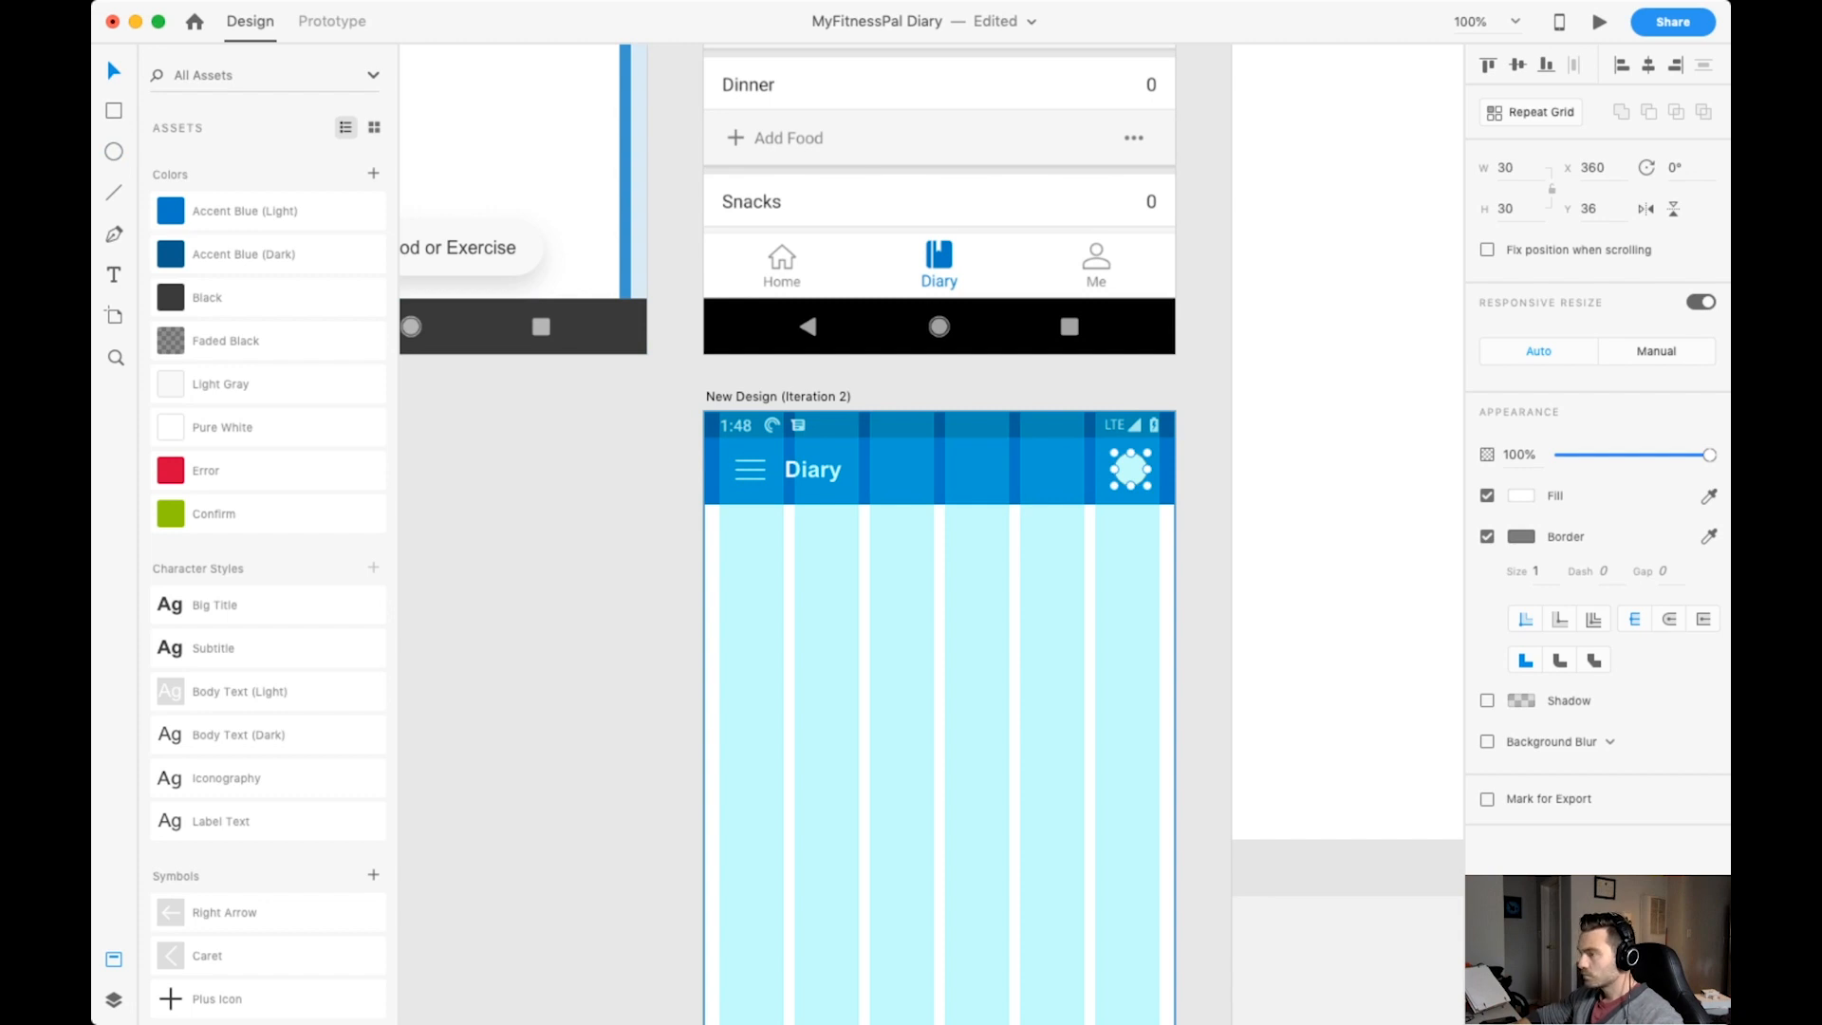
# Set the side margins of the New Design (Iteration 2) artboard's column layout grid to 26.
pyautogui.press('Escape')
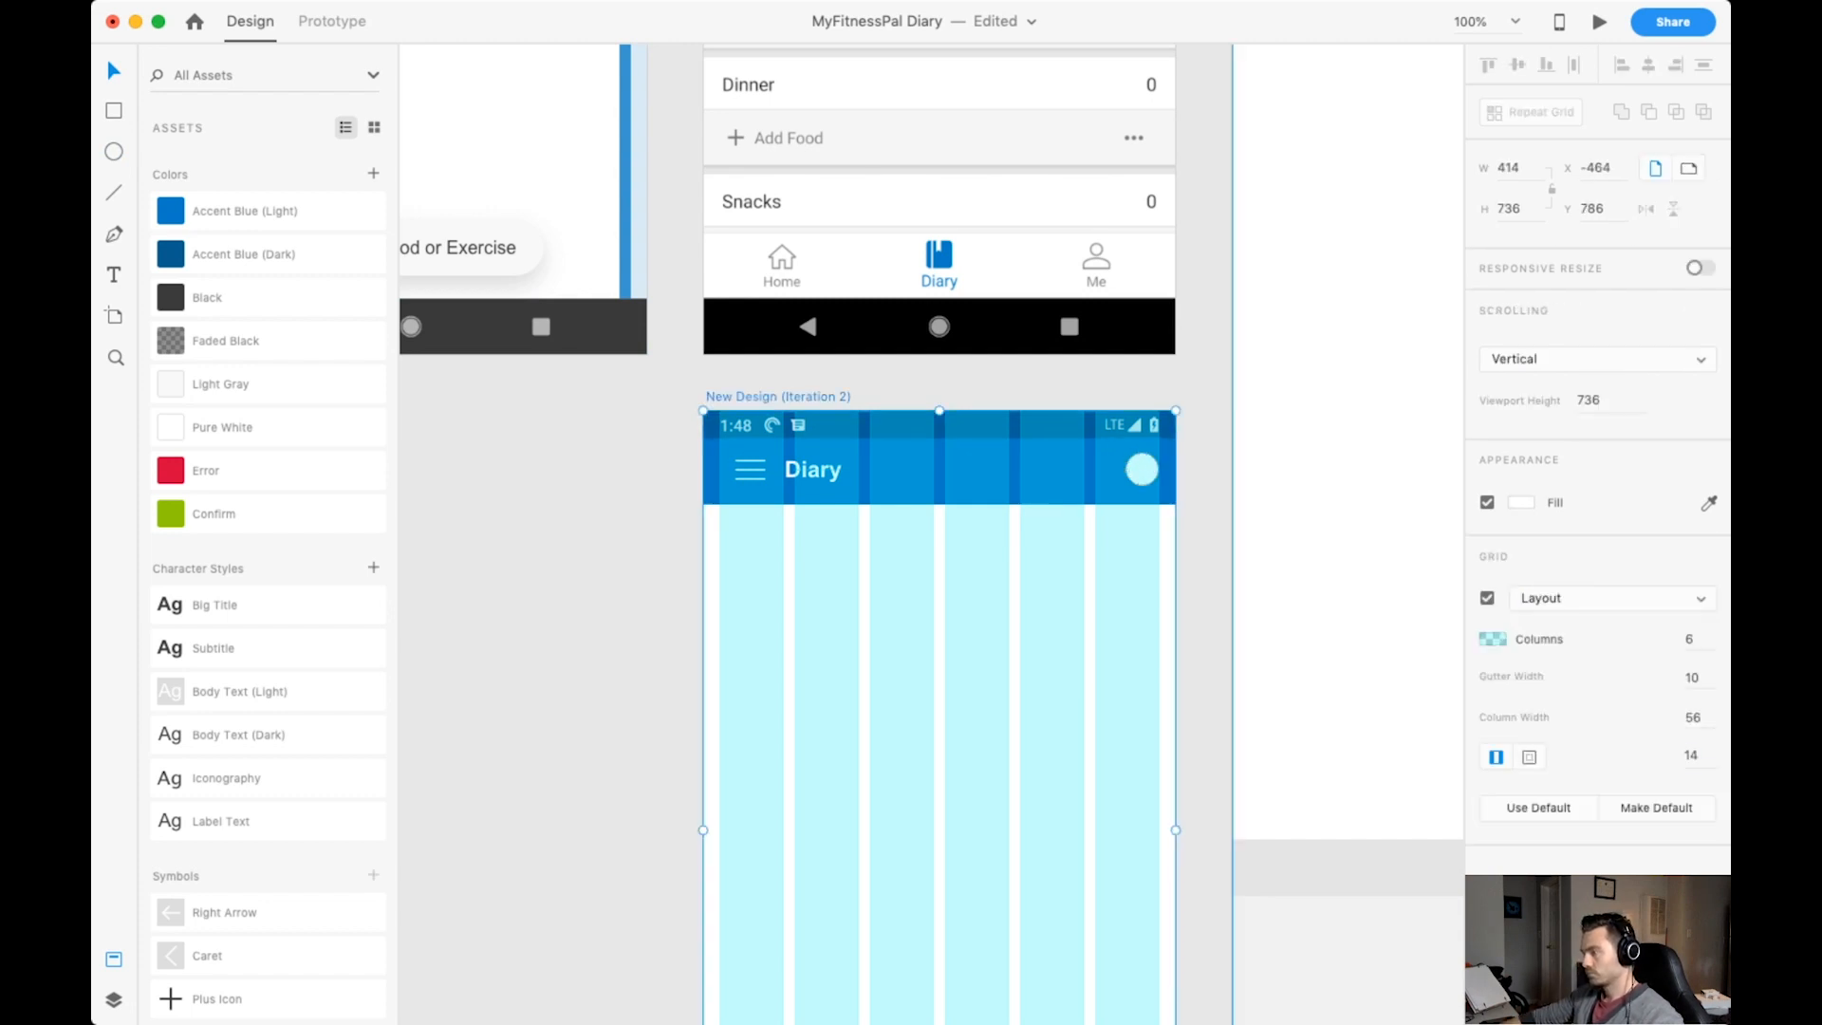
pyautogui.press('Return')
pyautogui.click(1693, 756)
pyautogui.write('26')
pyautogui.press('Return')
# Shift the profile circle to X 360 and align the menu icon and Diary title with the outer grid columns.
pyautogui.click(1142, 470)
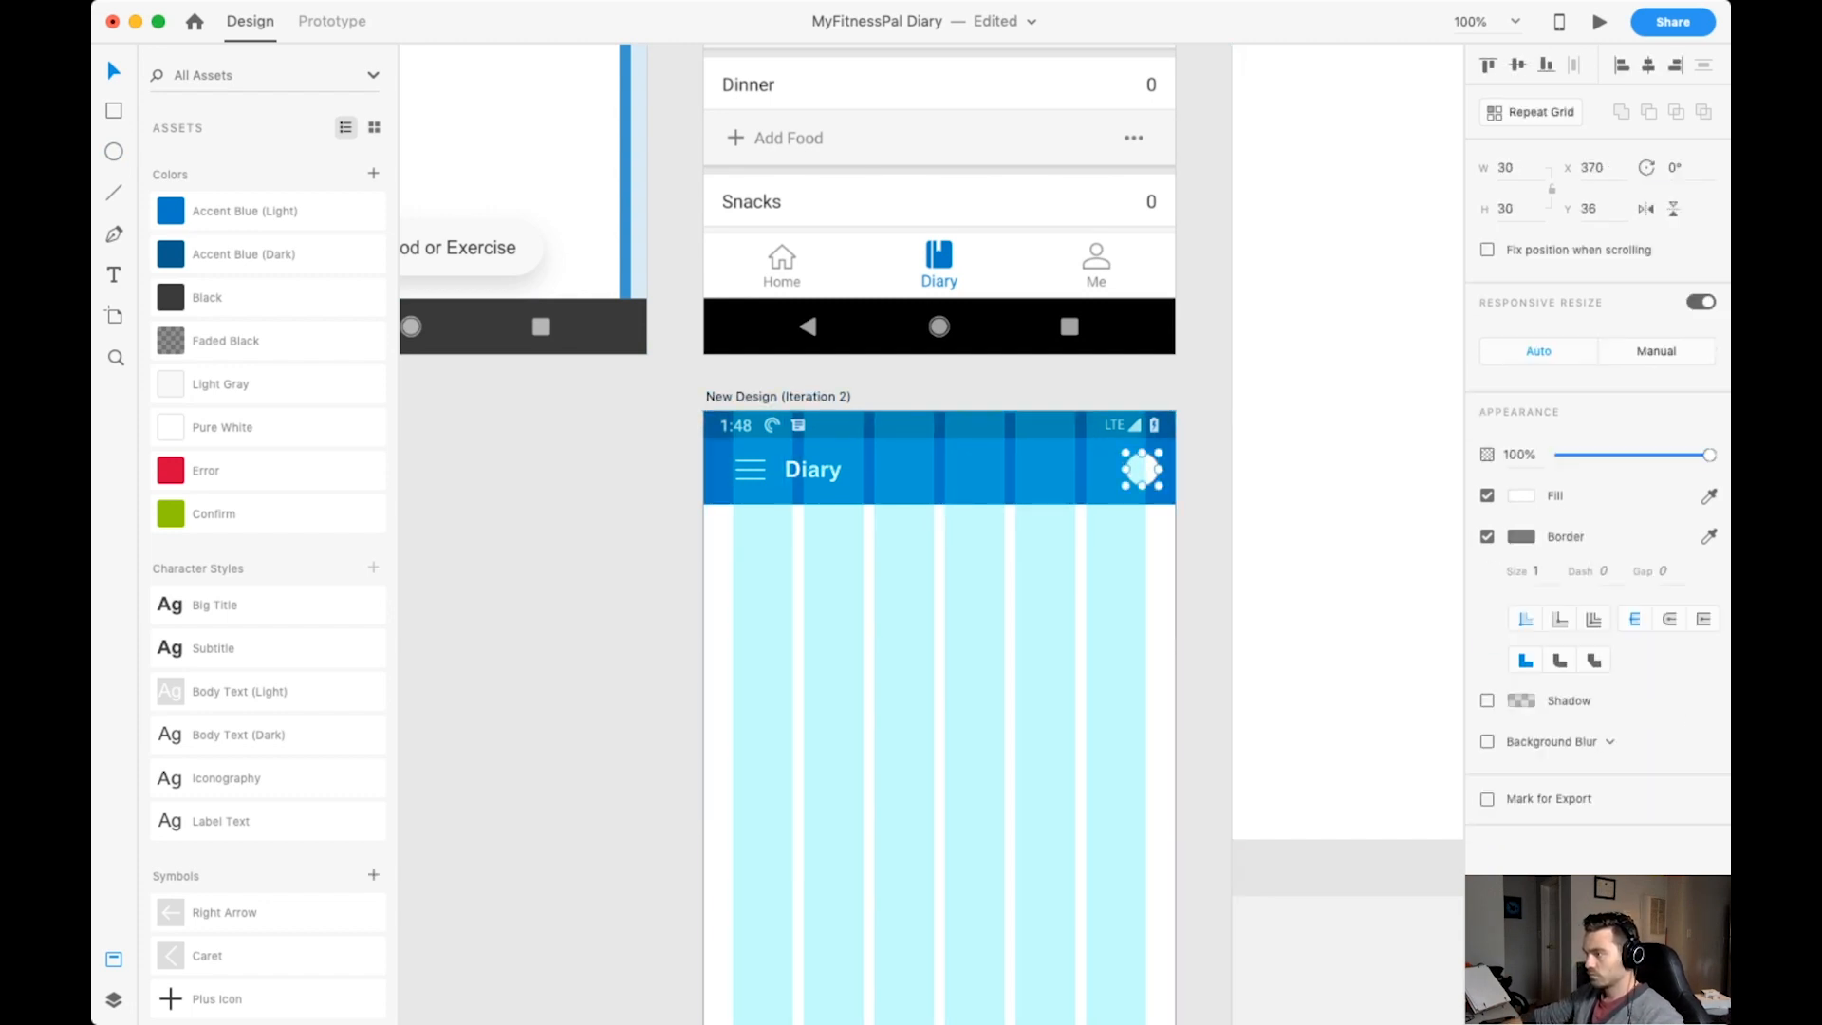
pyautogui.hotkey('shift', 'Left')
pyautogui.click(750, 470)
pyautogui.keyDown('shift'); pyautogui.click(813, 470); pyautogui.keyUp('shift')
pyautogui.keyDown('shift'); pyautogui.click(1131, 470); pyautogui.keyUp('shift')
pyautogui.click(1130, 470)
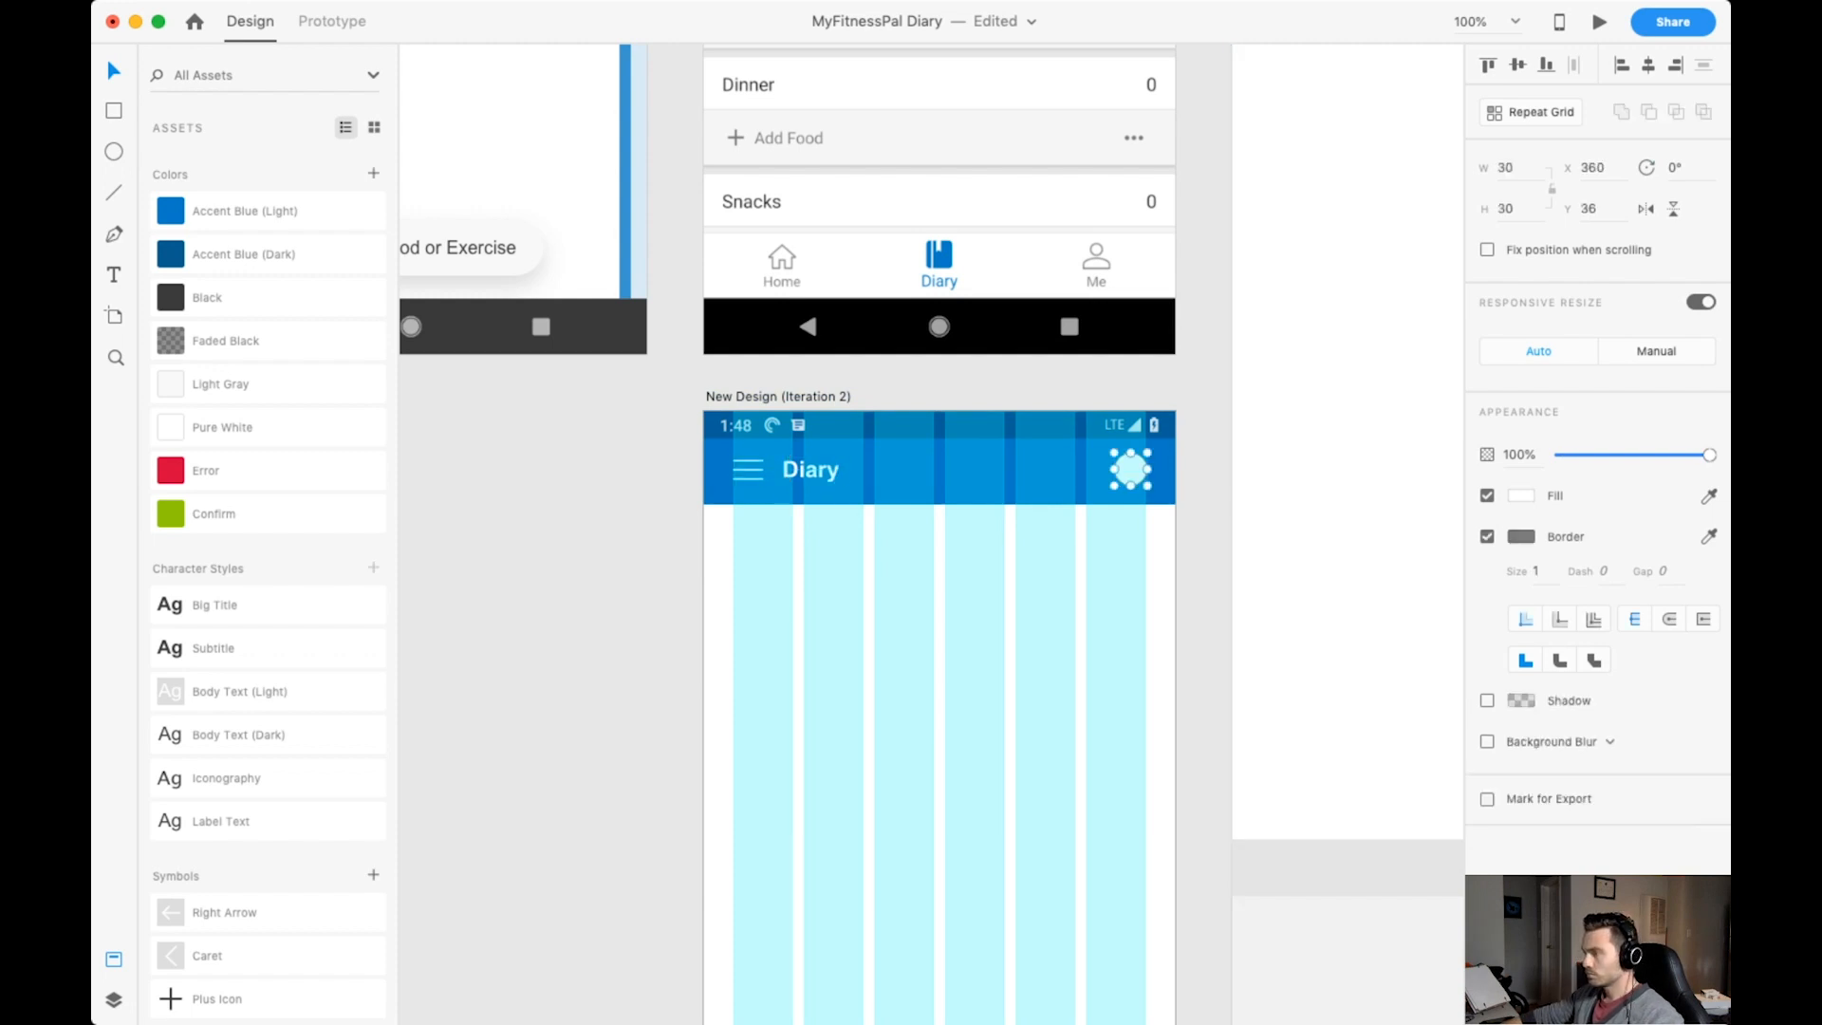
# Fill the header's profile circle with the portrait photo and give it a Pure White border.
pyautogui.press('Delete')
pyautogui.press('super+plus')
pyautogui.press('super+plus')
pyautogui.press('super+plus')
pyautogui.press('super+plus')
pyautogui.hotkey('shift', 'Left')
pyautogui.click(1488, 537)
pyautogui.rightClick(224, 428)
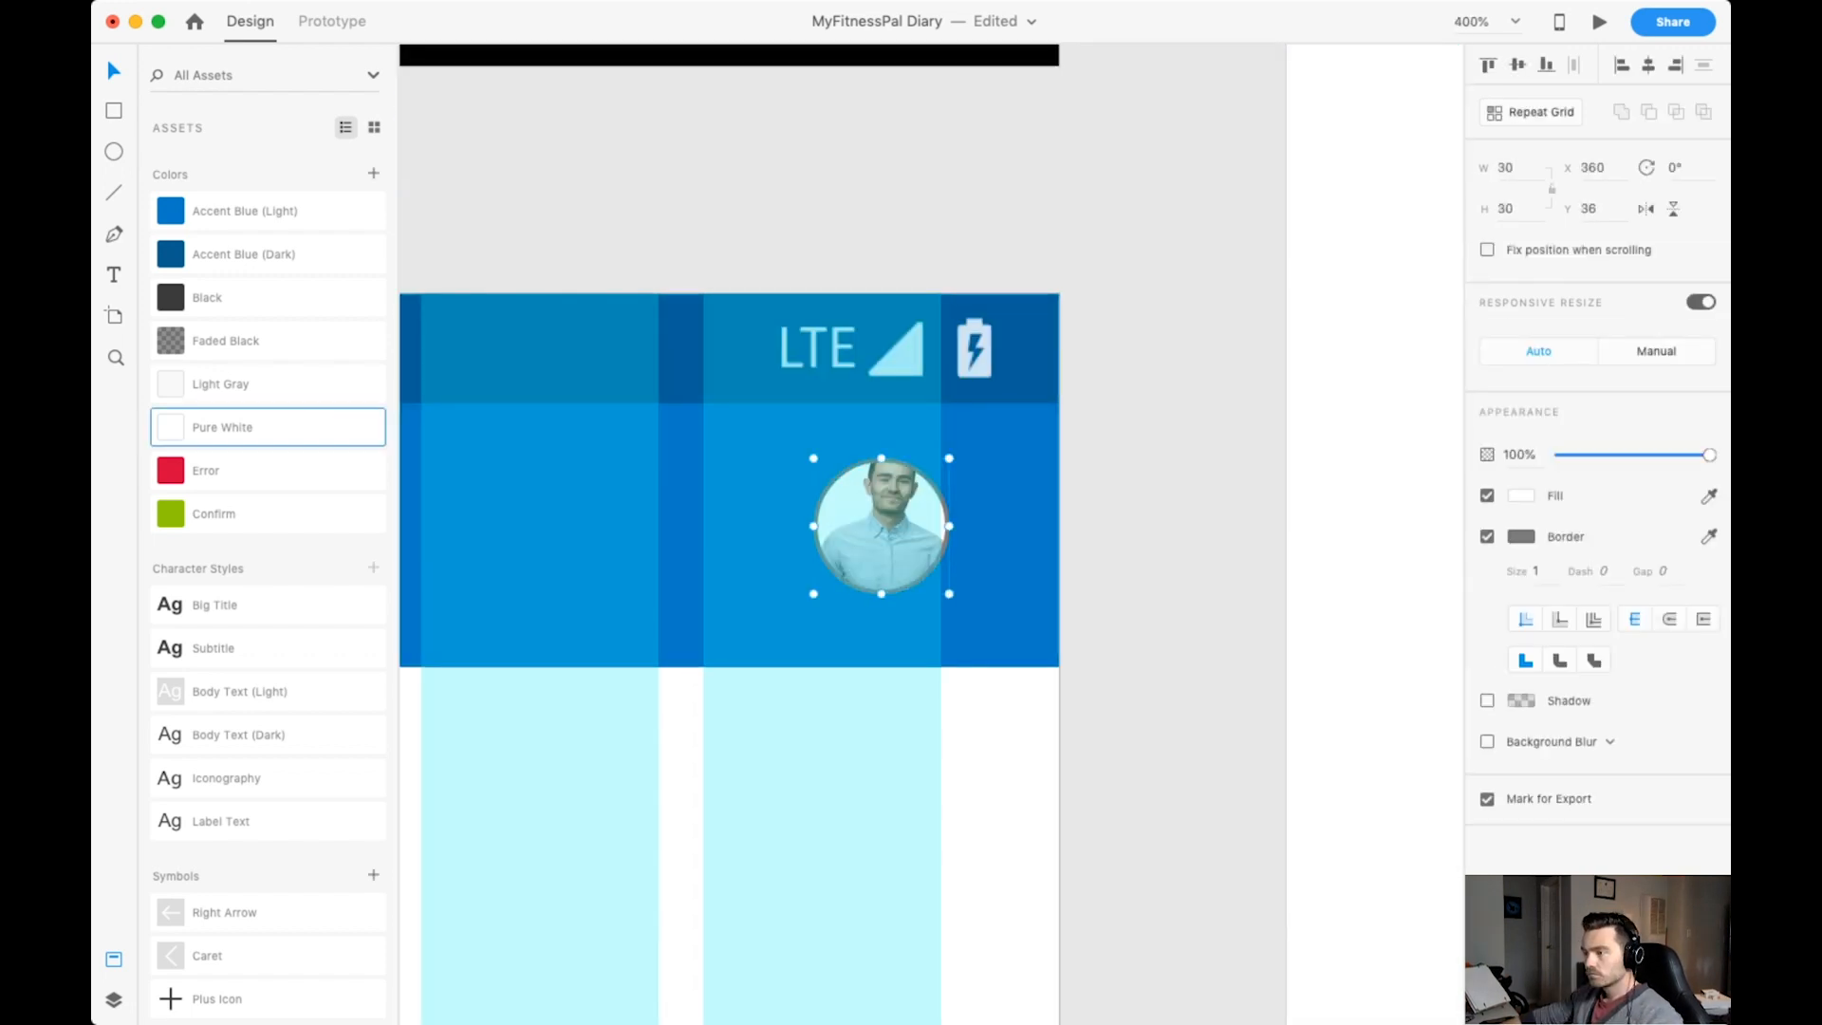
pyautogui.click(276, 456)
# Resize the profile circle to 32 by 32 and nudge it left to X 356.
pyautogui.press('super+minus')
pyautogui.press('Left')
pyautogui.press('Left')
pyautogui.write('32')
pyautogui.press('Return')
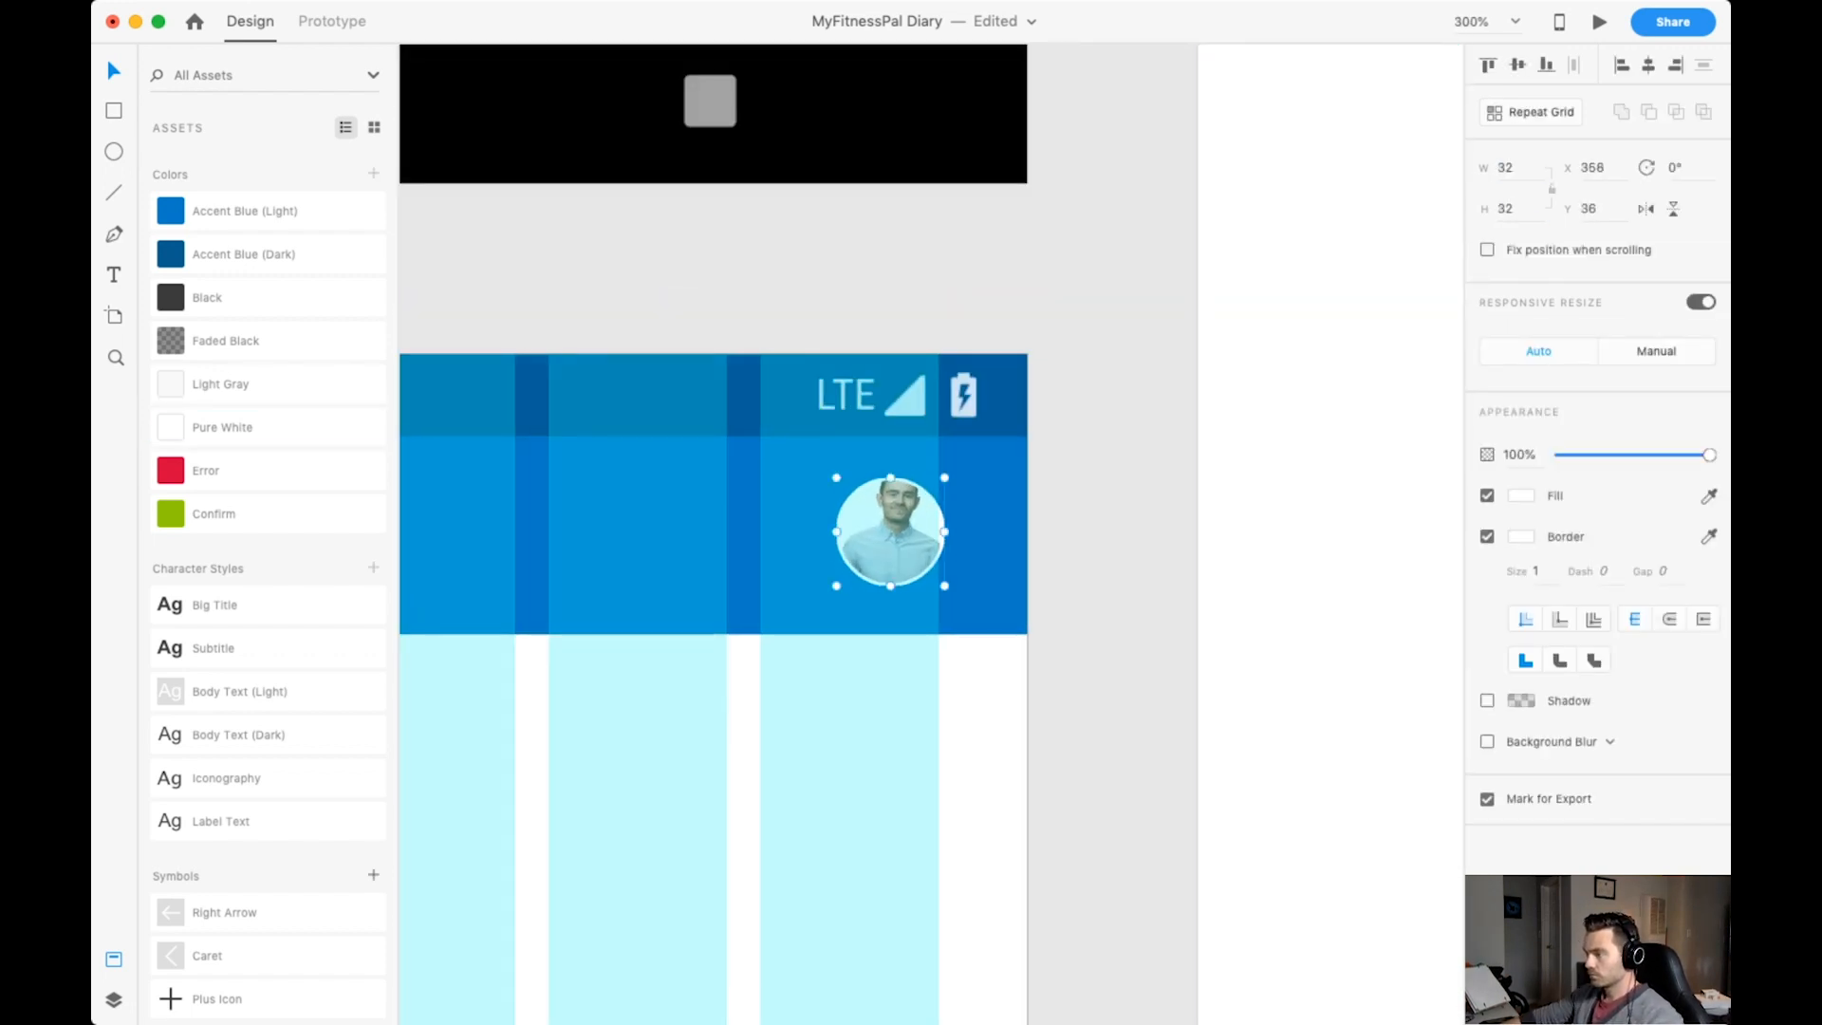
pyautogui.press('Left')
pyautogui.press('Left')
# Group the menu icon and the Diary title and name the group Header Text.
pyautogui.press('super+minus')
pyautogui.hscroll(-4, 911, 479)
pyautogui.press('super+minus')
pyautogui.press('super+minus')
pyautogui.click(757, 514)
pyautogui.keyDown('shift'); pyautogui.click(694, 514); pyautogui.keyUp('shift')
pyautogui.press('super+g')
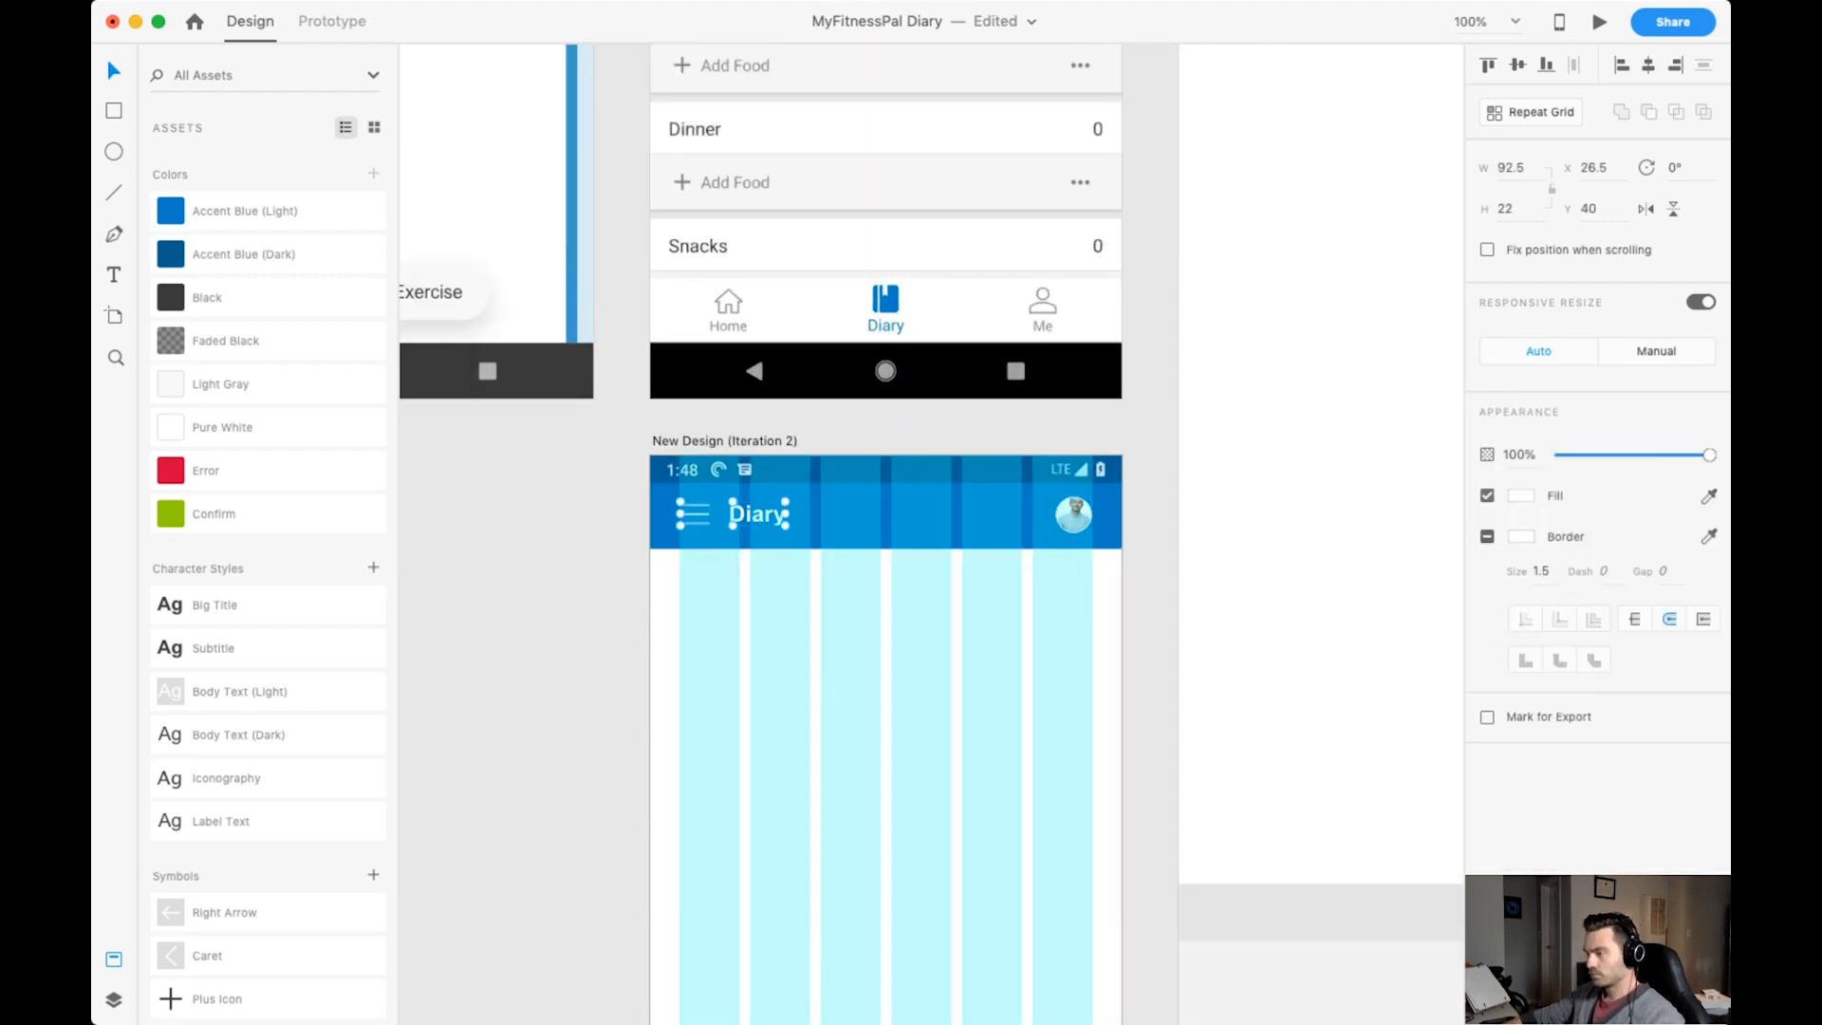
pyautogui.press('super+r')
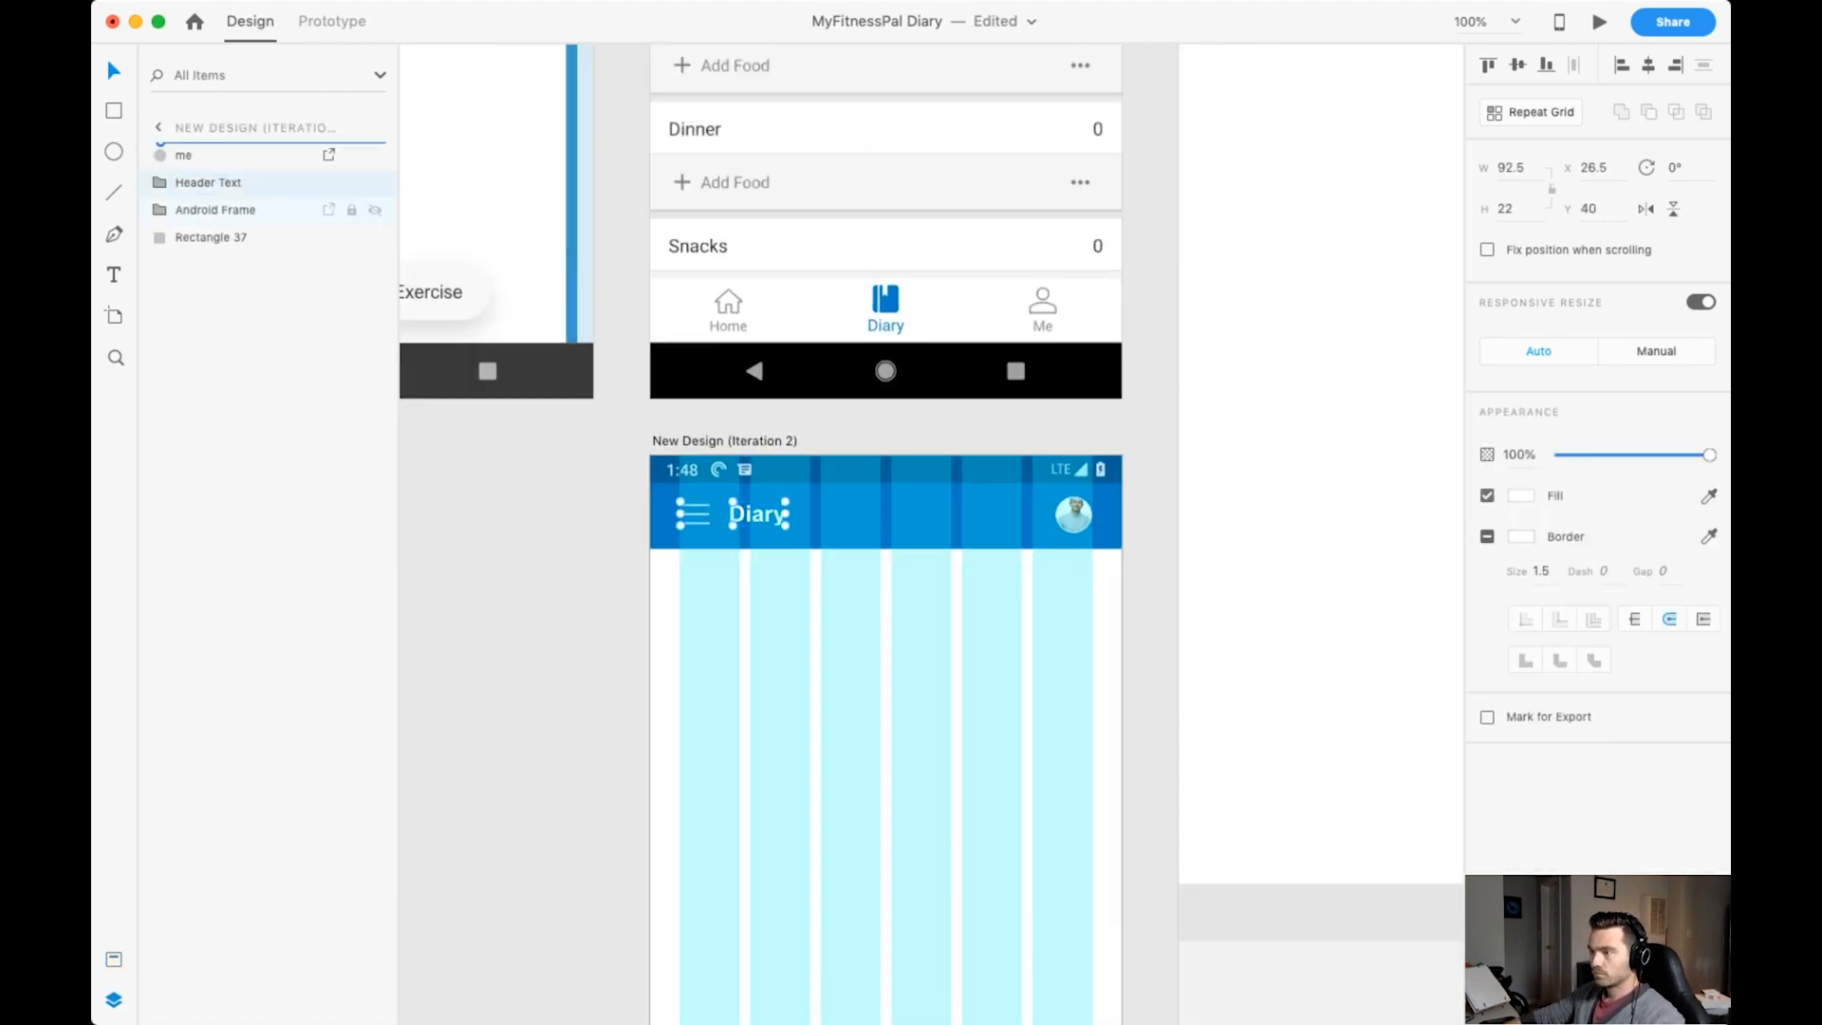
# Move the Android Frame layer above the header layers and rename the photo and rectangle layers Profile Image and Background.
pyautogui.moveTo(215, 209); pyautogui.dragTo(215, 144)
pyautogui.moveTo(184, 182); pyautogui.dragTo(183, 223)
pyautogui.doubleClick(211, 237)
pyautogui.doubleClick(183, 210)
pyautogui.write('Profile Image')
pyautogui.press('Return')
# Group Header Text, Profile Image and Background into one group named Navigation Bar.
pyautogui.click(208, 183)
pyautogui.keyDown('shift'); pyautogui.click(207, 237); pyautogui.keyUp('shift')
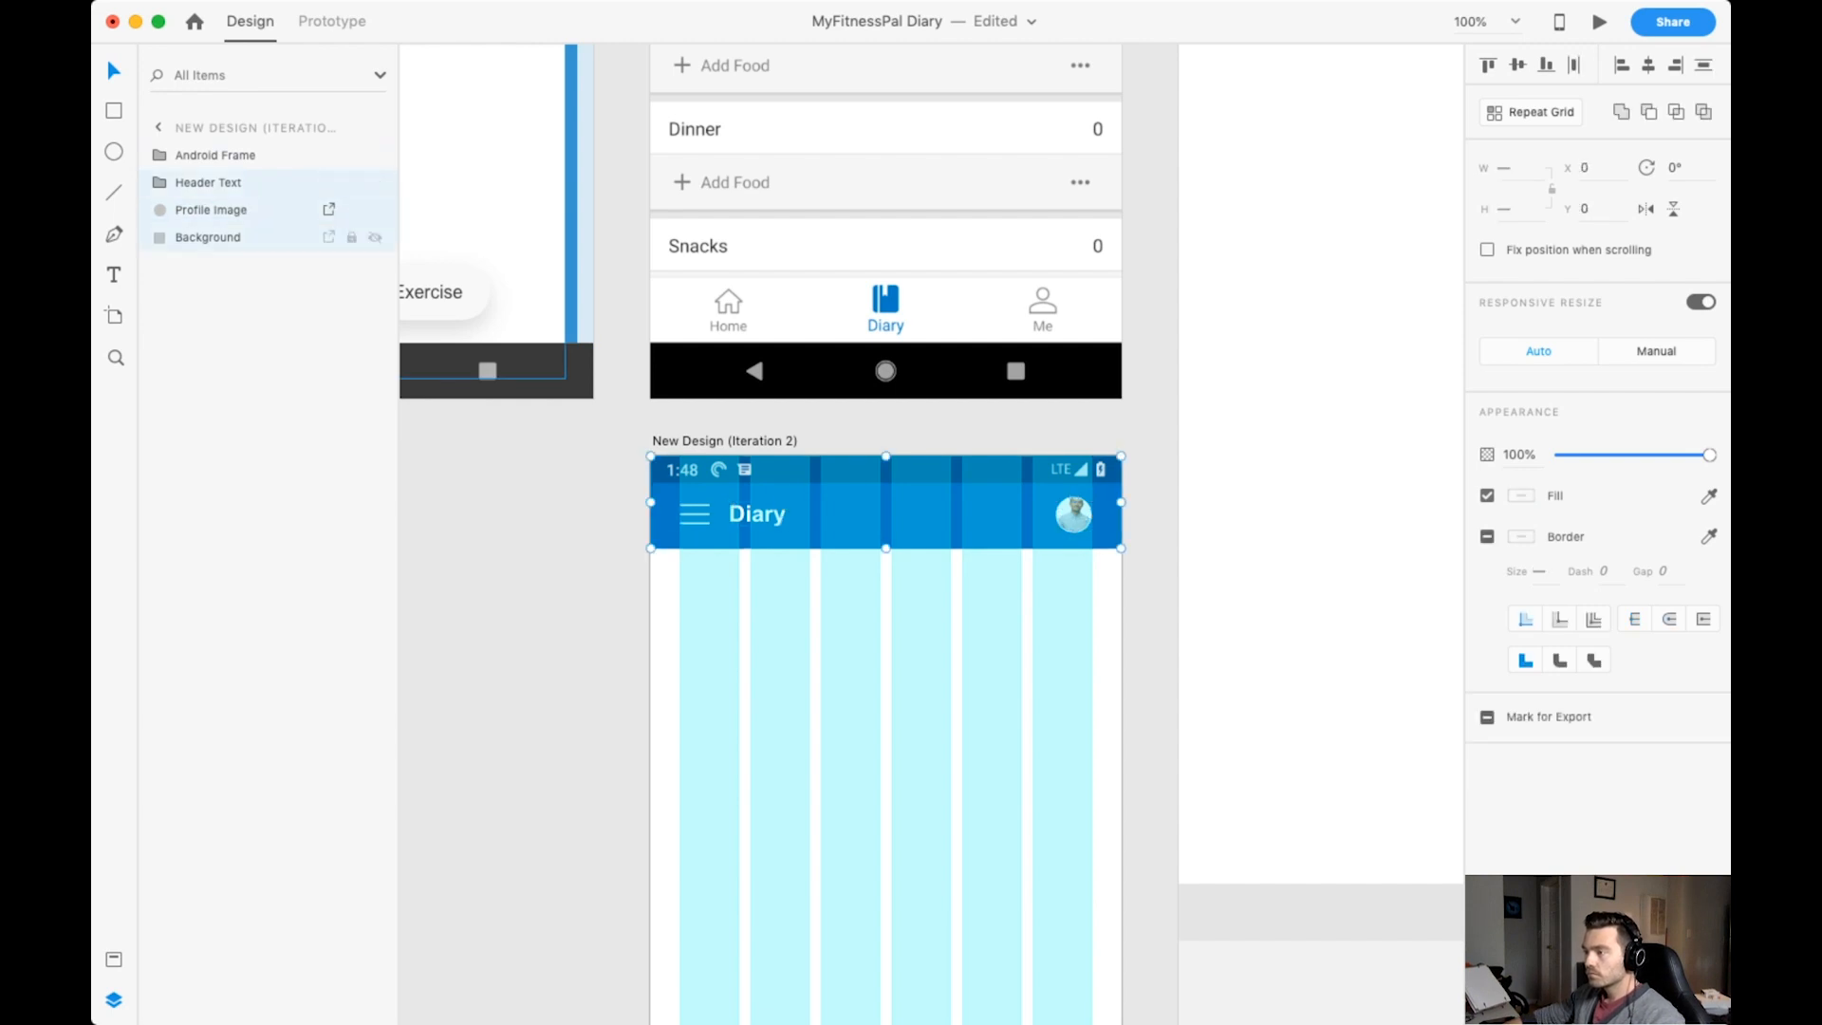
pyautogui.press('super+g')
pyautogui.doubleClick(199, 182)
pyautogui.write('Navigation Bar')
pyautogui.press('Escape')
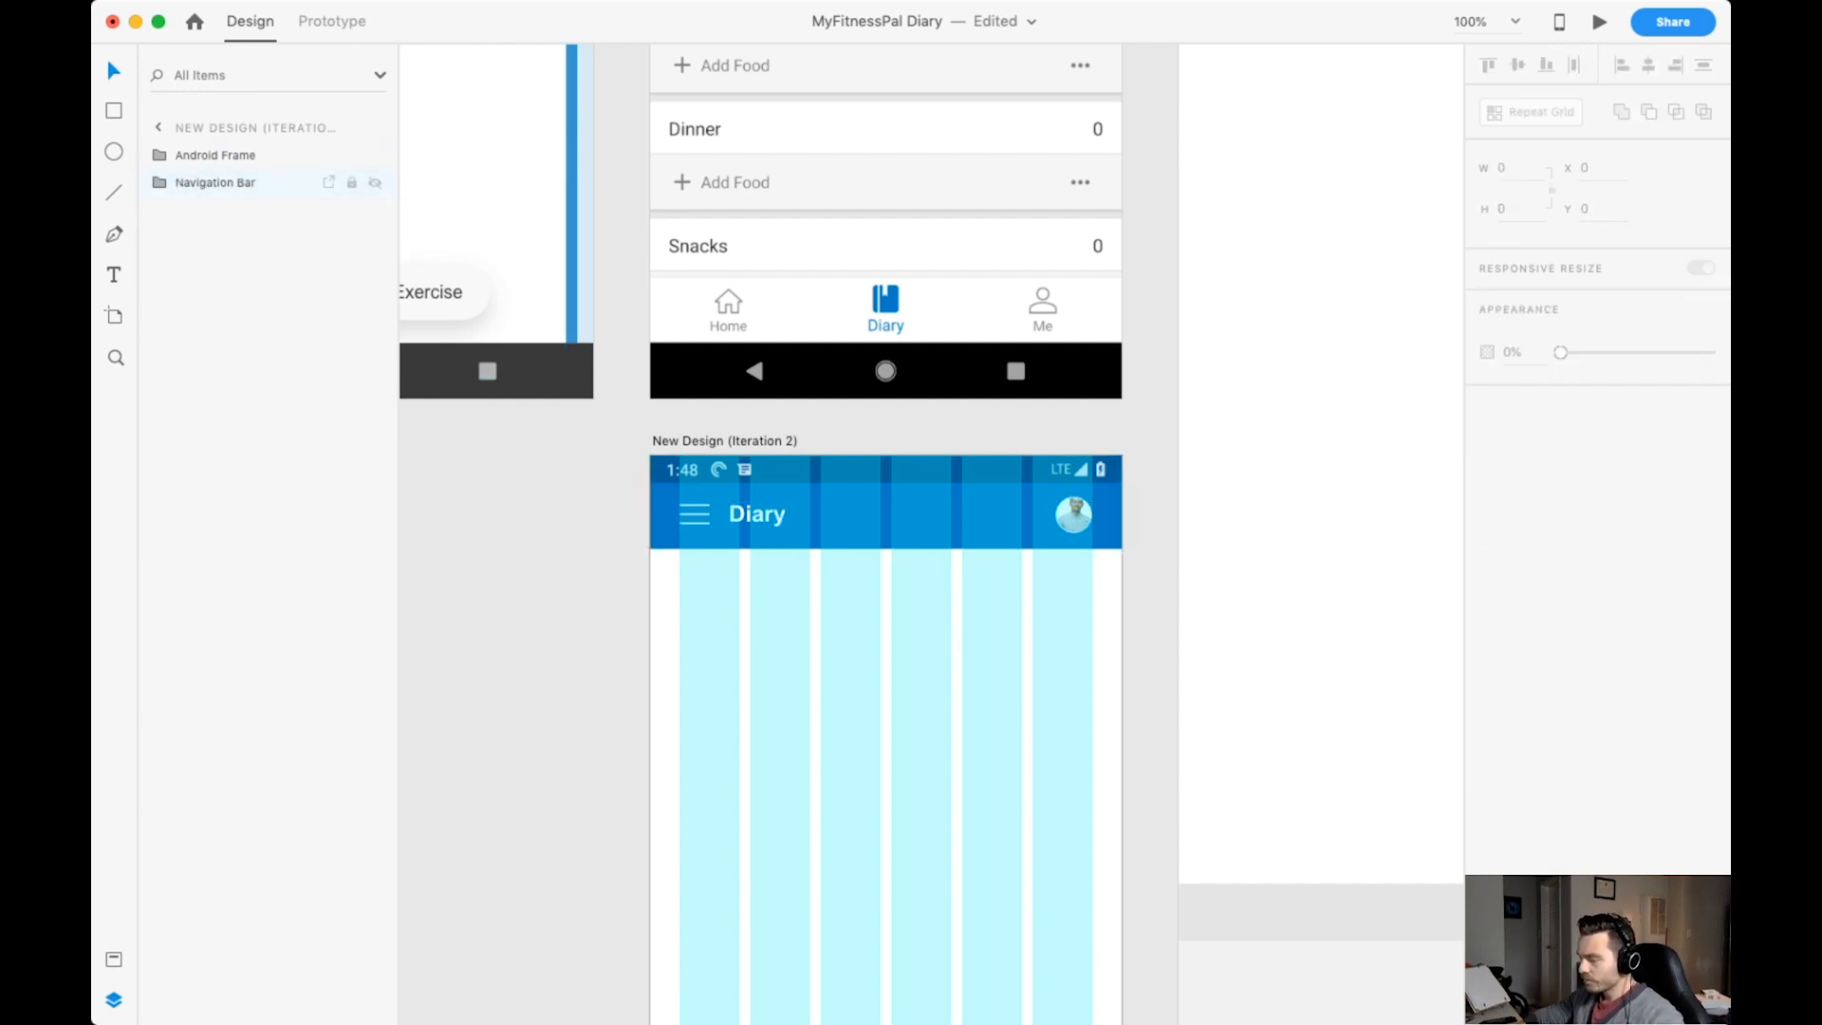
# Shift the portrait photo slightly downward inside its circular frame in the navigation bar.
pyautogui.press('super+=')
pyautogui.press('super+=')
pyautogui.scroll(-2, 930, 533)
pyautogui.doubleClick(1265, 407)
pyautogui.doubleClick(1265, 409)
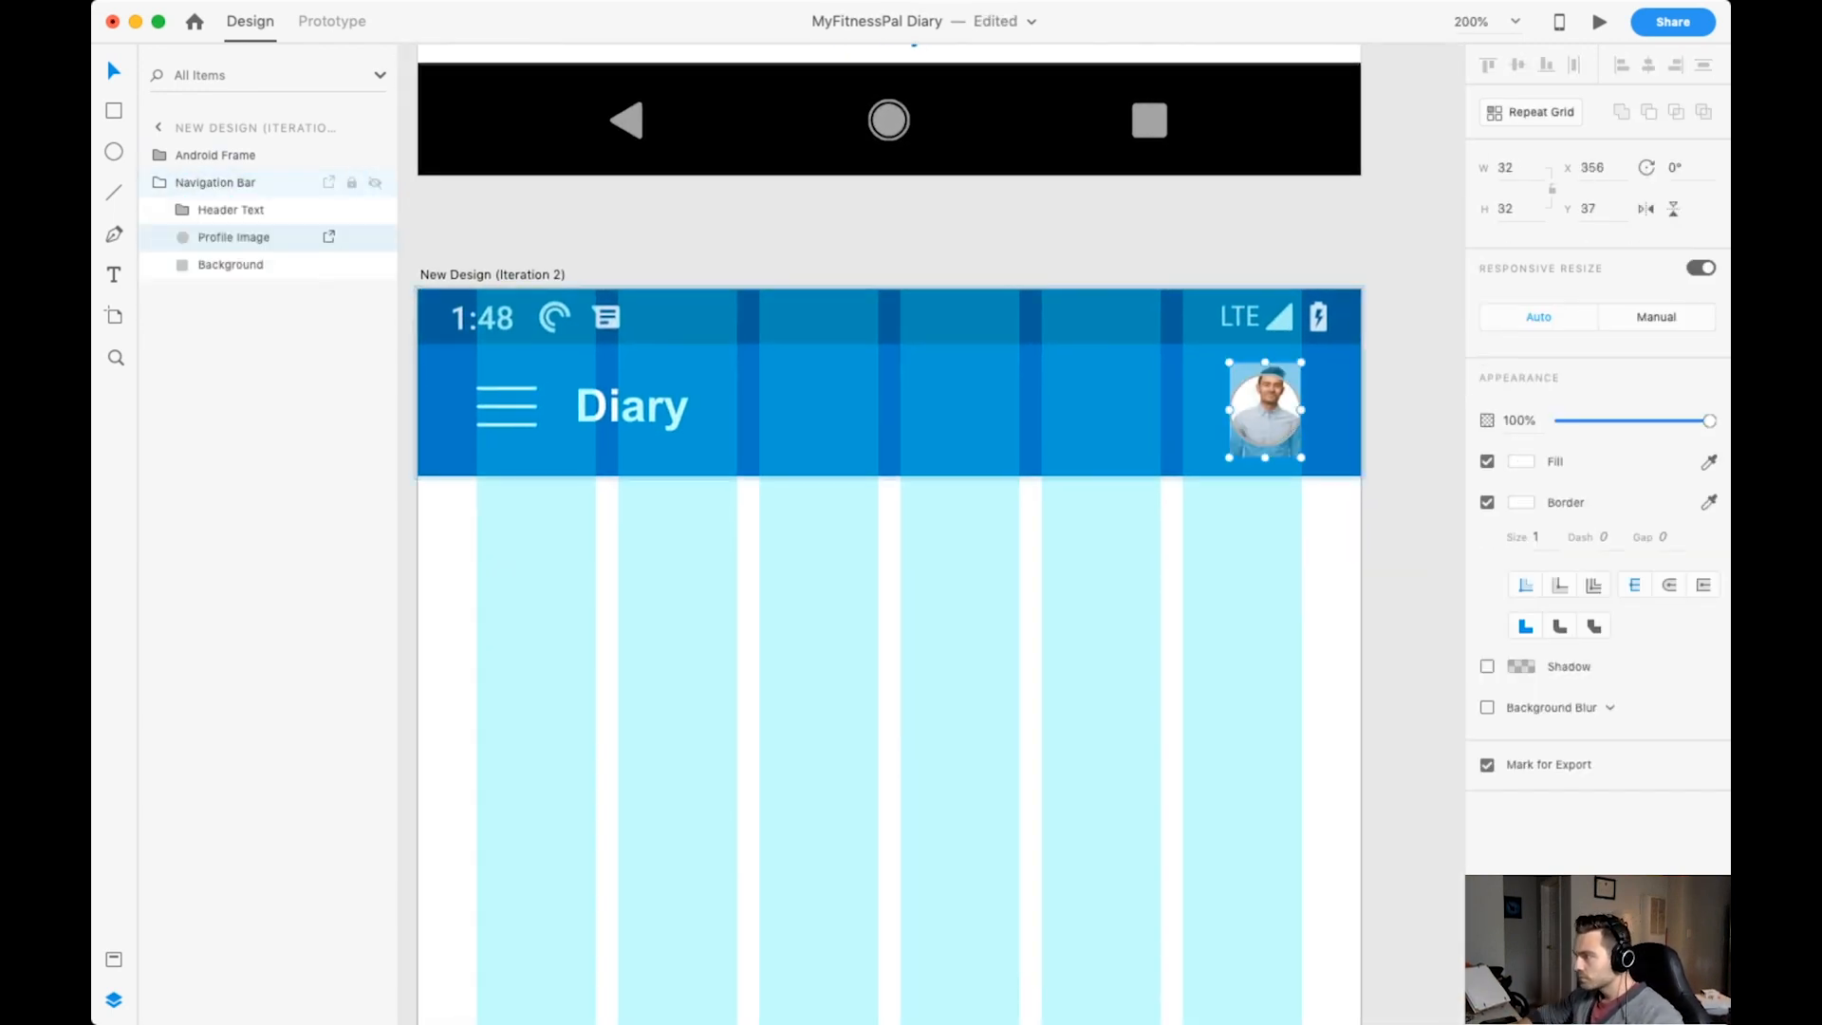
pyautogui.moveTo(1265, 409); pyautogui.dragTo(1265, 420)
pyautogui.click(1412, 532)
pyautogui.scroll(-2, 931, 533)
pyautogui.press('super+-')
pyautogui.press('super+-')
pyautogui.press('super+Tab')
pyautogui.press('super+Tab')
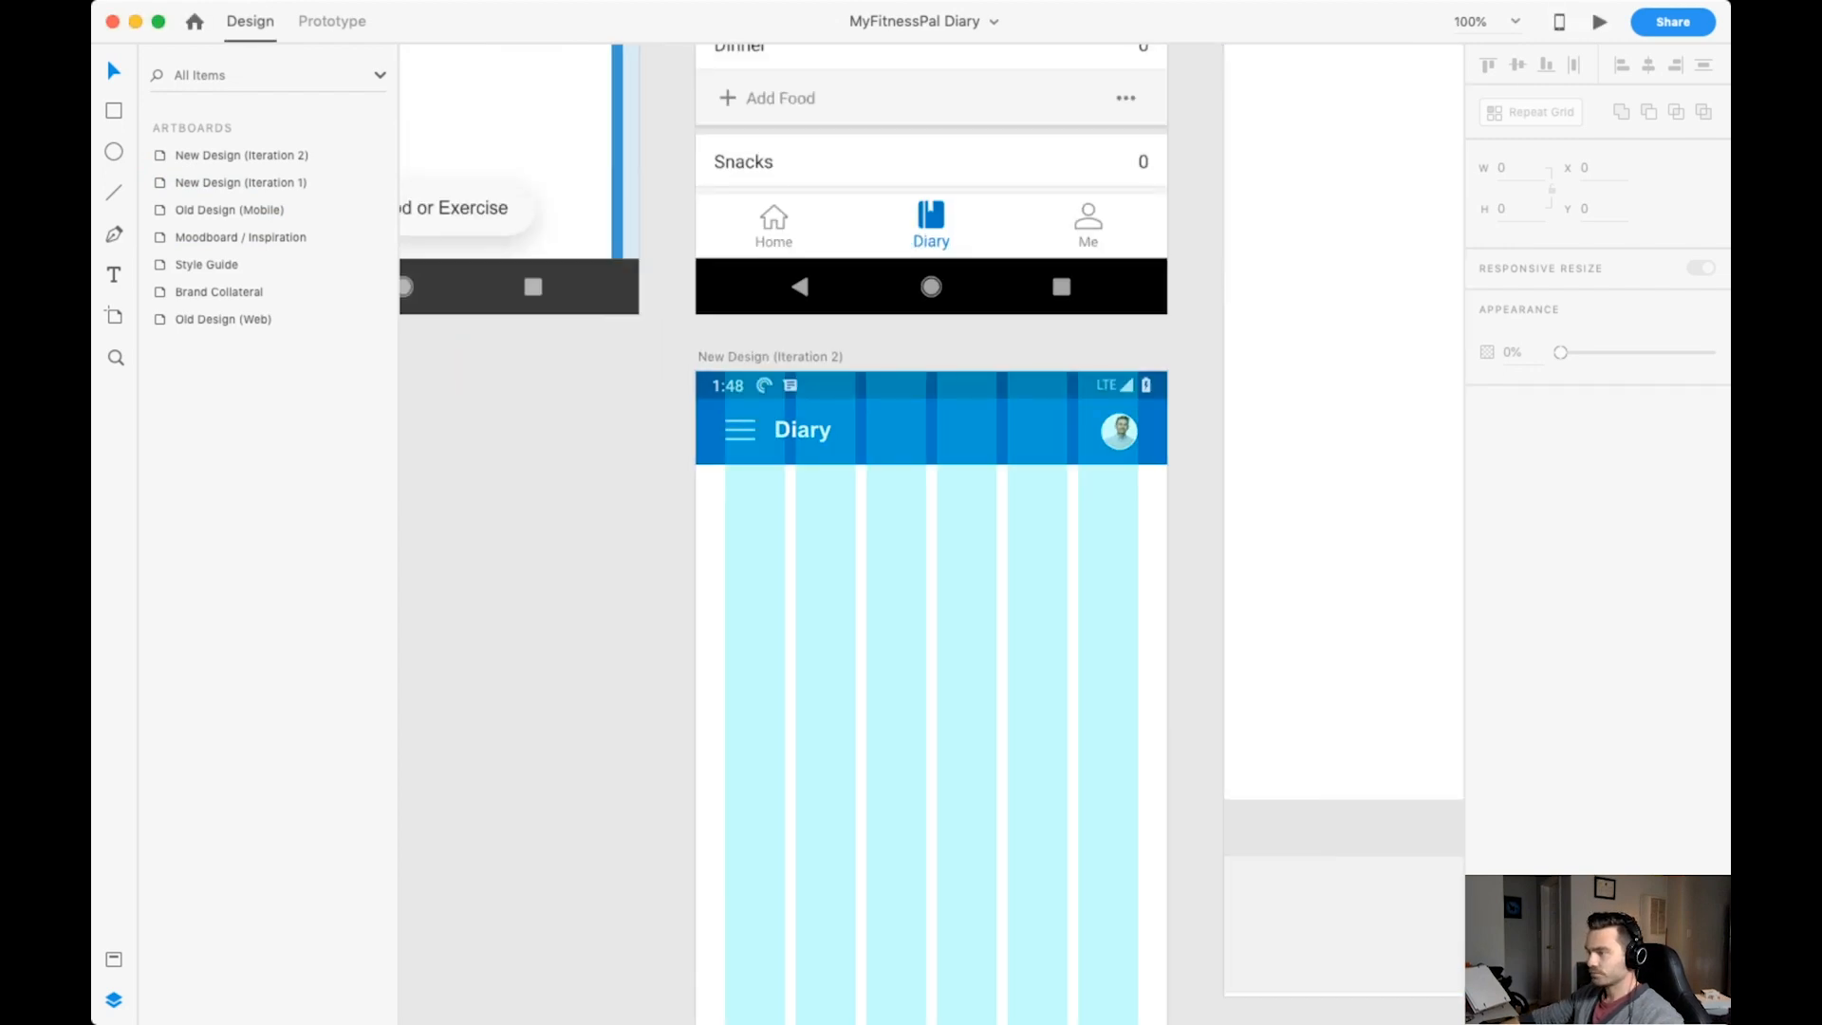
# Hide the layout grid and draw a borderless white rectangle 414 by 60 directly below the navigation bar.
pyautogui.scroll(-2, 931, 534)
pyautogui.press('r')
pyautogui.click(723, 347)
pyautogui.press('super+shift+apostrophe')
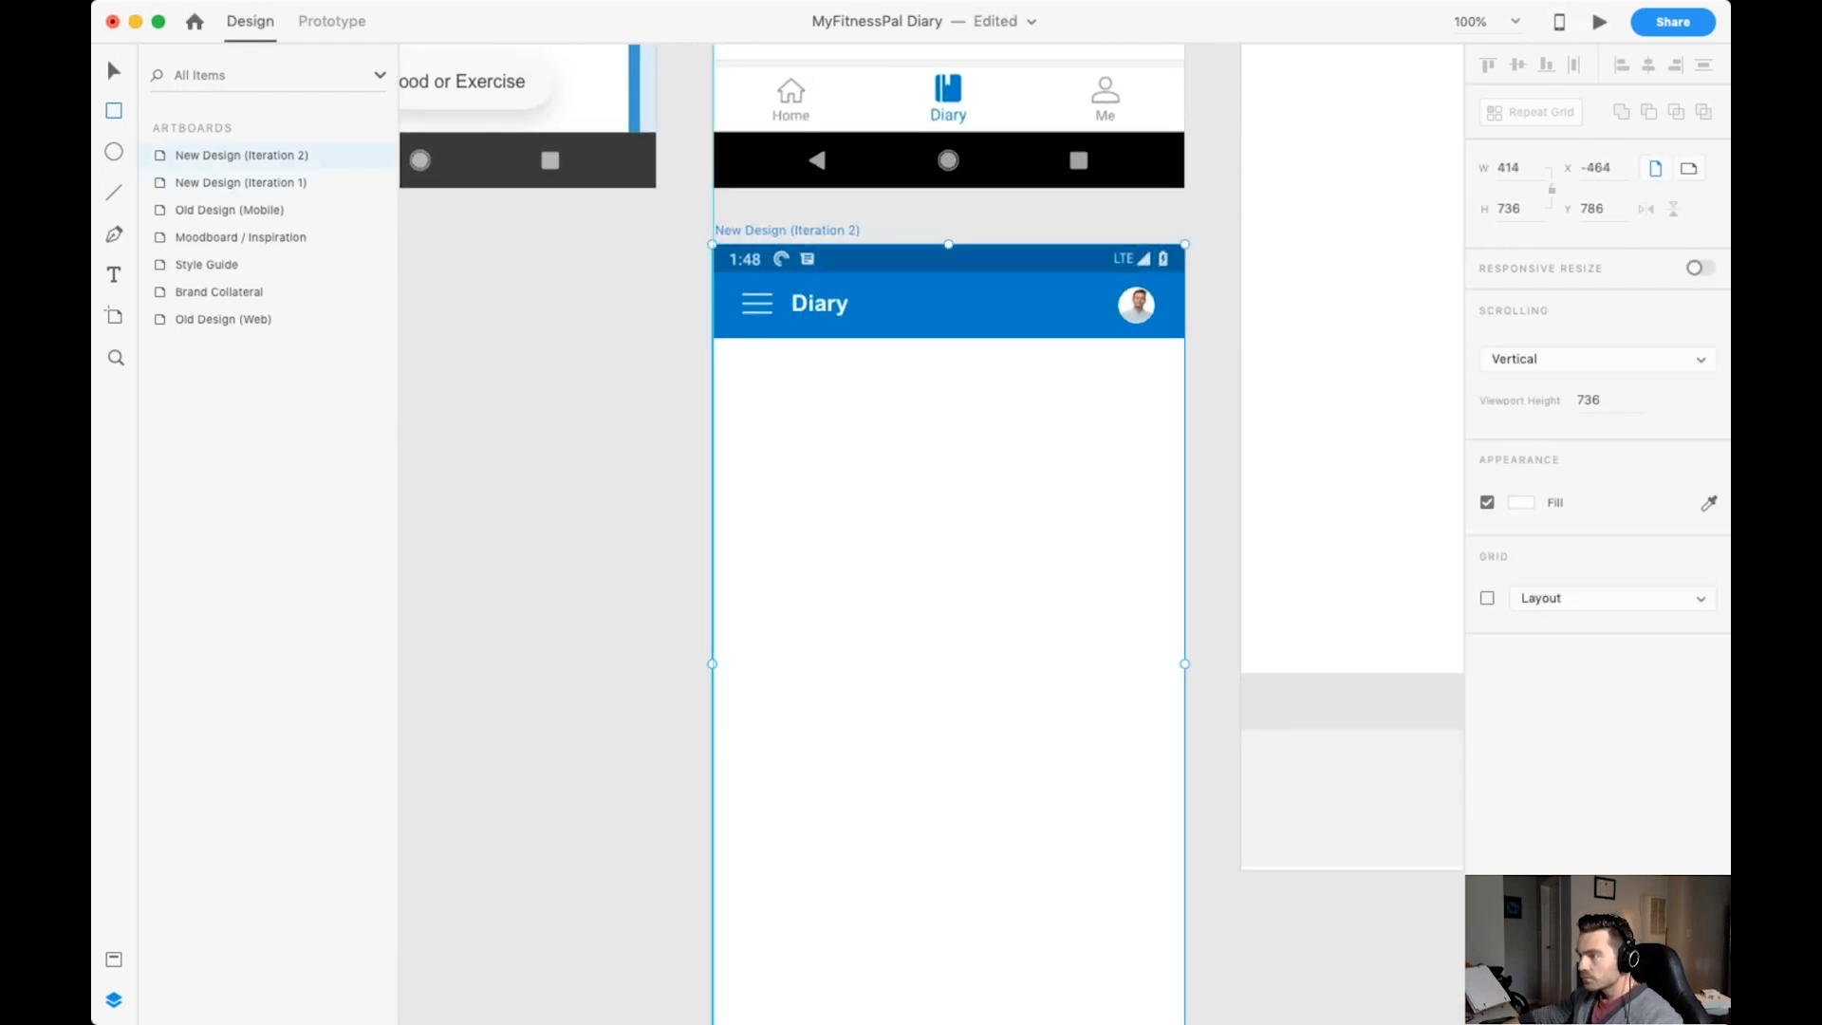
pyautogui.moveTo(713, 339)
pyautogui.mouseDown()
pyautogui.moveTo(801, 272)
pyautogui.moveTo(1184, 419)
pyautogui.mouseUp()
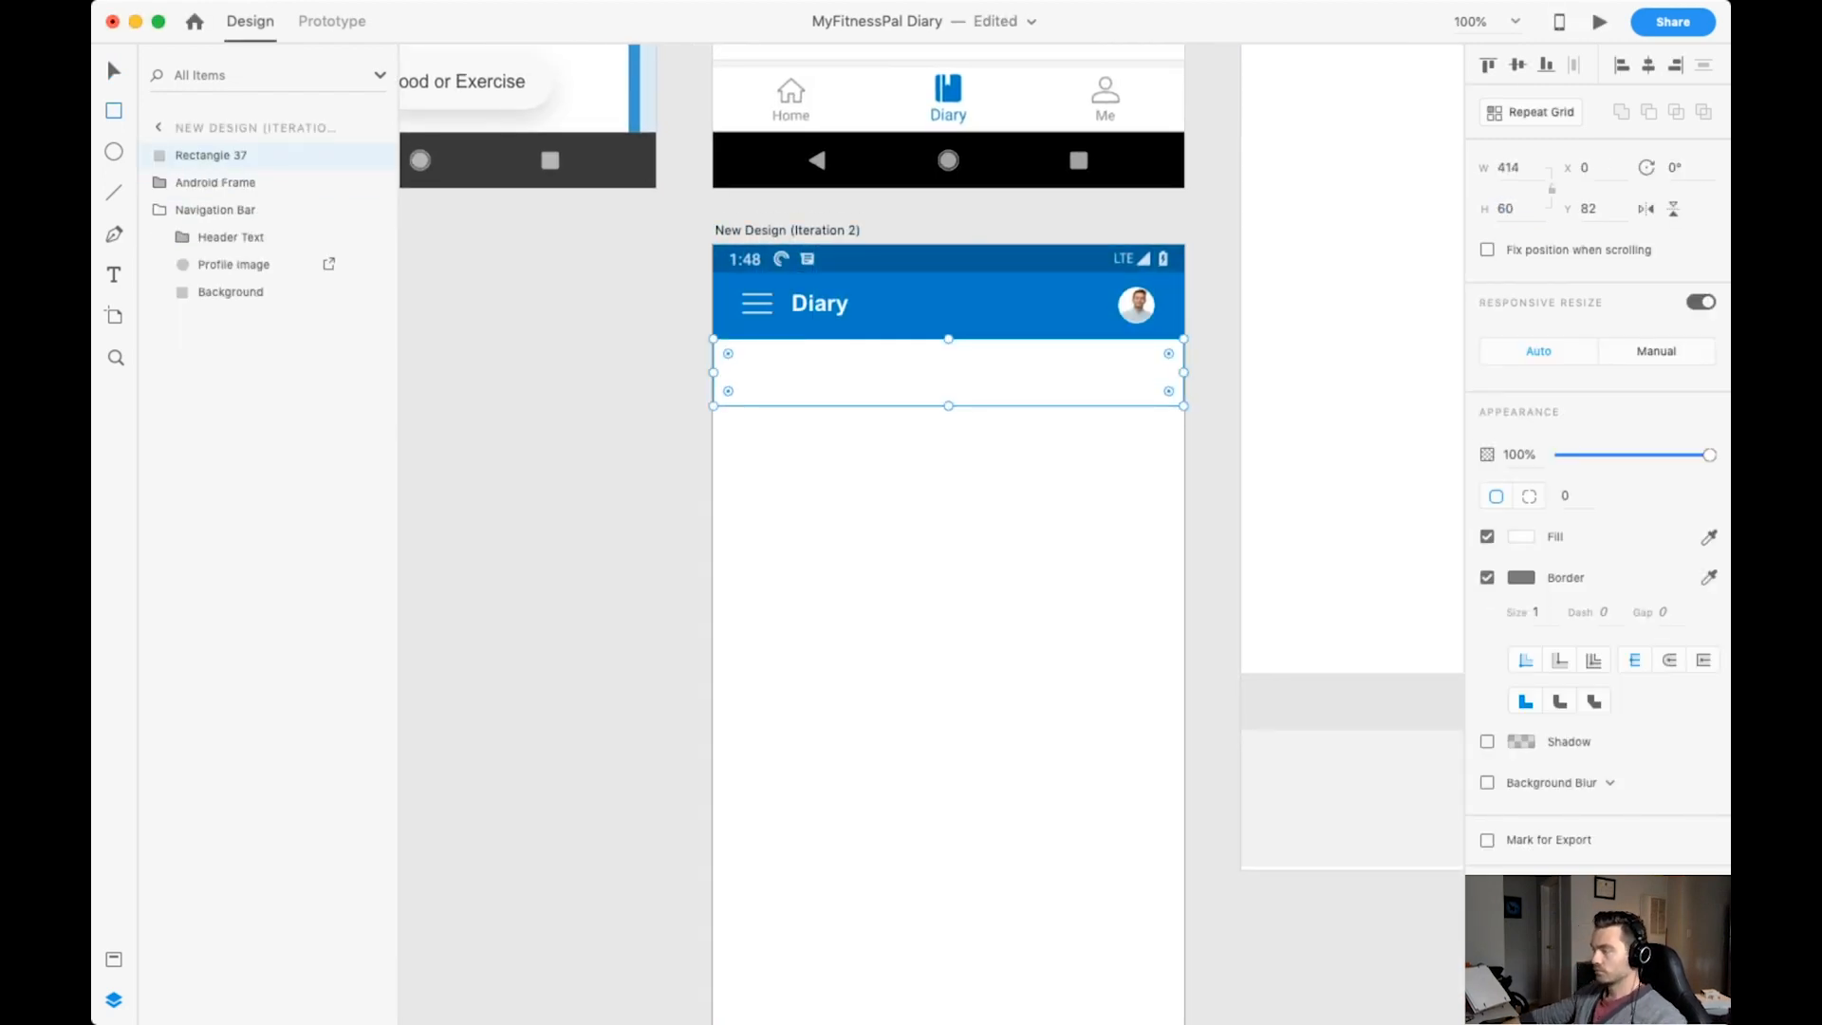
pyautogui.click(1487, 578)
# Add the text "Thursday May 10th, 2019" in Black inside the rectangle below the header.
pyautogui.press('t')
pyautogui.click(758, 372)
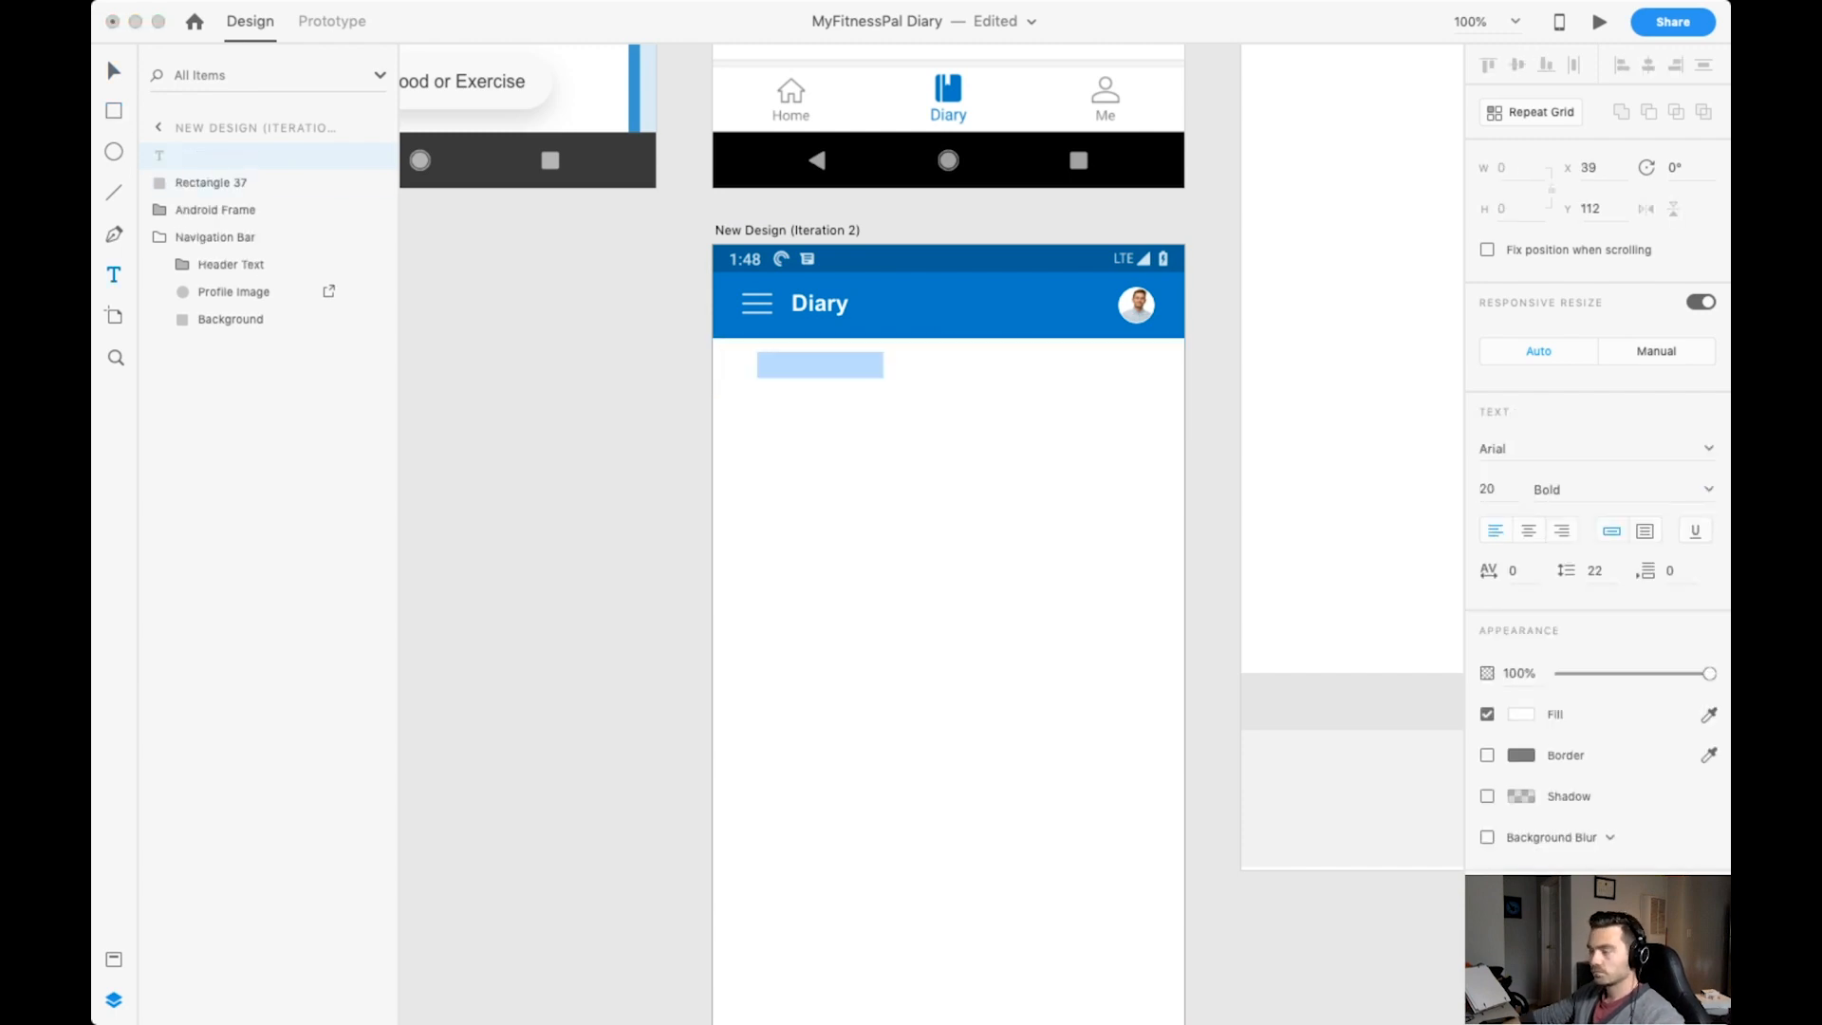
pyautogui.press('super+shift+y')
pyautogui.click(207, 298)
pyautogui.press('BackSpace')
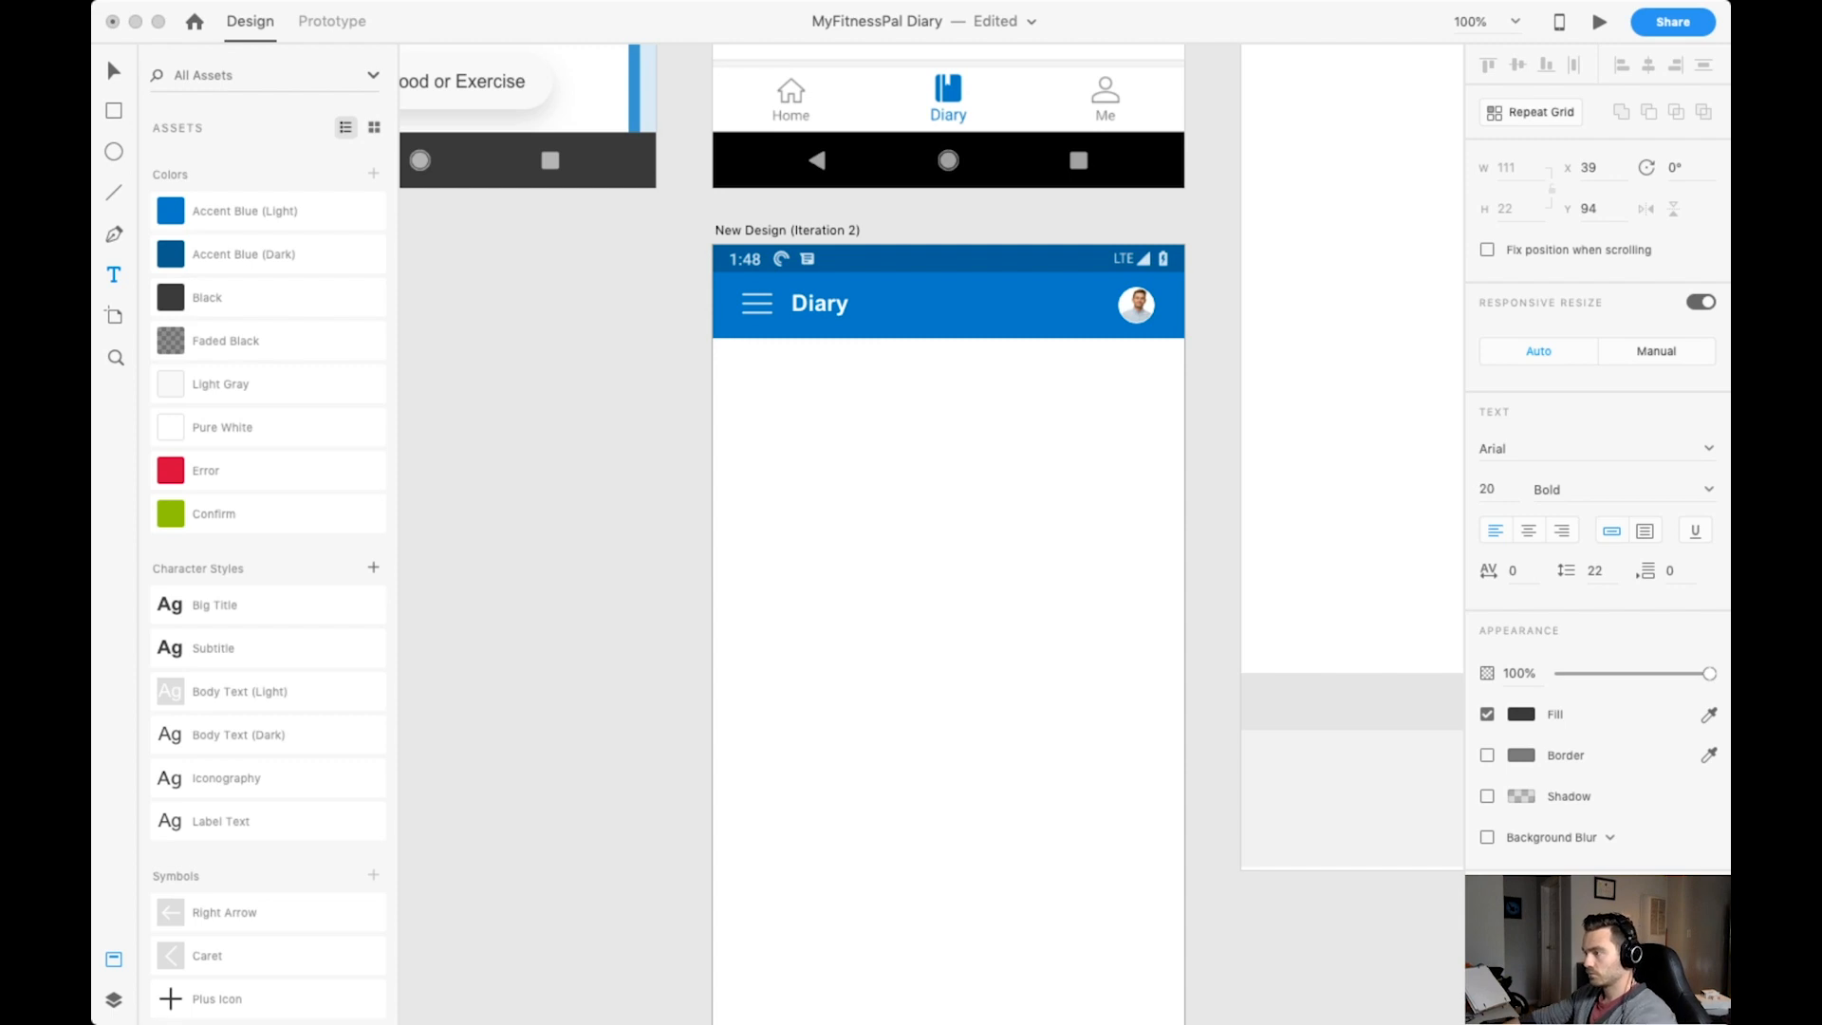
pyautogui.write('Thursday May 10th, 2019')
pyautogui.press('Escape')
# Show the layout grid, align the date text with the first column and set it to Regular, size 16.
pyautogui.press('super+shift+apostrophe')
pyautogui.moveTo(860, 366)
pyautogui.mouseDown()
pyautogui.moveTo(845, 404)
pyautogui.moveTo(845, 384)
pyautogui.mouseUp()
pyautogui.press('super+b')
pyautogui.click(1487, 490)
pyautogui.write('16')
pyautogui.press('Return')
# Add a shadow to the rectangle behind the date with Y offset 10 and blur 20.
pyautogui.press('super+plus')
pyautogui.press('super+plus')
pyautogui.click(1139, 446)
pyautogui.click(1487, 619)
pyautogui.click(1585, 653)
pyautogui.write('10')
pyautogui.press('Tab')
pyautogui.write('20')
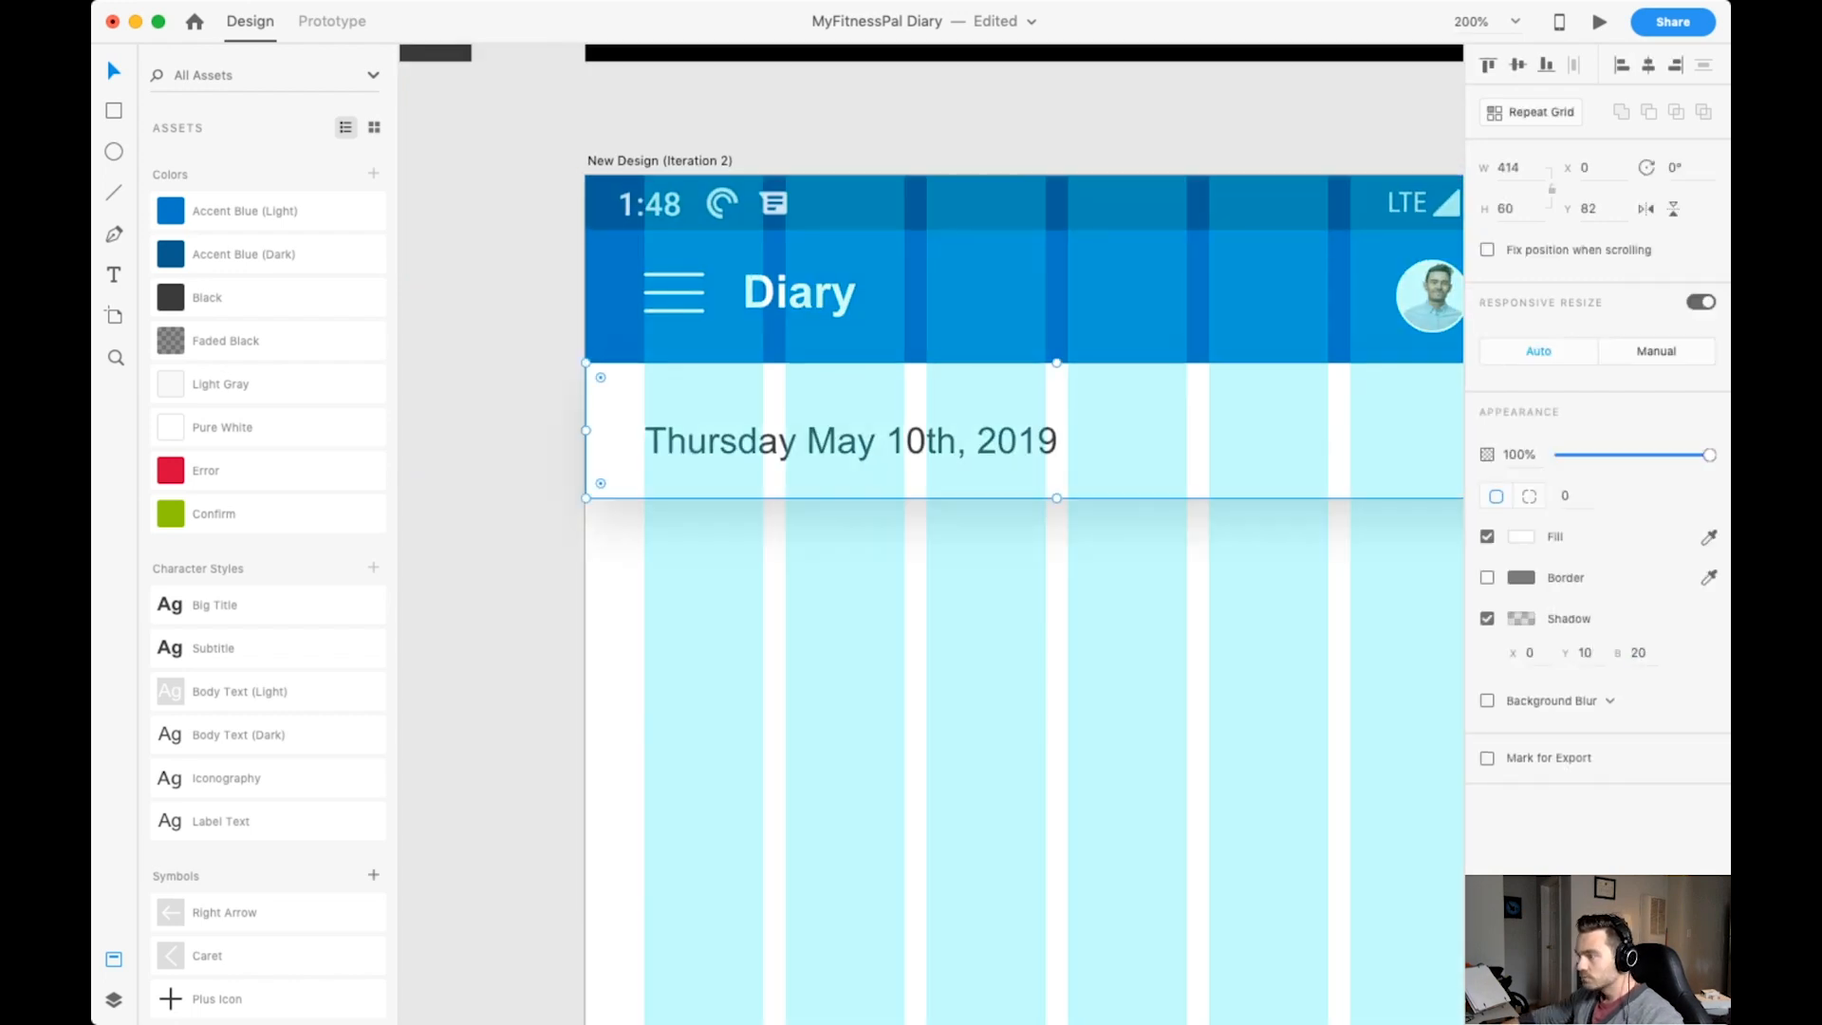
pyautogui.click(1522, 619)
# Move the date text up to Y 104.
pyautogui.click(851, 442)
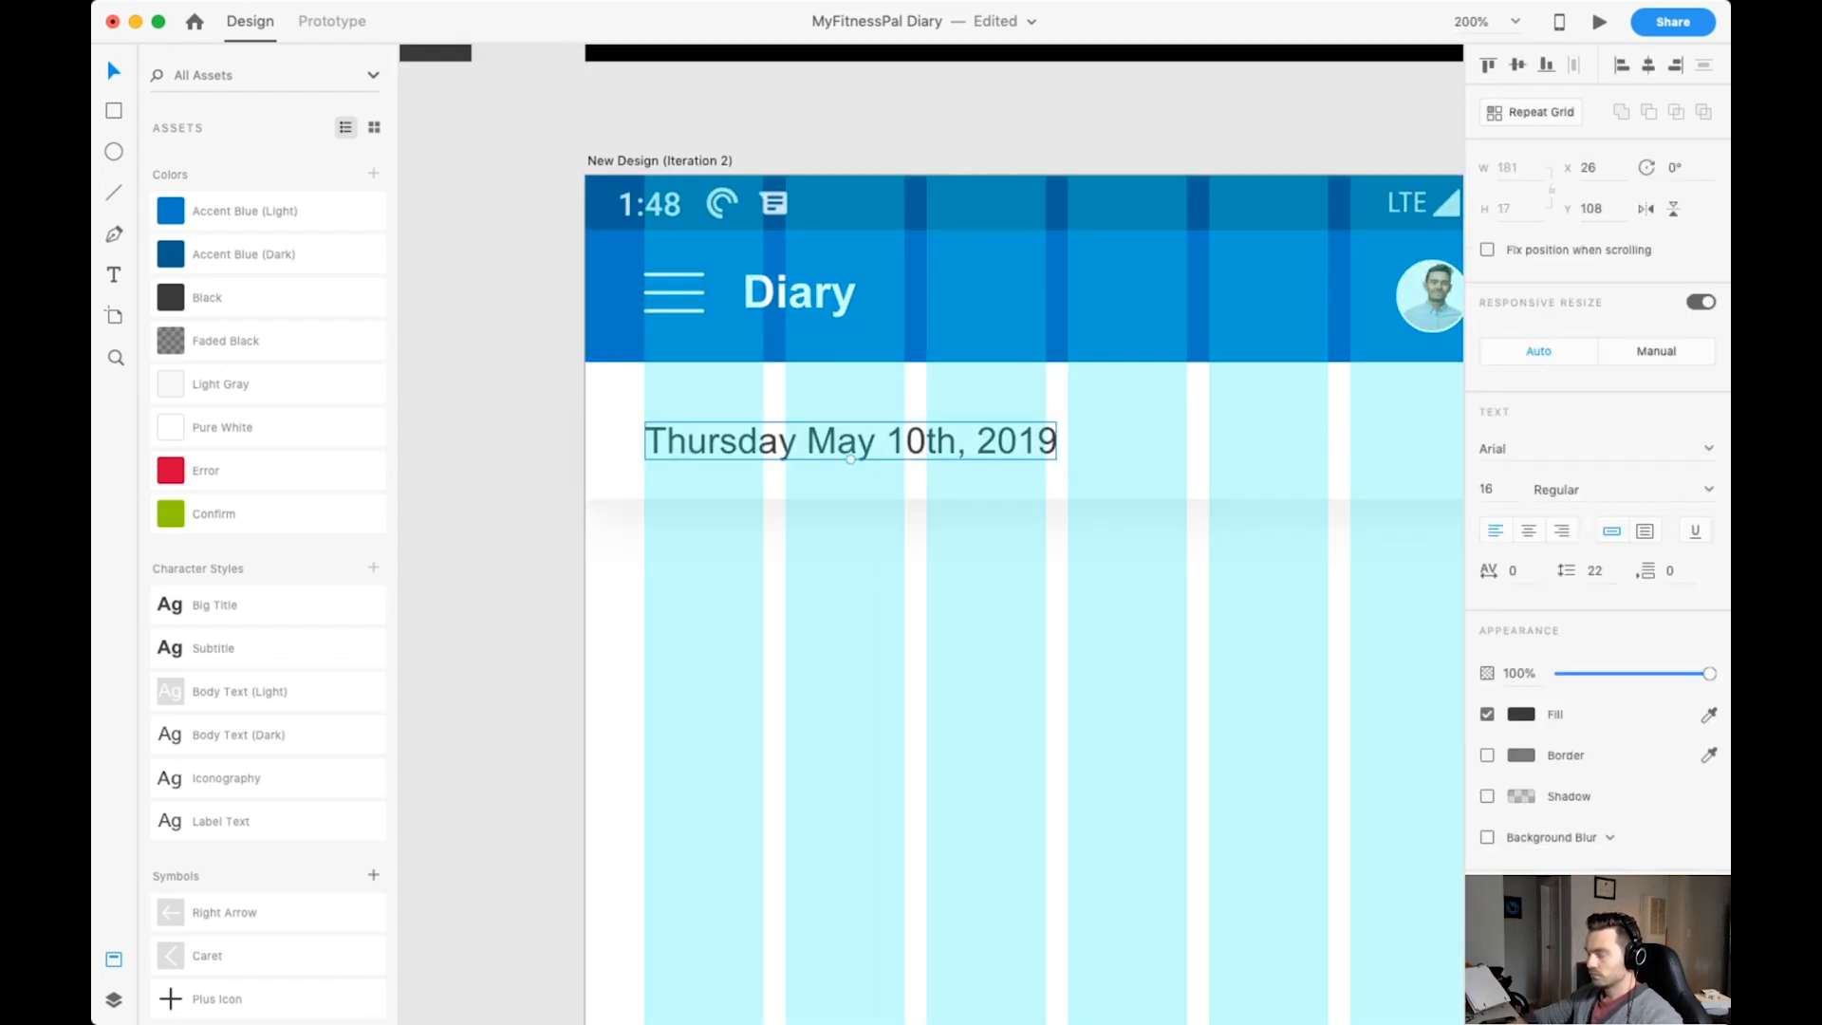
pyautogui.press('super+minus')
pyautogui.press('super+minus')
pyautogui.press('super+plus')
pyautogui.press('super+plus')
pyautogui.press('Up')
pyautogui.press('Up')
pyautogui.press('Up')
pyautogui.press('Up')
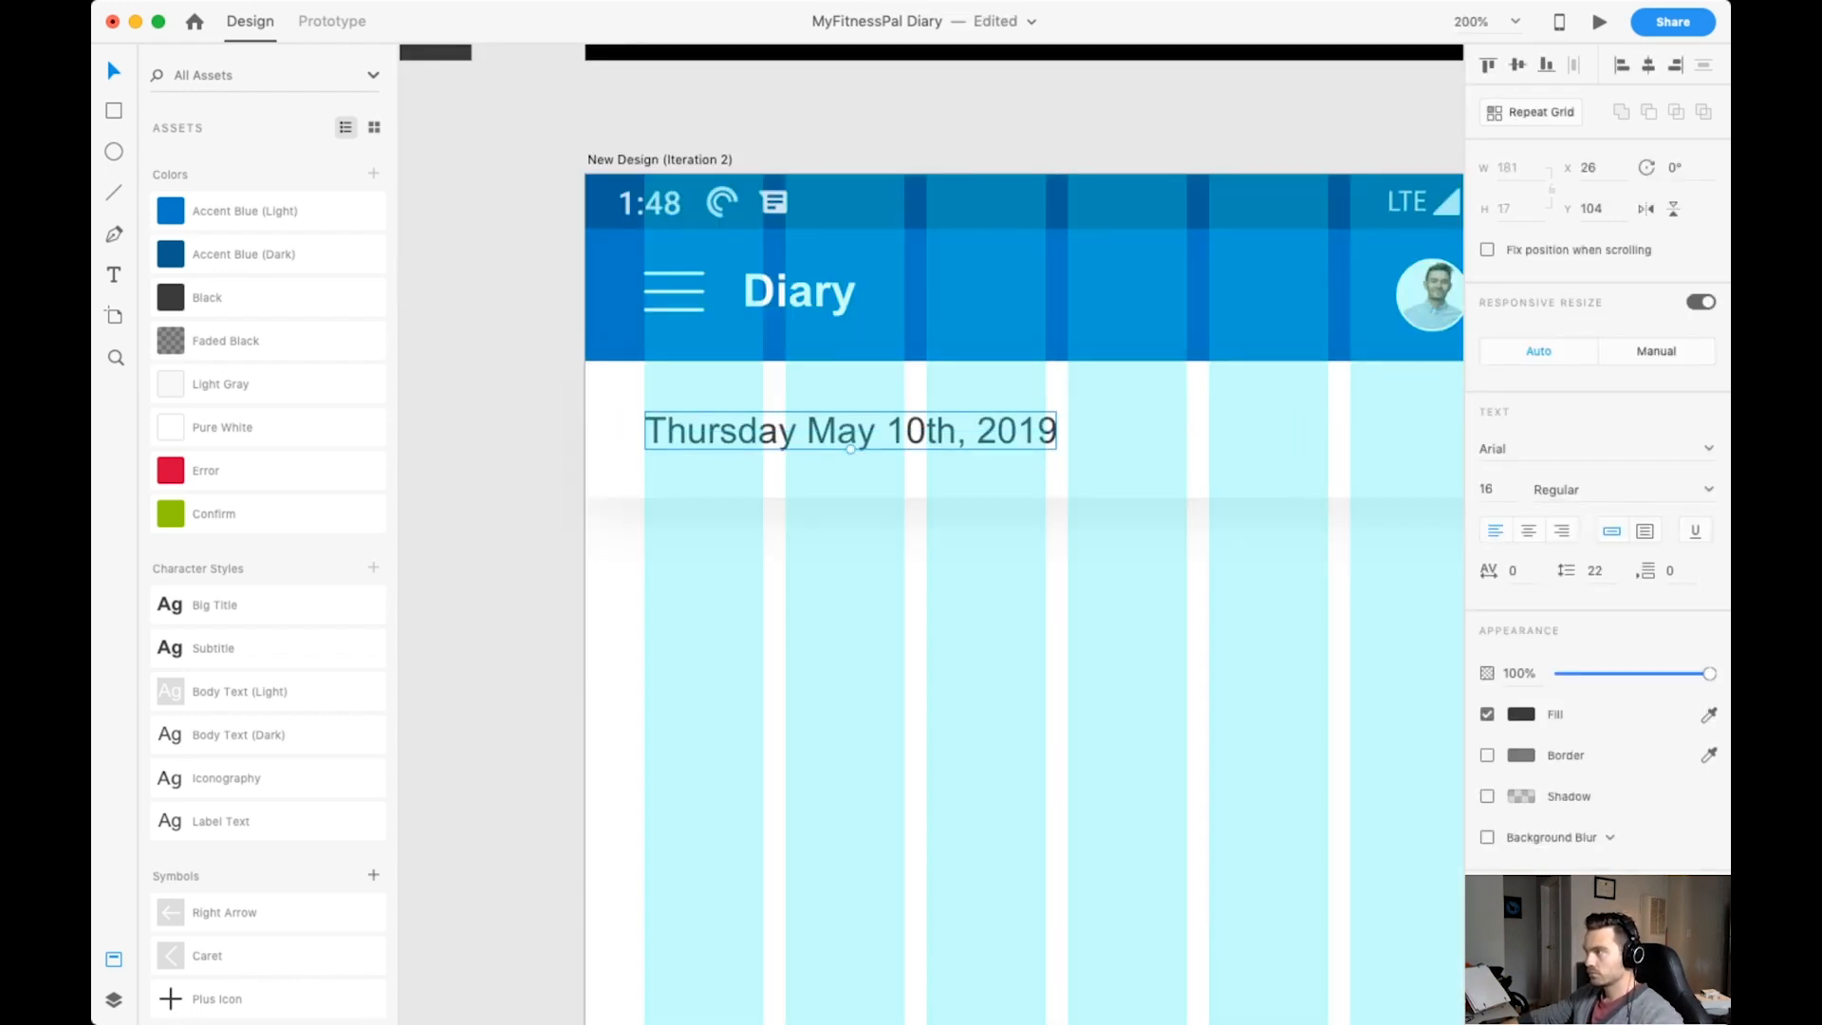
# Check the alignment of the header and date bar with the layout grid shown and hidden.
pyautogui.scroll(1, 930, 570)
pyautogui.press('super+shift+apostrophe')
pyautogui.hscroll(2, 930, 570)
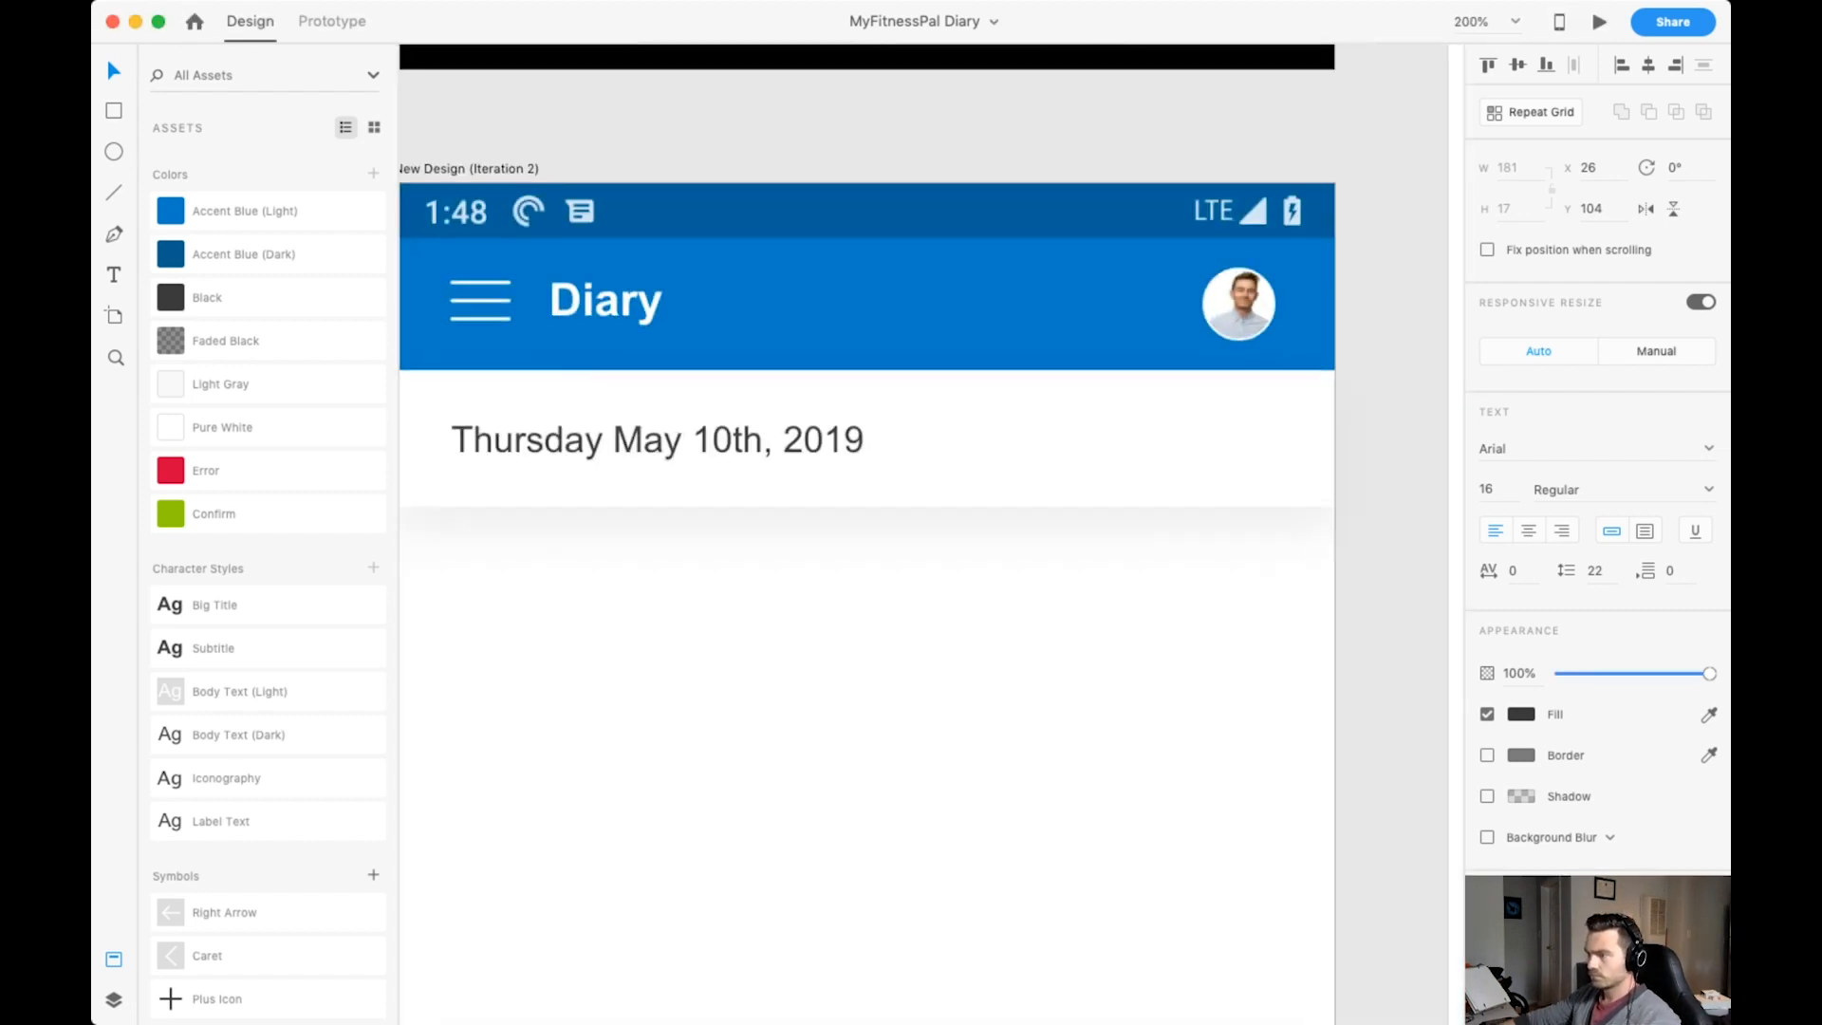
pyautogui.press('super+shift+apostrophe')
pyautogui.hscroll(-1, 930, 569)
pyautogui.press('super+shift+apostrophe')
pyautogui.press('super+shift+apostrophe')
pyautogui.scroll(1, 930, 569)
pyautogui.scroll(-1, 930, 570)
pyautogui.hscroll(-1, 930, 570)
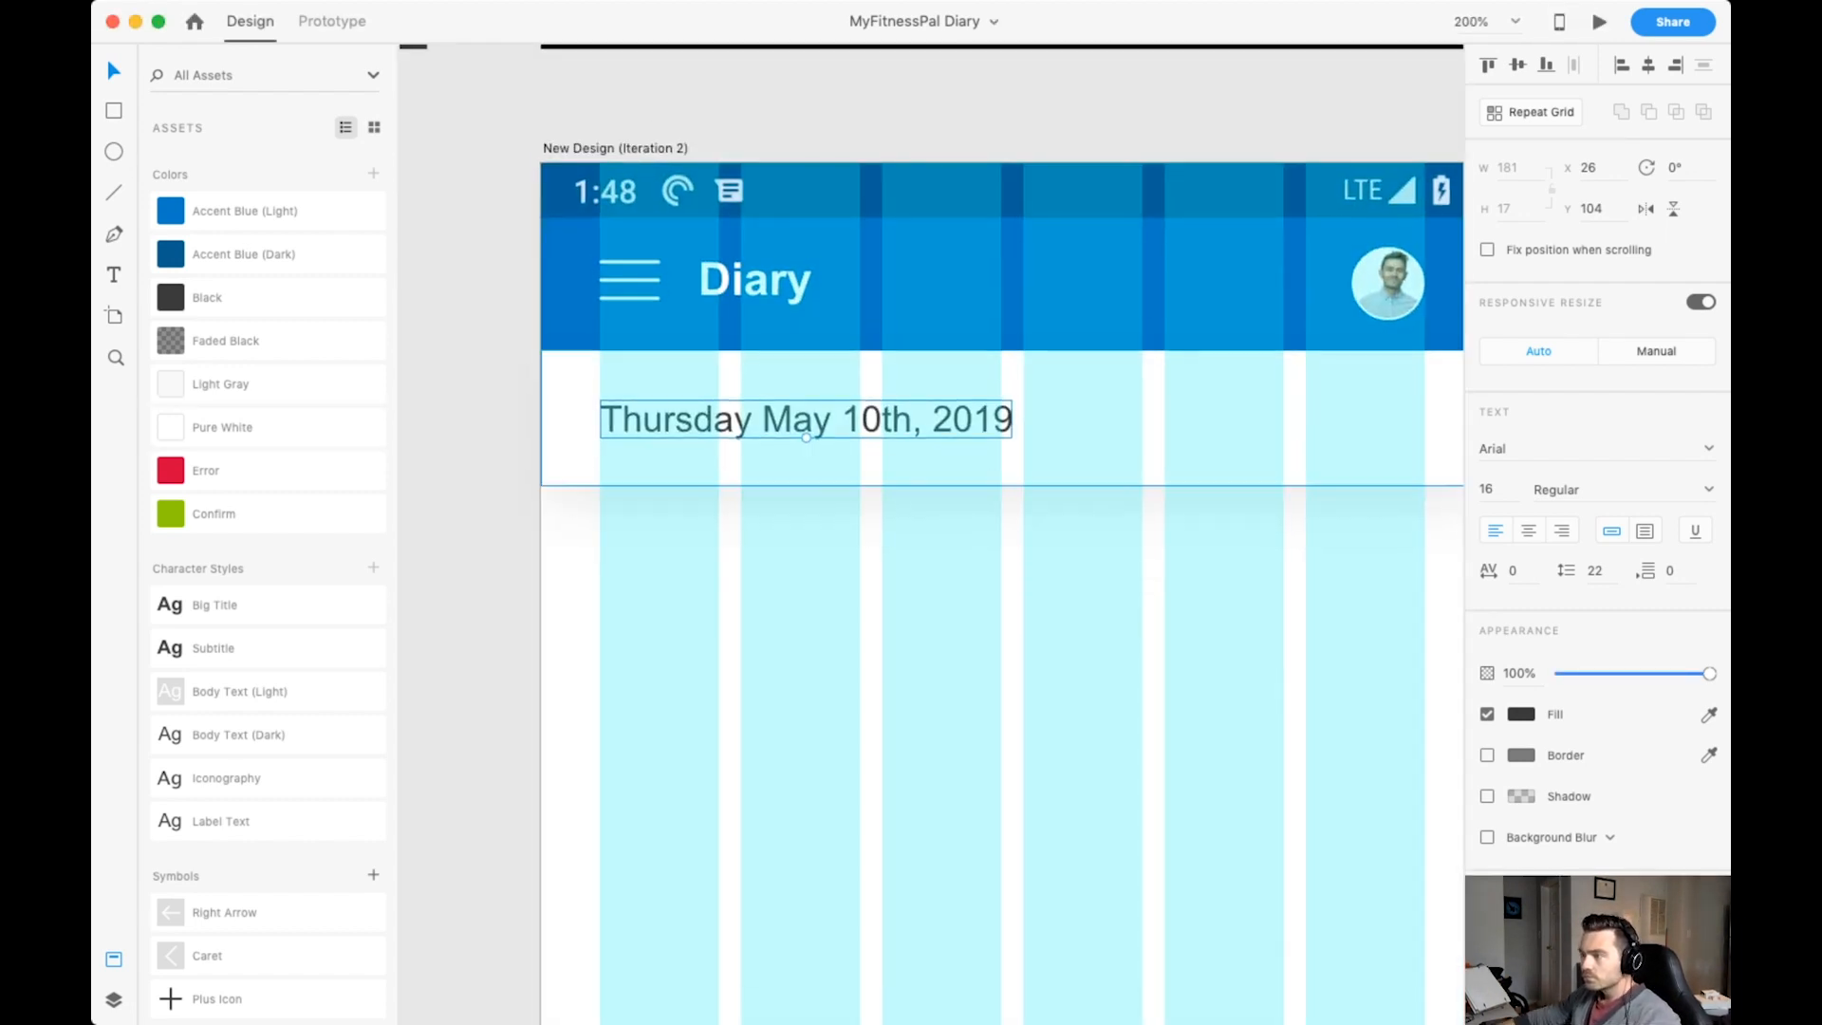
# Add a Faded Black "TODAY" label at size 12 above the date and hide the layout grid.
pyautogui.press('t')
pyautogui.moveTo(637, 377); pyautogui.dragTo(649, 381)
pyautogui.click(226, 341)
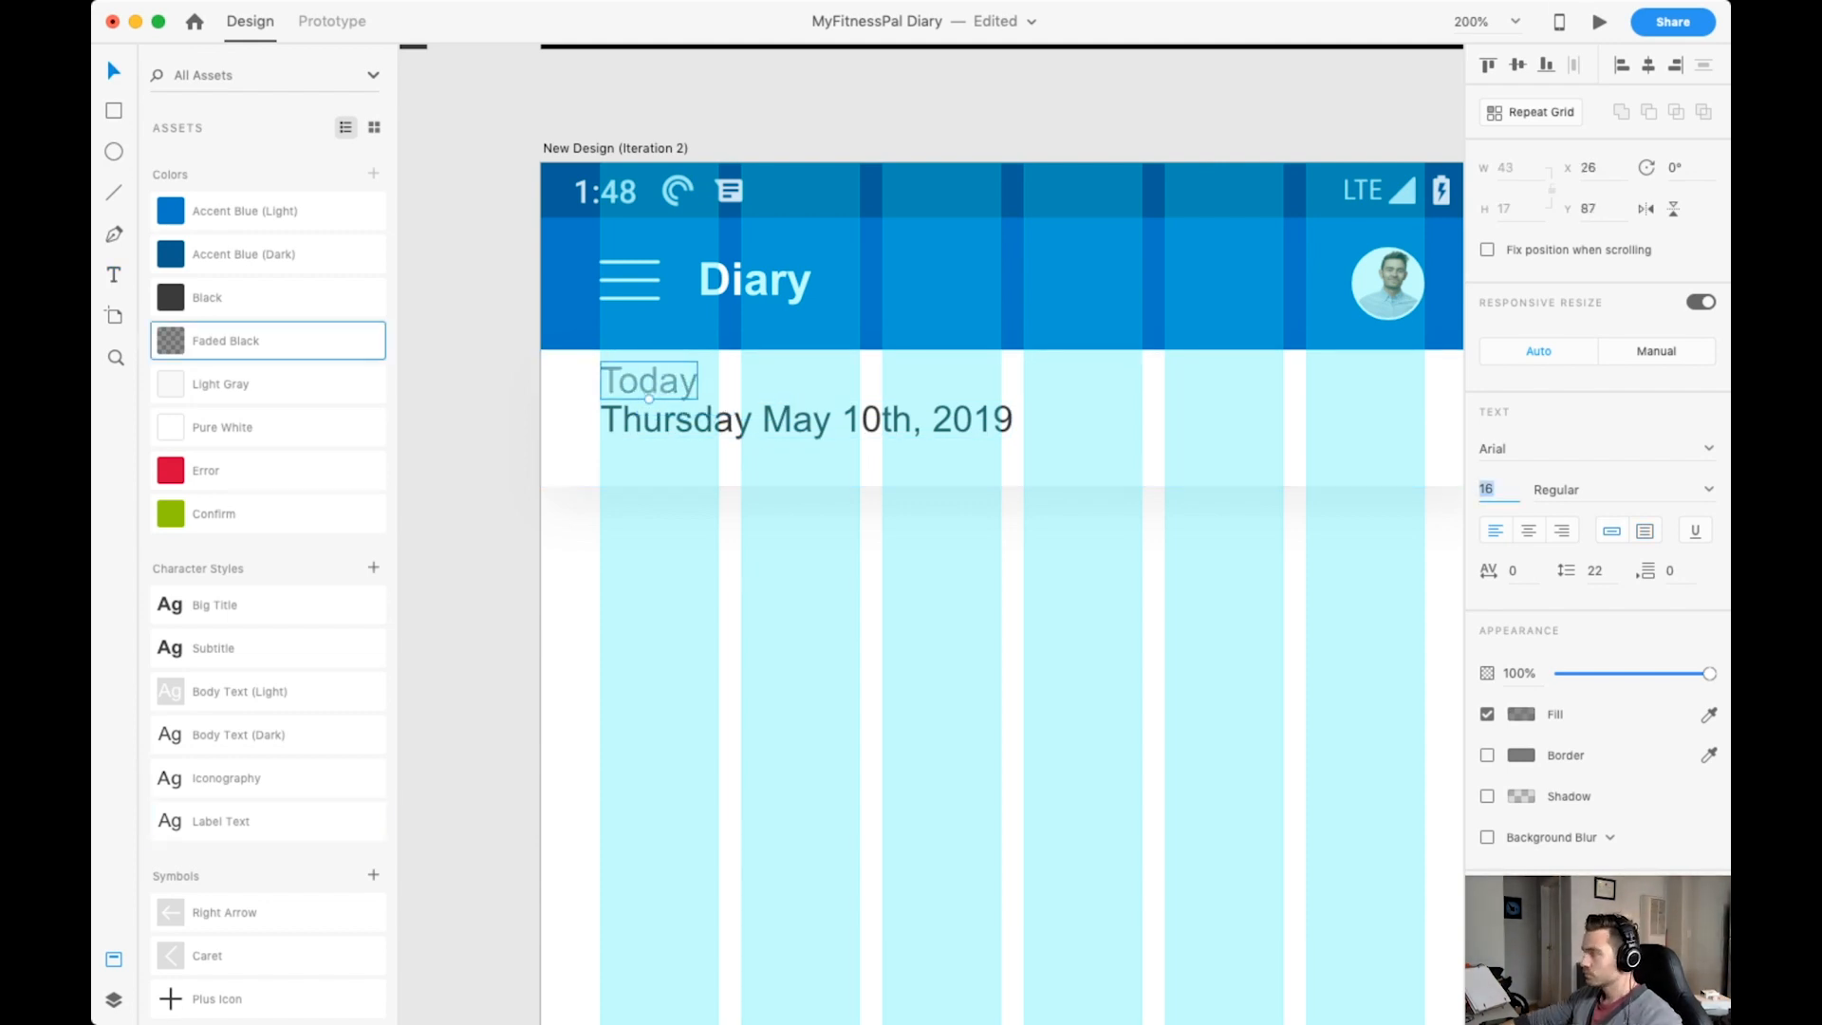
pyautogui.doubleClick(649, 381)
pyautogui.press('Return')
pyautogui.press('shift+super+apostrophe')
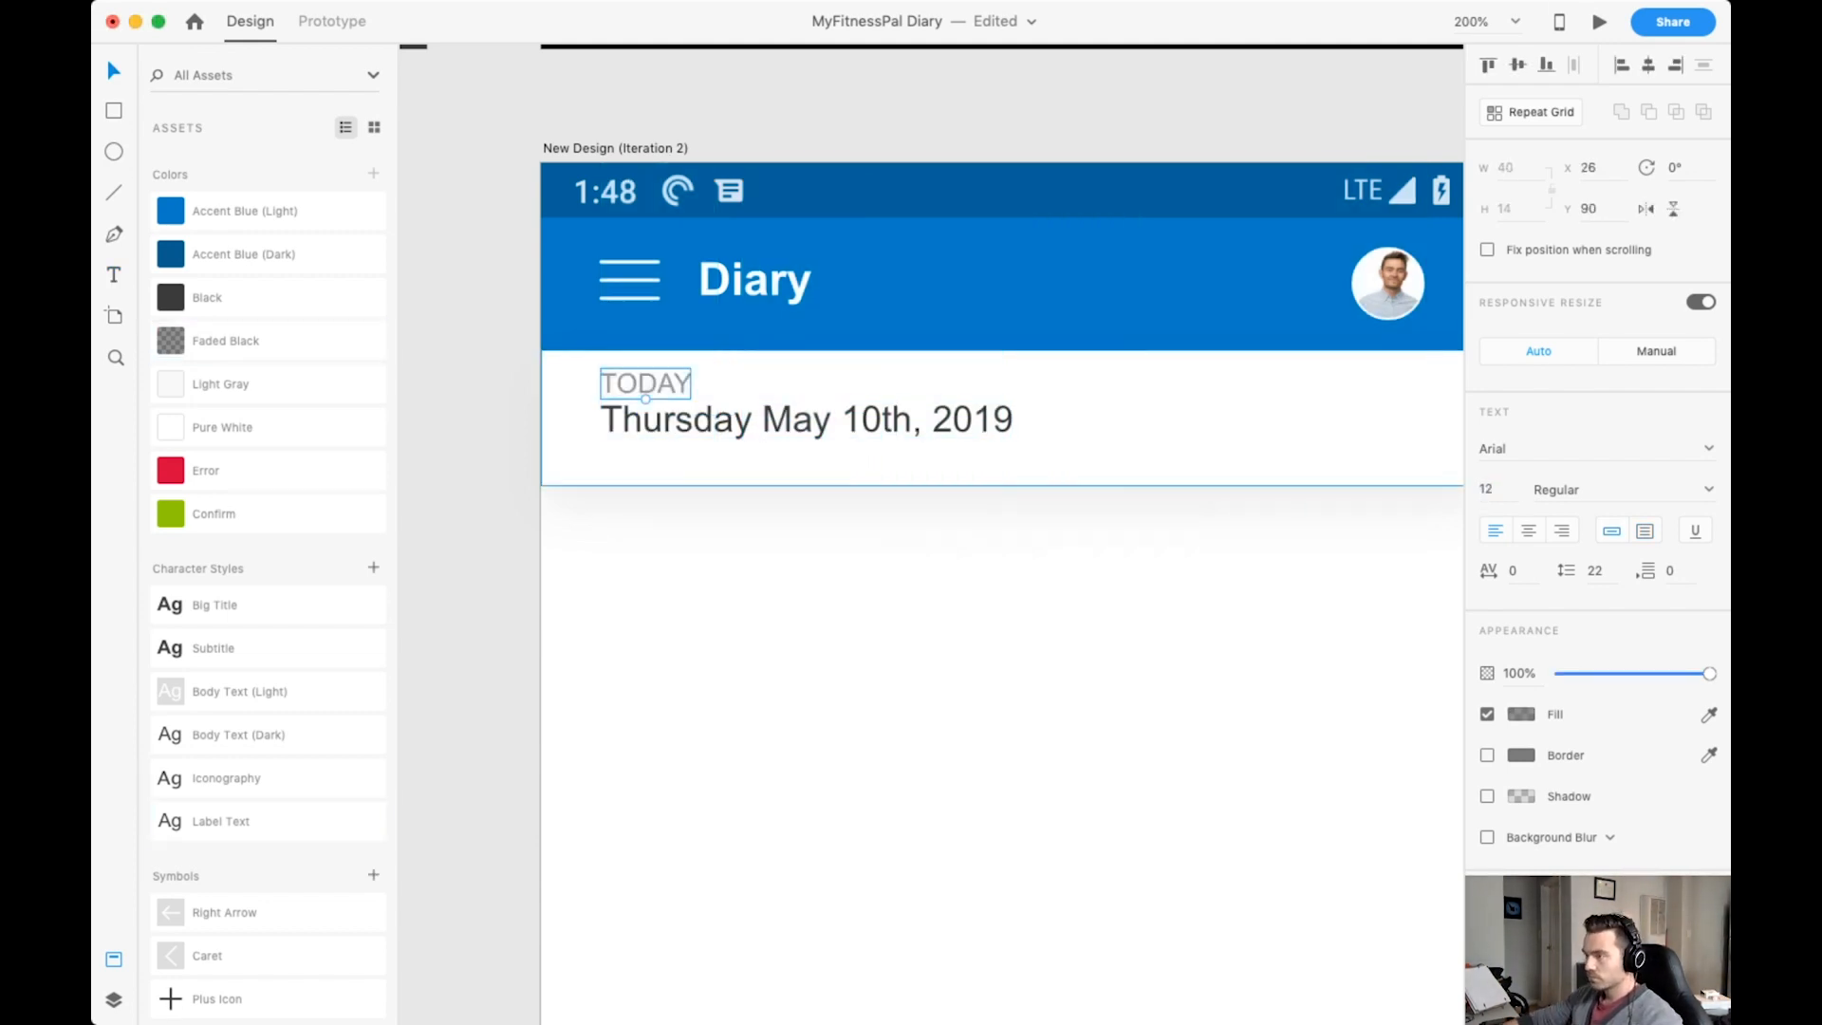
# Extend the white date bar slightly downward and lower the date text to Y 107.
pyautogui.press('Escape')
pyautogui.press('super+1')
pyautogui.press('super+2')
pyautogui.click(1035, 427)
pyautogui.moveTo(906, 491); pyautogui.dragTo(906, 507)
pyautogui.moveTo(807, 425); pyautogui.dragTo(807, 430)
pyautogui.click(1035, 465)
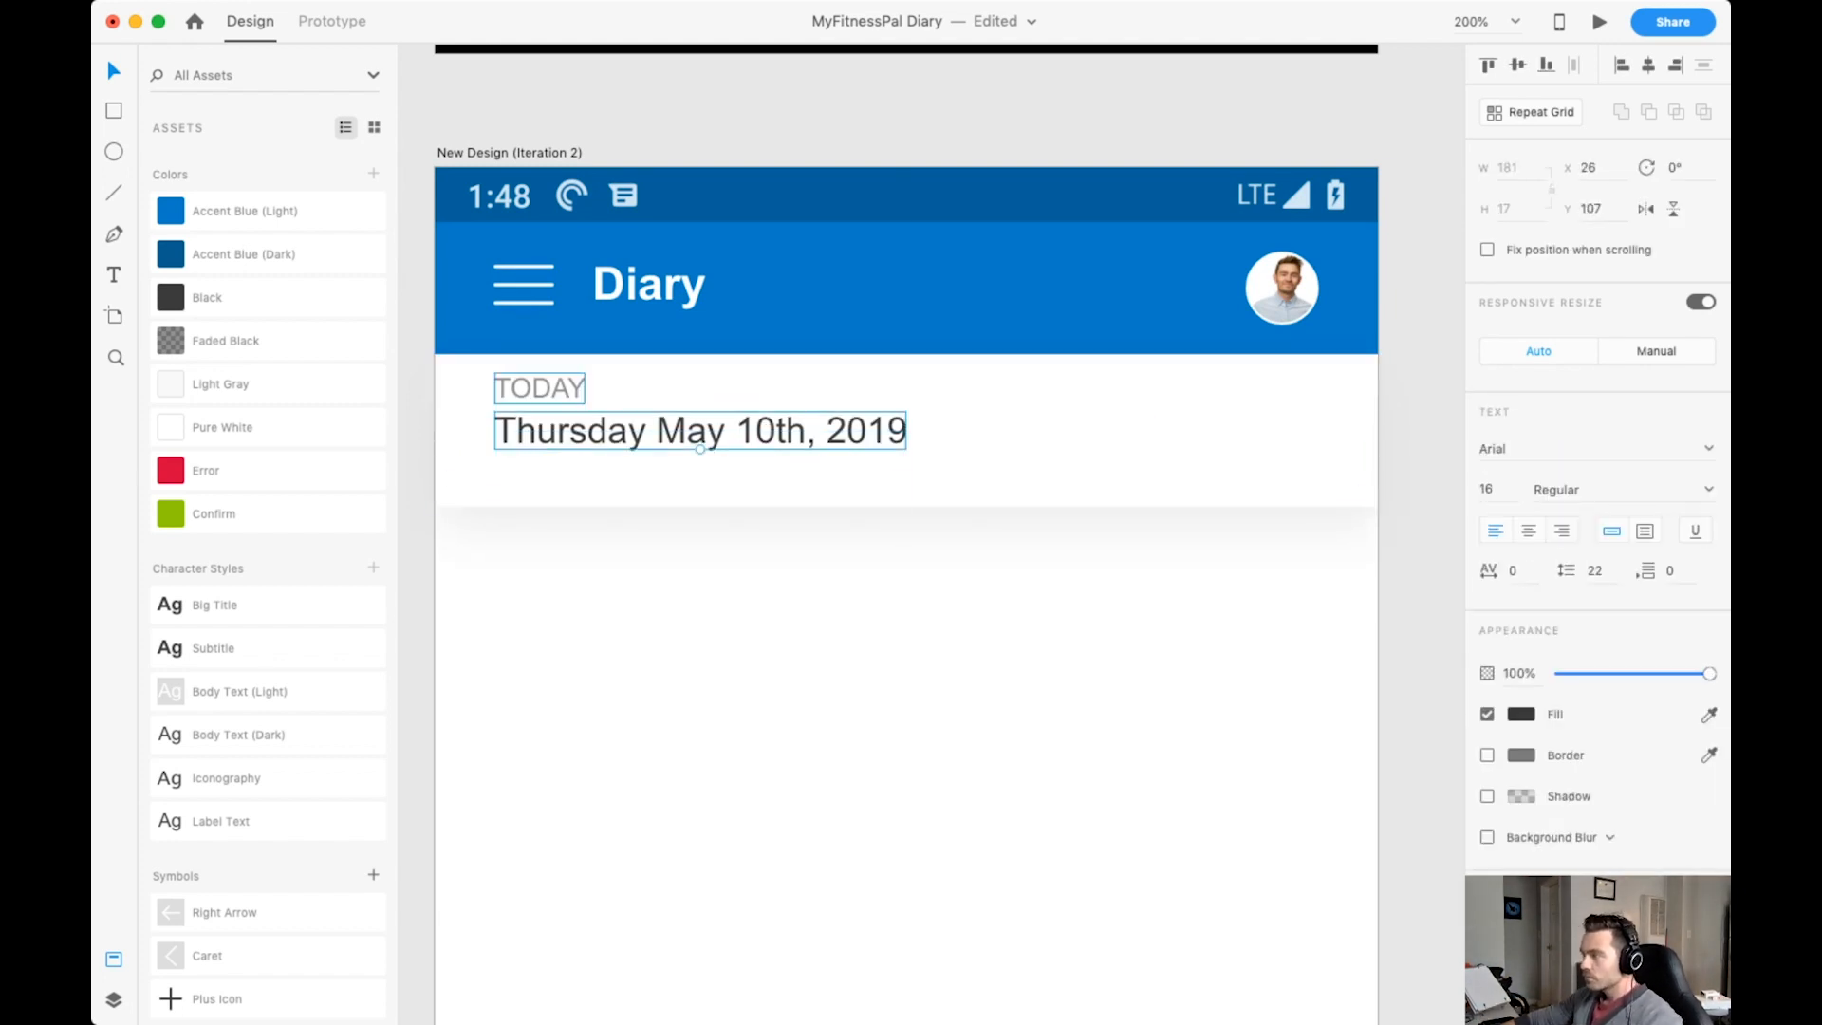
# Extend the date bar to a height of 70, lower the date and move the TODAY label to Y 94, saving the file.
pyautogui.click(1034, 465)
pyautogui.moveTo(906, 507); pyautogui.dragTo(906, 513)
pyautogui.click(806, 431)
pyautogui.moveTo(569, 431); pyautogui.dragTo(570, 436)
pyautogui.moveTo(540, 388); pyautogui.dragTo(541, 395)
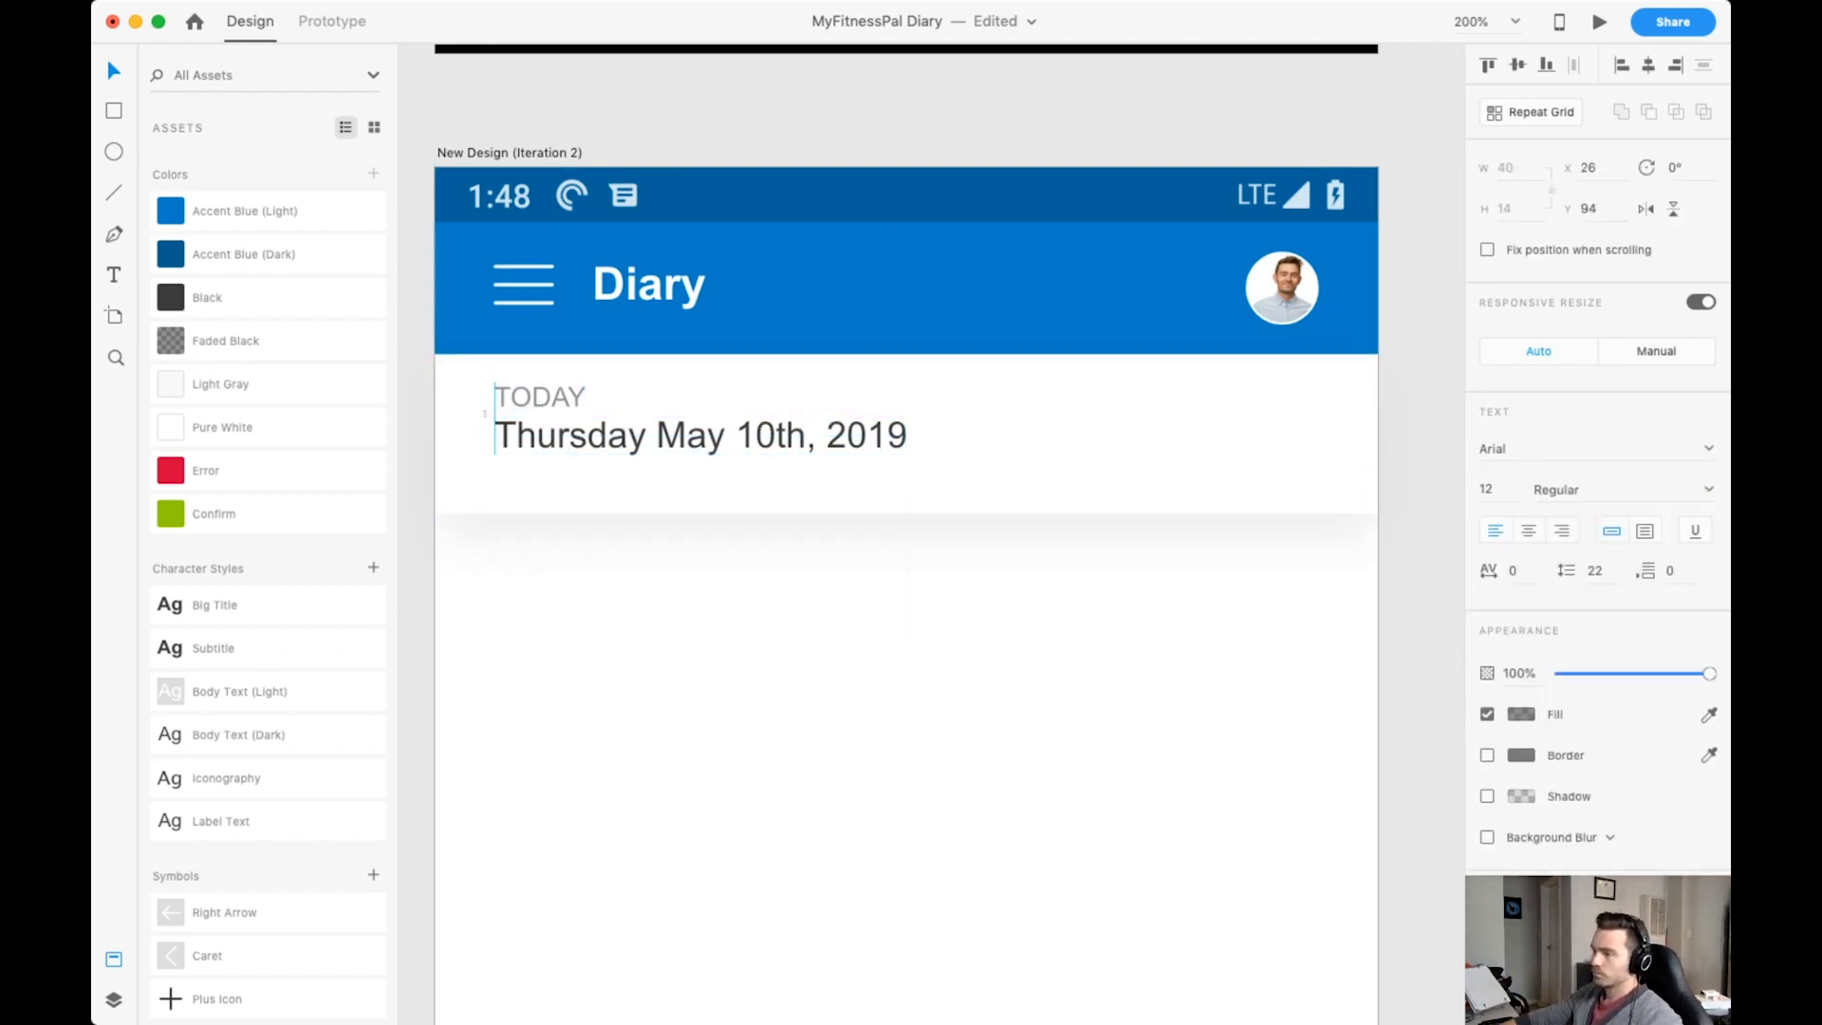
pyautogui.click(1034, 465)
pyautogui.click(906, 665)
pyautogui.press('super+s')
# Change the TODAY label's fill to Black and reduce its opacity to 60%.
pyautogui.click(541, 397)
pyautogui.click(207, 298)
pyautogui.click(1519, 674)
pyautogui.write('50')
pyautogui.click(907, 664)
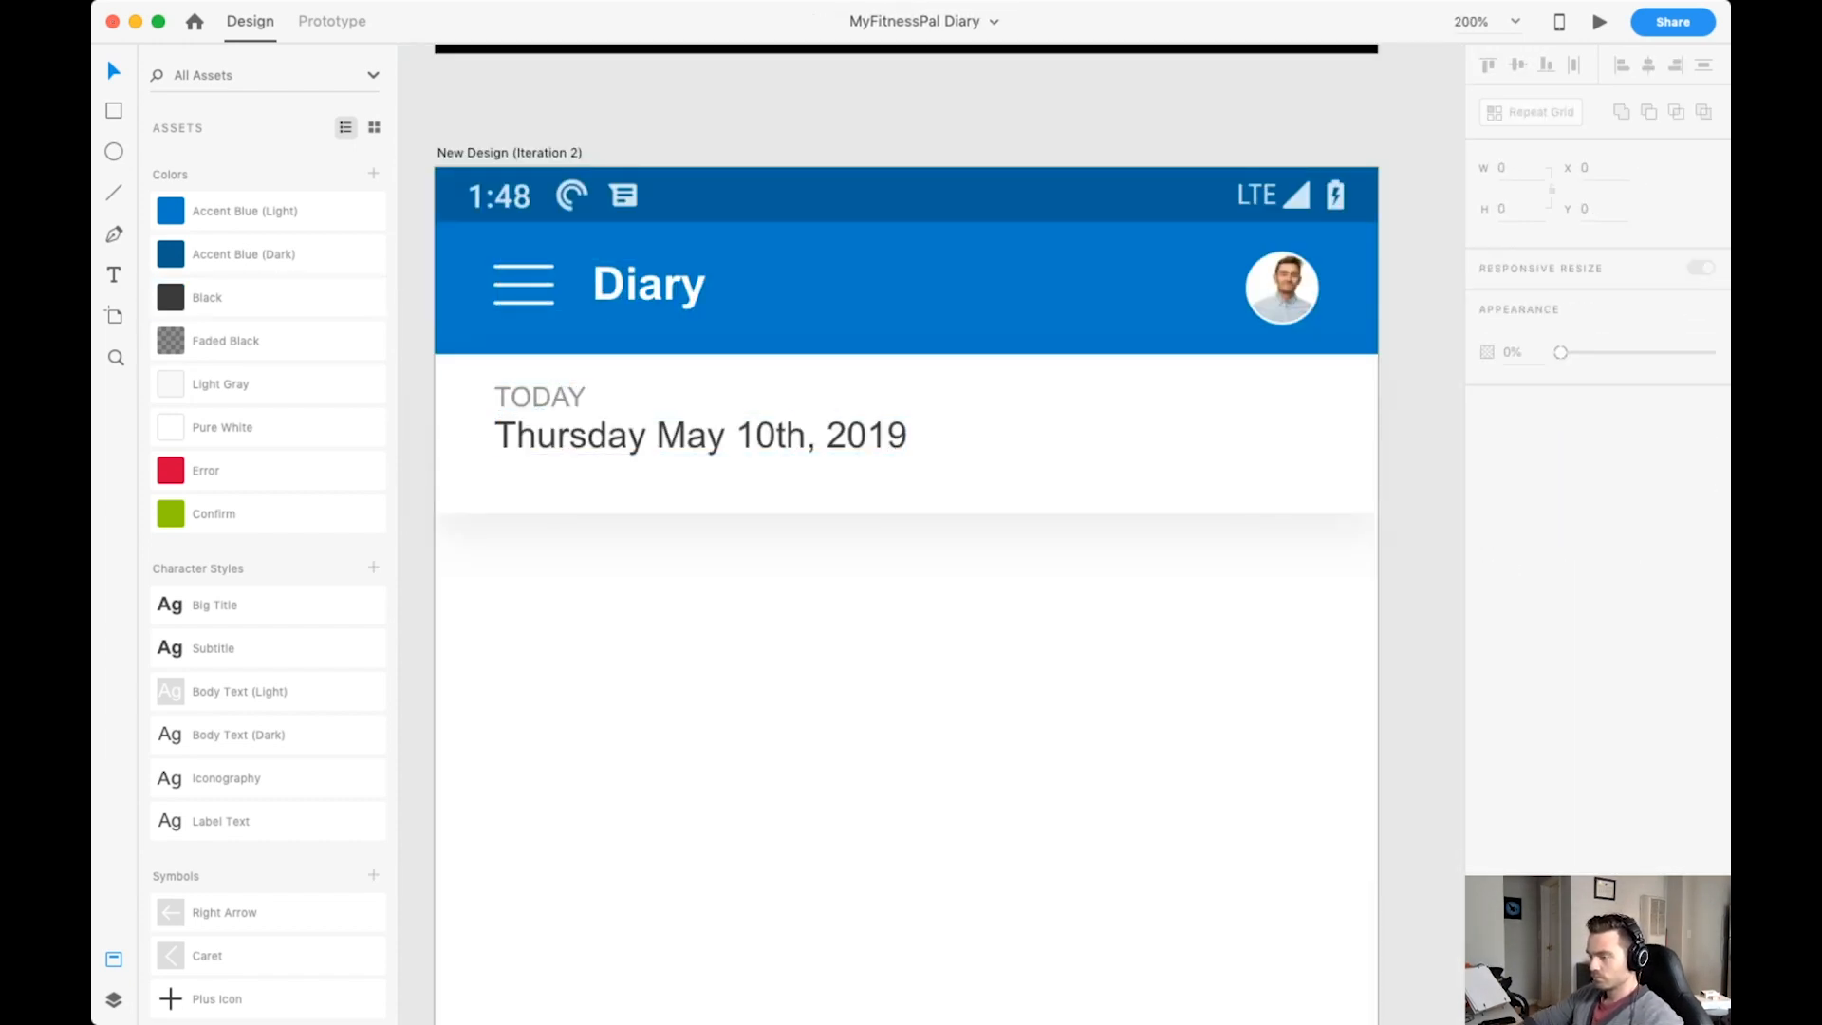
# Move the TODAY label up to Y 93, keeping it aligned with the date's left edge.
pyautogui.hscroll(-1, 907, 531)
pyautogui.scroll(1, 906, 532)
pyautogui.moveTo(658, 431); pyautogui.dragTo(600, 388)
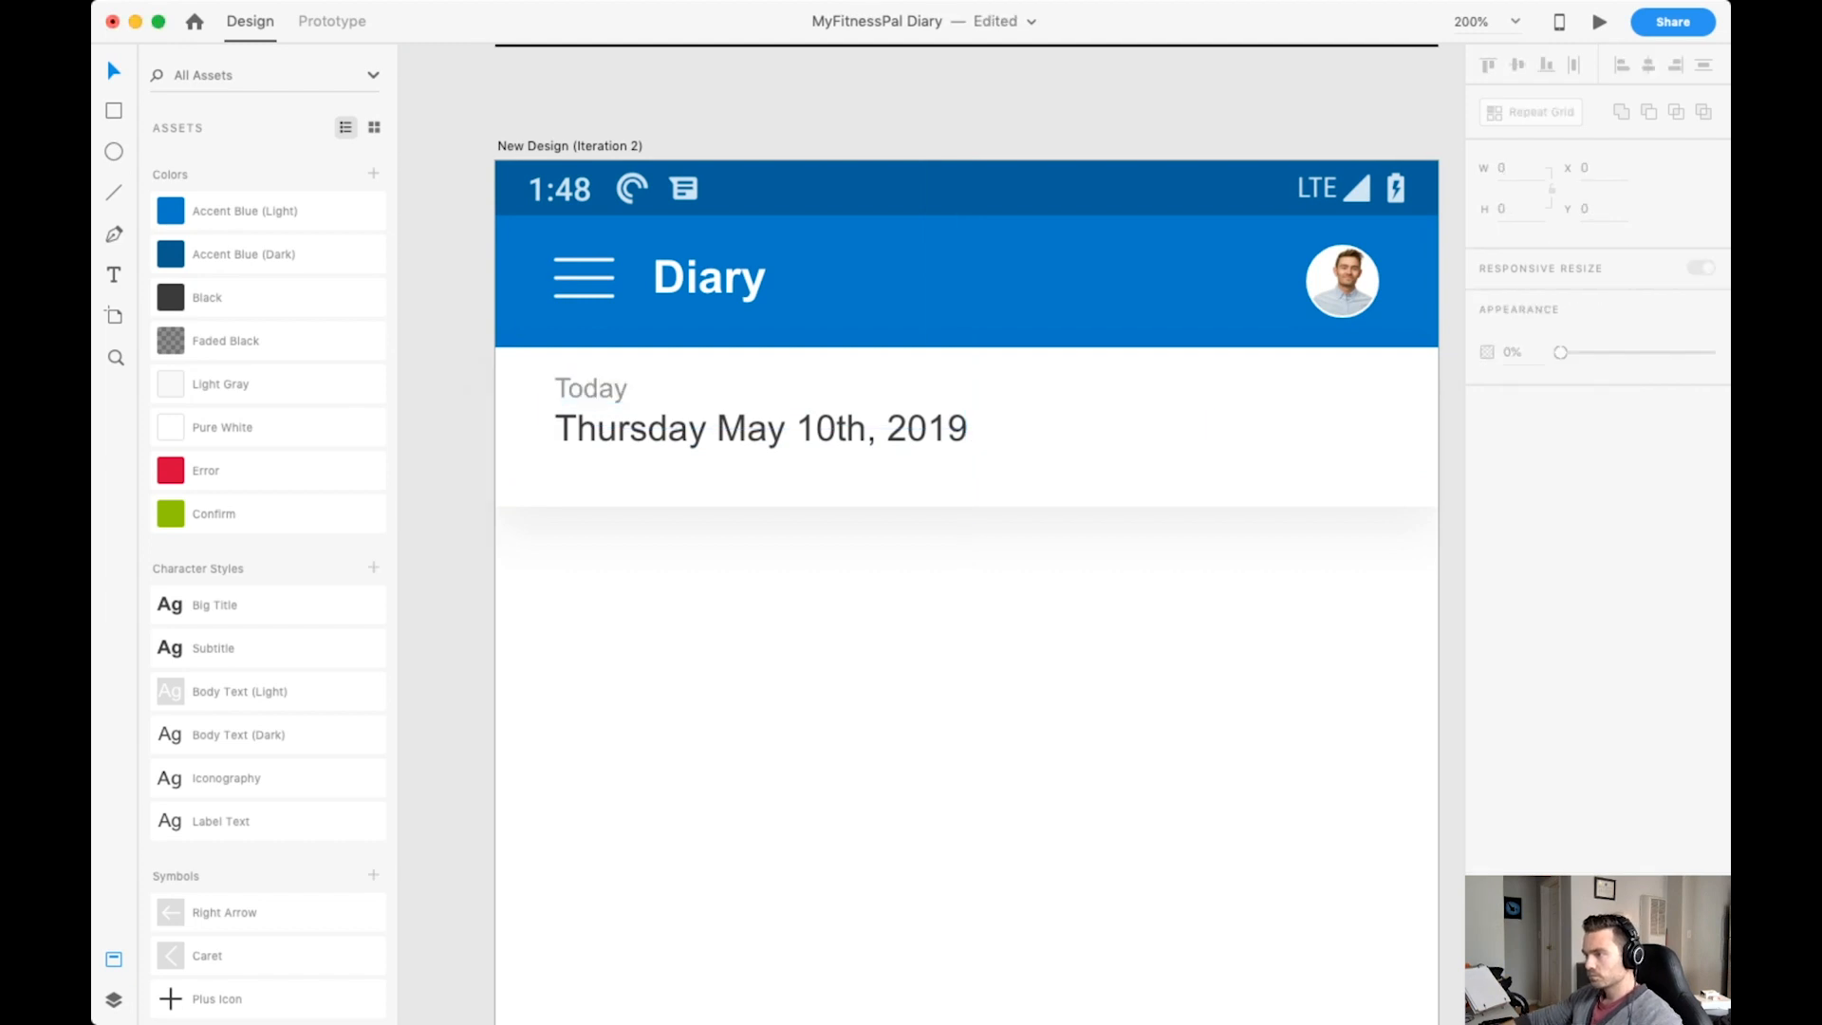
# Add a caret icon to the date bar, sized 30 by 30, rotated -90° and placed at X 359, Y 103.
pyautogui.hscroll(3, 911, 570)
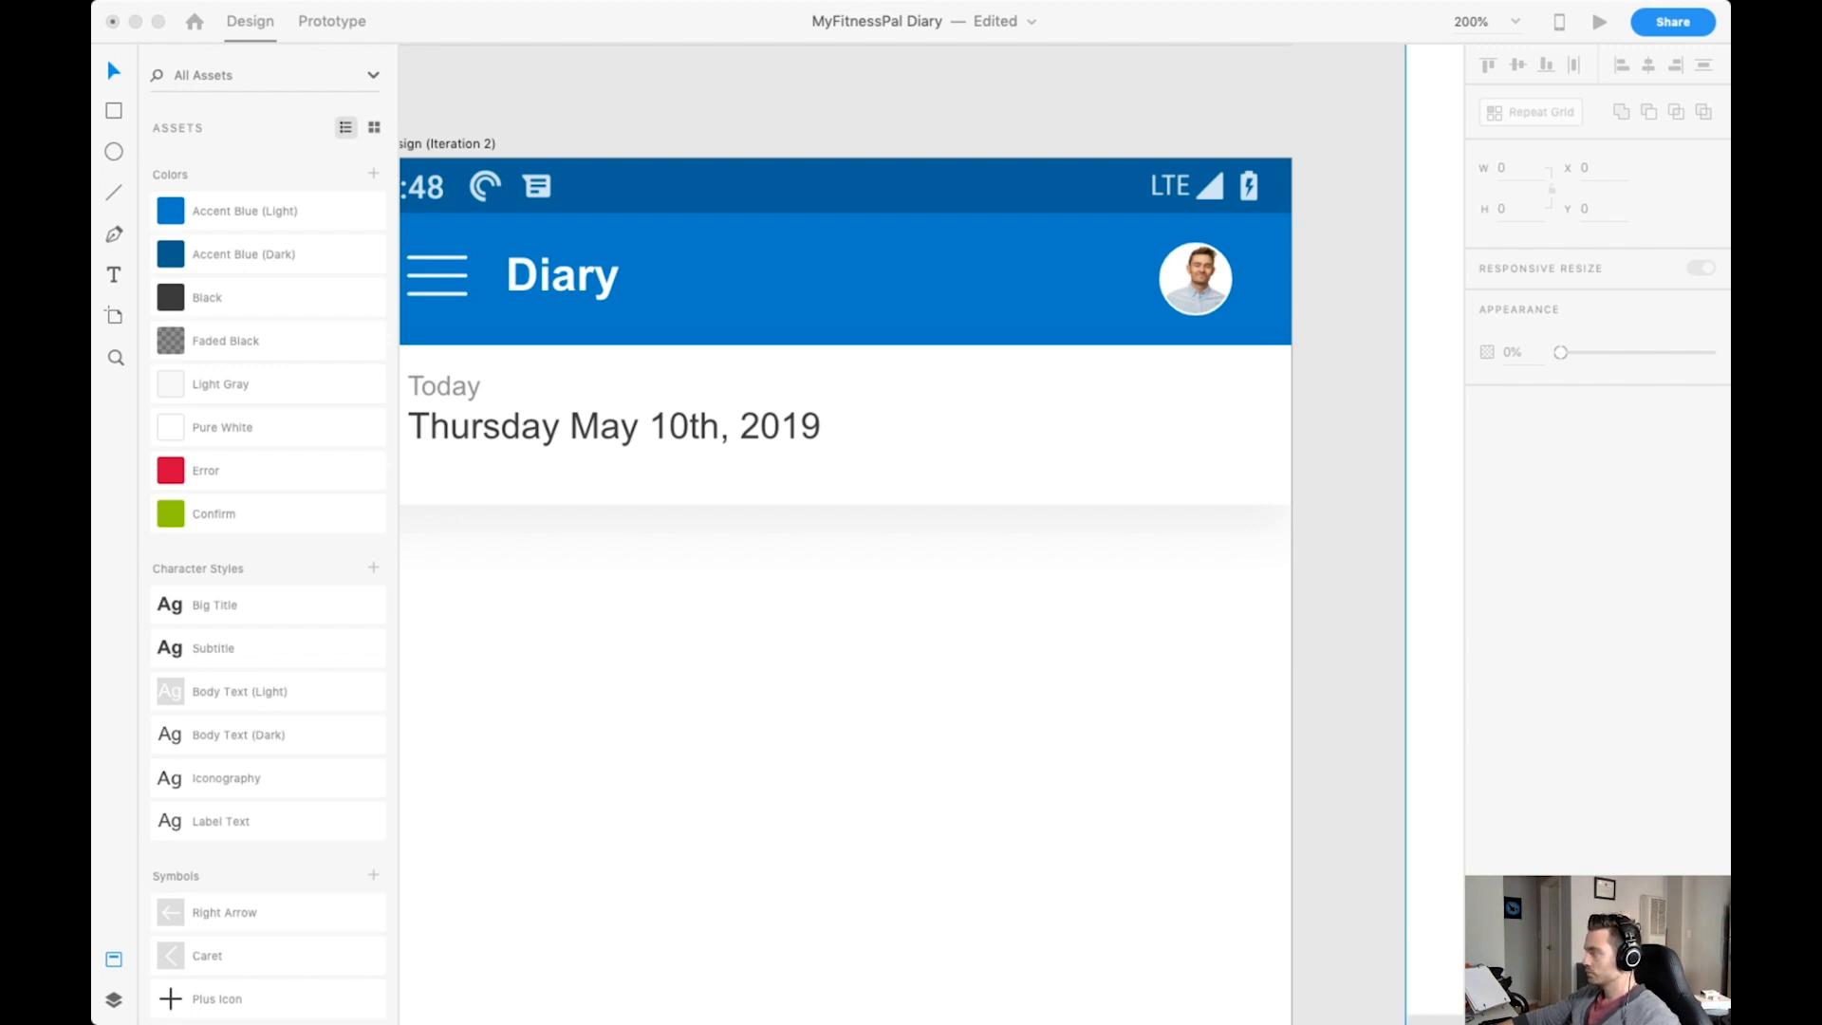
pyautogui.moveTo(1433, 655); pyautogui.dragTo(936, 715)
pyautogui.moveTo(641, 158); pyautogui.dragTo(1025, 541)
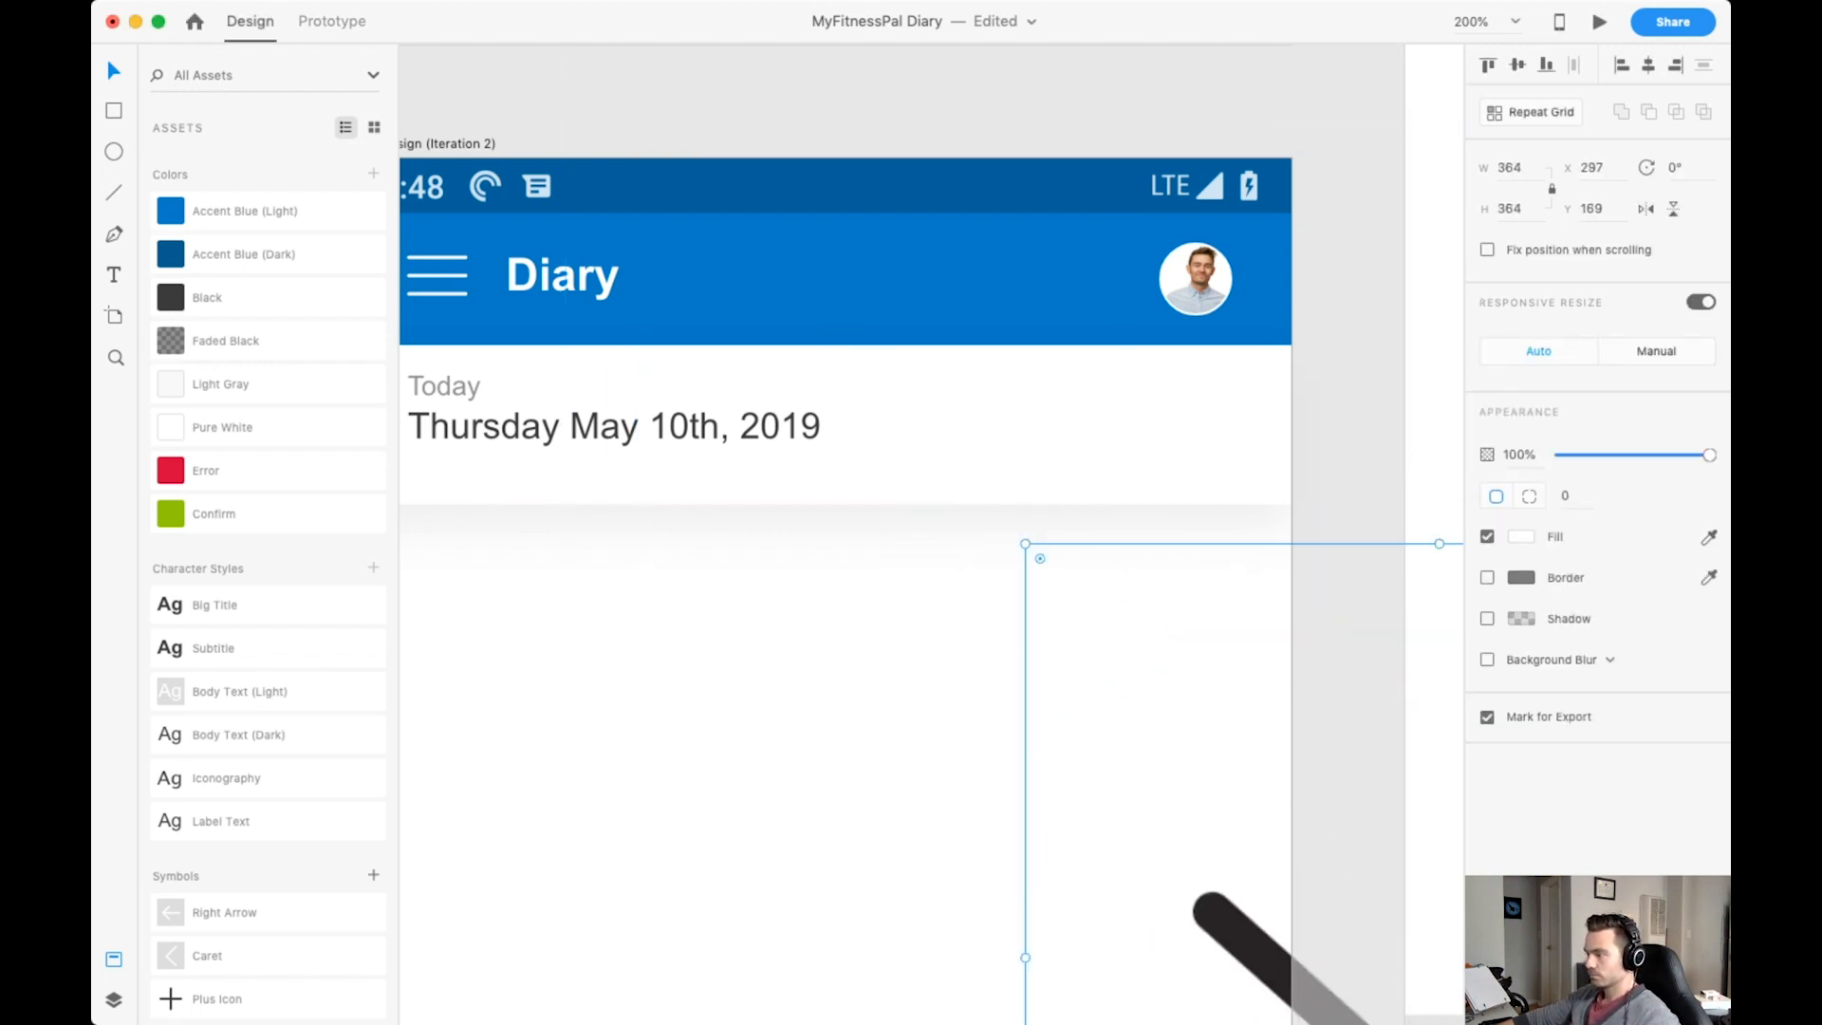
pyautogui.moveTo(1262, 952); pyautogui.dragTo(1075, 684)
pyautogui.write('30')
pyautogui.press('Return')
pyautogui.moveTo(876, 307); pyautogui.dragTo(1205, 427)
pyautogui.press('shift+super+apostrophe')
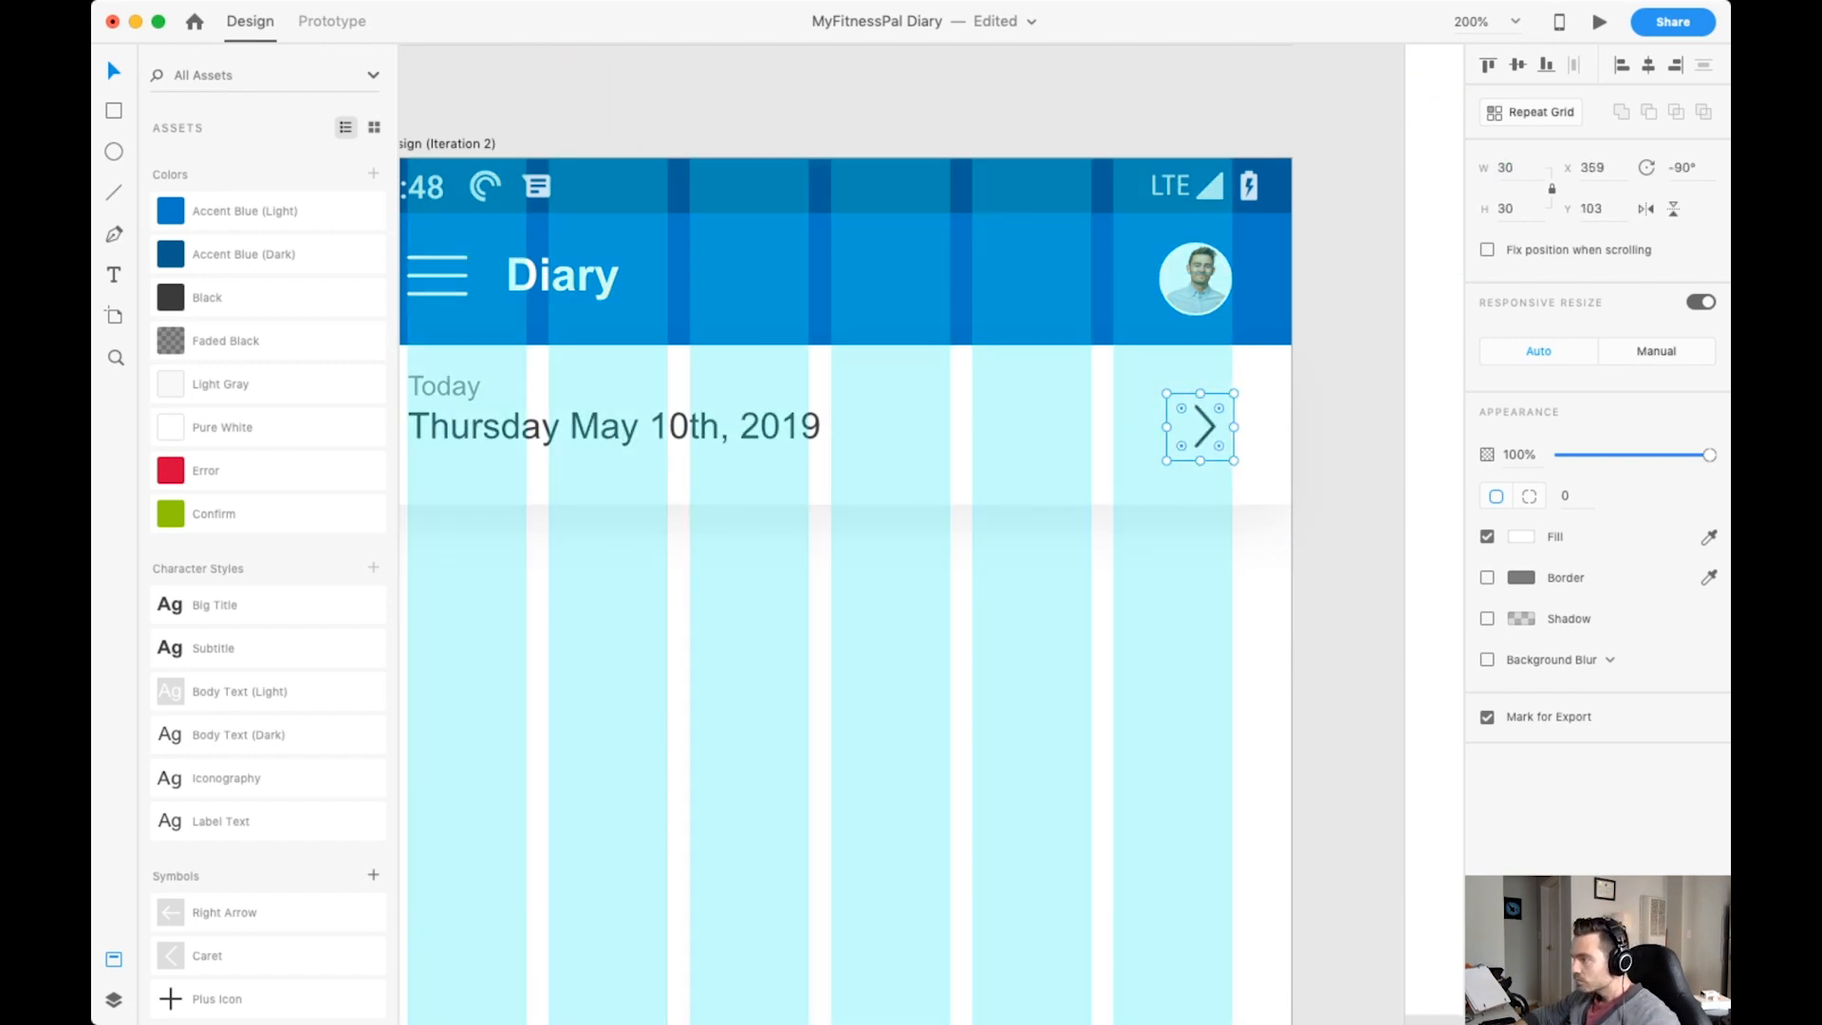
pyautogui.scroll(2, 1423, 408)
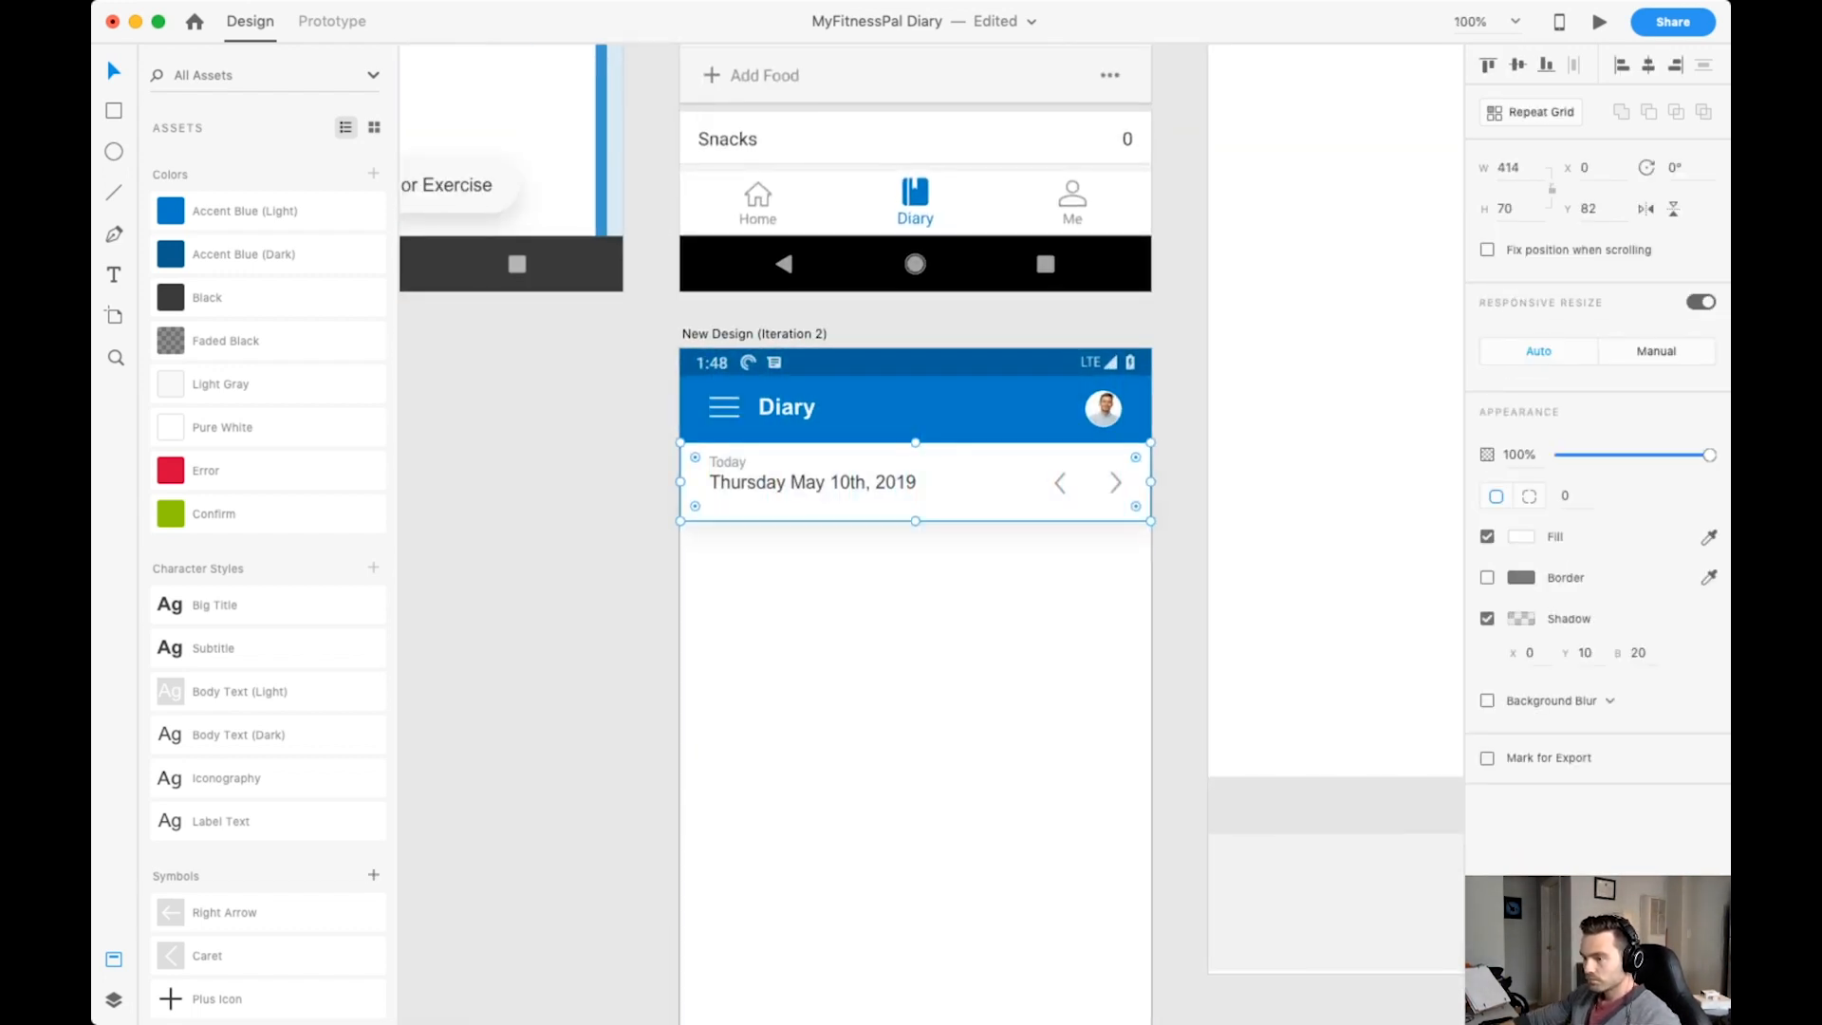
# Name the group holding the two date bar carets Timeline Navigation.
pyautogui.press('super+y')
pyautogui.doubleClick(201, 182)
pyautogui.write('Navigation')
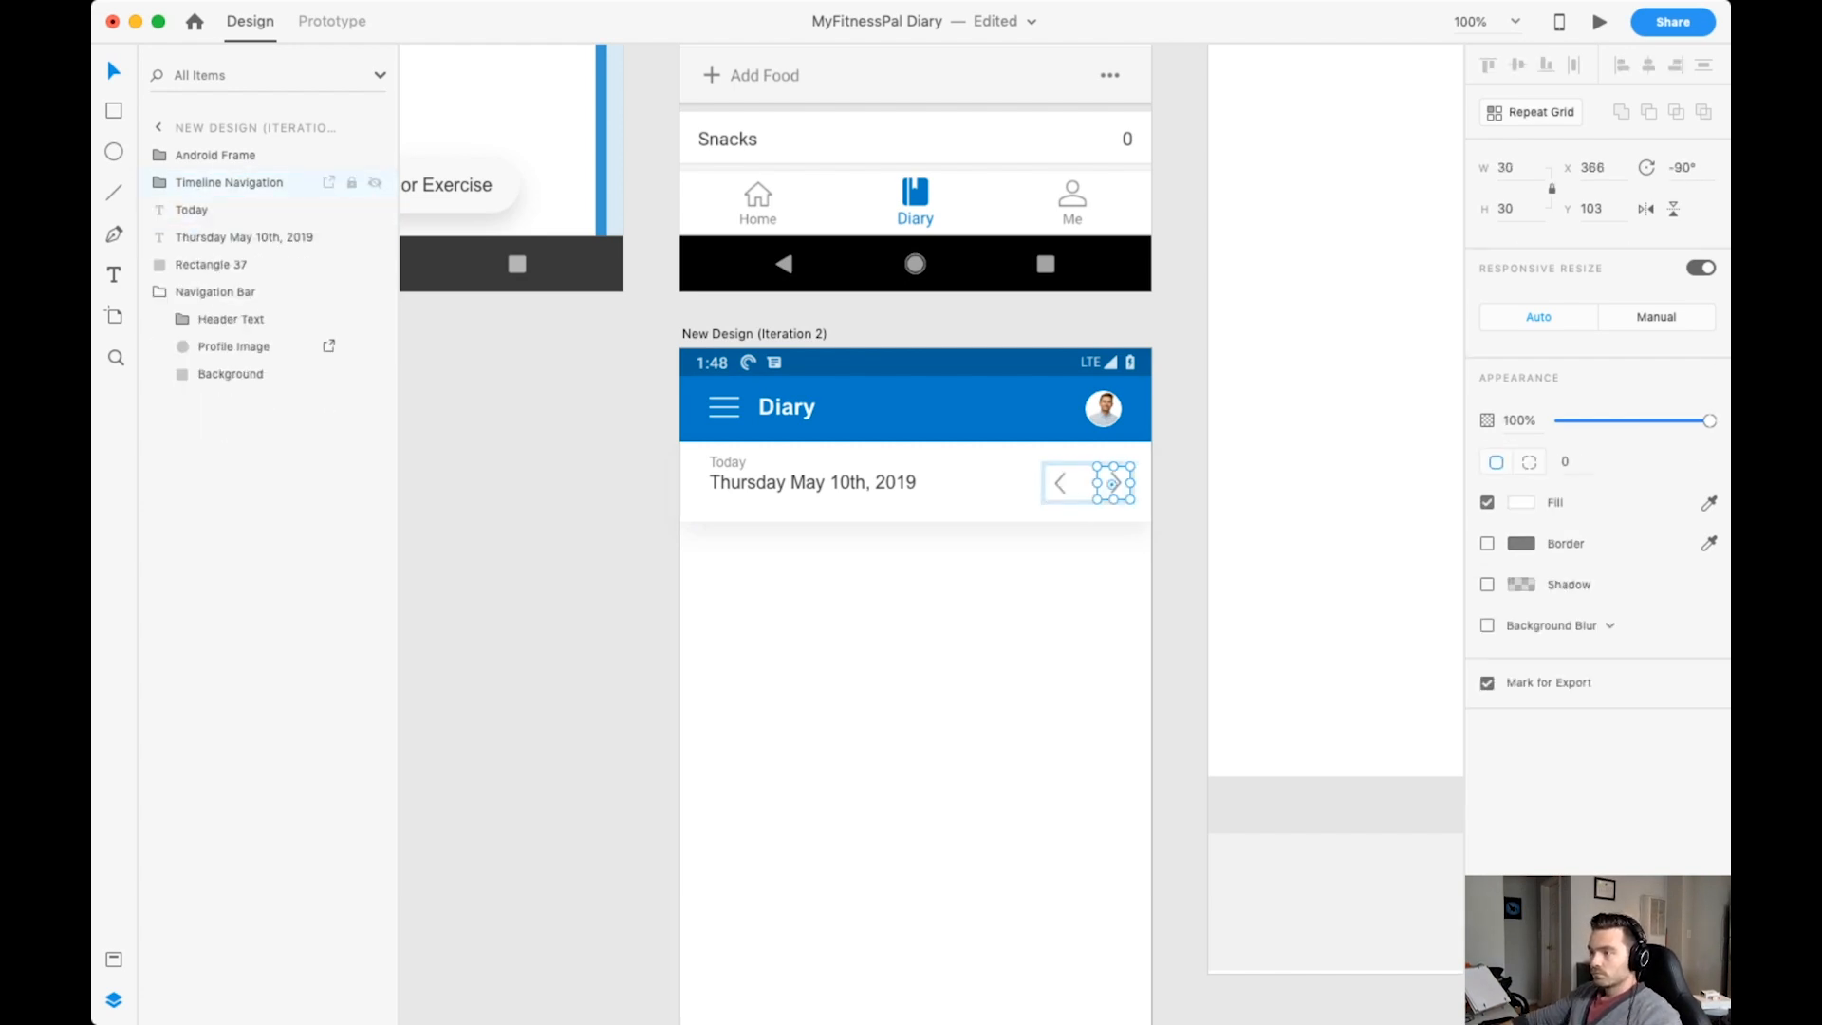
# Group the date texts as Date and group the whole date bar as Timeline Navigation, placed beneath the Navigation Bar layer.
pyautogui.press('super+g')
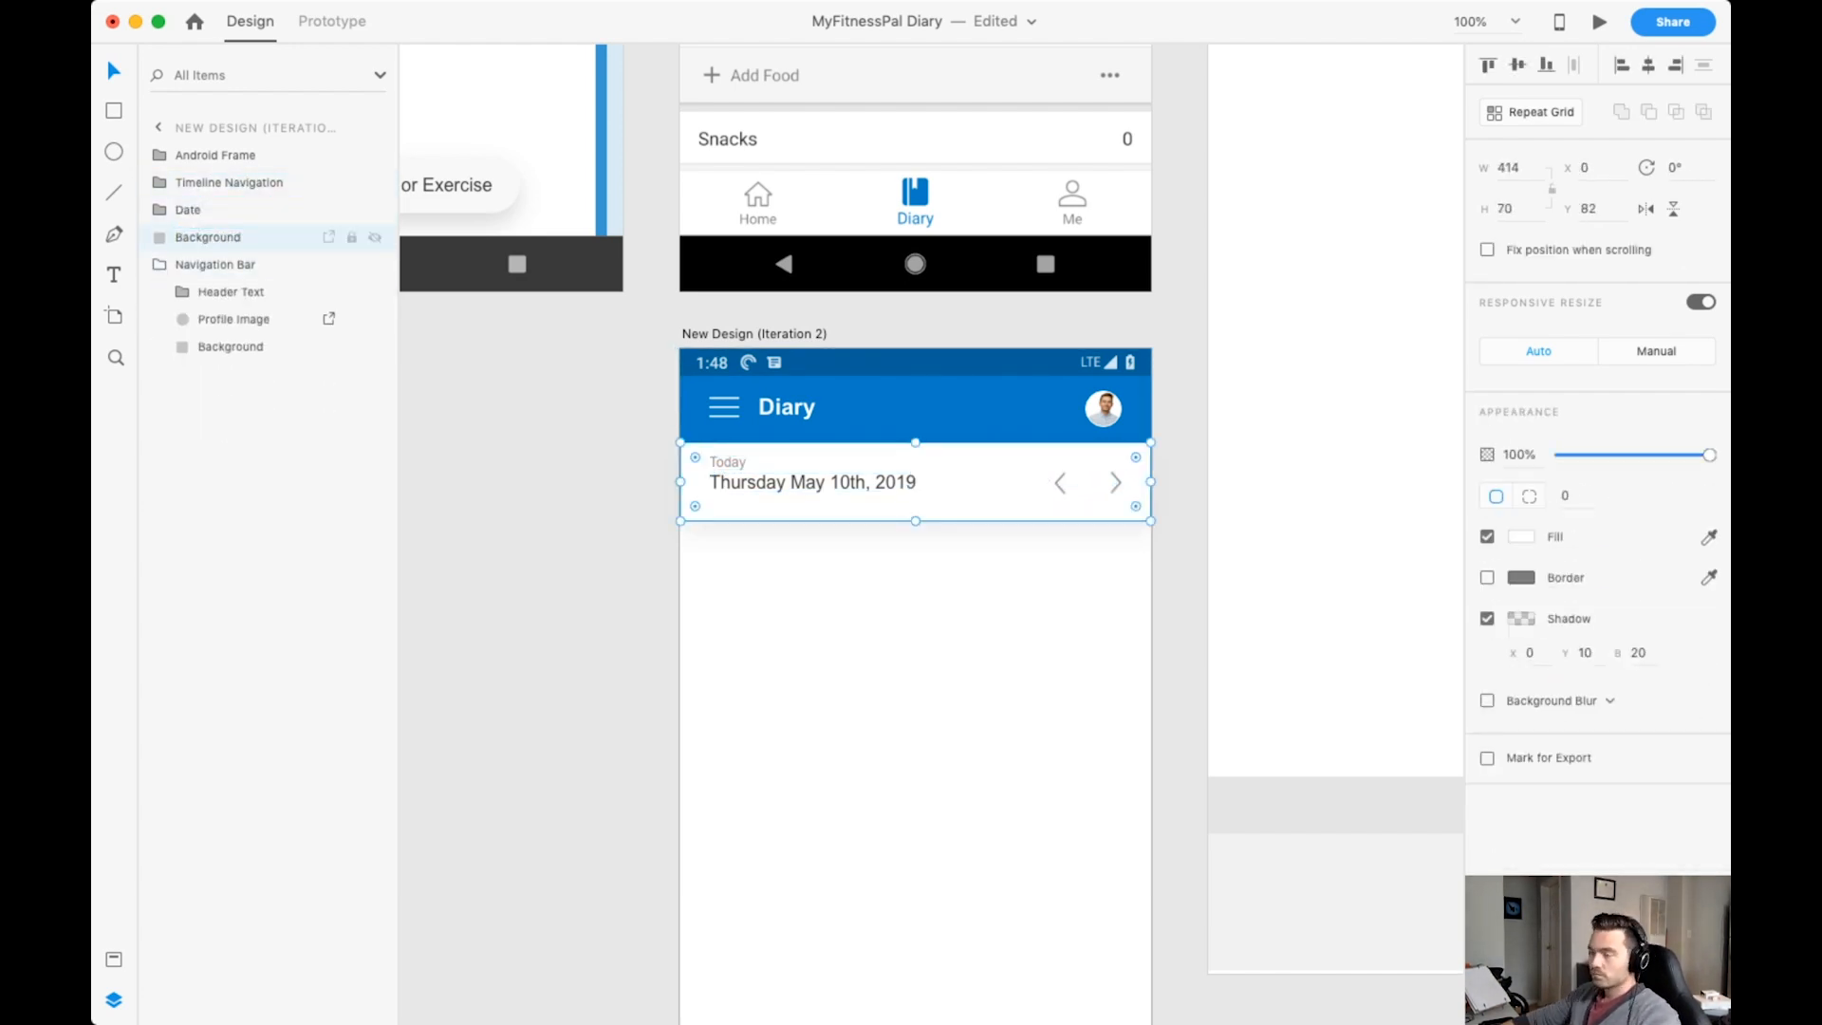
pyautogui.press('super+g')
pyautogui.moveTo(229, 182); pyautogui.dragTo(229, 306)
pyautogui.click(216, 182)
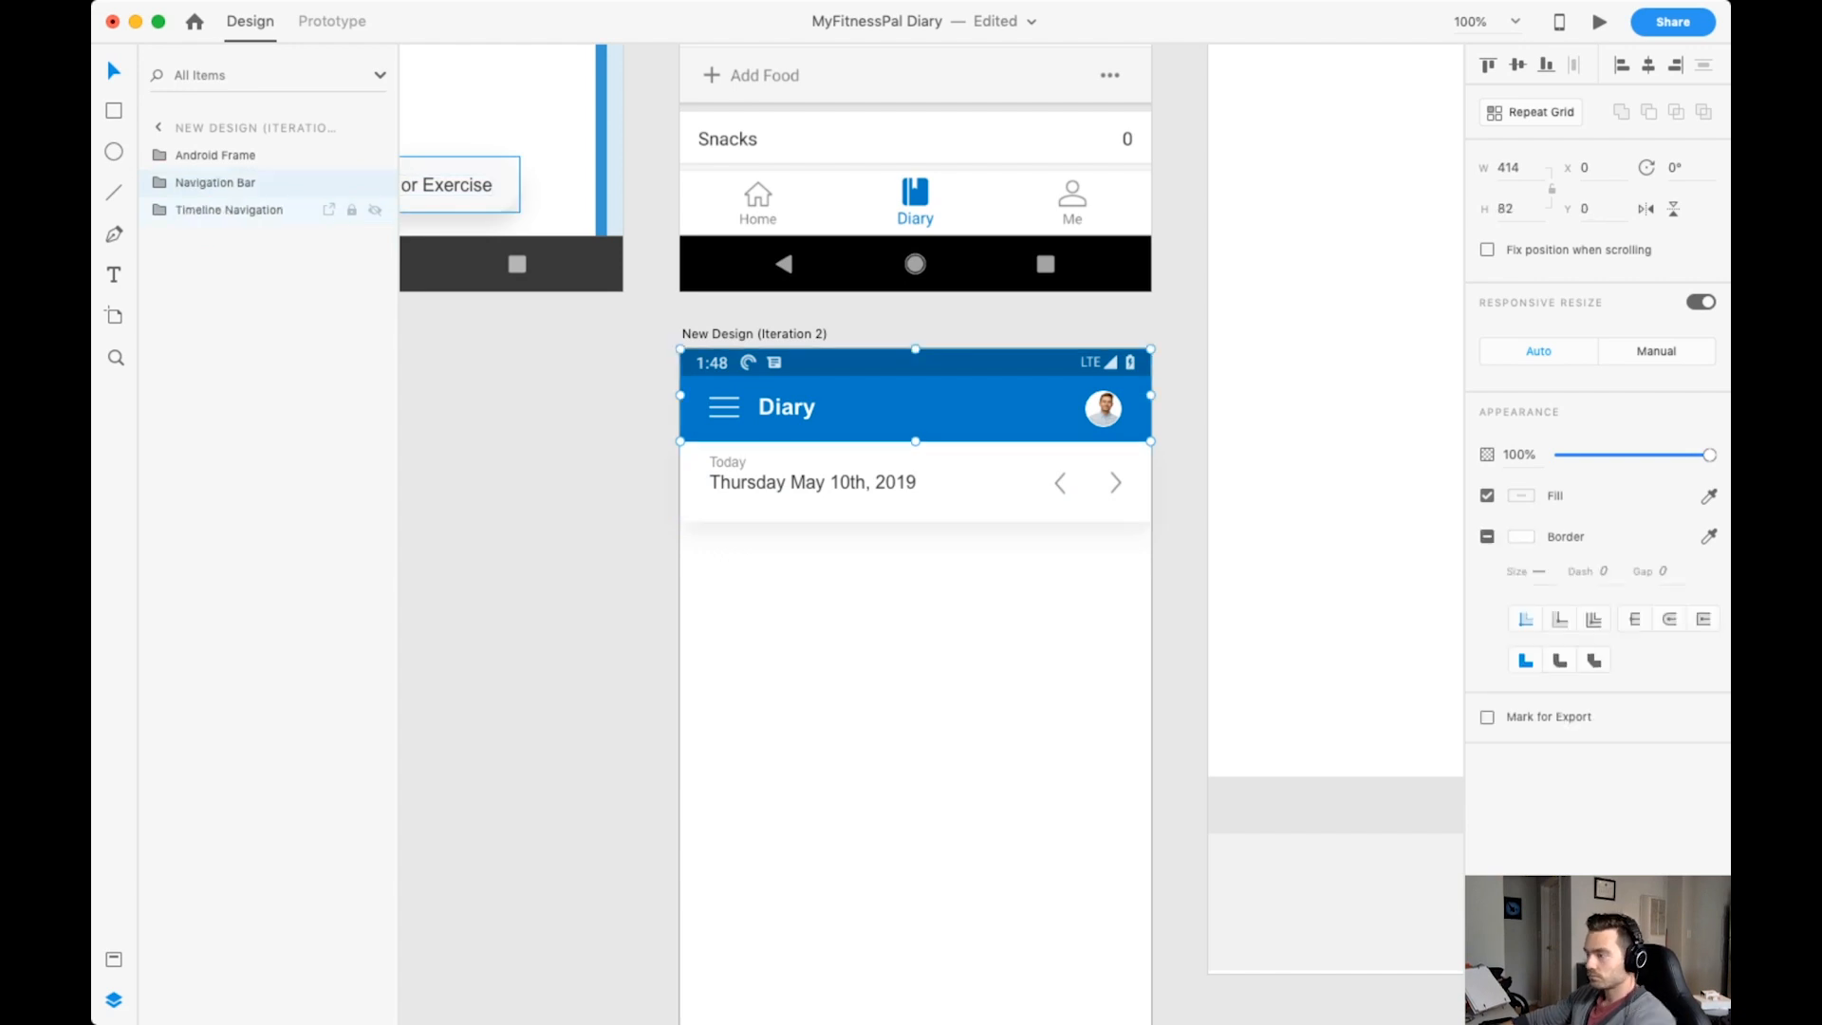
pyautogui.click(229, 209)
pyautogui.press('Escape')
# Nudge the Today label up by one unit inside the Timeline Navigation group.
pyautogui.doubleClick(813, 482)
pyautogui.doubleClick(728, 463)
pyautogui.press('Up')
pyautogui.press('Escape')
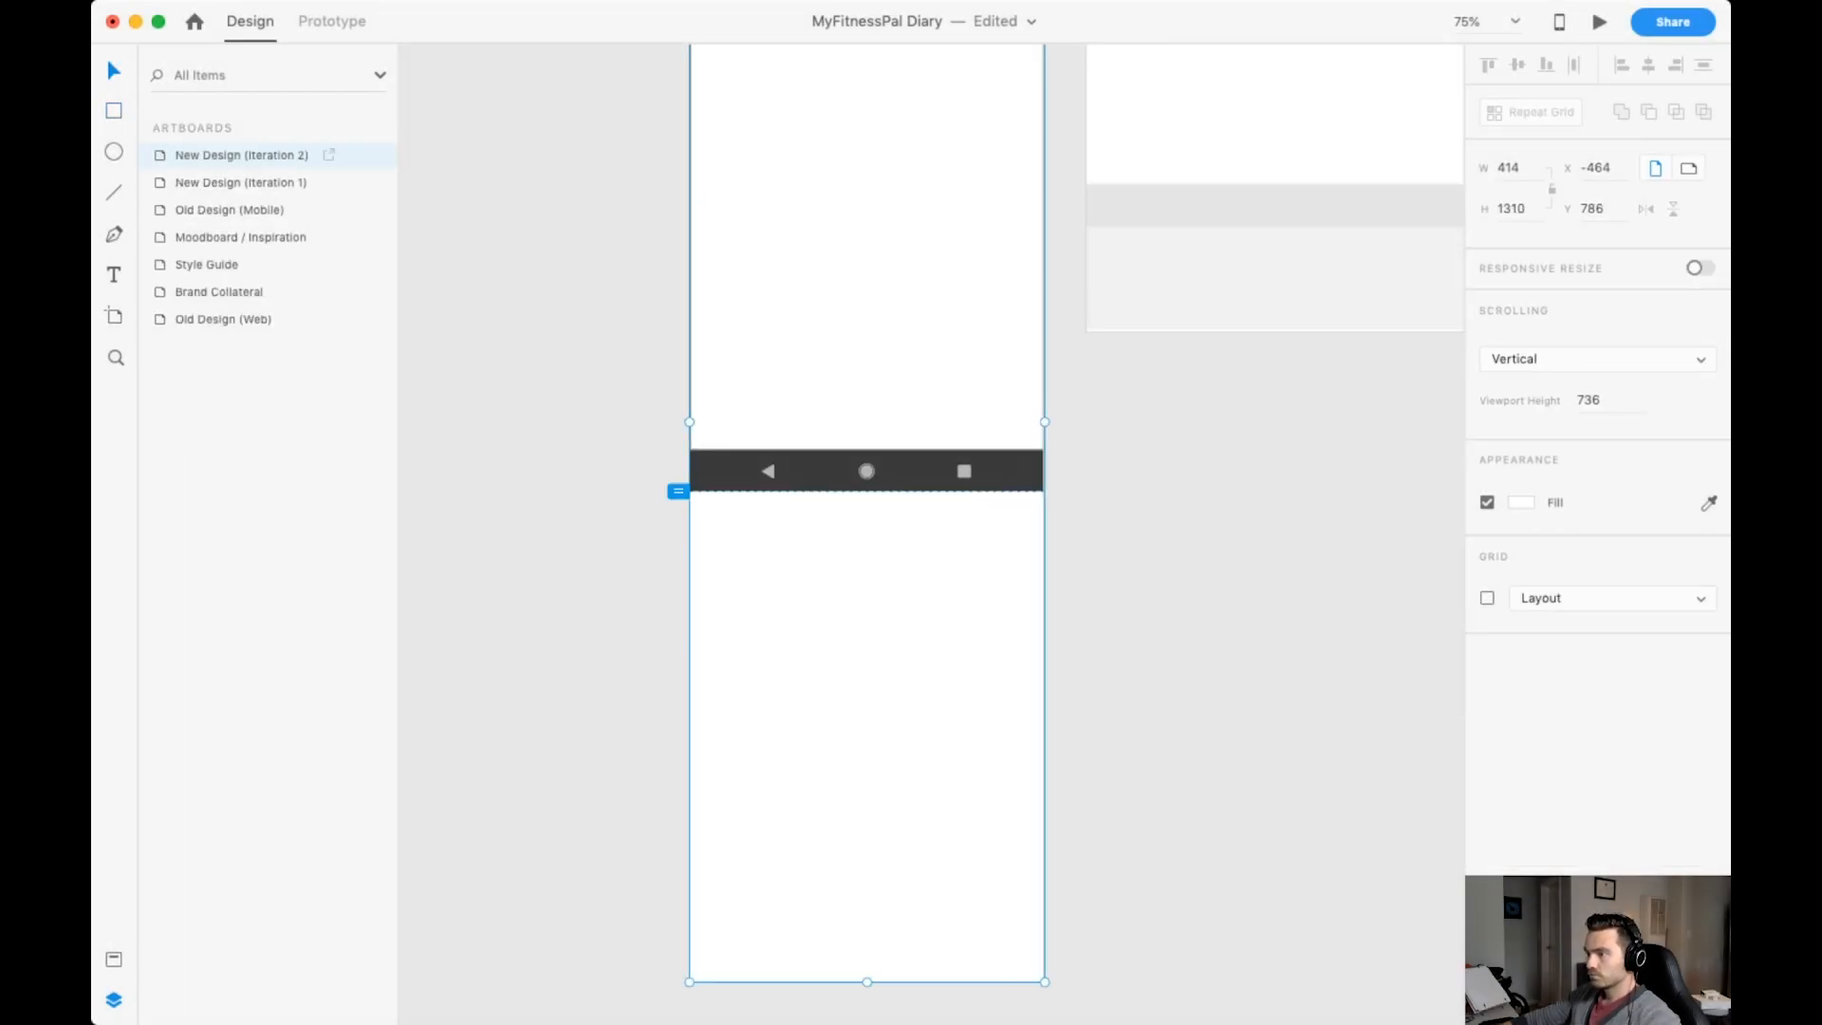
# Apply the Light Gray color to the background of the New Design (Iteration 2) Diary screen.
pyautogui.scroll(5, 869, 569)
pyautogui.press('super+shift+y')
pyautogui.click(268, 384)
pyautogui.click(869, 614)
pyautogui.press('Delete')
pyautogui.press('super+plus')
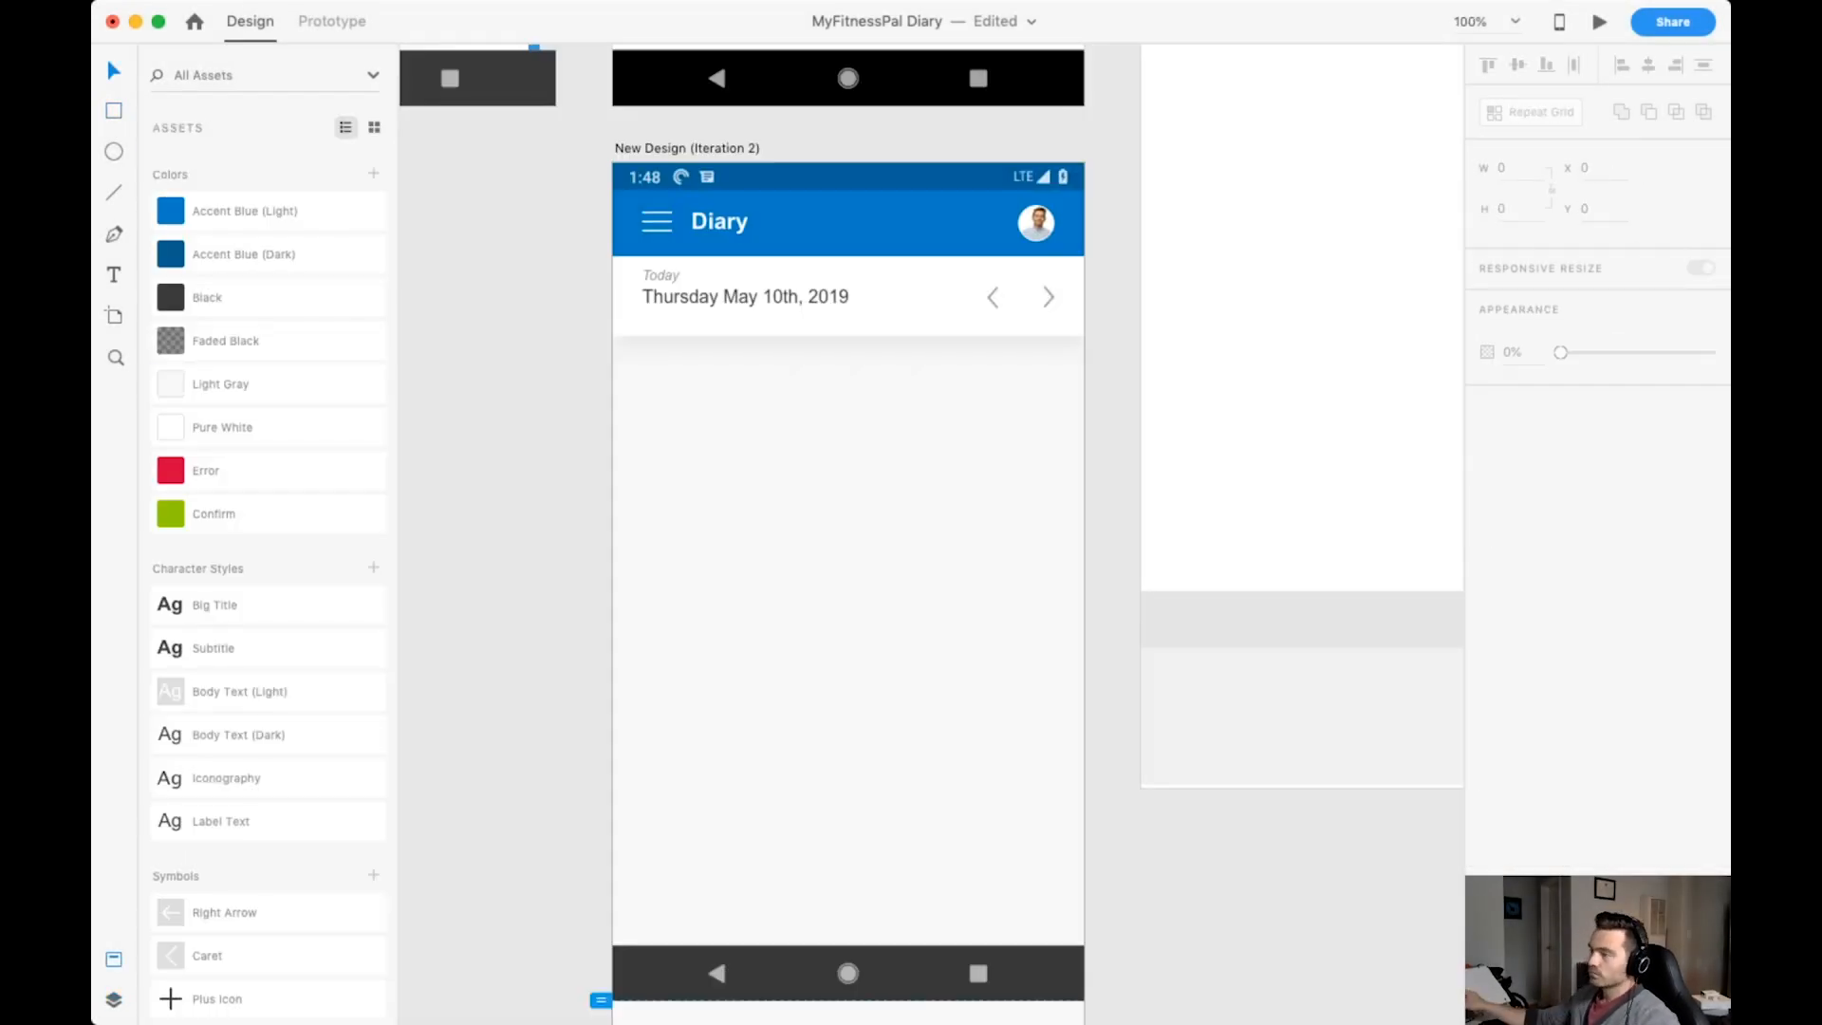
# Add the text "2200 calories remaining" below the date bar in Body Text (Dark), with the number bold and the words smaller and lighter.
pyautogui.press('super+plus')
pyautogui.hscroll(-2, 841, 401)
pyautogui.scroll(1, 842, 401)
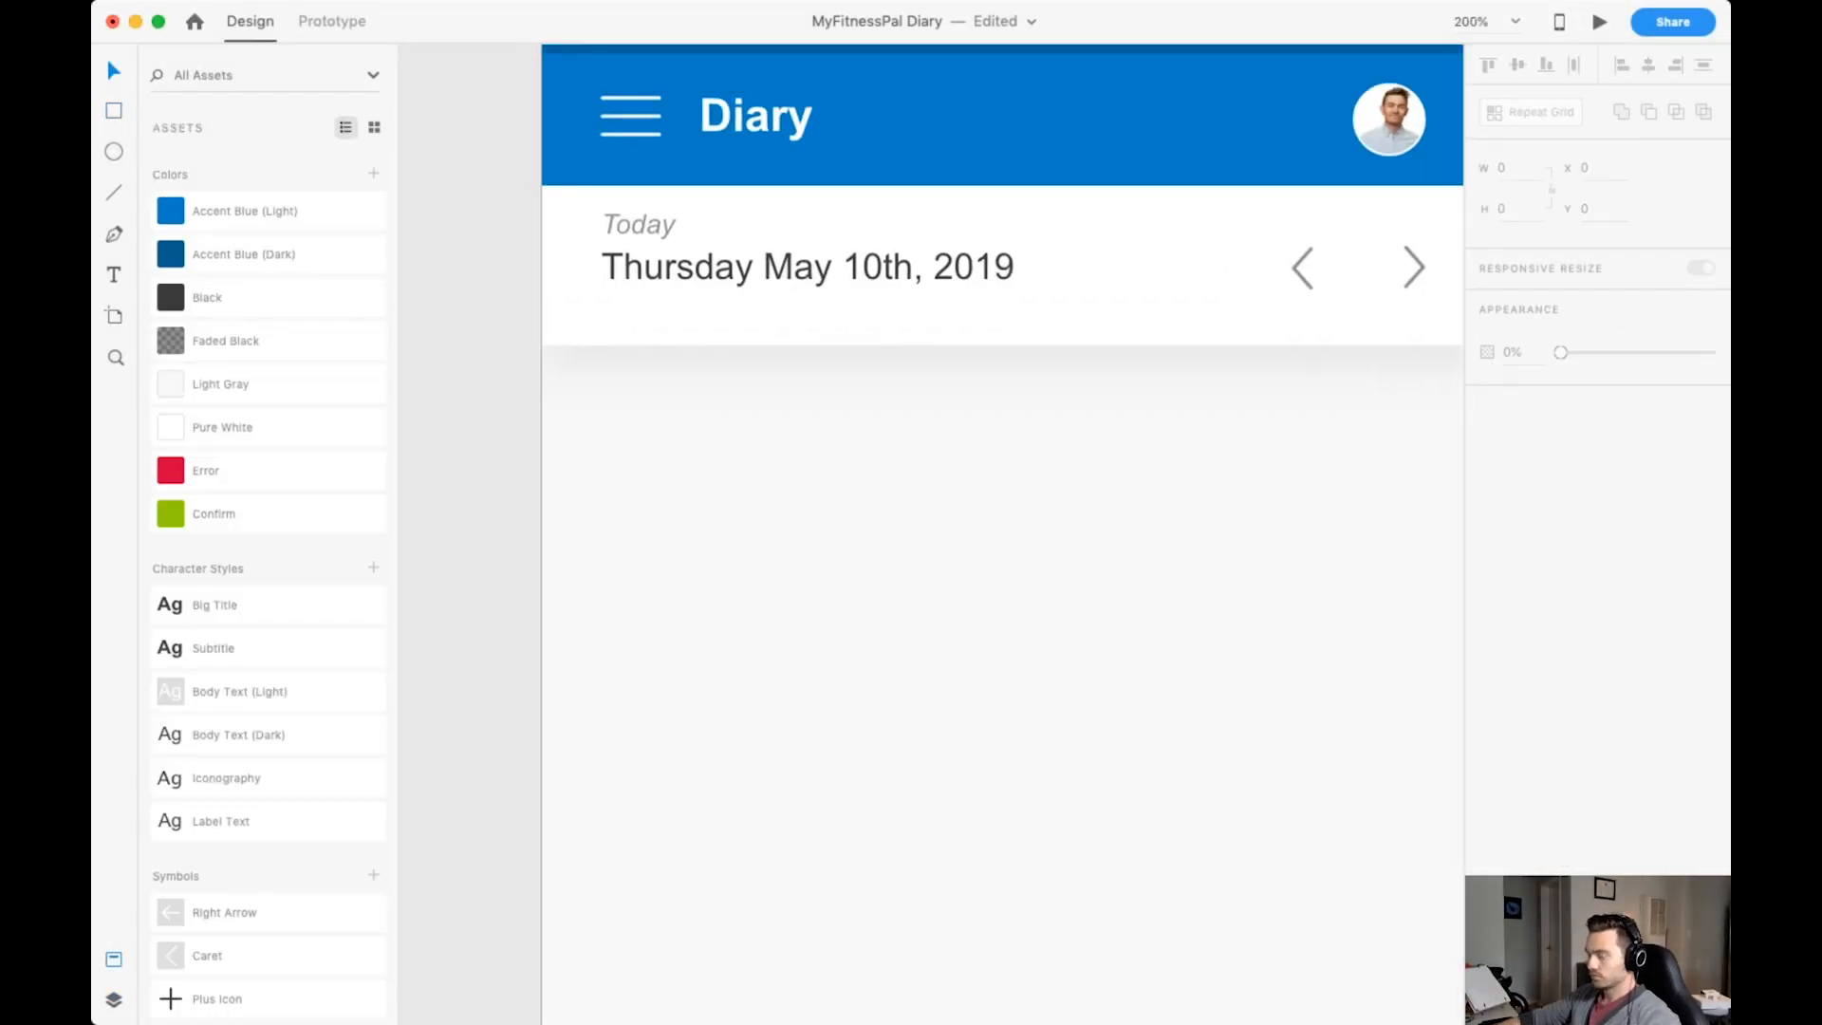
pyautogui.scroll(-2, 842, 401)
pyautogui.press('t')
pyautogui.click(635, 311)
pyautogui.click(269, 734)
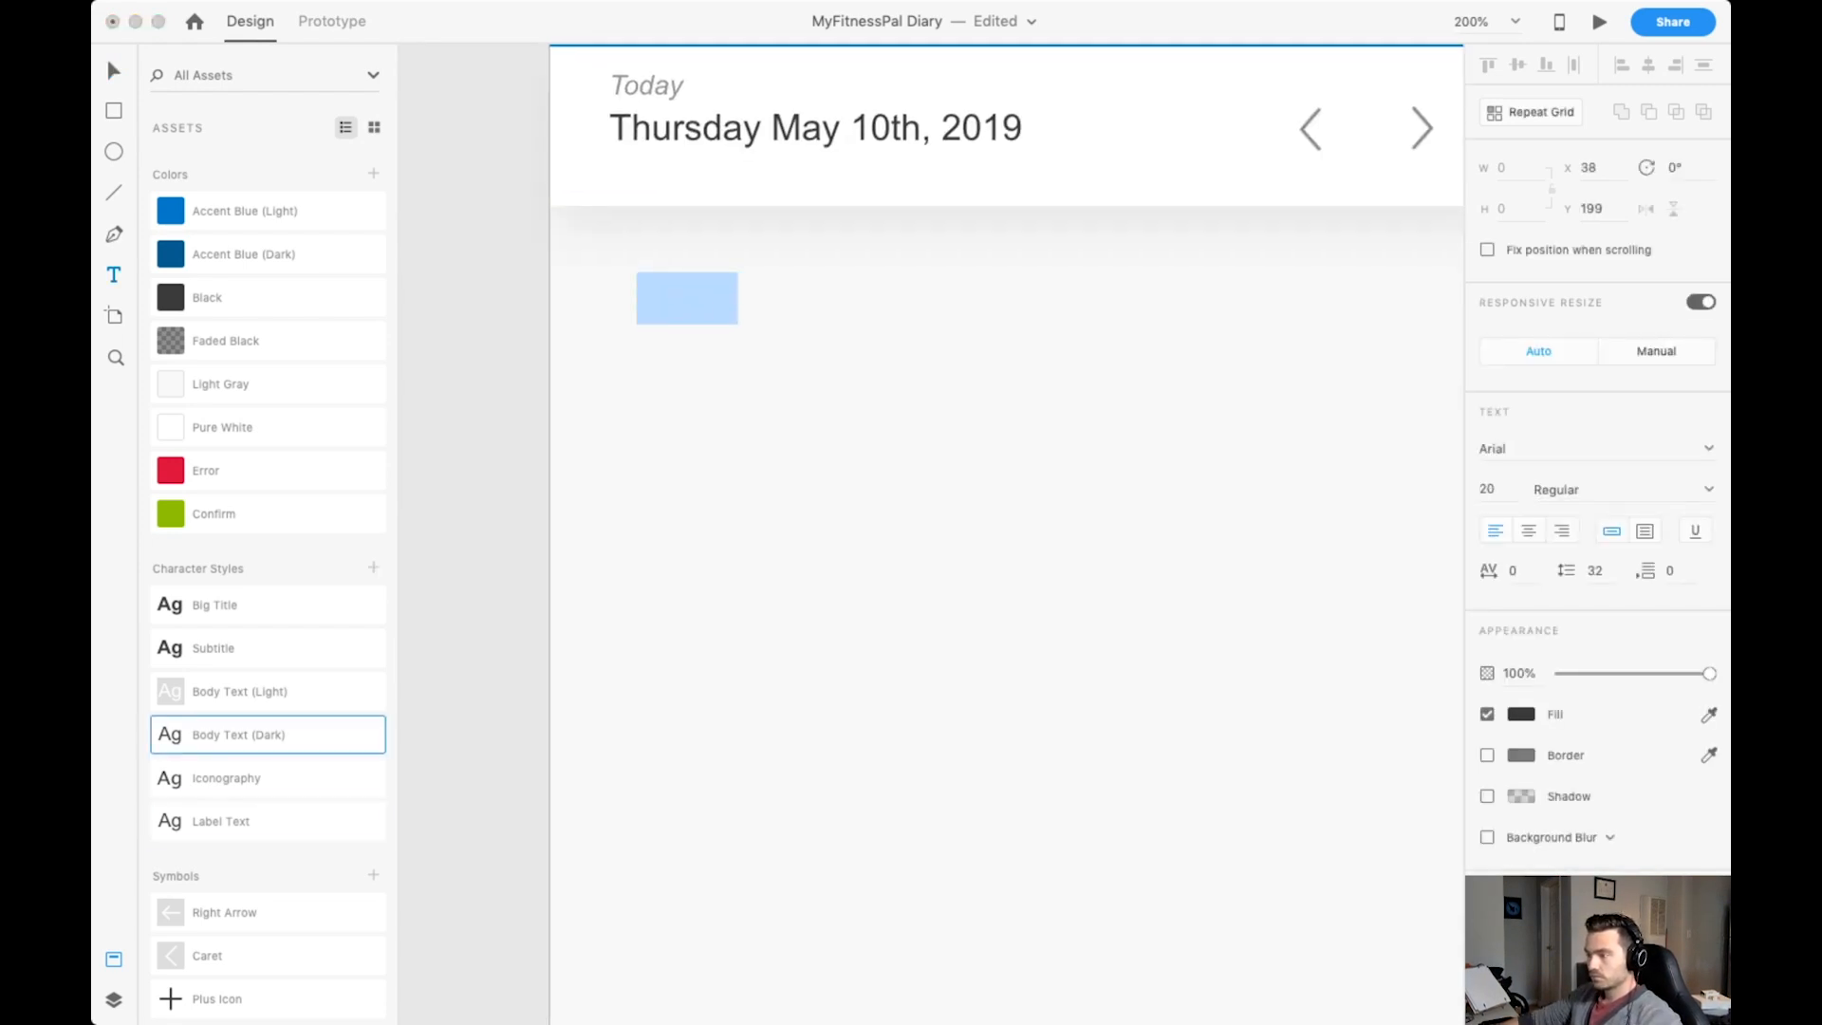
pyautogui.press('super+b')
pyautogui.hotkey('alt', 'shift', 'Left')
pyautogui.hotkey('alt', 'shift', 'Left')
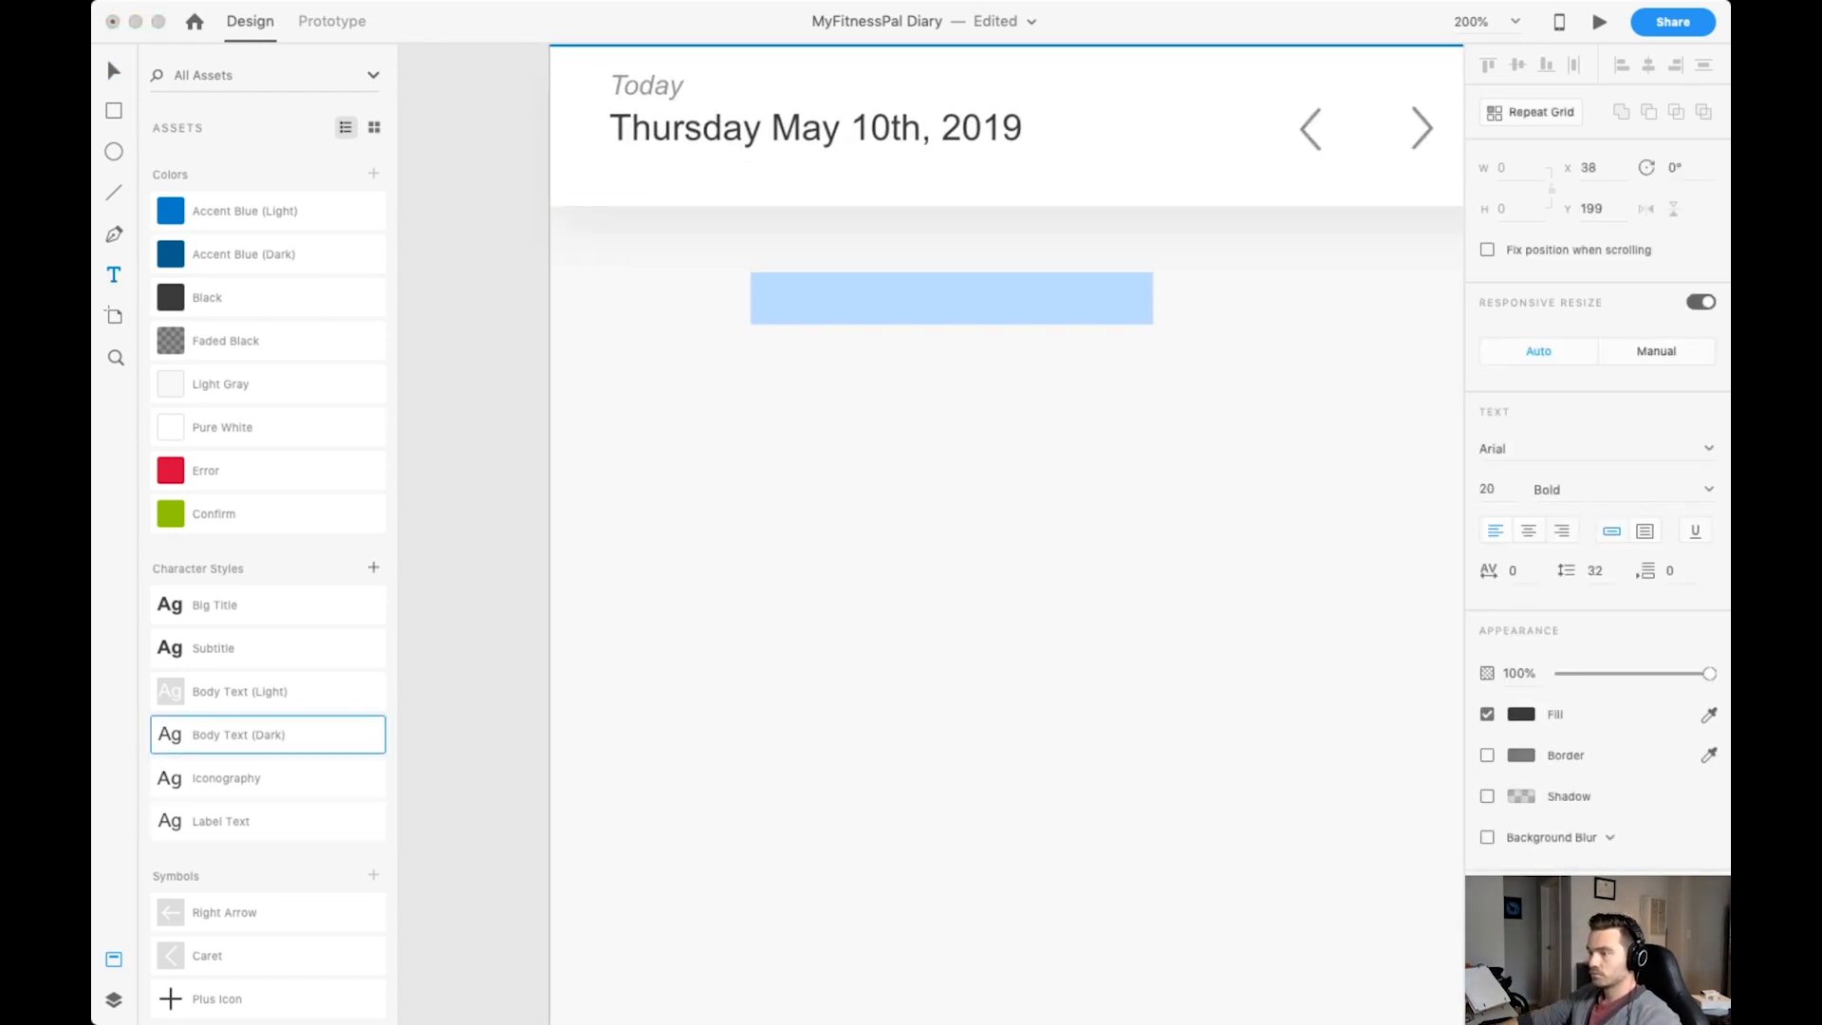
pyautogui.write('12')
pyautogui.press('Return')
pyautogui.press('super+b')
pyautogui.press('Escape')
pyautogui.doubleClick(690, 299)
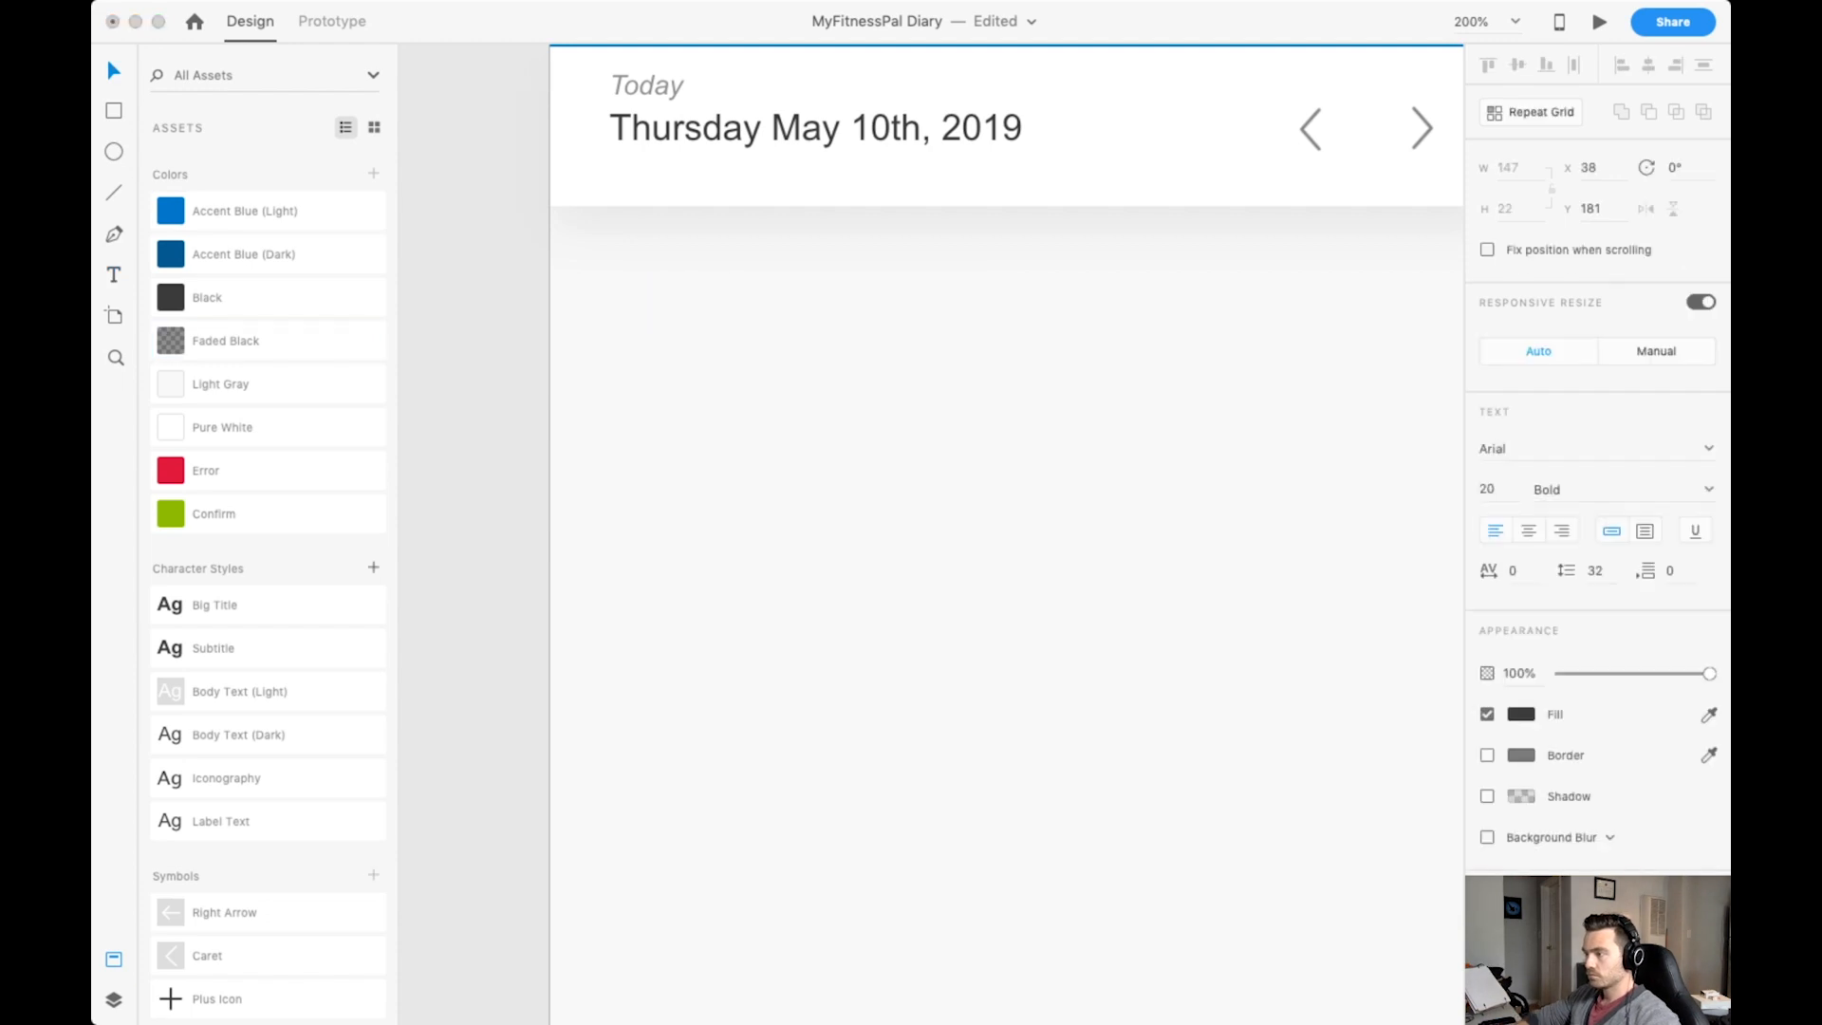
# Align the calories remaining text to the first layout grid column at X 26, Y 183.
pyautogui.press('Escape')
pyautogui.press('super+shift+apostrophe')
pyautogui.scroll(2, 845, 470)
pyautogui.moveTo(845, 470); pyautogui.dragTo(819, 475)
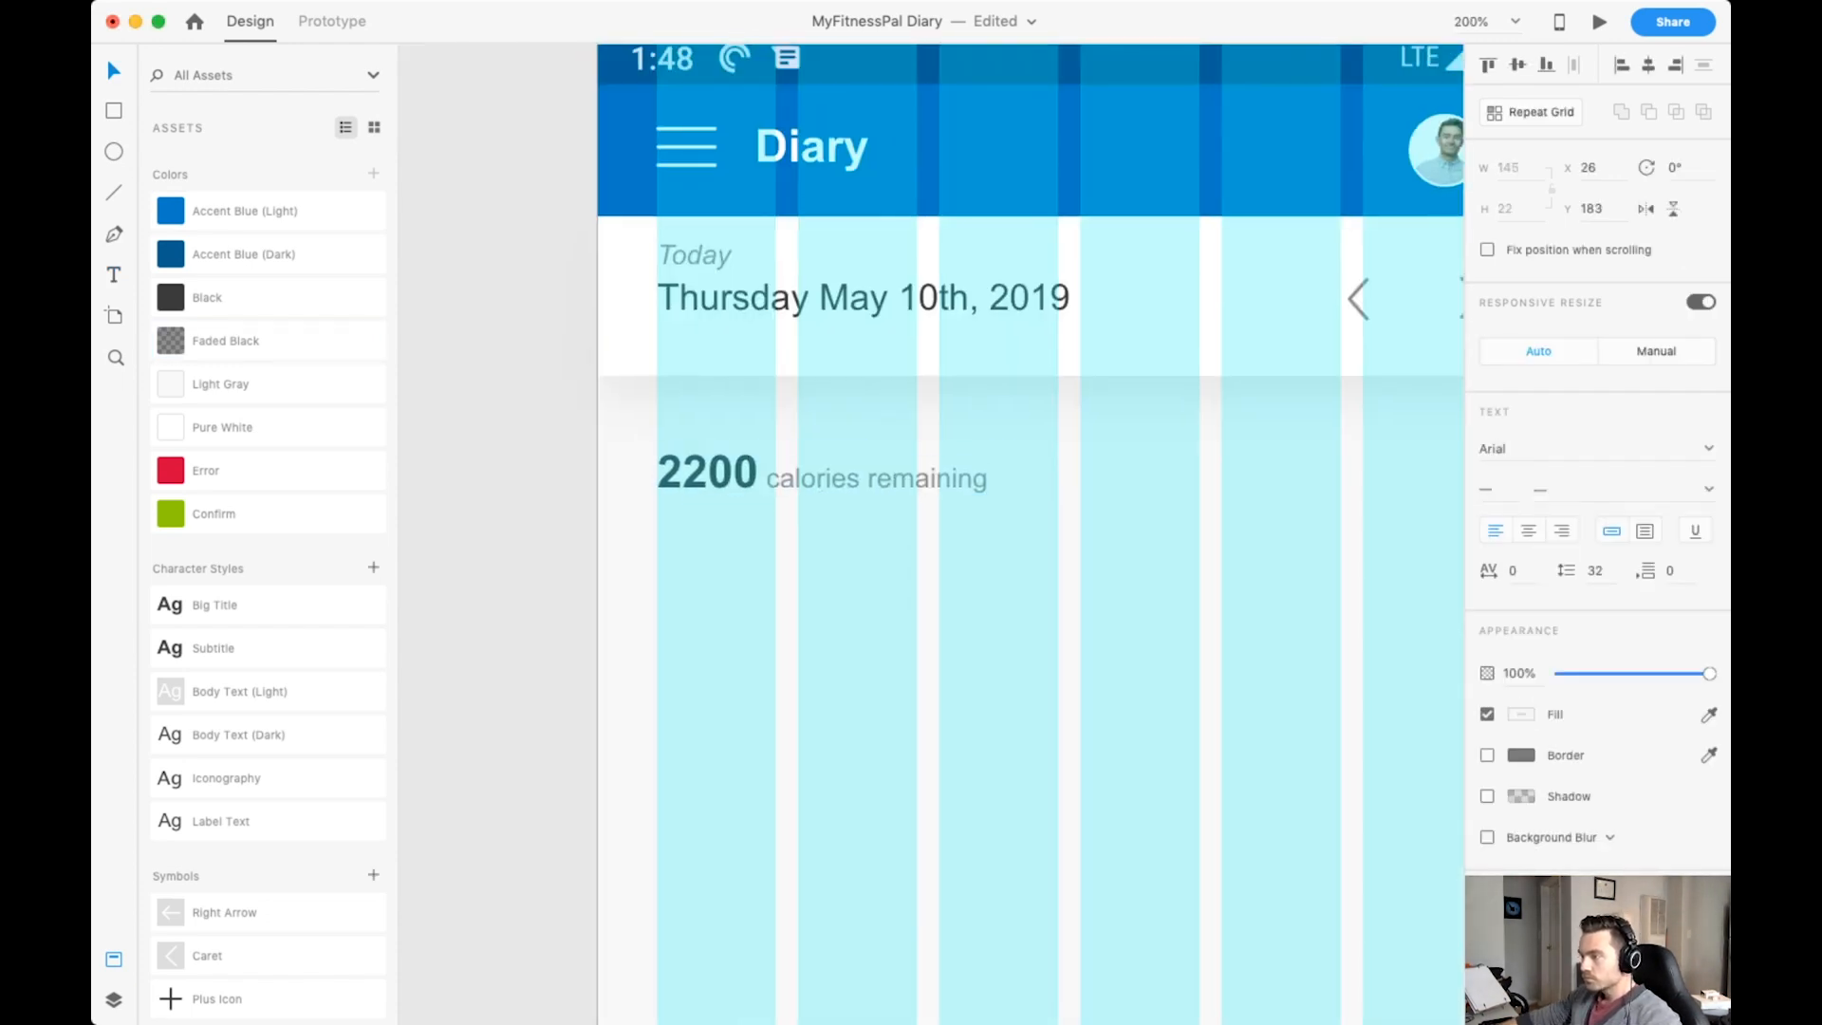
# Paste the pie chart icon, set its width to 28 and place it opposite the calories remaining text near the screen's right margin.
pyautogui.scroll(-2, 819, 475)
pyautogui.press('super+minus')
pyautogui.scroll(-1, 819, 474)
pyautogui.hscroll(1, 931, 533)
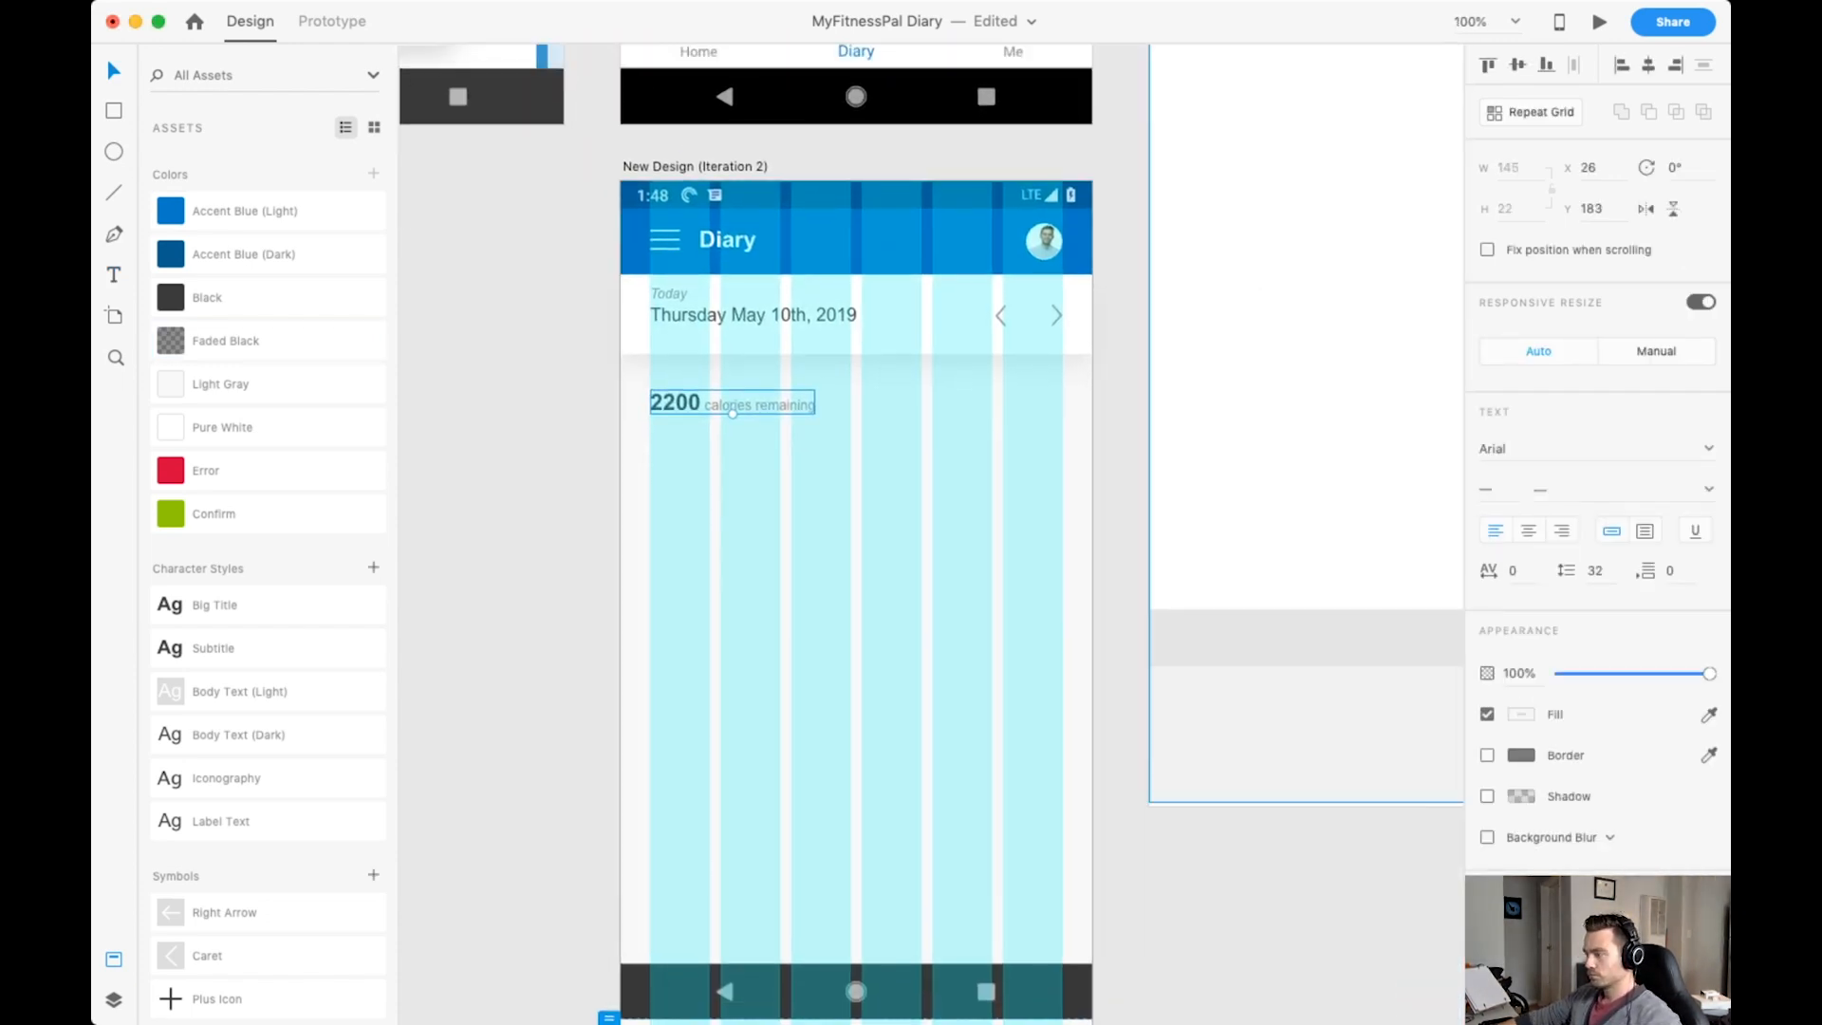
pyautogui.press('super+Tab')
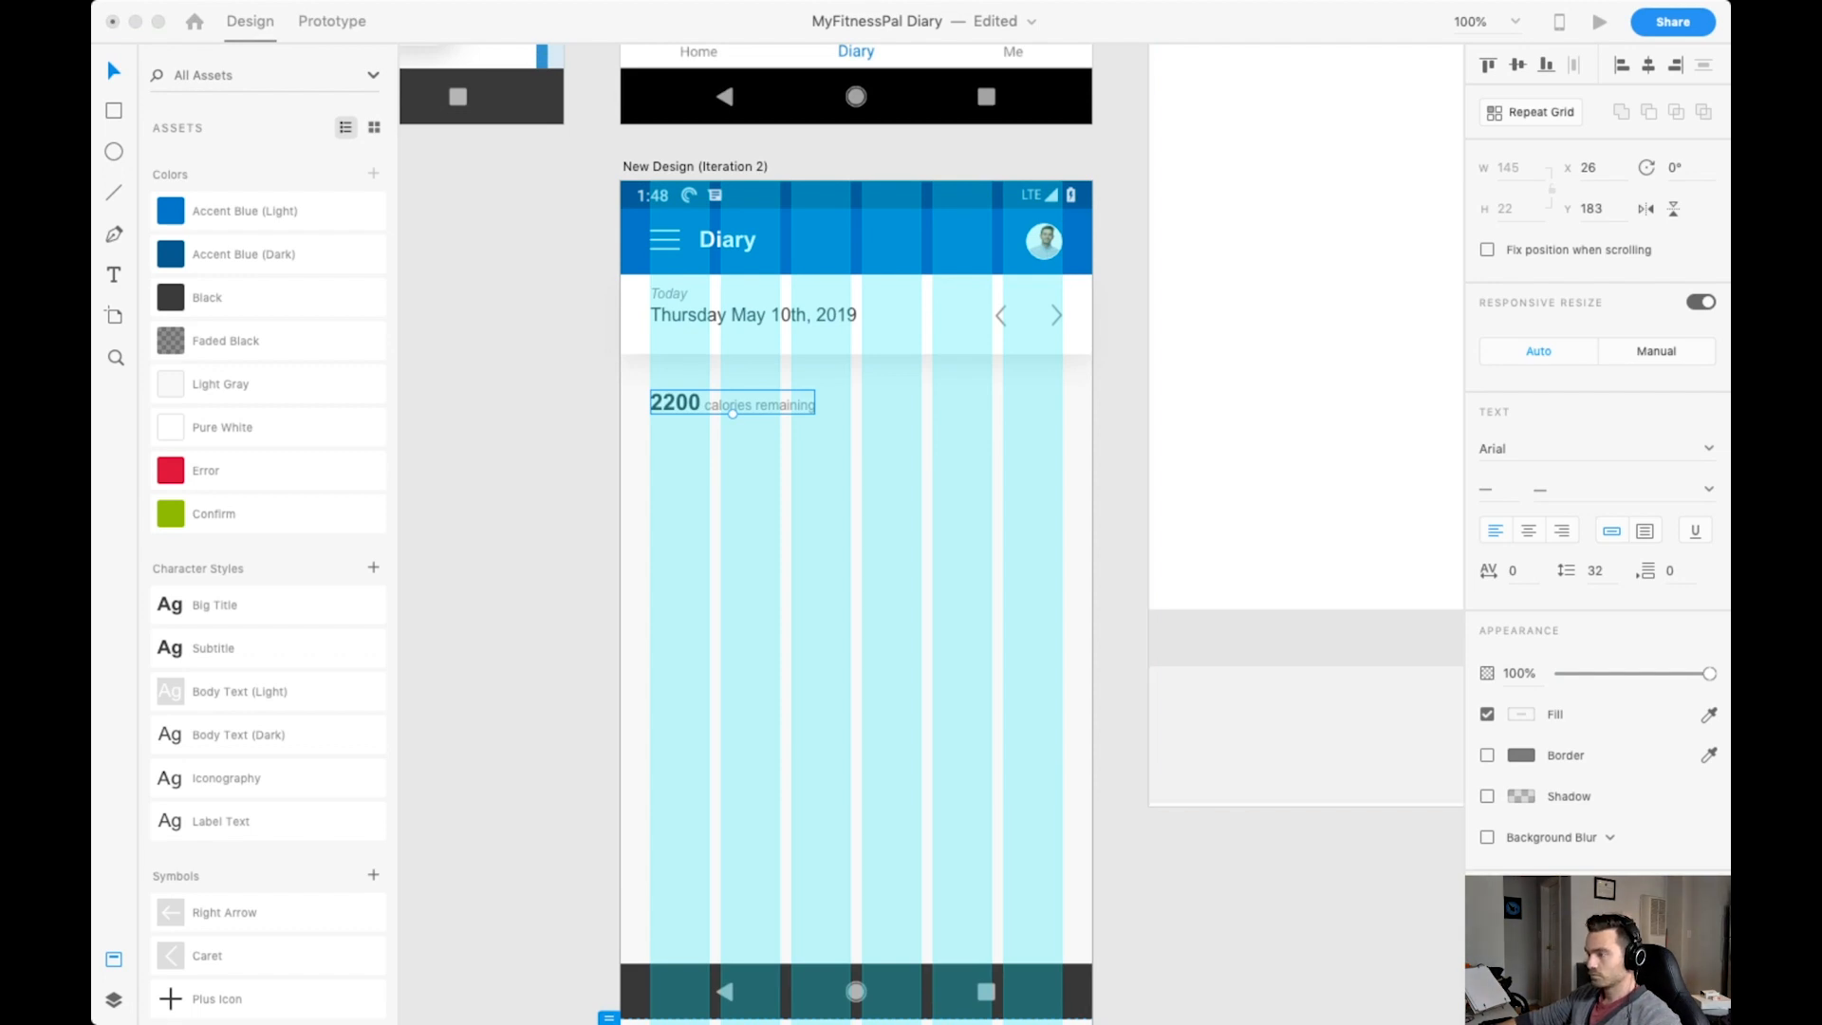
pyautogui.press('super+Tab')
pyautogui.press('super+v')
pyautogui.click(1509, 168)
pyautogui.write('28')
pyautogui.press('Tab')
pyautogui.moveTo(825, 619); pyautogui.dragTo(1046, 402)
pyautogui.press('Escape')
pyautogui.press('super+shift+apostrophe')
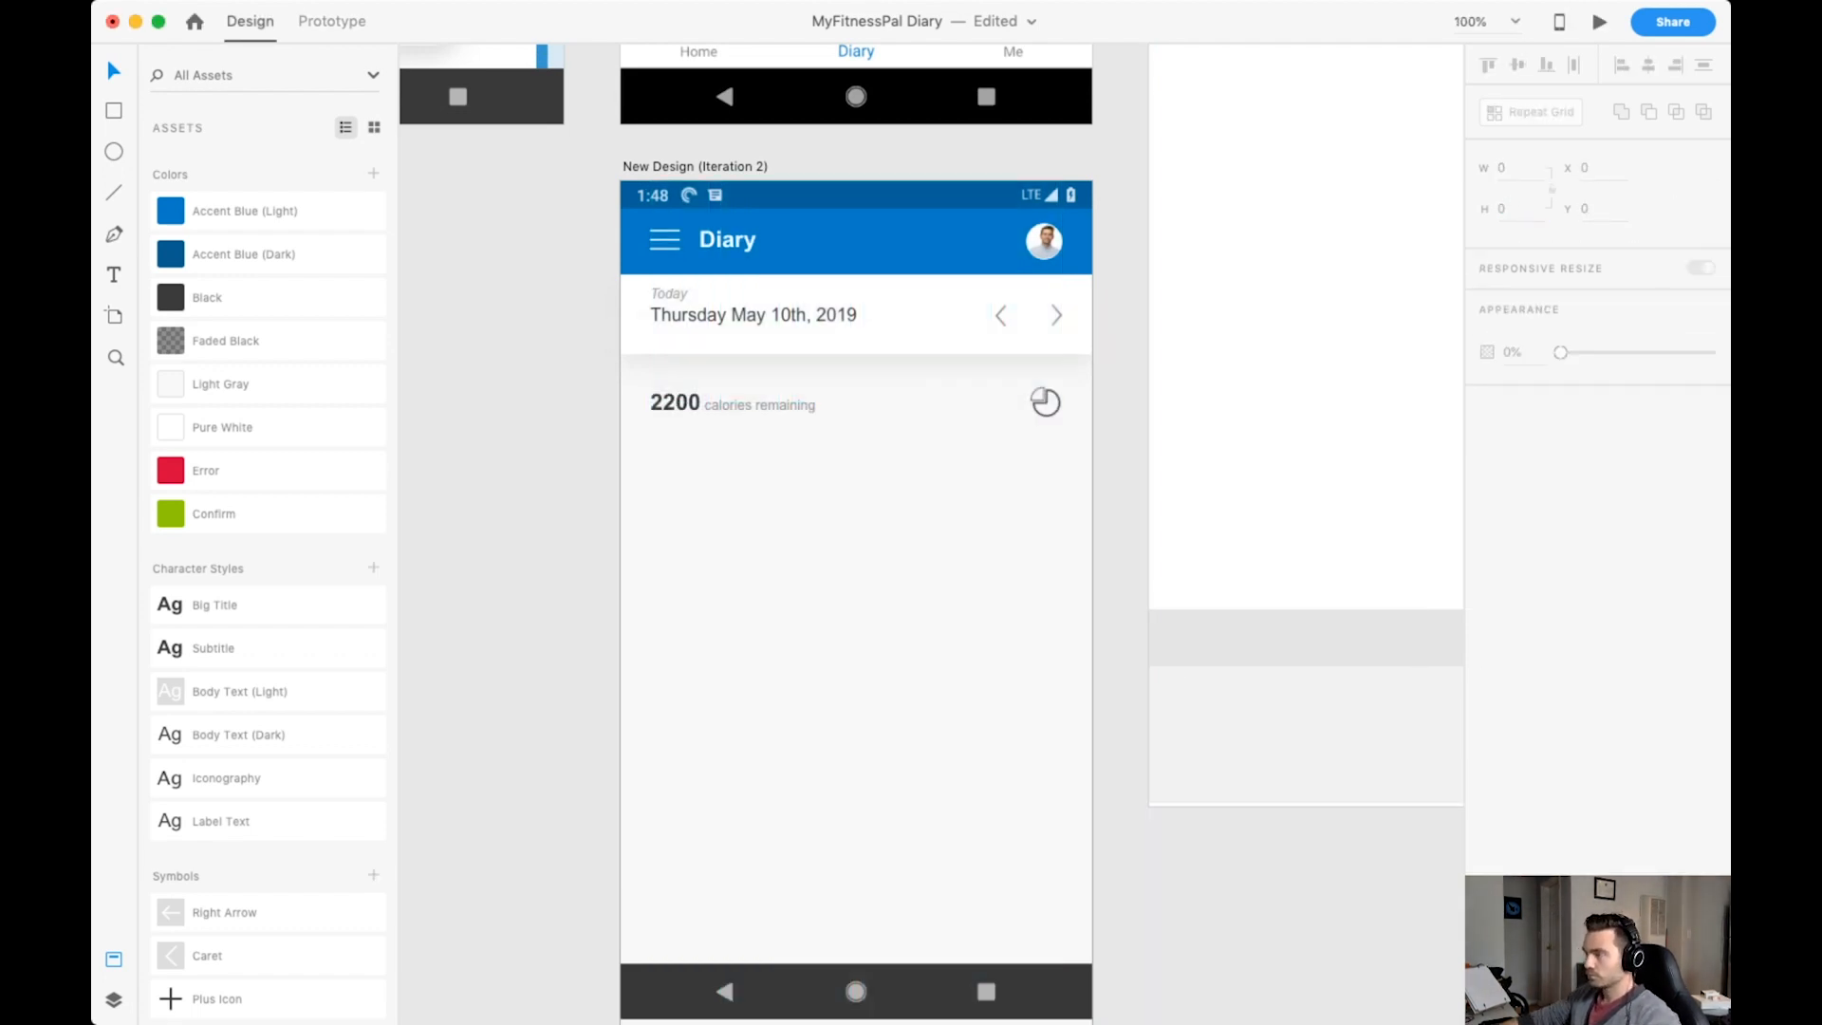
# Try the pie chart icon at 25 by 25 while comparing it with the layout grid.
pyautogui.scroll(9, 1046, 402)
pyautogui.click(1066, 191)
pyautogui.scroll(-8, 1065, 399)
pyautogui.click(1140, 535)
pyautogui.click(1509, 168)
pyautogui.write('25')
pyautogui.press('Return')
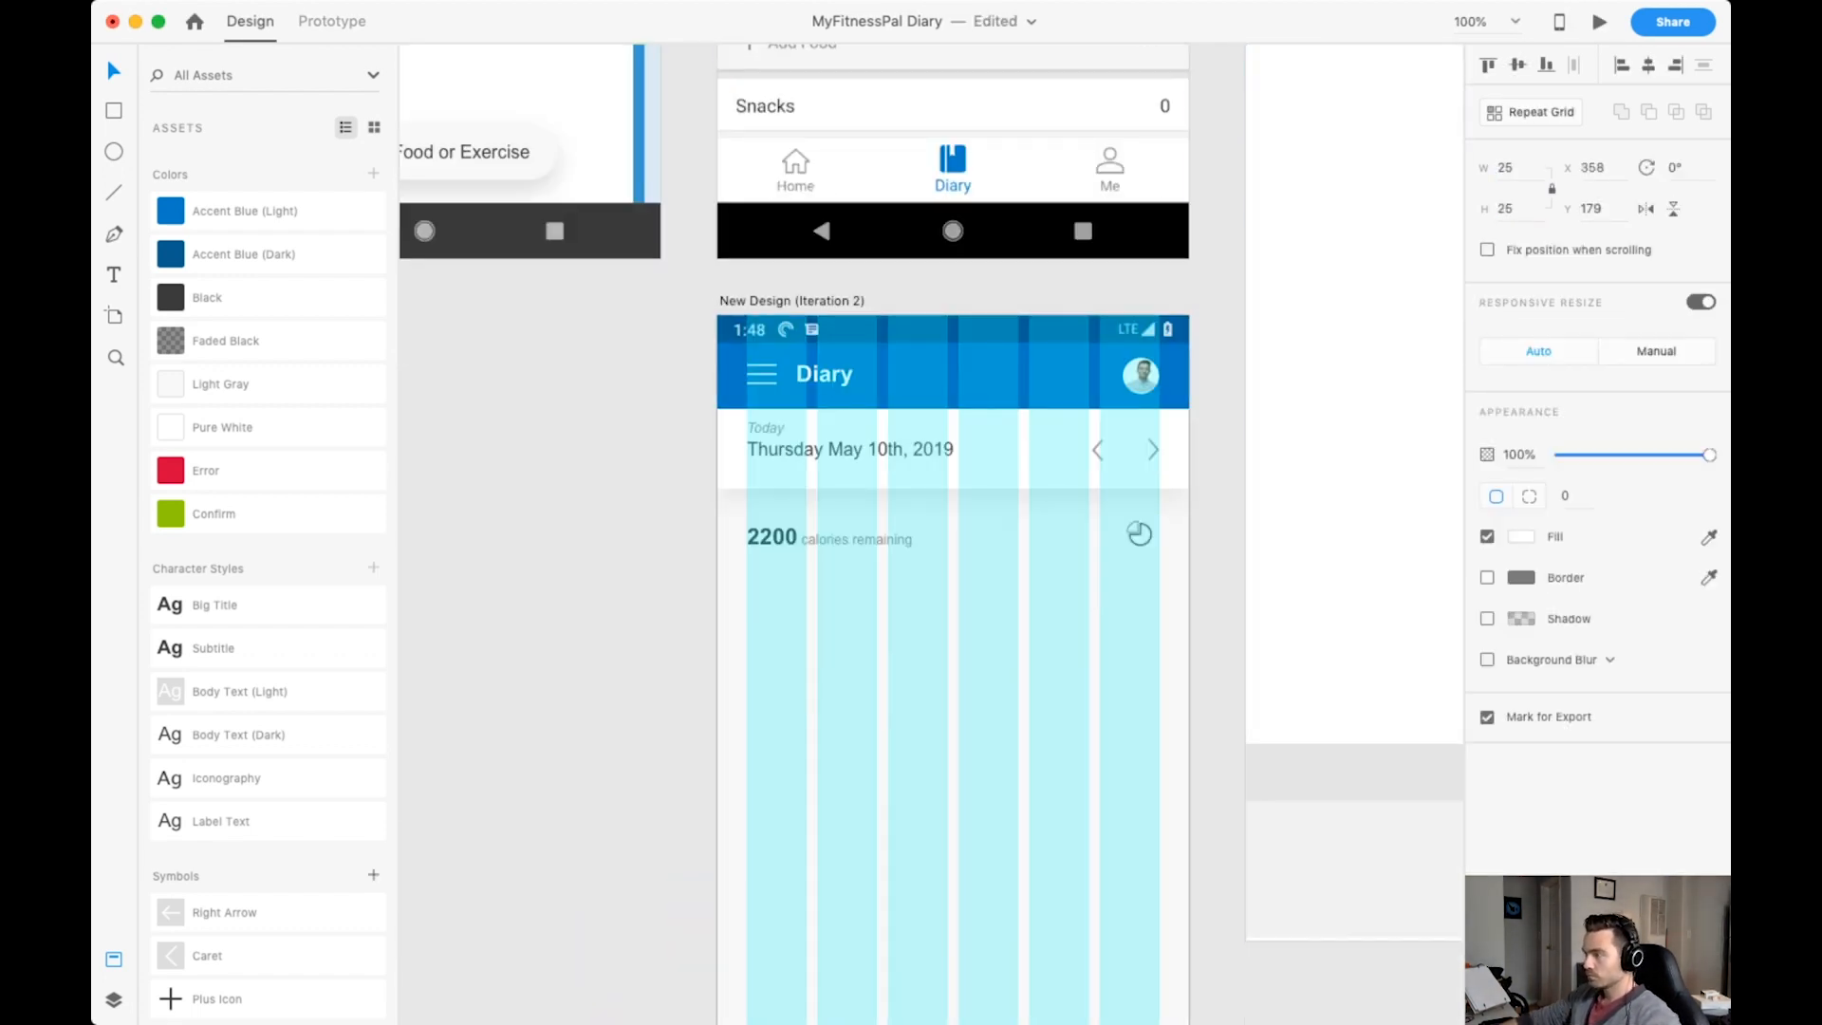
# Set the pie chart icon to 28 by 28 and position it at X 360, Y 180.
pyautogui.press('super+plus')
pyautogui.click(1509, 168)
pyautogui.write('2')
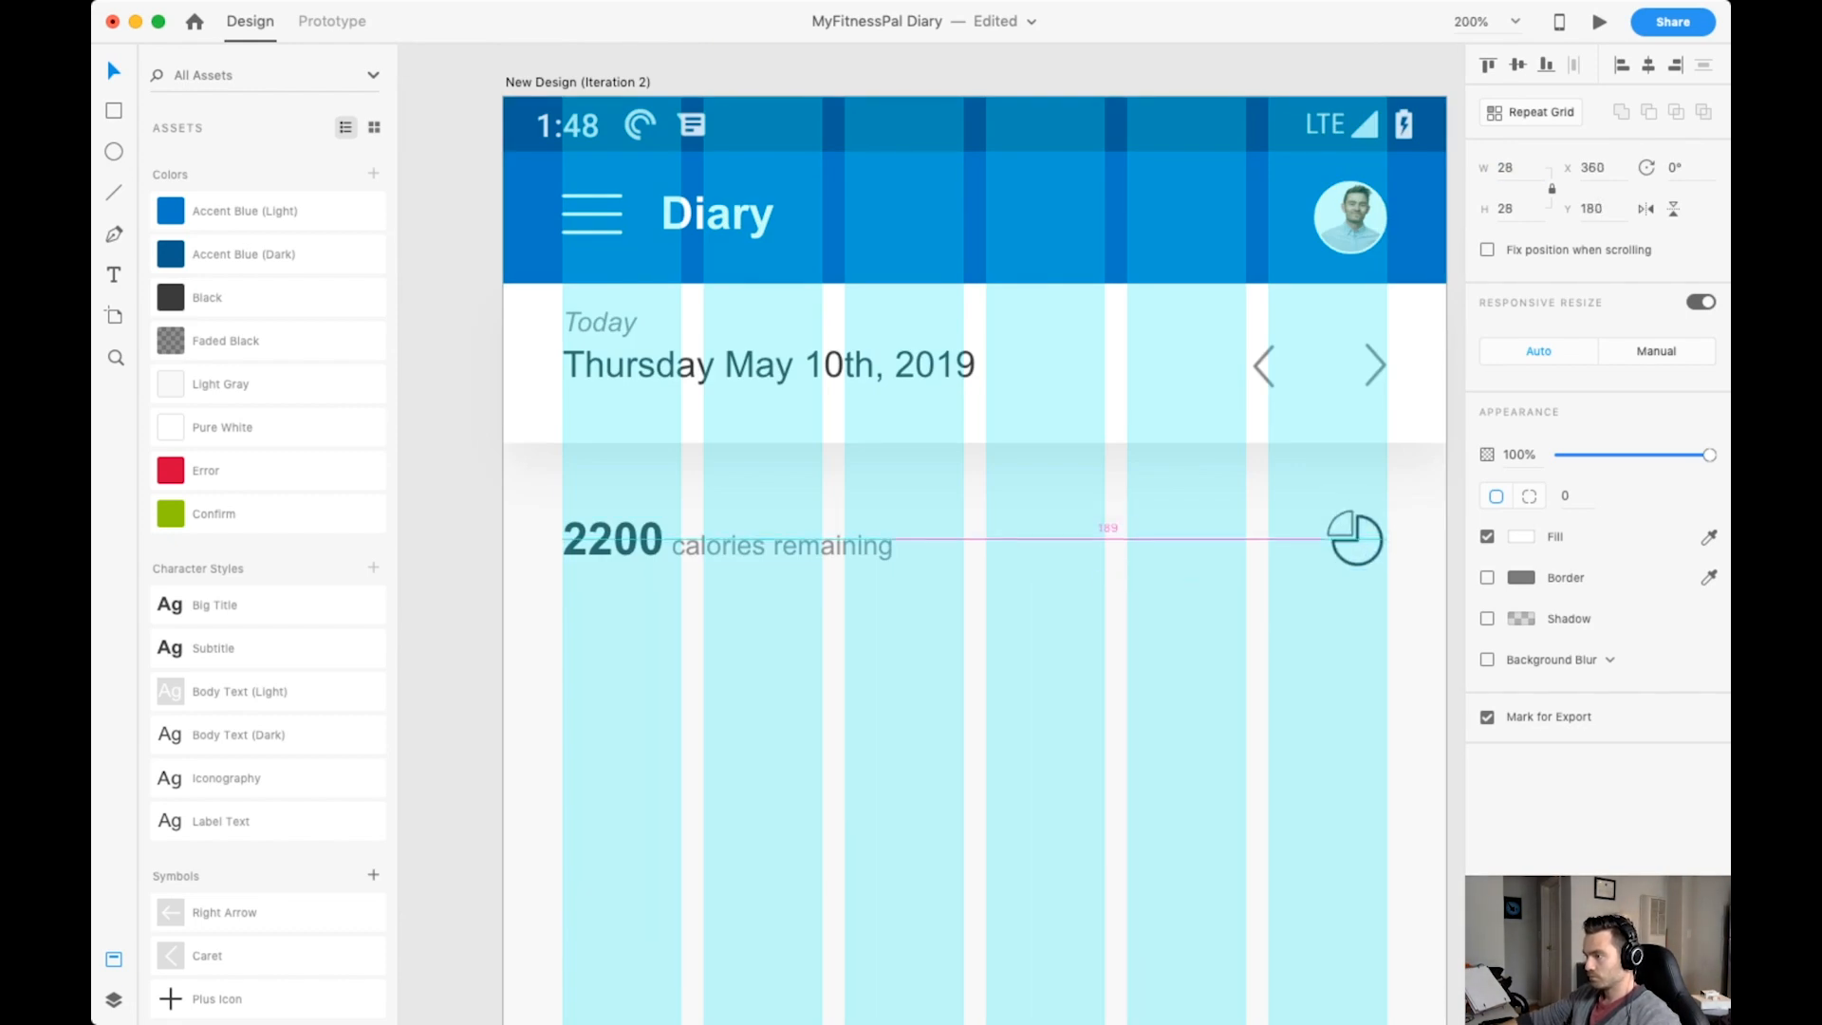
pyautogui.press('super+minus')
pyautogui.click(790, 300)
pyautogui.scroll(-2, 821, 379)
pyautogui.click(821, 347)
pyautogui.press('super+plus')
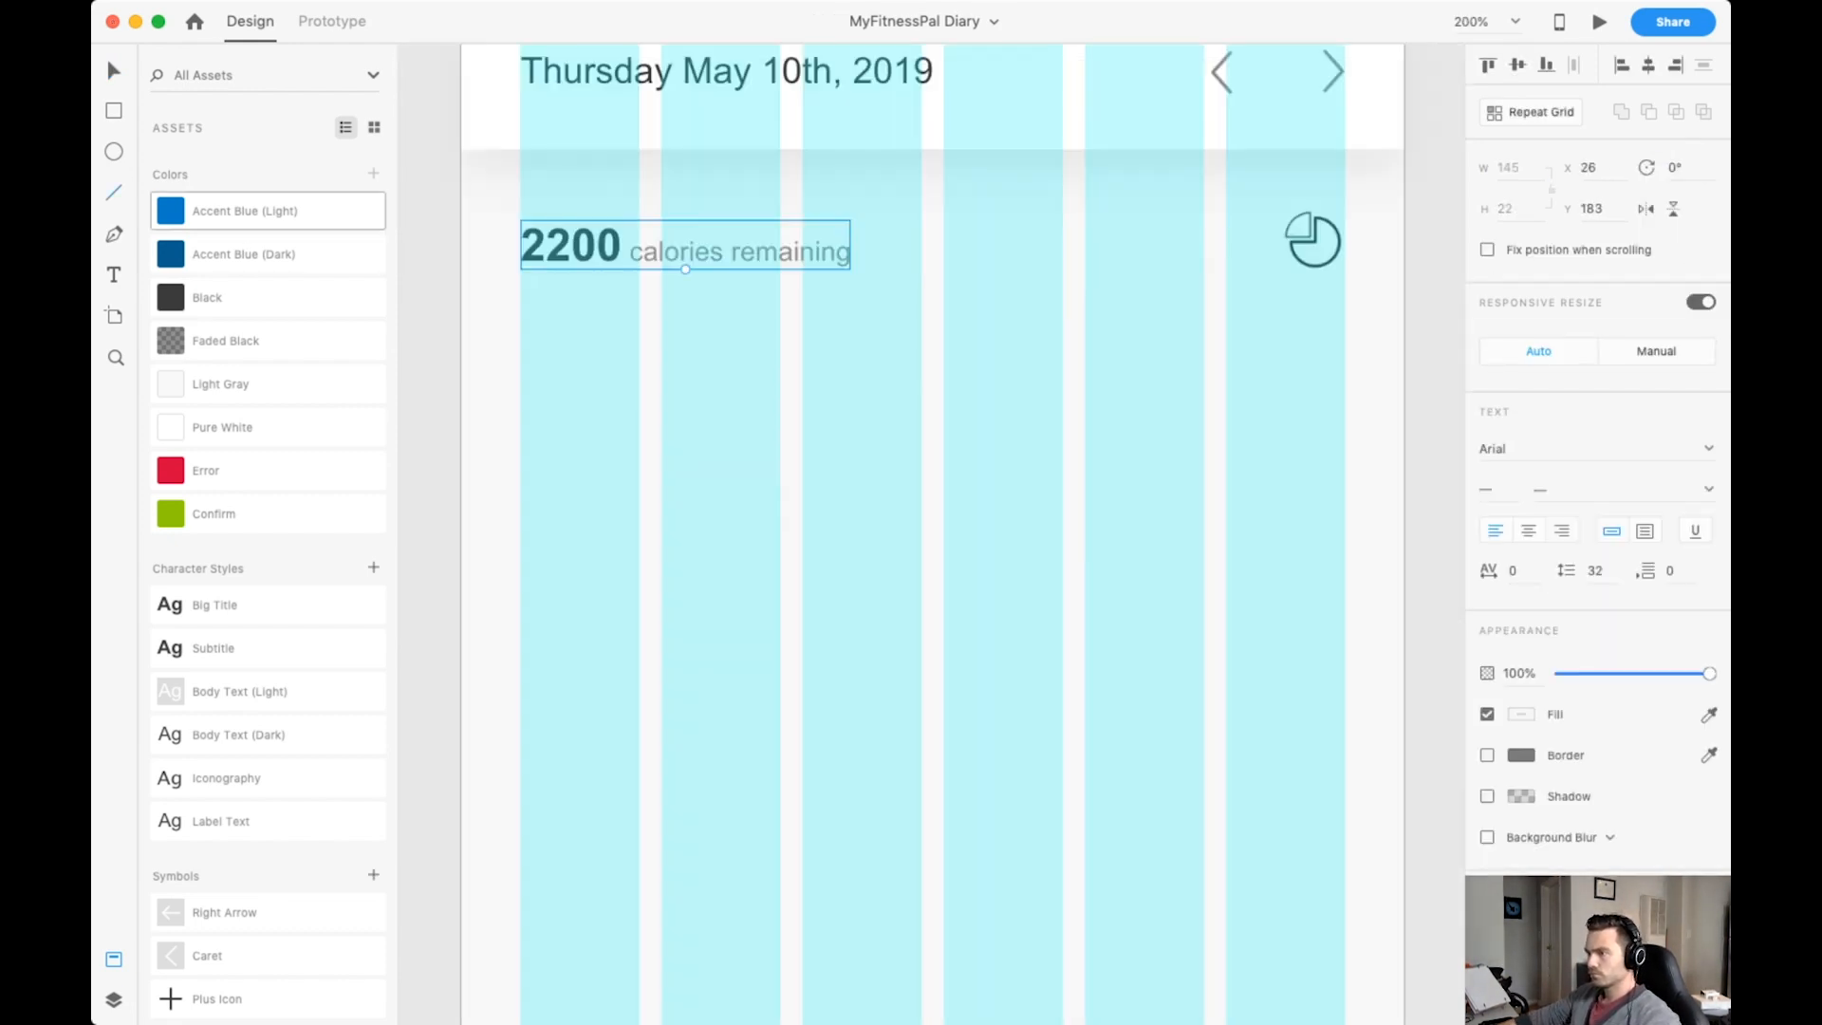
pyautogui.click(114, 193)
pyautogui.click(206, 471)
pyautogui.moveTo(507, 245)
pyautogui.mouseDown()
pyautogui.moveTo(1346, 246)
pyautogui.moveTo(1315, 245)
pyautogui.mouseUp()
pyautogui.press('v')
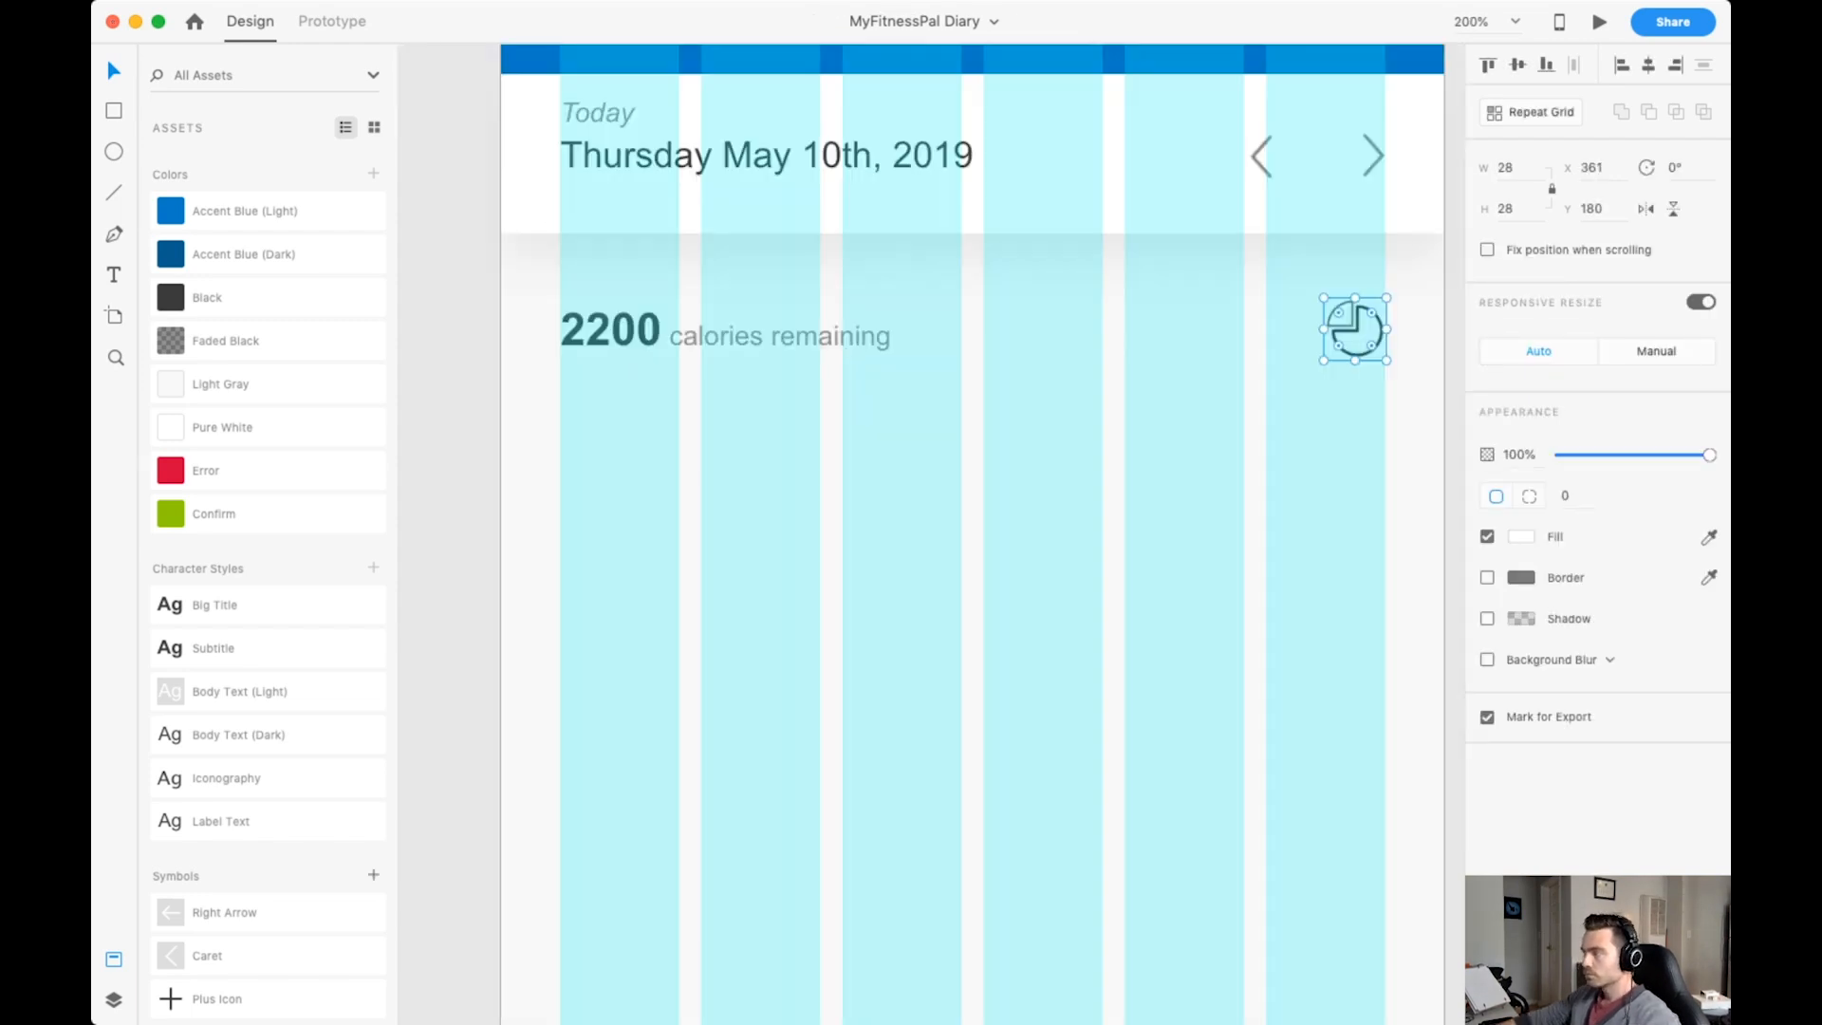
# Draw a 362 by 15 rectangle at X 26, Y 225 below the calories row, without border and with corner radius 10.
pyautogui.scroll(-1, 974, 532)
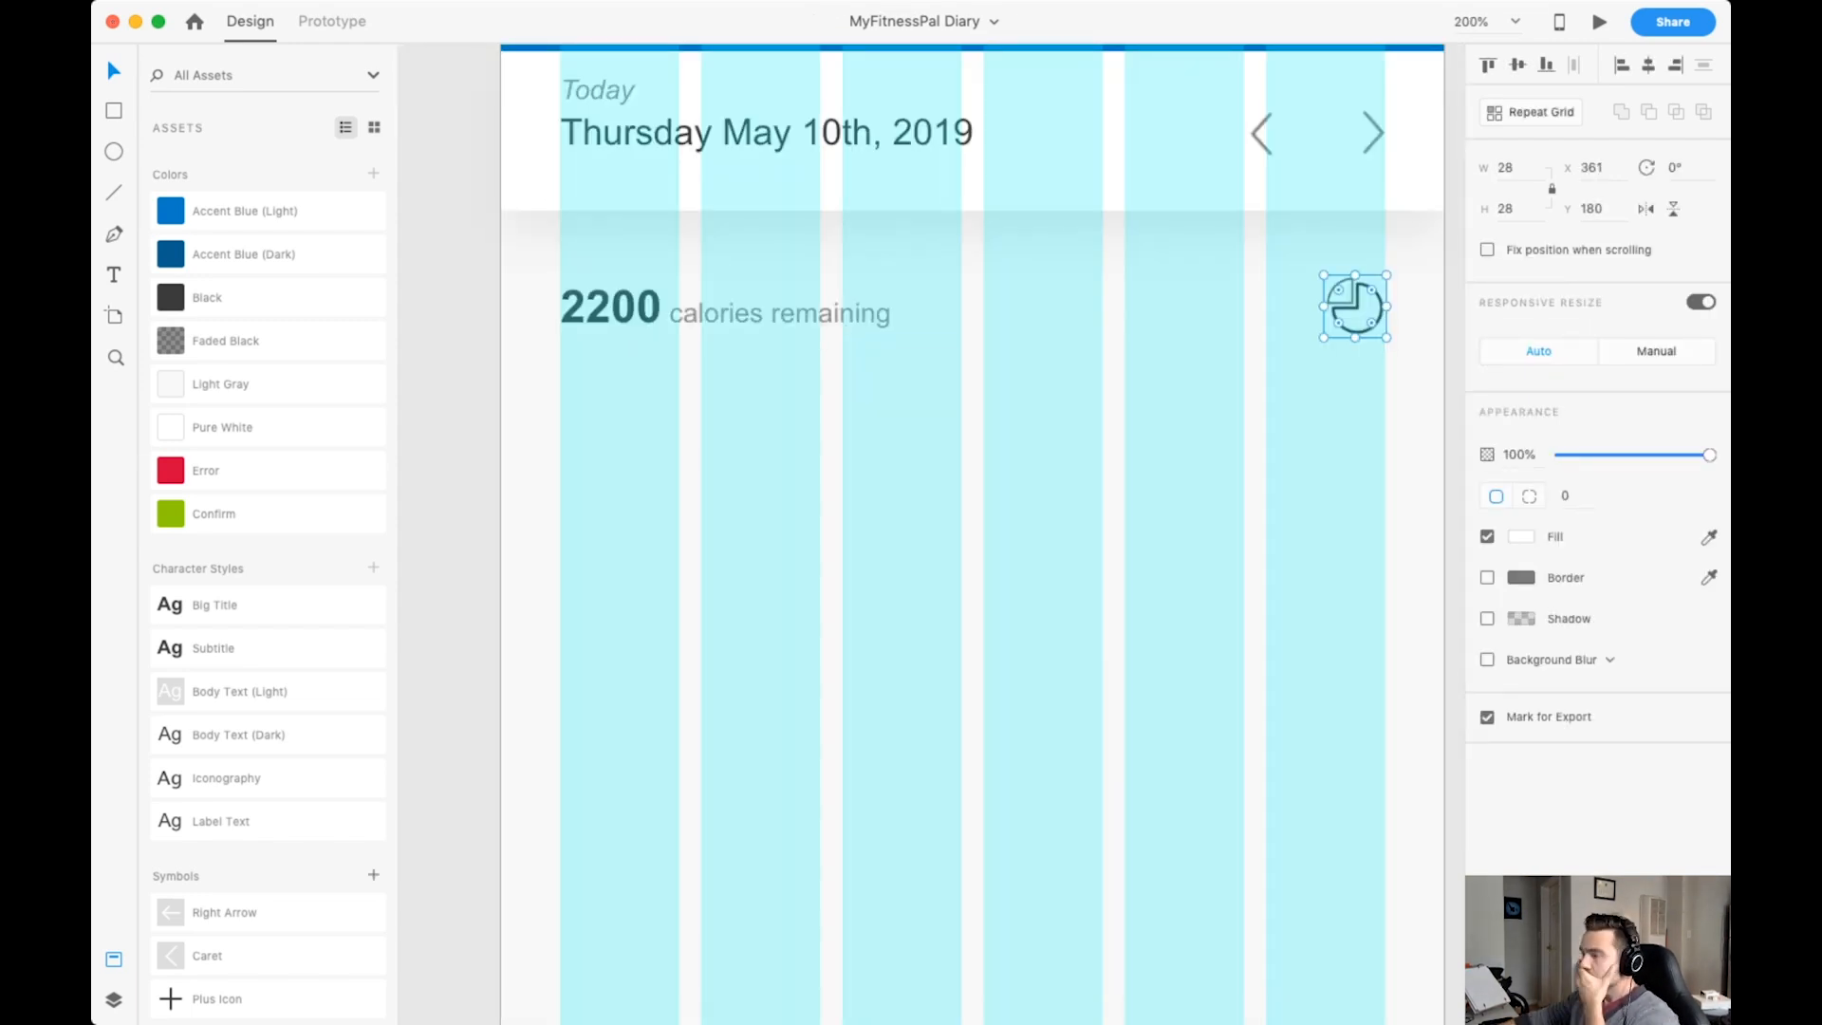
pyautogui.moveTo(560, 377); pyautogui.dragTo(1386, 411)
pyautogui.press('shift+super+apostrophe')
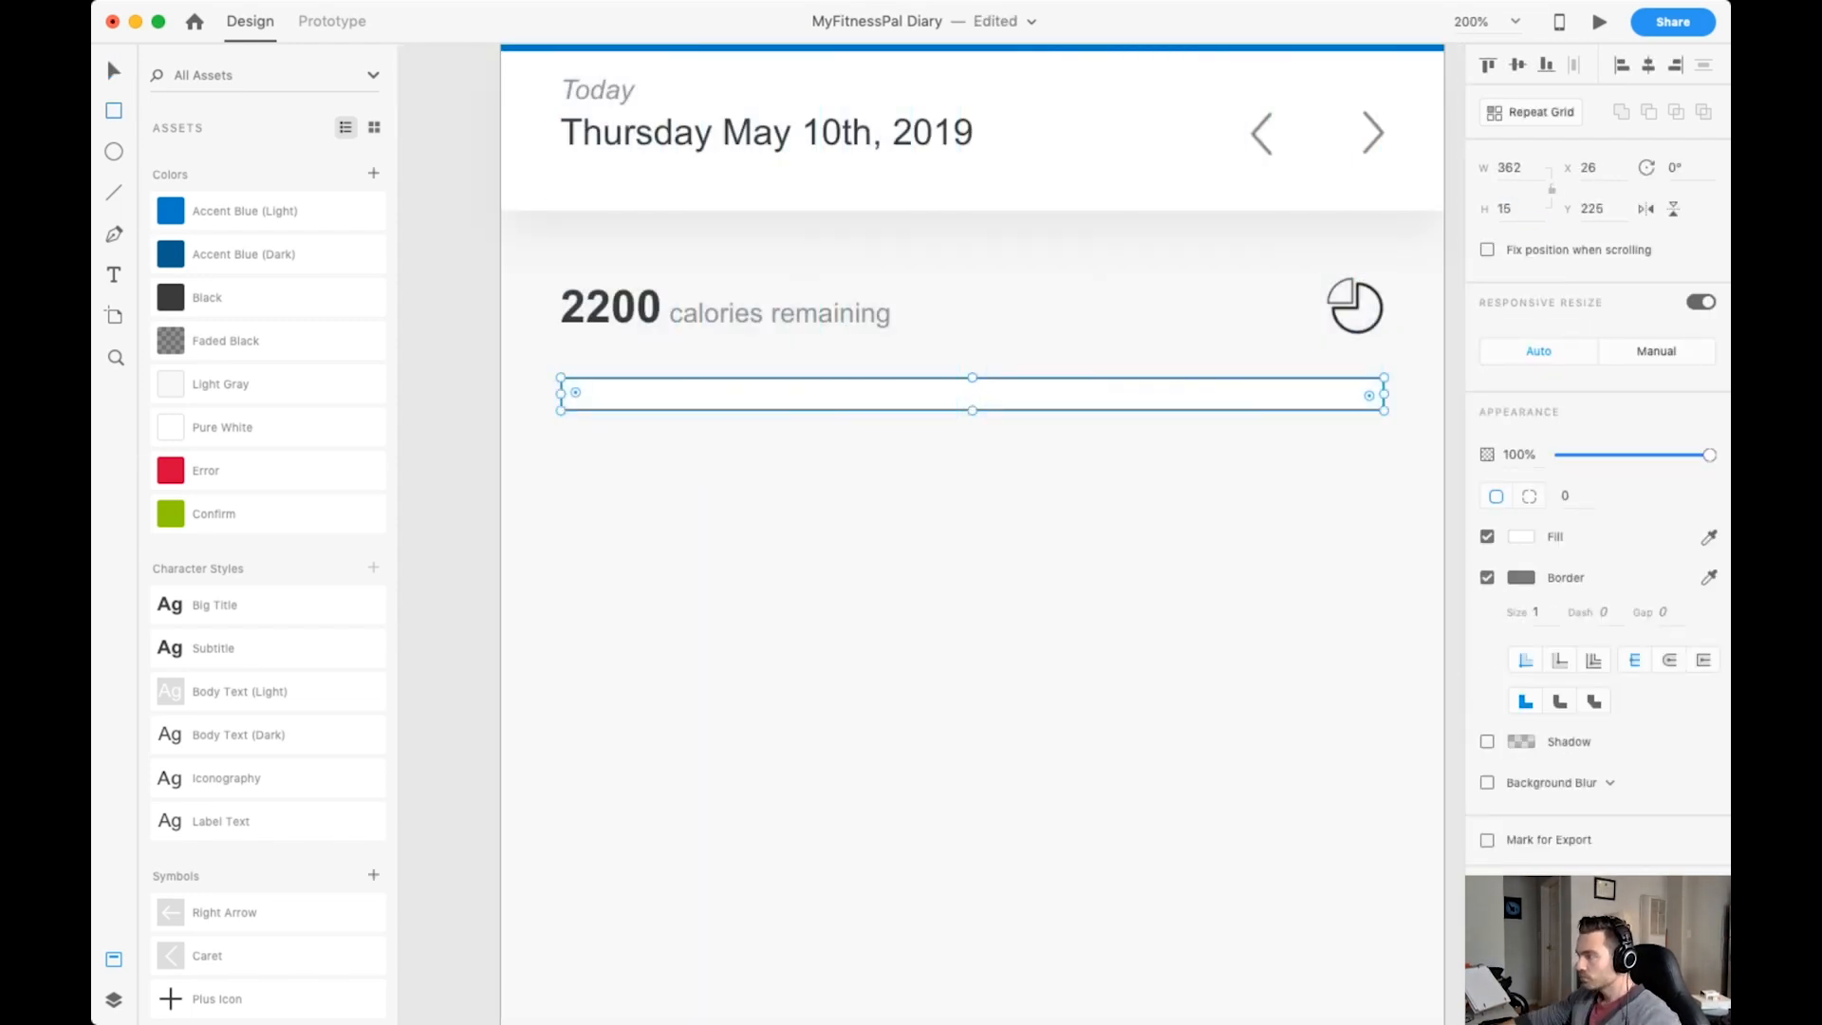
pyautogui.click(1487, 577)
pyautogui.click(1566, 495)
pyautogui.write('10')
pyautogui.press('Return')
pyautogui.press('v')
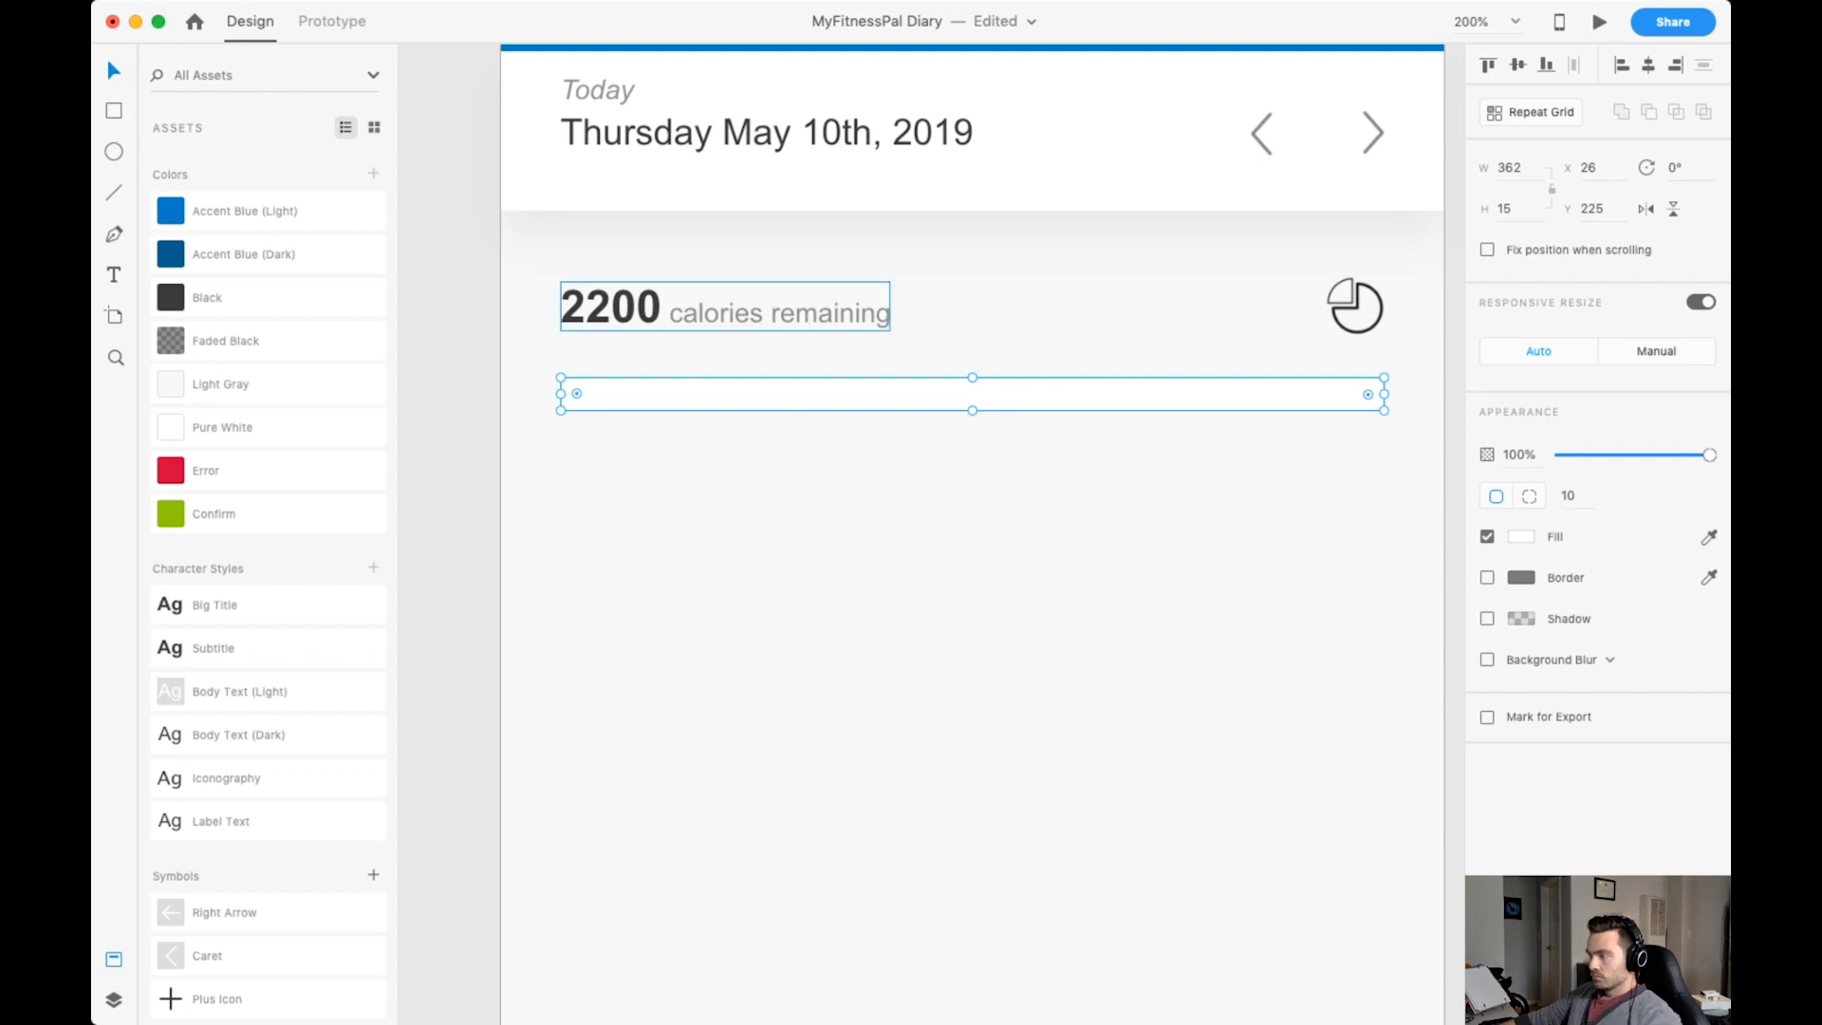
# Duplicate the rounded bar, fill the copy with the Confirm green and shorten it to 75 wide.
pyautogui.press('super+d')
pyautogui.moveTo(1385, 394); pyautogui.dragTo(756, 394)
pyautogui.press('super+z')
pyautogui.click(214, 514)
pyautogui.moveTo(756, 394); pyautogui.dragTo(730, 394)
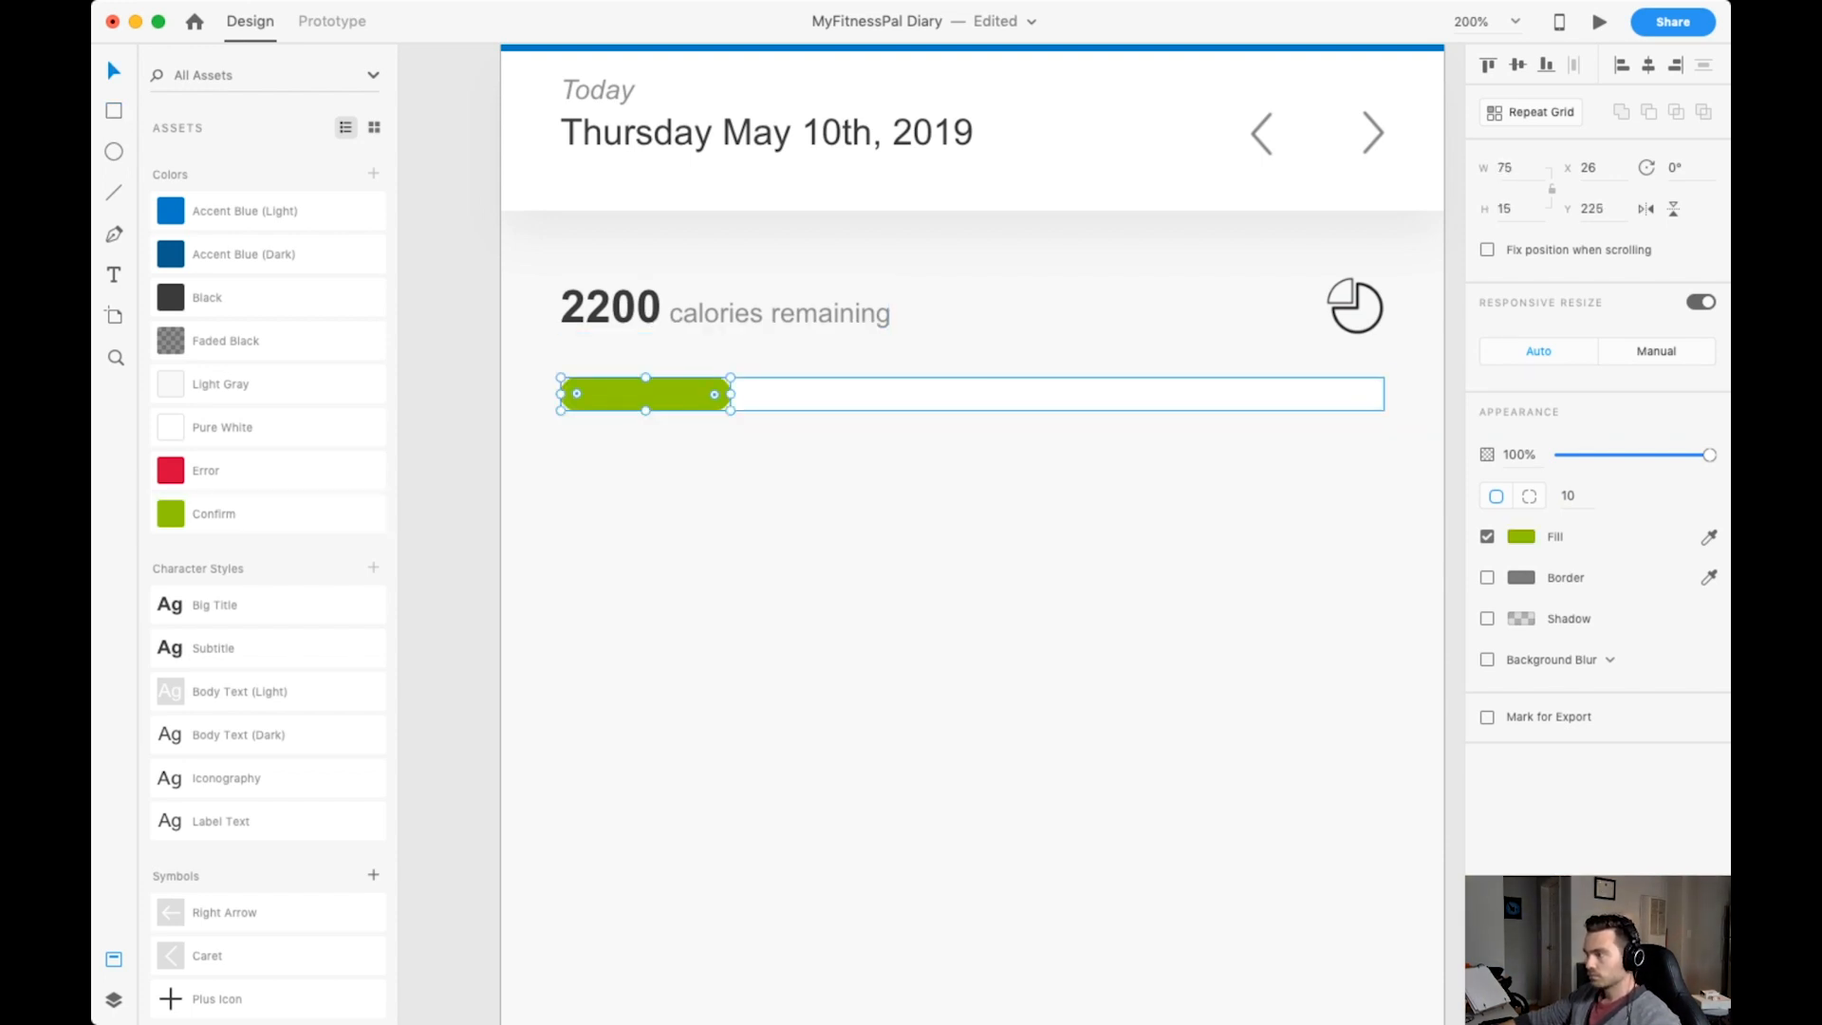
# Reduce the height of both progress bar shapes to 12 and group them.
pyautogui.keyDown('shift'); pyautogui.click(971, 394); pyautogui.keyUp('shift')
pyautogui.moveTo(972, 411); pyautogui.dragTo(971, 404)
pyautogui.press('super+g')
# Try a shadow on the green part of the progress bar.
pyautogui.doubleClick(646, 391)
pyautogui.click(1487, 619)
pyautogui.click(1043, 588)
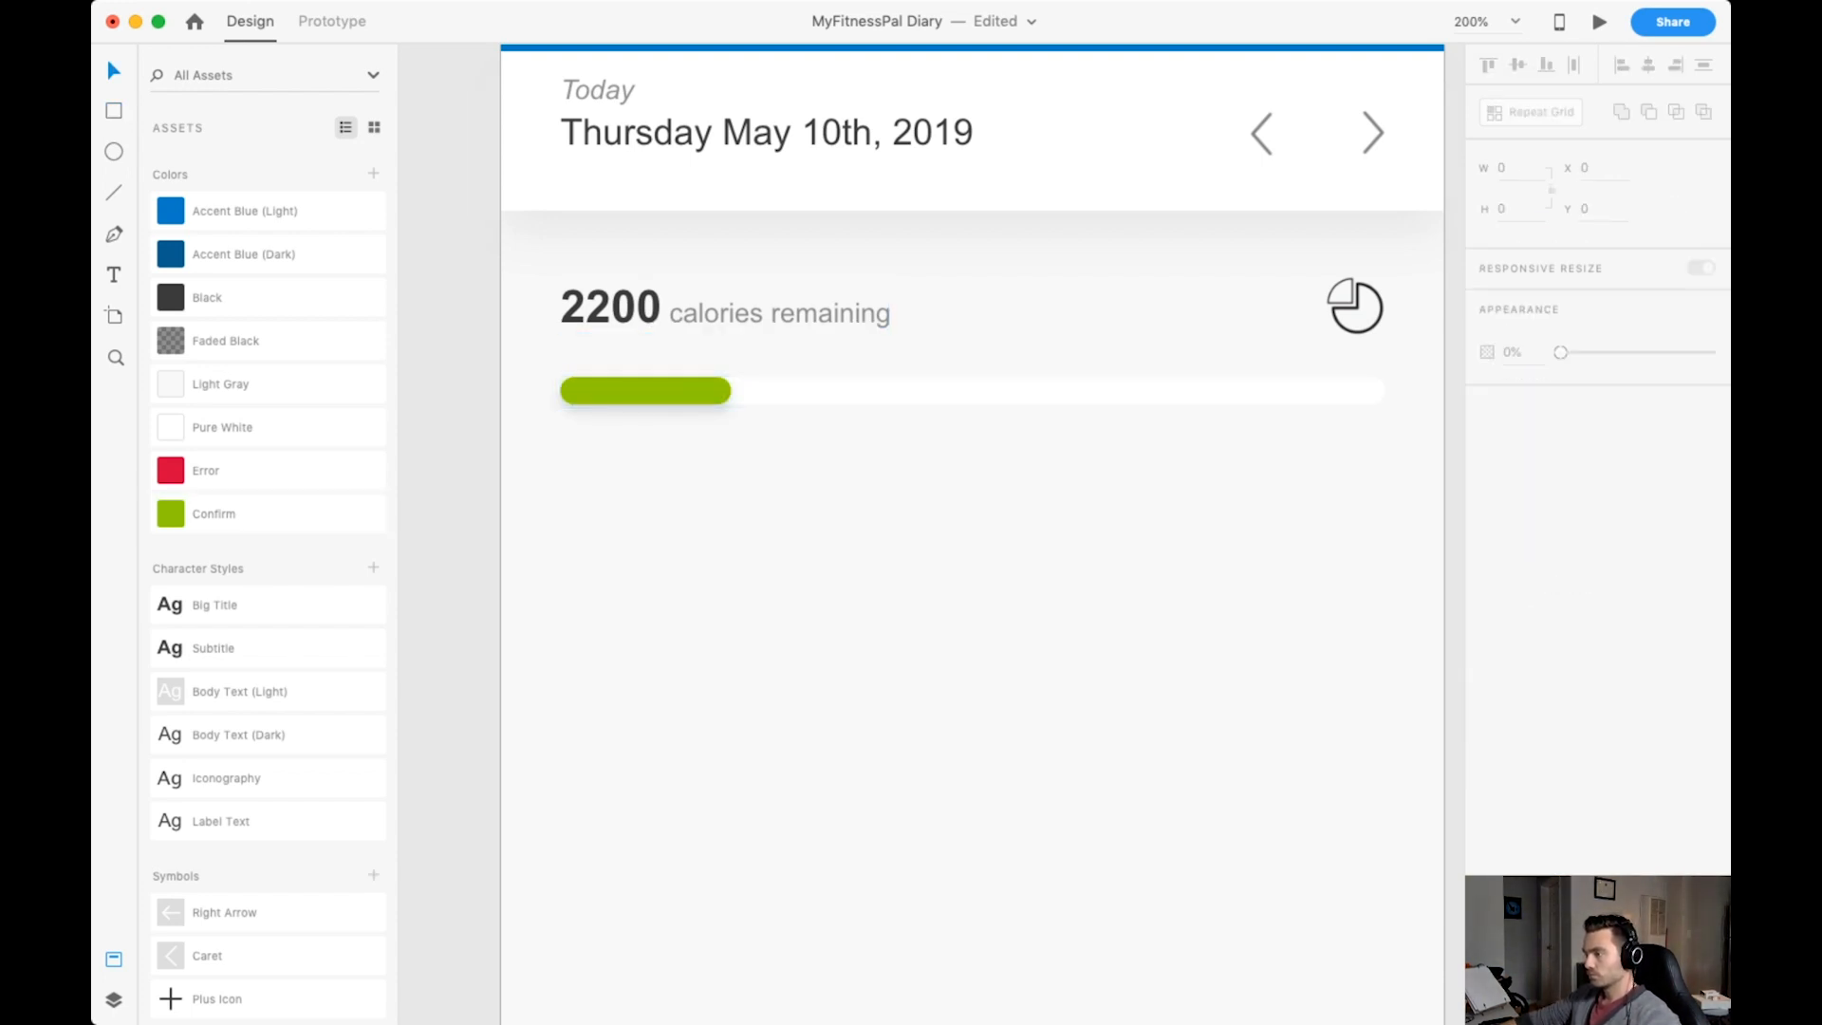
# Add the text "635 / 2835 calories" in Label Text style at size 12, beneath the right end of the progress bar.
pyautogui.press('t')
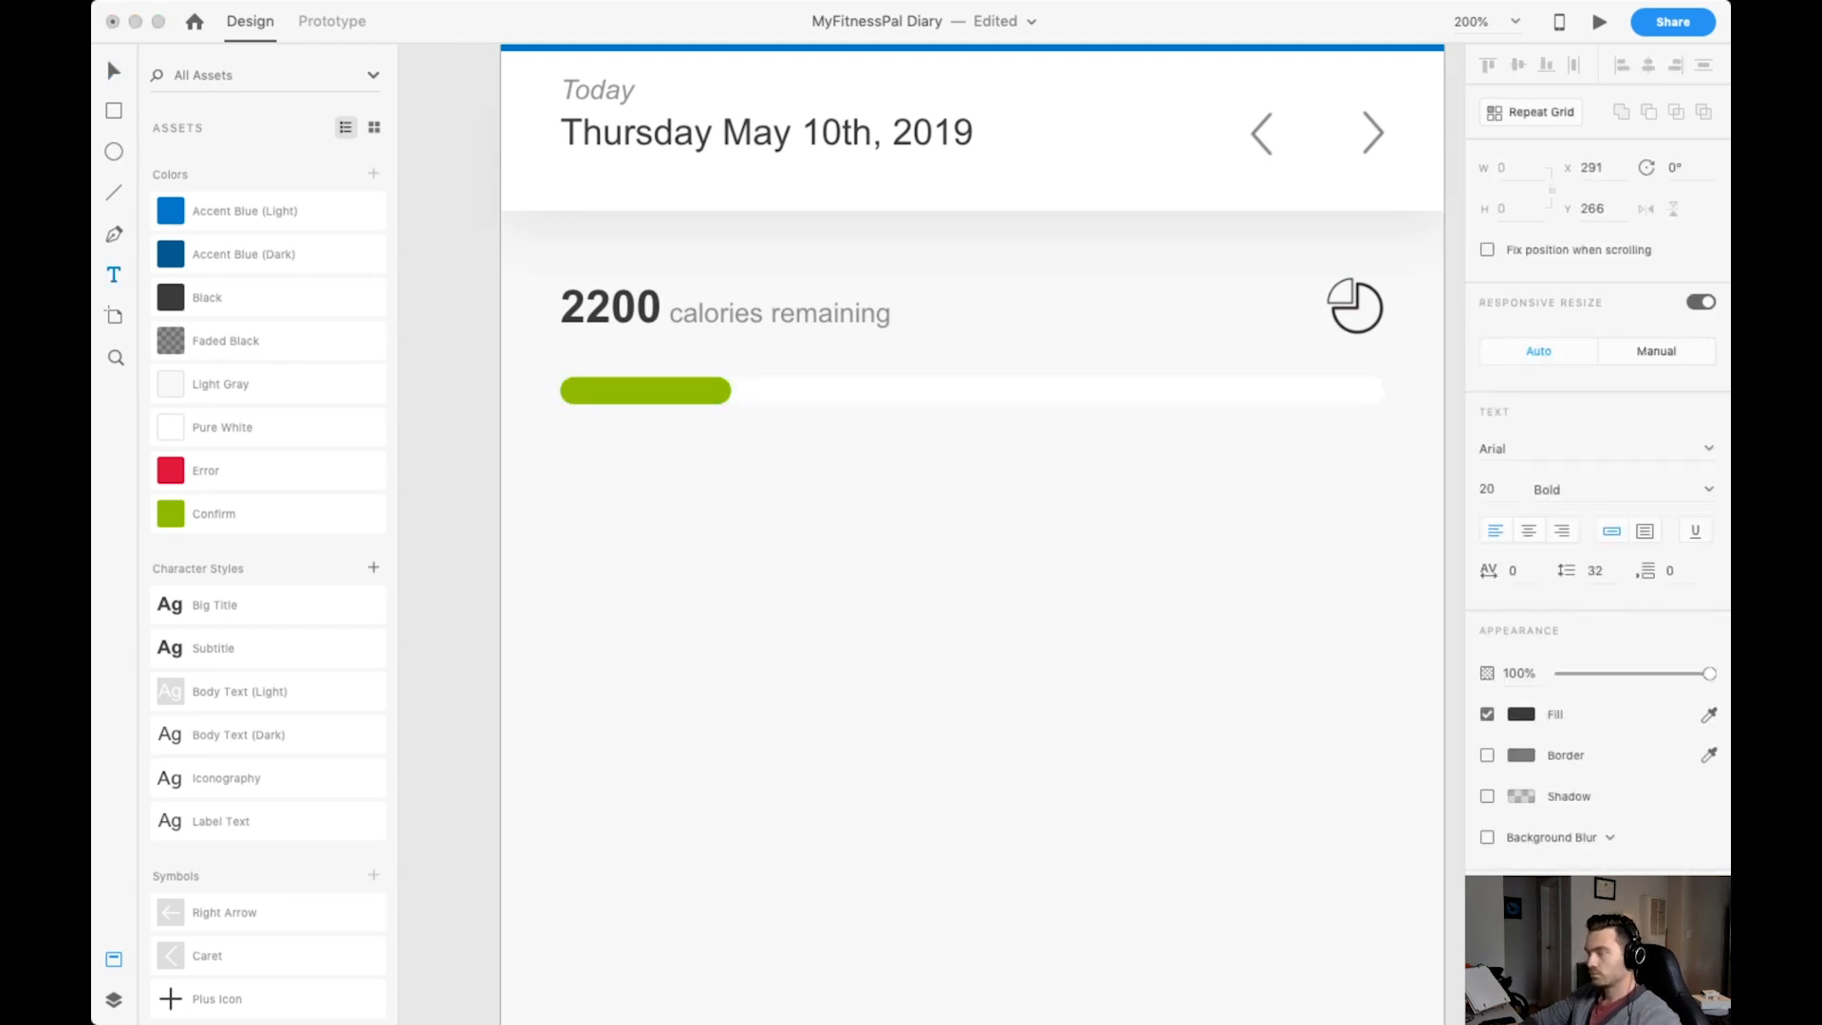
pyautogui.write('635 / 2835 calories')
pyautogui.press('super+a')
pyautogui.click(222, 822)
pyautogui.press('Escape')
pyautogui.moveTo(1320, 462); pyautogui.dragTo(1271, 446)
pyautogui.click(1139, 391)
pyautogui.click(1233, 467)
pyautogui.click(1487, 490)
pyautogui.write('12')
pyautogui.press('Return')
# Color the number 635 in the calories label with the Confirm green.
pyautogui.doubleClick(1272, 446)
pyautogui.doubleClick(1176, 445)
pyautogui.click(213, 514)
pyautogui.press('Escape')
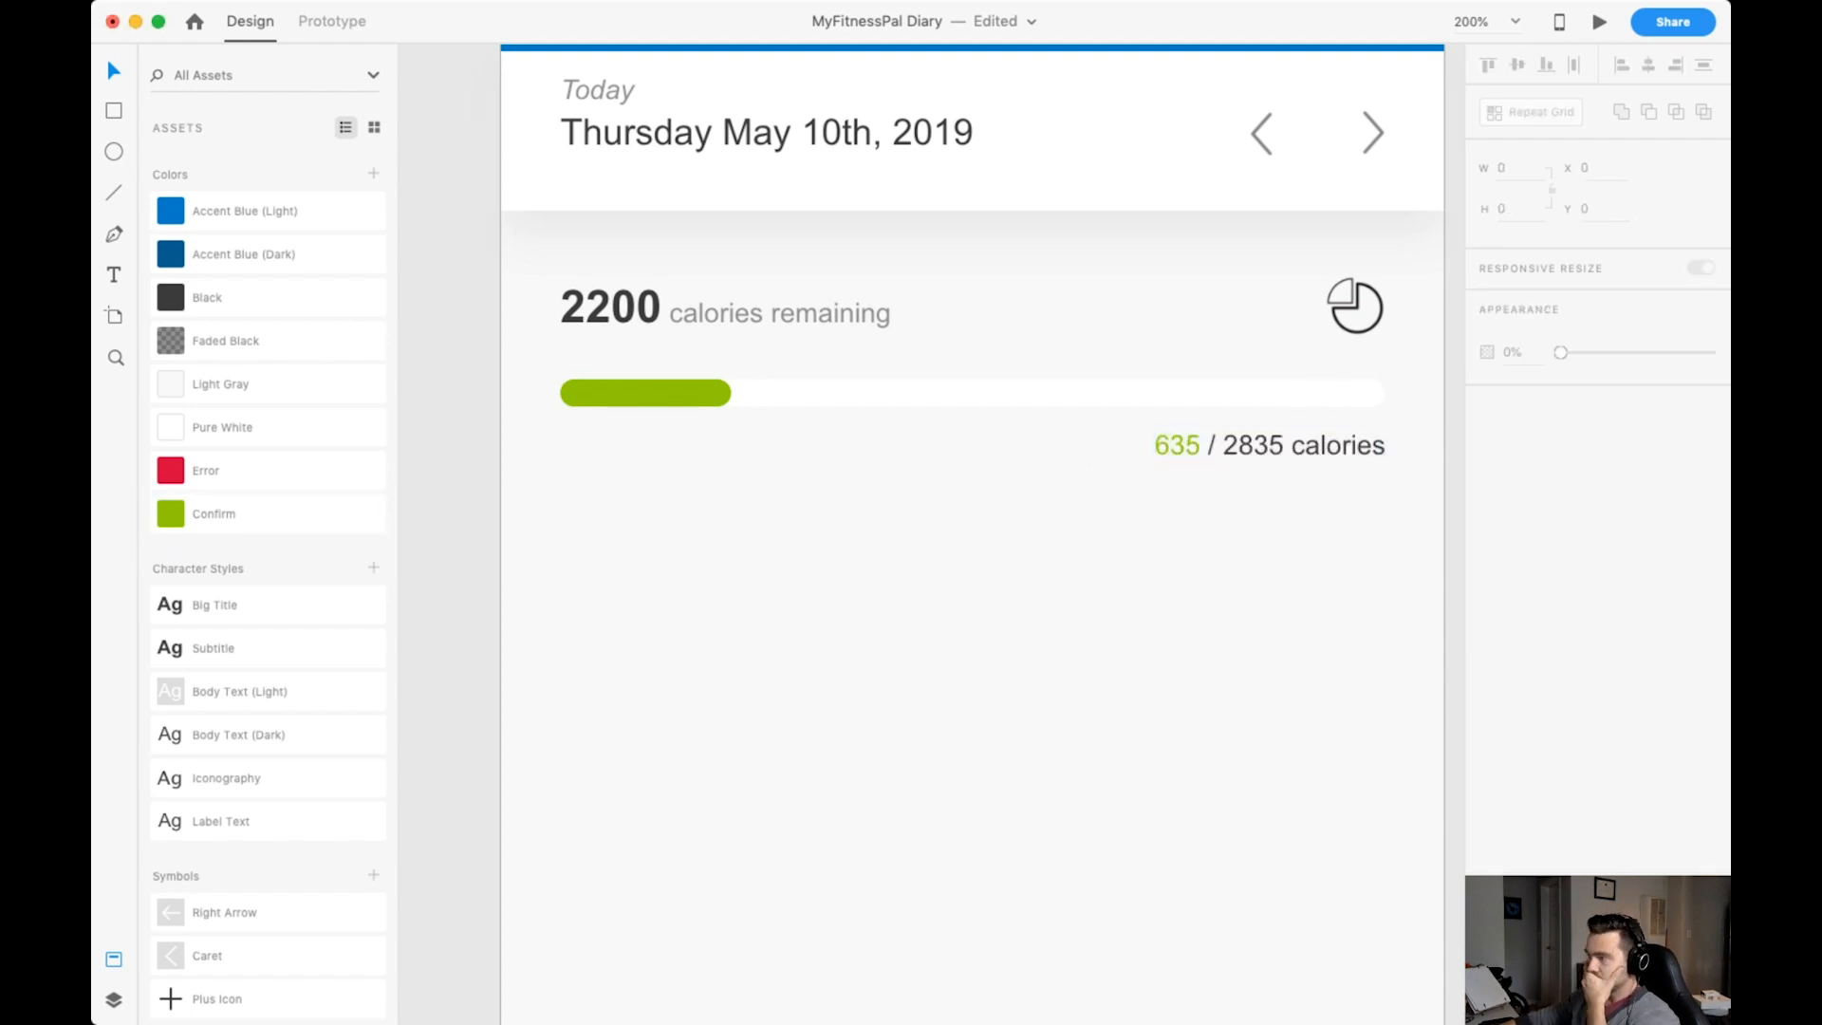
# Check the right-hand elements against the layout grid and shift the pie chart icon to X 361.5.
pyautogui.click(1272, 446)
pyautogui.press('super+shift+apostrophe')
pyautogui.press('super+plus')
pyautogui.press('super+plus')
pyautogui.click(1019, 330)
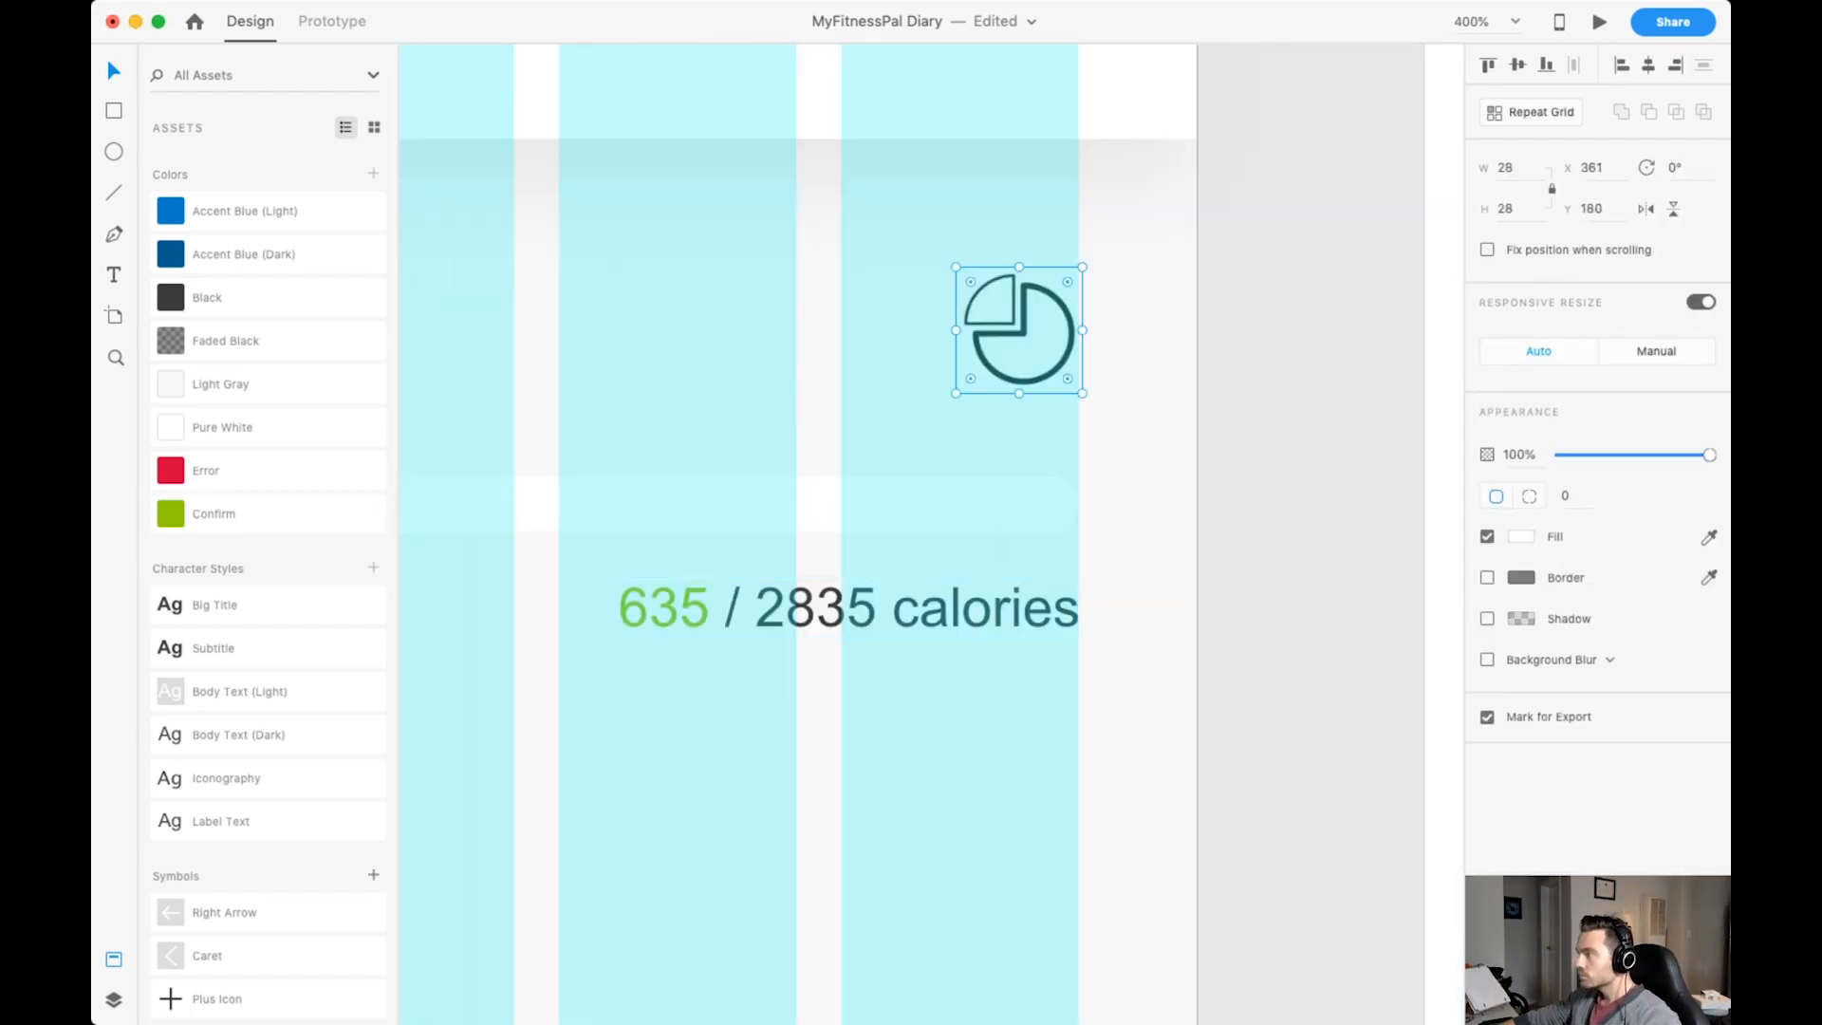
pyautogui.press('Escape')
pyautogui.press('super+shift+apostrophe')
pyautogui.press('super+minus')
pyautogui.press('super+minus')
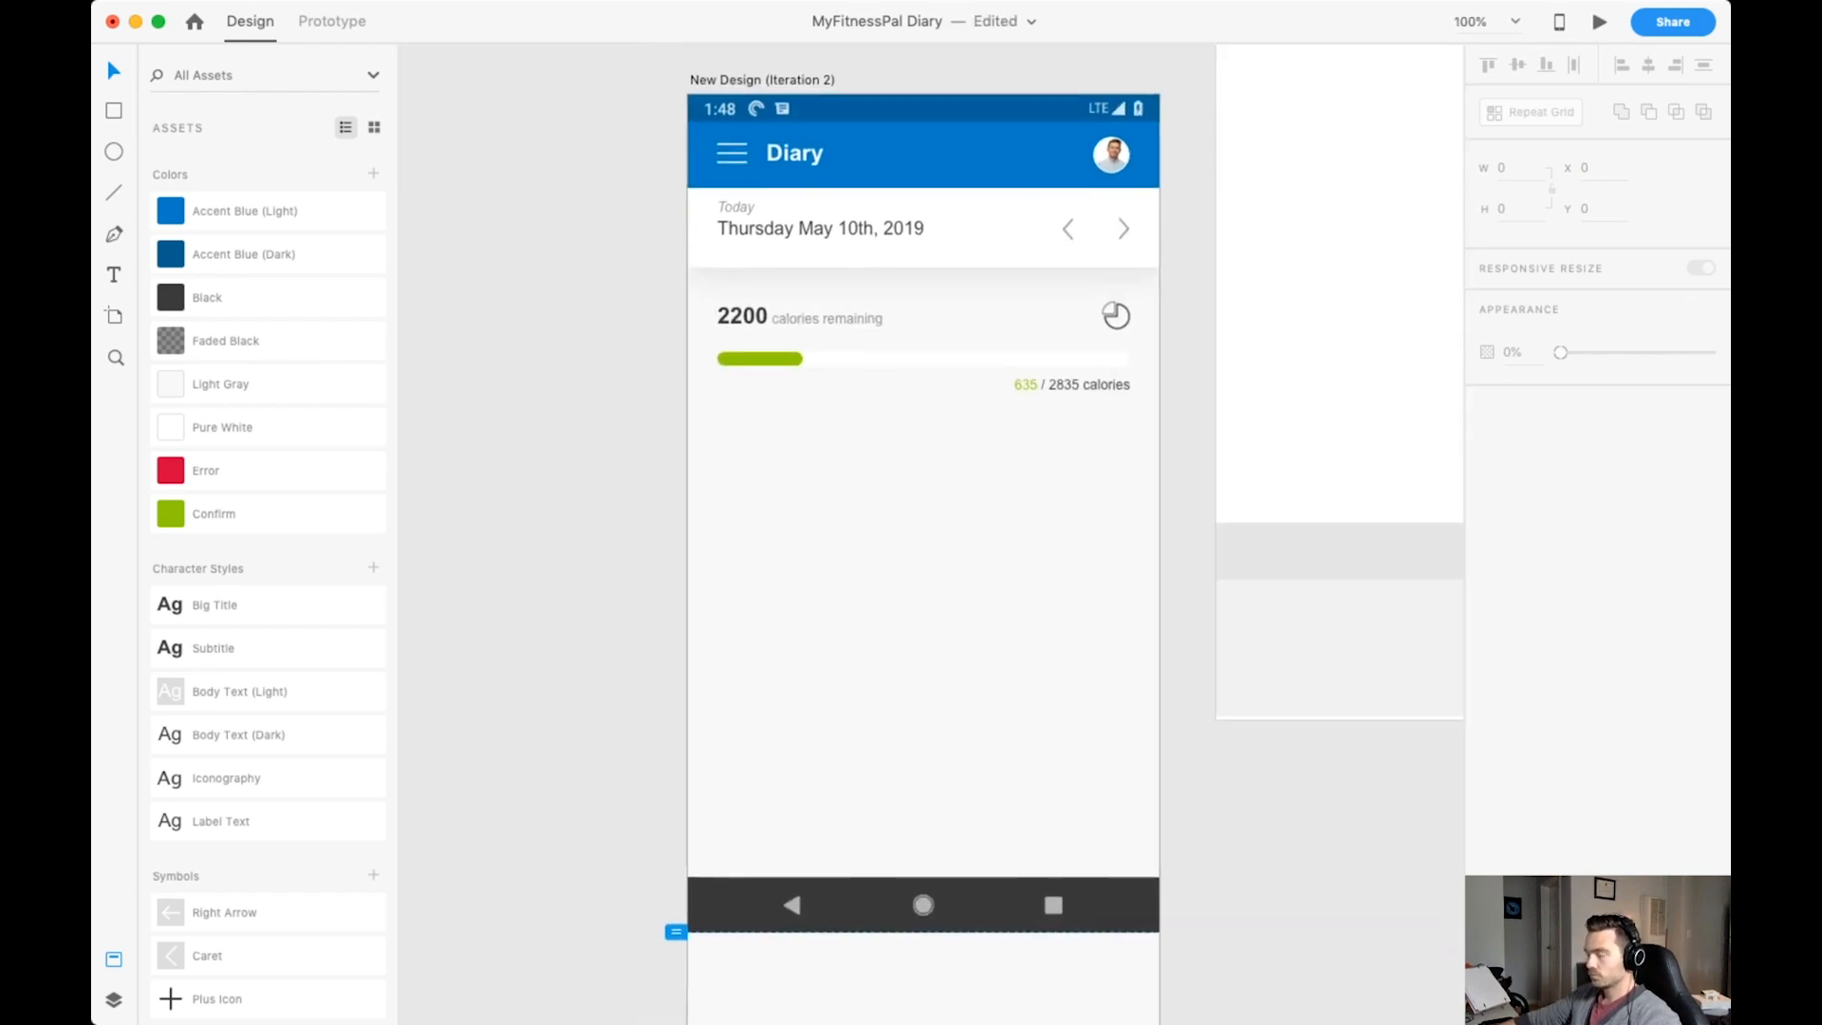
# Try an opacity of 60% on the pie chart icon.
pyautogui.press('super+plus')
pyautogui.click(1314, 361)
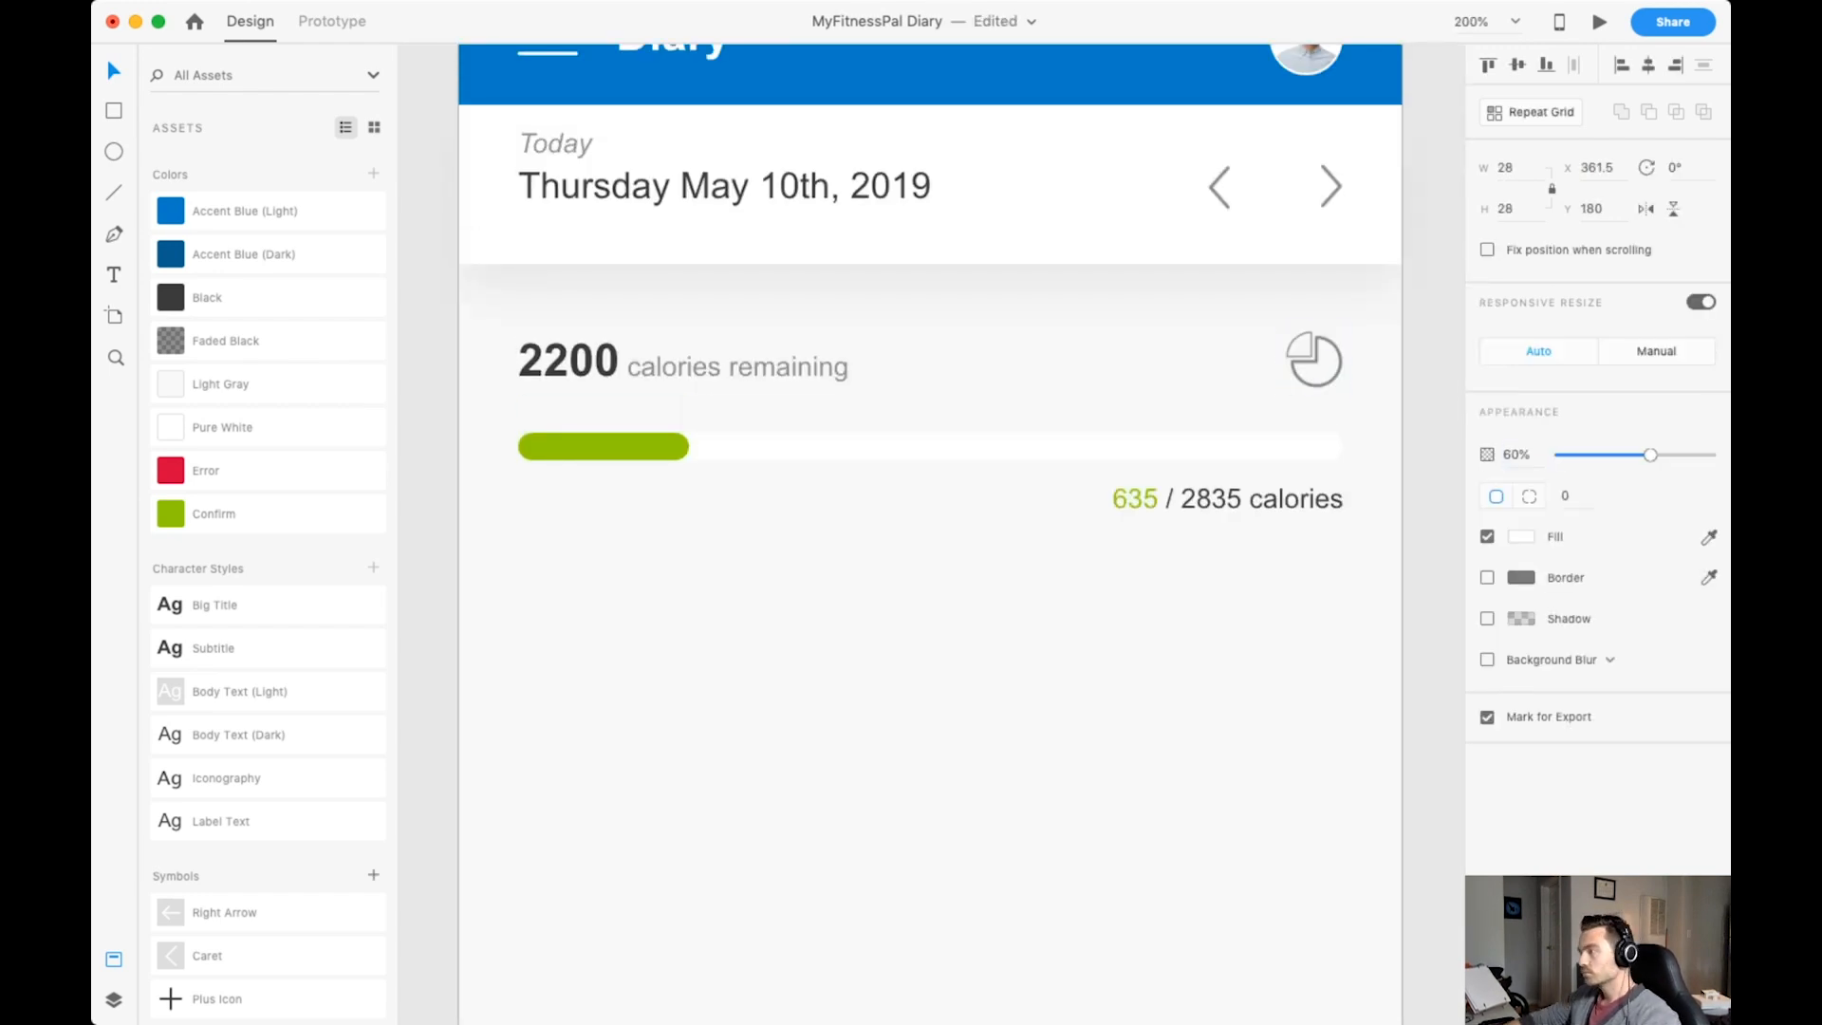
pyautogui.press('Escape')
# Rename the pie chart icon's layer to Nutrients Icon.
pyautogui.hscroll(-1, 689, 363)
pyautogui.click(689, 362)
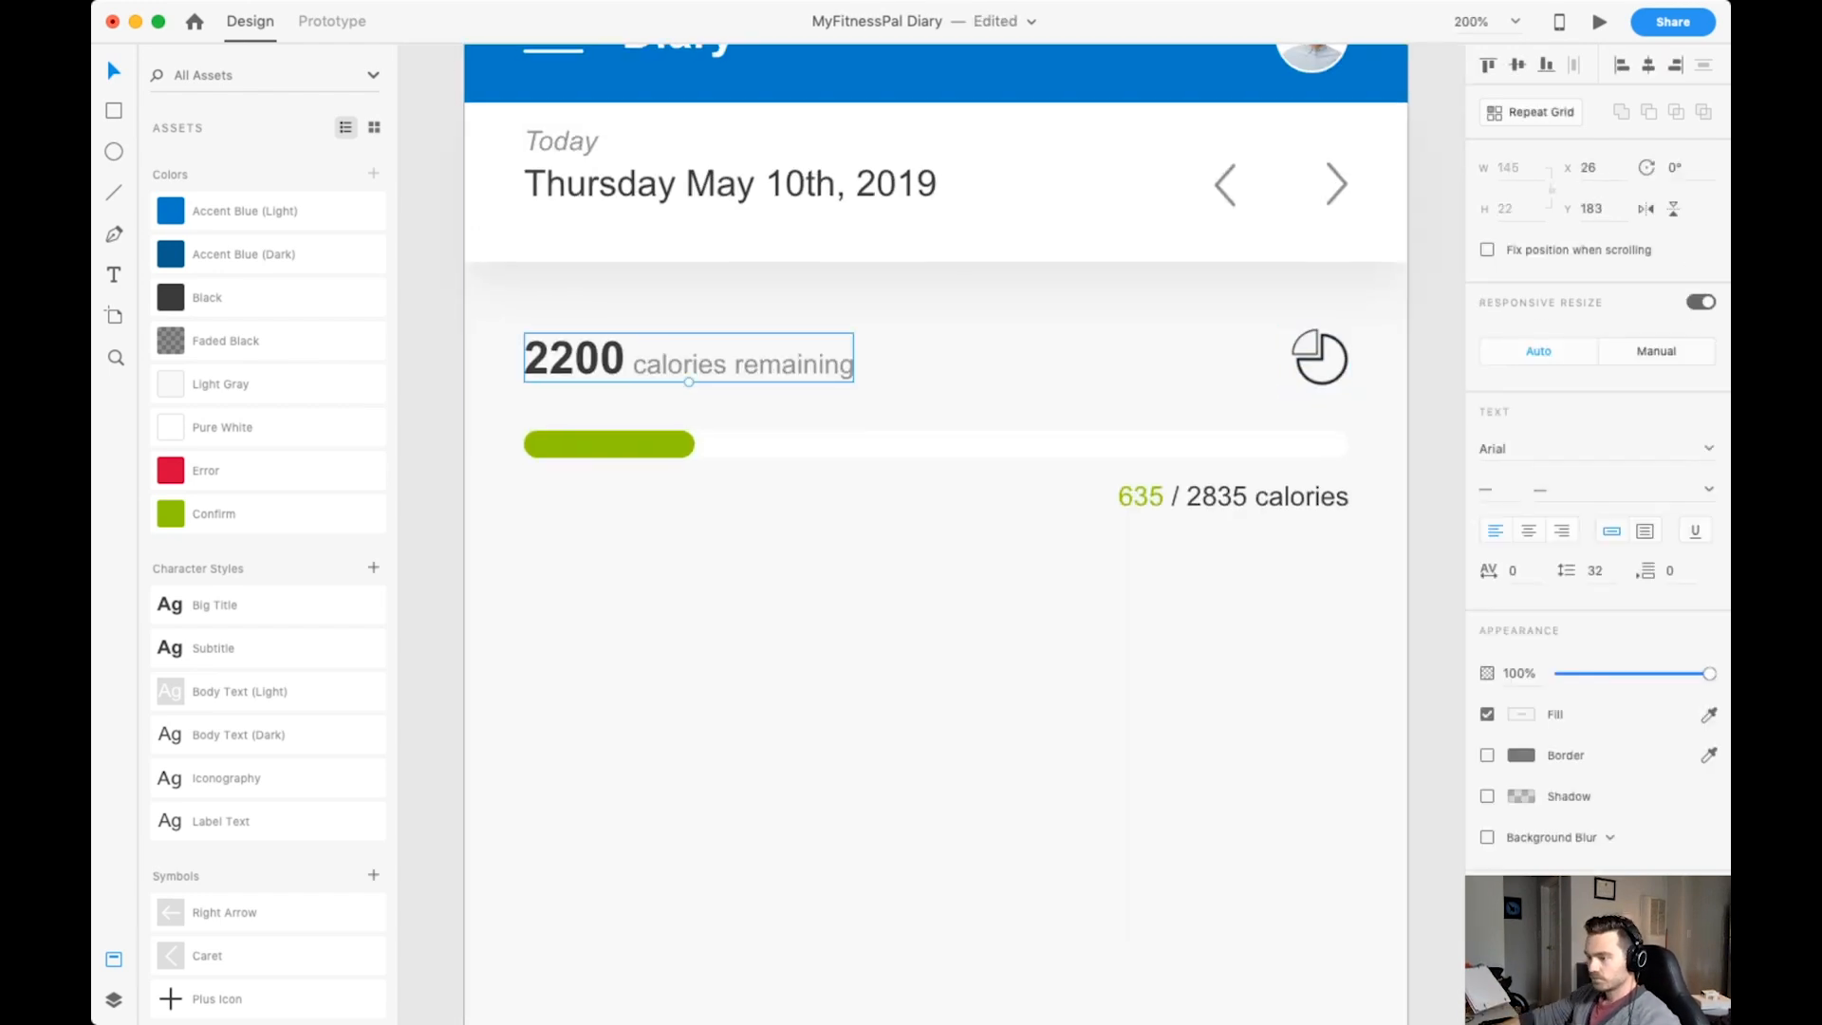
pyautogui.press('super+y')
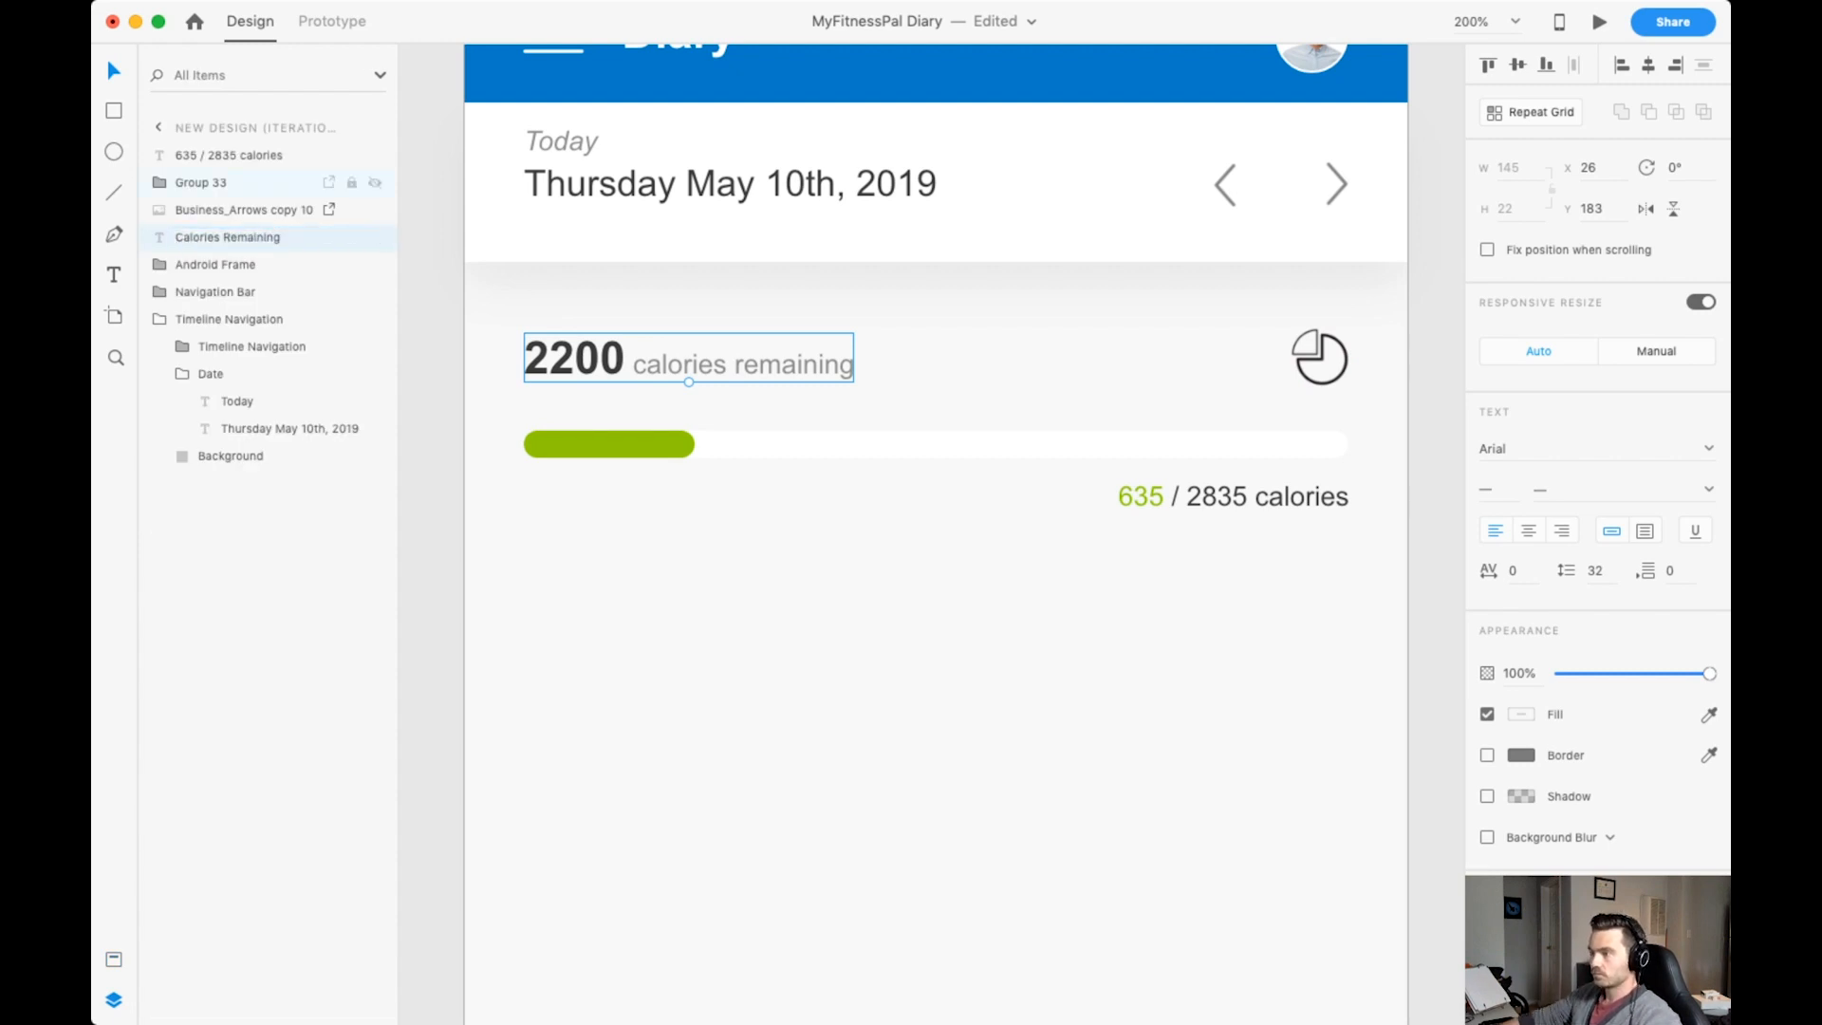
pyautogui.doubleClick(243, 210)
pyautogui.write('Nutrients Icon')
pyautogui.press('Return')
# Group the Nutrients Icon with the Calories Remaining text and name the group Calories Remaining Row.
pyautogui.keyDown('shift'); pyautogui.click(243, 238); pyautogui.keyUp('shift')
pyautogui.press('super+g')
pyautogui.doubleClick(227, 210)
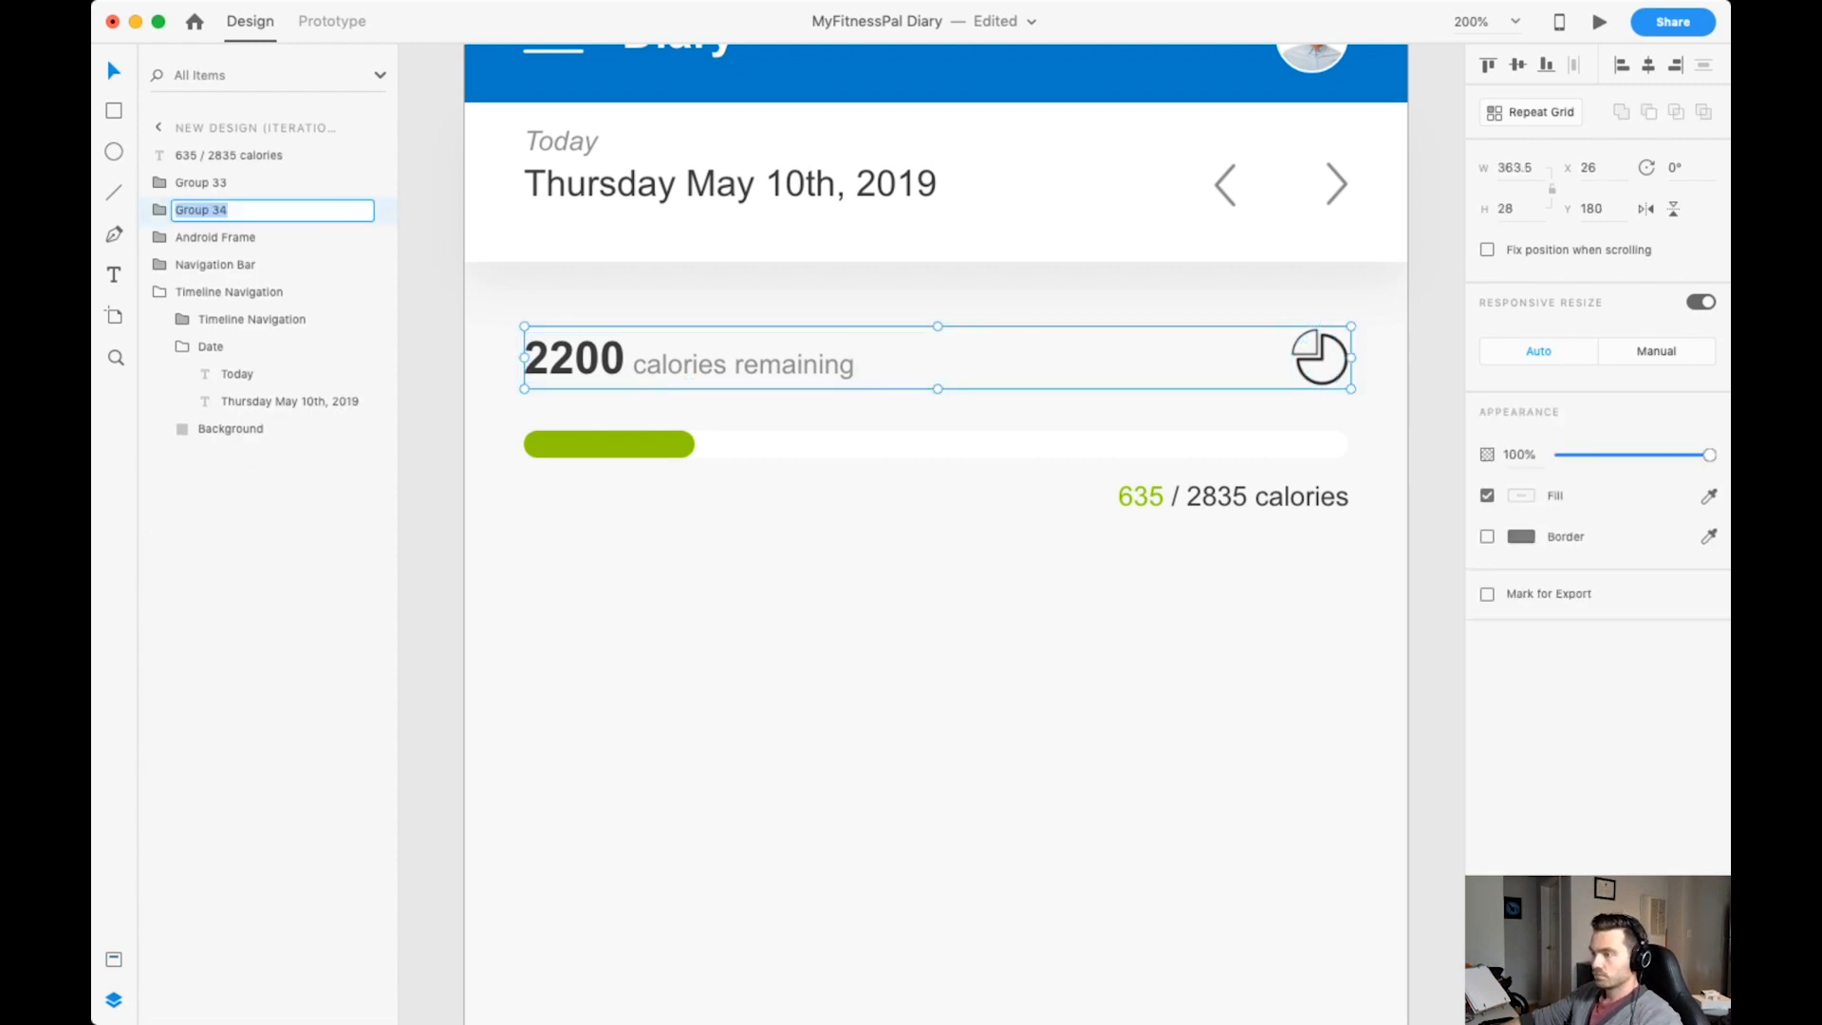
# Name the progress bar group Calorie Progress Bar and rename its base rectangle to Background.
pyautogui.click(214, 182)
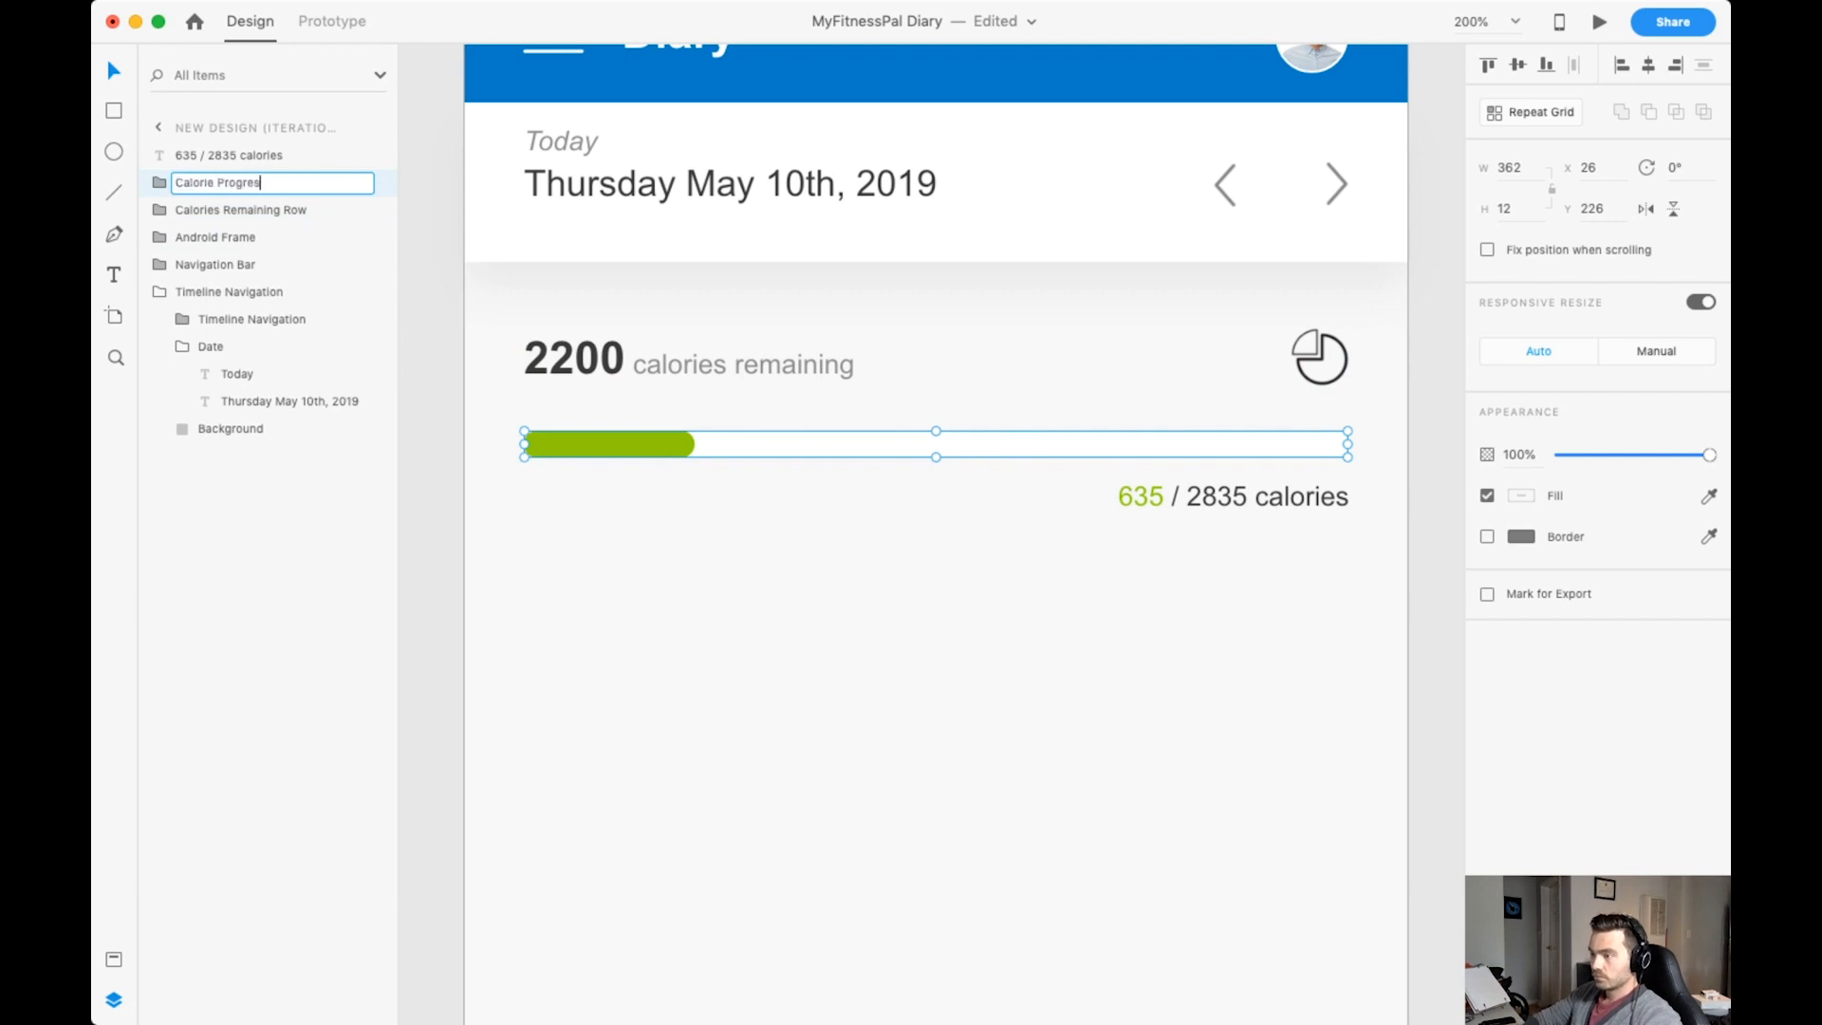
pyautogui.write('s Bar')
pyautogui.press('Return')
pyautogui.click(159, 182)
pyautogui.click(234, 210)
pyautogui.doubleClick(233, 237)
pyautogui.write('Background')
pyautogui.press('Return')
pyautogui.click(160, 182)
# Nest the 635 / 2835 calories text with the progress bar and move Calories Remaining Row above Calorie Progress Bar in the layer order.
pyautogui.click(241, 210)
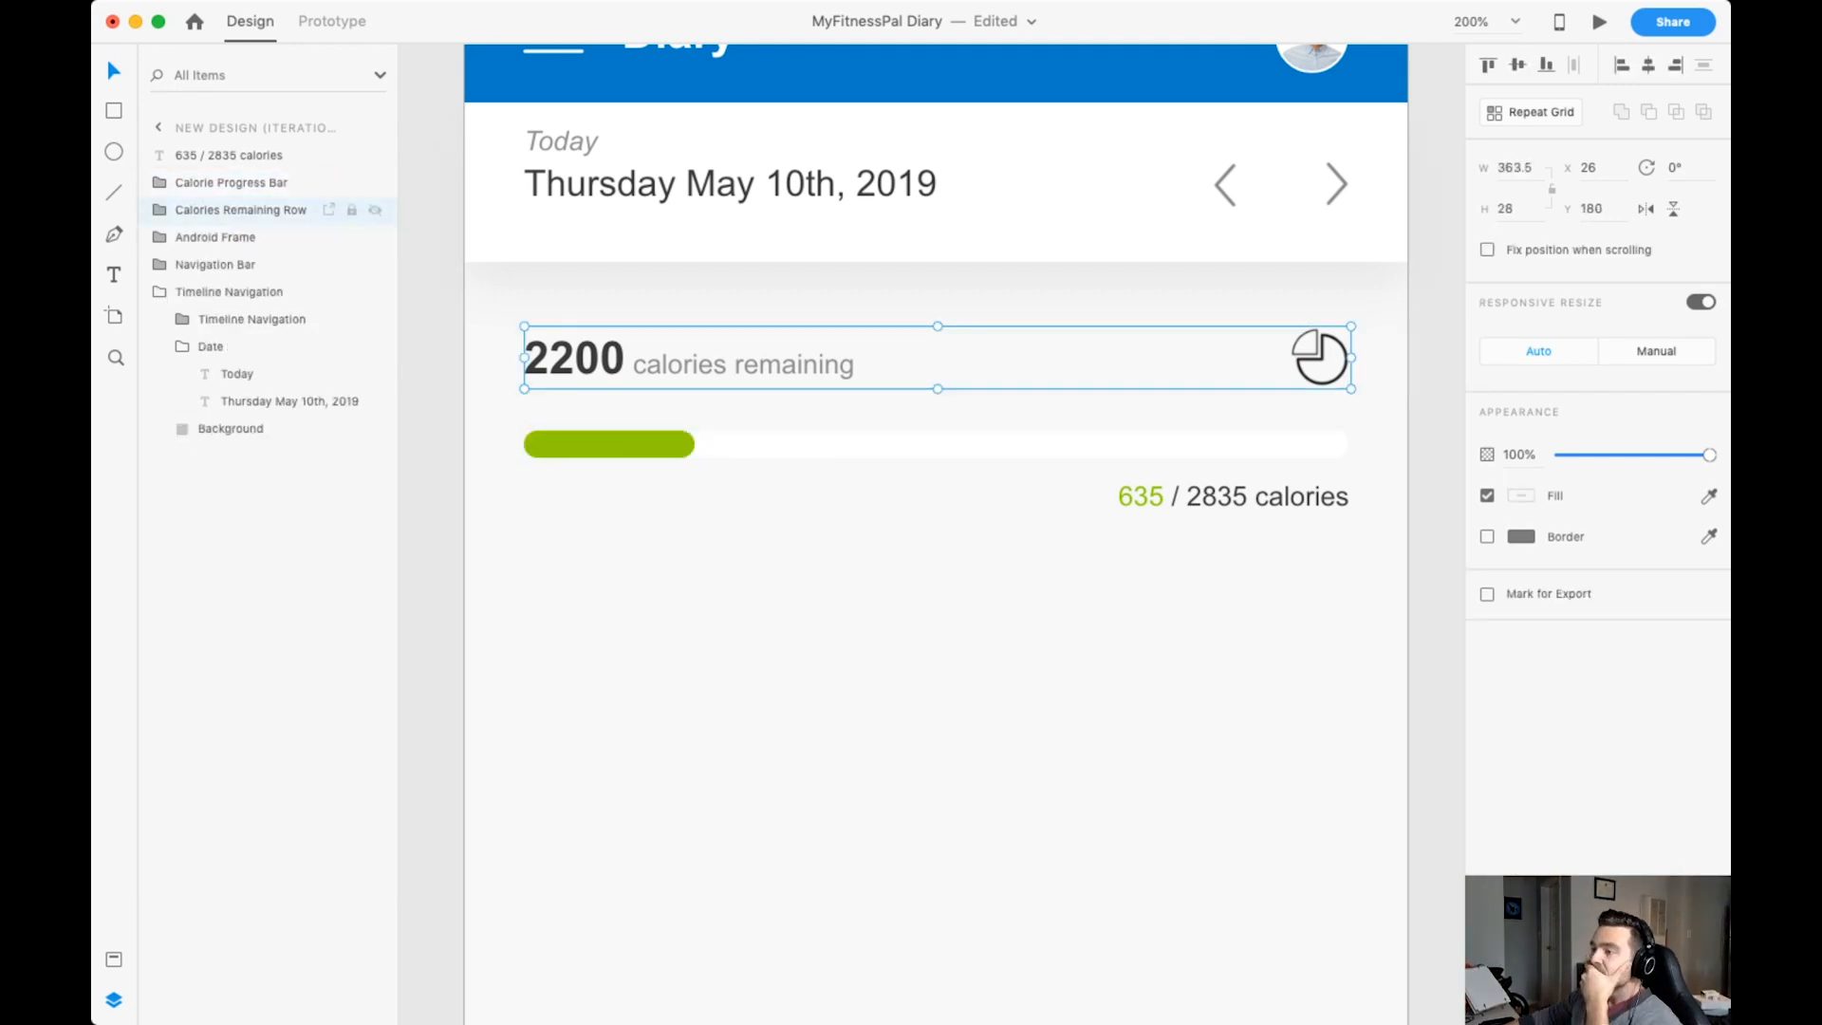
pyautogui.click(231, 209)
pyautogui.moveTo(241, 210); pyautogui.dragTo(235, 275)
pyautogui.doubleClick(228, 154)
pyautogui.press('Return')
pyautogui.click(241, 182)
pyautogui.click(159, 210)
pyautogui.click(159, 183)
pyautogui.click(241, 154)
pyautogui.click(160, 265)
# Move the Android Frame and Navigation Bar groups to the top of the layer order.
pyautogui.click(216, 209)
pyautogui.keyDown('shift'); pyautogui.click(215, 237); pyautogui.keyUp('shift')
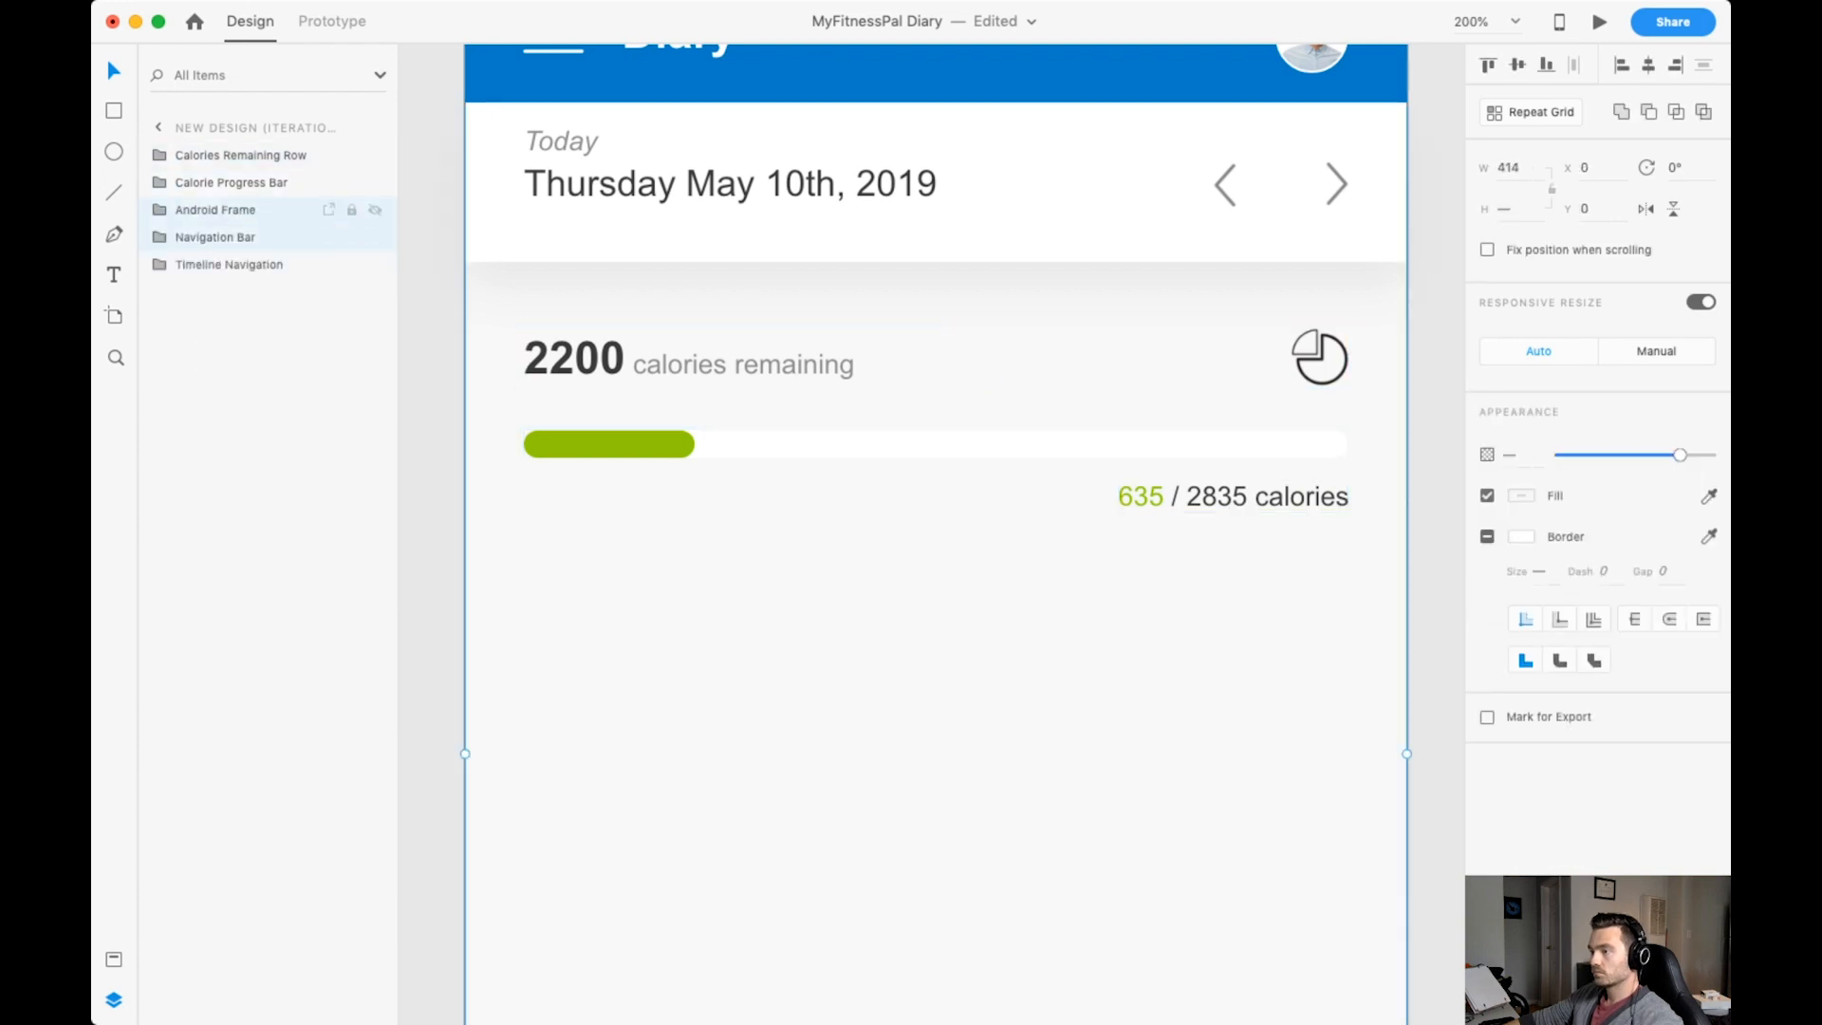
pyautogui.moveTo(216, 209); pyautogui.dragTo(215, 144)
# Group Calories Remaining Row, Calorie Progress Bar and Timeline Navigation as Body Content.
pyautogui.click(241, 210)
pyautogui.keyDown('shift'); pyautogui.click(229, 264); pyautogui.keyUp('shift')
pyautogui.press('super+g')
pyautogui.doubleClick(205, 210)
pyautogui.write('Body Content')
pyautogui.click(159, 210)
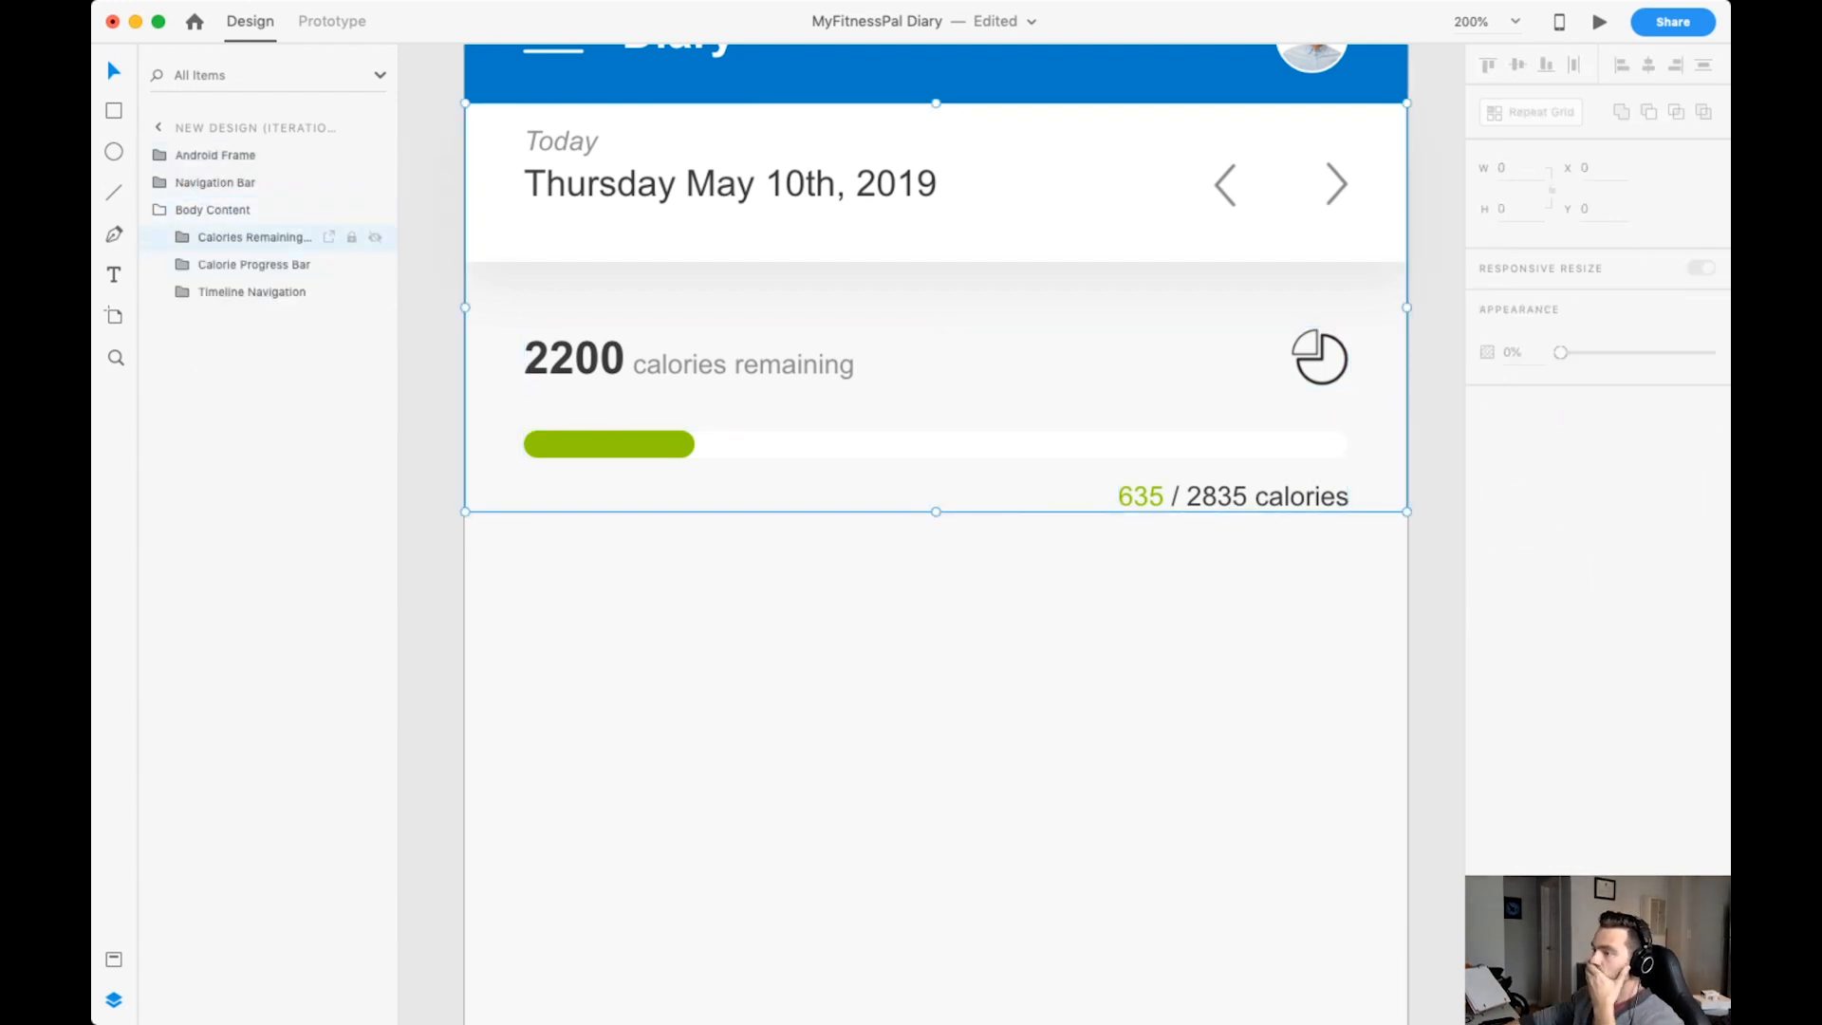
# Shorten the name of the Calories Remaining Row group to Calories Remaining.
pyautogui.click(183, 237)
pyautogui.doubleClick(251, 237)
pyautogui.press('BackSpace')
pyautogui.press('Return')
pyautogui.click(265, 292)
pyautogui.click(183, 238)
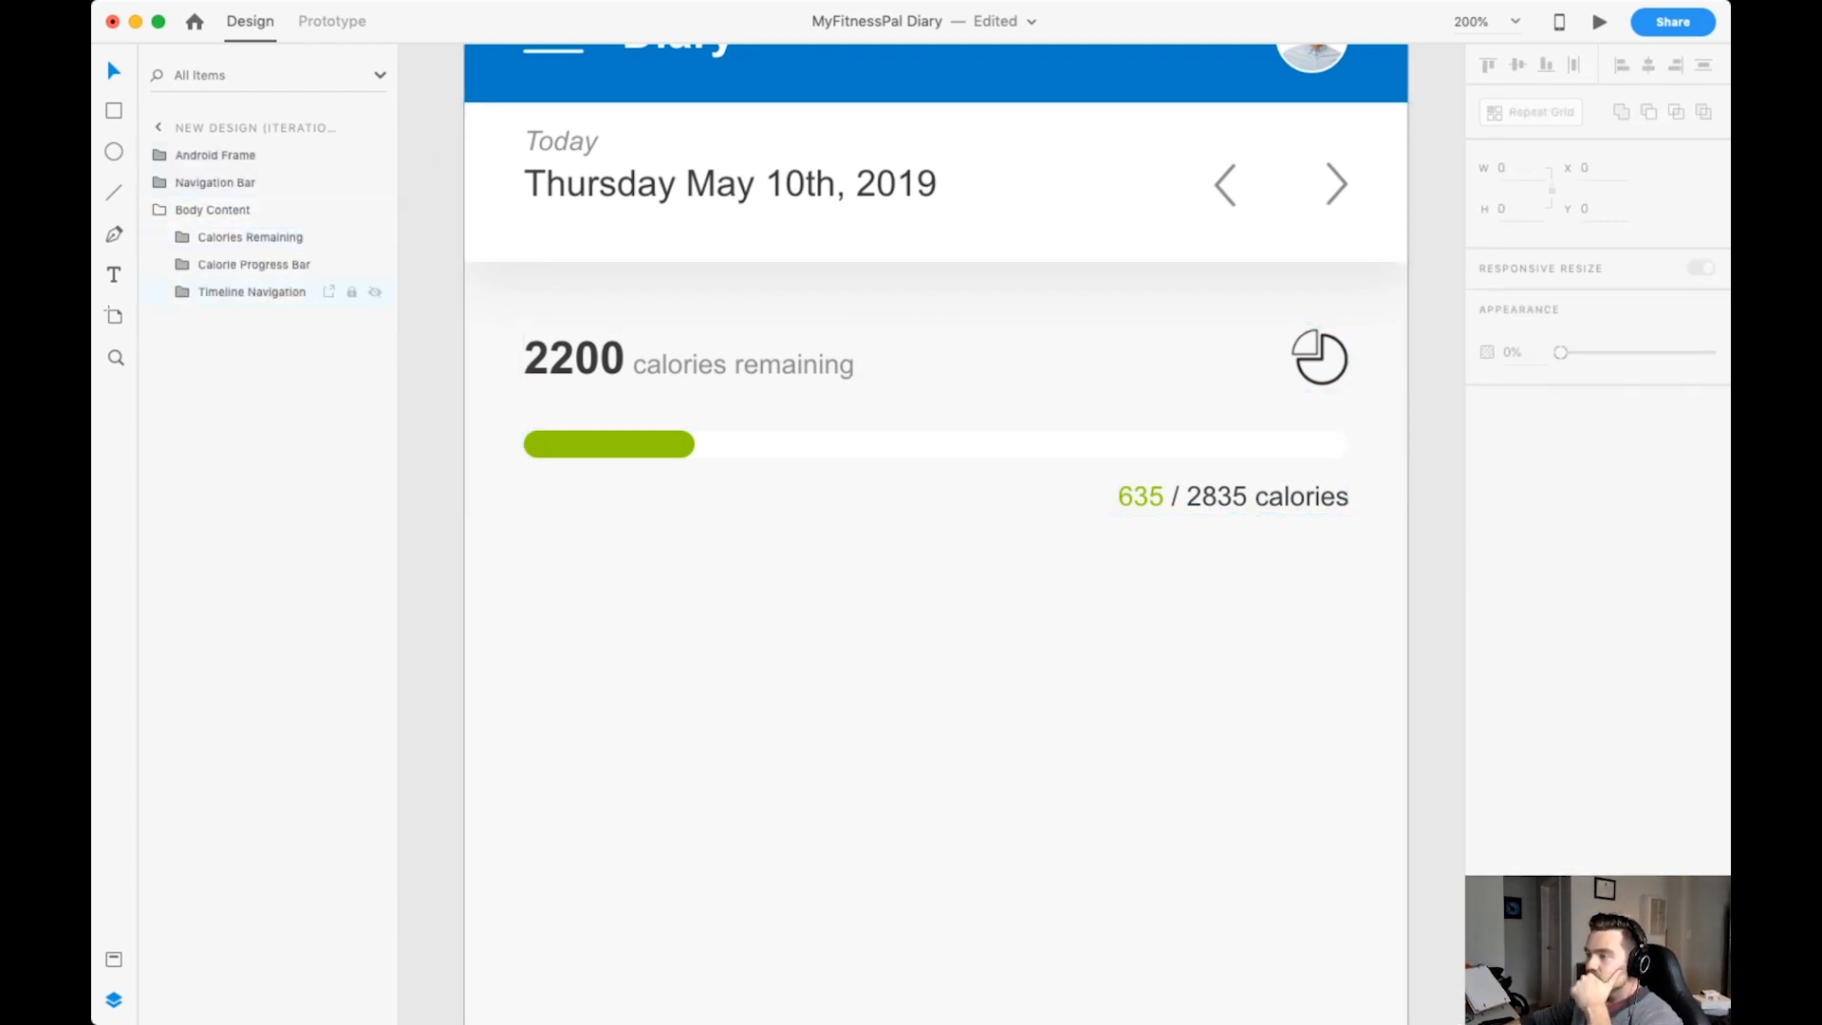
# Move Timeline Navigation out of Body Content and group it with Navigation Bar as Header.
pyautogui.moveTo(252, 292); pyautogui.dragTo(251, 196)
pyautogui.keyDown('shift'); pyautogui.click(228, 182); pyautogui.keyUp('shift')
pyautogui.press('super+g')
pyautogui.doubleClick(205, 182)
pyautogui.write('Header')
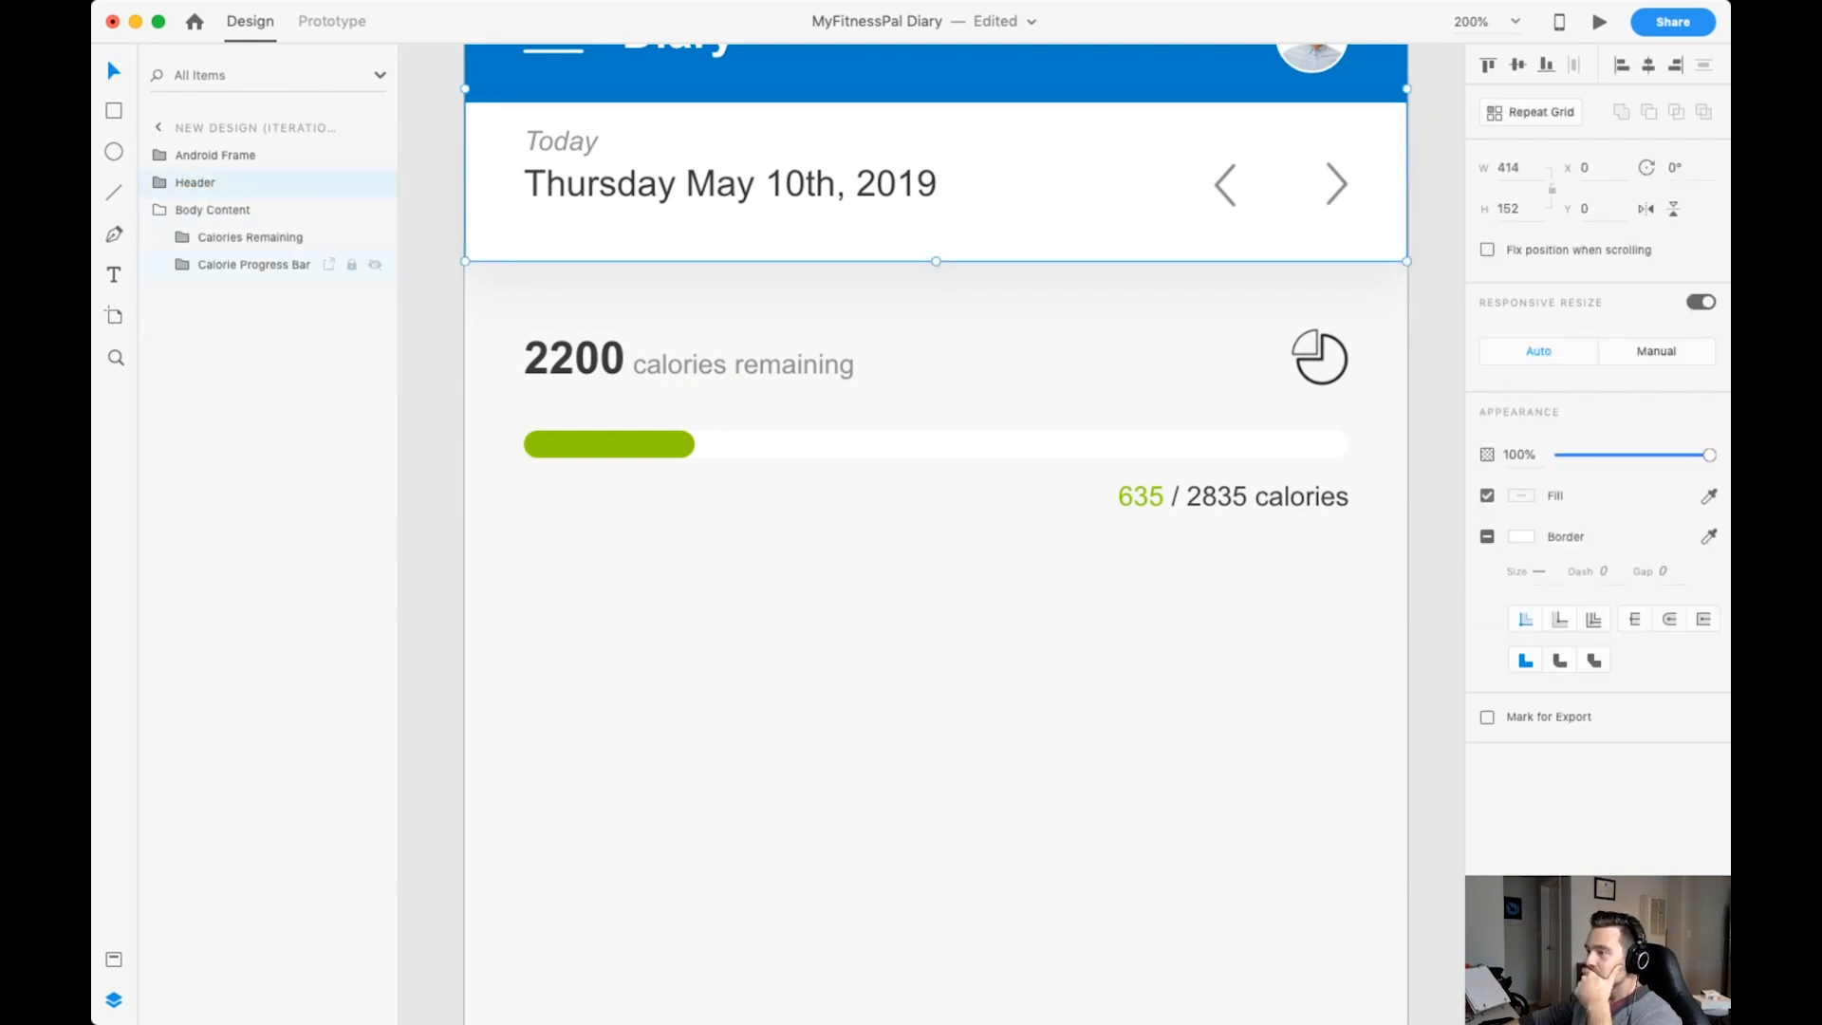
pyautogui.press('Escape')
# Add the text "Breakfast" below the calorie progress bar at the content's starting margin.
pyautogui.scroll(-2, 936, 569)
pyautogui.press('t')
pyautogui.click(589, 499)
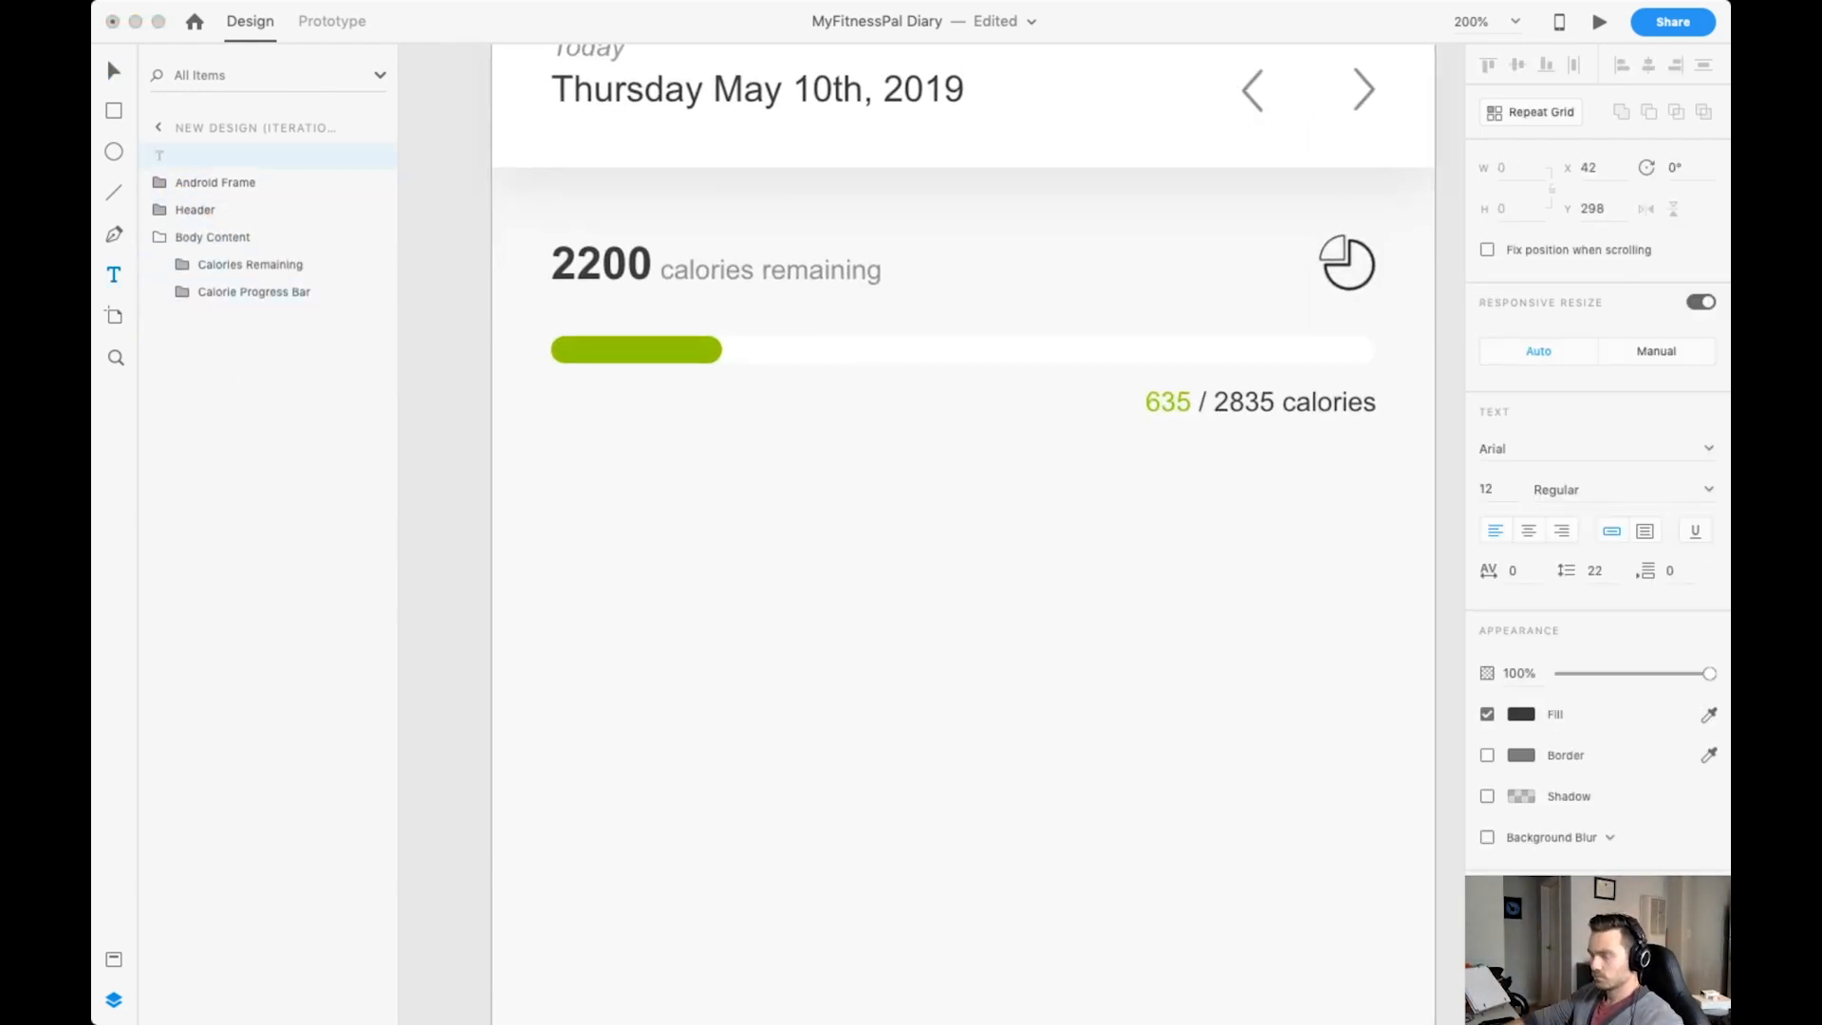
pyautogui.write('Breakfast')
pyautogui.press('Escape')
pyautogui.press('Escape')
# Draw a 362 px wide horizontal divider line beneath Breakfast, spanning the layout columns, and set its opacity to 20%.
pyautogui.moveTo(646, 490)
pyautogui.mouseDown()
pyautogui.moveTo(610, 490)
pyautogui.moveTo(1375, 519)
pyautogui.mouseUp()
pyautogui.press('l')
pyautogui.press('super+shift+apostrophe')
pyautogui.press('super+equal')
pyautogui.hscroll(-2, 932, 533)
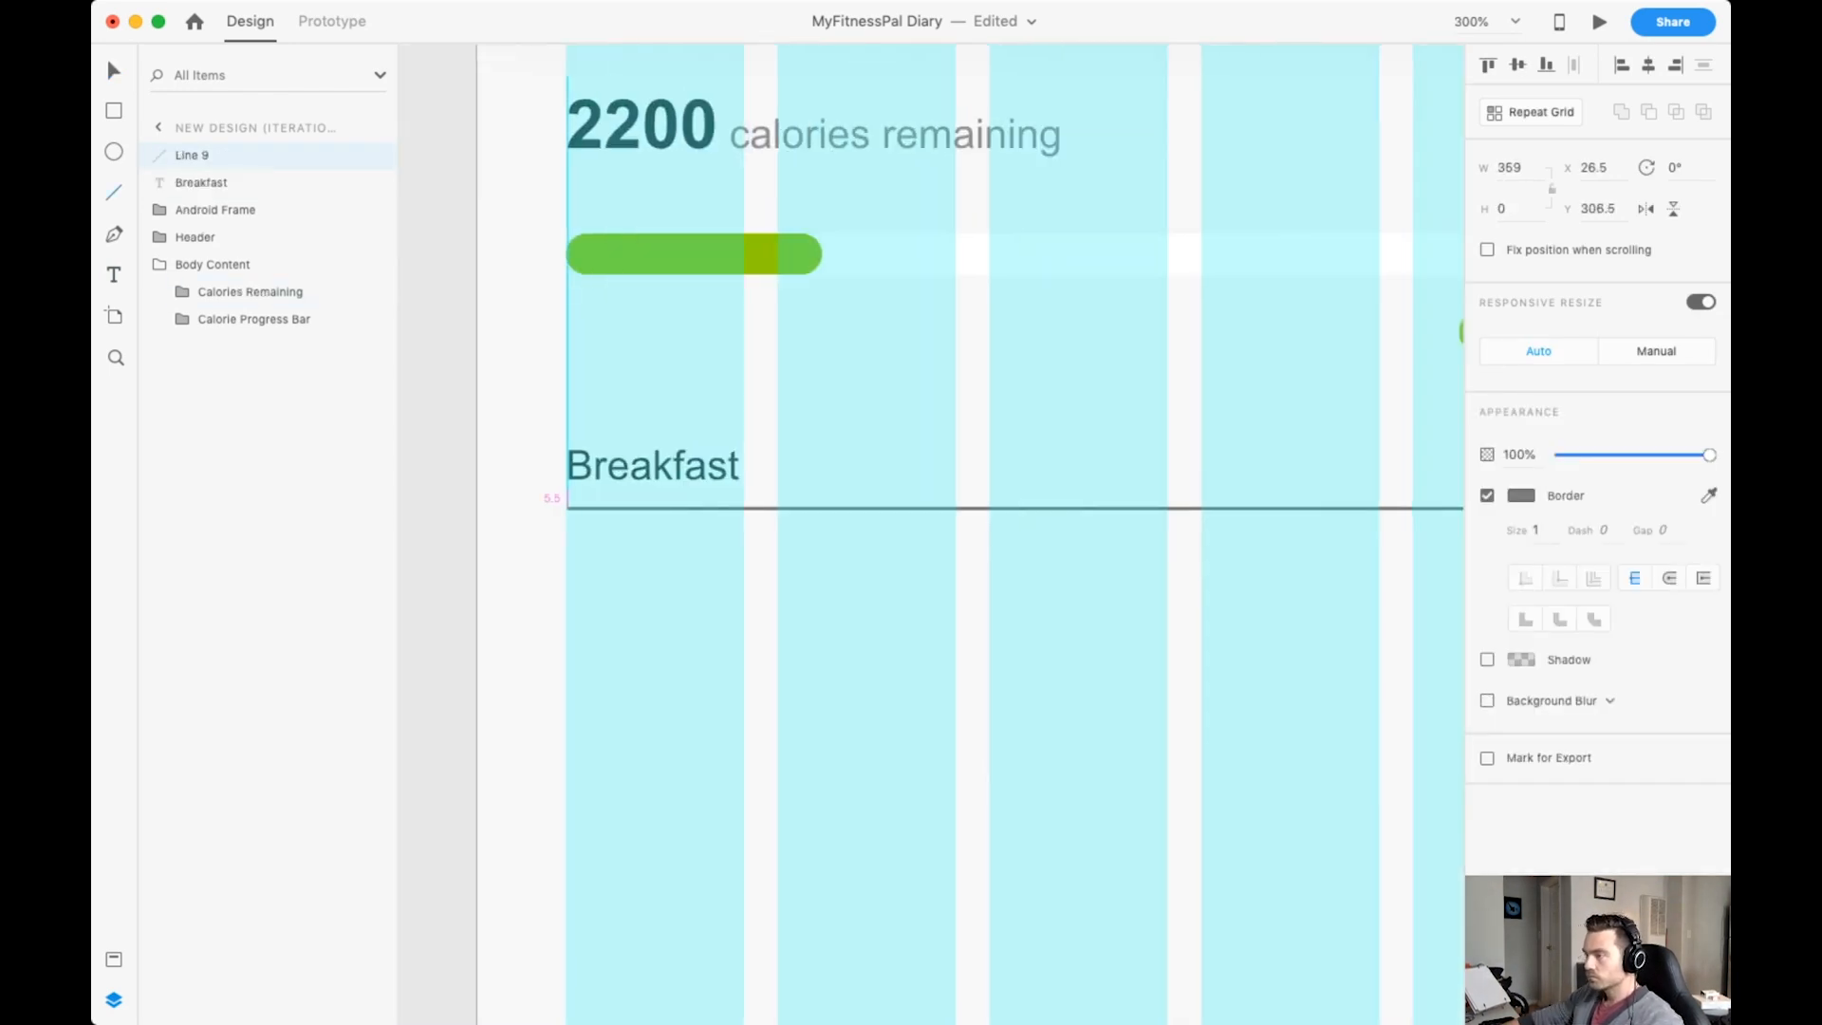
pyautogui.hscroll(5, 932, 533)
pyautogui.press('super+minus')
pyautogui.press('super+minus')
pyautogui.scroll(-1, 932, 533)
pyautogui.press('super+equal')
pyautogui.hscroll(-2, 932, 533)
pyautogui.scroll(-1, 932, 533)
pyautogui.press('2')
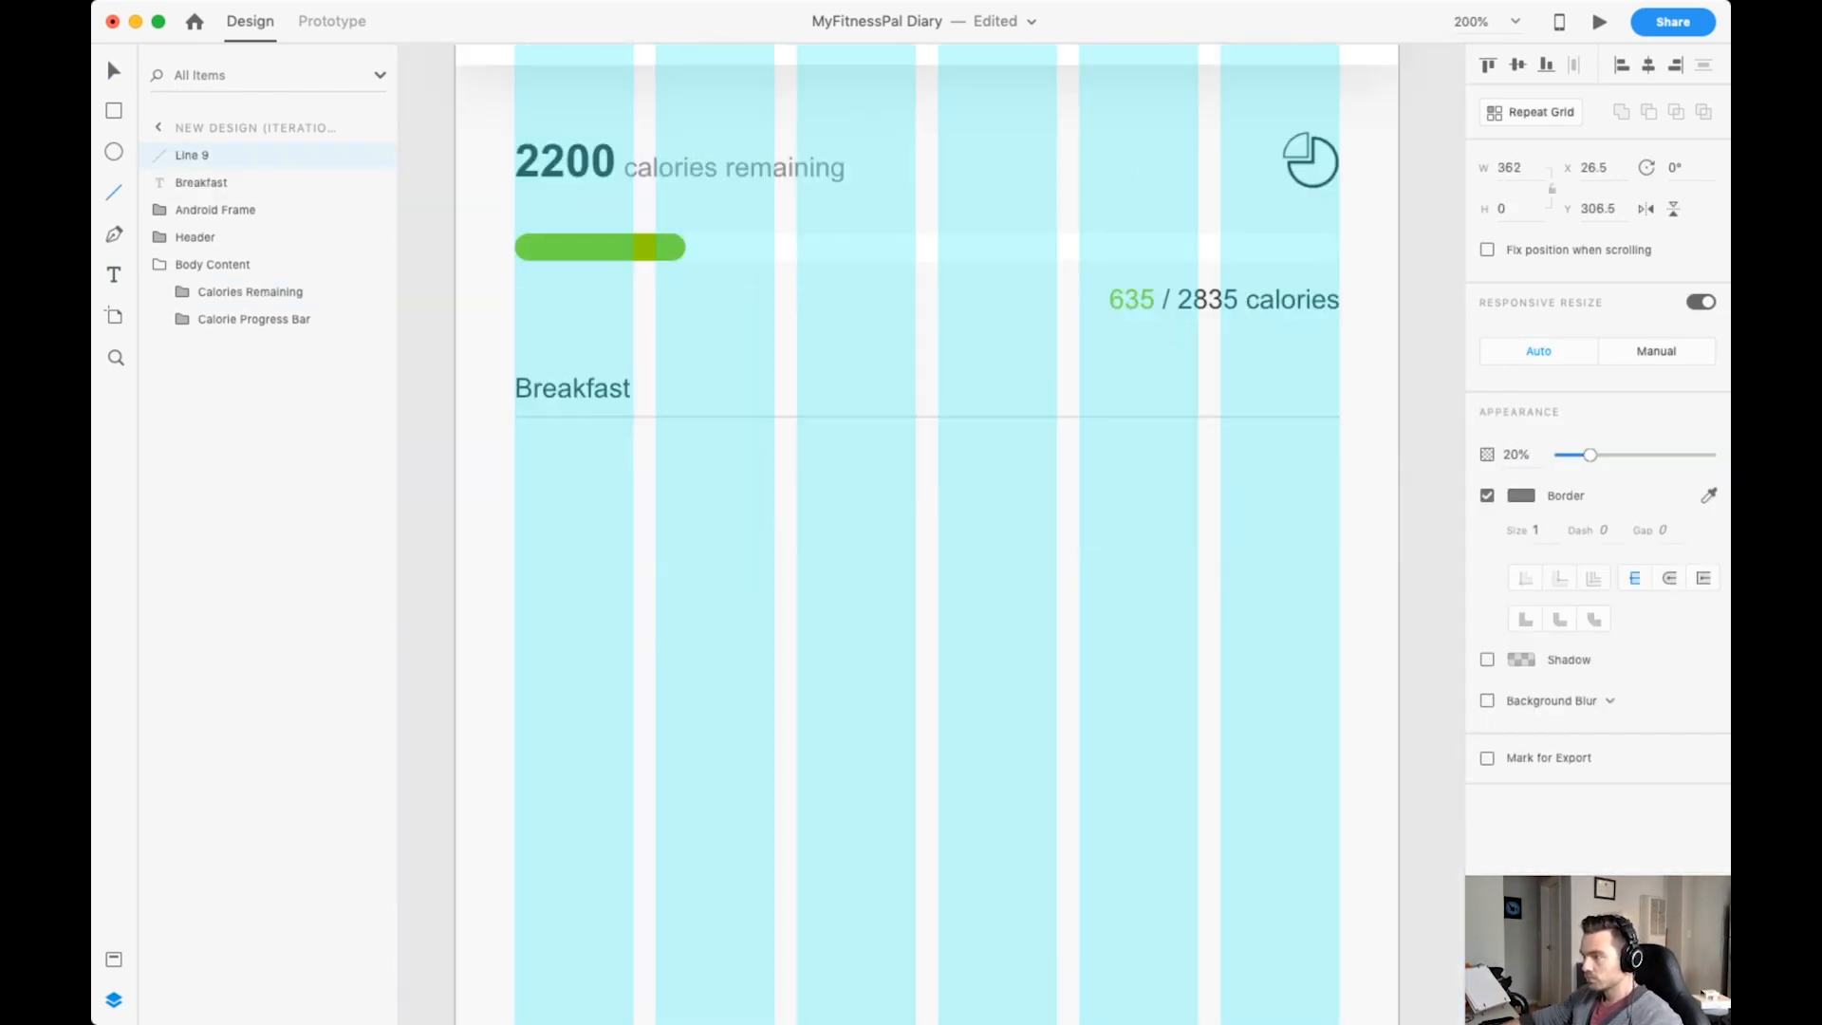
# Move the Breakfast divider line to X 25.5, Y 308.5 and hide the layout grid.
pyautogui.press('Escape')
pyautogui.press('Escape')
pyautogui.click(579, 417)
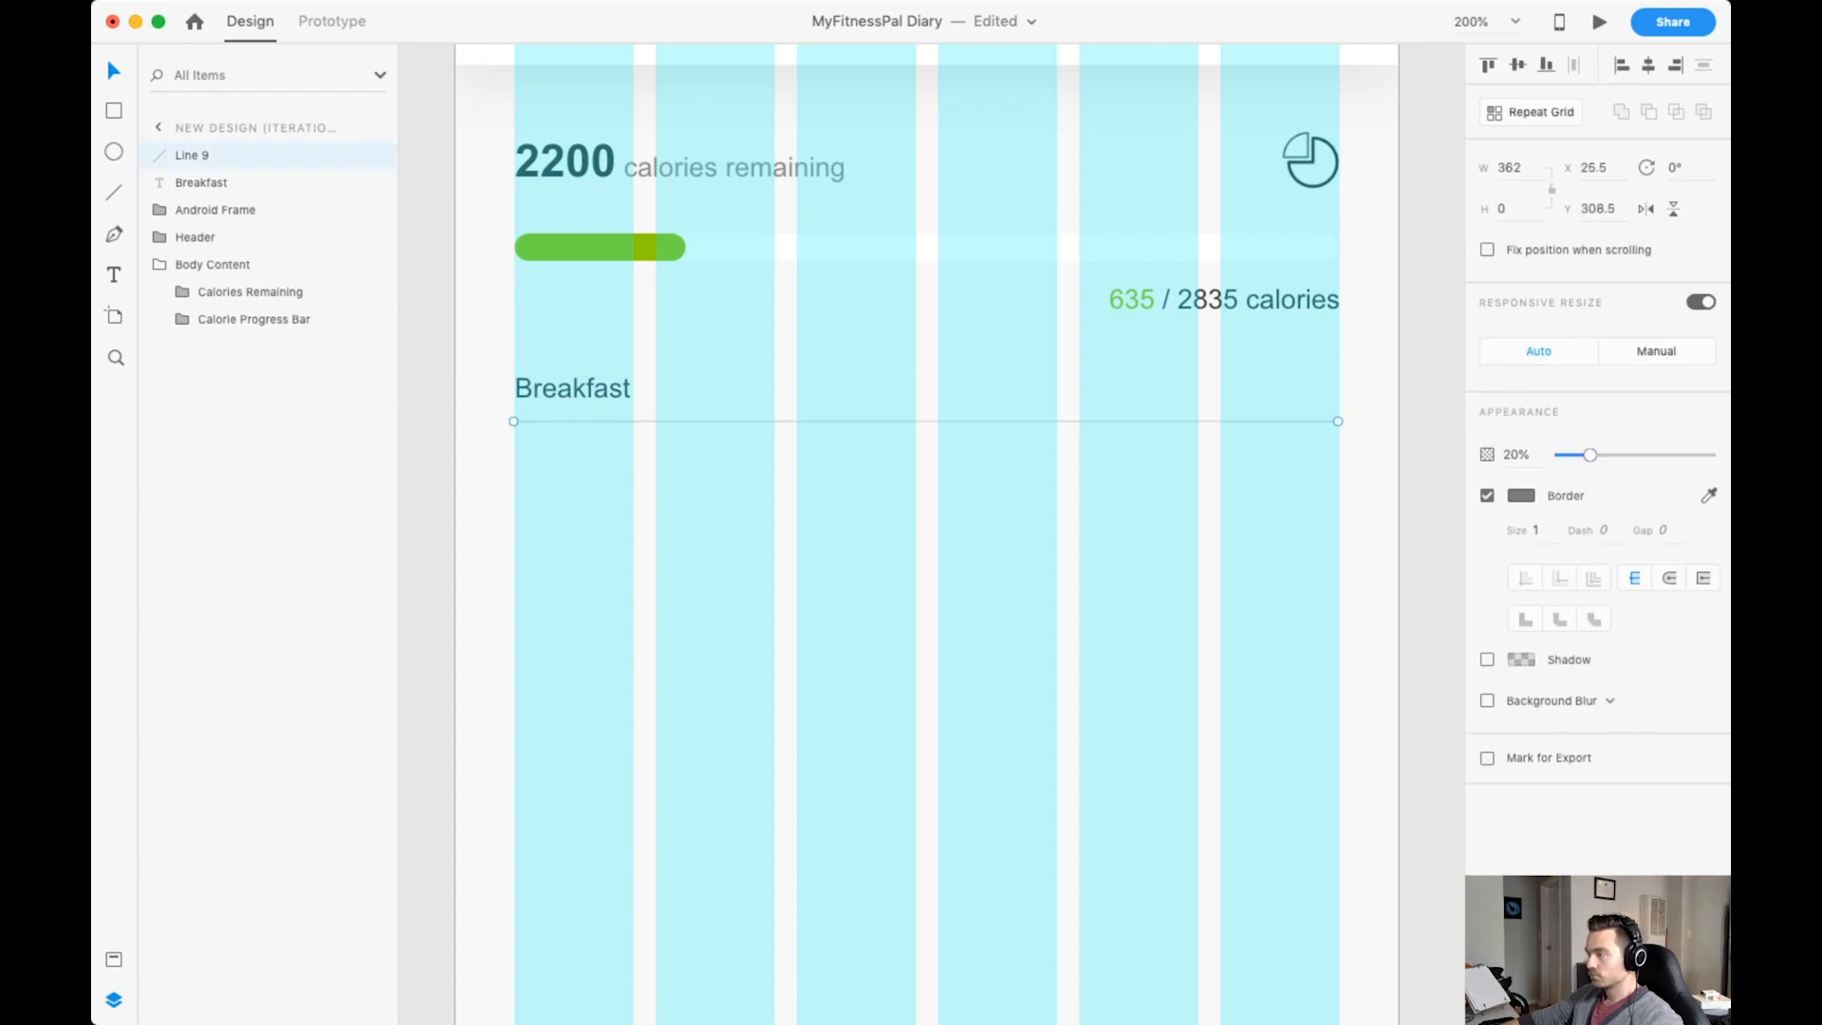
pyautogui.press('super+shift+apostrophe')
pyautogui.scroll(1, 582, 446)
# Duplicate the Breakfast label to the opposite end of its row, above the divider line.
pyautogui.keyDown('shift'); pyautogui.click(582, 445); pyautogui.keyUp('shift')
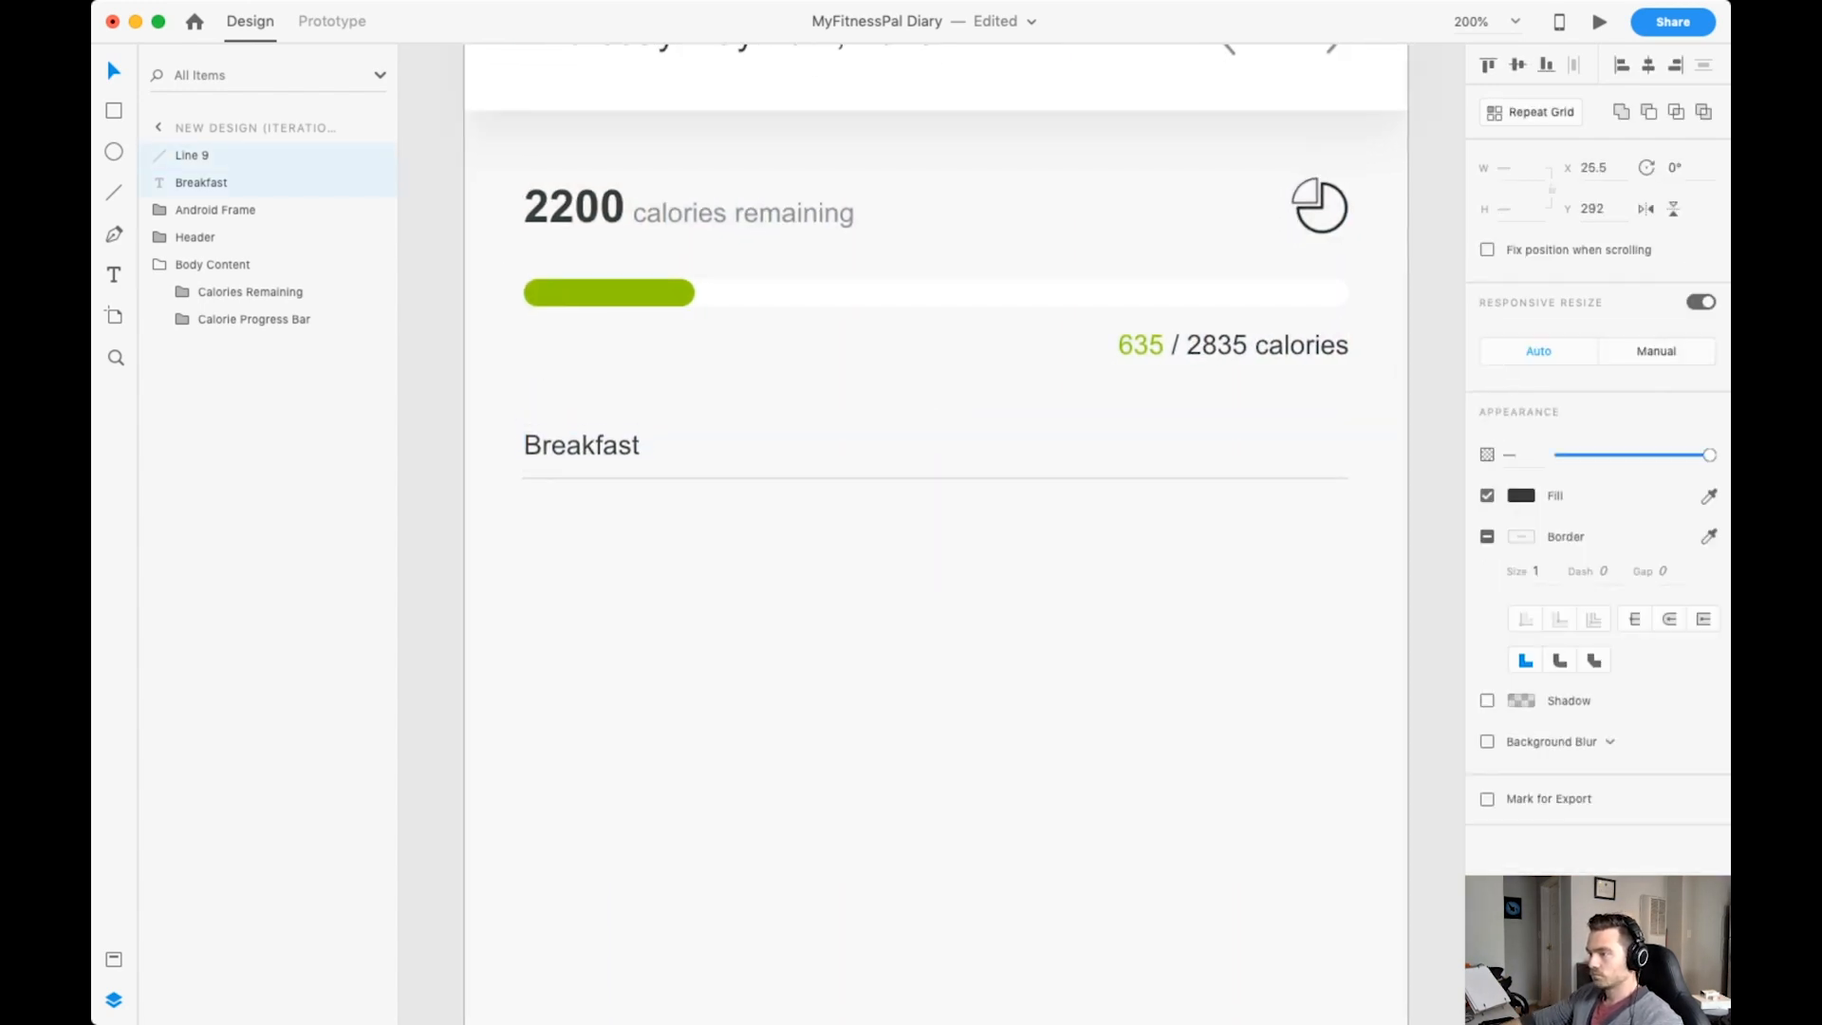
pyautogui.click(582, 445)
pyautogui.keyDown('alt'); pyautogui.moveTo(582, 445); pyautogui.dragTo(1288, 445); pyautogui.keyUp('alt')
# Replace the duplicated label with "635 calories", with 635 in bold, and align it to the divider line's far end.
pyautogui.doubleClick(1287, 445)
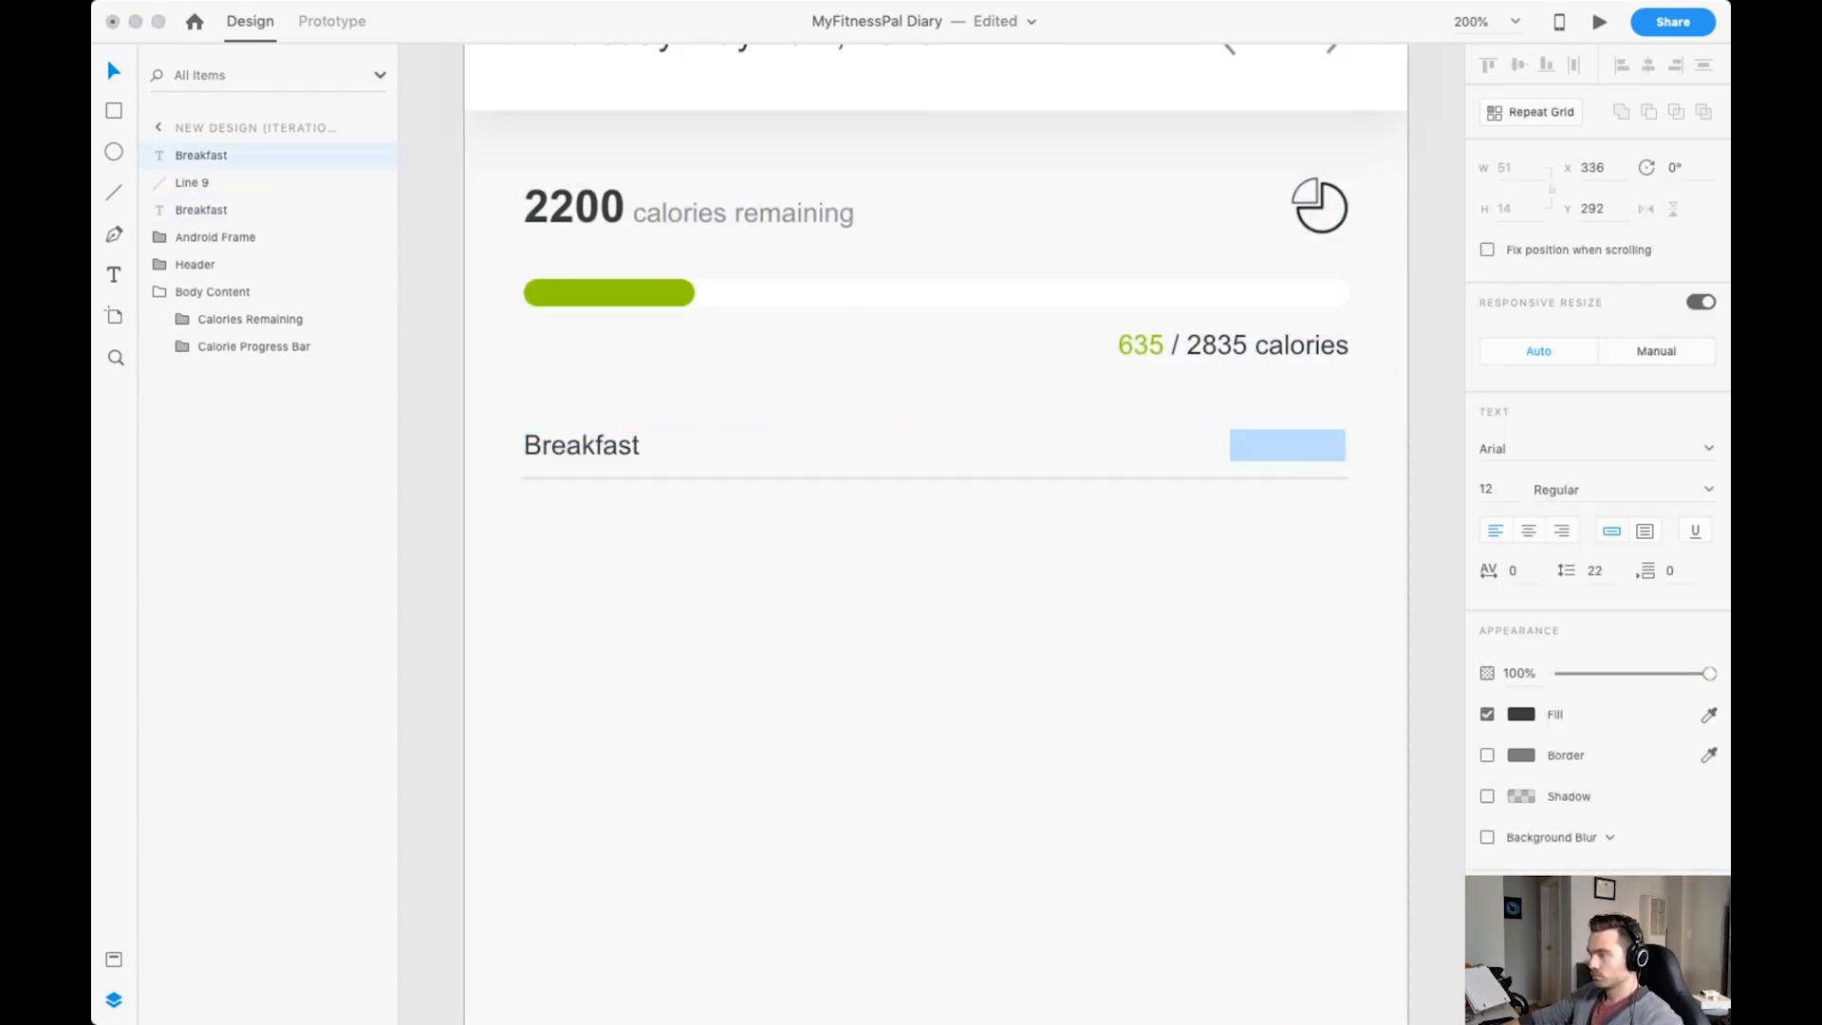
pyautogui.press('super+minus')
pyautogui.press('super+minus')
pyautogui.press('super+minus')
pyautogui.scroll(5, 932, 533)
pyautogui.scroll(-5, 932, 533)
pyautogui.press('super+equal')
pyautogui.press('super+equal')
pyautogui.press('super+equal')
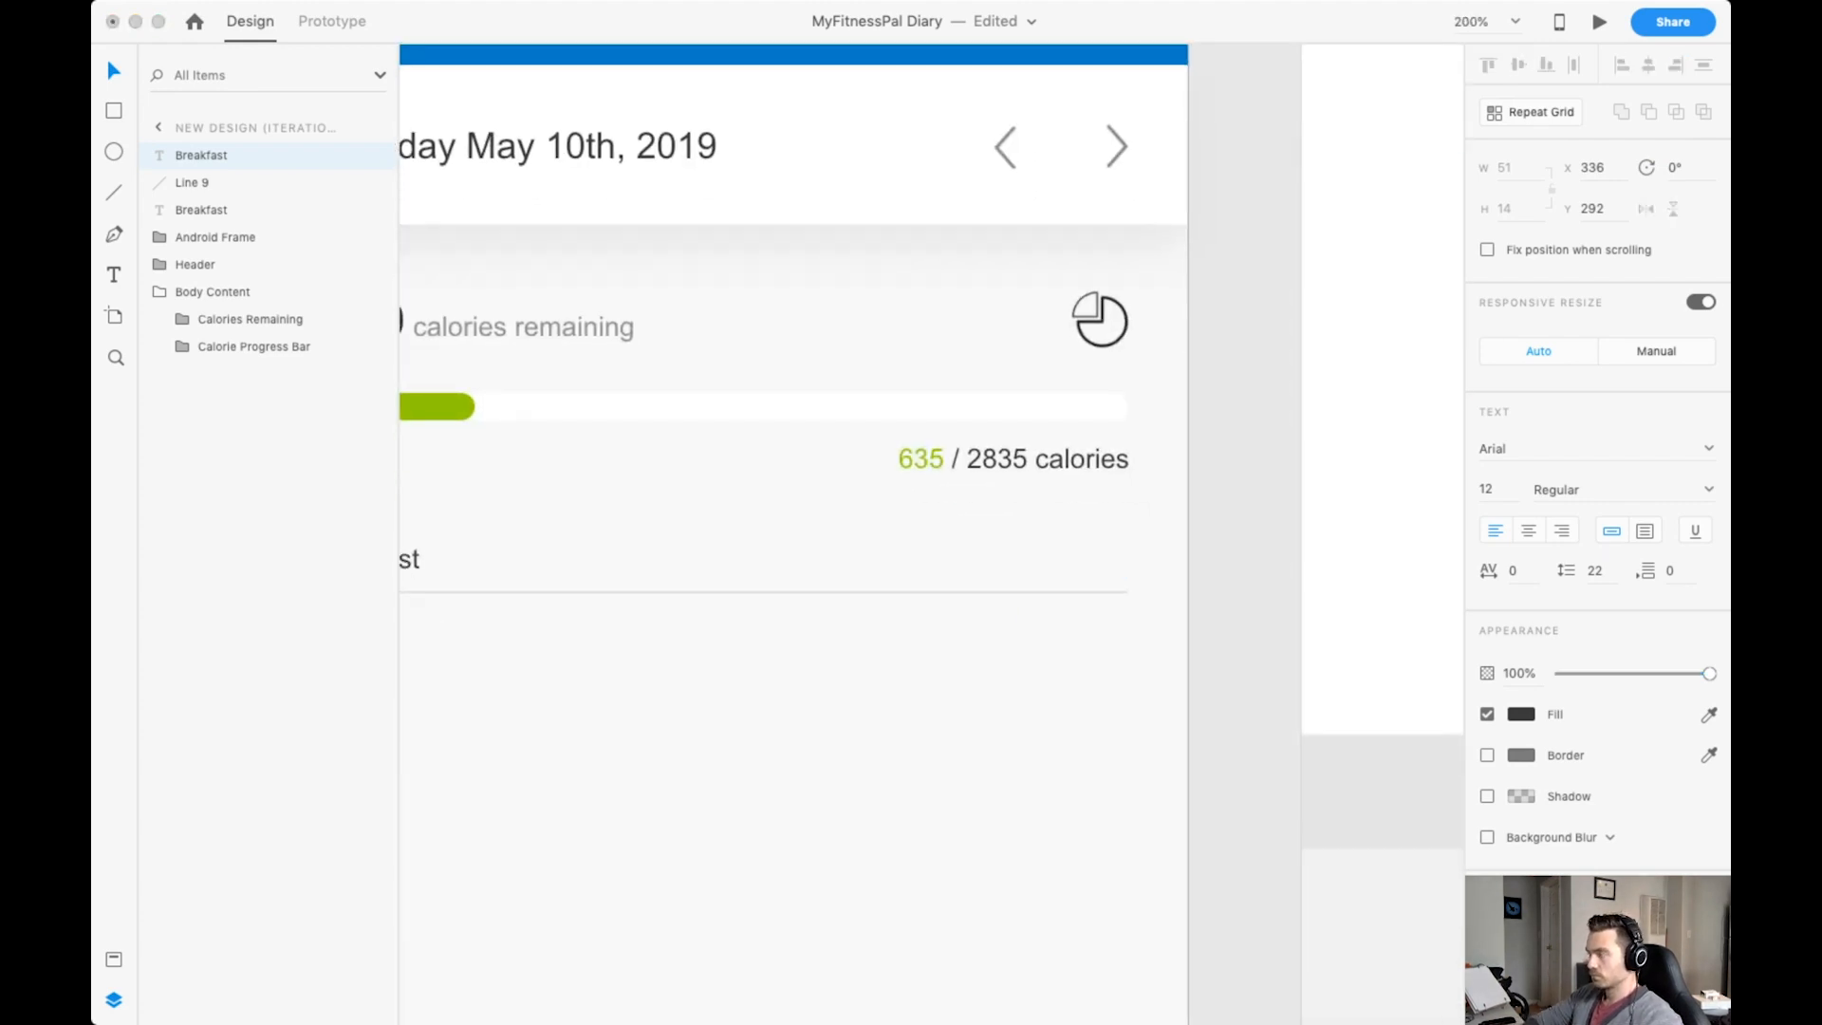
pyautogui.write('635 Calories')
pyautogui.press('Escape')
pyautogui.moveTo(1087, 558); pyautogui.dragTo(1057, 554)
pyautogui.press('Escape')
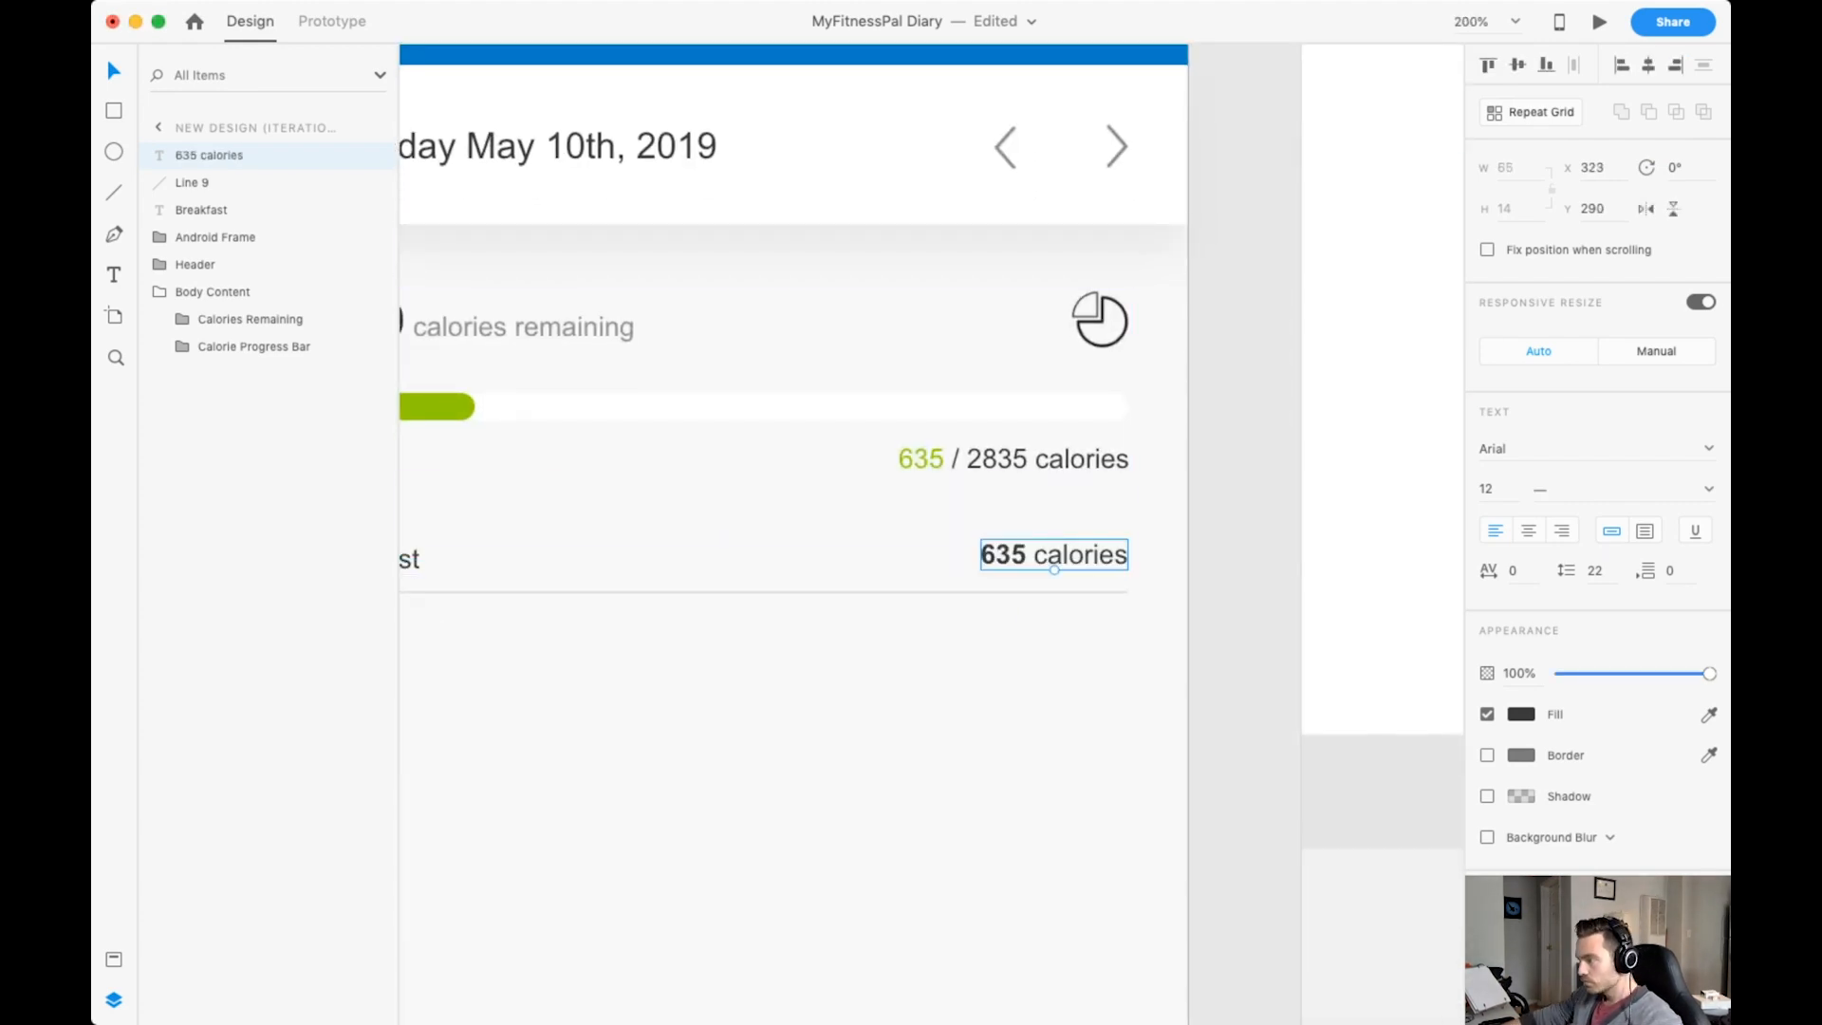
# Show the layout grid and lower the 635 calories text to Y 292, level with Breakfast.
pyautogui.click(1055, 592)
pyautogui.press('super+shift+apostrophe')
pyautogui.click(1056, 556)
pyautogui.hscroll(-2, 1055, 569)
pyautogui.scroll(-1, 1056, 569)
pyautogui.press('Down')
pyautogui.press('Down')
# Group the Breakfast and 635 calories texts, and group them with the divider line as Section Title.
pyautogui.keyDown('shift'); pyautogui.click(570, 471); pyautogui.keyUp('shift')
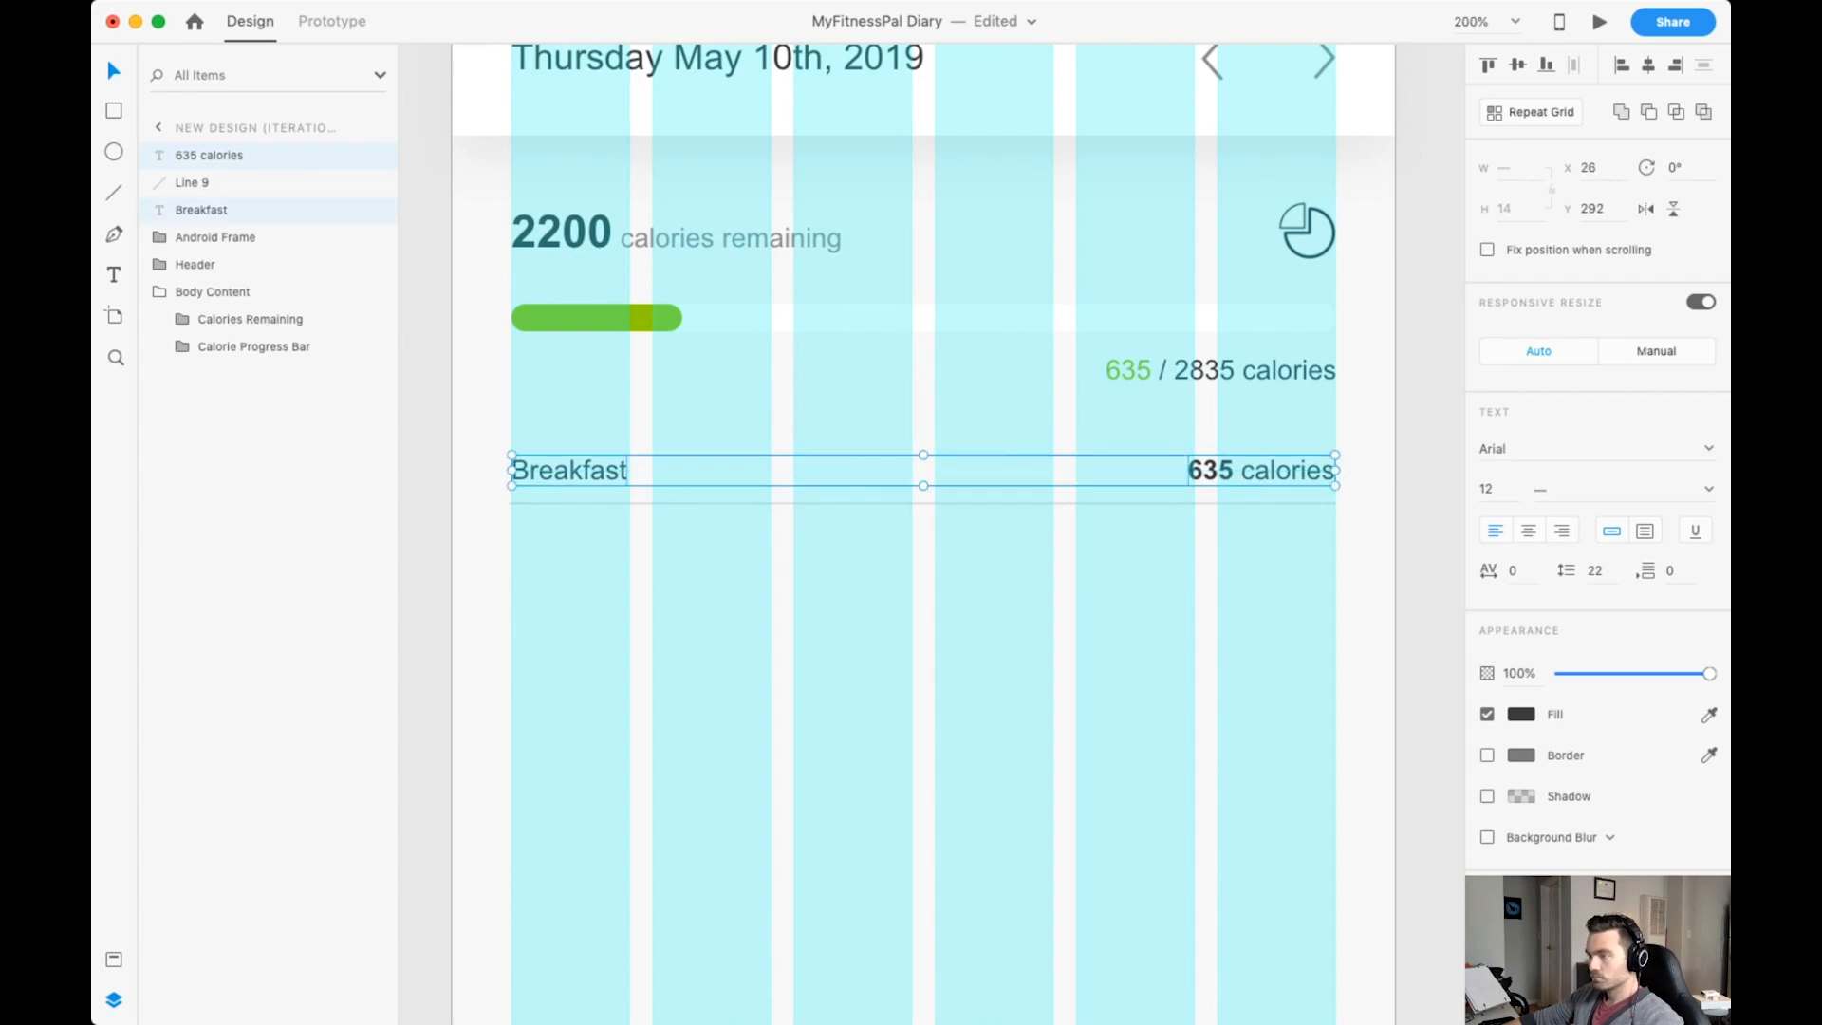
pyautogui.press('super+g')
pyautogui.keyDown('shift'); pyautogui.click(923, 503); pyautogui.keyUp('shift')
pyautogui.press('super+g')
pyautogui.doubleClick(197, 154)
pyautogui.write('Title ')
pyautogui.write('e')
pyautogui.press('Return')
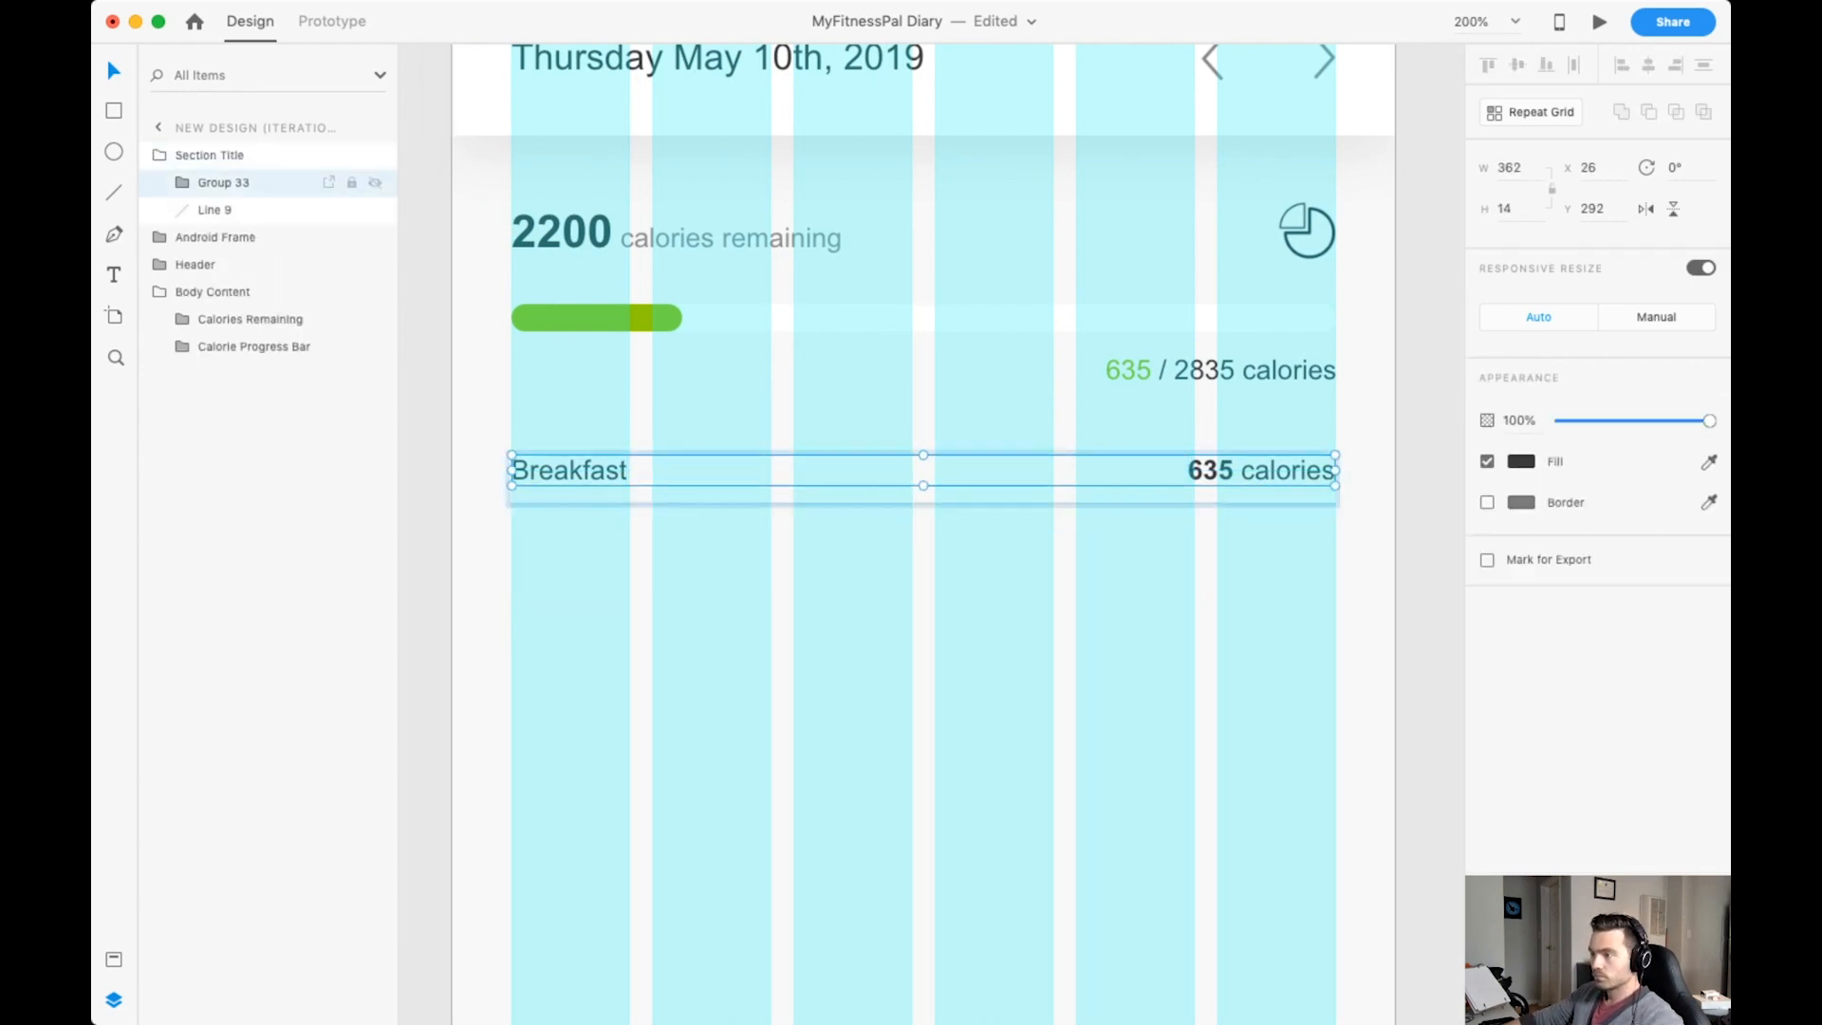
# Move the Section Title group into Body Content, below Calorie Progress Bar.
pyautogui.press('super+minus')
pyautogui.moveTo(209, 154); pyautogui.dragTo(228, 303)
pyautogui.scroll(-1, 931, 533)
pyautogui.press('super+plus')
pyautogui.scroll(3, 931, 533)
pyautogui.scroll(-3, 930, 534)
pyautogui.hscroll(-1, 931, 534)
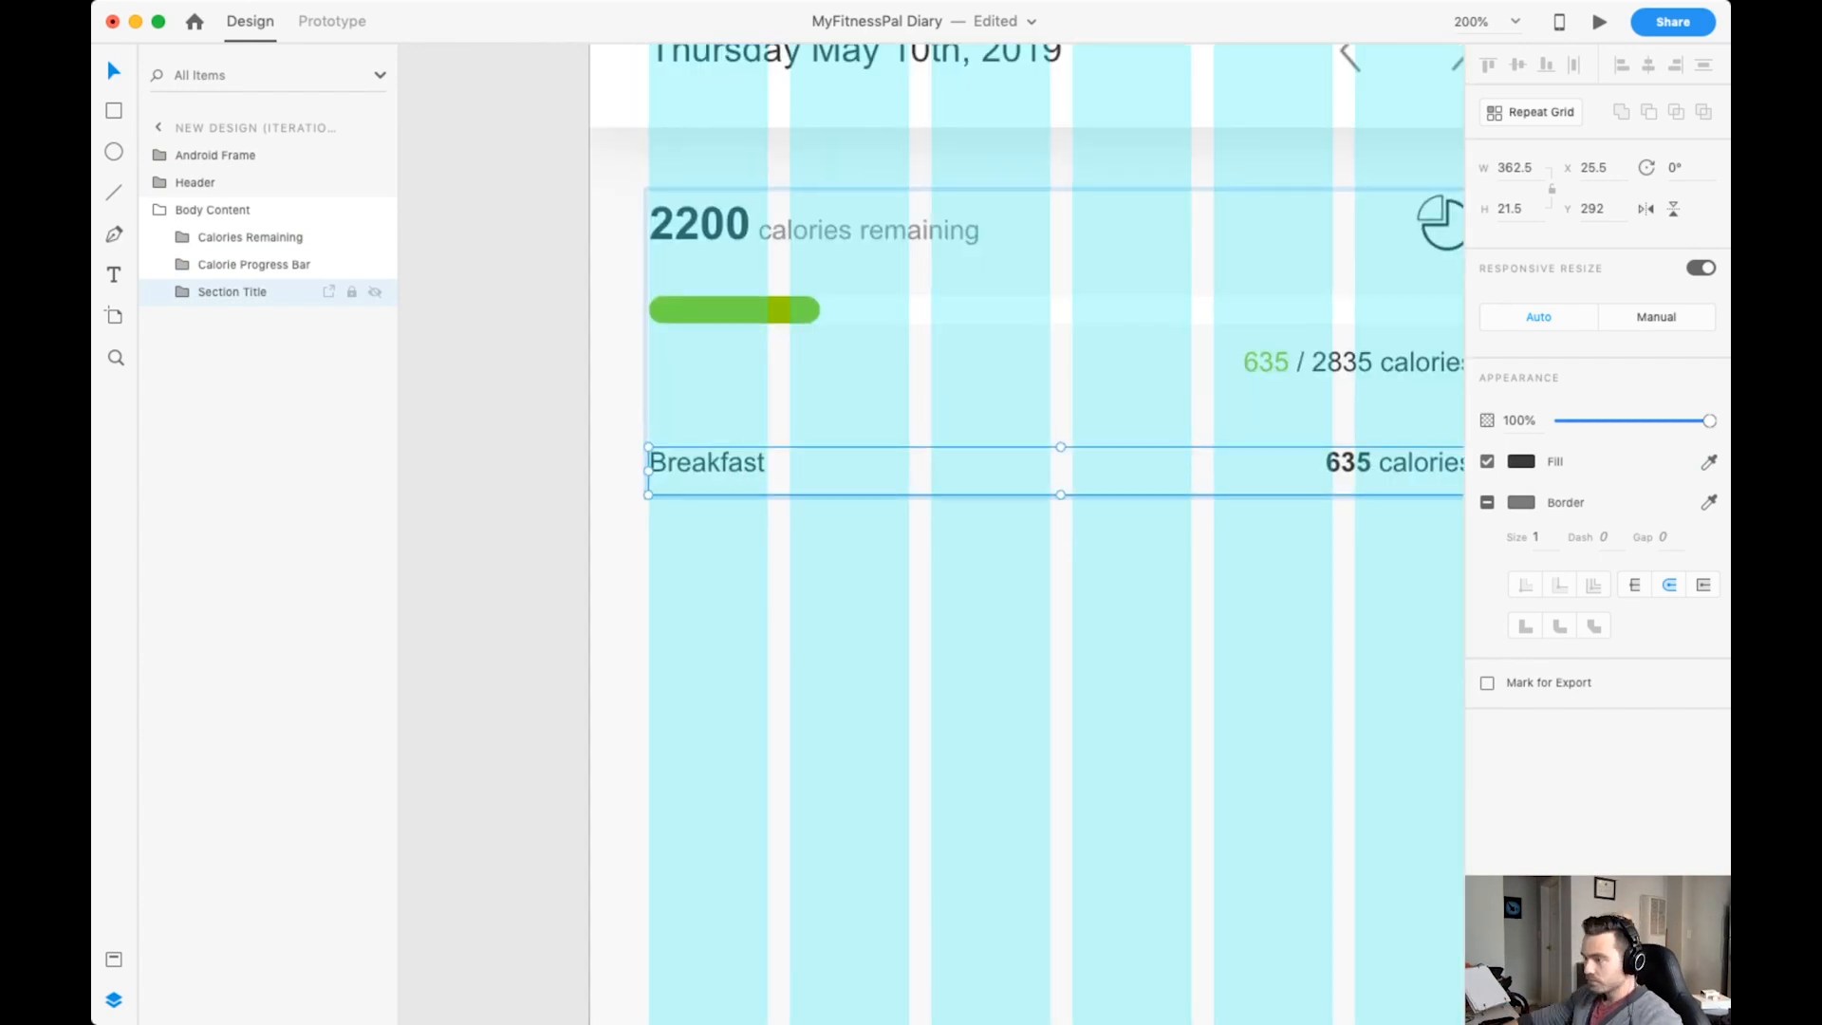
# Add a two-line text reading "Scrambled Egg" and "2.0 Large" below the Breakfast divider line.
pyautogui.press('t')
pyautogui.click(661, 533)
pyautogui.write('Scrambled Egg 2.0 Large')
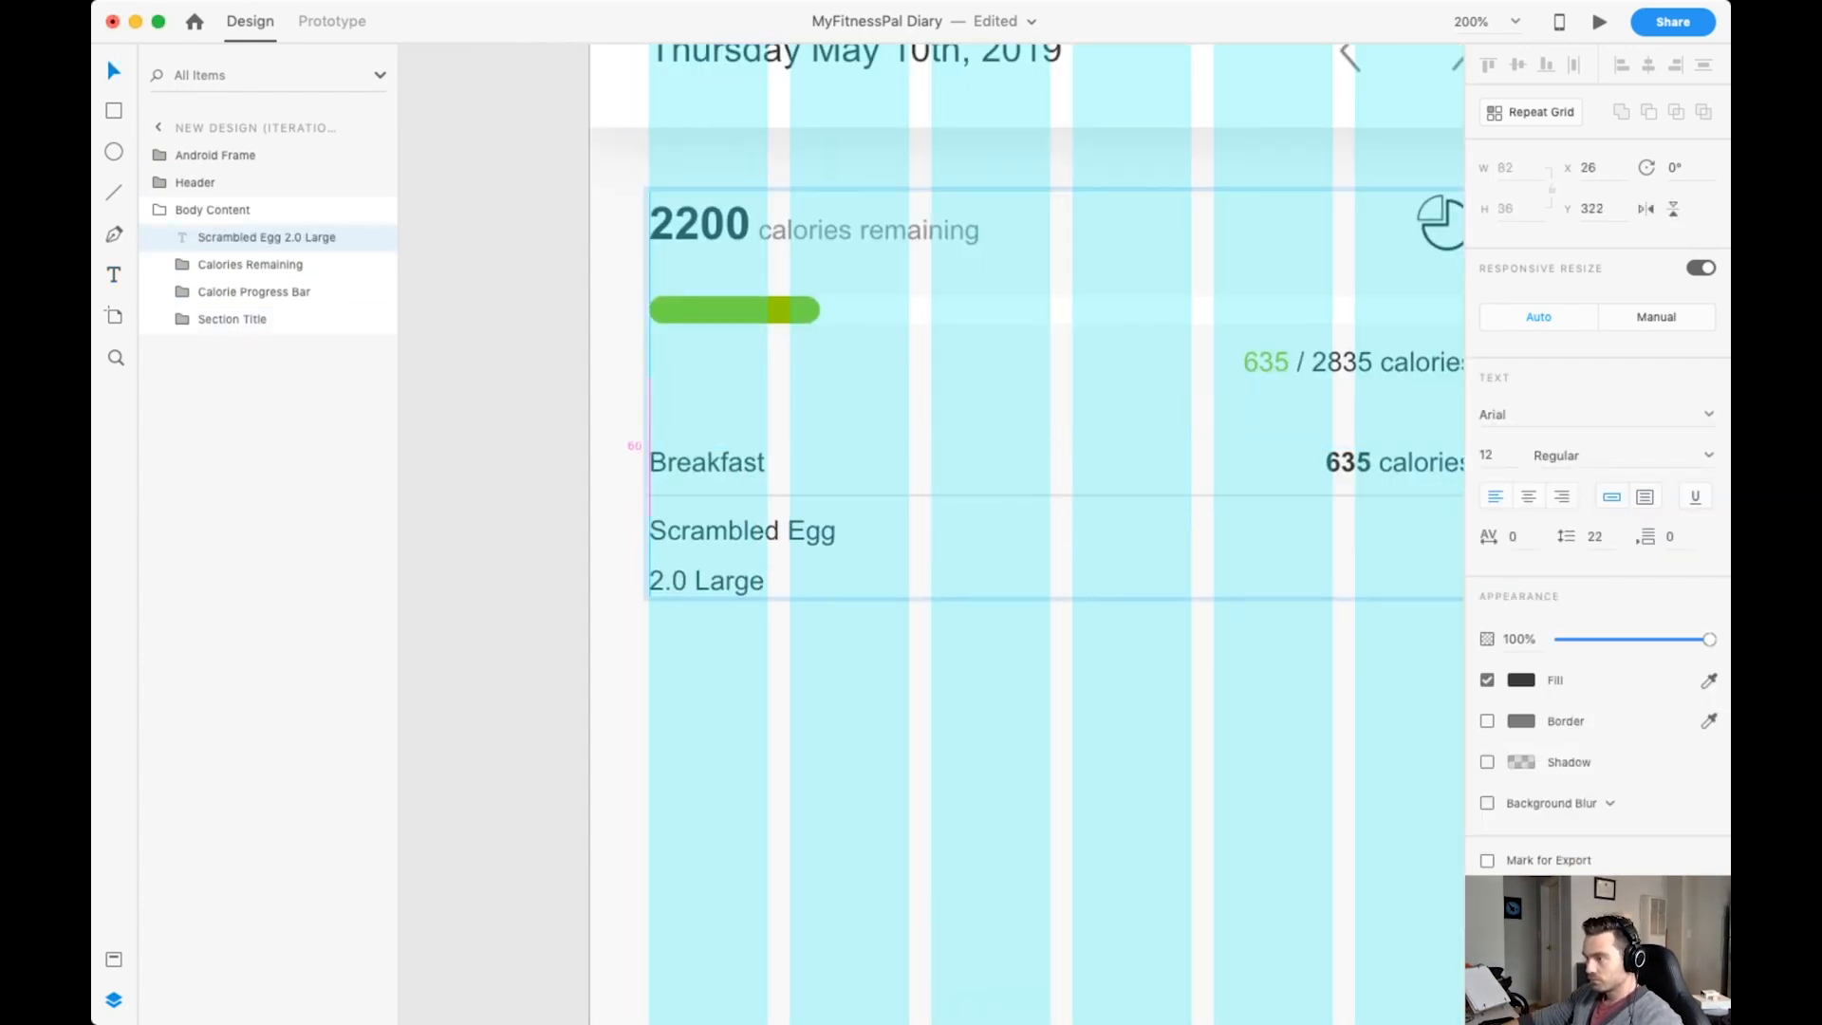
pyautogui.press('Escape')
# Colour the 2.0 Large line Faded Black, set the text's line spacing to 18 and hide the layout grid.
pyautogui.click(114, 959)
pyautogui.doubleClick(728, 608)
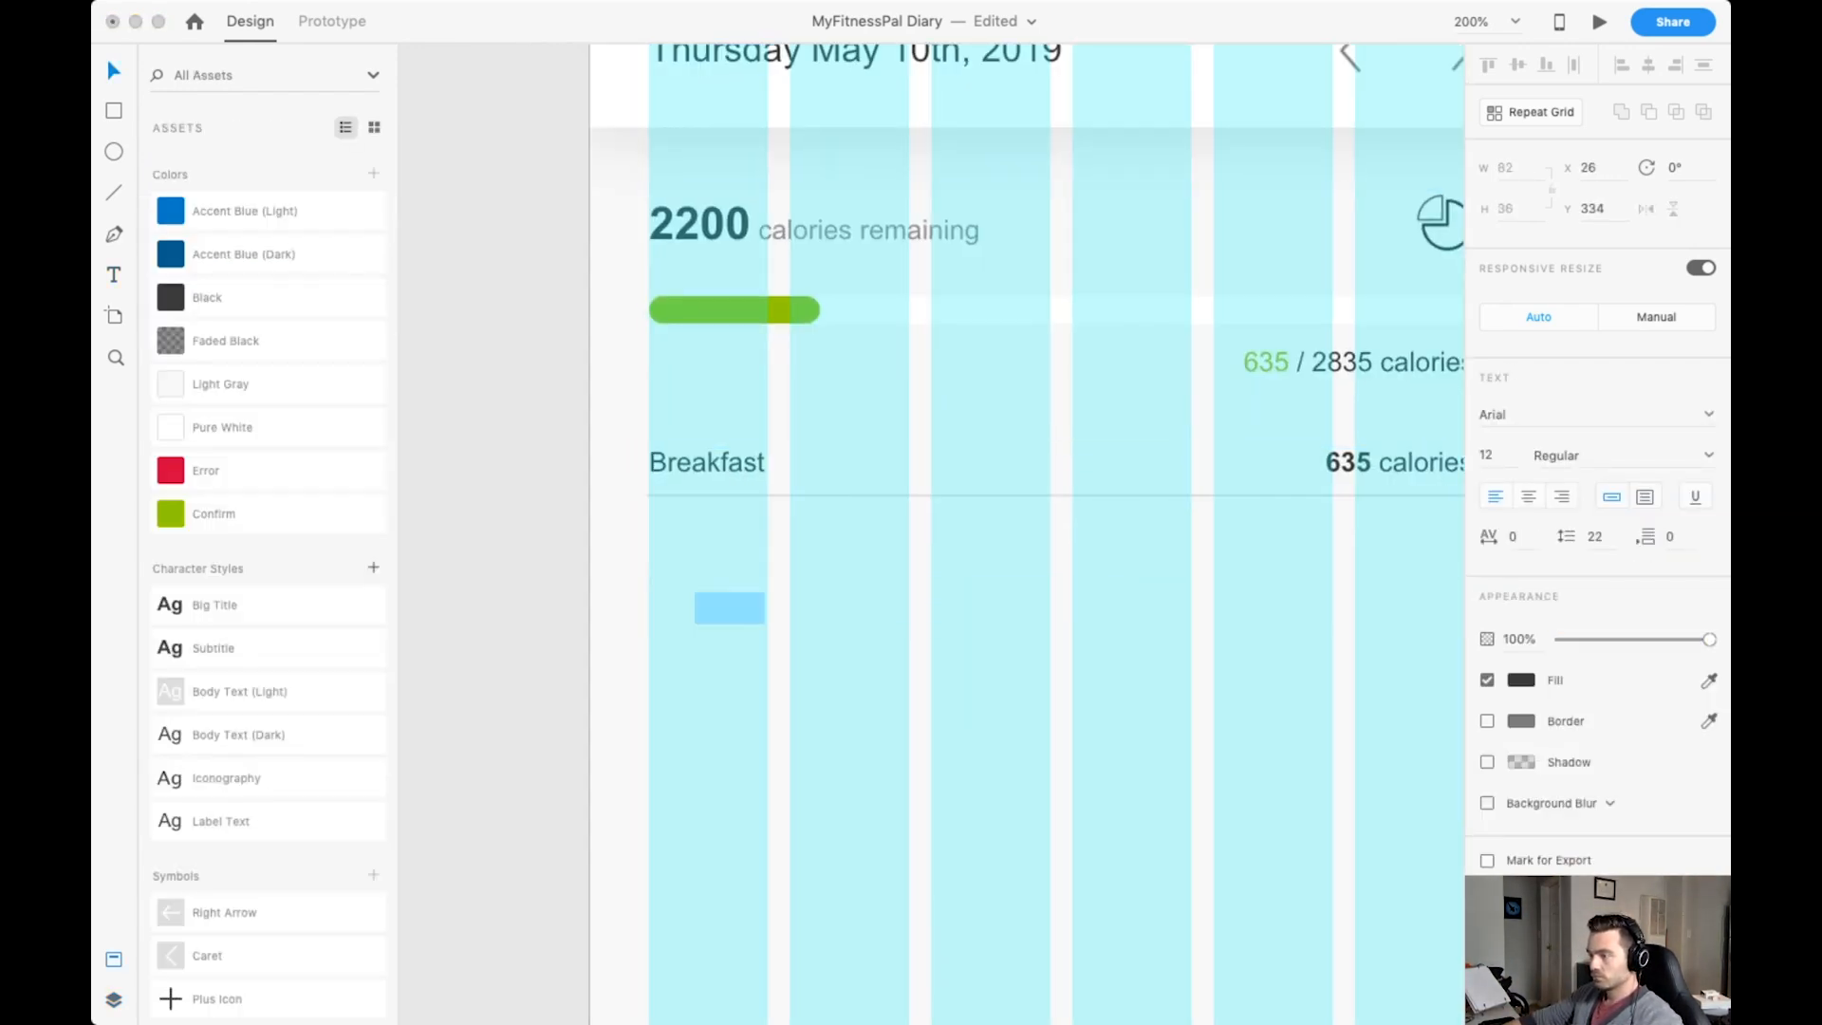
pyautogui.click(226, 341)
pyautogui.press('super+shift+apostrophe')
pyautogui.scroll(-1, 1025, 532)
pyautogui.press('super+a')
pyautogui.click(1595, 537)
pyautogui.write('18')
pyautogui.press('Return')
pyautogui.press('Escape')
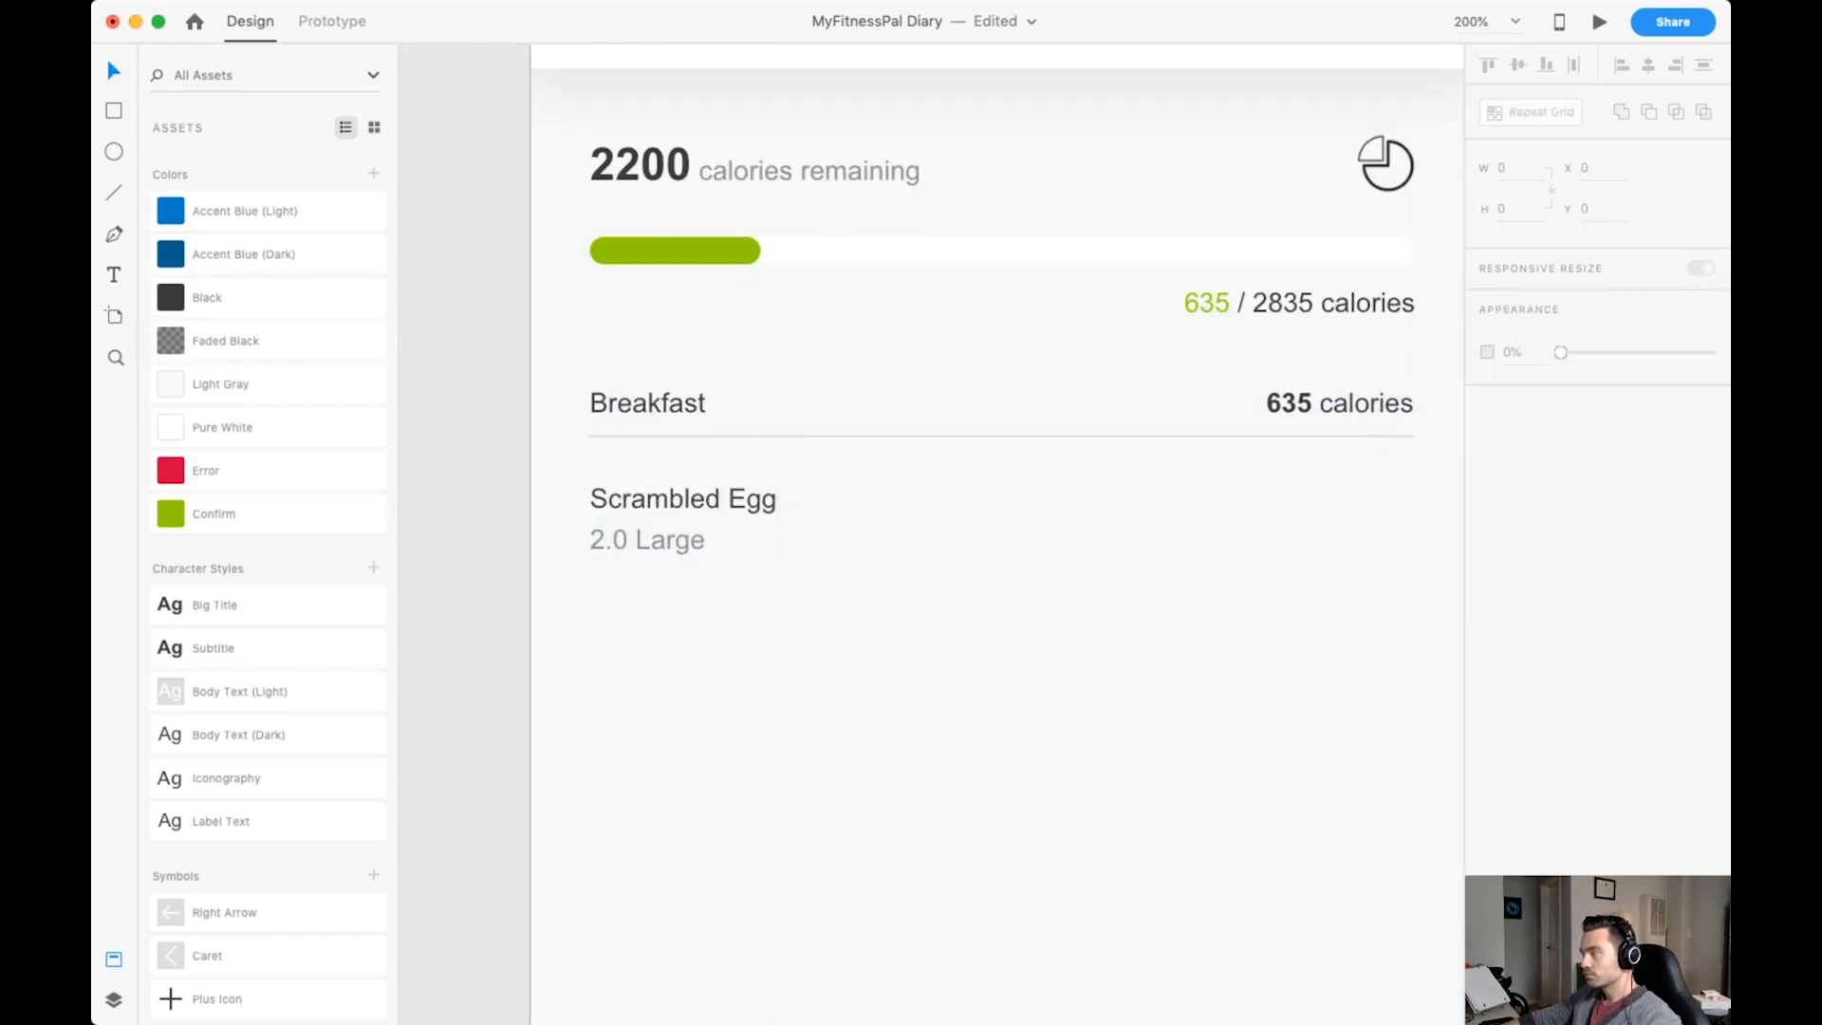
# Duplicate the Scrambled Egg text across its row and replace the copy's content with 187.
pyautogui.click(682, 500)
pyautogui.doubleClick(683, 500)
pyautogui.press('Escape')
pyautogui.moveTo(682, 508); pyautogui.dragTo(1325, 507)
pyautogui.doubleClick(1325, 508)
pyautogui.write('187')
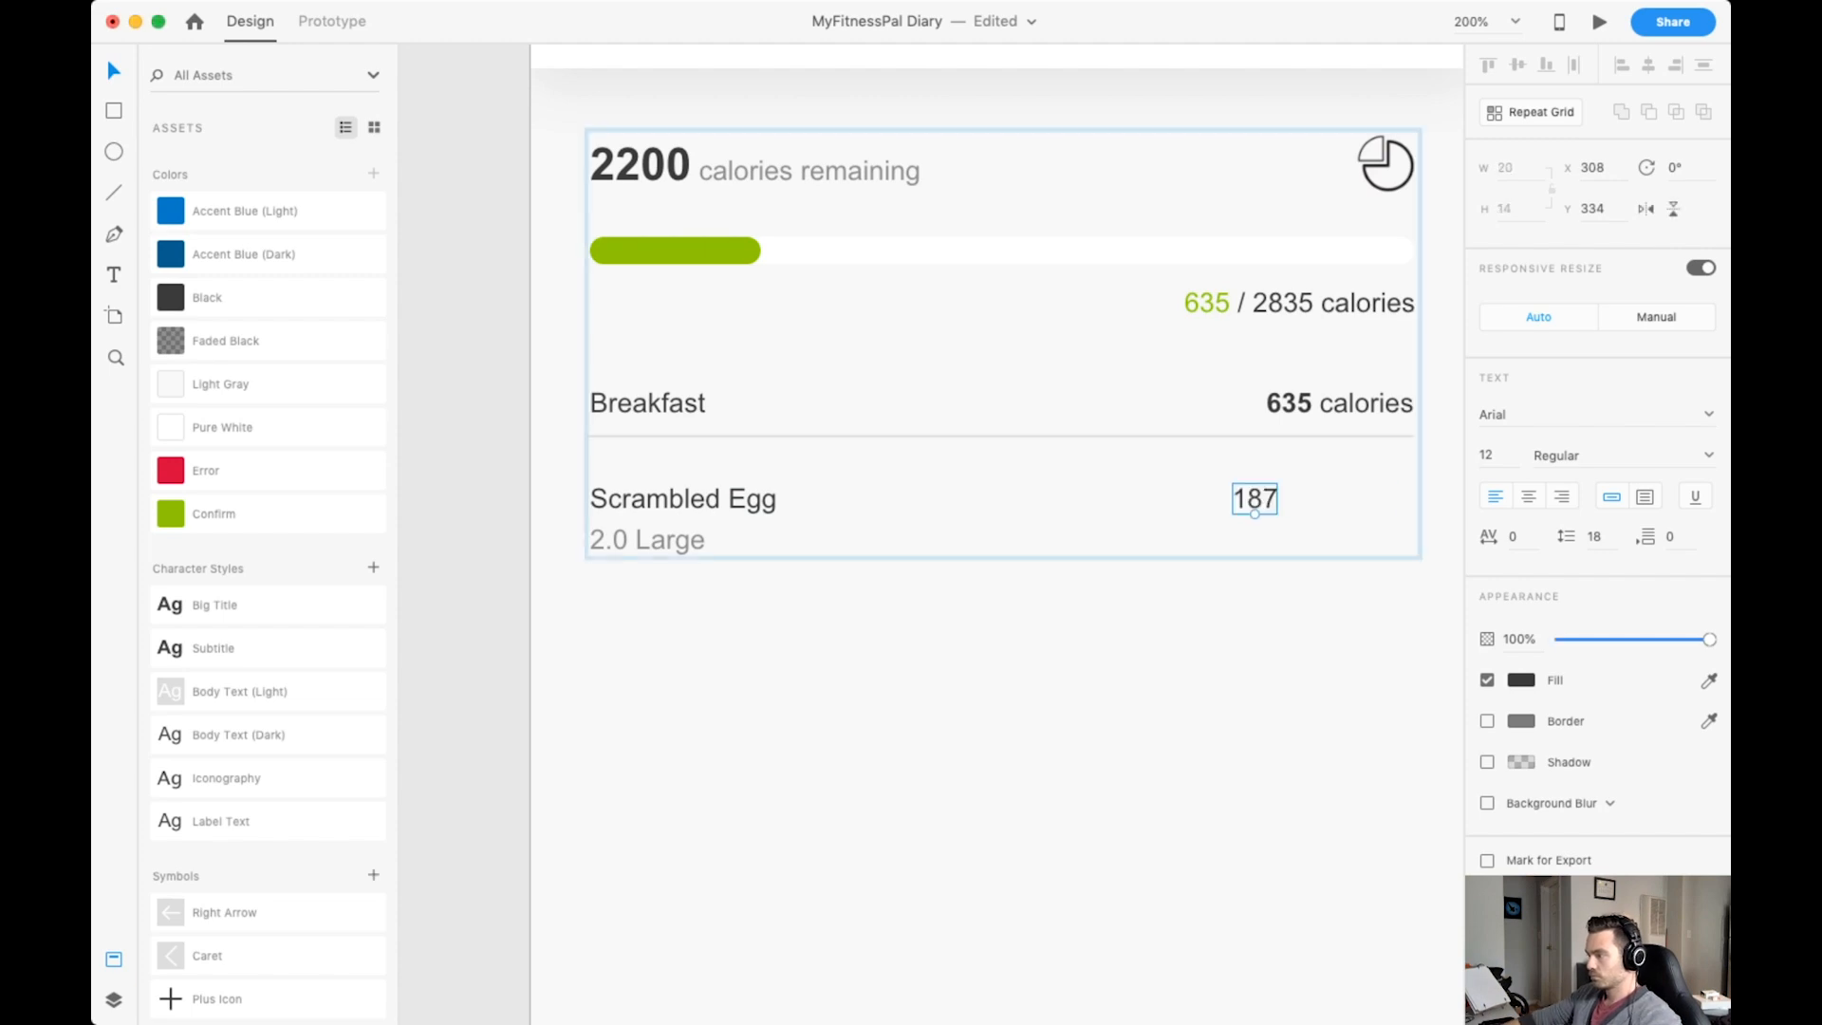
pyautogui.press('Escape')
pyautogui.press('Escape')
# Group the Scrambled Egg and 187 texts as Item #1 and place the group below Section Title in the layer order.
pyautogui.doubleClick(682, 500)
pyautogui.keyDown('shift'); pyautogui.click(1391, 499); pyautogui.keyUp('shift')
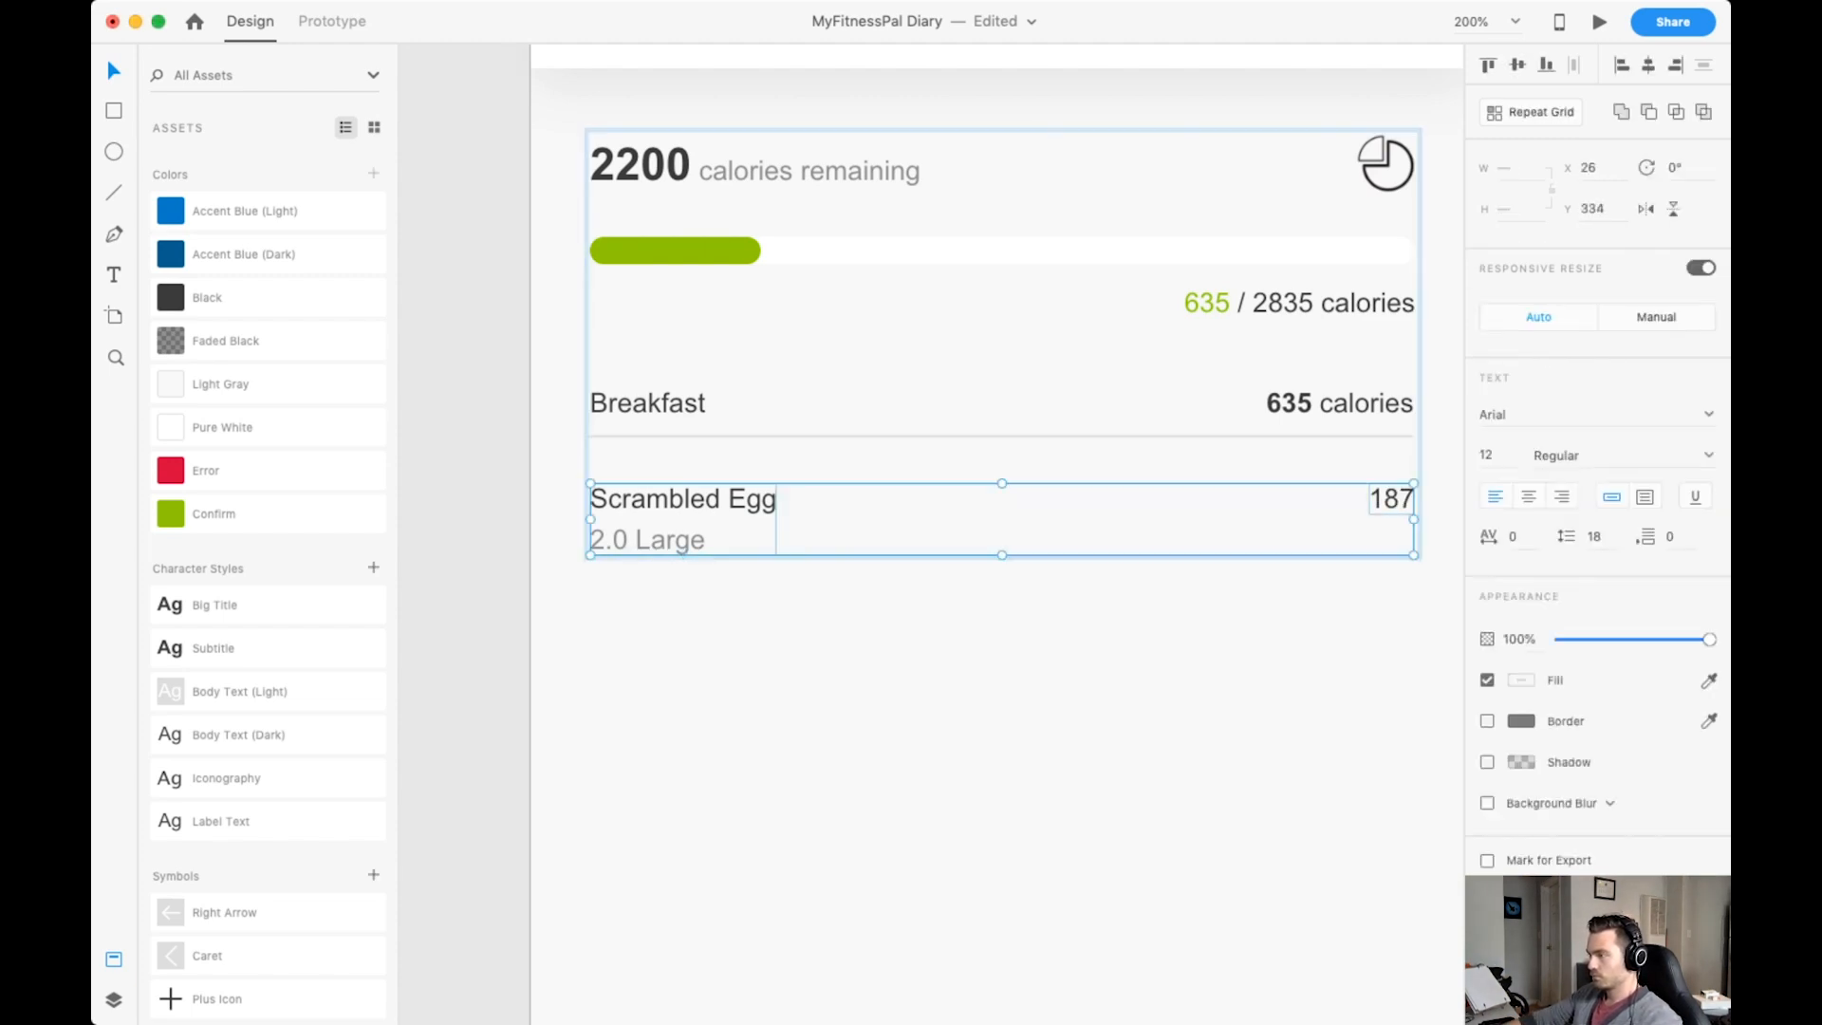
pyautogui.press('super+g')
pyautogui.press('super+y')
pyautogui.doubleClick(224, 237)
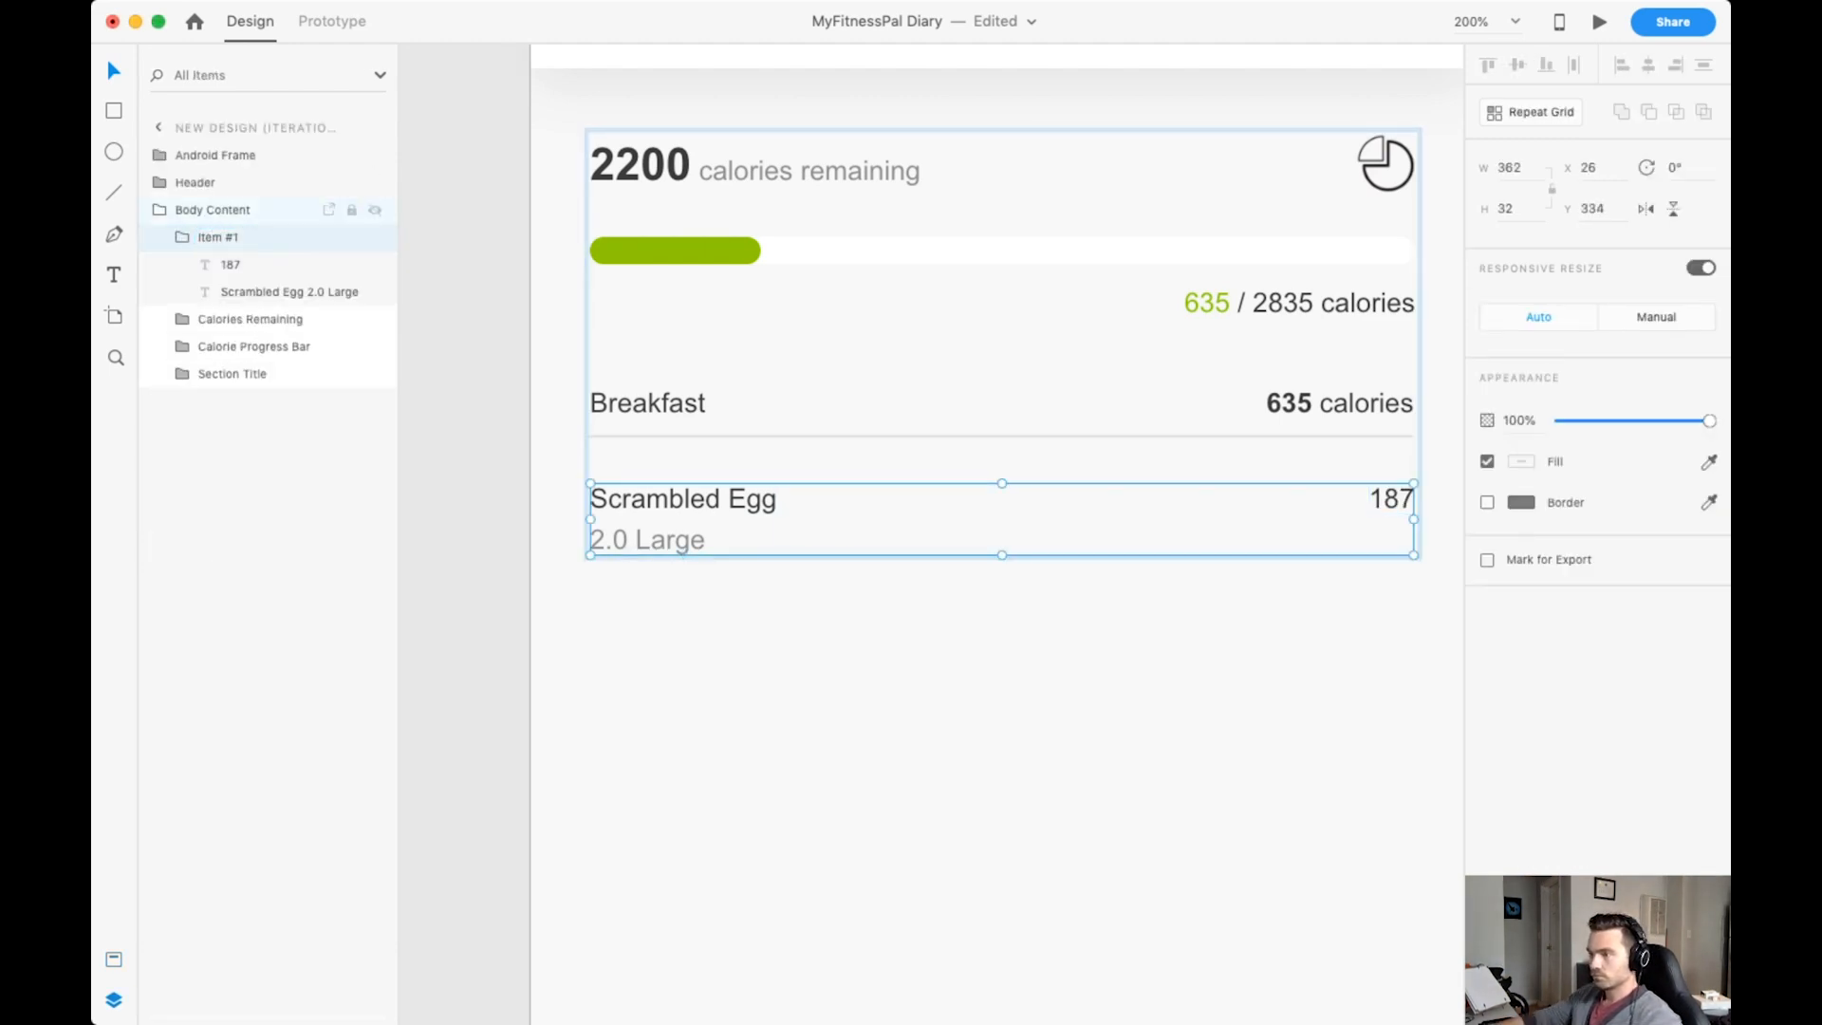
pyautogui.moveTo(275, 292); pyautogui.dragTo(224, 329)
pyautogui.click(182, 237)
# Group Section Title and Item #1 together as Section.
pyautogui.keyDown('shift'); pyautogui.click(233, 292); pyautogui.keyUp('shift')
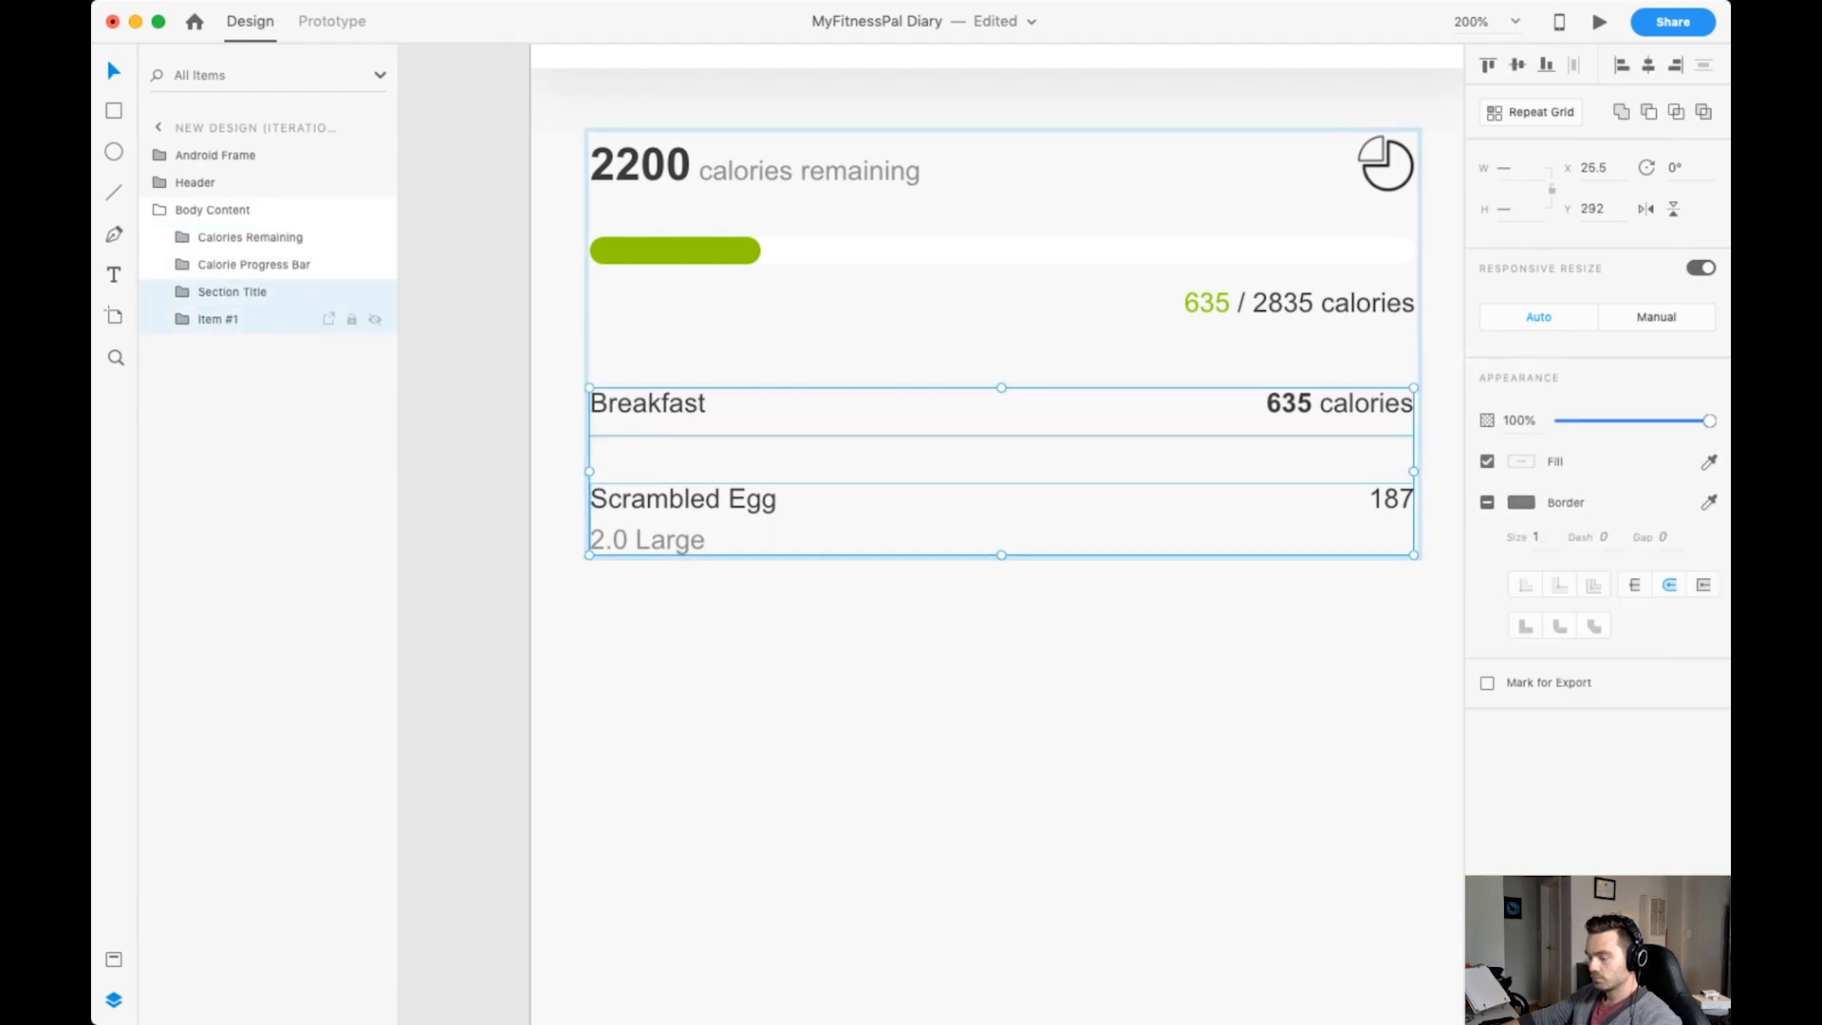
pyautogui.press('super+g')
pyautogui.doubleClick(224, 292)
pyautogui.write('Section')
pyautogui.press('Return')
# Wrap Item #1 in its own group named Section Body inside Section.
pyautogui.click(183, 292)
pyautogui.click(241, 347)
pyautogui.write('Section Body')
pyautogui.press('Return')
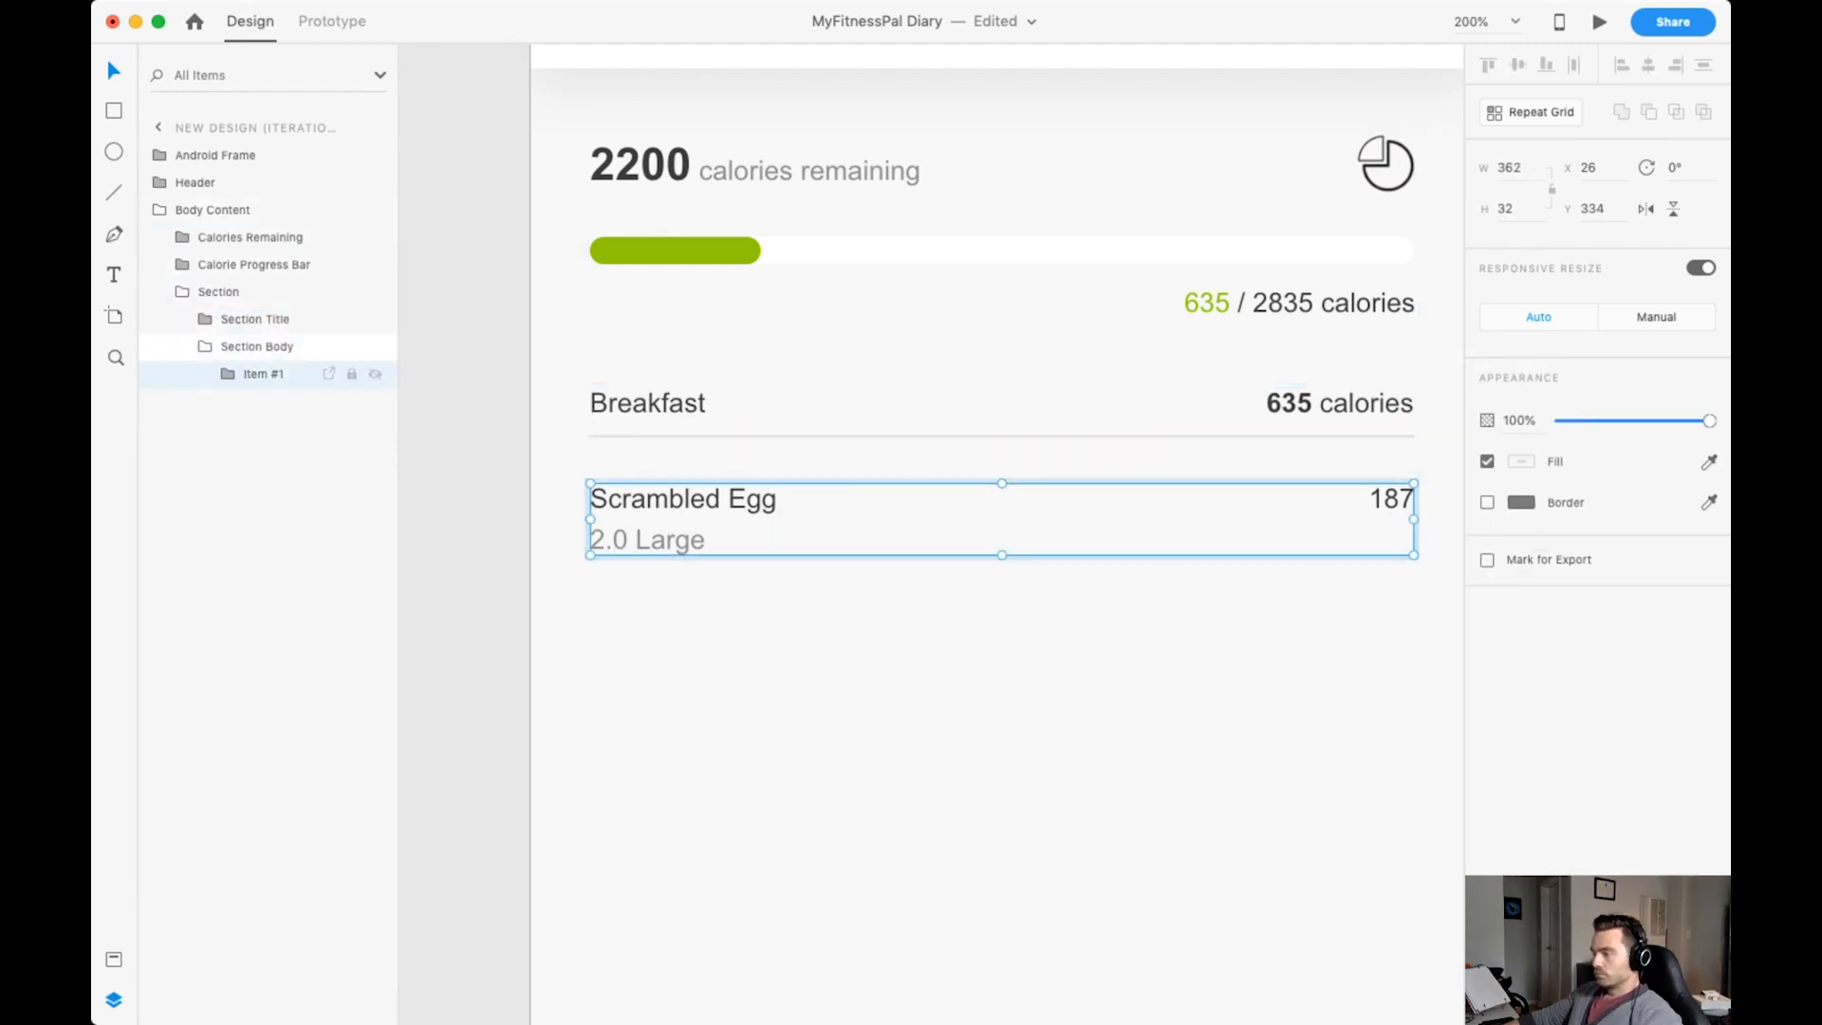
# Turn Item #1 into a repeat grid and extend it downward to two rows.
pyautogui.press('super+1')
pyautogui.press('super+r')
pyautogui.moveTo(966, 543); pyautogui.dragTo(966, 621)
# Change the second row to "Spiced Sausage", "185g" and 268, and tighten the spacing between the two rows.
pyautogui.doubleClick(807, 576)
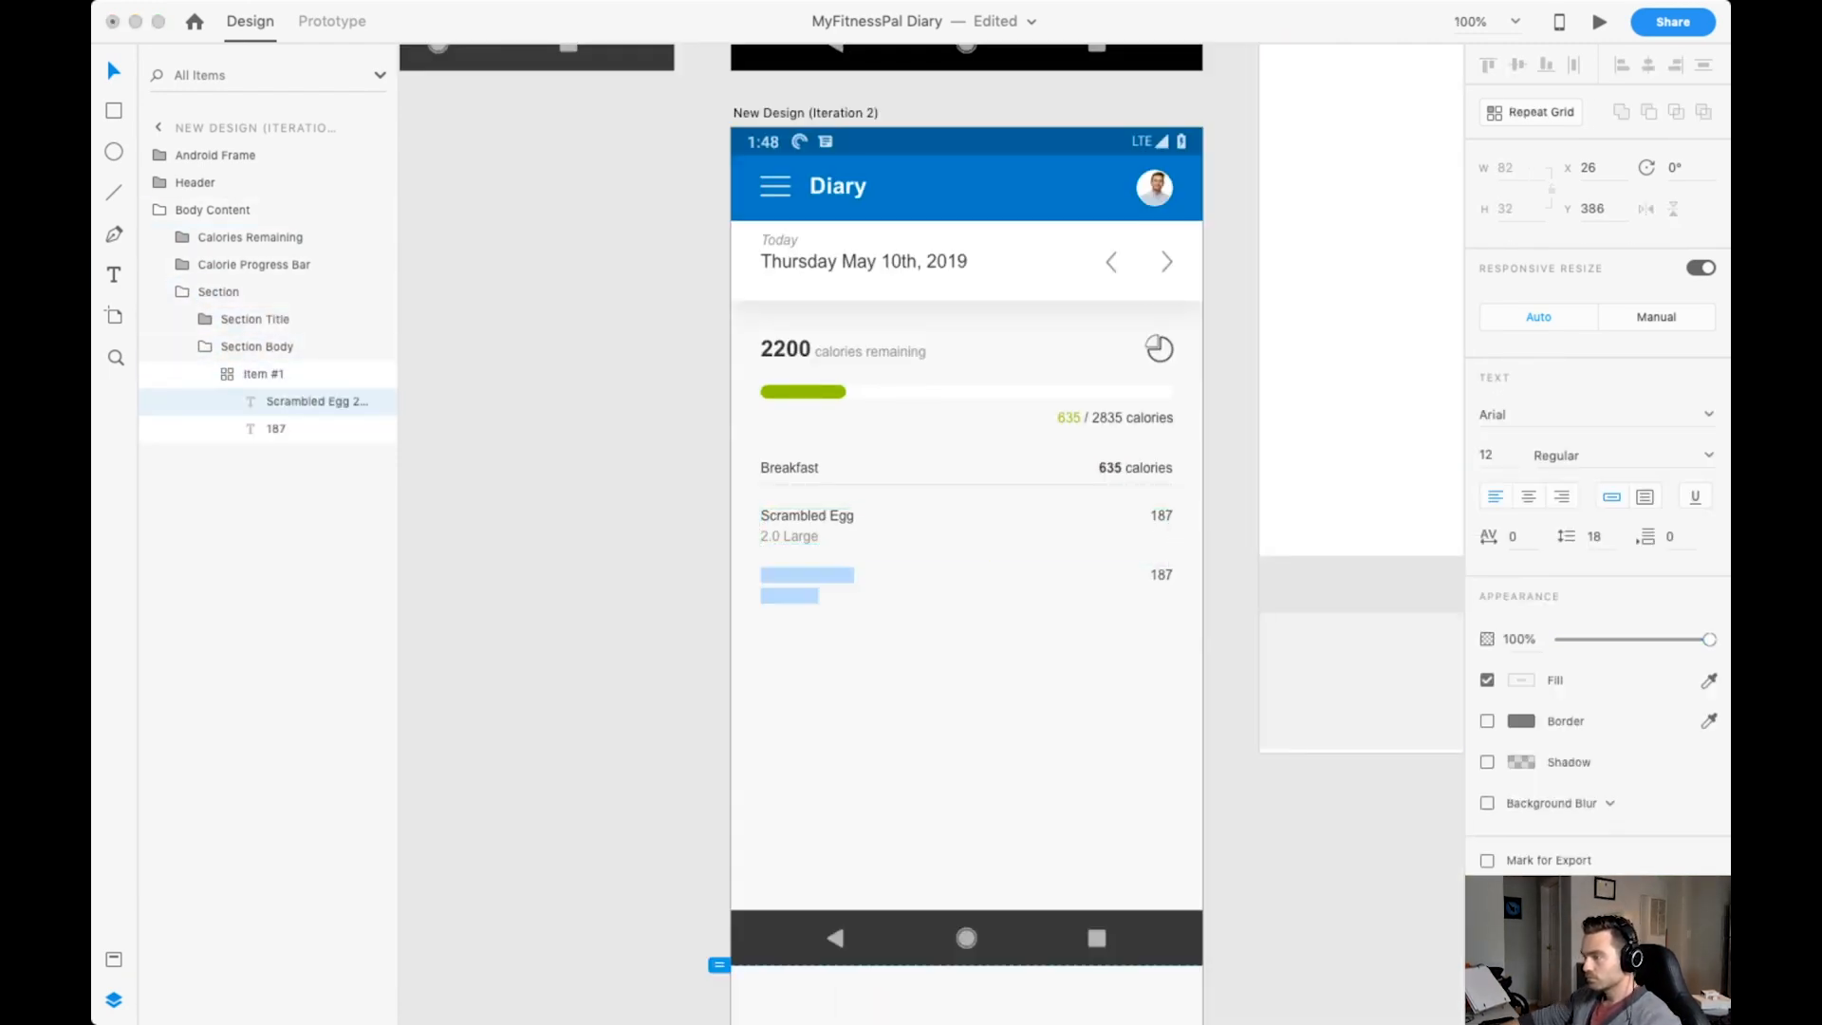
pyautogui.write('Spiced Sausage')
pyautogui.press('Return')
pyautogui.write('185g')
pyautogui.doubleClick(1162, 575)
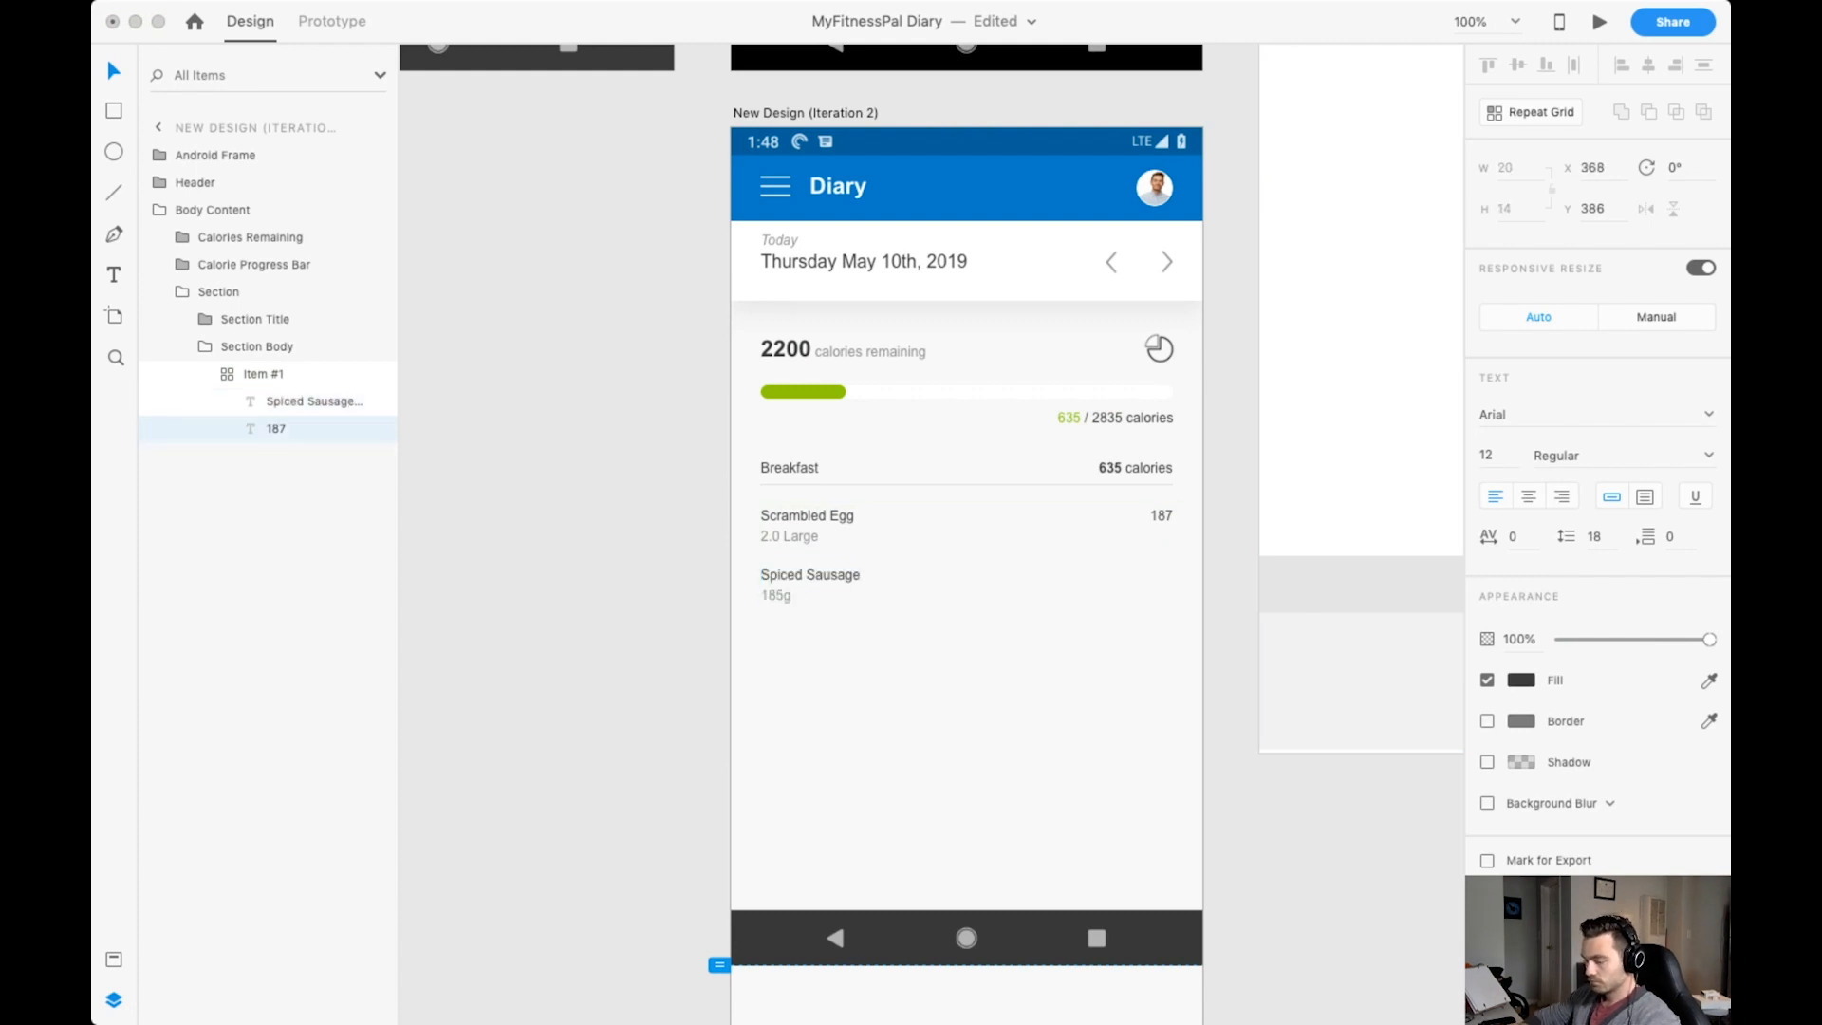
pyautogui.write('268')
pyautogui.press('Escape')
pyautogui.doubleClick(966, 556)
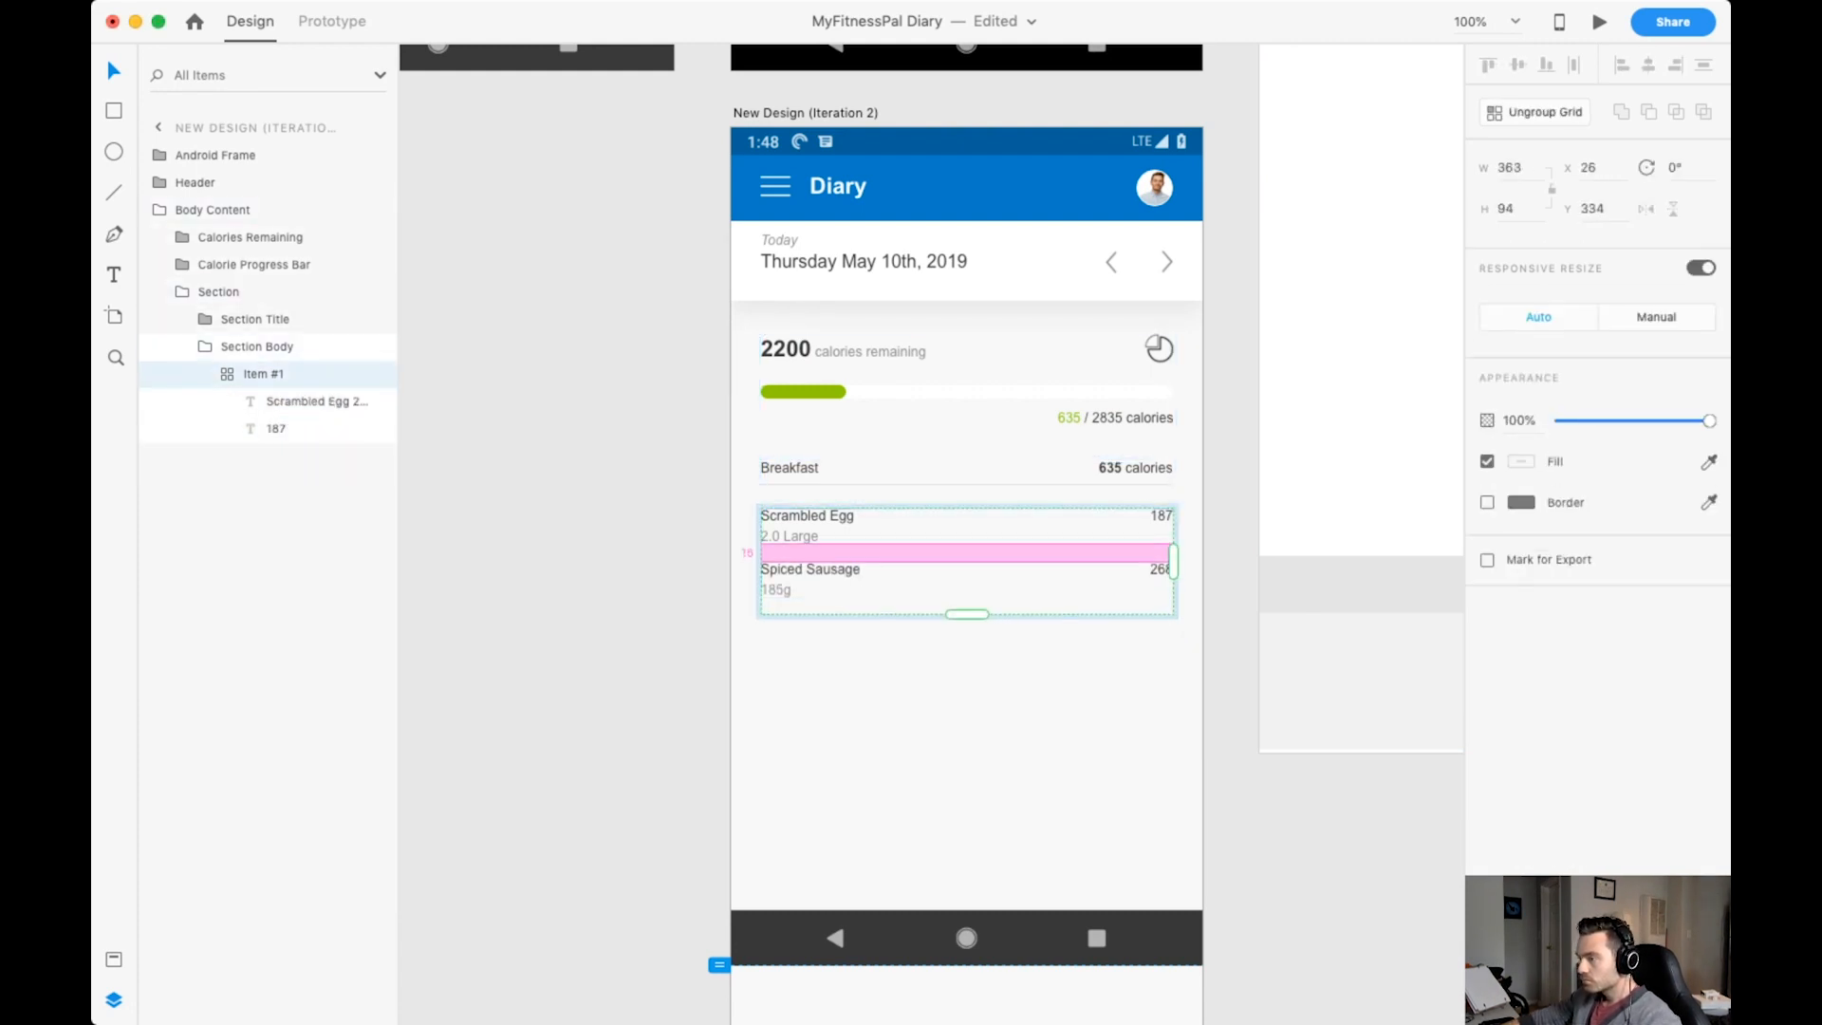
pyautogui.press('Escape')
# Add the text "Add Food" below the Spiced Sausage item and colour it Accent Blue (Light).
pyautogui.press('super+2')
pyautogui.scroll(-3, 973, 570)
pyautogui.press('t')
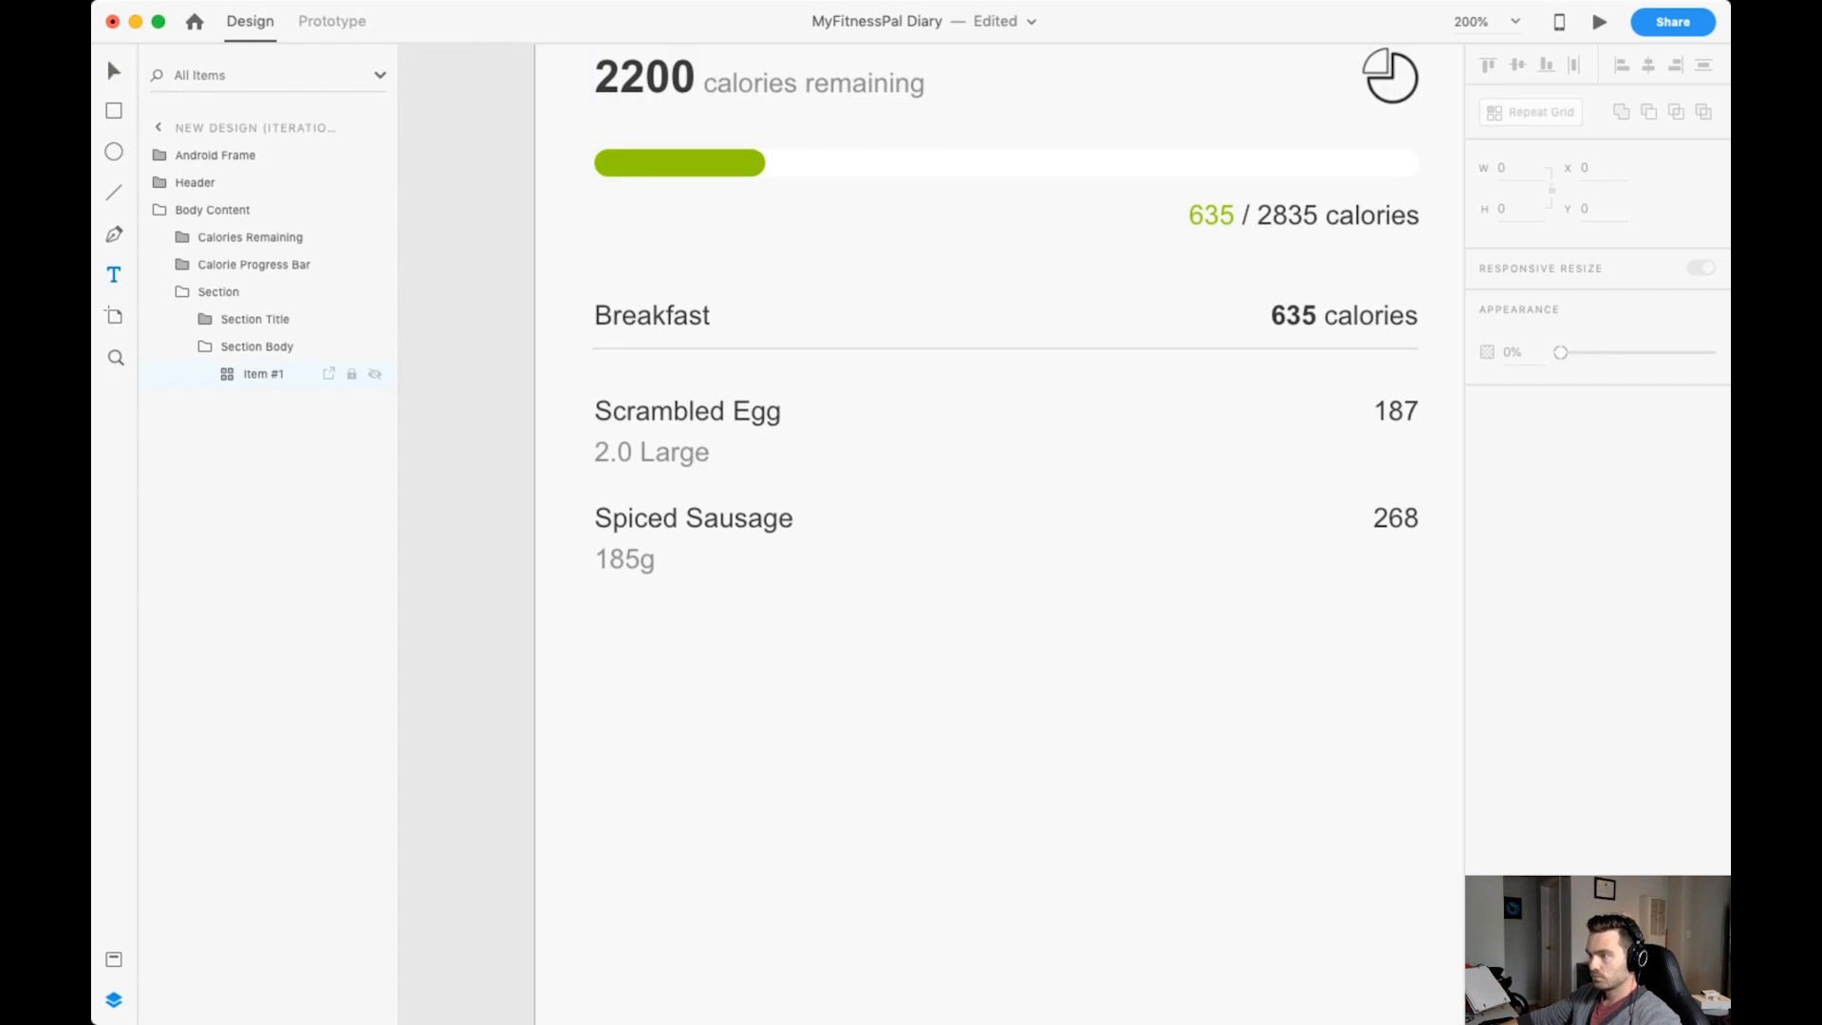
pyautogui.click(599, 659)
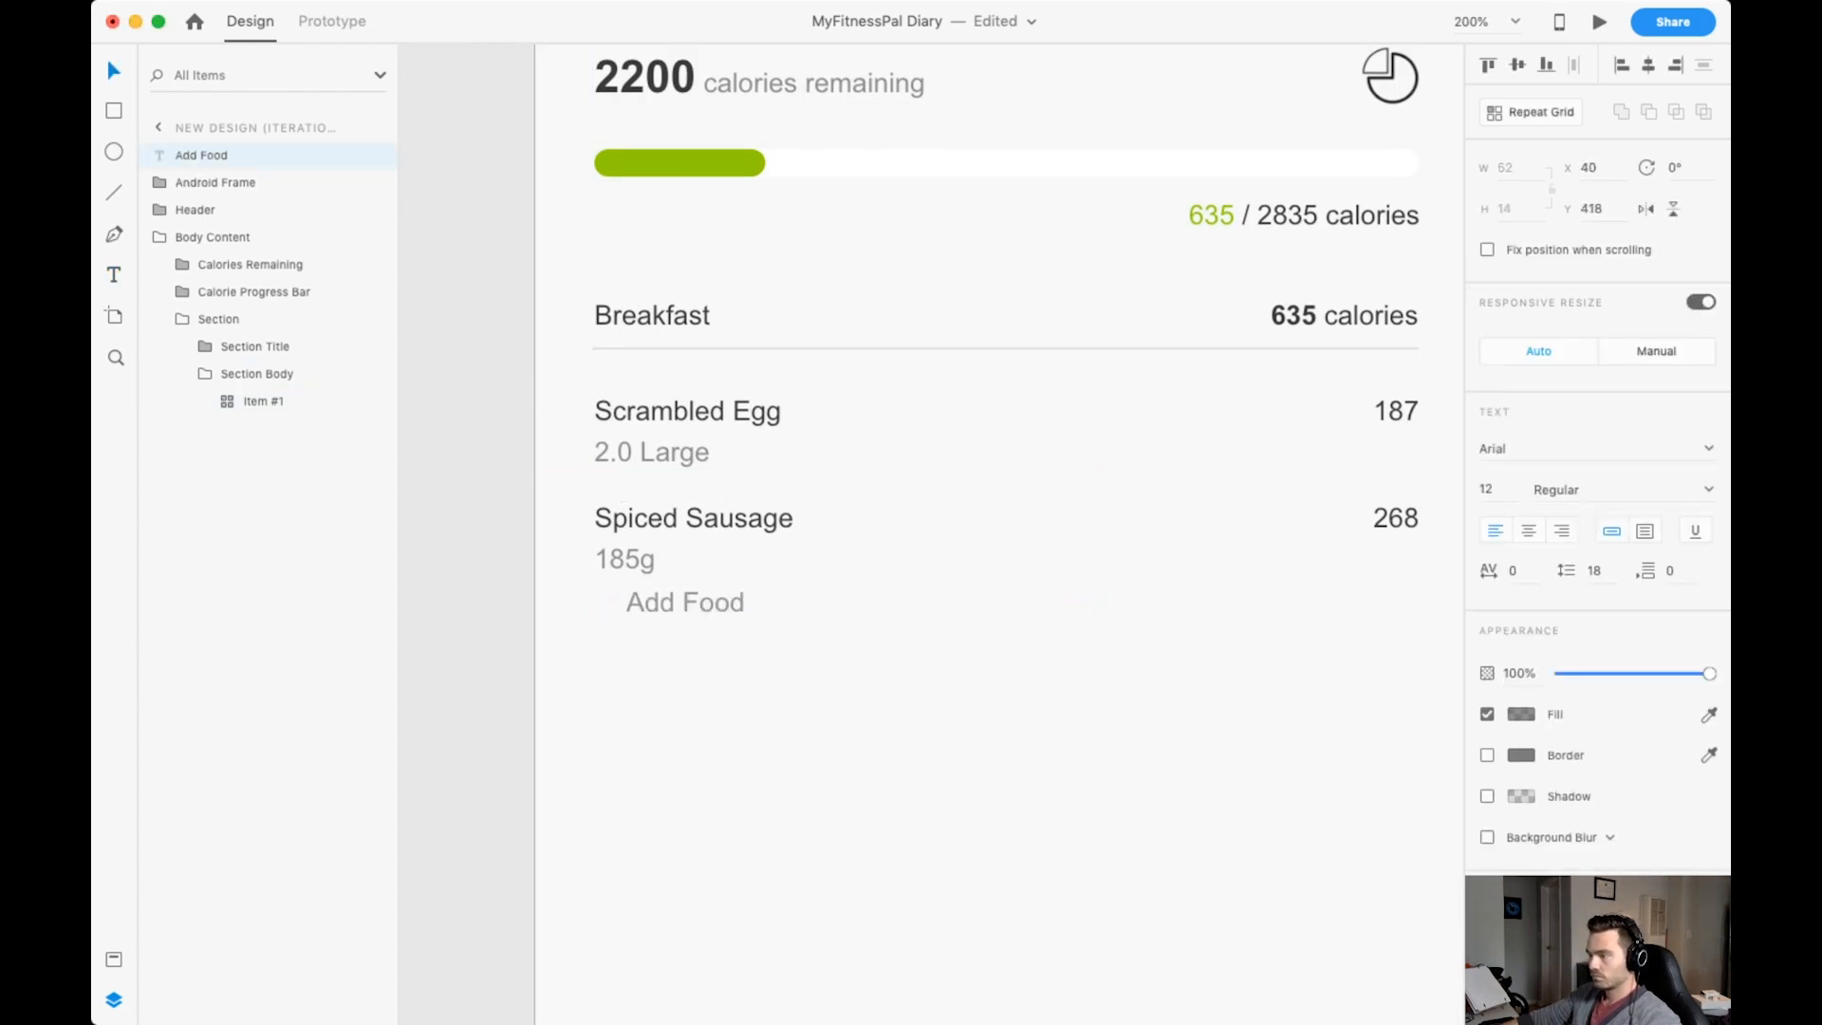
pyautogui.moveTo(686, 603); pyautogui.dragTo(683, 626)
pyautogui.click(114, 960)
pyautogui.click(245, 210)
pyautogui.press('Escape')
# Paste a plus icon and place it in front of the Add Food text.
pyautogui.press('super+1')
pyautogui.scroll(10, 931, 533)
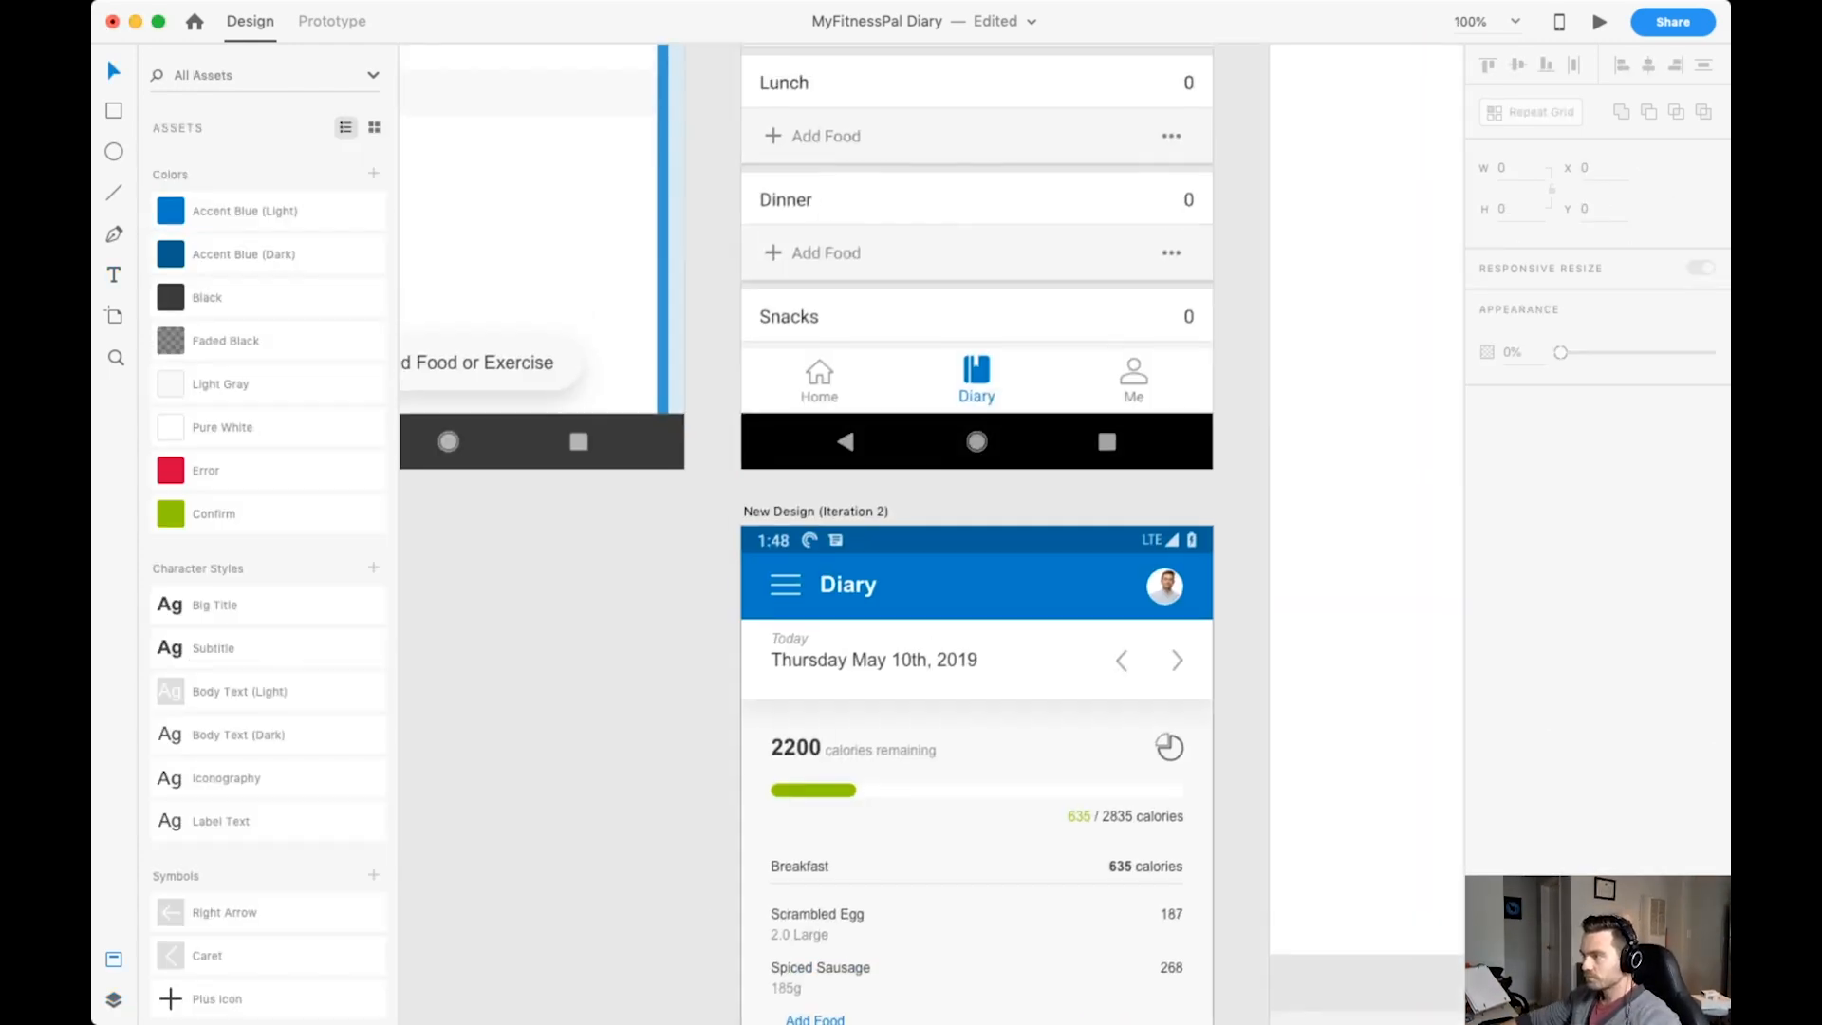
pyautogui.scroll(-10, 931, 533)
pyautogui.press('super+2')
pyautogui.press('super+plus')
pyautogui.hscroll(-3, 980, 472)
pyautogui.scroll(2, 981, 472)
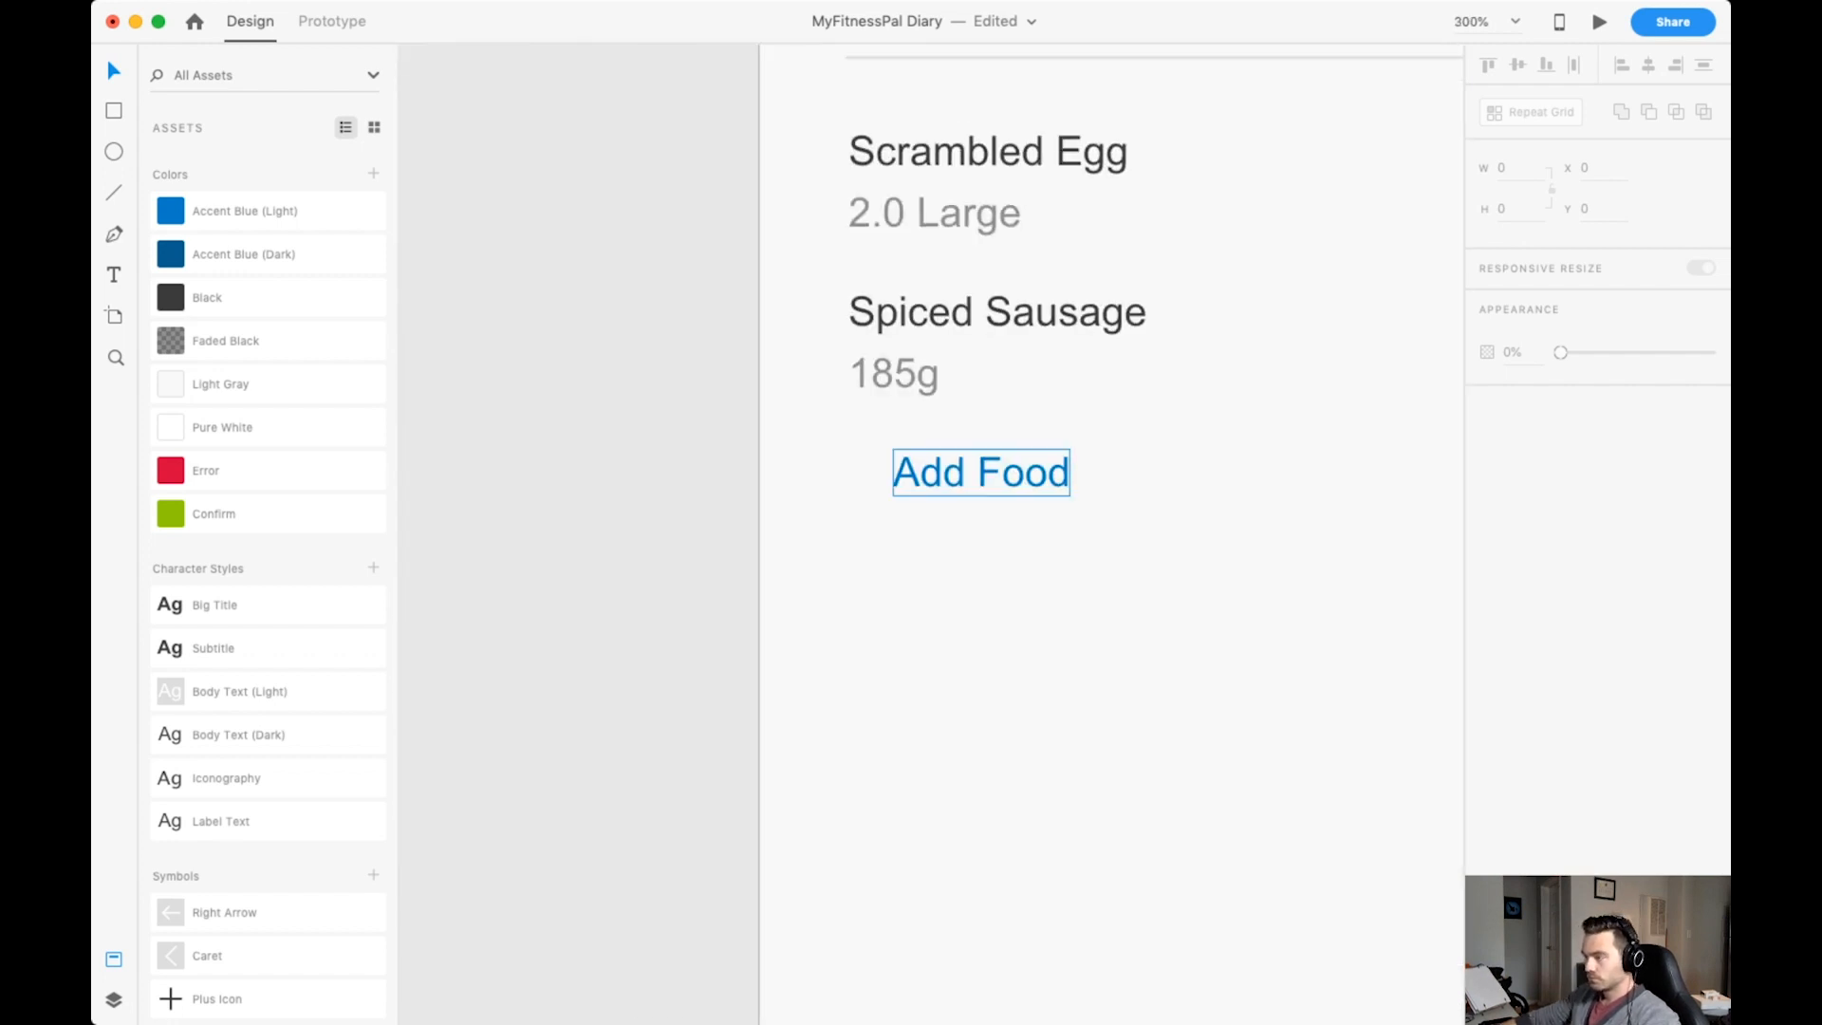
pyautogui.press('super+plus')
pyautogui.scroll(1, 980, 471)
pyautogui.press('super+v')
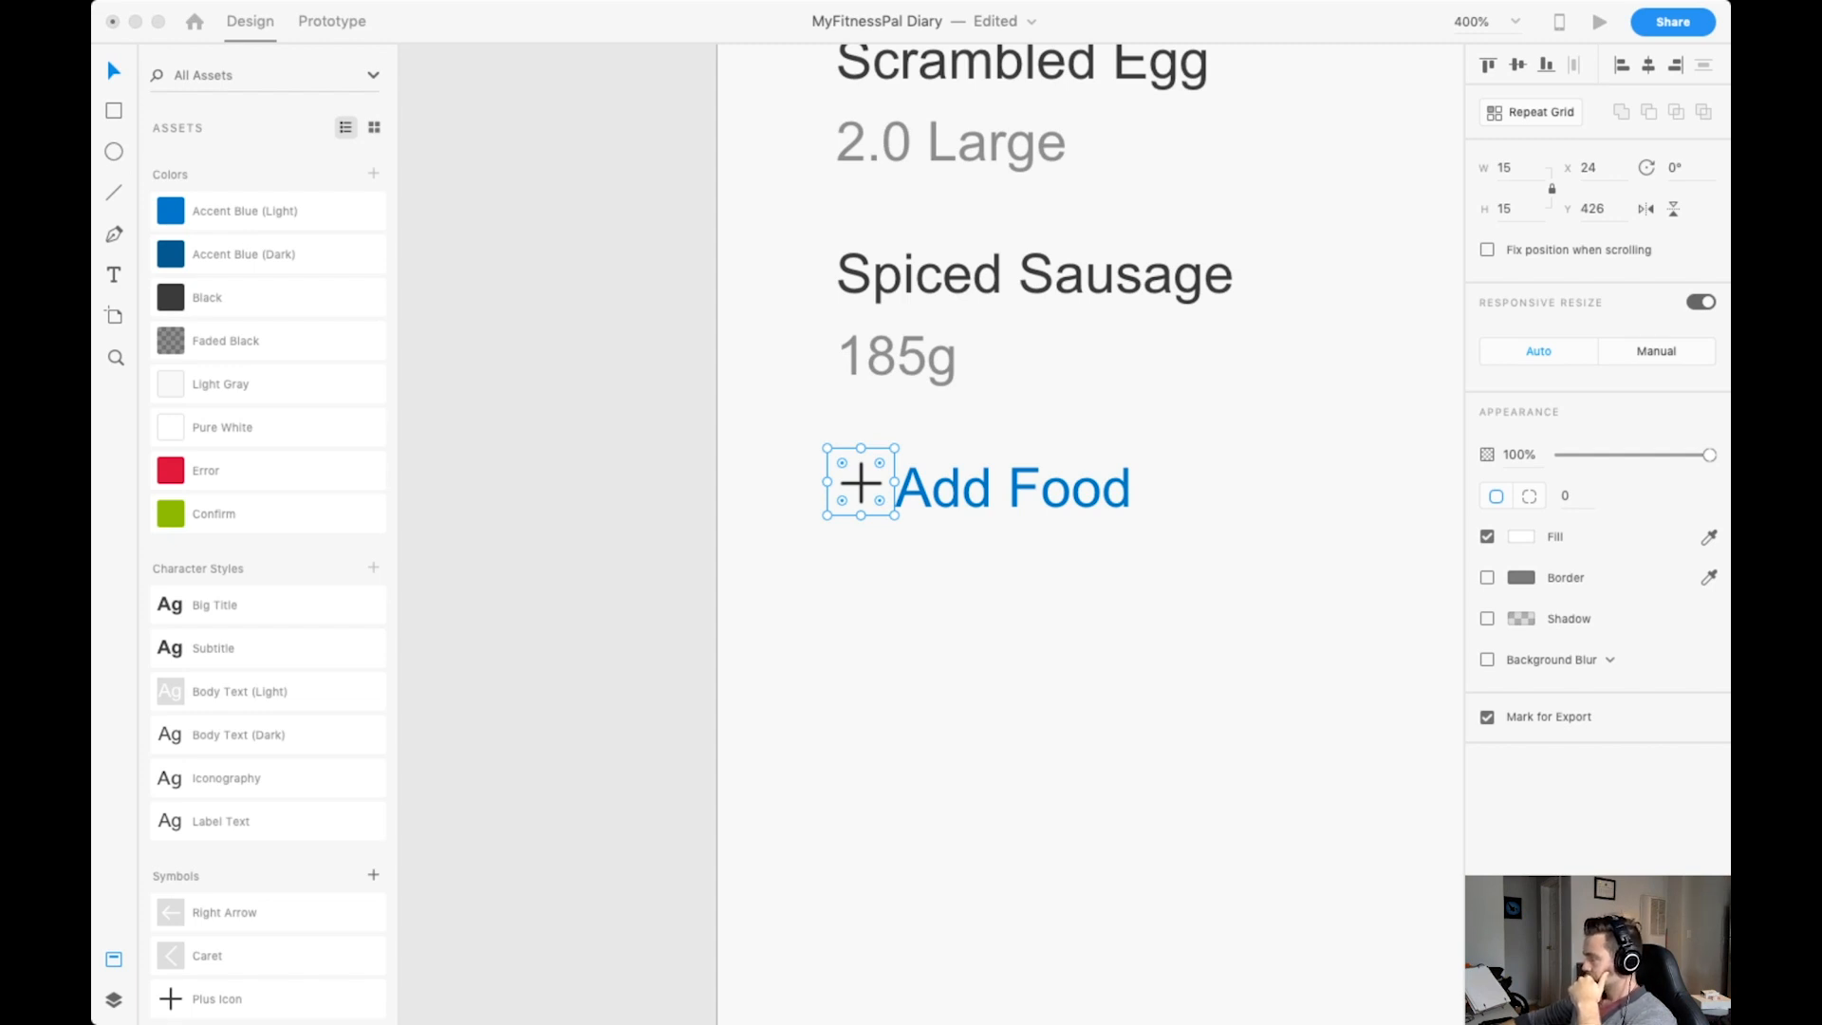
# Undo the latest changes to the plus icon and scale it to 12 × 12.
pyautogui.press('super+z')
pyautogui.press('super+z')
pyautogui.press('super+z')
pyautogui.press('super+z')
pyautogui.press('super+z')
pyautogui.press('super+z')
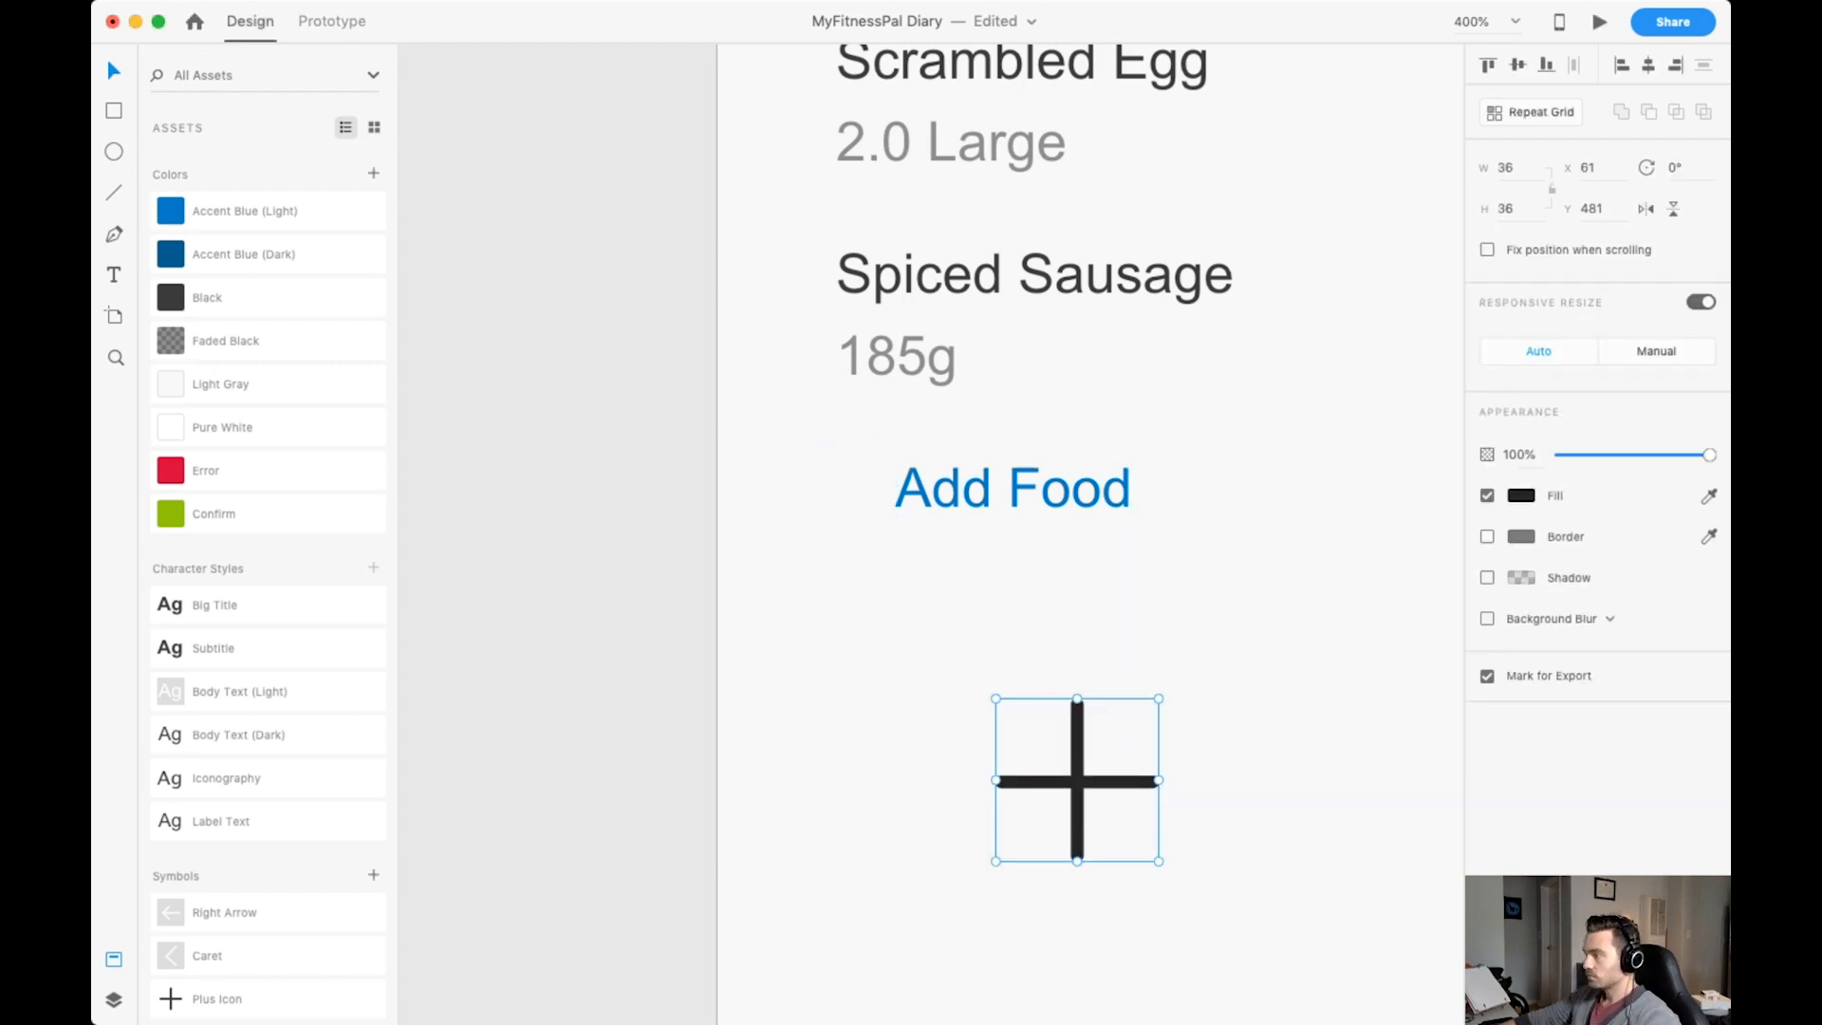
pyautogui.press('z')
pyautogui.press('super+shift+z')
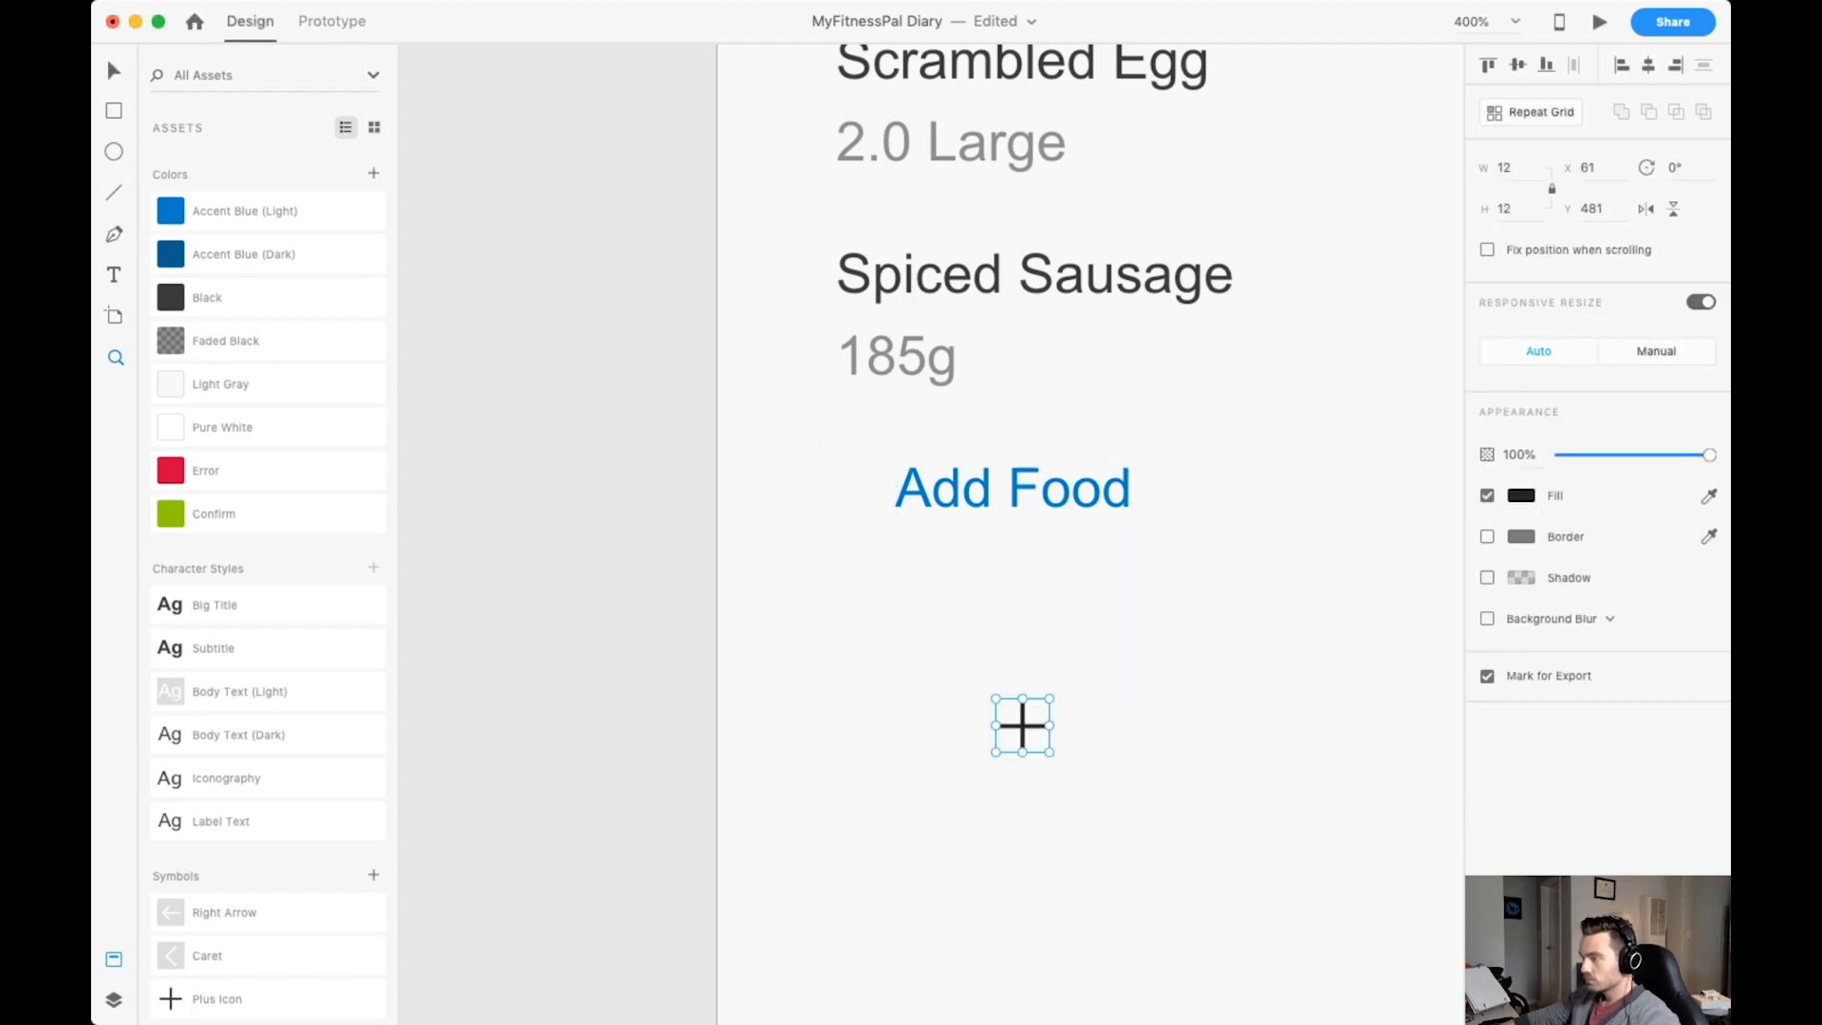
# Move the plus icon close to the Add Food text and colour it Accent Blue (Light).
pyautogui.moveTo(854, 570); pyautogui.dragTo(1169, 888)
pyautogui.press('v')
pyautogui.scroll(-5, 956, 598)
pyautogui.moveTo(965, 576); pyautogui.dragTo(696, 297)
pyautogui.click(170, 211)
pyautogui.scroll(4, 831, 531)
pyautogui.press('Escape')
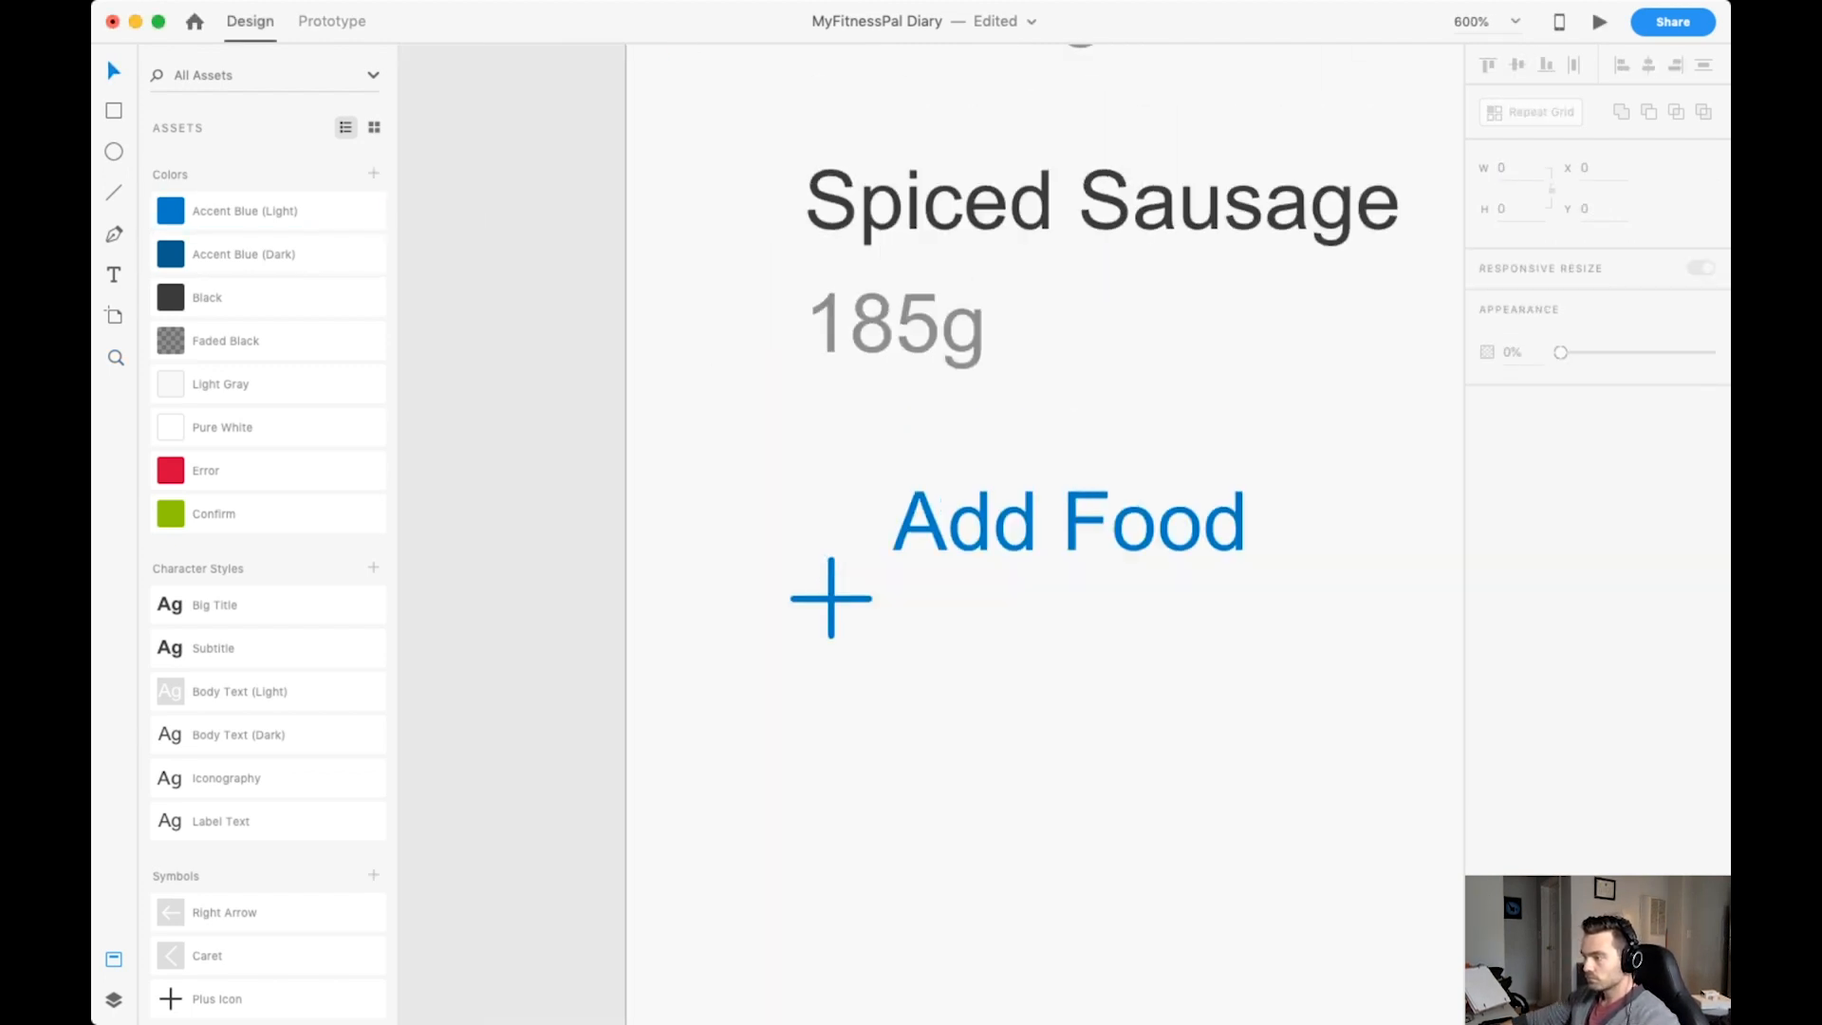
# Reduce the plus icon to 8 × 8 and align it in front of Add Food at X 26, Y 431.
pyautogui.moveTo(832, 598); pyautogui.dragTo(845, 515)
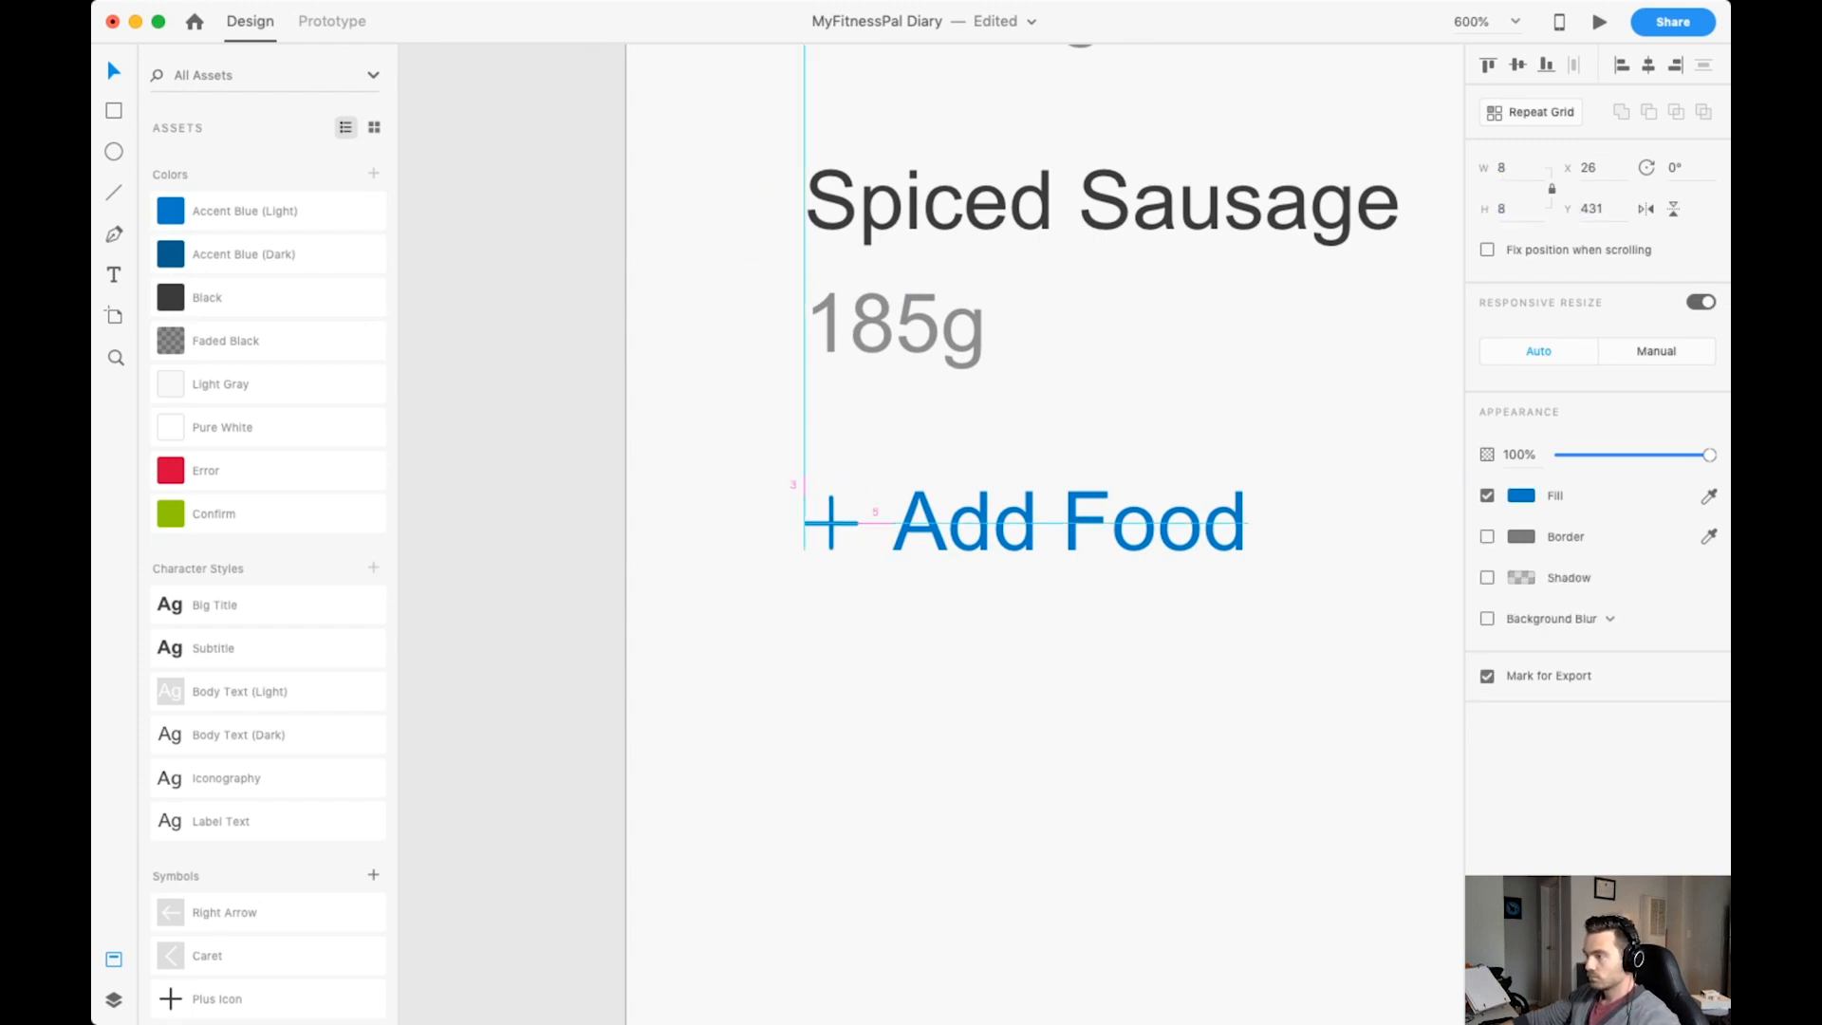
pyautogui.click(1070, 523)
pyautogui.press('super+minus')
pyautogui.press('Escape')
pyautogui.scroll(1, 930, 569)
pyautogui.press('super+minus')
pyautogui.press('super+minus')
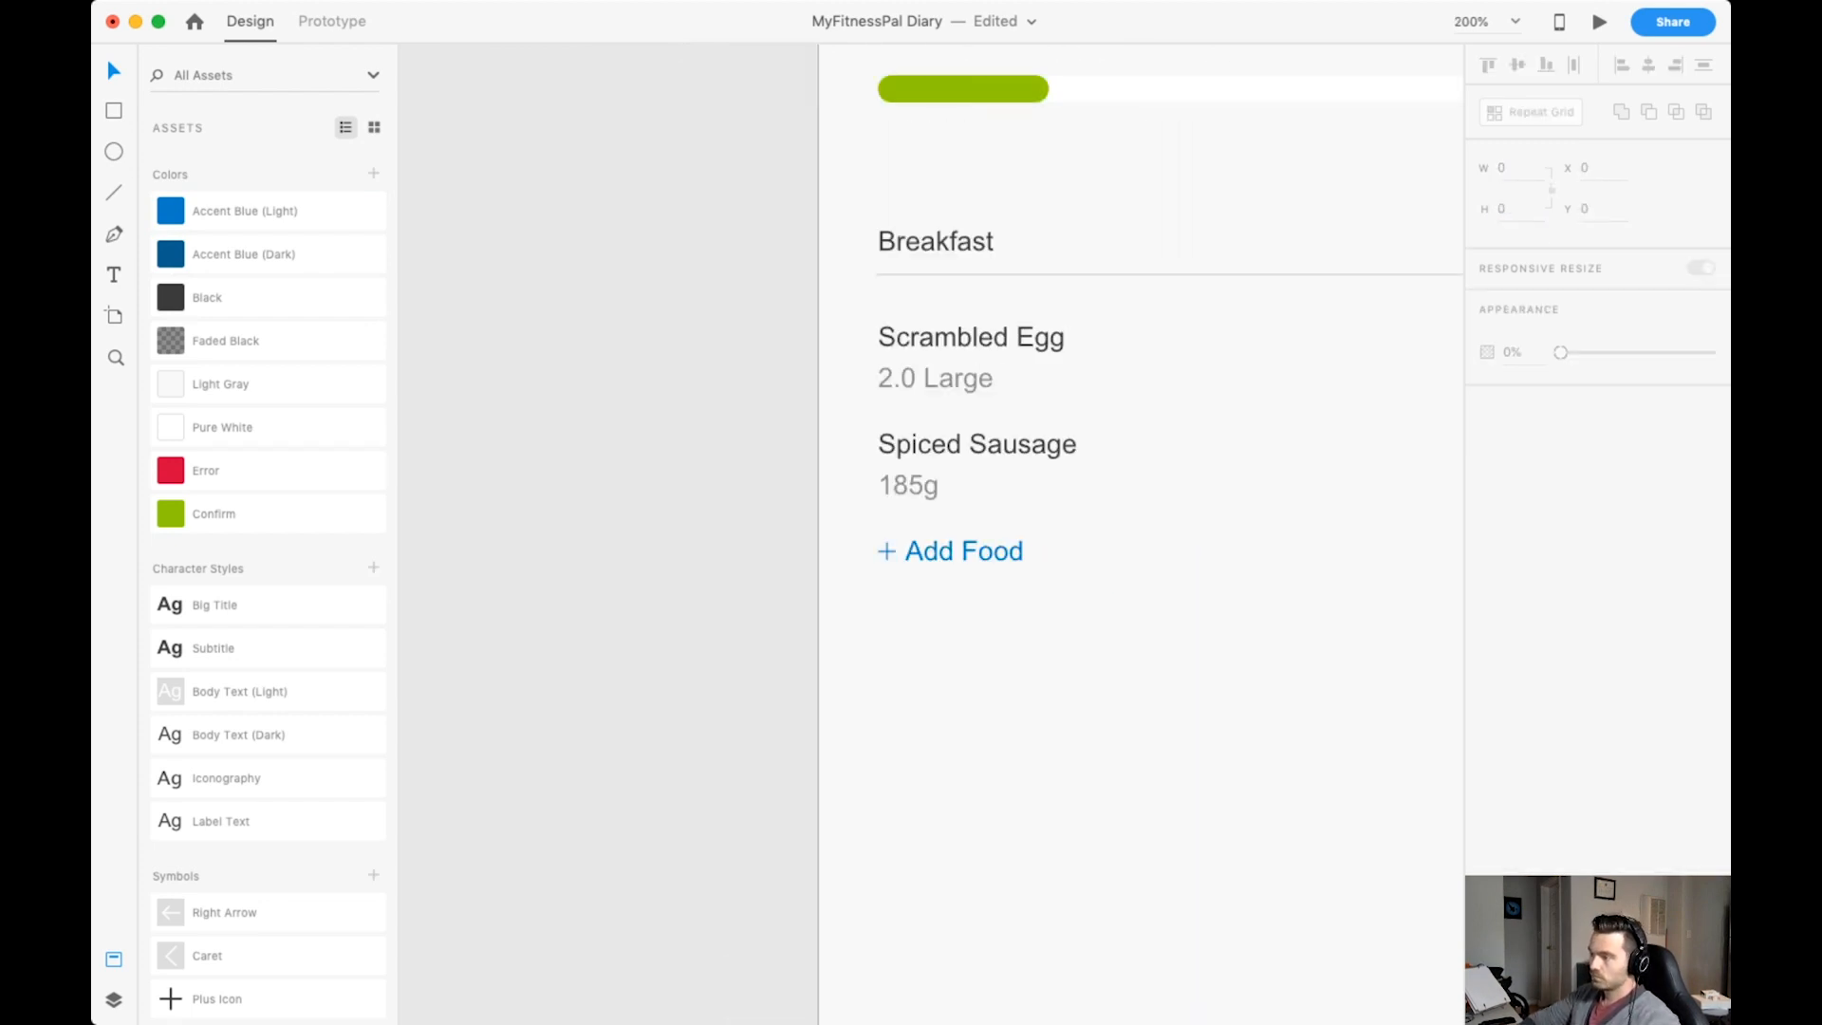
# Bring the plus icon to 9.14 × 9.14 and move it left to X 26, ahead of Add Food.
pyautogui.press('super+plus')
pyautogui.press('super+plus')
pyautogui.press('super+plus')
pyautogui.click(1034, 584)
pyautogui.press('super+plus')
pyautogui.press('super+plus')
pyautogui.hscroll(-3, 931, 533)
pyautogui.scroll(-2, 931, 533)
pyautogui.click(962, 456)
pyautogui.doubleClick(962, 456)
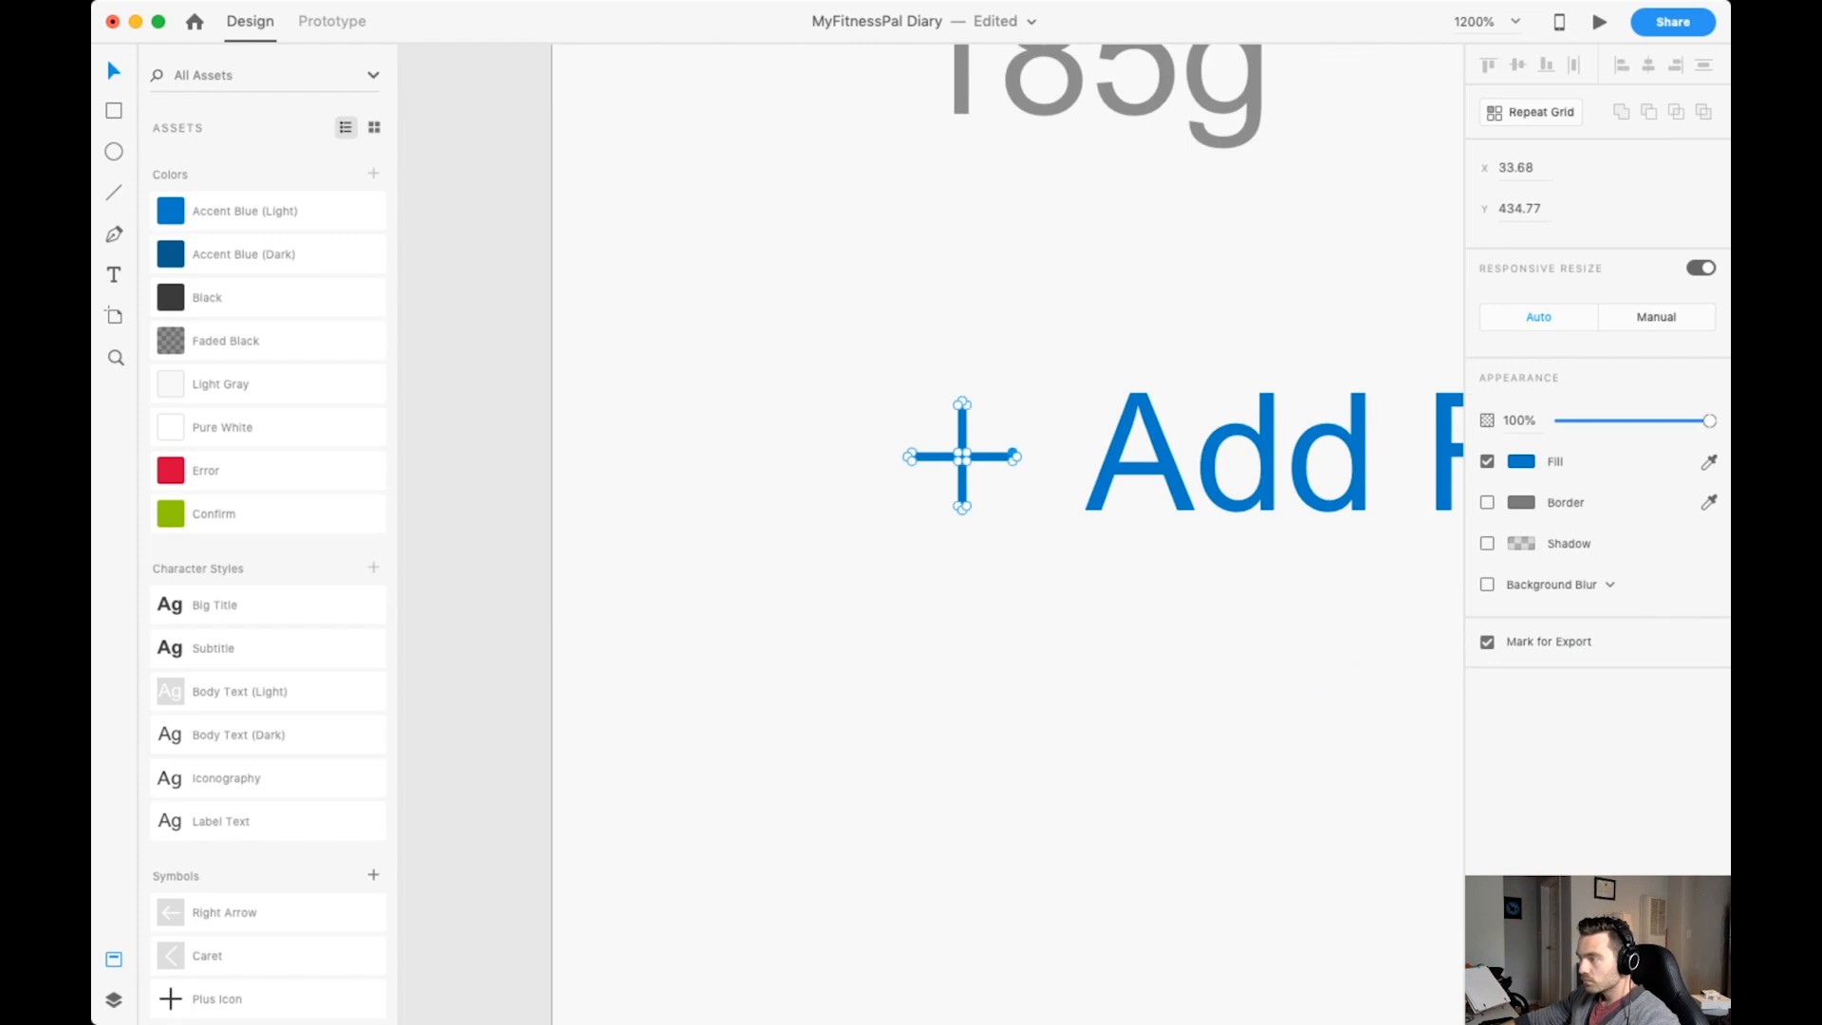
pyautogui.press('Escape')
pyautogui.press('super+minus')
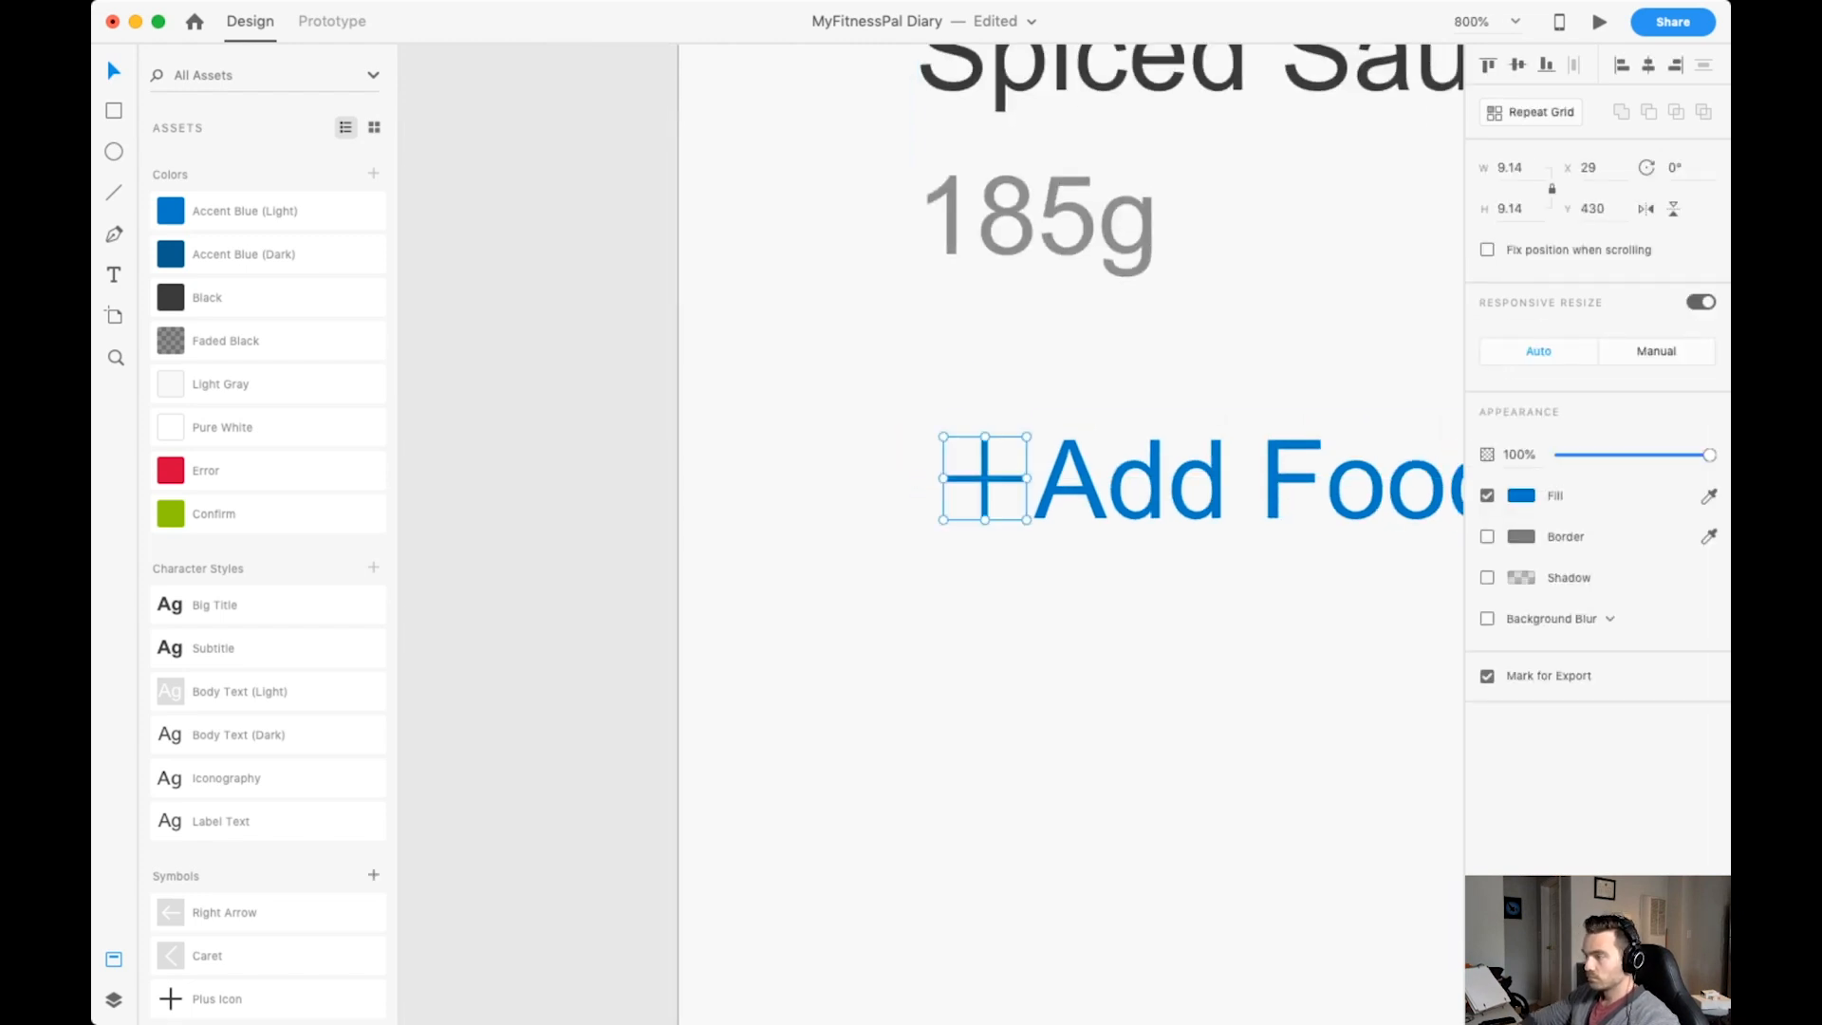
pyautogui.press('Left')
pyautogui.press('Left')
pyautogui.press('Left')
# Move the Add Food text to X 40, Y 428, just beyond the plus icon, and save the document.
pyautogui.click(1233, 481)
pyautogui.press('Right')
pyautogui.press('Right')
pyautogui.press('super+minus')
pyautogui.hscroll(2, 931, 533)
pyautogui.scroll(1, 931, 534)
pyautogui.press('super+minus')
pyautogui.press('super+minus')
pyautogui.press('super+s')
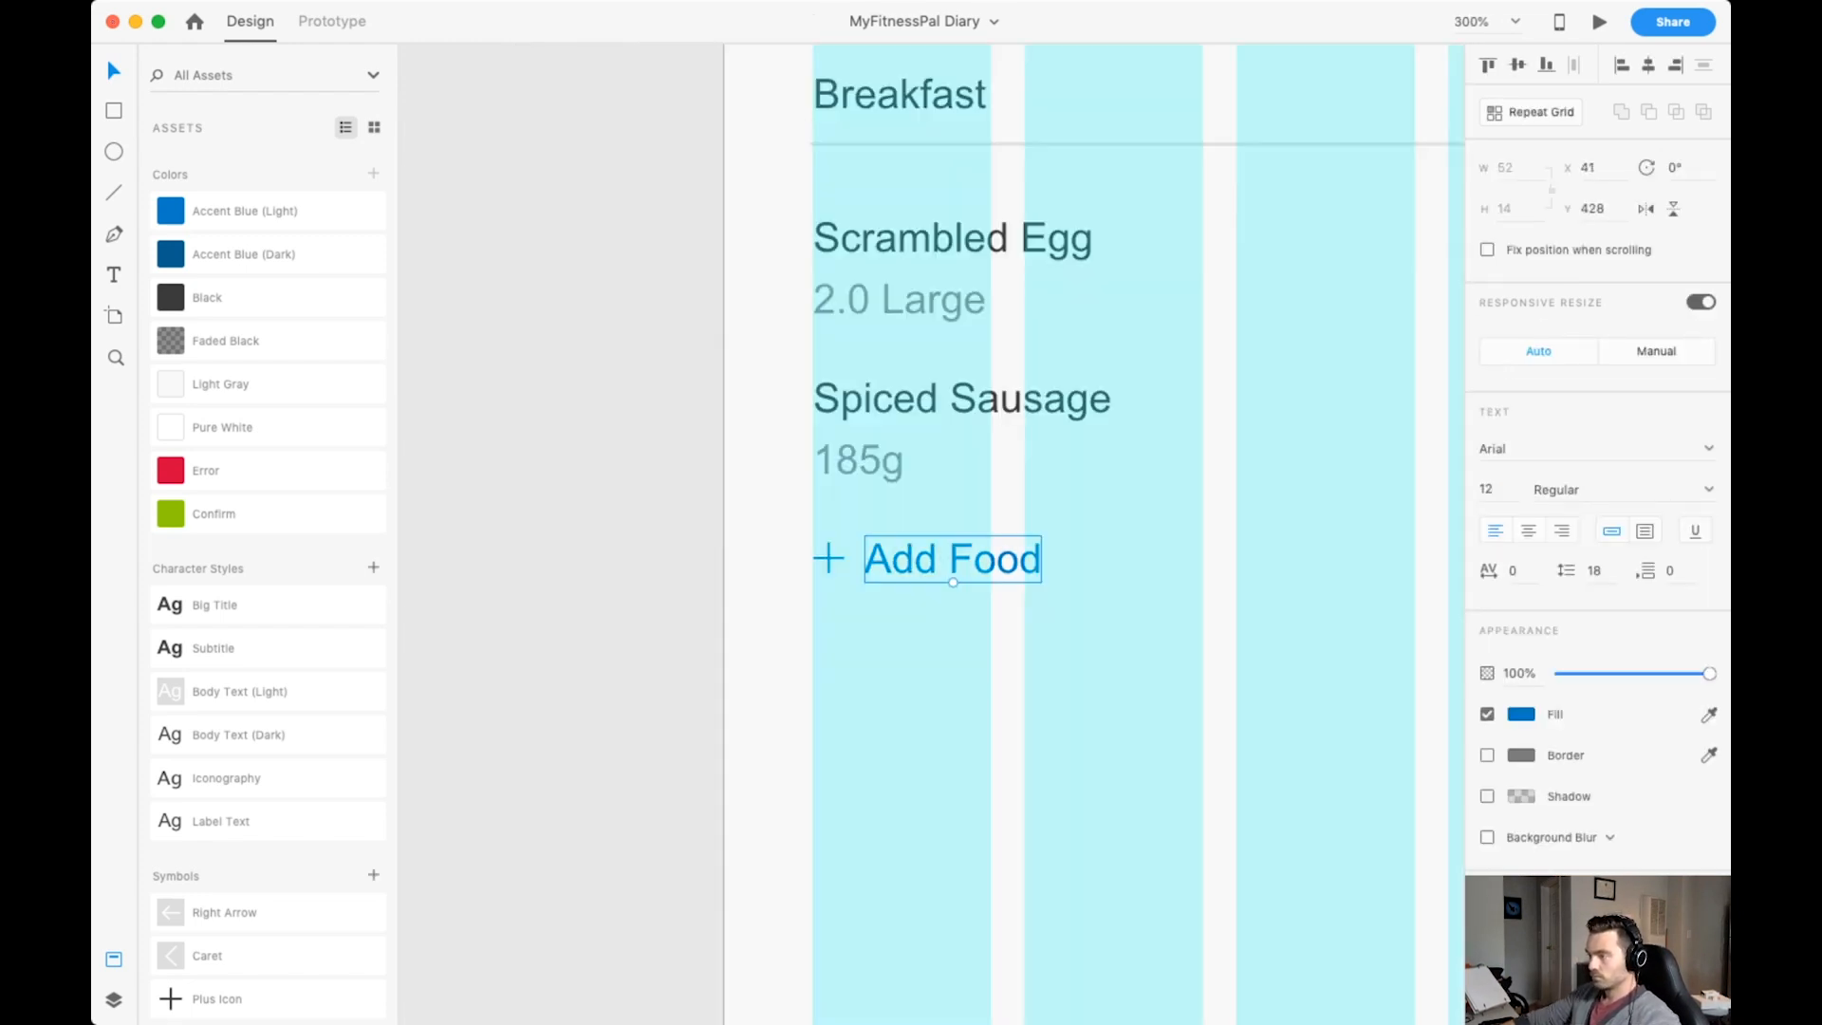
pyautogui.press('Left')
# Group the plus icon and Add Food text as Add Item Link and move the group into Section Body.
pyautogui.keyDown('shift'); pyautogui.click(828, 559); pyautogui.keyUp('shift')
pyautogui.press('super+g')
pyautogui.press('super+y')
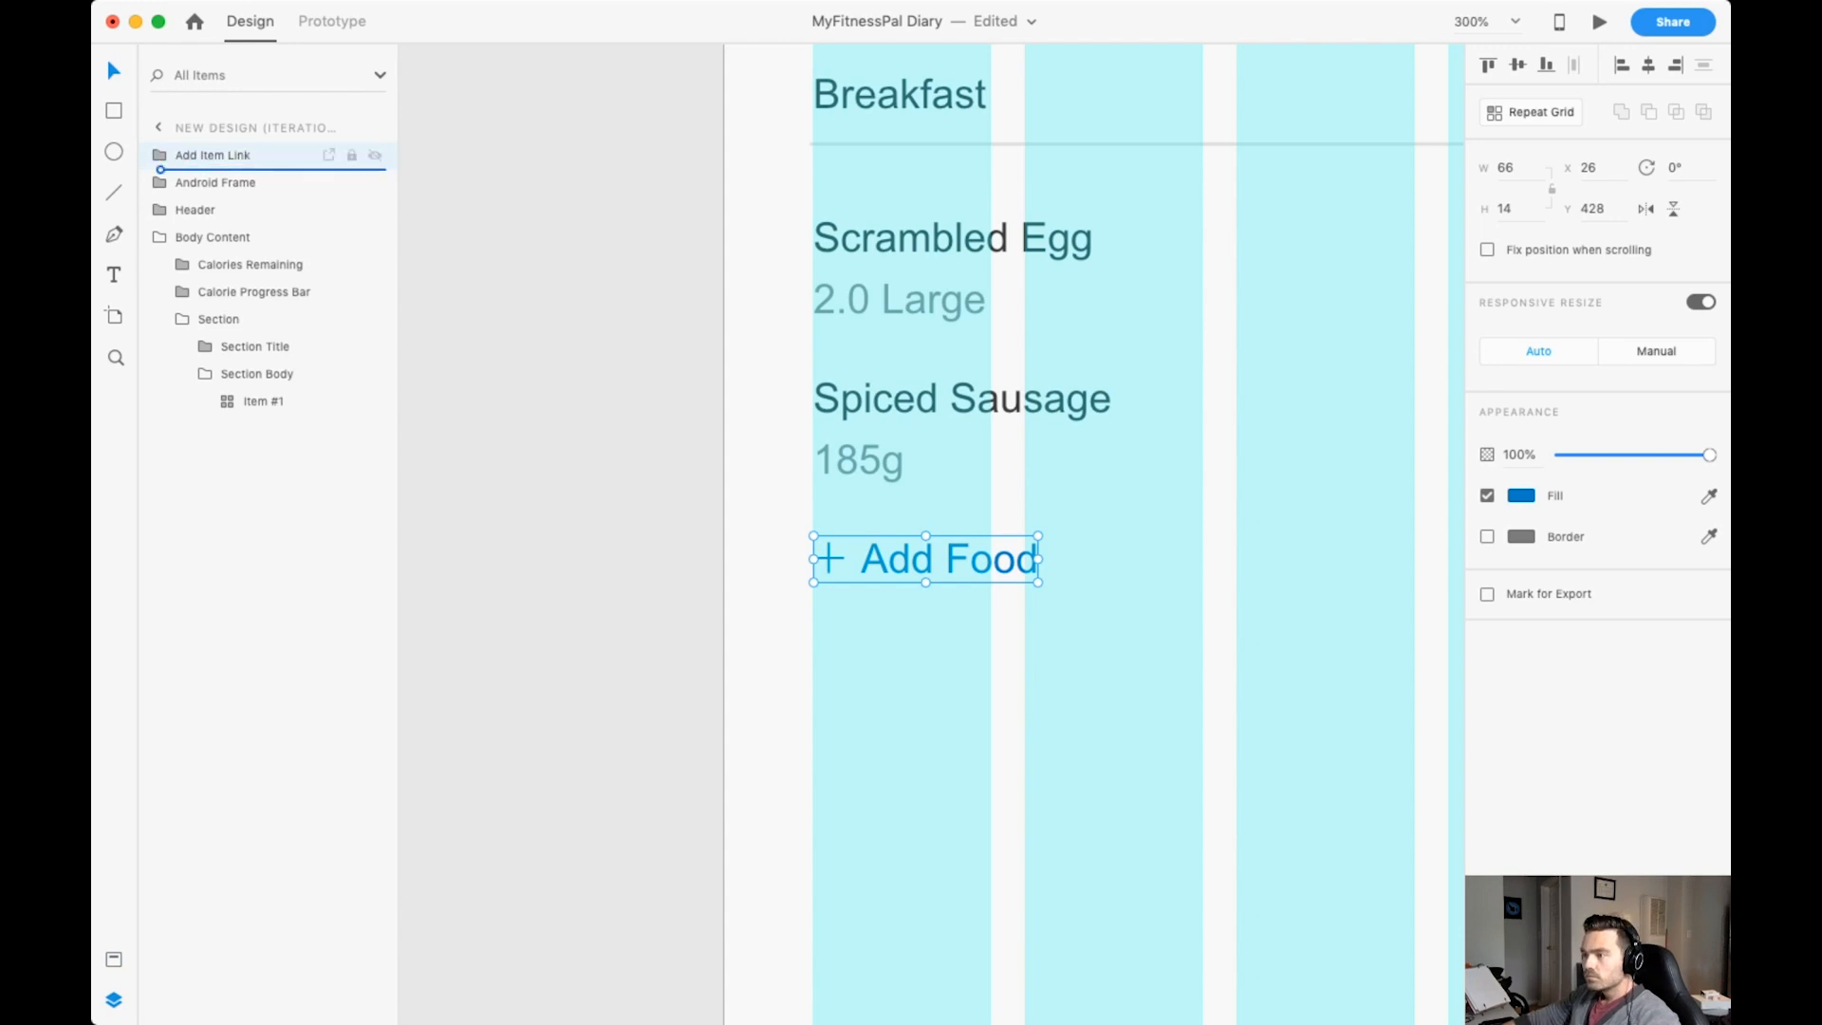
pyautogui.moveTo(213, 161); pyautogui.dragTo(263, 413)
pyautogui.press('super+minus')
# Rename the Item #1 repeat grid in Section Body as Items.
pyautogui.doubleClick(263, 373)
pyautogui.write('Items')
pyautogui.press('Return')
pyautogui.click(281, 402)
pyautogui.click(259, 374)
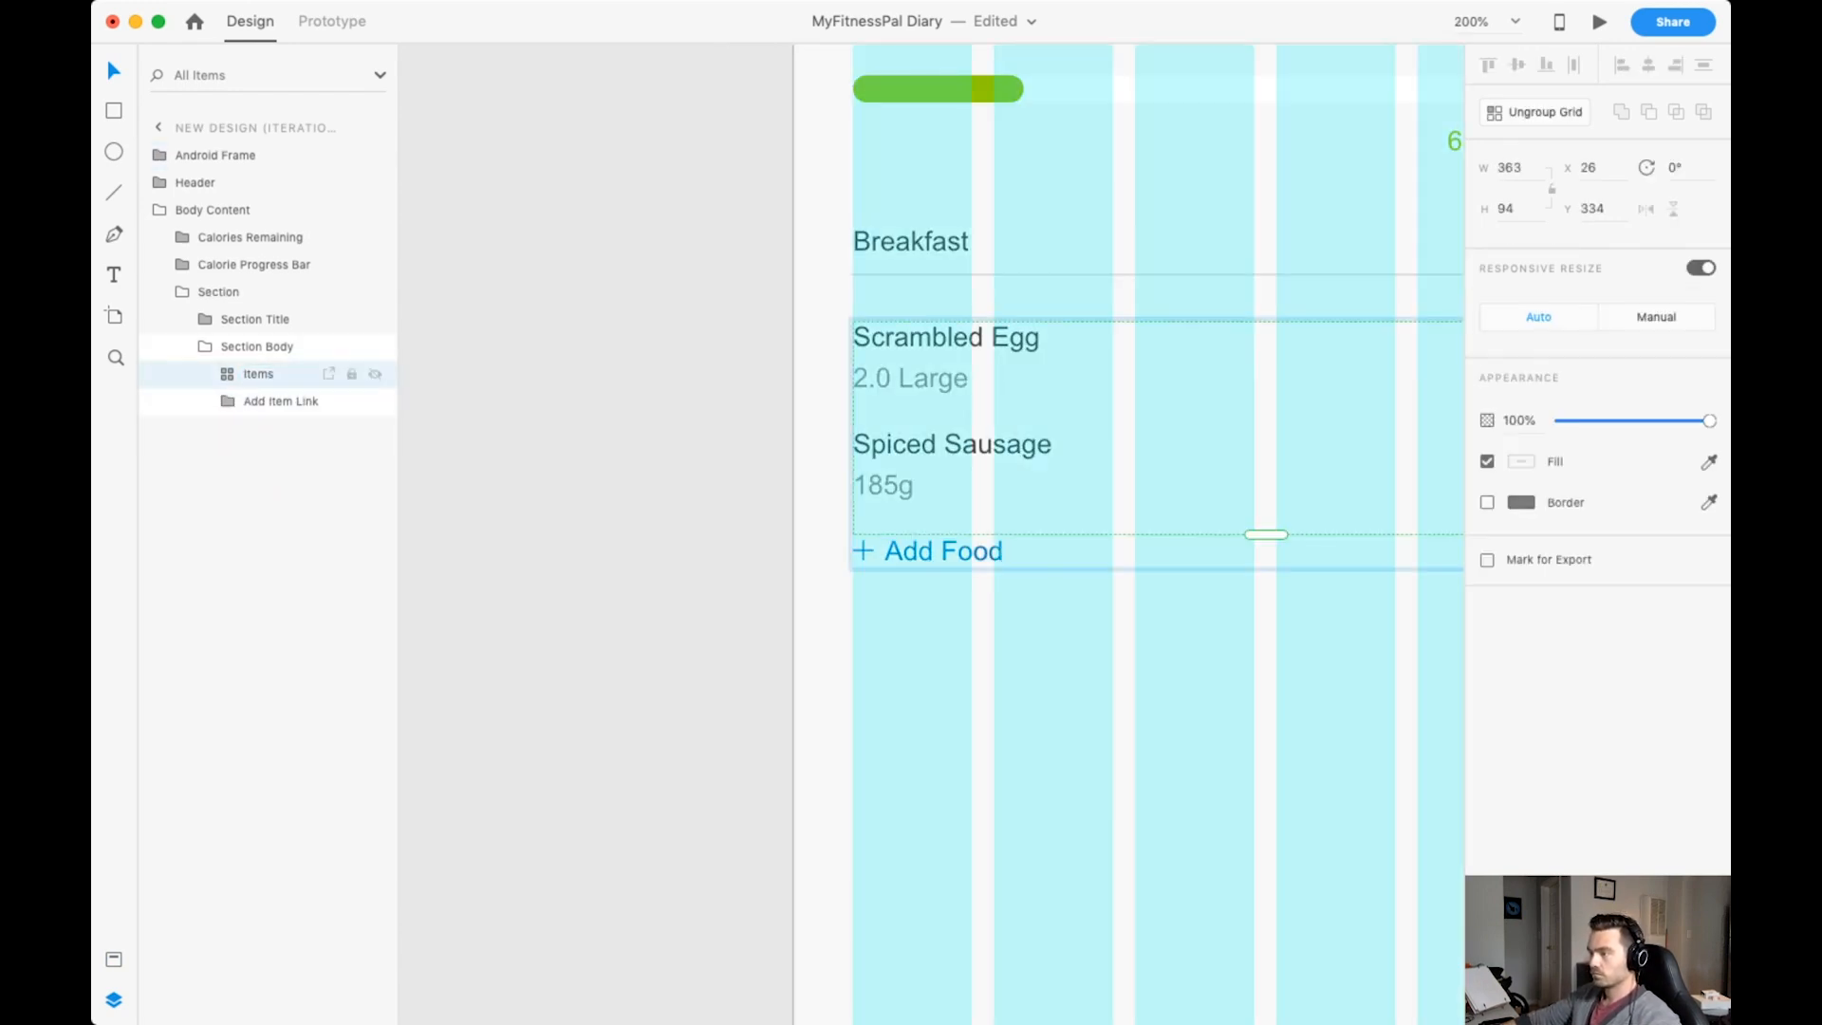
pyautogui.press('Escape')
pyautogui.press('super+minus')
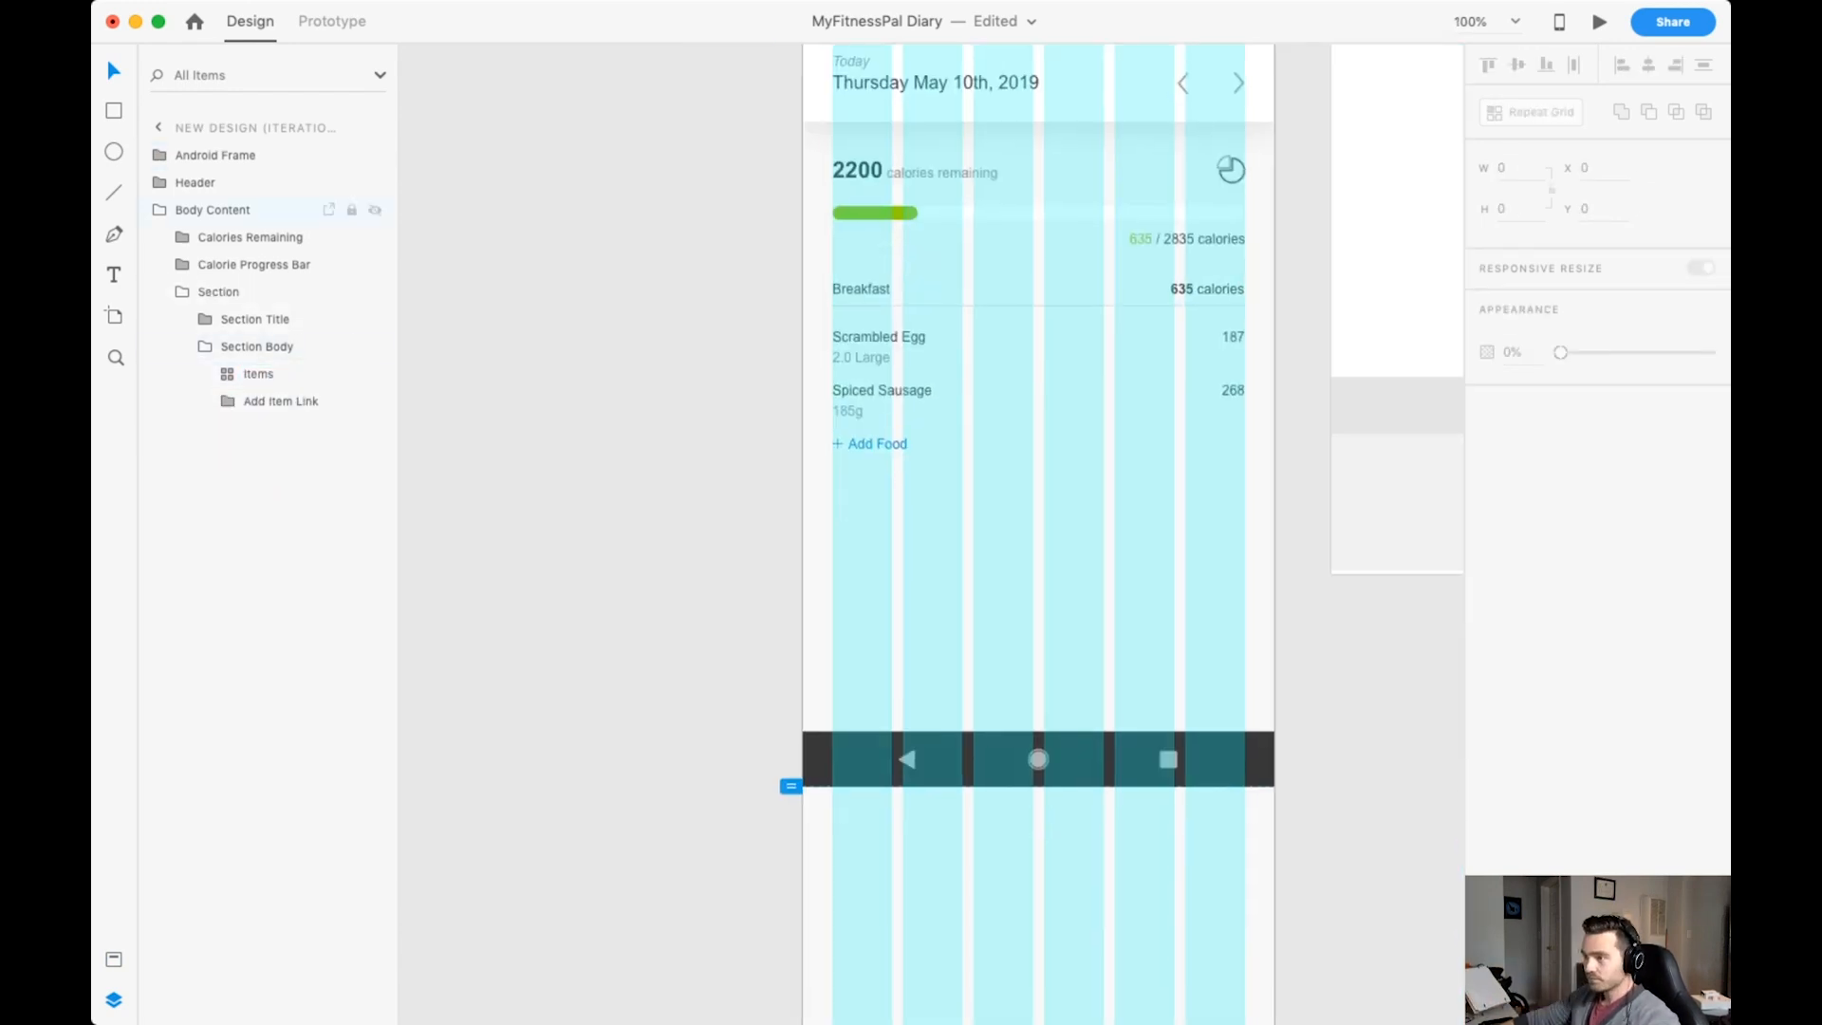
# Rename the Section Body group as Section Item and undo the trial repeat grid made from it.
pyautogui.click(257, 346)
pyautogui.doubleClick(257, 346)
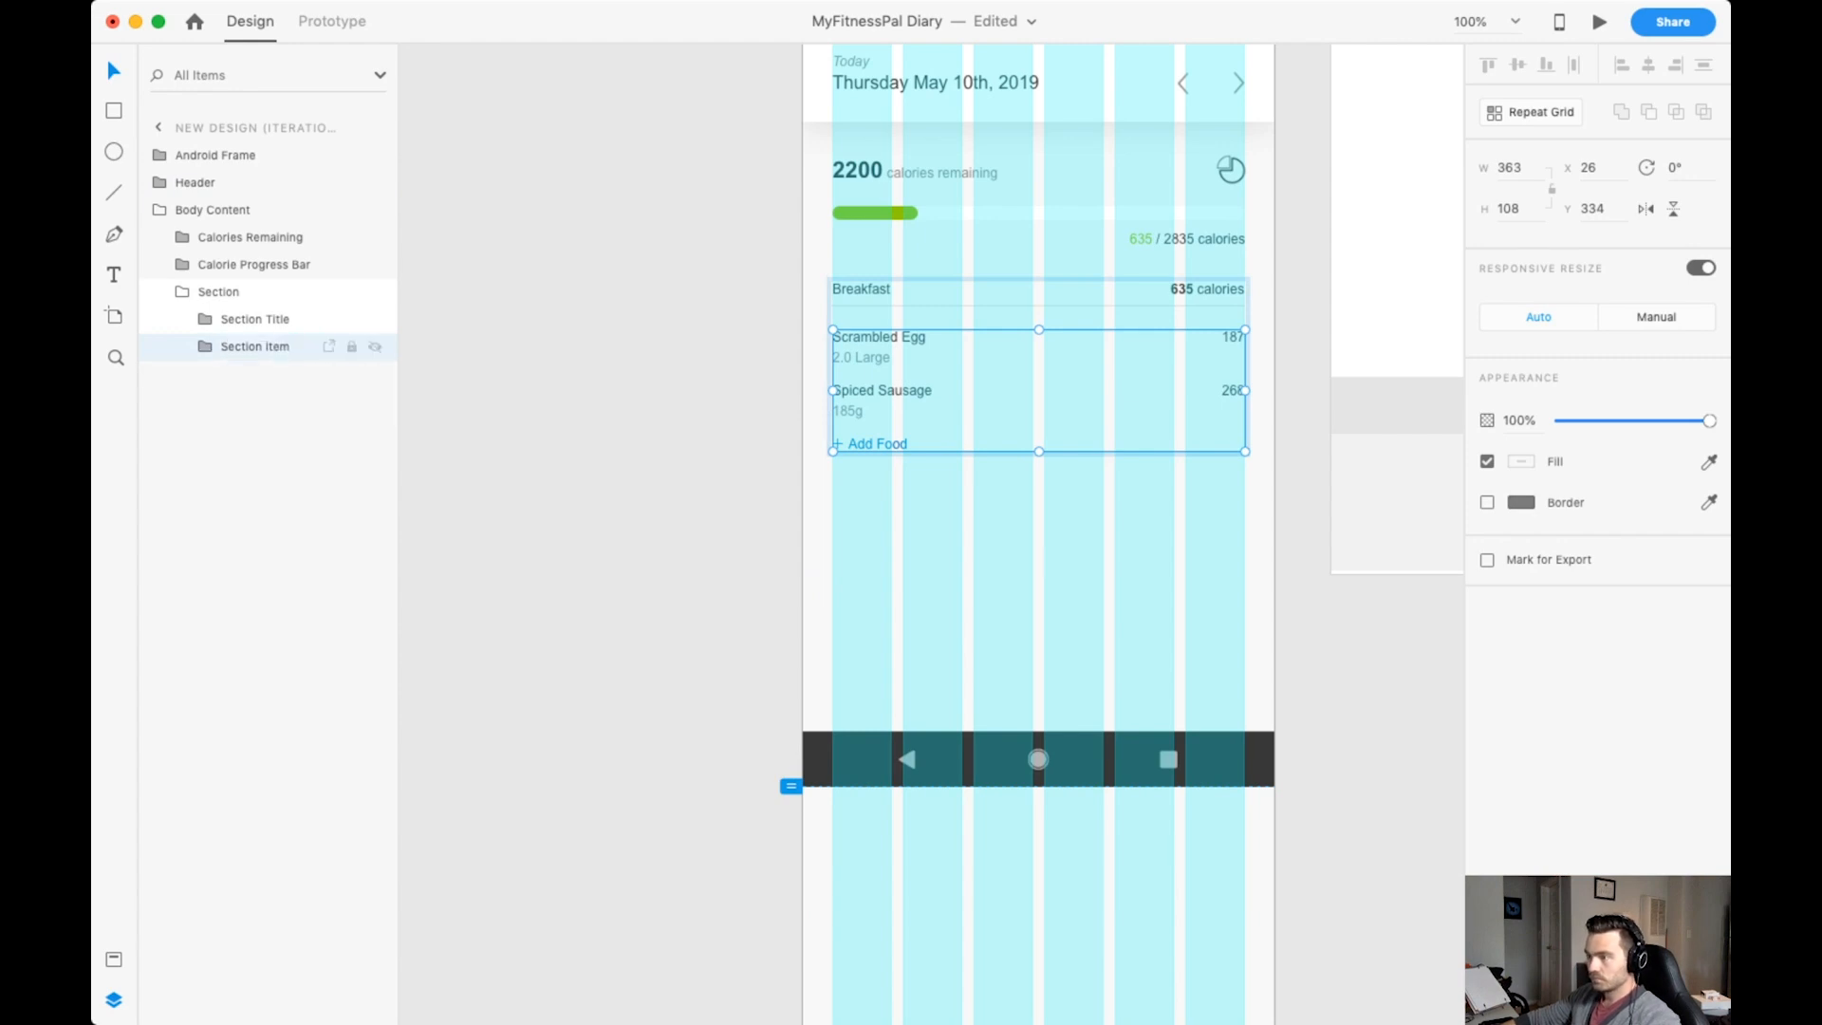
pyautogui.press('super+z')
pyautogui.press('super+z')
pyautogui.press('super+z')
pyautogui.press('super+z')
pyautogui.press('super+z')
pyautogui.press('super+z')
pyautogui.press('super+z')
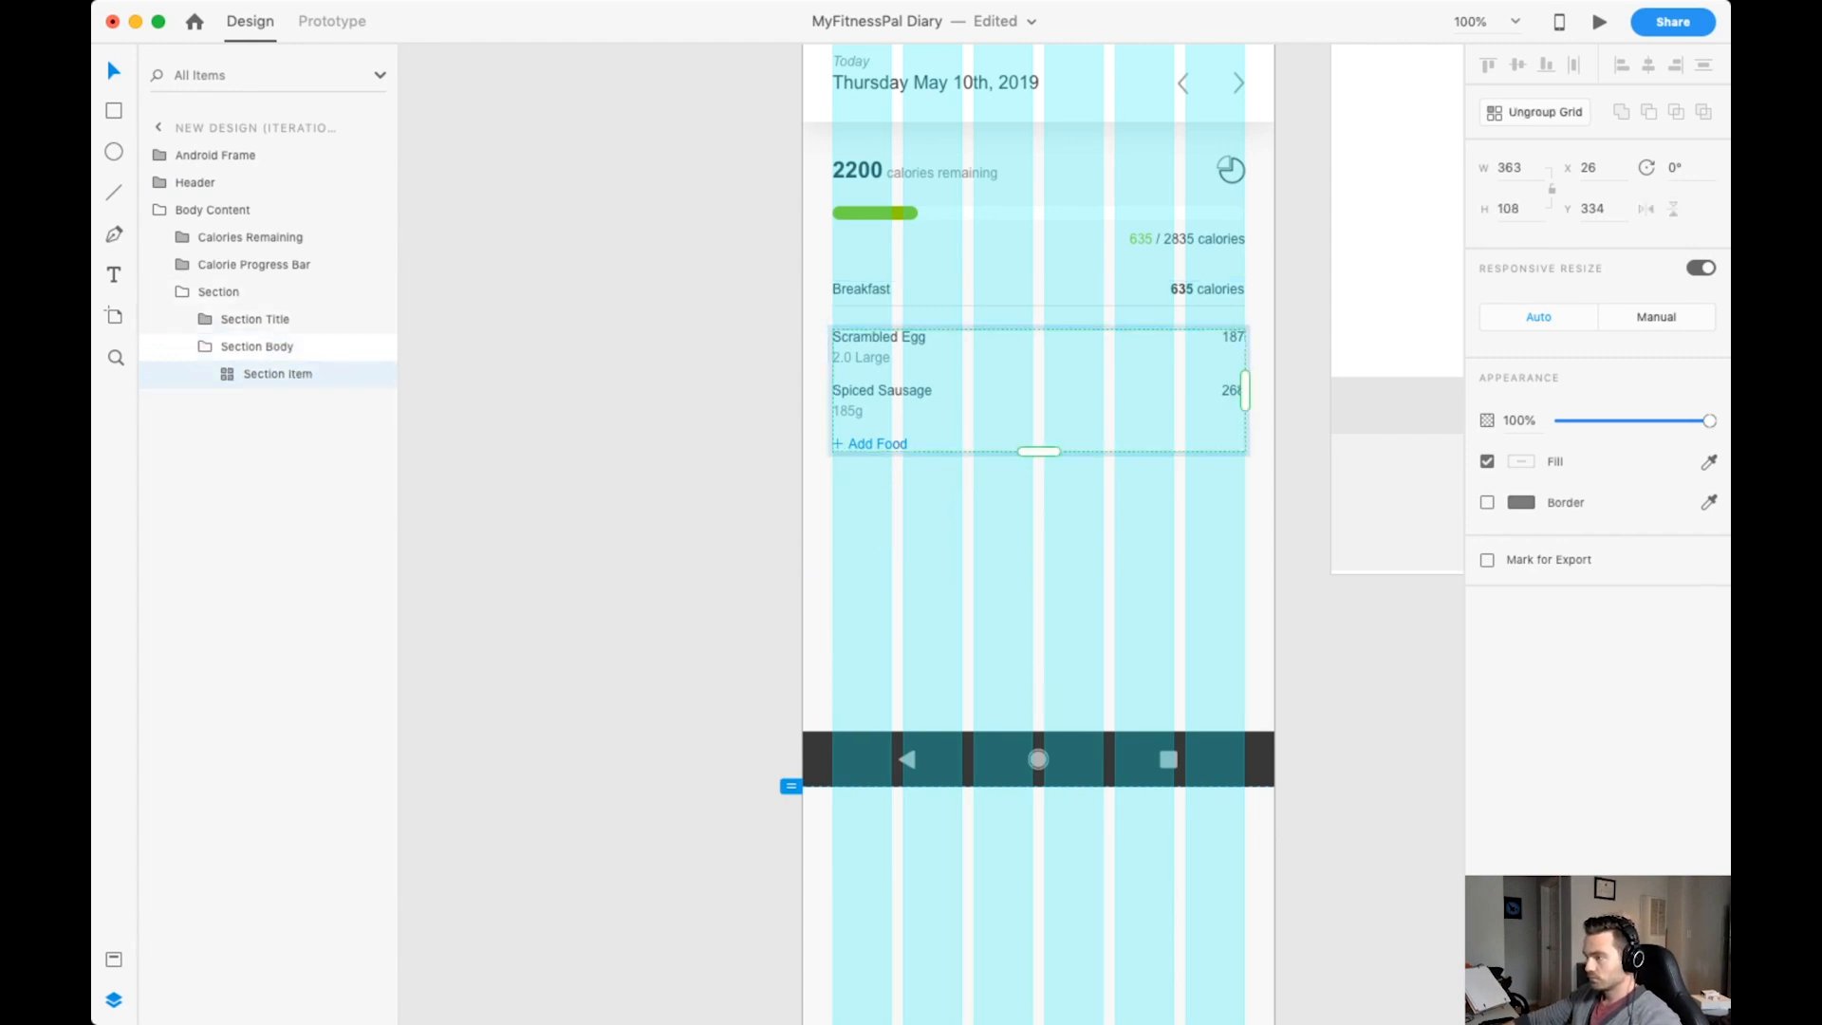
pyautogui.press('super+z')
pyautogui.press('super+z')
# Try to repeat the Breakfast section down the screen as a vertical grid of four inside a Sections group.
pyautogui.write('Sections')
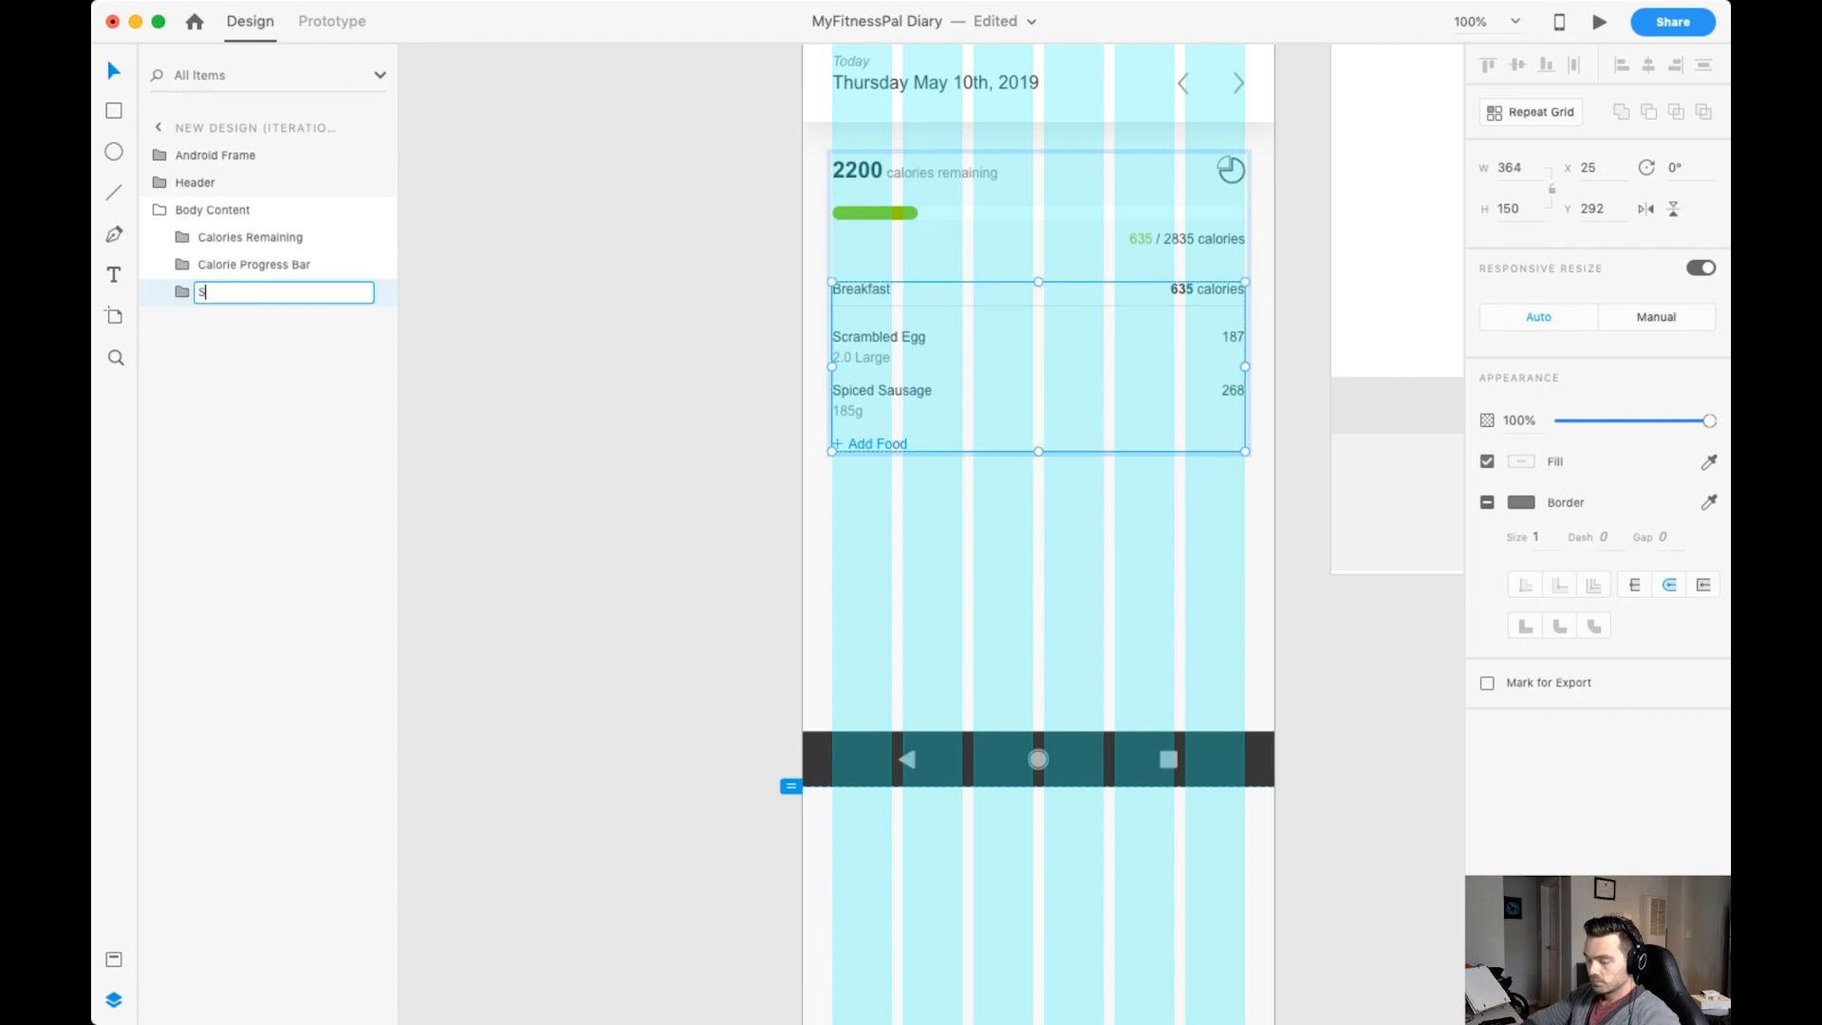
pyautogui.press('super+r')
pyautogui.moveTo(1038, 452); pyautogui.dragTo(1010, 760)
pyautogui.scroll(3, 1009, 760)
pyautogui.moveTo(991, 328); pyautogui.dragTo(992, 339)
# Try to retitle the second repeated section Lunch, and undo the changes back to a single section.
pyautogui.keyDown('super'); pyautogui.doubleClick(815, 356); pyautogui.keyUp('super')
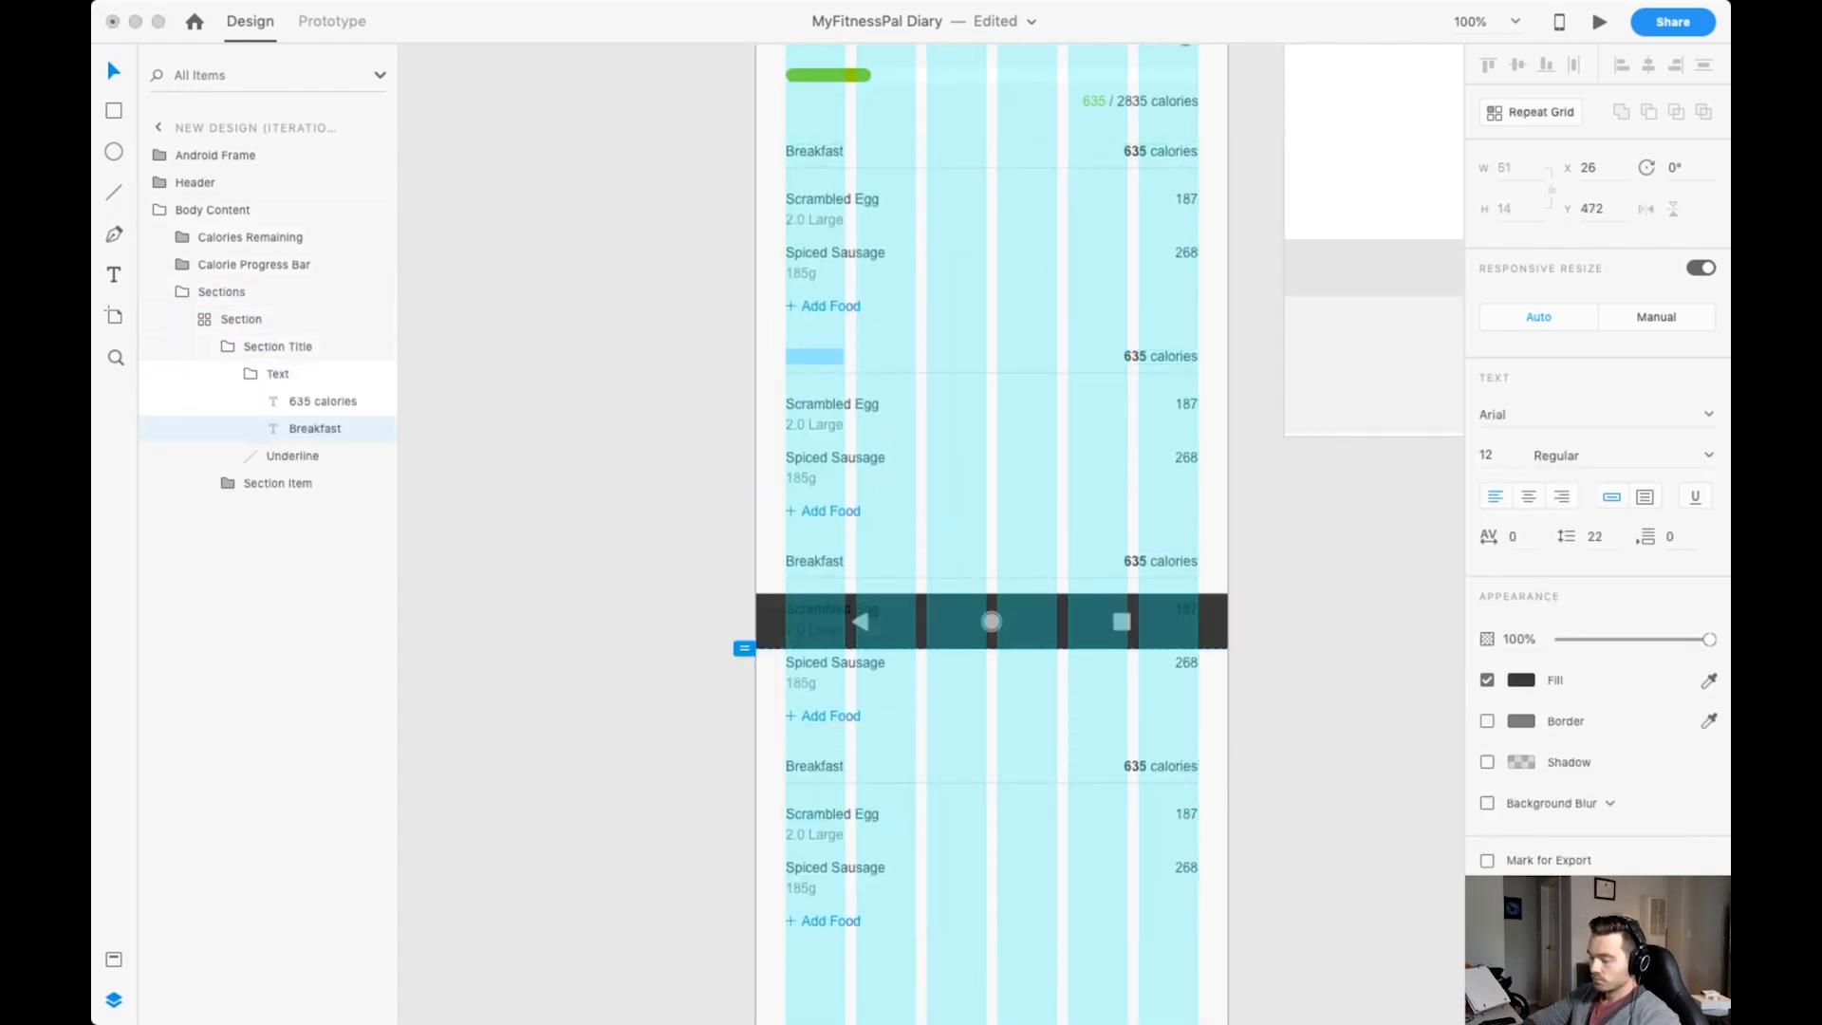
pyautogui.write('Lunch')
pyautogui.doubleClick(1135, 356)
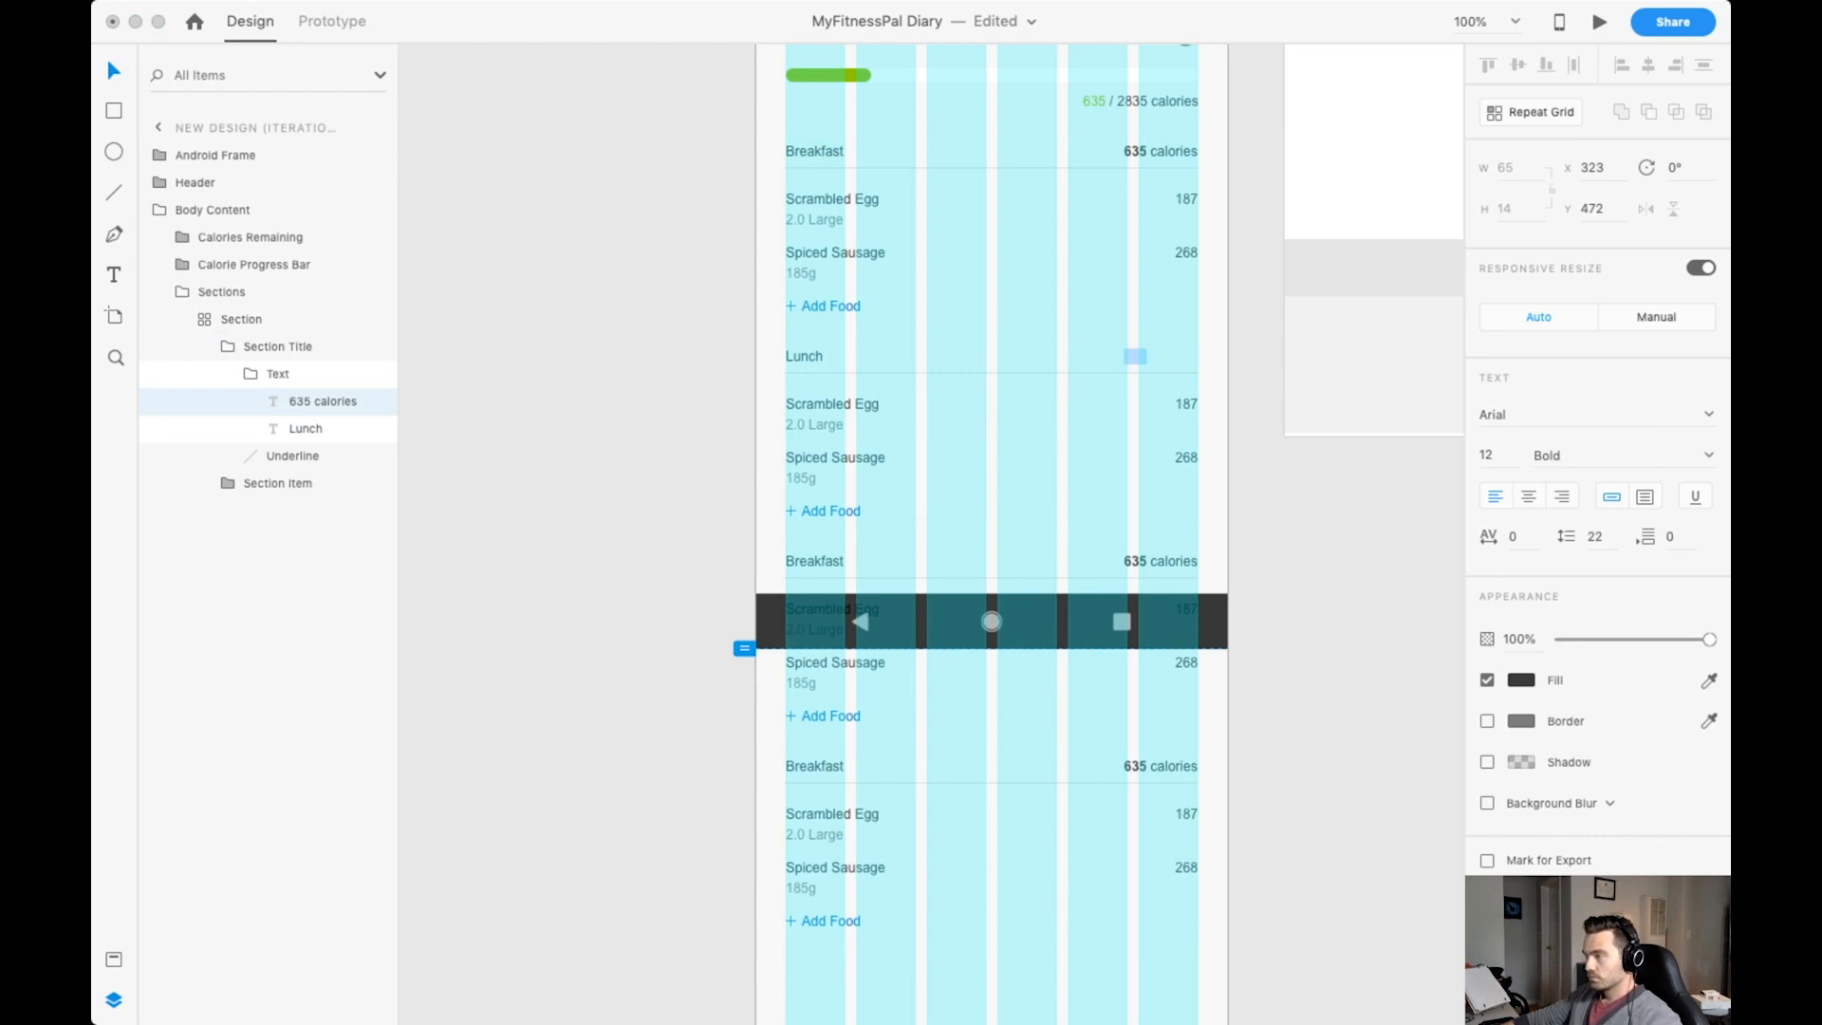
pyautogui.press('super+z')
pyautogui.press('super+z')
pyautogui.press('super+z')
pyautogui.press('super+z')
pyautogui.press('super+z')
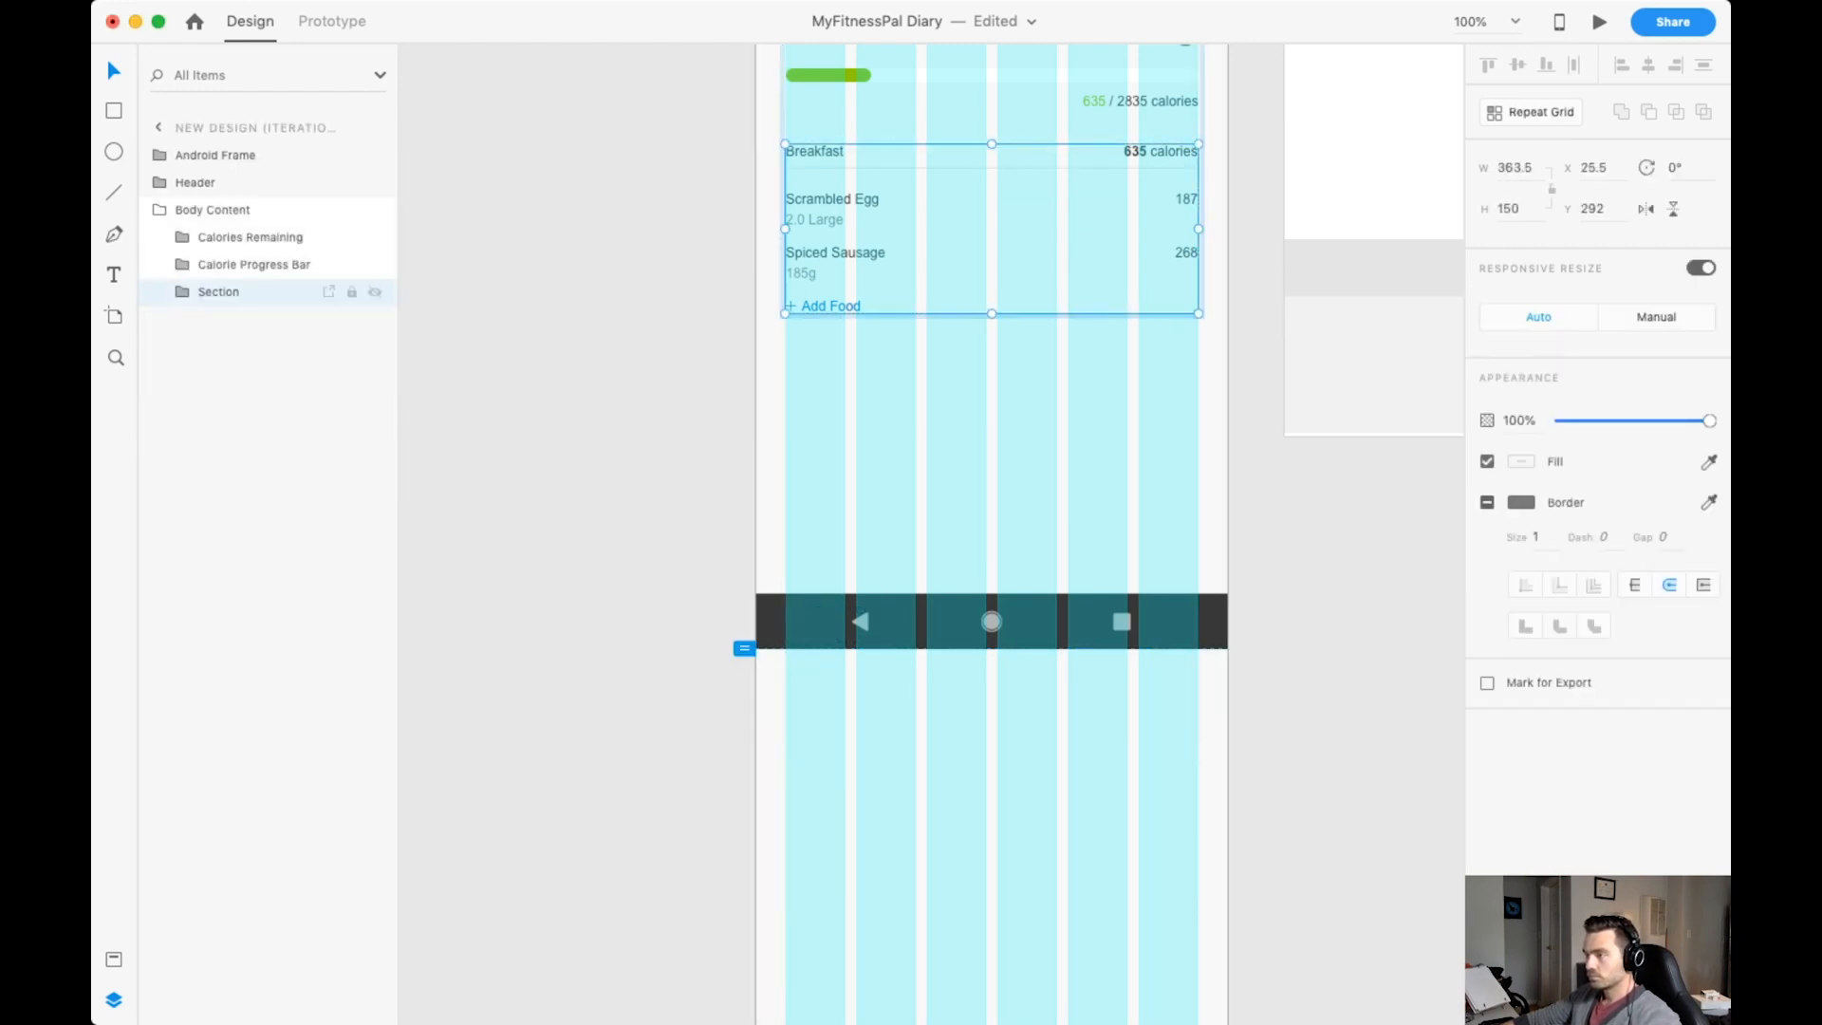
# Rename the section group Section (Filled) and create a duplicate beneath it in the layer order named Sections (Empty).
pyautogui.write('Section (Filled)')
pyautogui.press('Return')
pyautogui.press('super+d')
pyautogui.moveTo(239, 237); pyautogui.dragTo(239, 311)
pyautogui.doubleClick(239, 319)
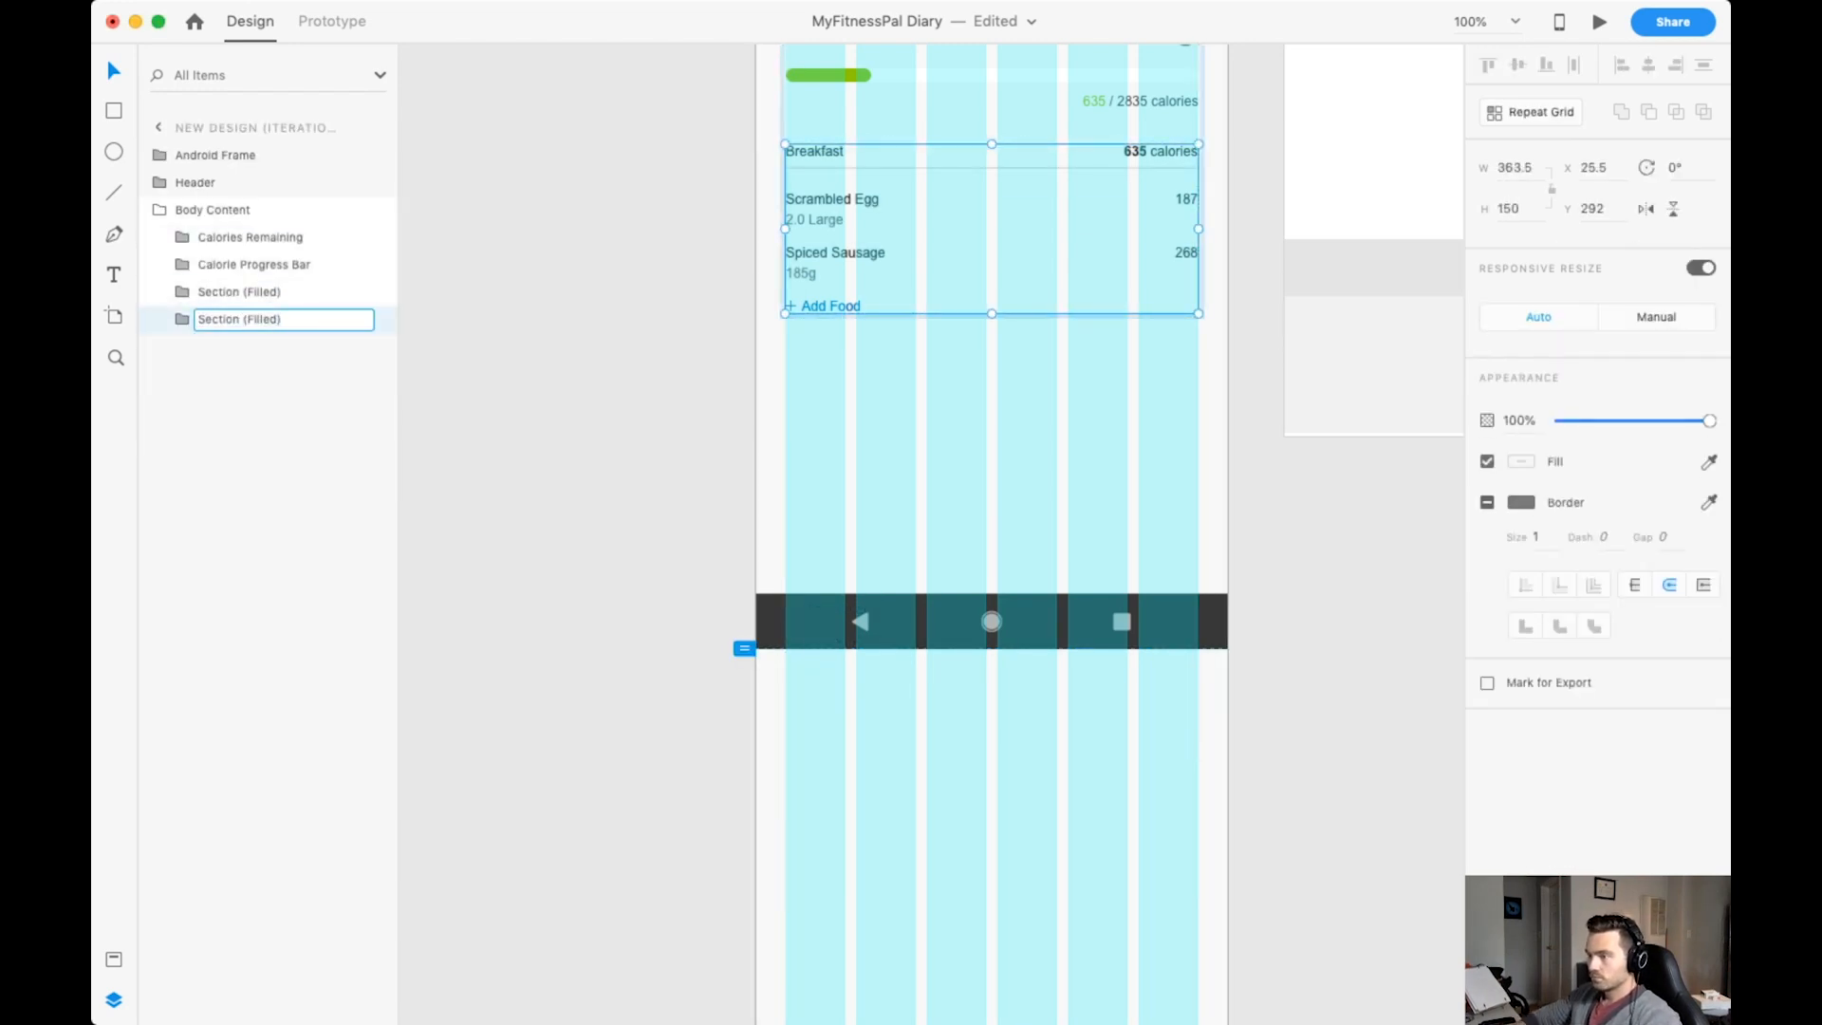
pyautogui.scroll(1, 1000, 166)
pyautogui.scroll(5, 1000, 166)
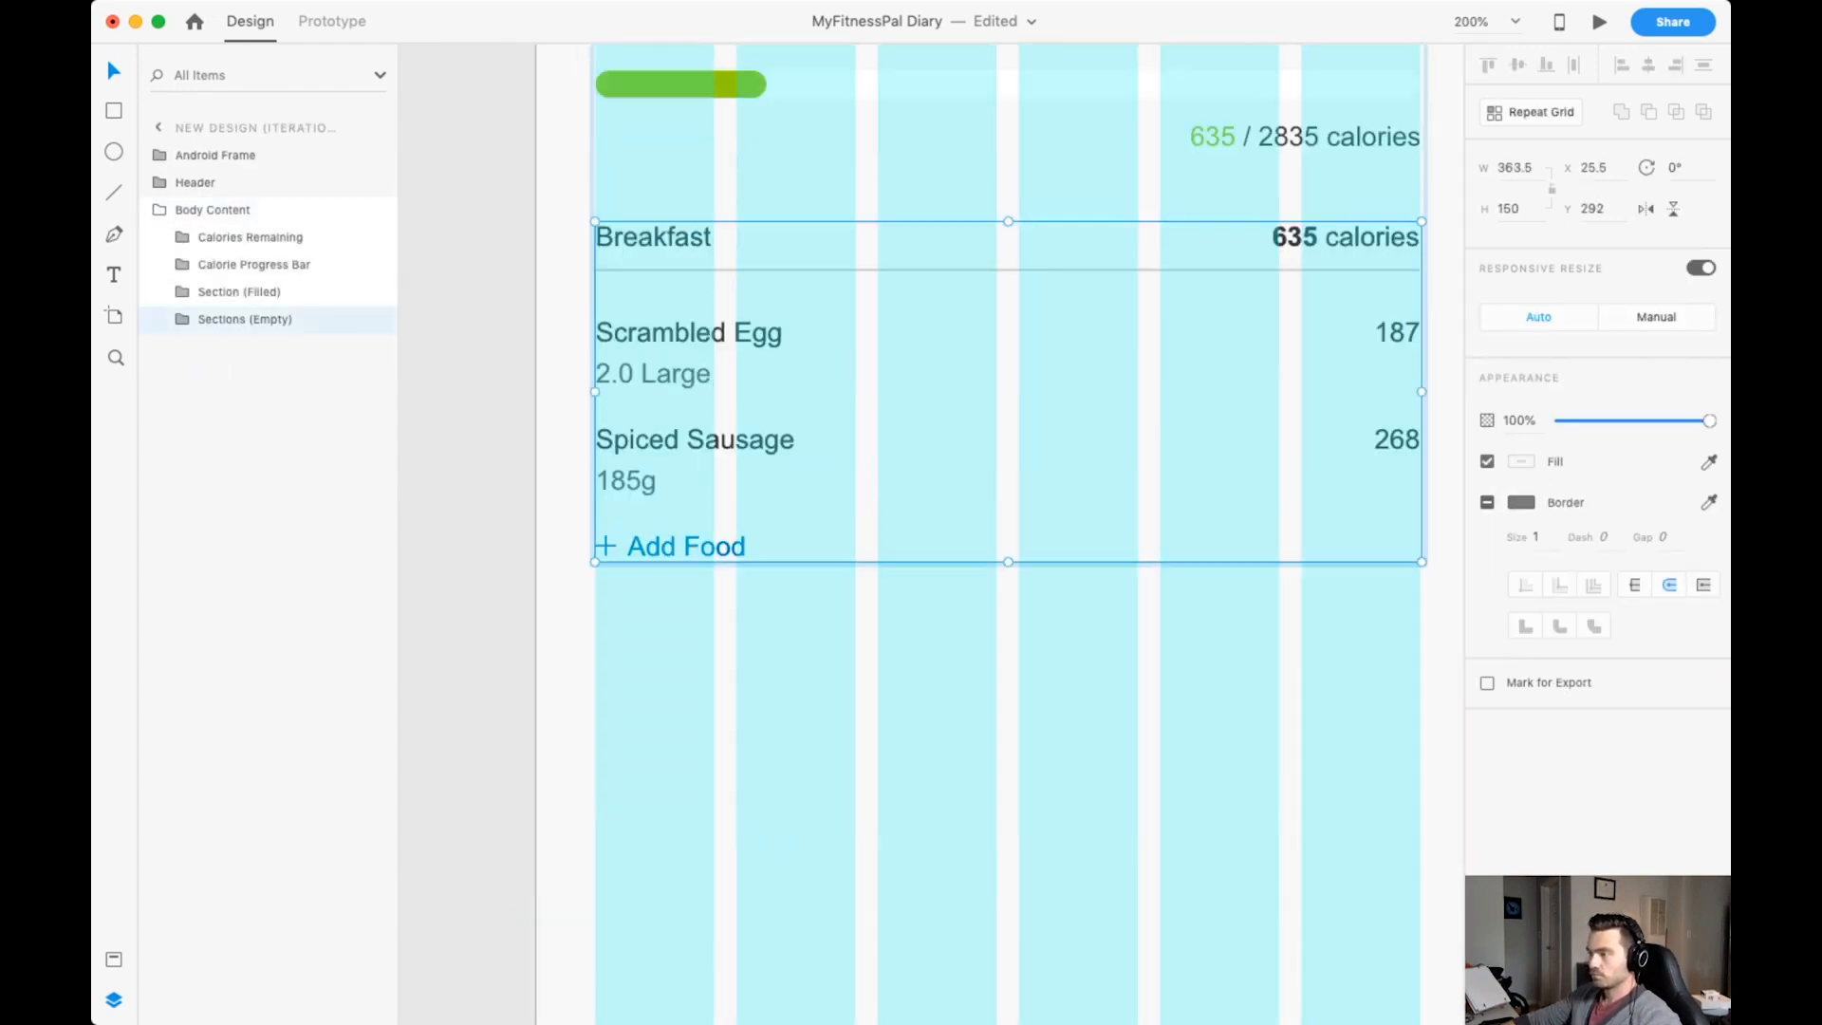
# Move the Sections (Empty) group down to Y 472, below Breakfast's Add Food link.
pyautogui.hotkey('shift', 'Down')
pyautogui.hotkey('shift', 'Down')
pyautogui.hotkey('shift', 'Down')
pyautogui.hotkey('shift', 'Down')
pyautogui.hotkey('shift', 'Down')
pyautogui.hotkey('shift', 'Down')
pyautogui.hotkey('shift', 'Down')
pyautogui.hotkey('shift', 'Down')
pyautogui.hotkey('shift', 'Down')
pyautogui.hotkey('shift', 'Down')
pyautogui.hotkey('shift', 'Down')
pyautogui.hotkey('shift', 'Down')
pyautogui.hotkey('shift', 'Down')
pyautogui.hotkey('shift', 'Down')
pyautogui.hotkey('shift', 'Down')
pyautogui.hotkey('shift', 'Down')
pyautogui.hotkey('shift', 'Down')
pyautogui.hotkey('shift', 'Down')
pyautogui.scroll(-2, 693, 607)
# Retitle the duplicated section Lunch and set its calorie count to 0.
pyautogui.doubleClick(694, 566)
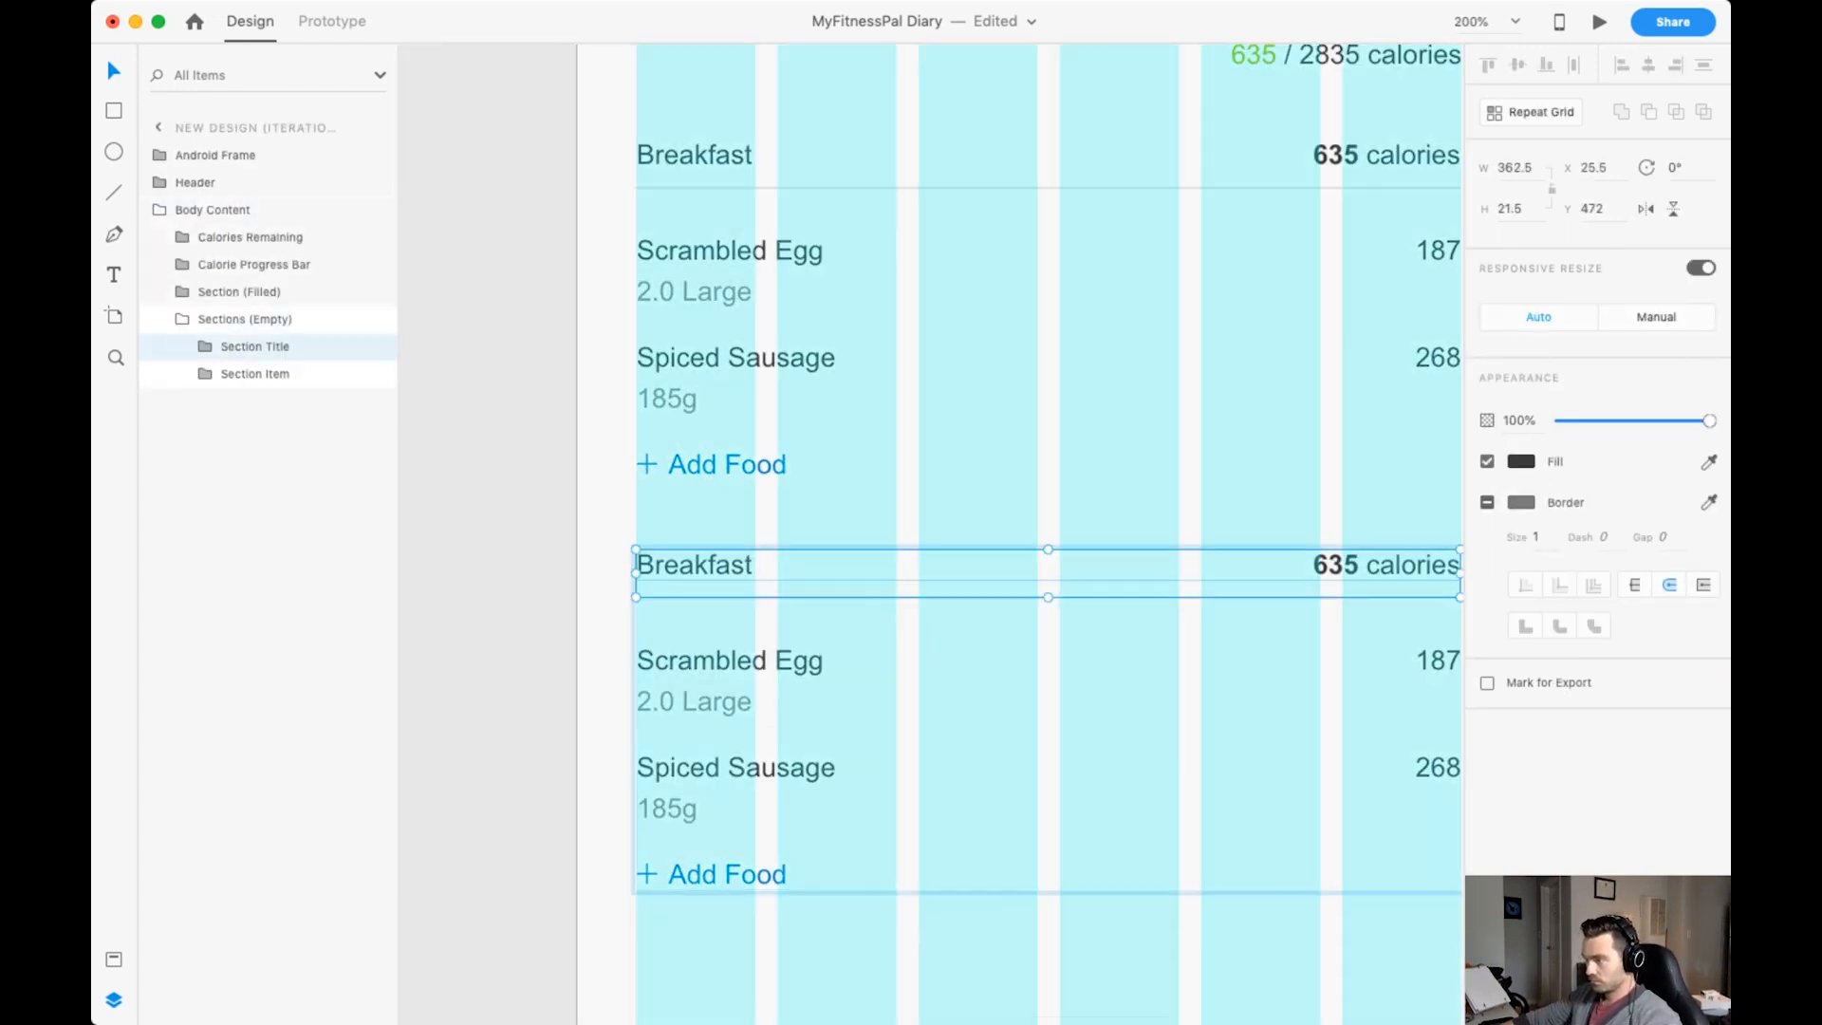
pyautogui.doubleClick(693, 566)
pyautogui.doubleClick(693, 566)
pyautogui.doubleClick(694, 565)
pyautogui.write('Lunch')
pyautogui.doubleClick(1385, 565)
pyautogui.doubleClick(1336, 566)
pyautogui.write('0')
pyautogui.press('Escape')
# Shift the 0 calories text so that it lines up with the right end of the Lunch underline.
pyautogui.hscroll(3, 1234, 565)
pyautogui.moveTo(1134, 555); pyautogui.dragTo(1165, 555)
pyautogui.press('Escape')
pyautogui.press('Escape')
pyautogui.press('Escape')
# Delete the Items food grid from the Lunch section.
pyautogui.hscroll(-3, 1165, 555)
pyautogui.click(698, 629)
pyautogui.doubleClick(697, 630)
pyautogui.doubleClick(698, 629)
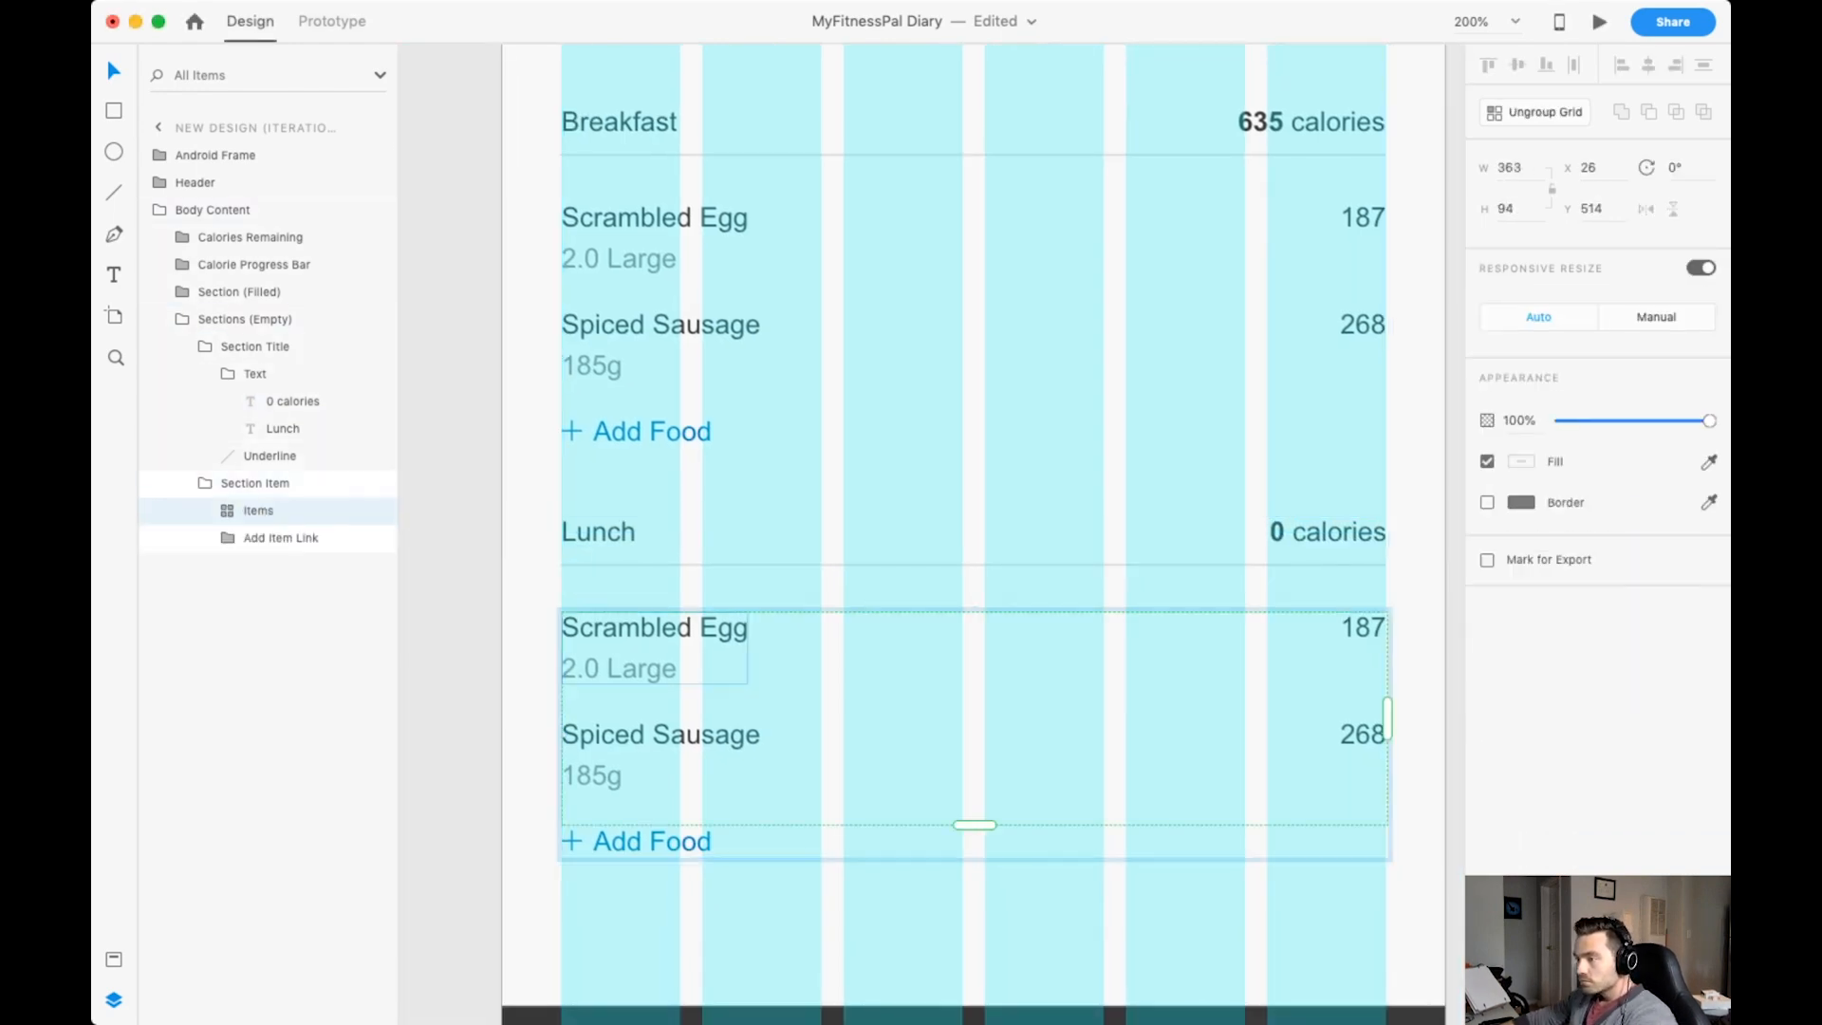
pyautogui.press('Delete')
# Move the Lunch section's Add Food link up to Y 492, close to the section title.
pyautogui.click(704, 841)
pyautogui.hotkey('shift', 'Up')
pyautogui.hotkey('shift', 'Up')
pyautogui.hotkey('shift', 'Up')
pyautogui.hotkey('shift', 'Up')
pyautogui.hotkey('shift', 'Up')
pyautogui.hotkey('shift', 'Up')
pyautogui.hotkey('shift', 'Up')
pyautogui.hotkey('shift', 'Up')
pyautogui.hotkey('shift', 'Up')
pyautogui.hotkey('shift', 'Up')
pyautogui.hotkey('shift', 'Up')
pyautogui.hotkey('shift', 'Up')
pyautogui.press('super+equal')
pyautogui.hscroll(-2, 635, 577)
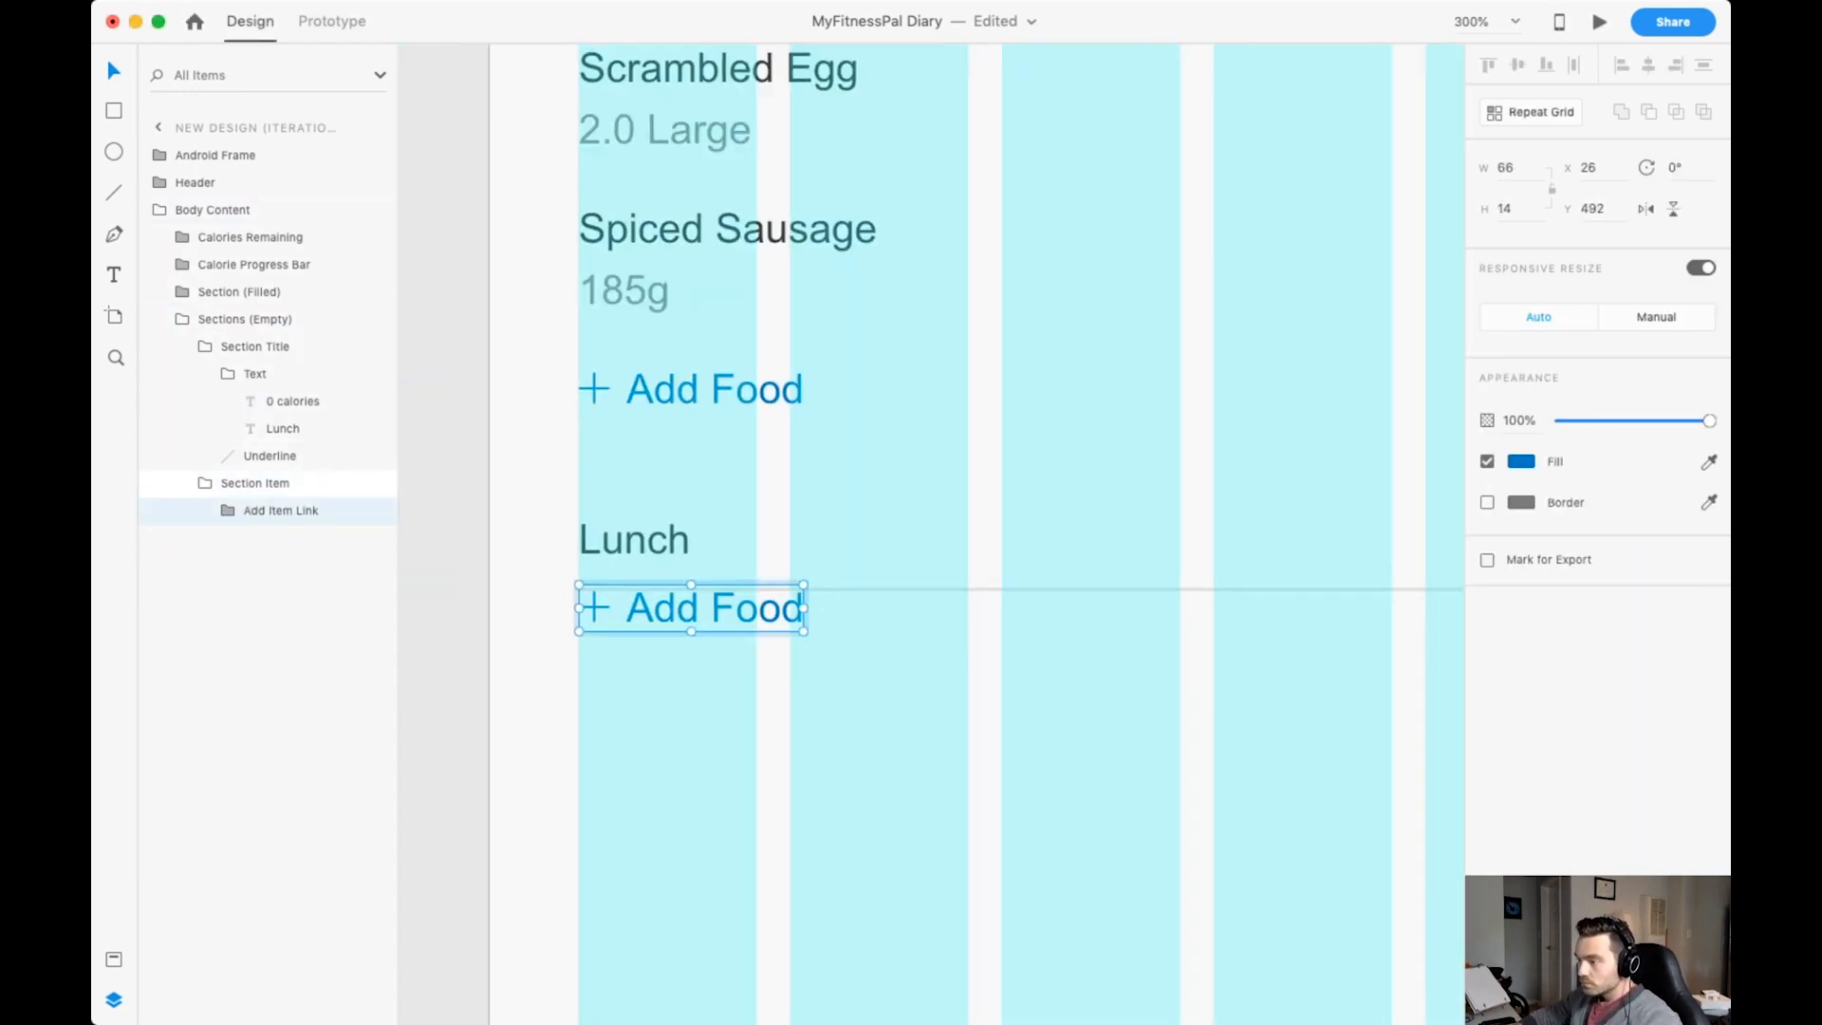
# Fine-tune the Add Food link's height under the Lunch underline to match the Breakfast section's gap, and save the document.
pyautogui.hotkey('shift', 'Down')
pyautogui.hotkey('shift', 'Down')
pyautogui.press('super+1')
pyautogui.press('Up')
pyautogui.press('Up')
pyautogui.press('Up')
pyautogui.press('Up')
pyautogui.press('Up')
pyautogui.press('super+2')
pyautogui.press('super+1')
pyautogui.press('super+s')
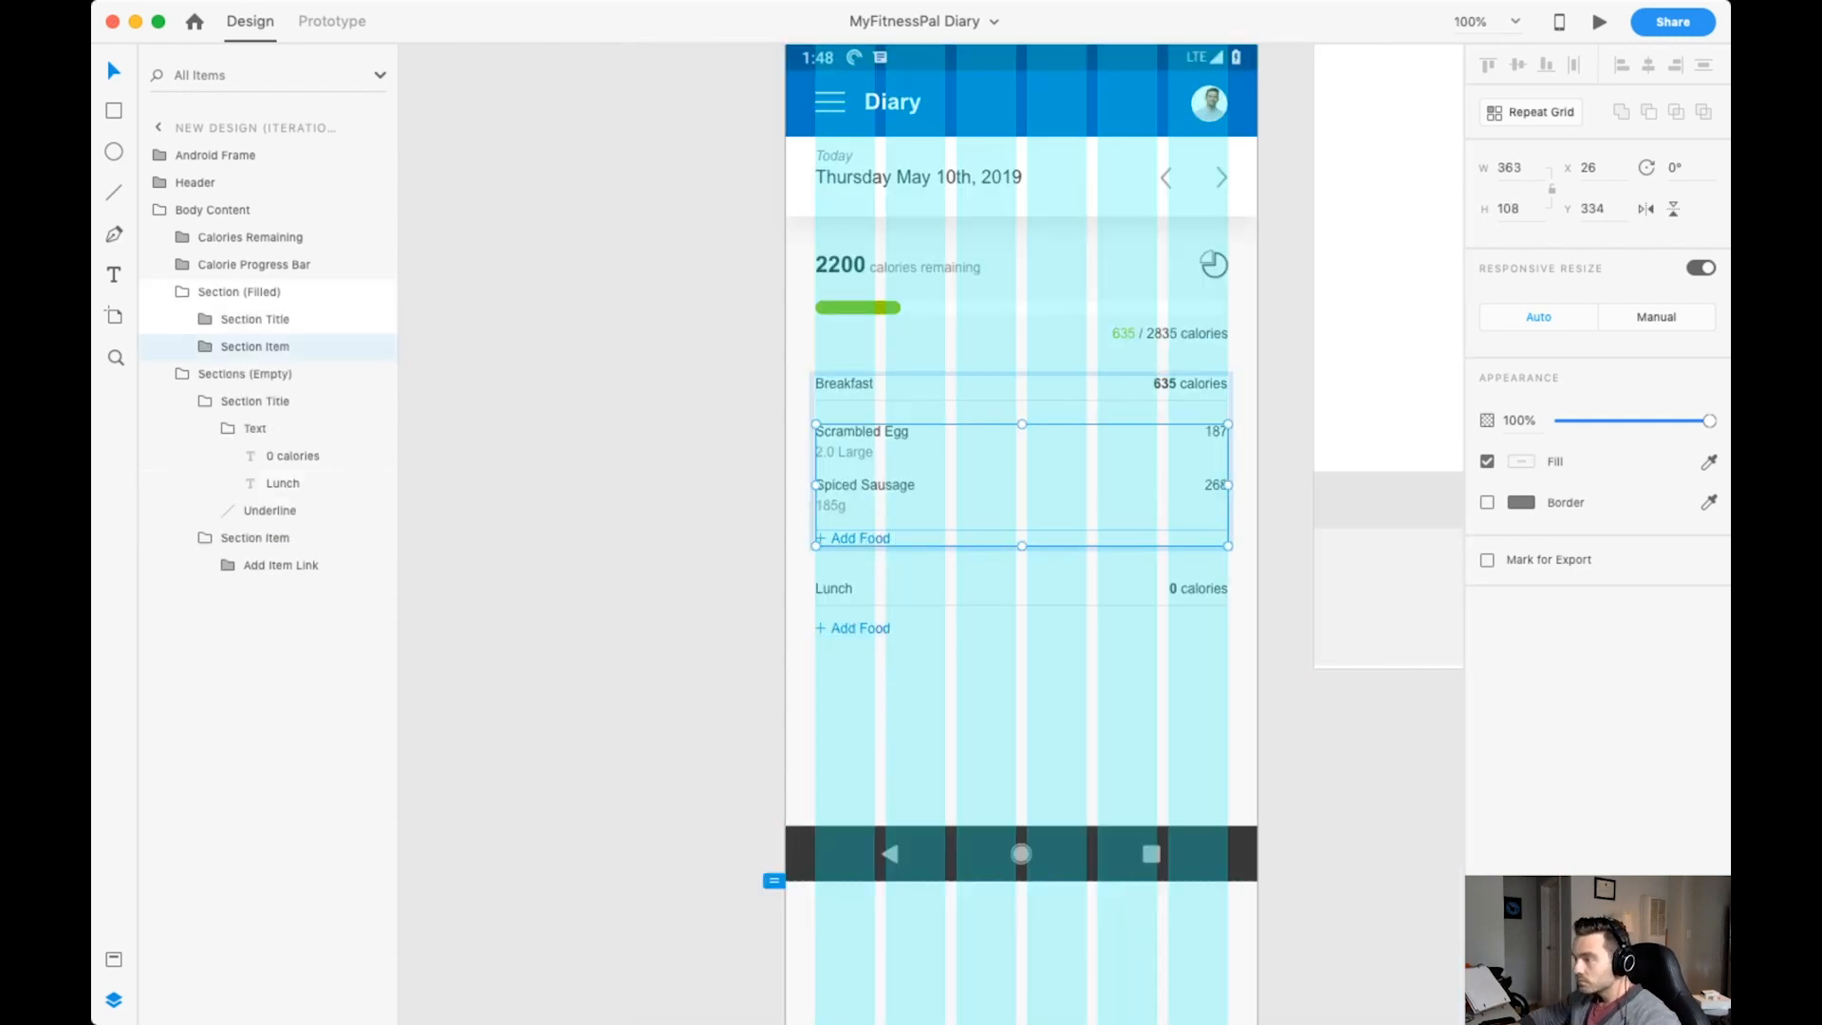
pyautogui.press('Down')
pyautogui.press('Escape')
pyautogui.press('super+s')
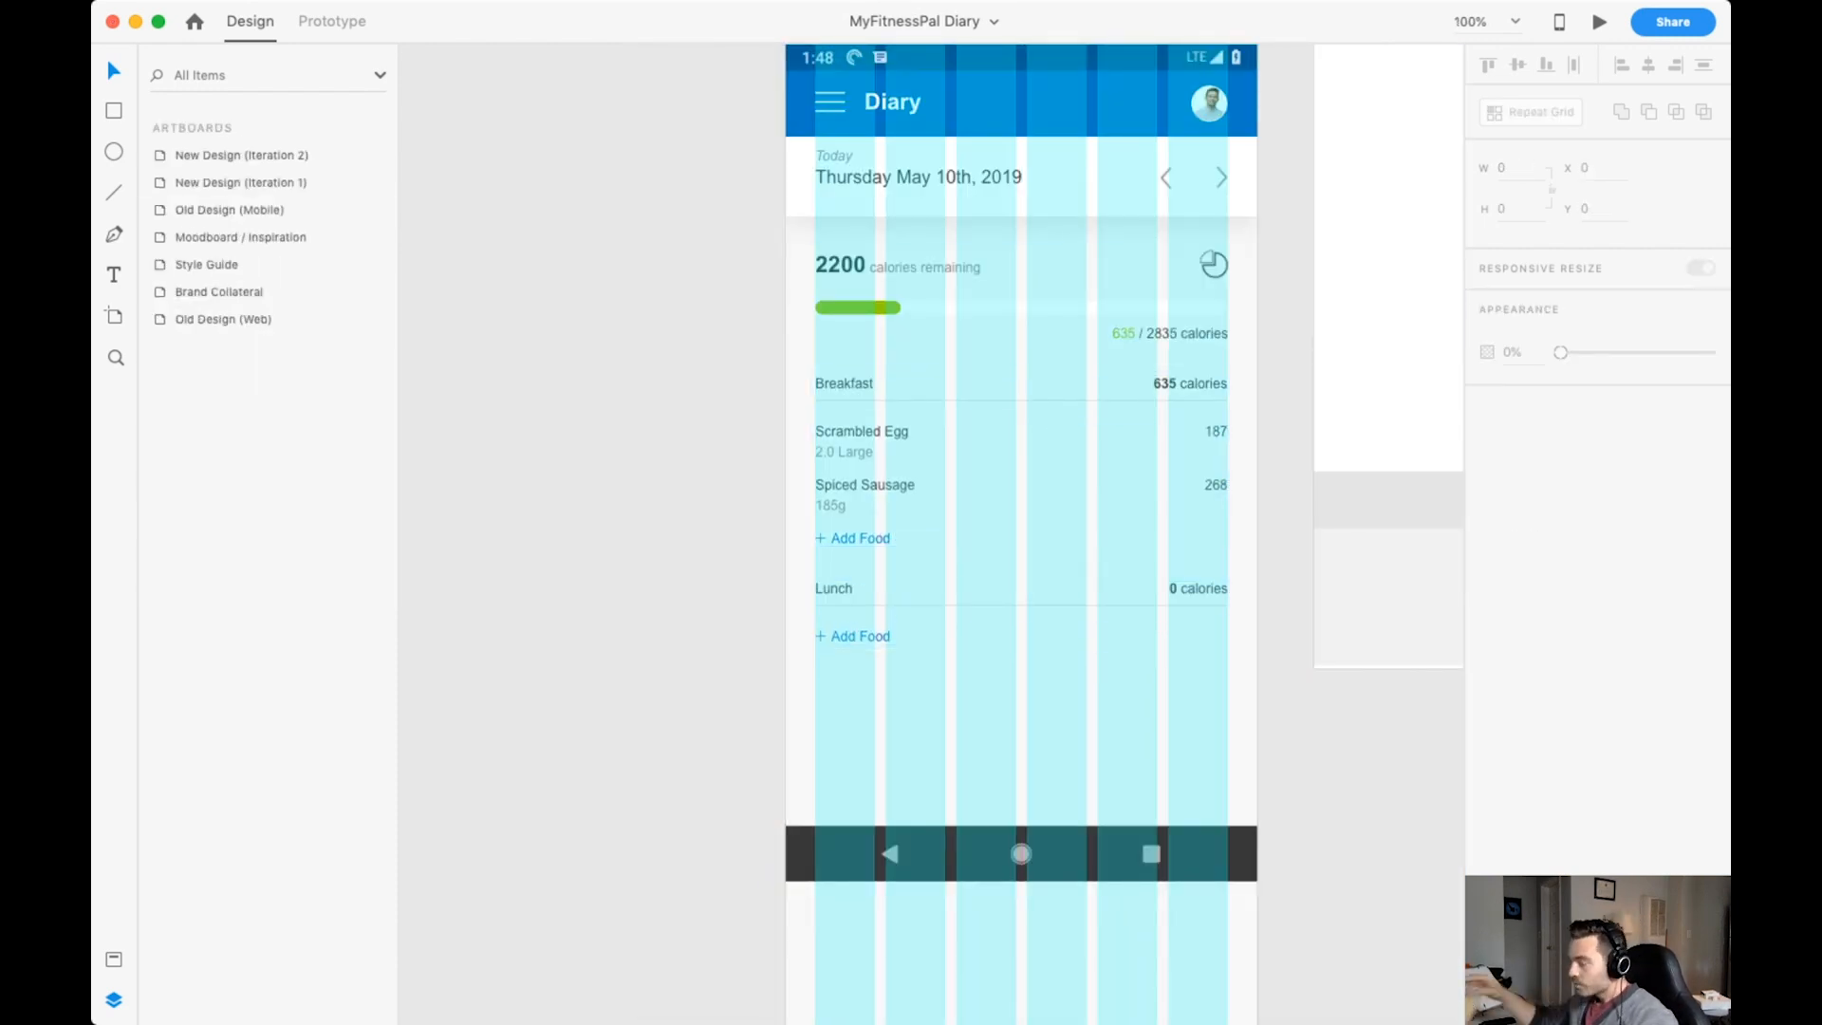
# Name the Lunch section group Section (Empty) and place it inside a parent group named Sections (Empty).
pyautogui.doubleClick(859, 636)
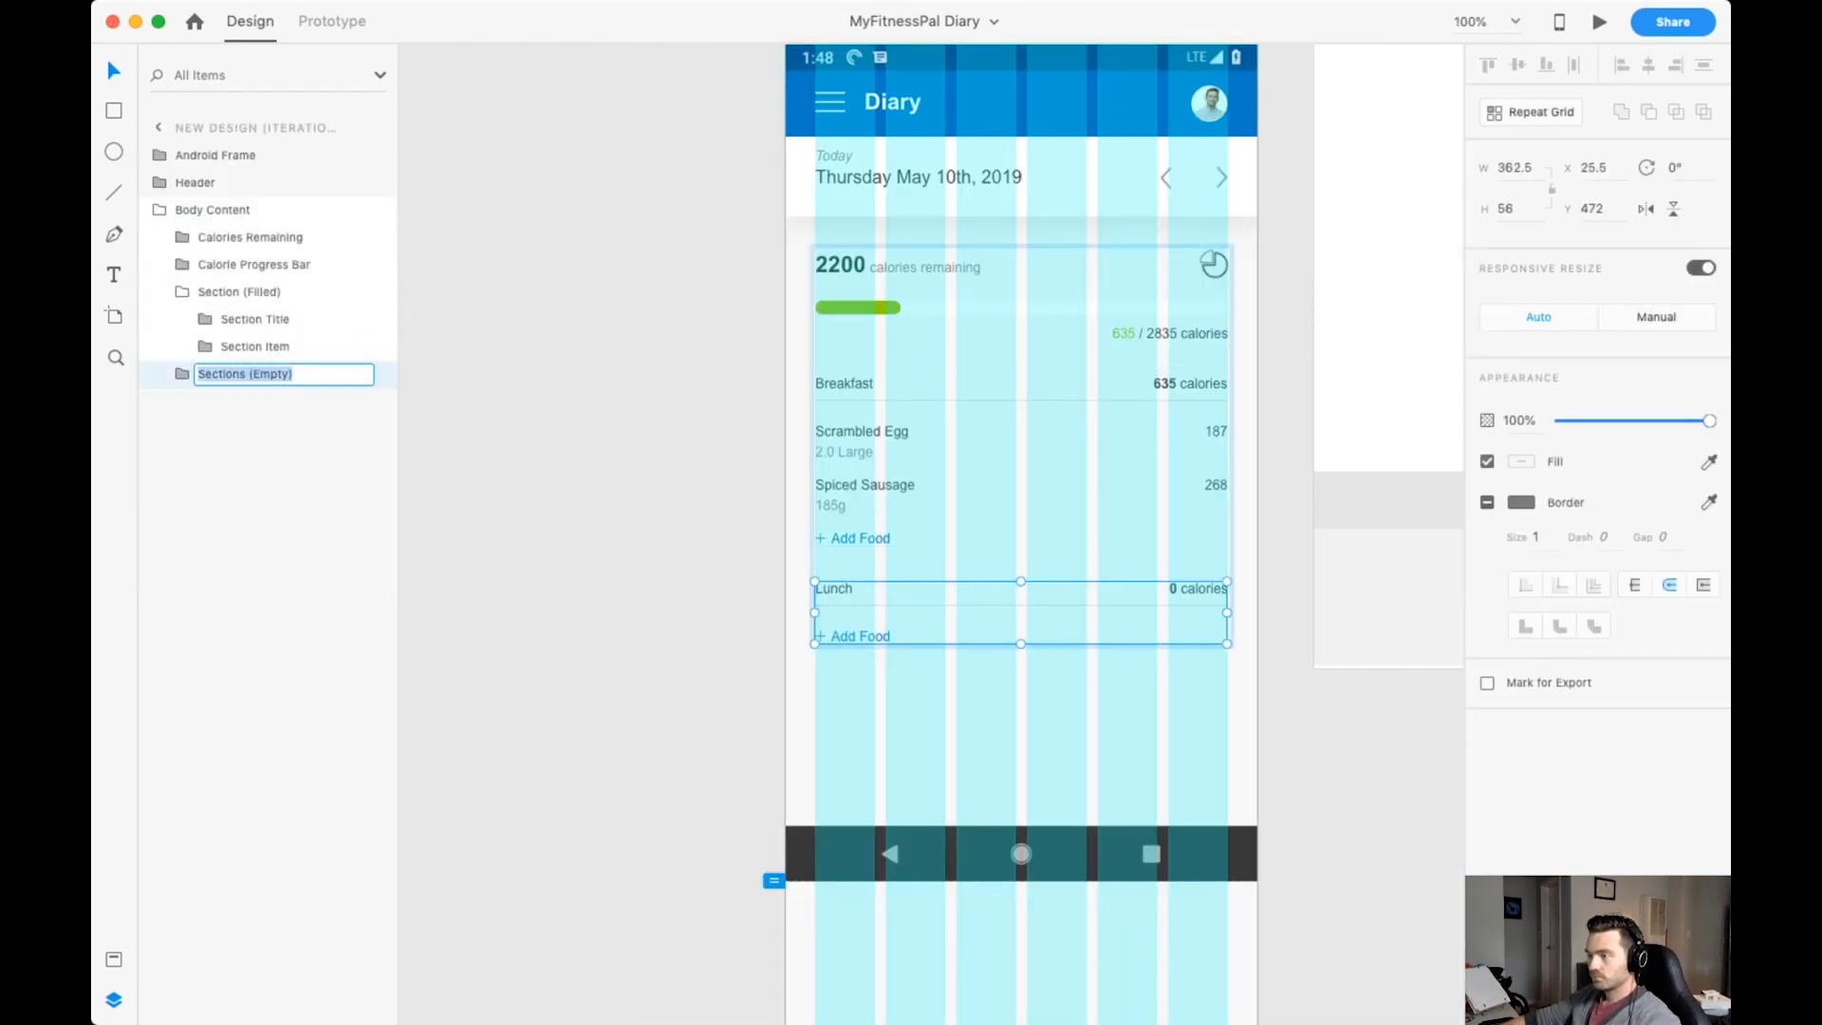
pyautogui.press('BackSpace')
pyautogui.press('Return')
pyautogui.click(265, 402)
# Turn Section (Empty) into a repeat grid, extend it downwards to at least four sections, and even out the gap between them.
pyautogui.press('super+r')
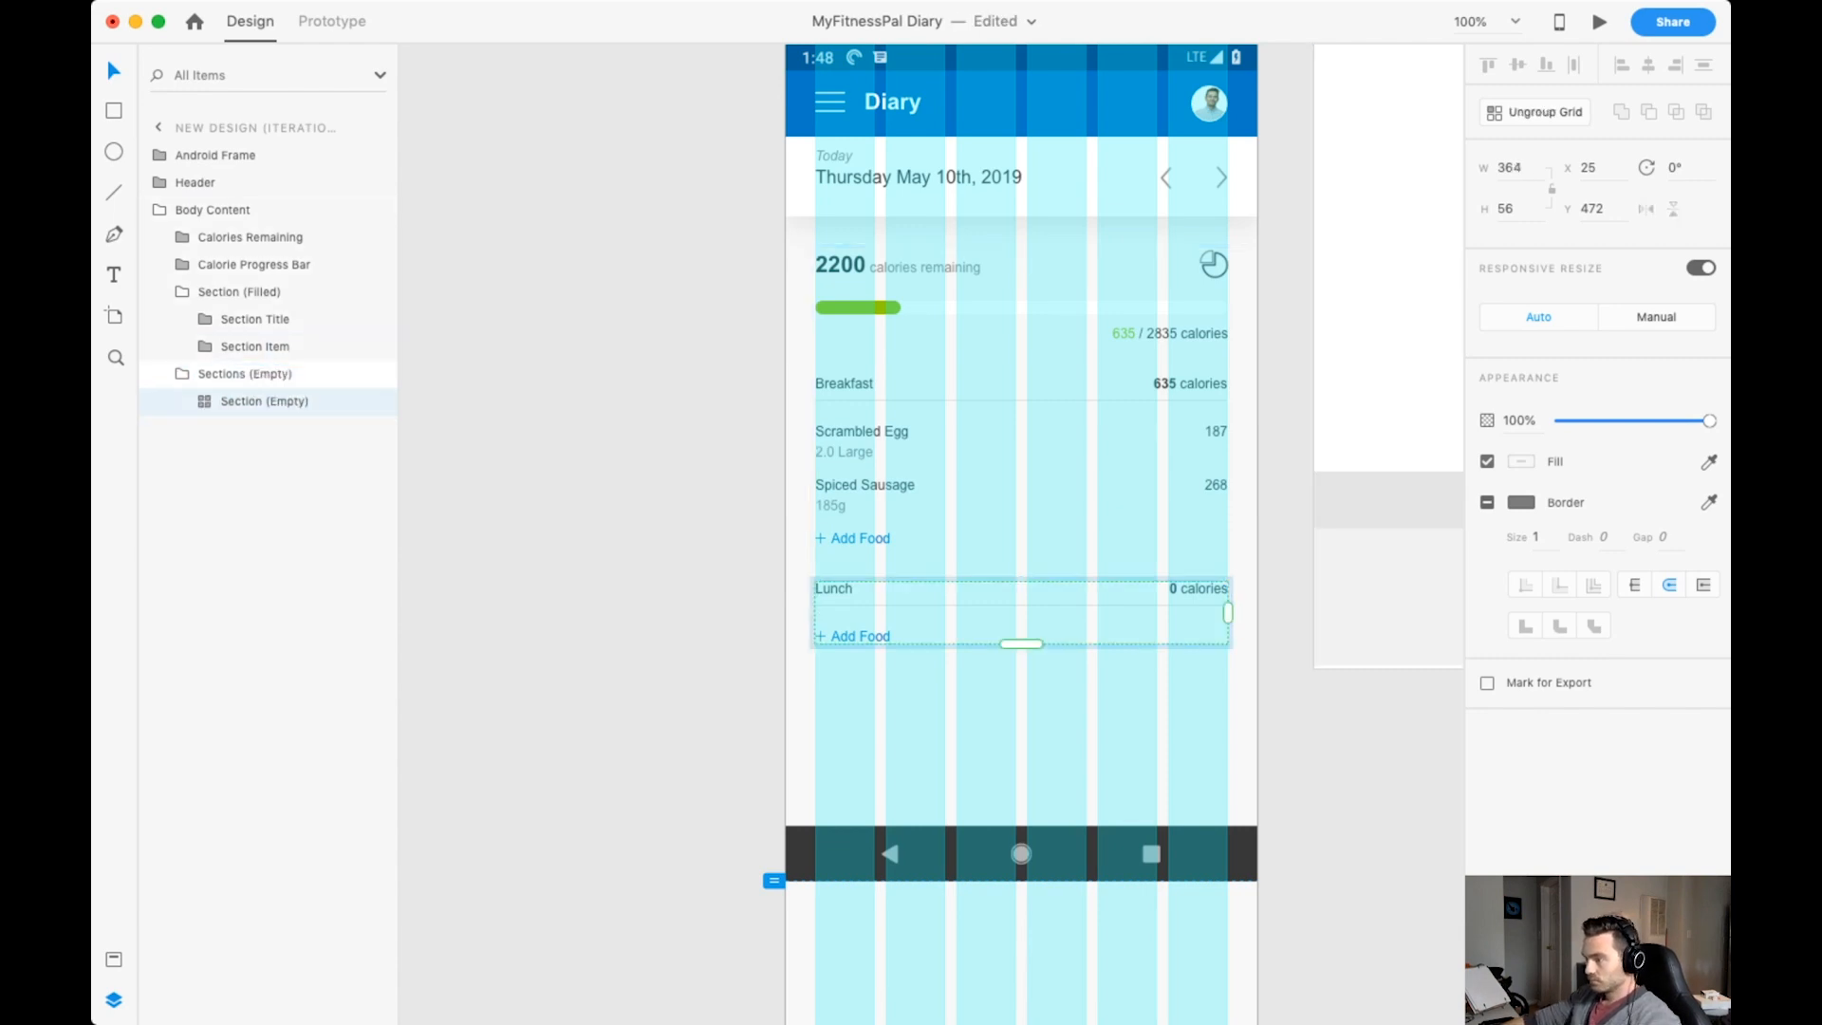
pyautogui.scroll(-3, 1021, 642)
pyautogui.moveTo(984, 419)
pyautogui.mouseDown()
pyautogui.moveTo(984, 728)
pyautogui.moveTo(984, 442)
pyautogui.mouseUp()
# Retitle the second and third sections of the repeat grid Dinner and Snacks.
pyautogui.doubleClick(796, 463)
pyautogui.doubleClick(796, 463)
pyautogui.doubleClick(796, 463)
pyautogui.doubleClick(796, 464)
pyautogui.write('Dinner')
pyautogui.doubleClick(796, 560)
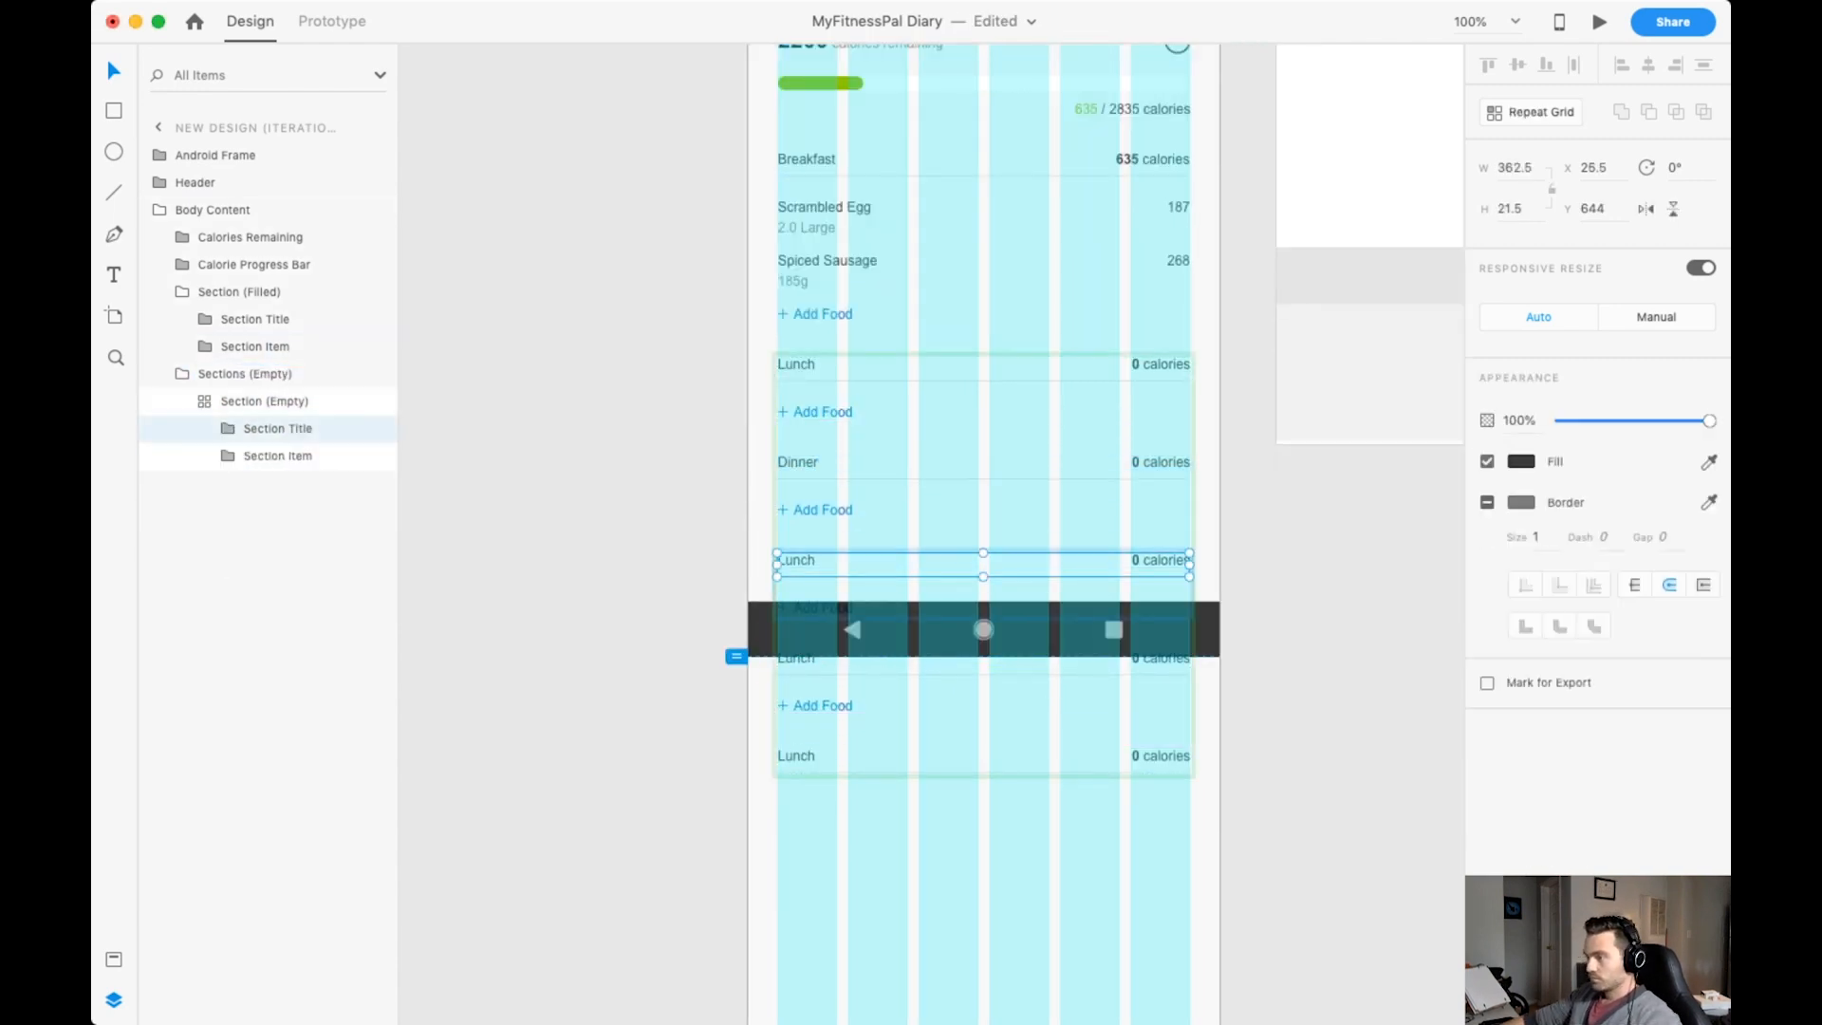
pyautogui.doubleClick(796, 560)
pyautogui.press('BackSpace')
pyautogui.write('Snacks')
pyautogui.click(608, 607)
# Retitle the fourth section of the repeat grid Exercise and change its link text to Add Exercise.
pyautogui.doubleClick(823, 706)
pyautogui.doubleClick(796, 659)
pyautogui.doubleClick(796, 659)
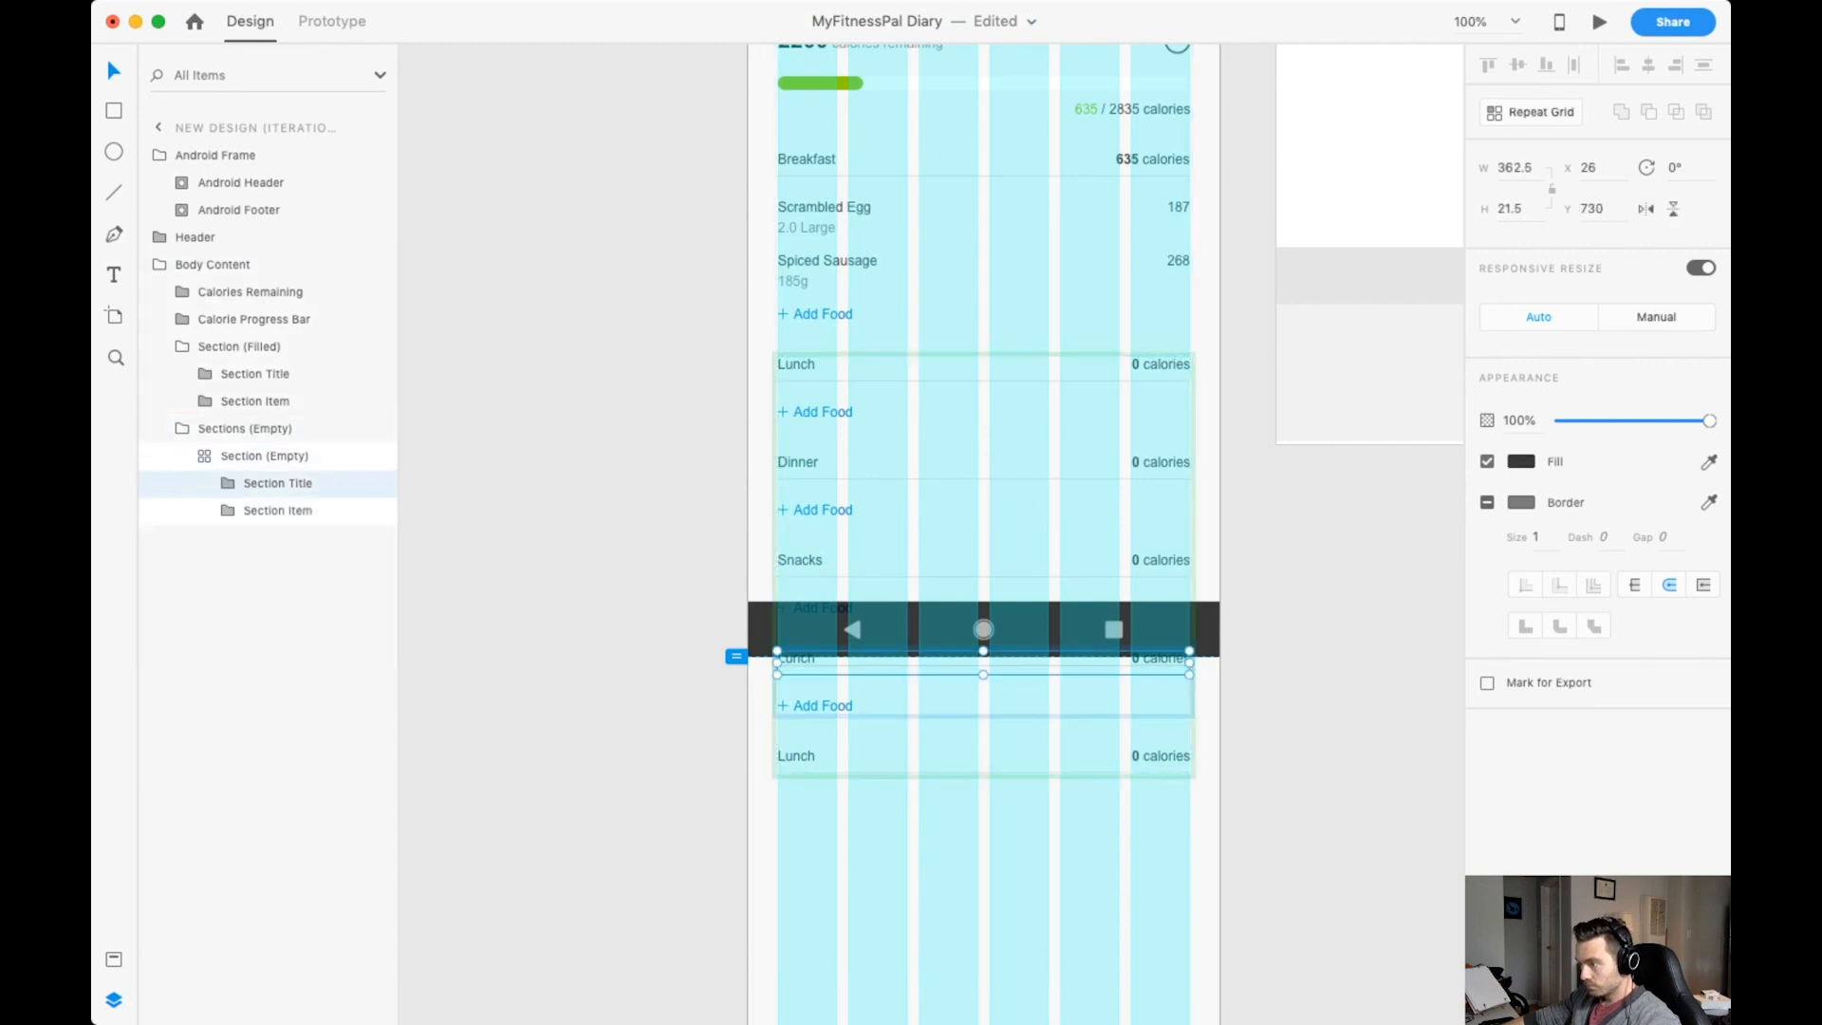
pyautogui.doubleClick(796, 660)
pyautogui.press('BackSpace')
pyautogui.write('Exercise')
pyautogui.doubleClick(823, 706)
pyautogui.doubleClick(823, 706)
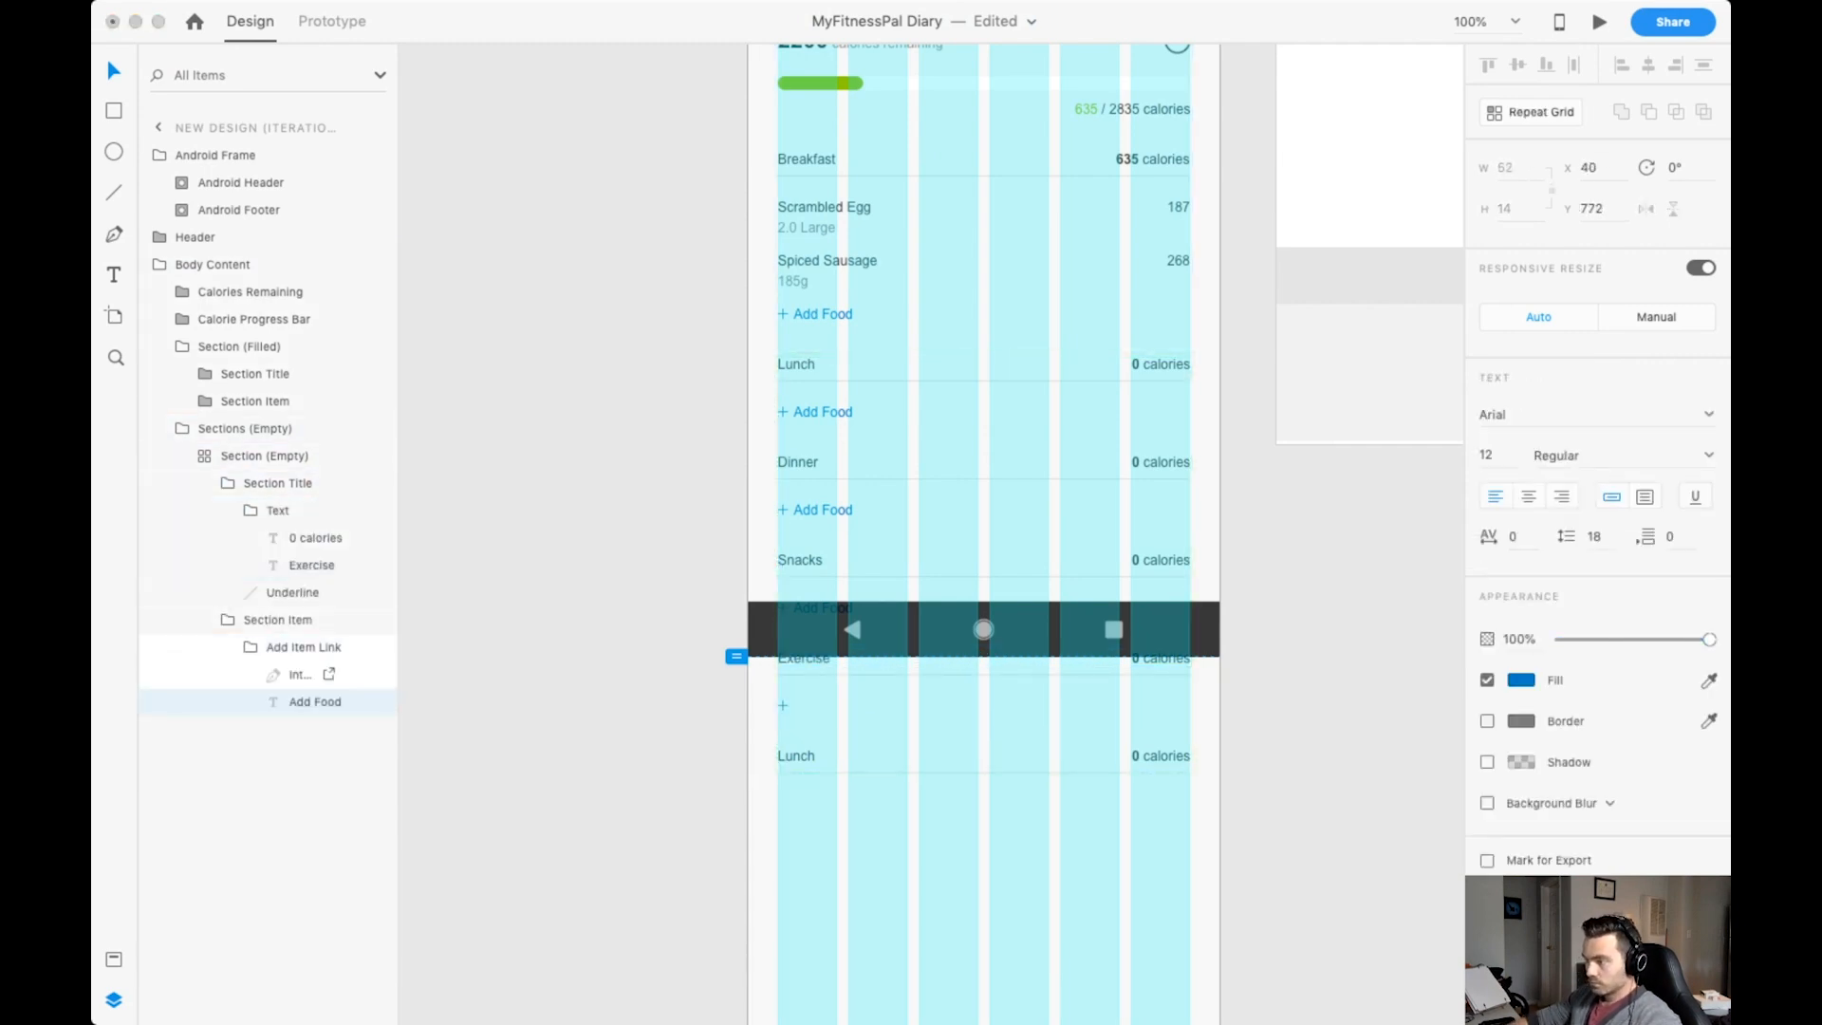
pyautogui.write('Add Exercise')
# Shorten the Section (Empty) repeat grid so that it ends after the Exercise section.
pyautogui.click(264, 456)
pyautogui.moveTo(983, 774); pyautogui.dragTo(983, 734)
pyautogui.click(607, 607)
pyautogui.scroll(2, 949, 569)
pyautogui.doubleClick(1010, 620)
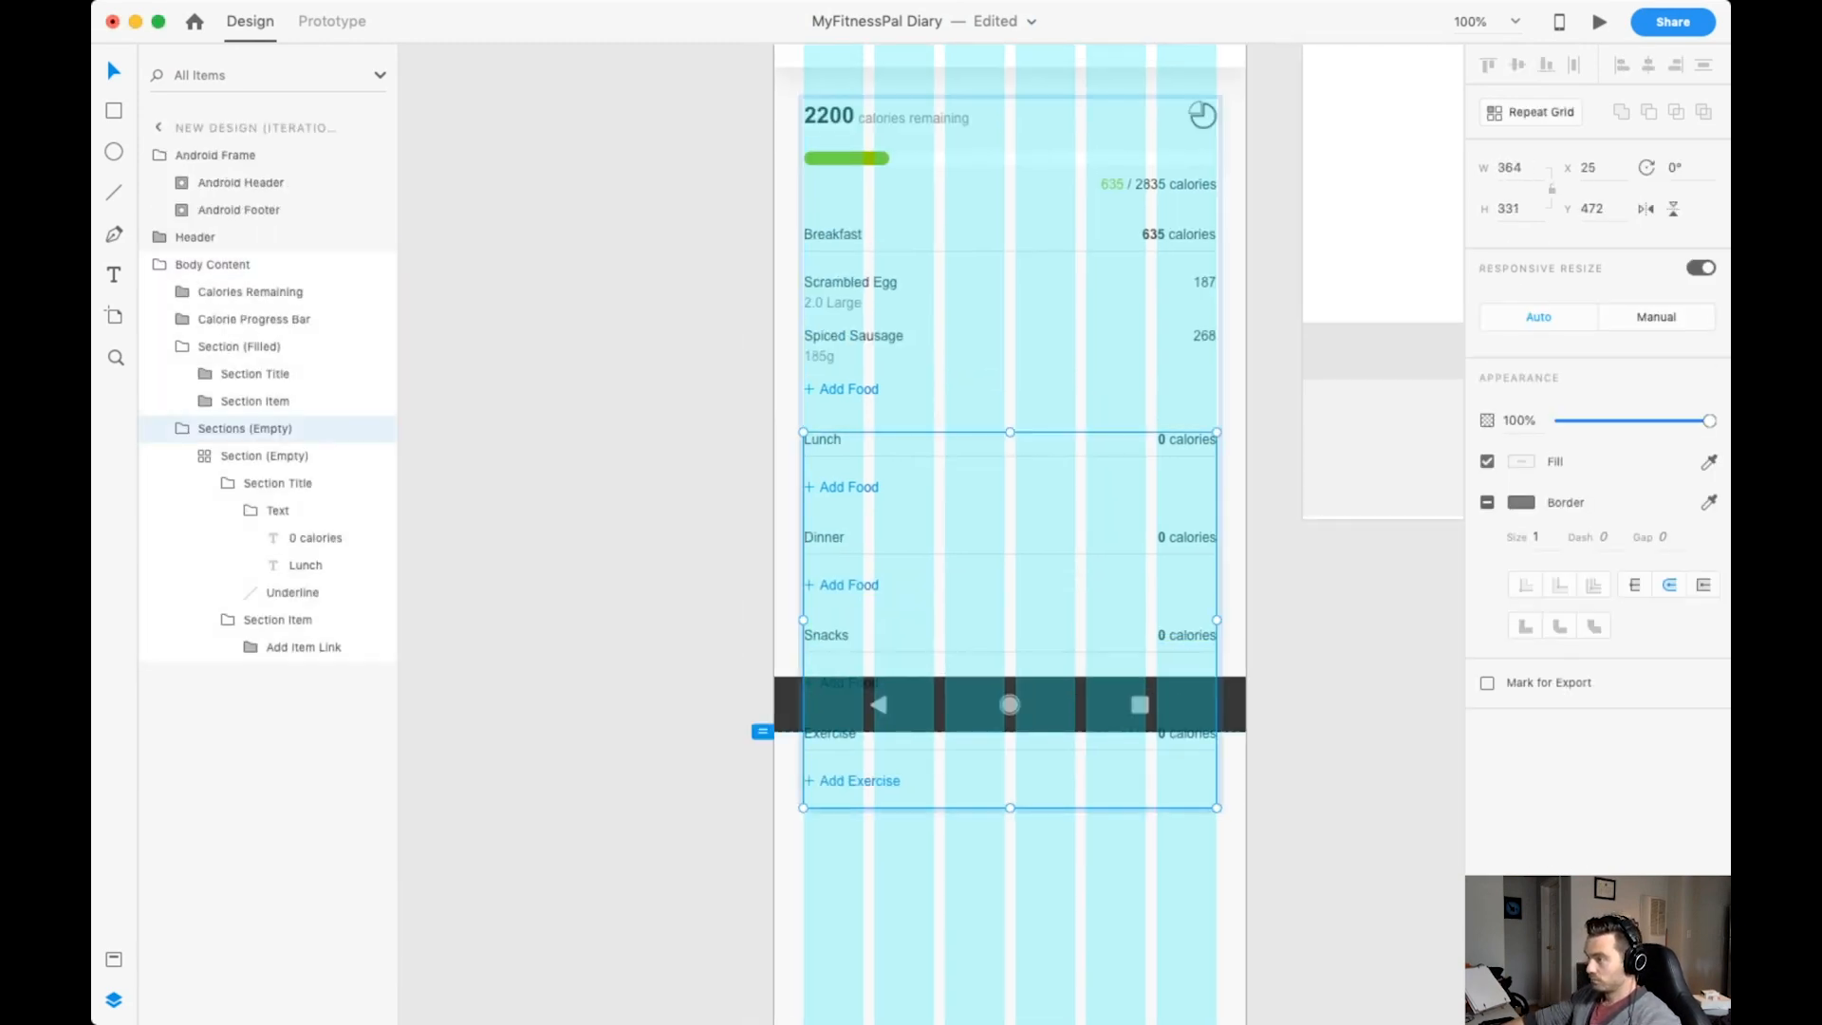
# Collapse the Section (Filled) group in the layer tree and clear the selection.
pyautogui.click(182, 346)
pyautogui.click(228, 401)
pyautogui.click(205, 401)
pyautogui.click(607, 608)
pyautogui.scroll(2, 1010, 532)
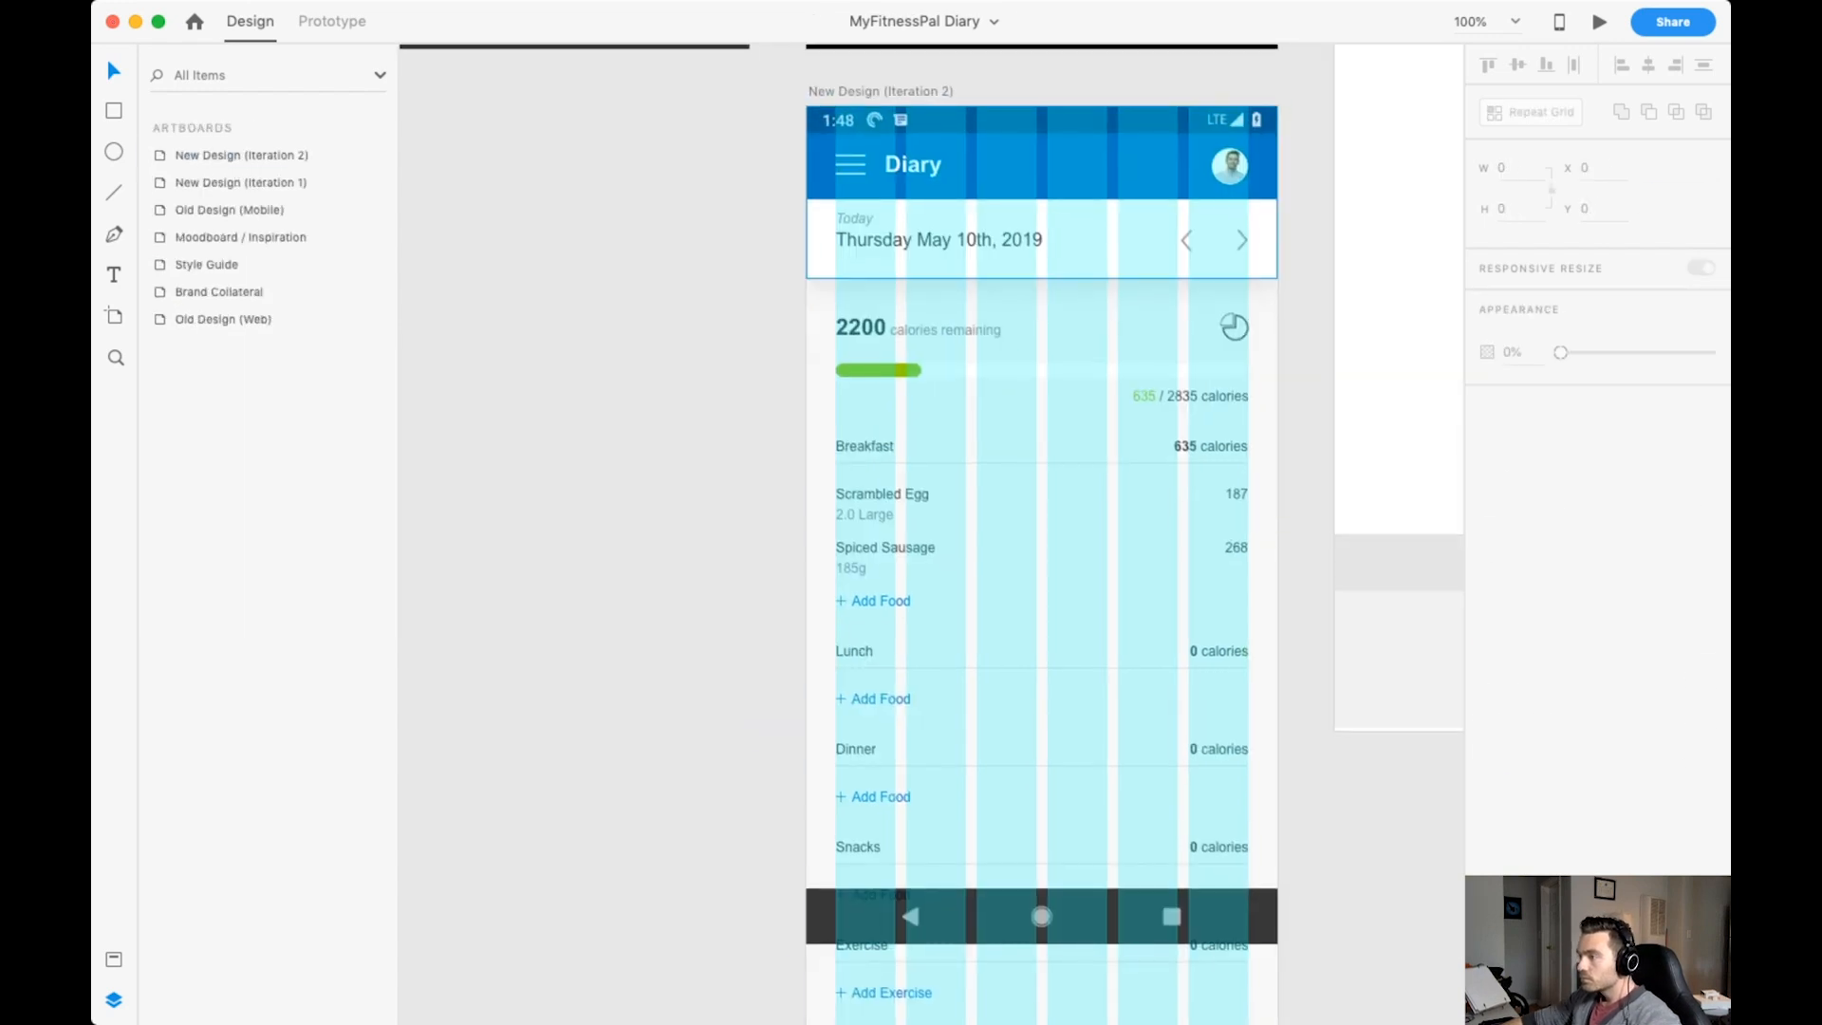
# Hide the layout grid on the New Design (Iteration 2) artboard and save the document.
pyautogui.click(881, 90)
pyautogui.click(1487, 598)
pyautogui.scroll(-1, 1009, 532)
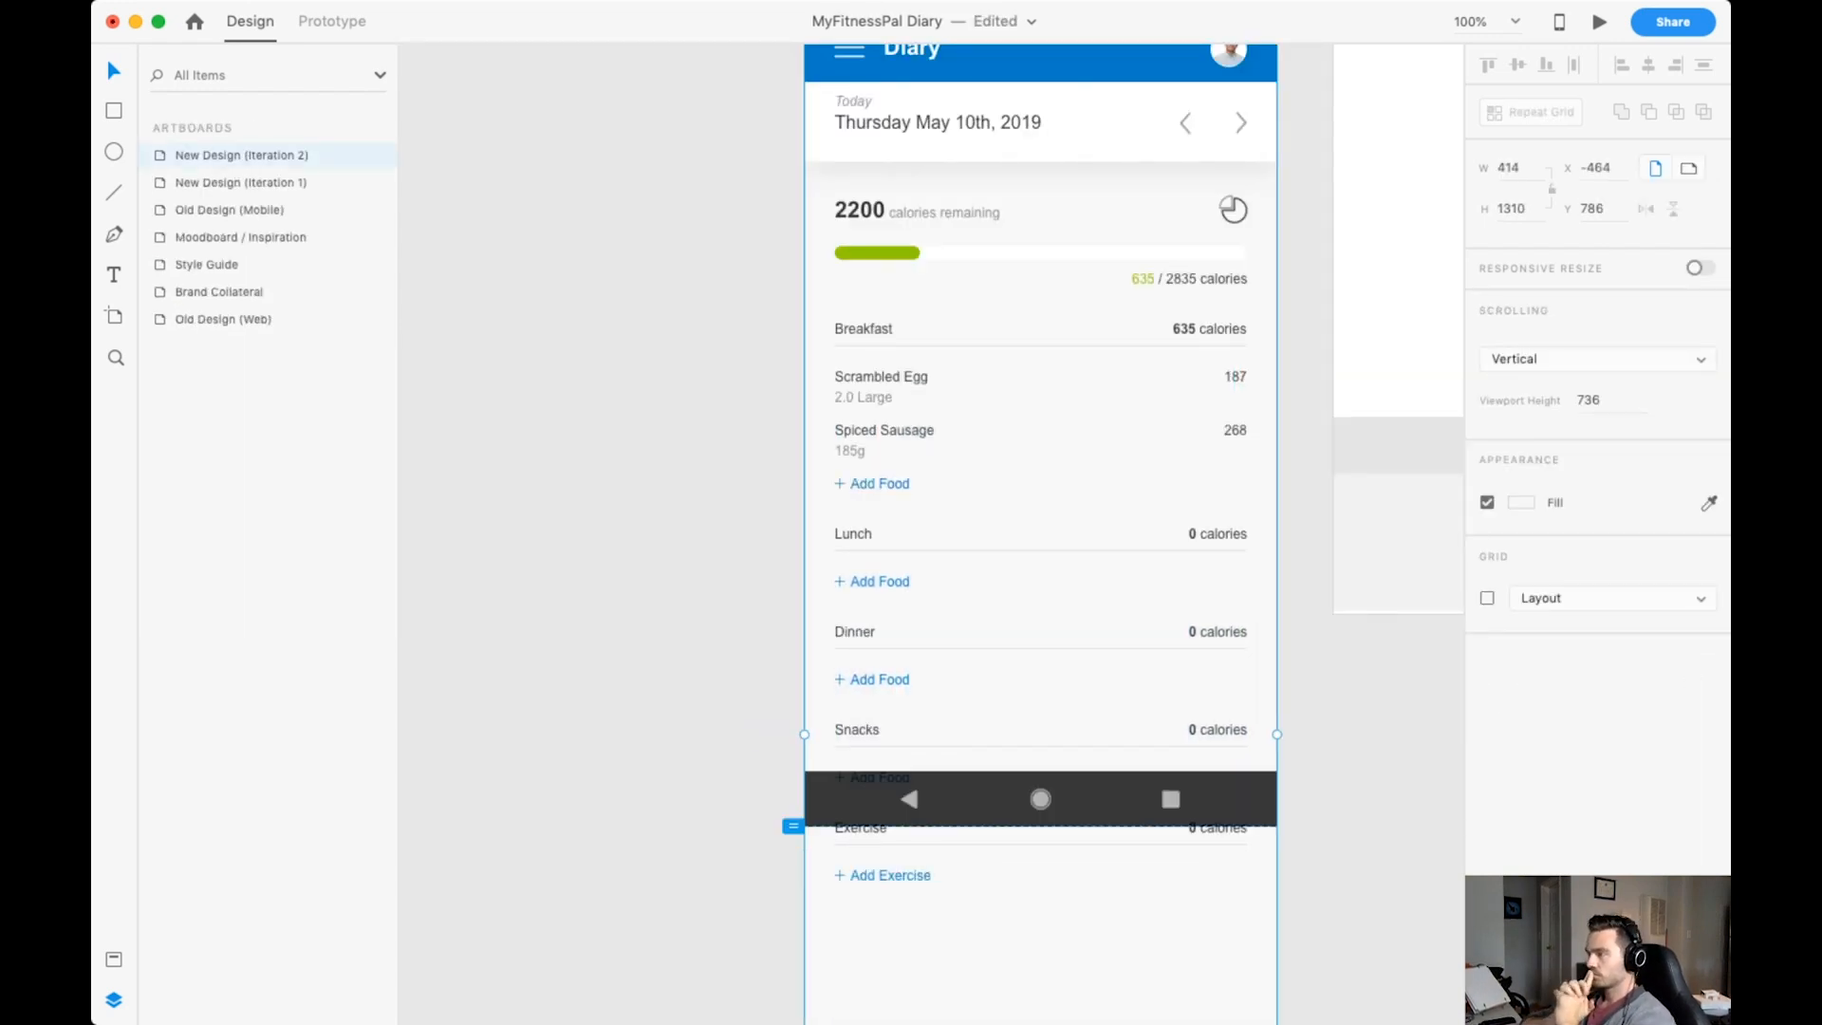
pyautogui.scroll(2, 1029, 531)
pyautogui.click(607, 608)
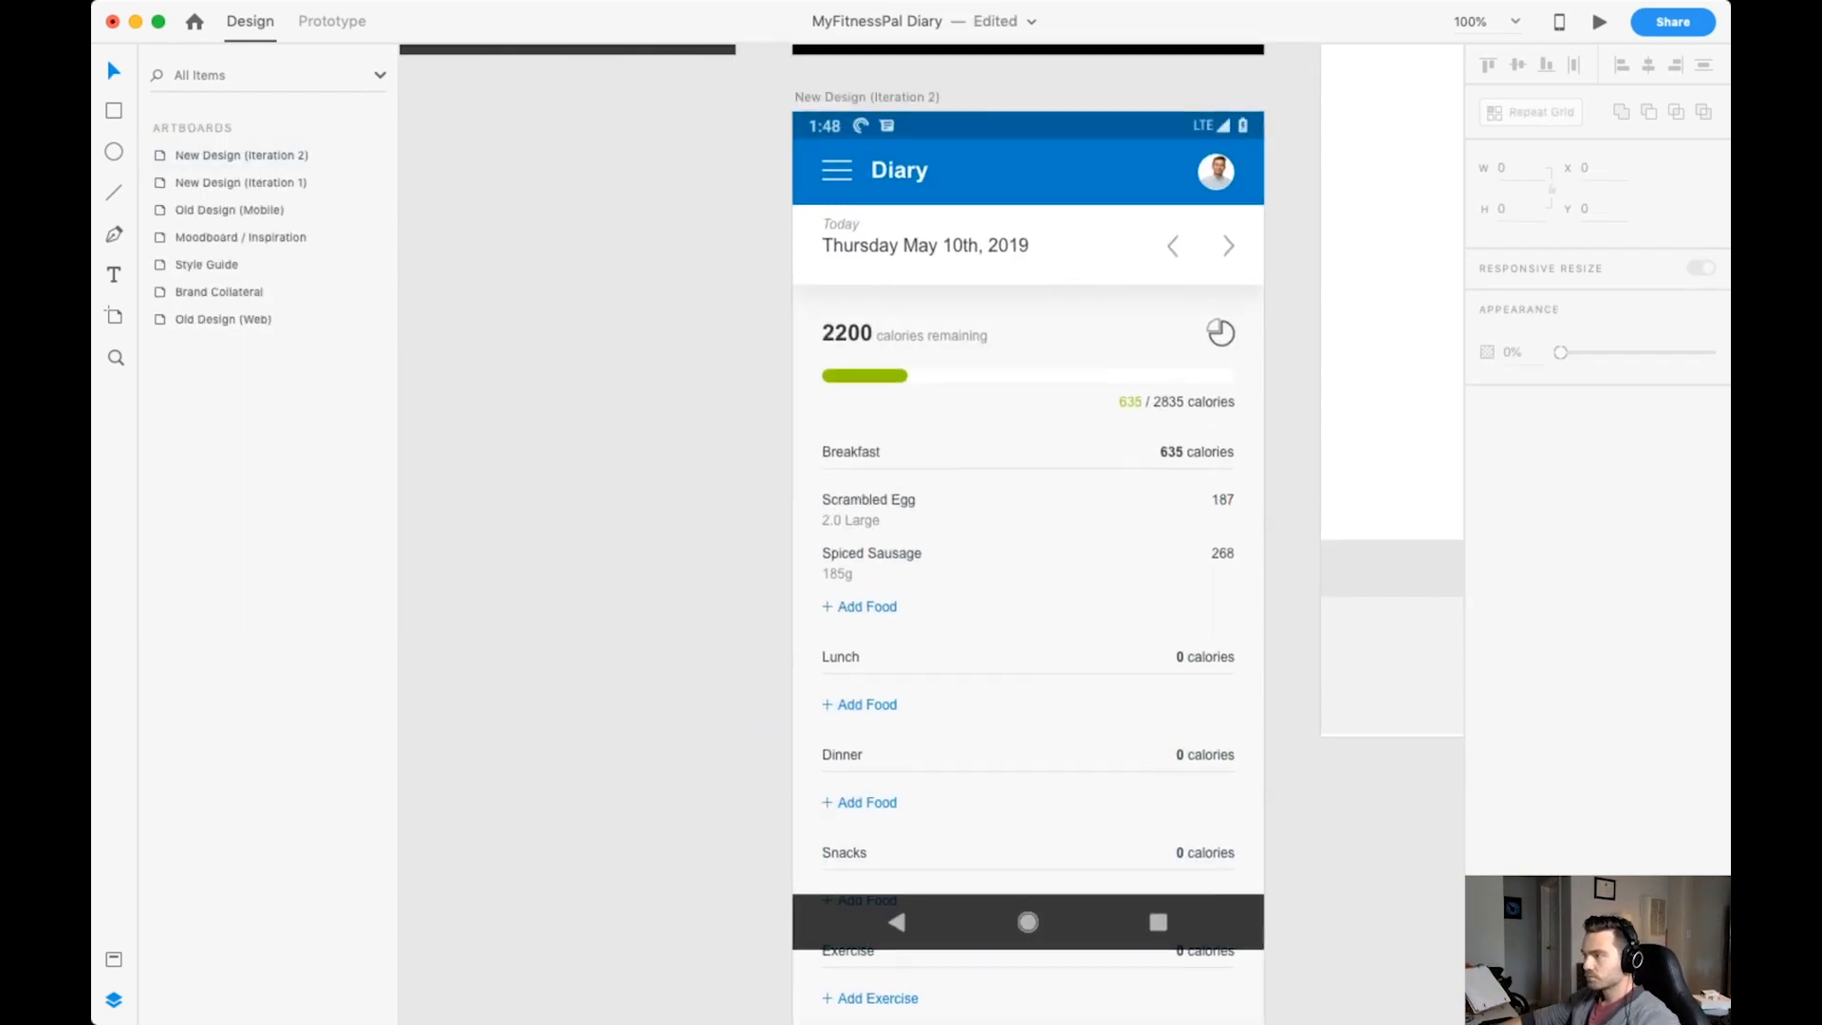
pyautogui.click(868, 97)
pyautogui.press('super+s')
# Break up the Header group into separate Navigation Bar and Timeline Navigation layers, and save the document.
pyautogui.click(1029, 921)
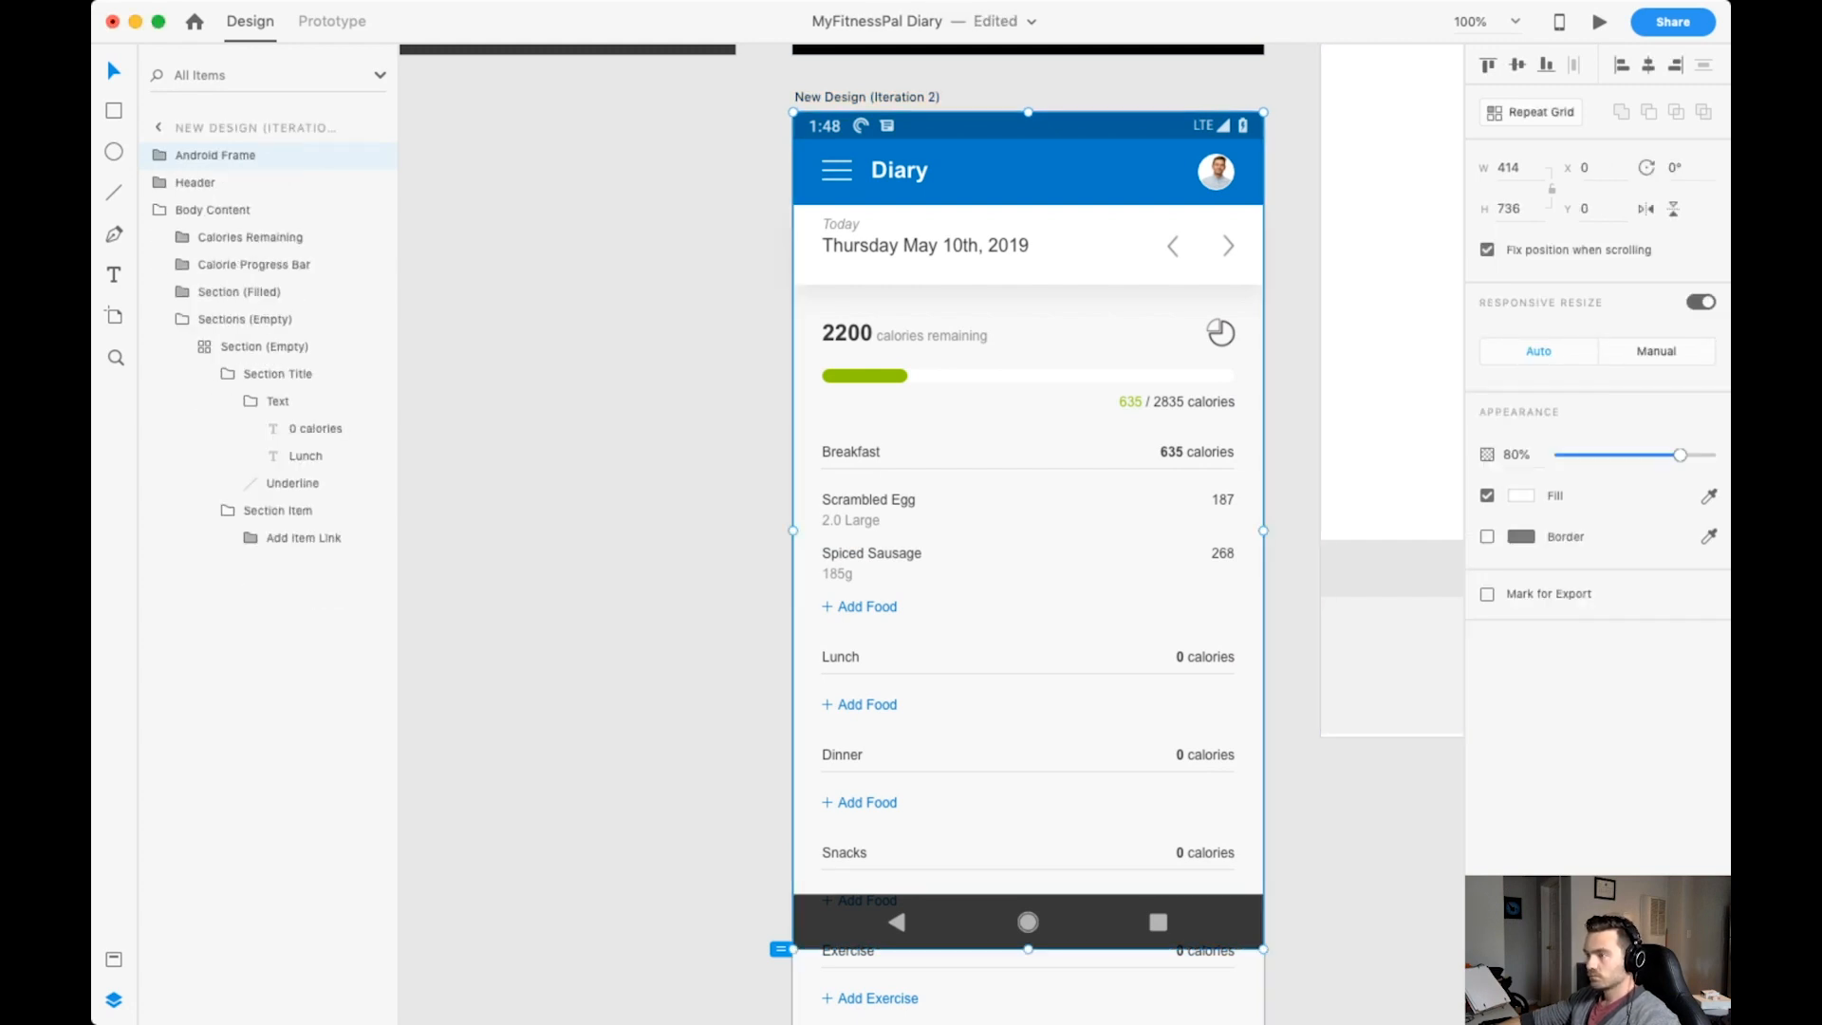
pyautogui.doubleClick(1029, 171)
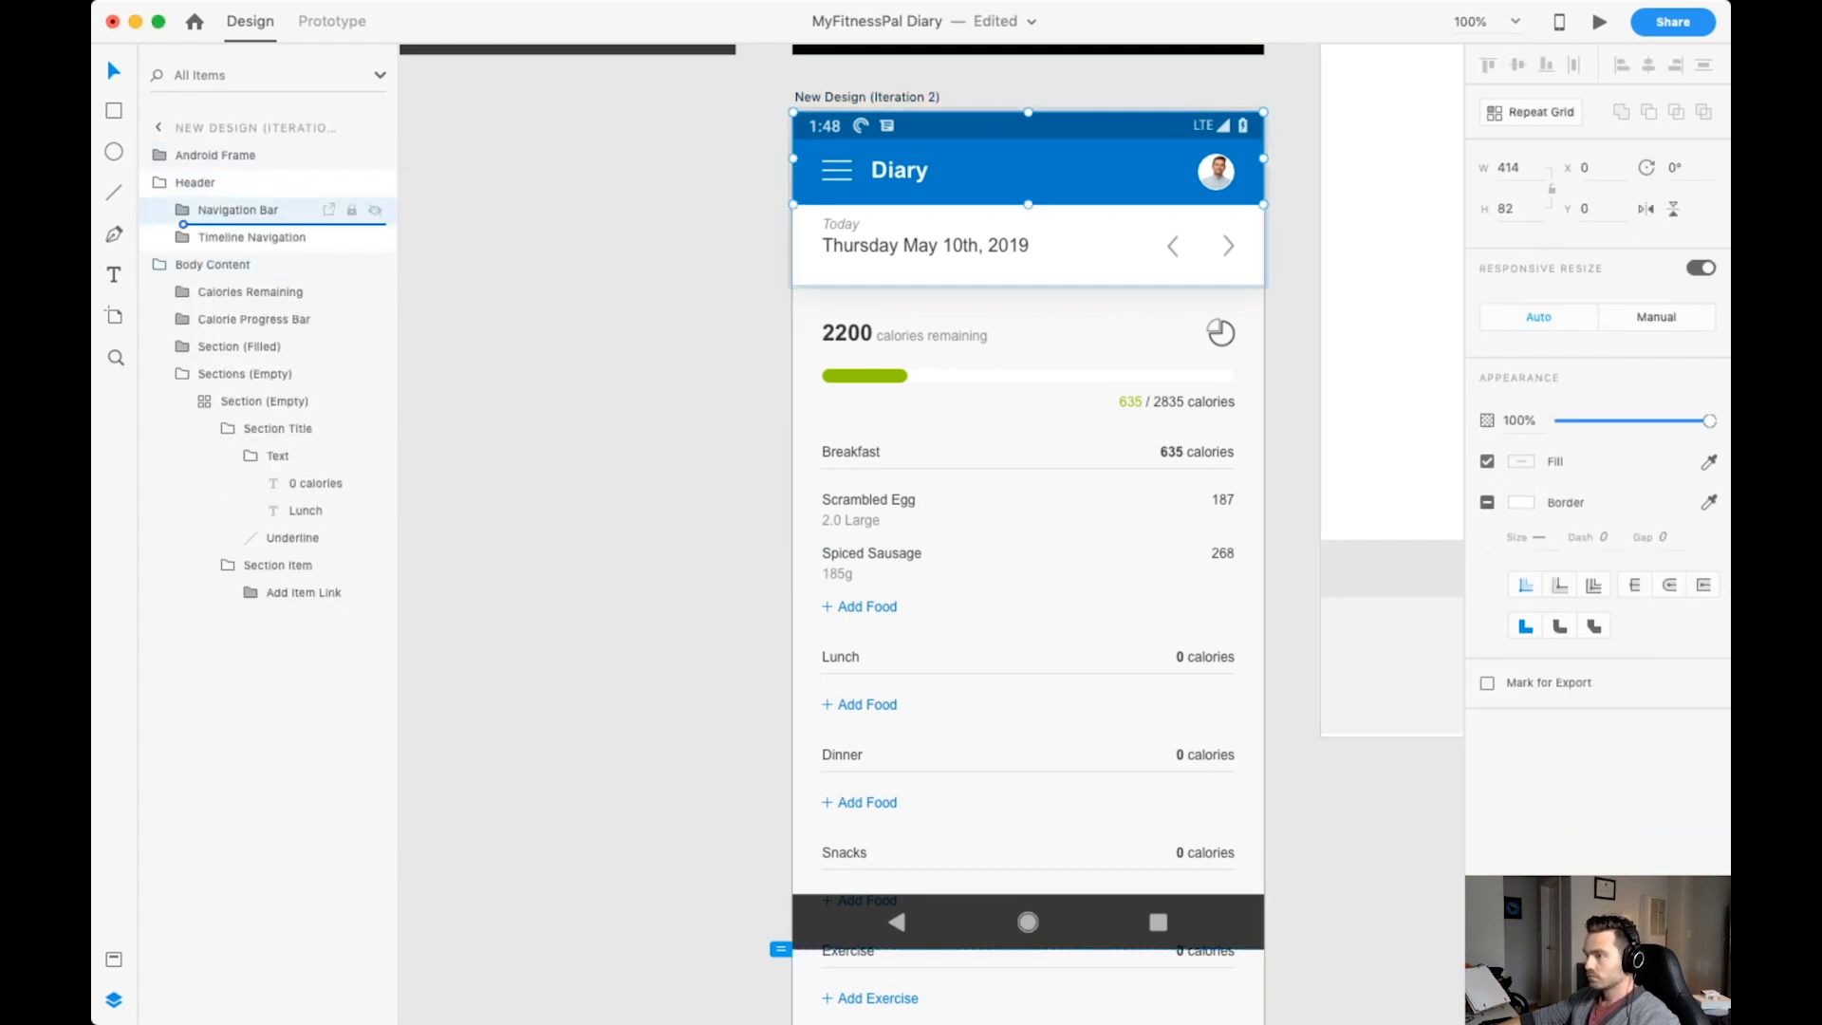
pyautogui.press('Escape')
pyautogui.press('Escape')
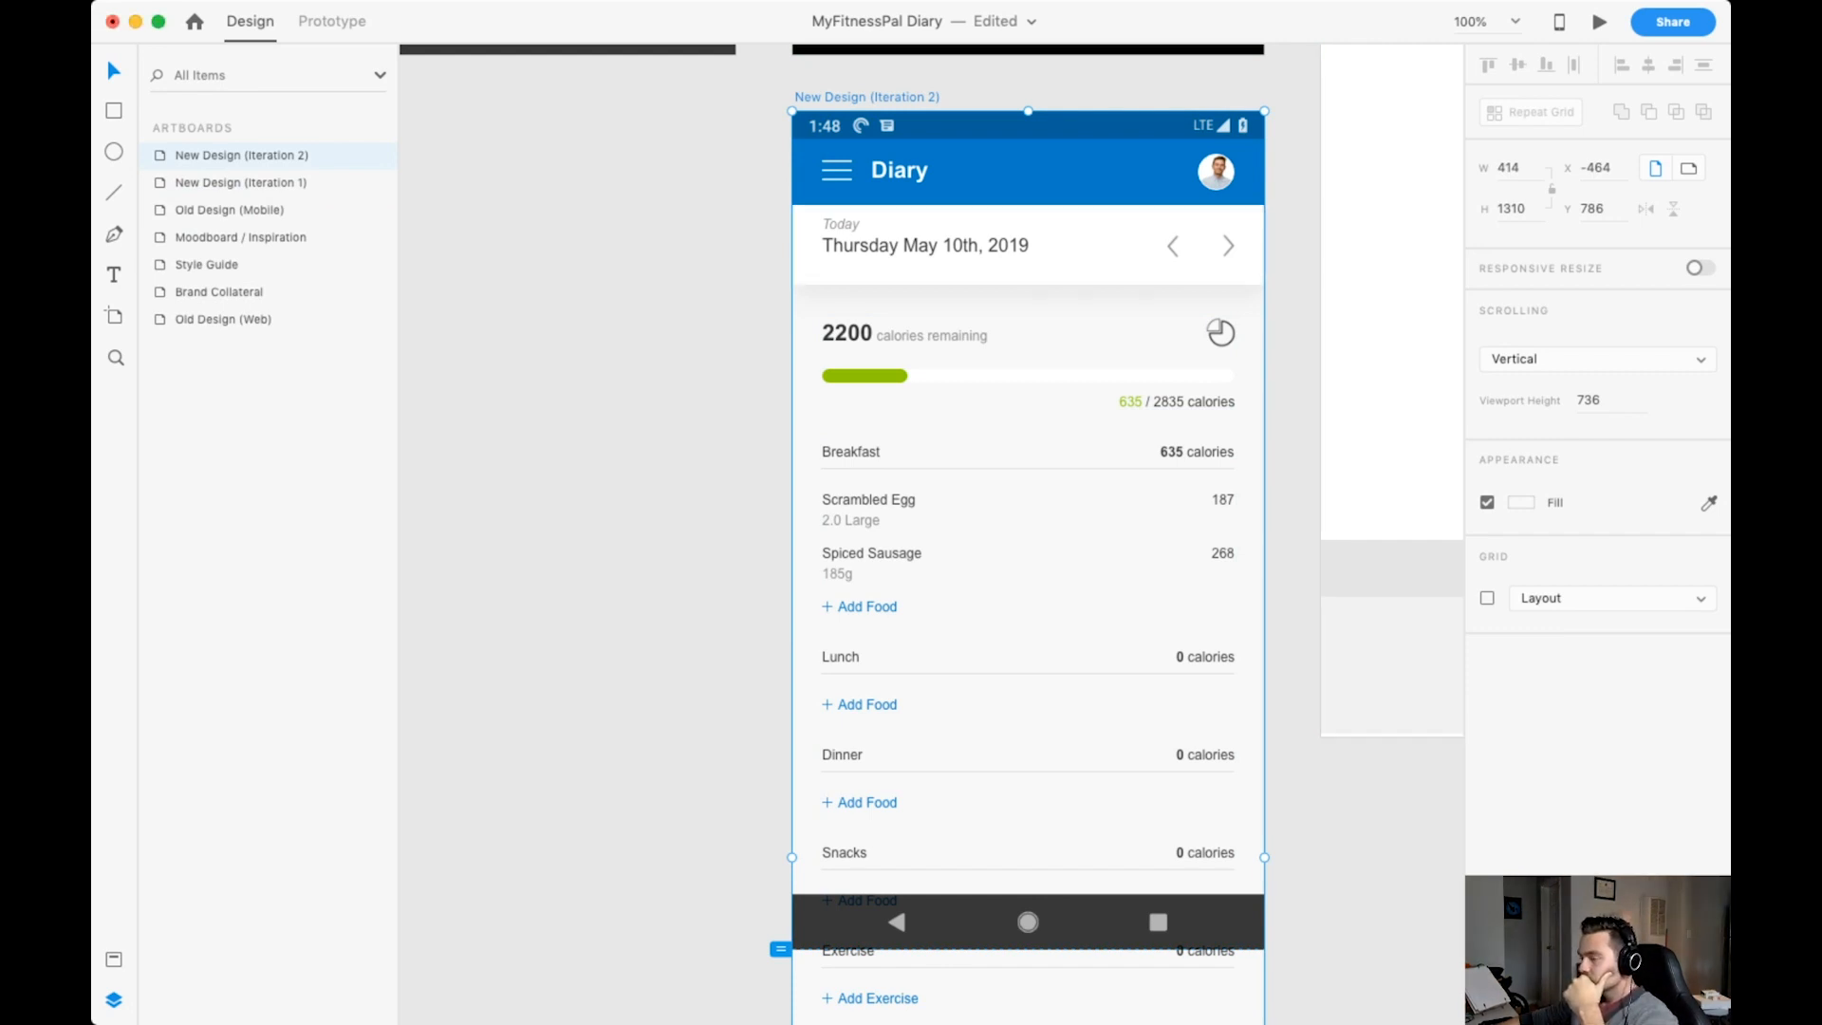
pyautogui.press('Escape')
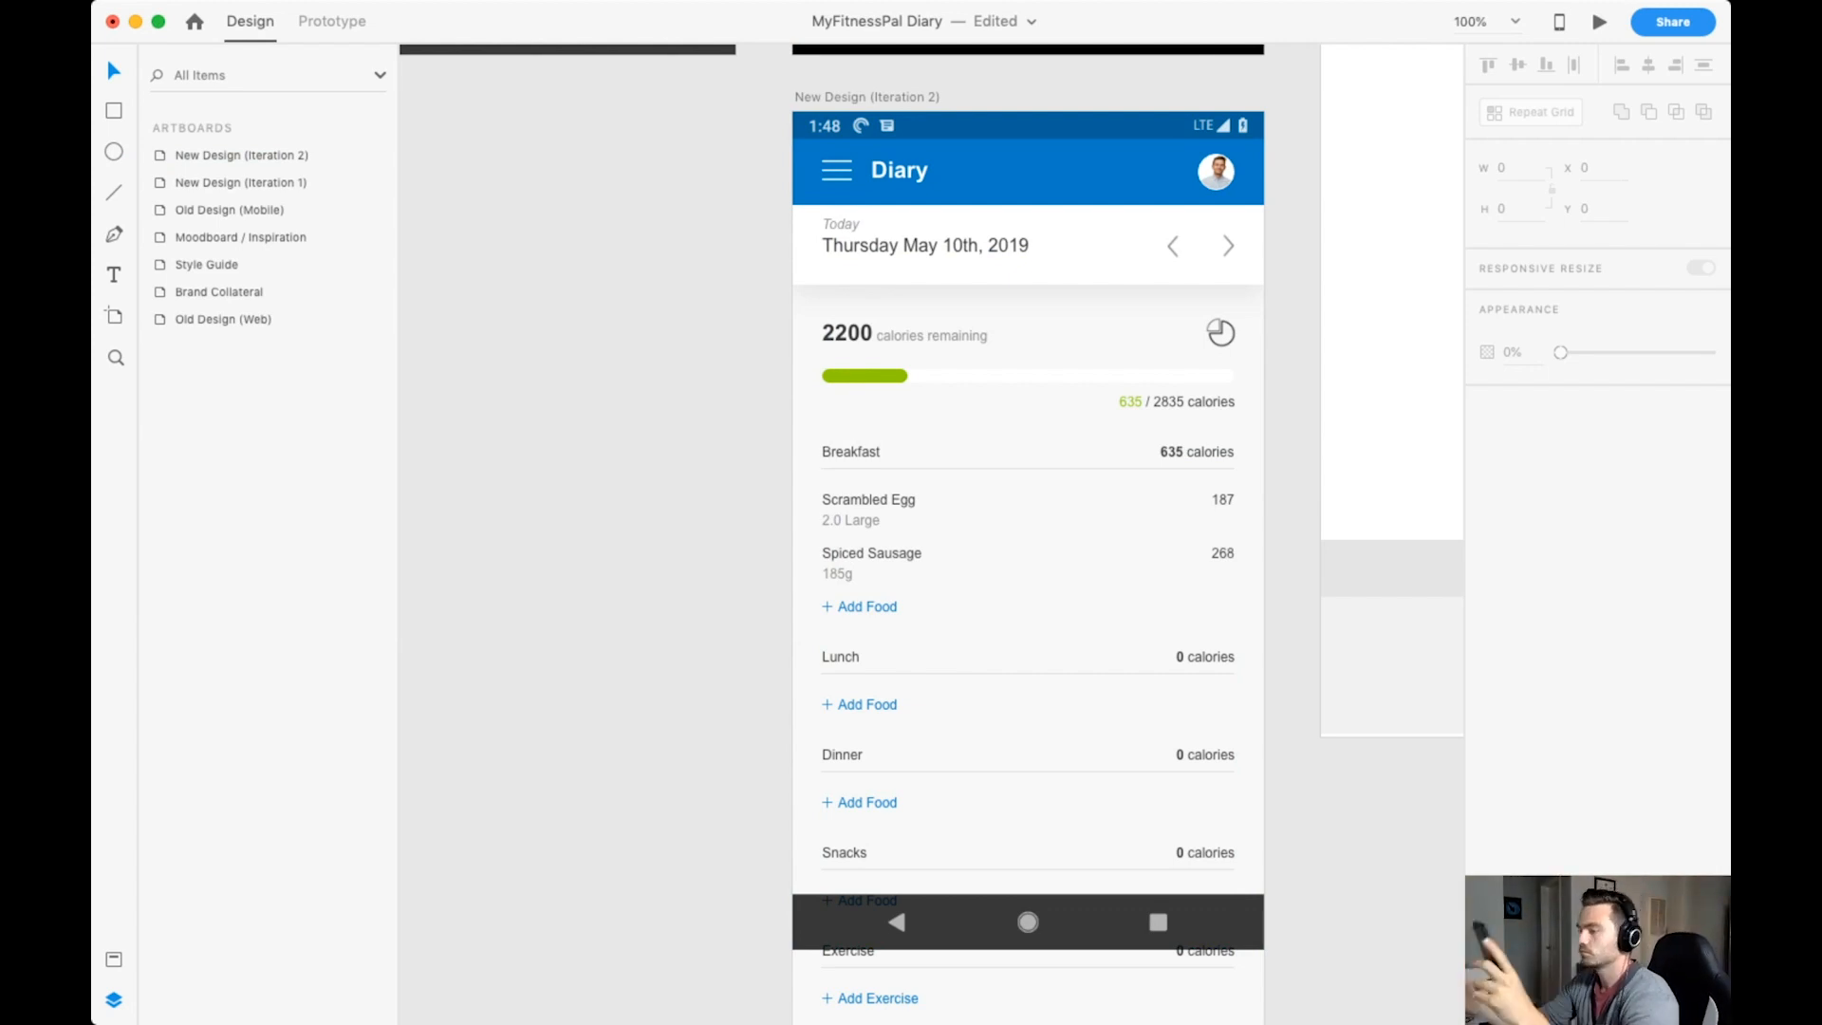
pyautogui.press('super+z')
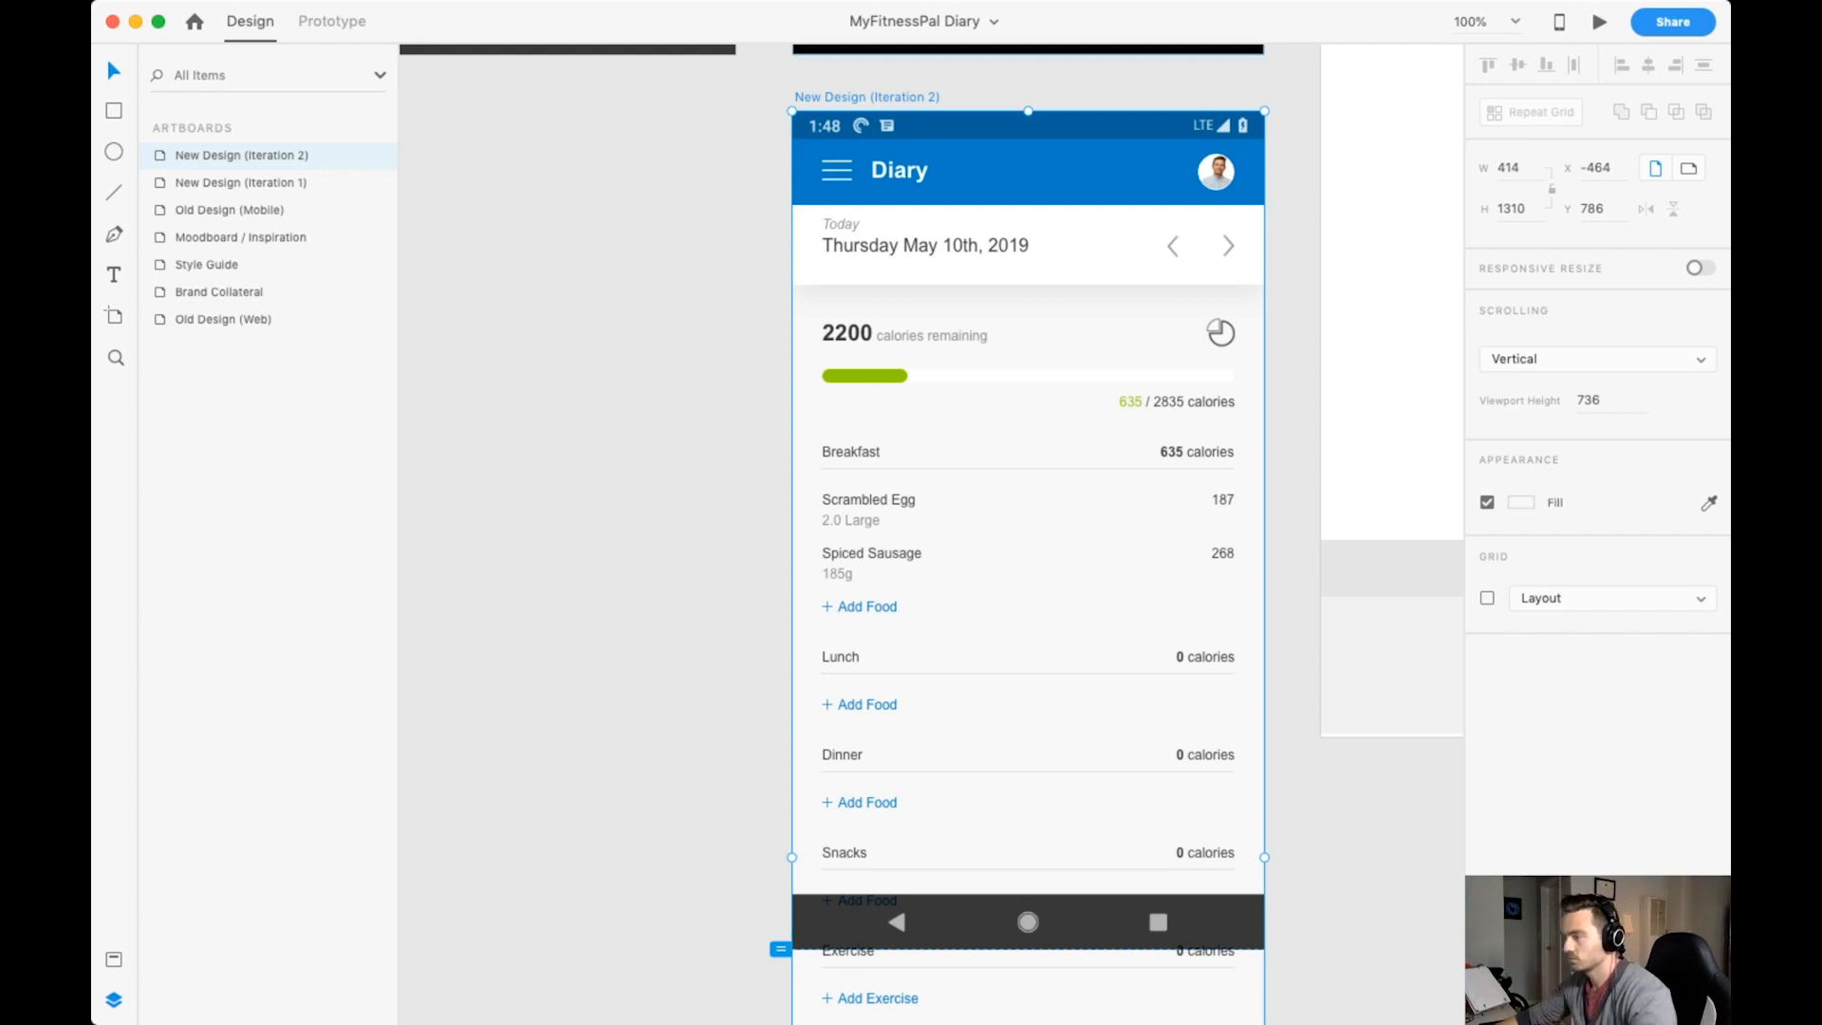
# Set the font size of the Breakfast section title to 16.
pyautogui.doubleClick(850, 452)
pyautogui.doubleClick(850, 452)
pyautogui.click(1488, 454)
pyautogui.write('16')
pyautogui.press('Return')
# Set the Breakfast section's calories text to size 16 and realign it to the content's right margin.
pyautogui.click(1198, 452)
pyautogui.click(1491, 455)
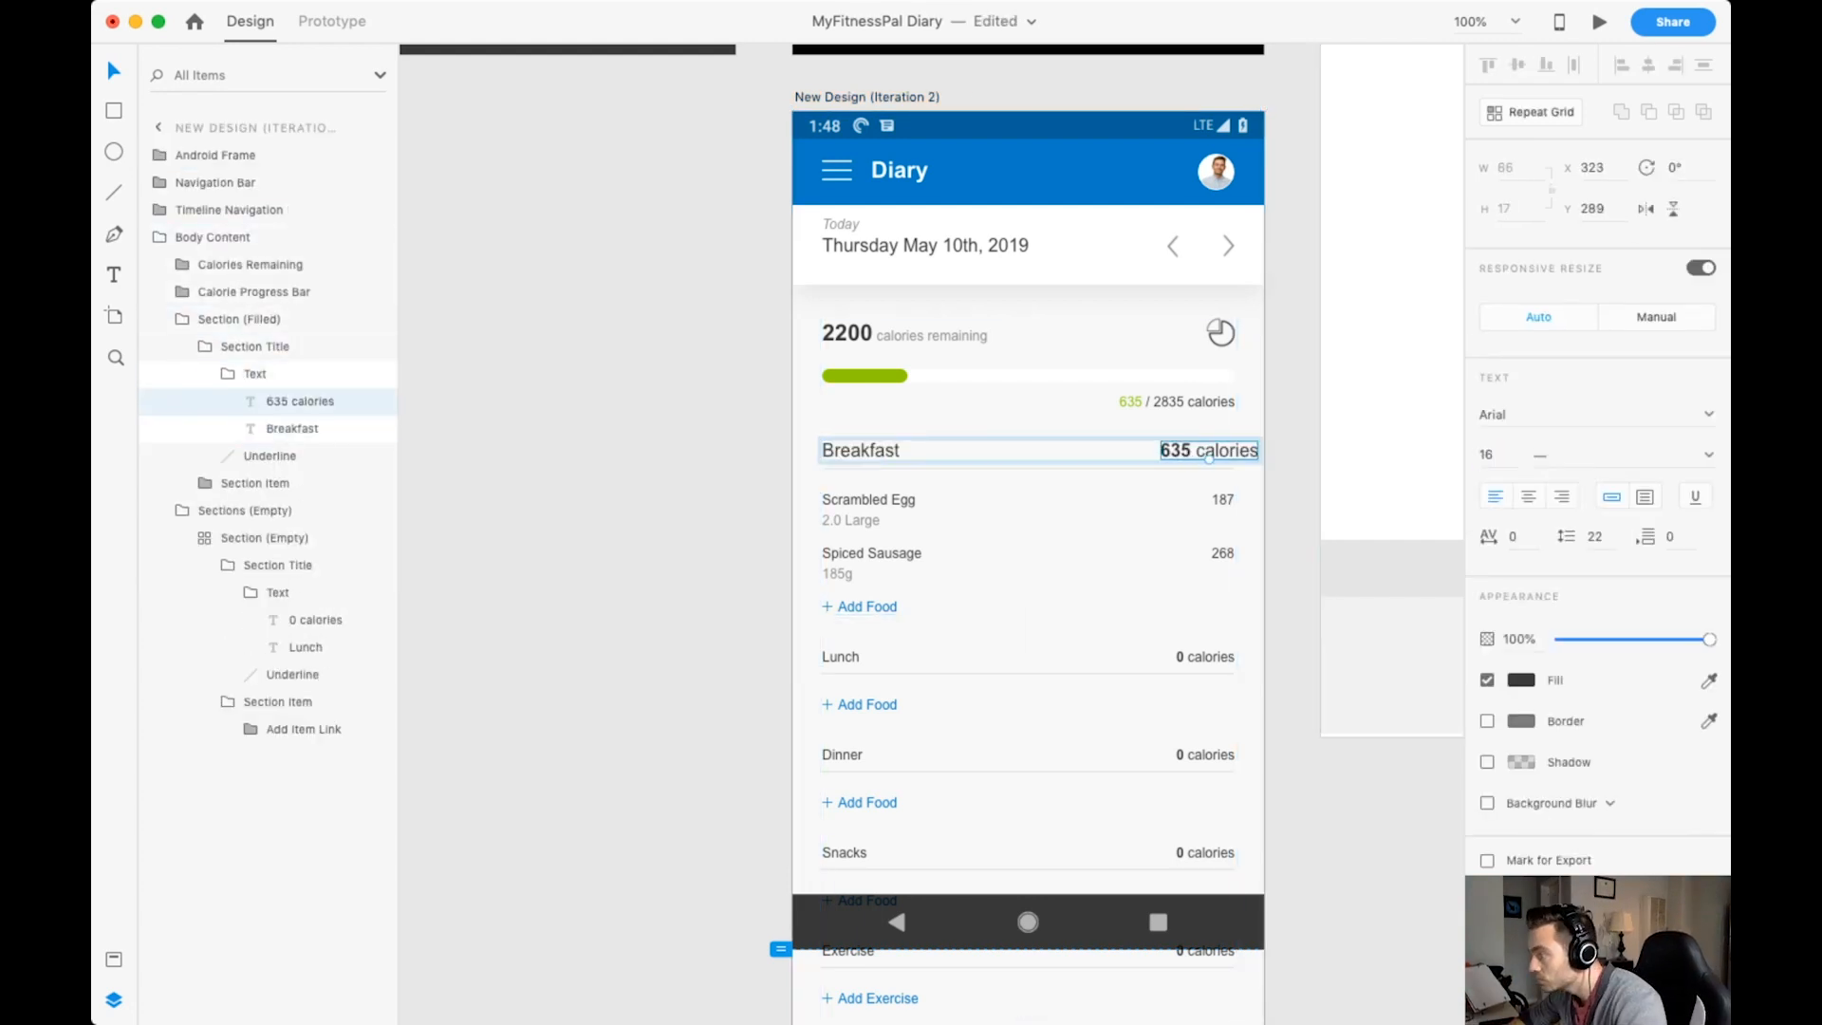
pyautogui.moveTo(1207, 451); pyautogui.dragTo(1179, 450)
# Set the Breakfast food item text and its calorie values to font size 16, and realign the calorie values to the content's right margin.
pyautogui.doubleClick(868, 500)
pyautogui.doubleClick(868, 500)
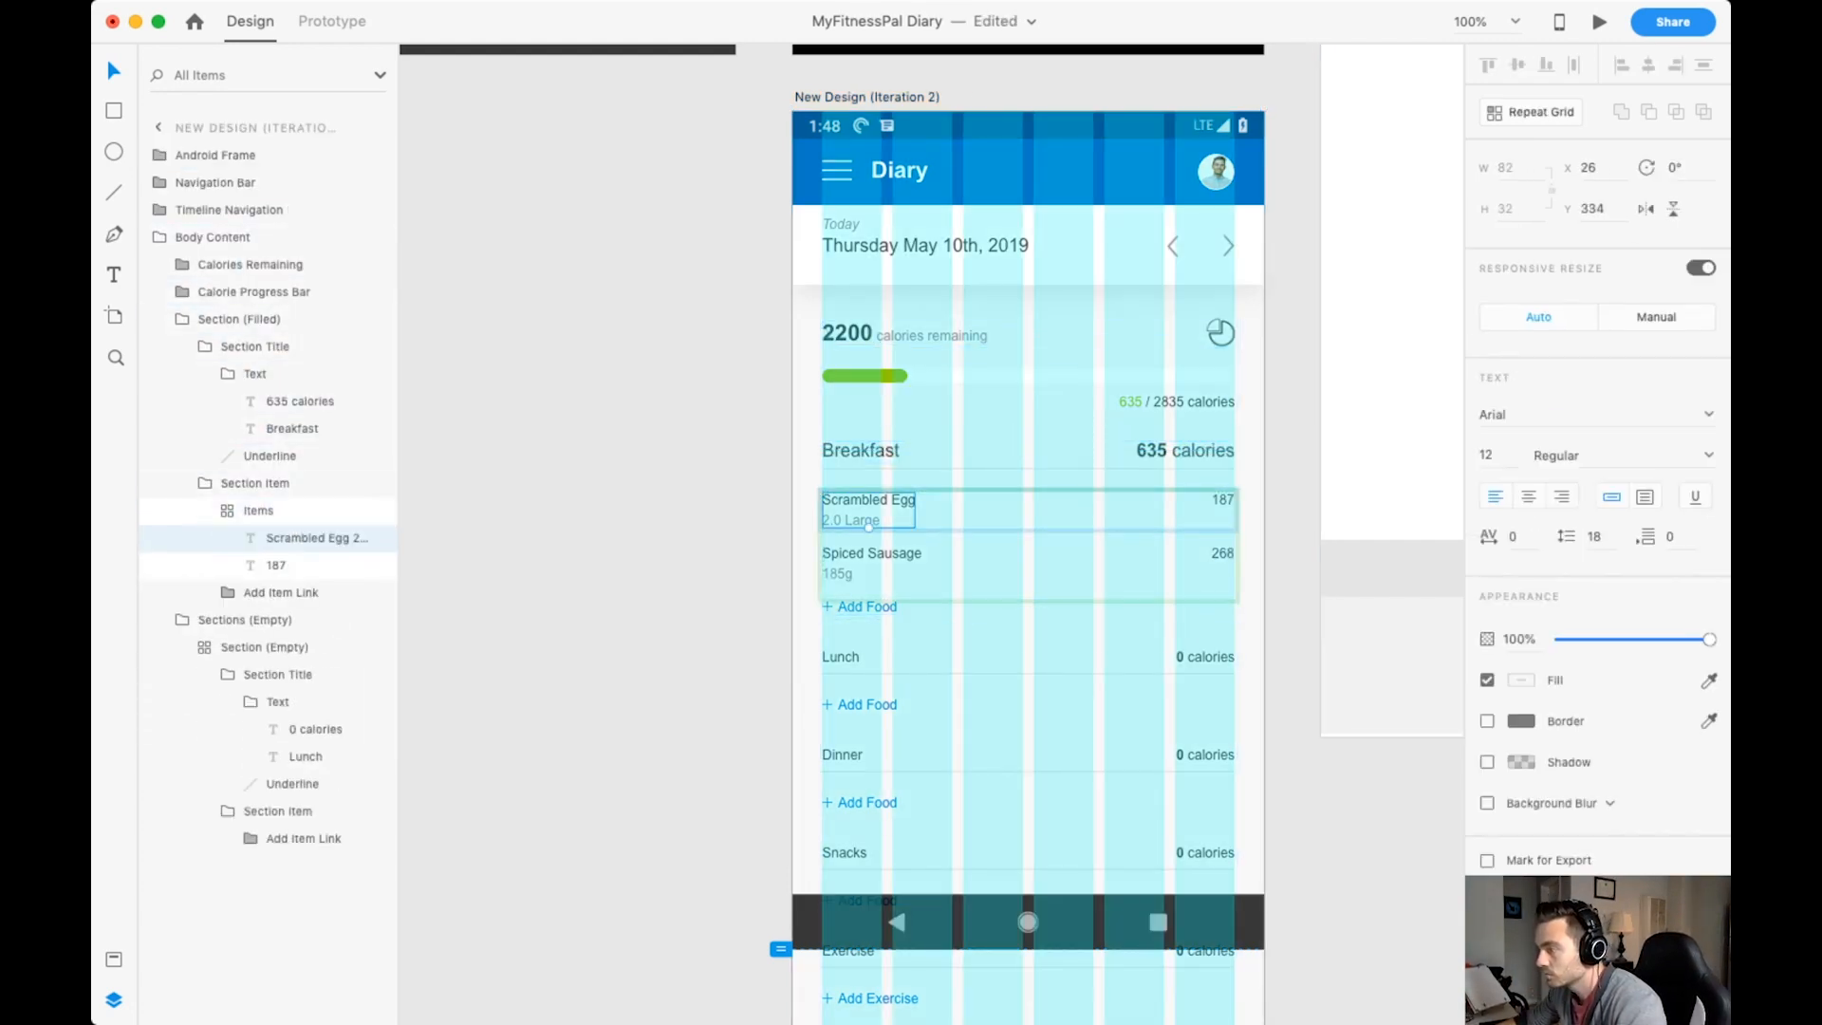
pyautogui.click(1488, 455)
pyautogui.write('16')
pyautogui.press('Return')
pyautogui.click(1223, 500)
pyautogui.click(1488, 455)
pyautogui.write('16')
pyautogui.moveTo(1223, 500); pyautogui.dragTo(1214, 500)
# Increase the line spacing between the food names and their portion sizes in the Breakfast items.
pyautogui.doubleClick(868, 500)
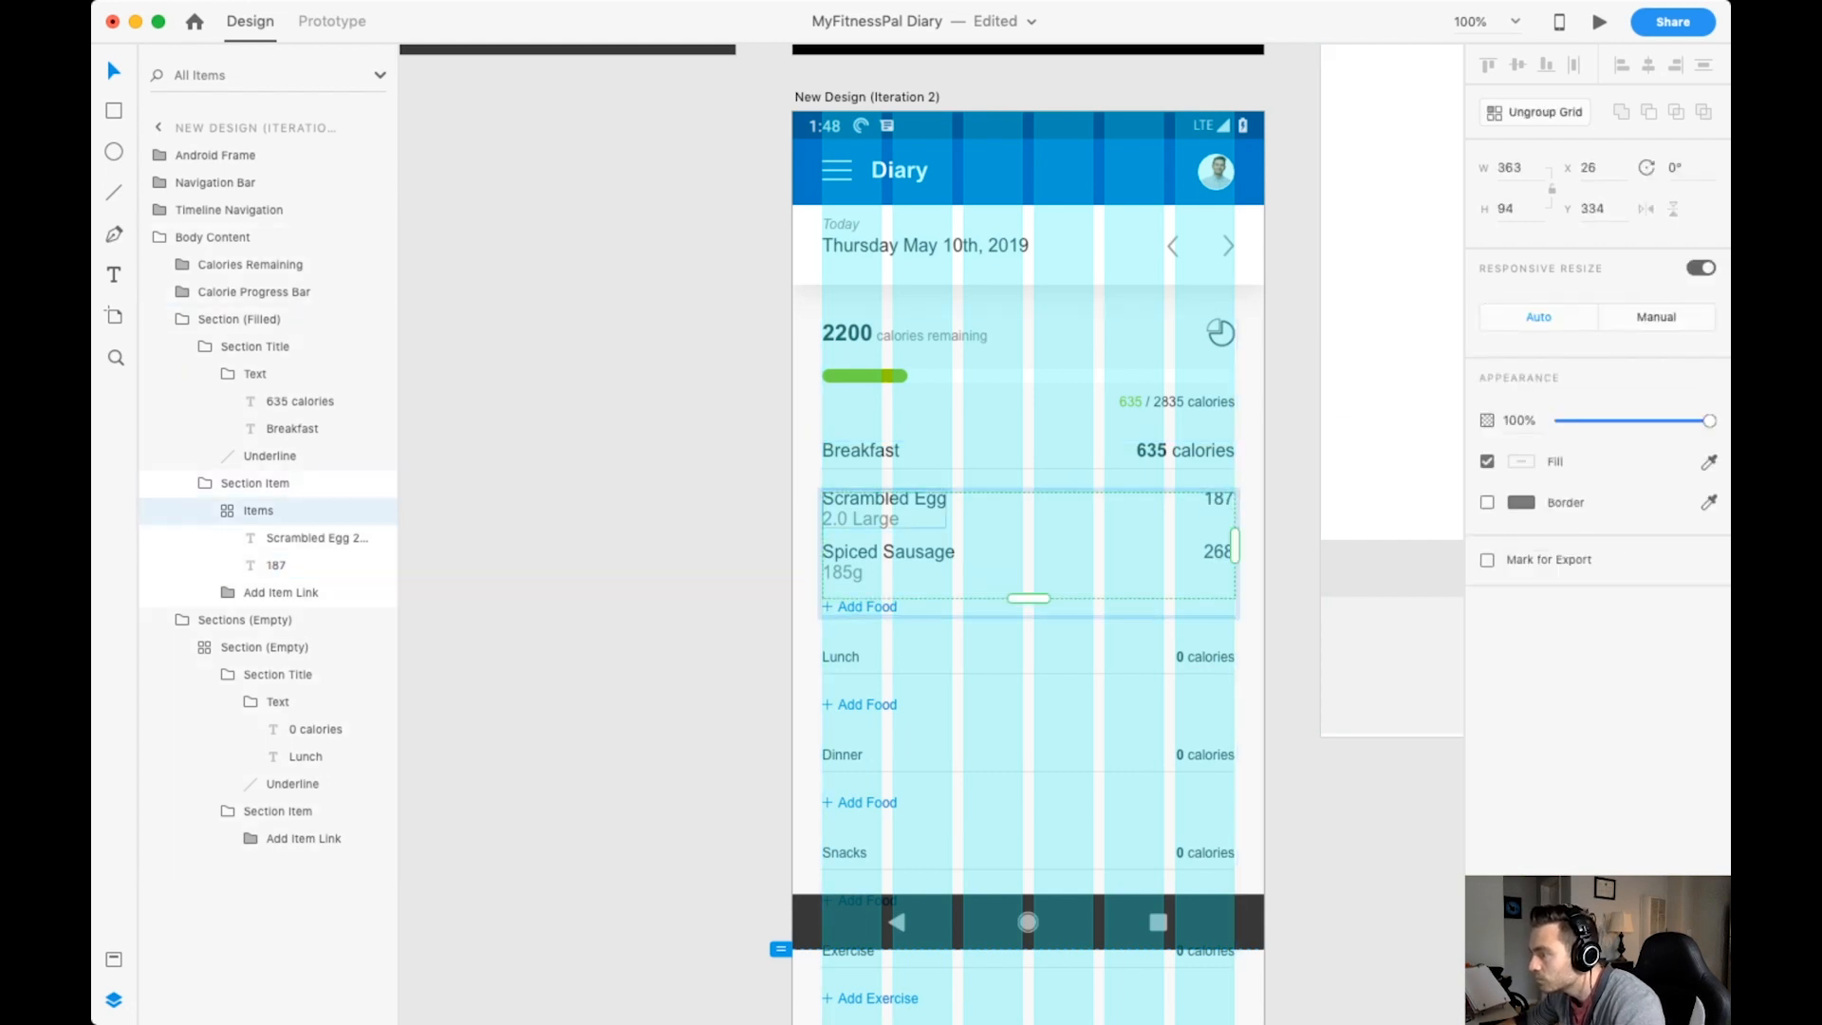
pyautogui.doubleClick(867, 500)
pyautogui.click(1596, 537)
pyautogui.write('20')
pyautogui.press('Return')
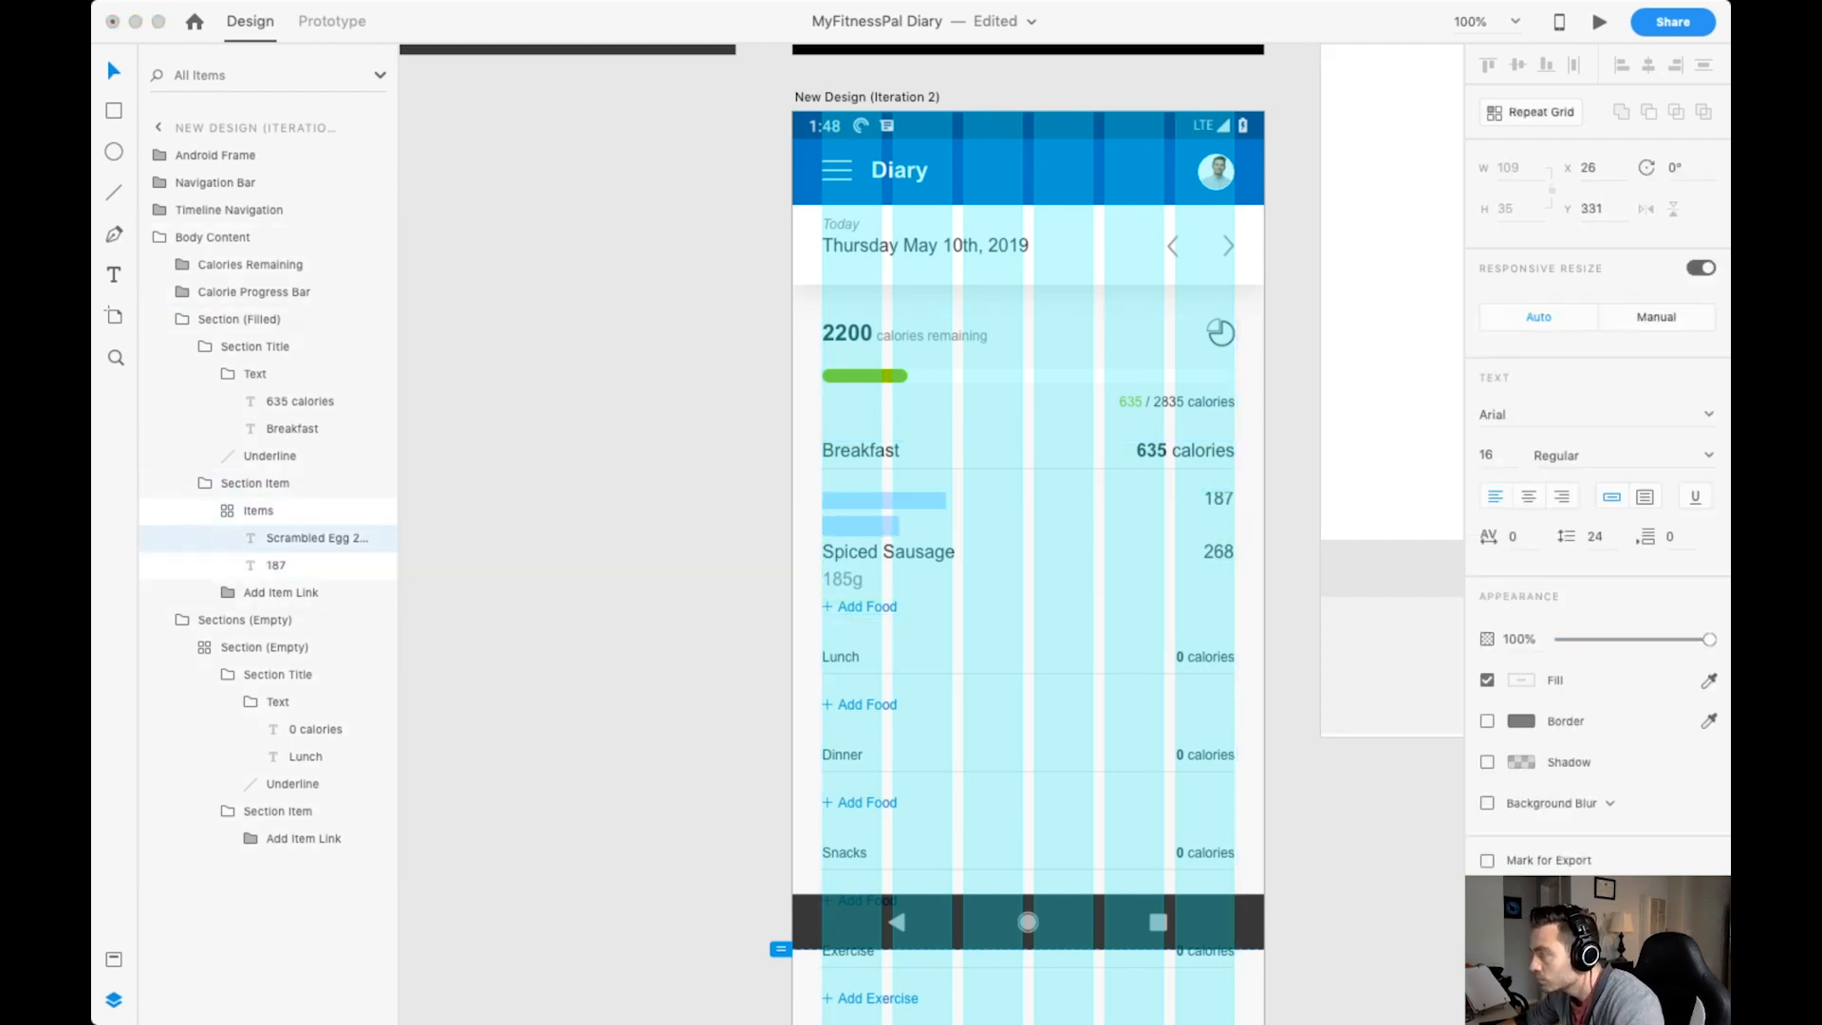
pyautogui.press('Down')
pyautogui.press('Down')
# Widen the vertical gap between the repeated Scrambled Egg and Spiced Sausage items.
pyautogui.click(882, 560)
pyautogui.click(721, 560)
pyautogui.doubleClick(882, 552)
pyautogui.doubleClick(883, 552)
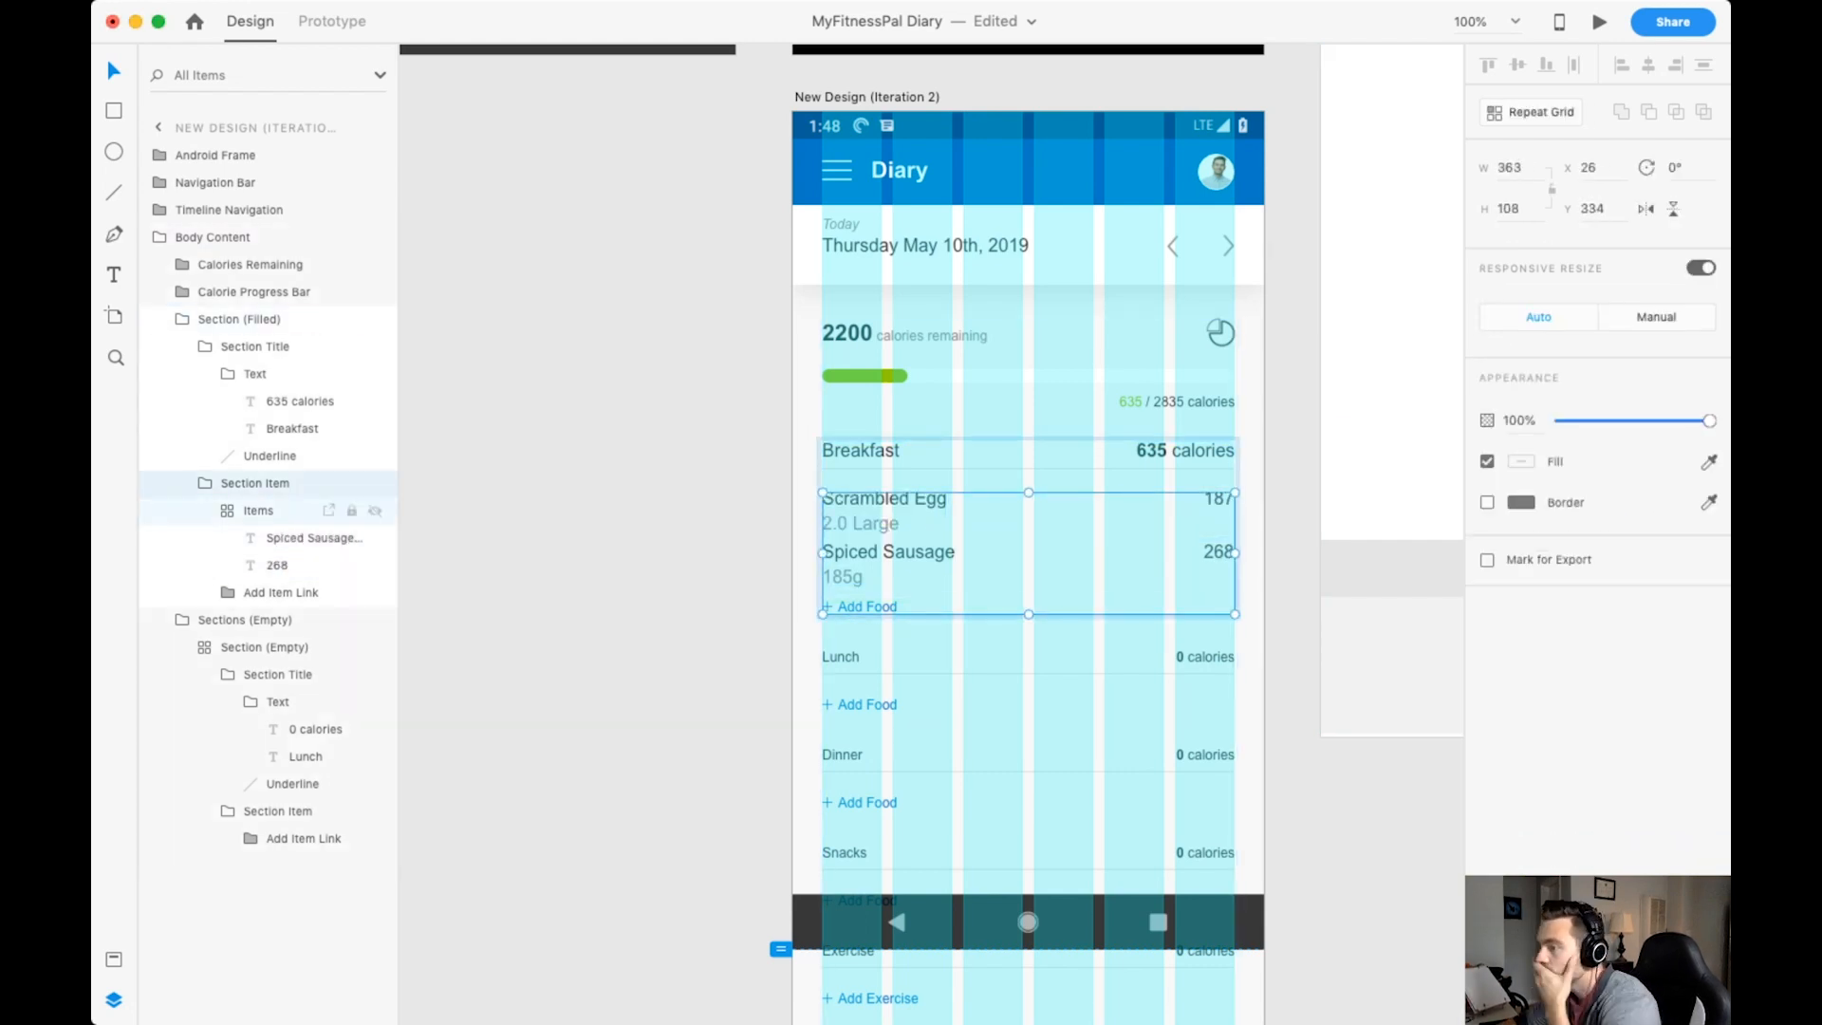
pyautogui.doubleClick(883, 552)
pyautogui.moveTo(883, 539); pyautogui.dragTo(883, 549)
pyautogui.click(722, 560)
# Set the Breakfast Add Food link text to size 16 and move the link down, clear of the food items.
pyautogui.doubleClick(868, 606)
pyautogui.doubleClick(868, 607)
pyautogui.click(1488, 455)
pyautogui.write('16')
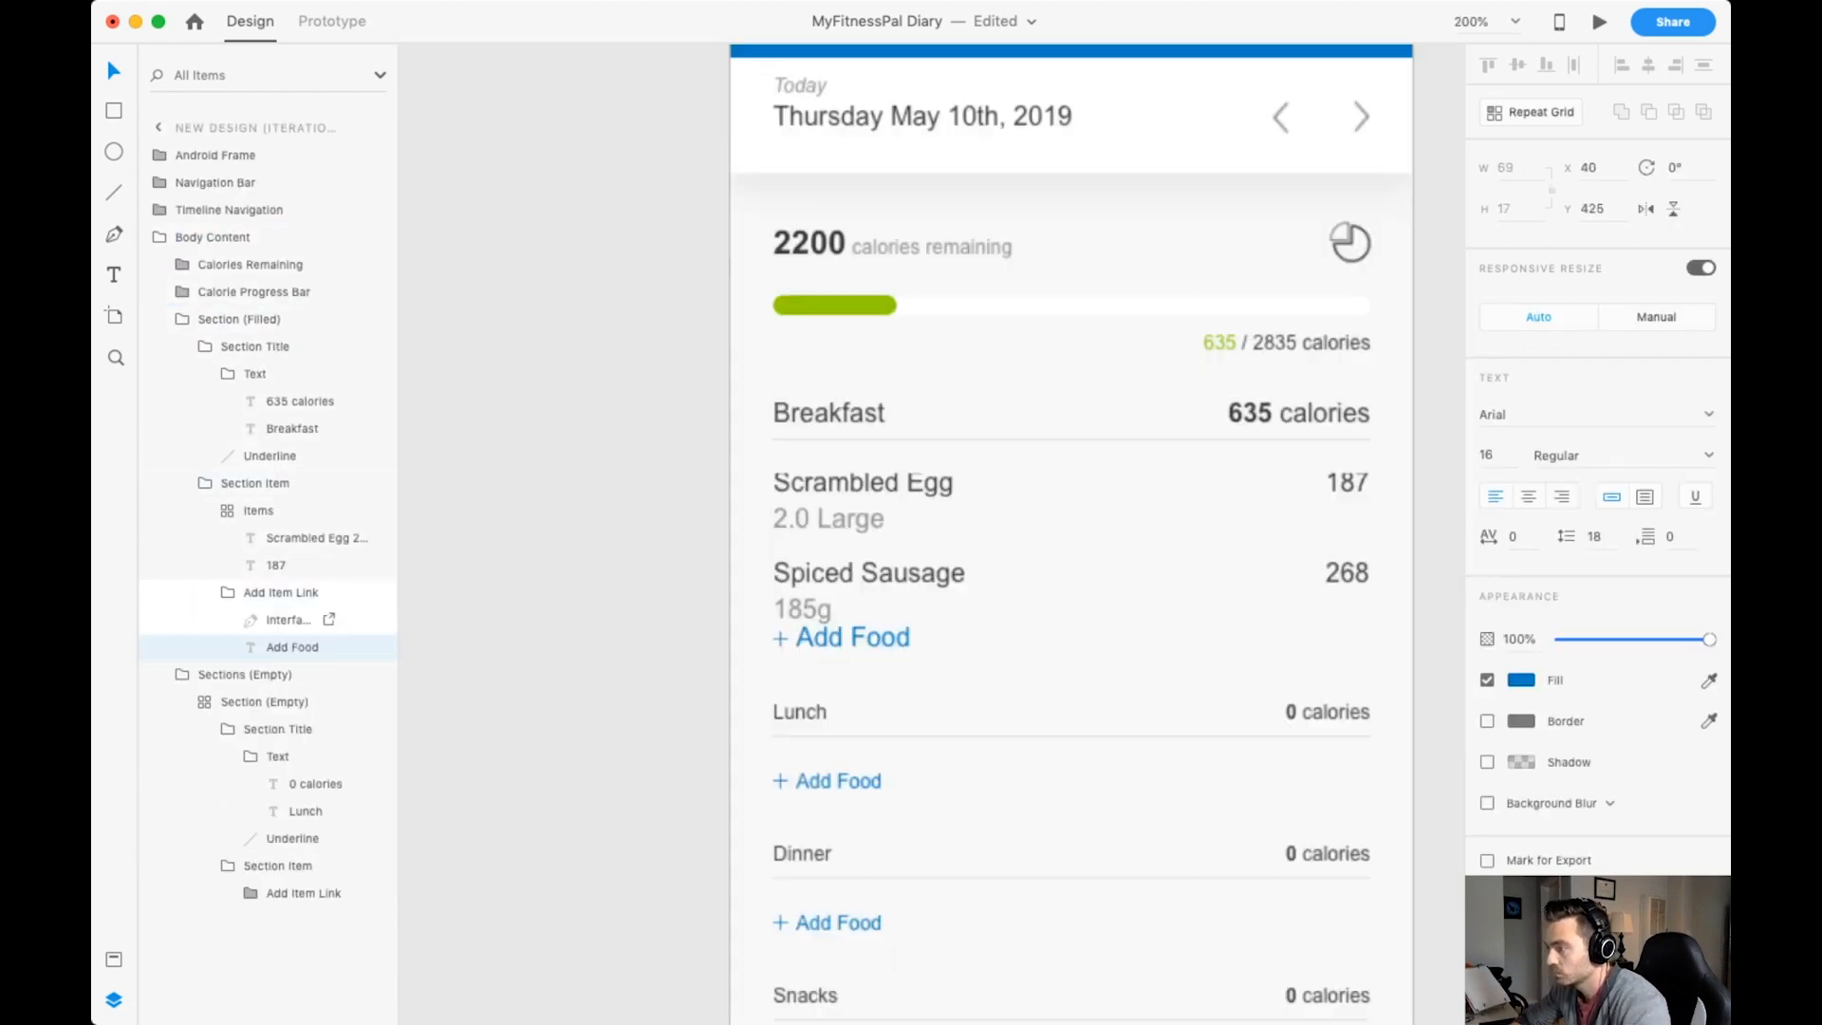
pyautogui.press('super+=')
pyautogui.press('Escape')
pyautogui.hotkey('shift', 'Down')
pyautogui.press('Down')
pyautogui.press('Down')
pyautogui.press('Up')
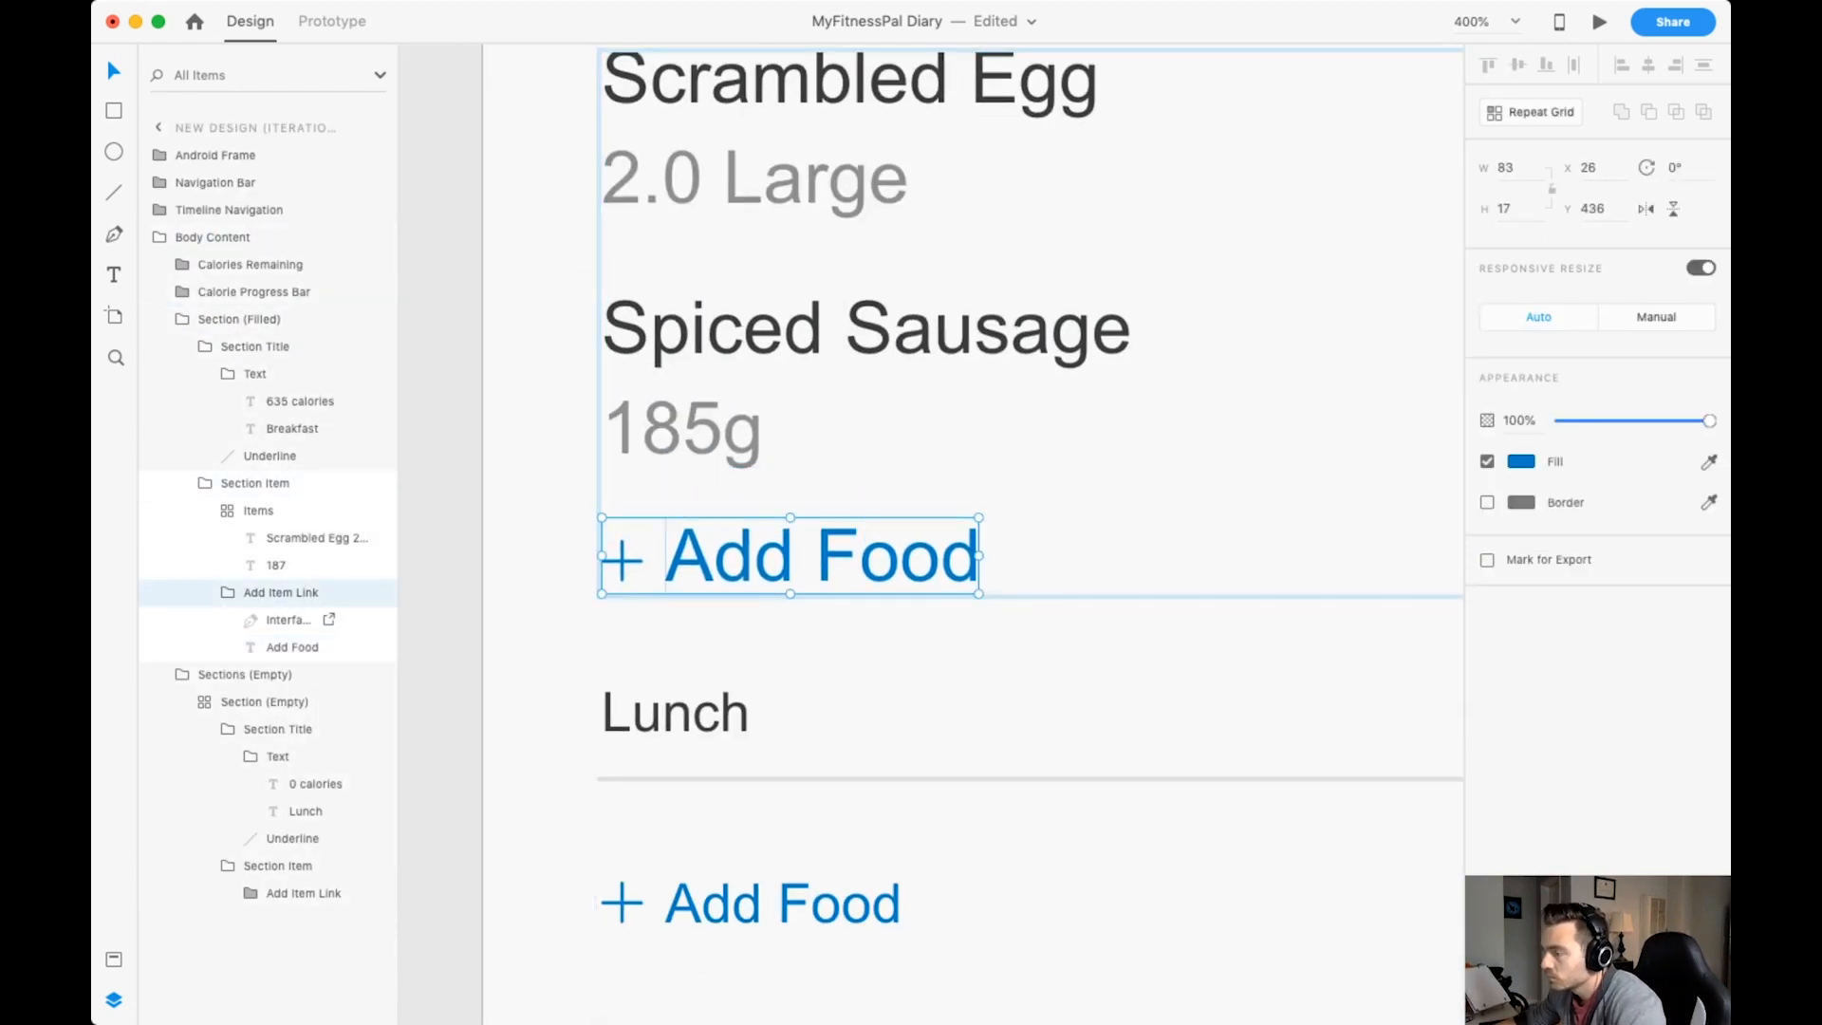
# Enlarge the plus icon of the Breakfast Add Food link to about 12 by 12, space the text from it, and save the document.
pyautogui.click(822, 650)
pyautogui.doubleClick(806, 558)
pyautogui.doubleClick(807, 558)
pyautogui.doubleClick(807, 558)
pyautogui.click(623, 560)
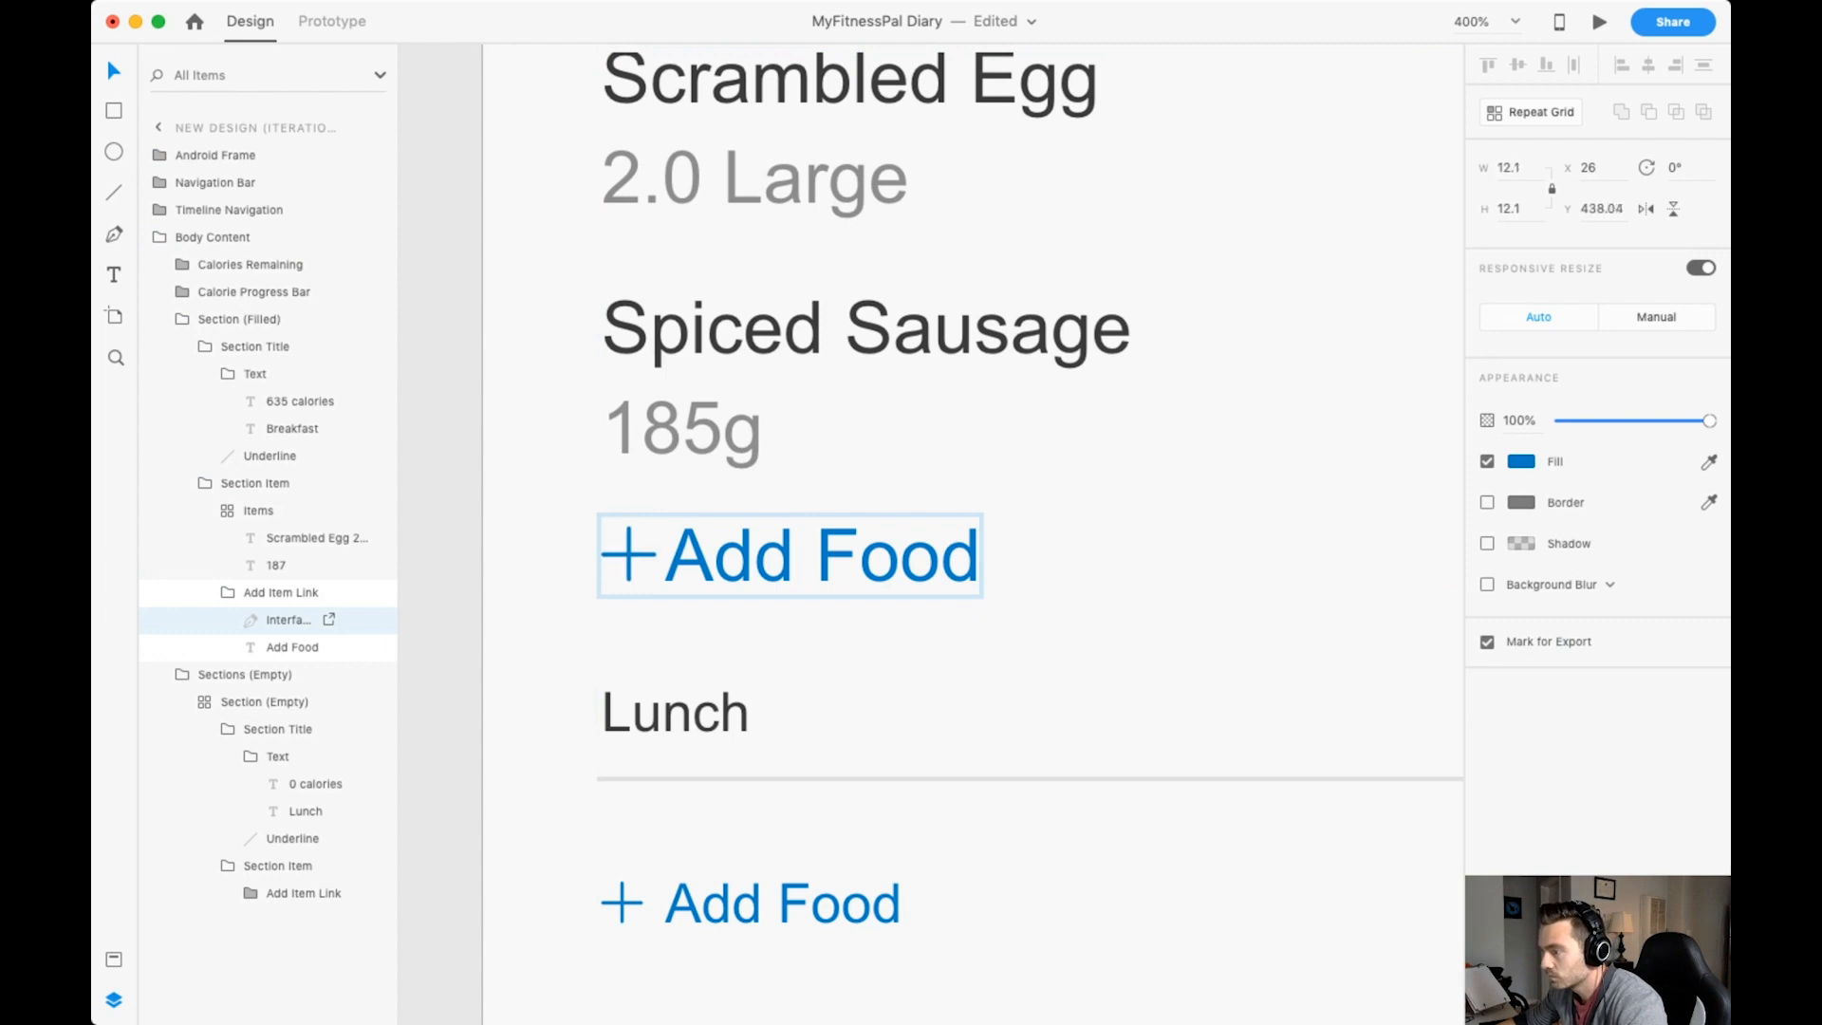
pyautogui.click(822, 560)
pyautogui.press('super+-')
pyautogui.press('super+s')
pyautogui.click(1034, 570)
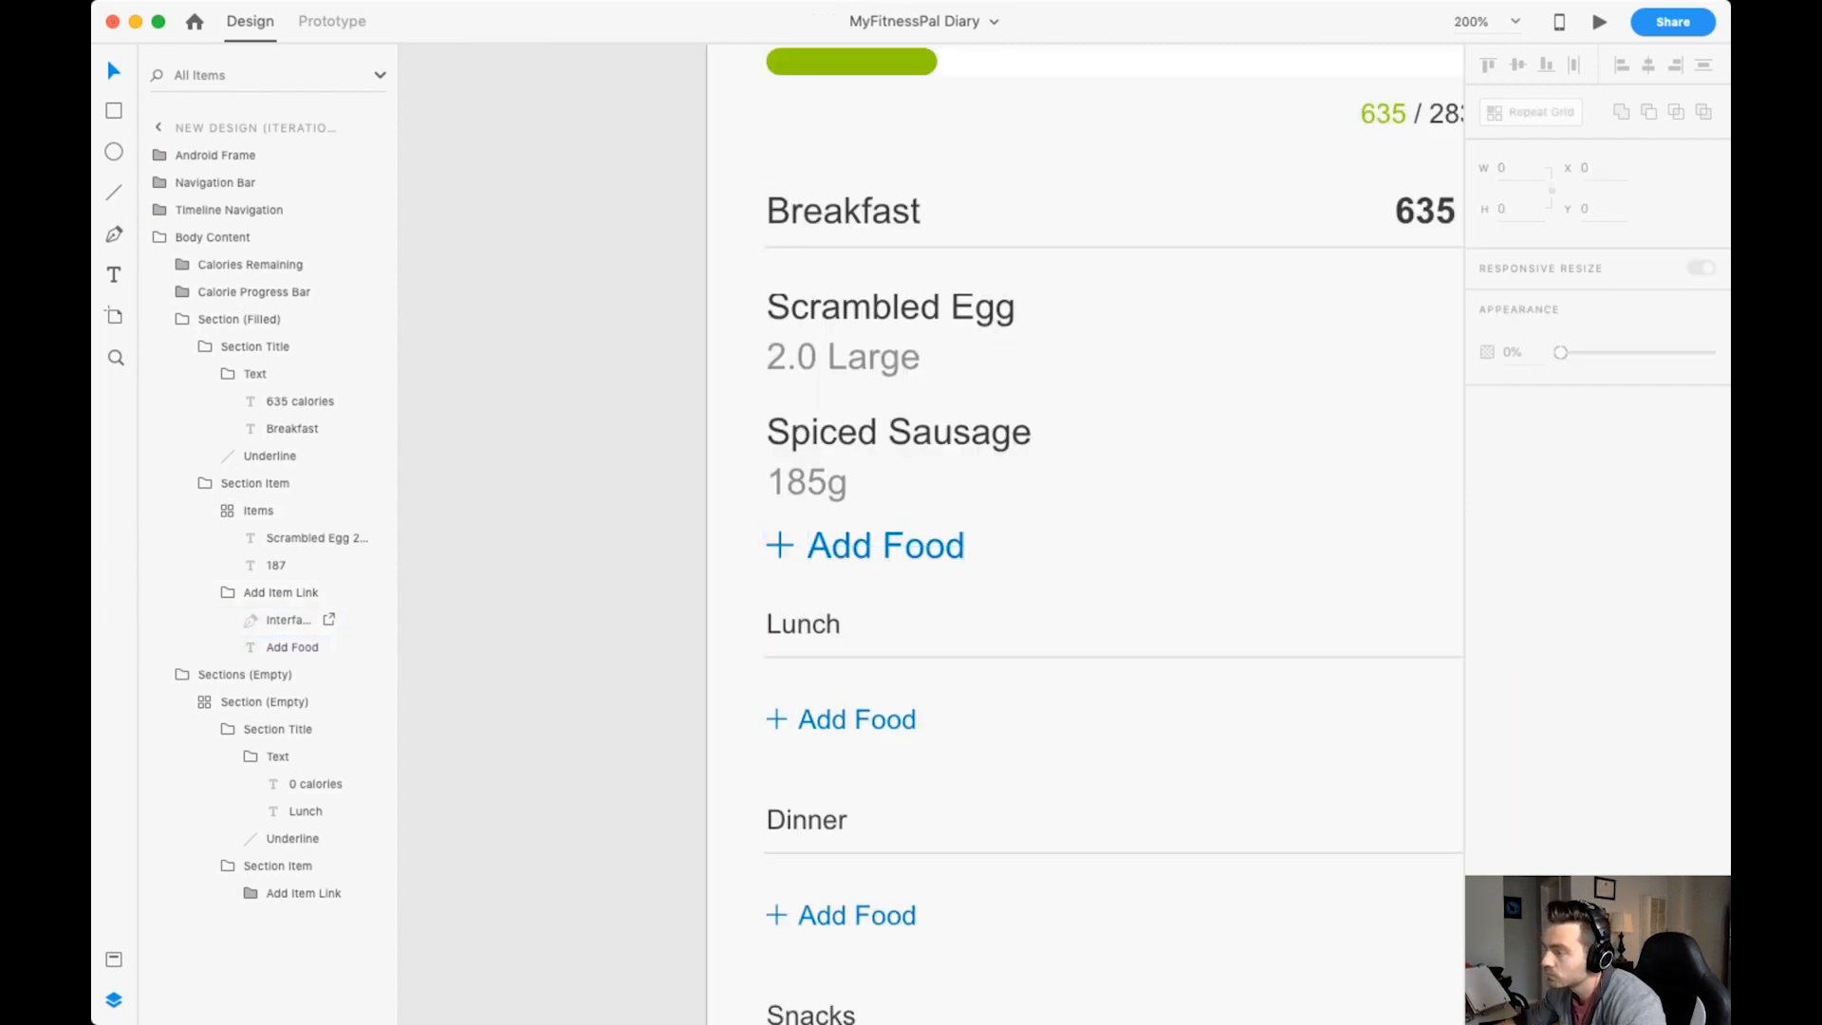
# Lower the Breakfast Add Food link slightly beneath the Spiced Sausage item and save the document.
pyautogui.scroll(-1, 874, 545)
pyautogui.doubleClick(874, 500)
pyautogui.doubleClick(874, 500)
pyautogui.press('super+-')
pyautogui.press('Escape')
pyautogui.press('Escape')
pyautogui.press('Escape')
pyautogui.doubleClick(911, 517)
pyautogui.moveTo(911, 516); pyautogui.dragTo(911, 520)
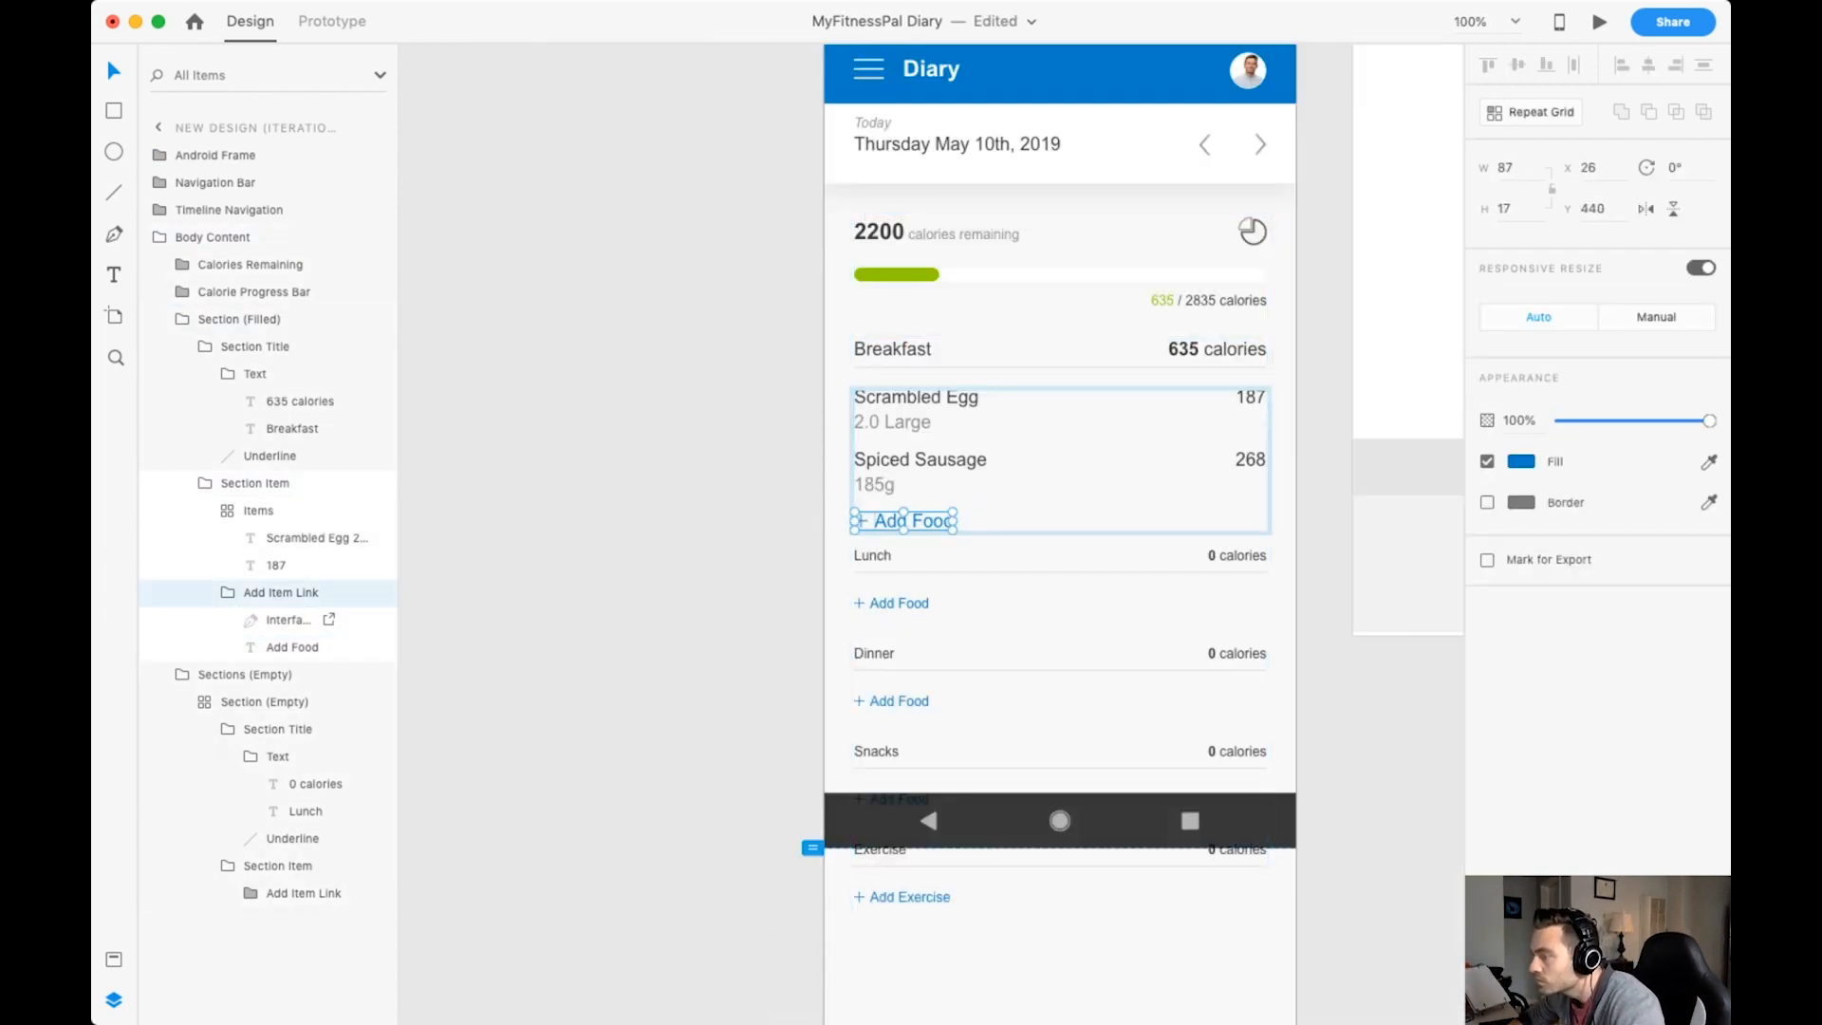
pyautogui.press('Down')
pyautogui.press('super+s')
# Try to nudge the whole Breakfast items grid down below the section title.
pyautogui.press('Escape')
pyautogui.press('Escape')
pyautogui.press('Escape')
pyautogui.press('Escape')
pyautogui.doubleClick(916, 412)
pyautogui.doubleClick(916, 412)
pyautogui.doubleClick(916, 412)
pyautogui.press('Down')
pyautogui.press('Down')
pyautogui.press('Down')
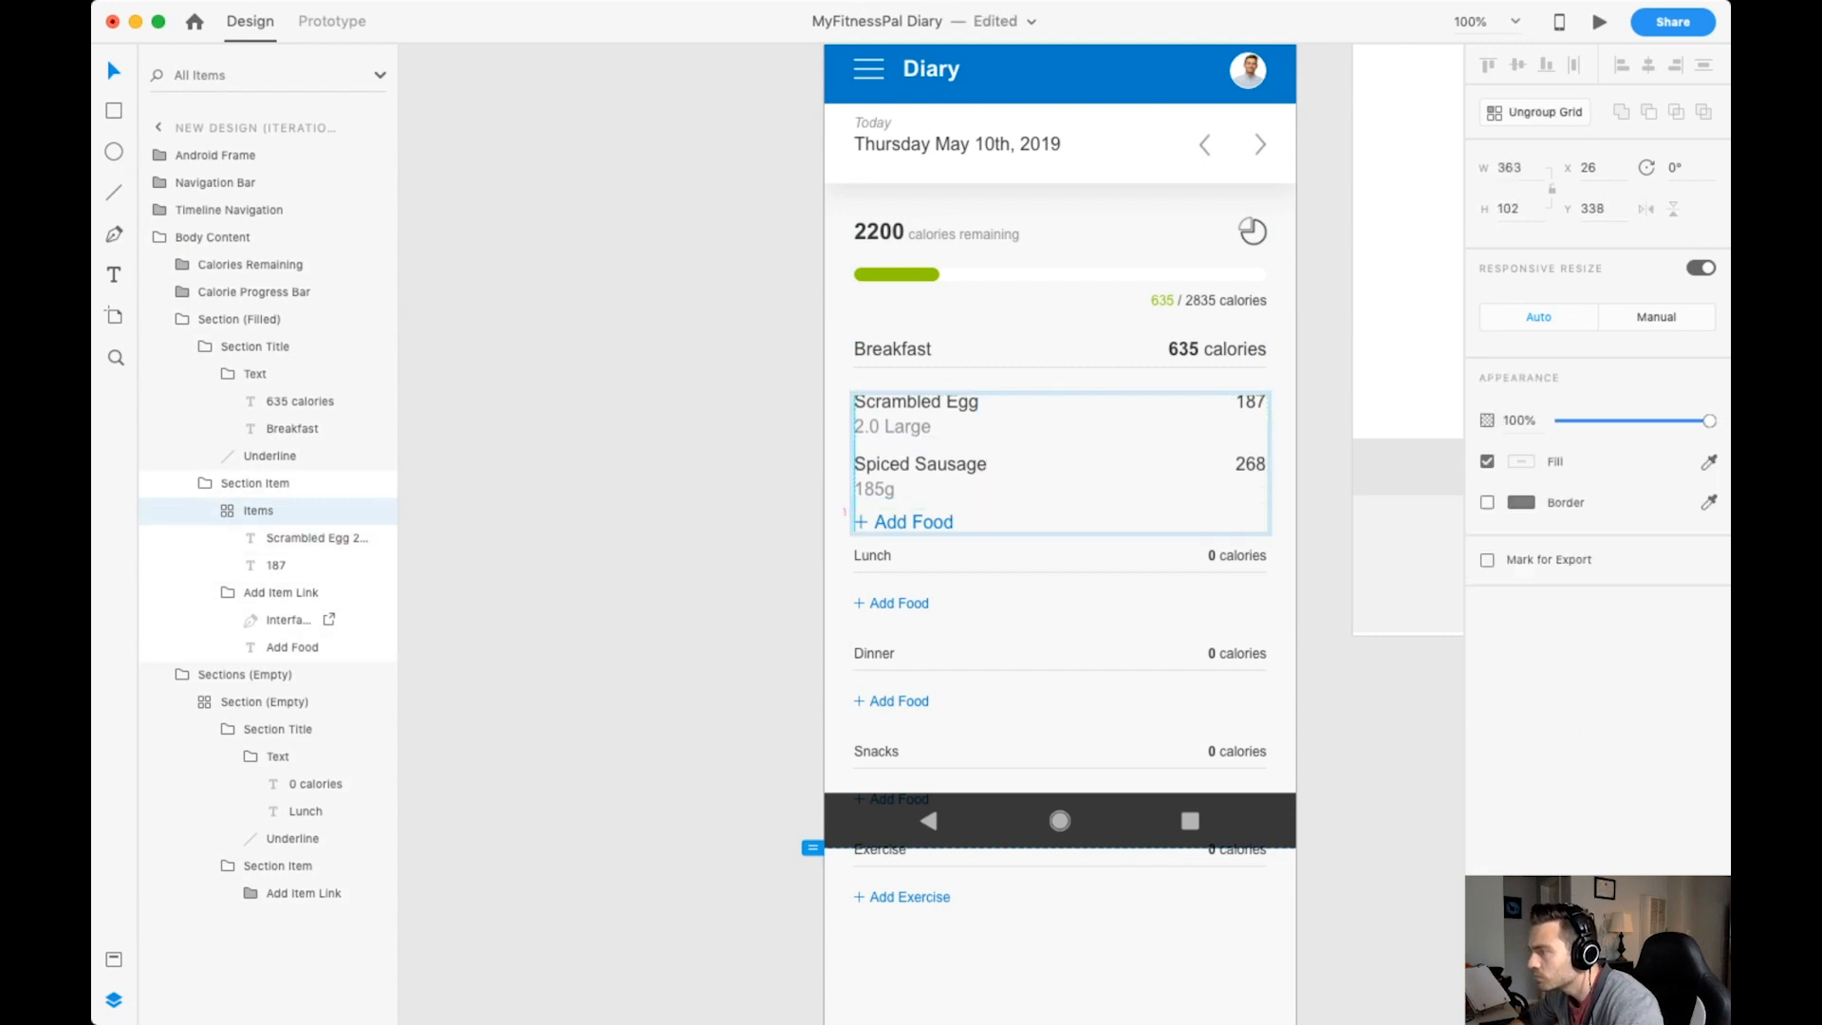
pyautogui.press('super+z')
# Nudge the food name and portion text down within the Breakfast items grid.
pyautogui.doubleClick(916, 408)
pyautogui.press('Down')
pyautogui.press('Down')
pyautogui.press('Down')
pyautogui.press('Escape')
pyautogui.press('Escape')
pyautogui.press('Escape')
pyautogui.press('Escape')
pyautogui.press('Escape')
# Move the Breakfast Add Food link further below the 185g portion line and save the document.
pyautogui.doubleClick(911, 522)
pyautogui.doubleClick(911, 522)
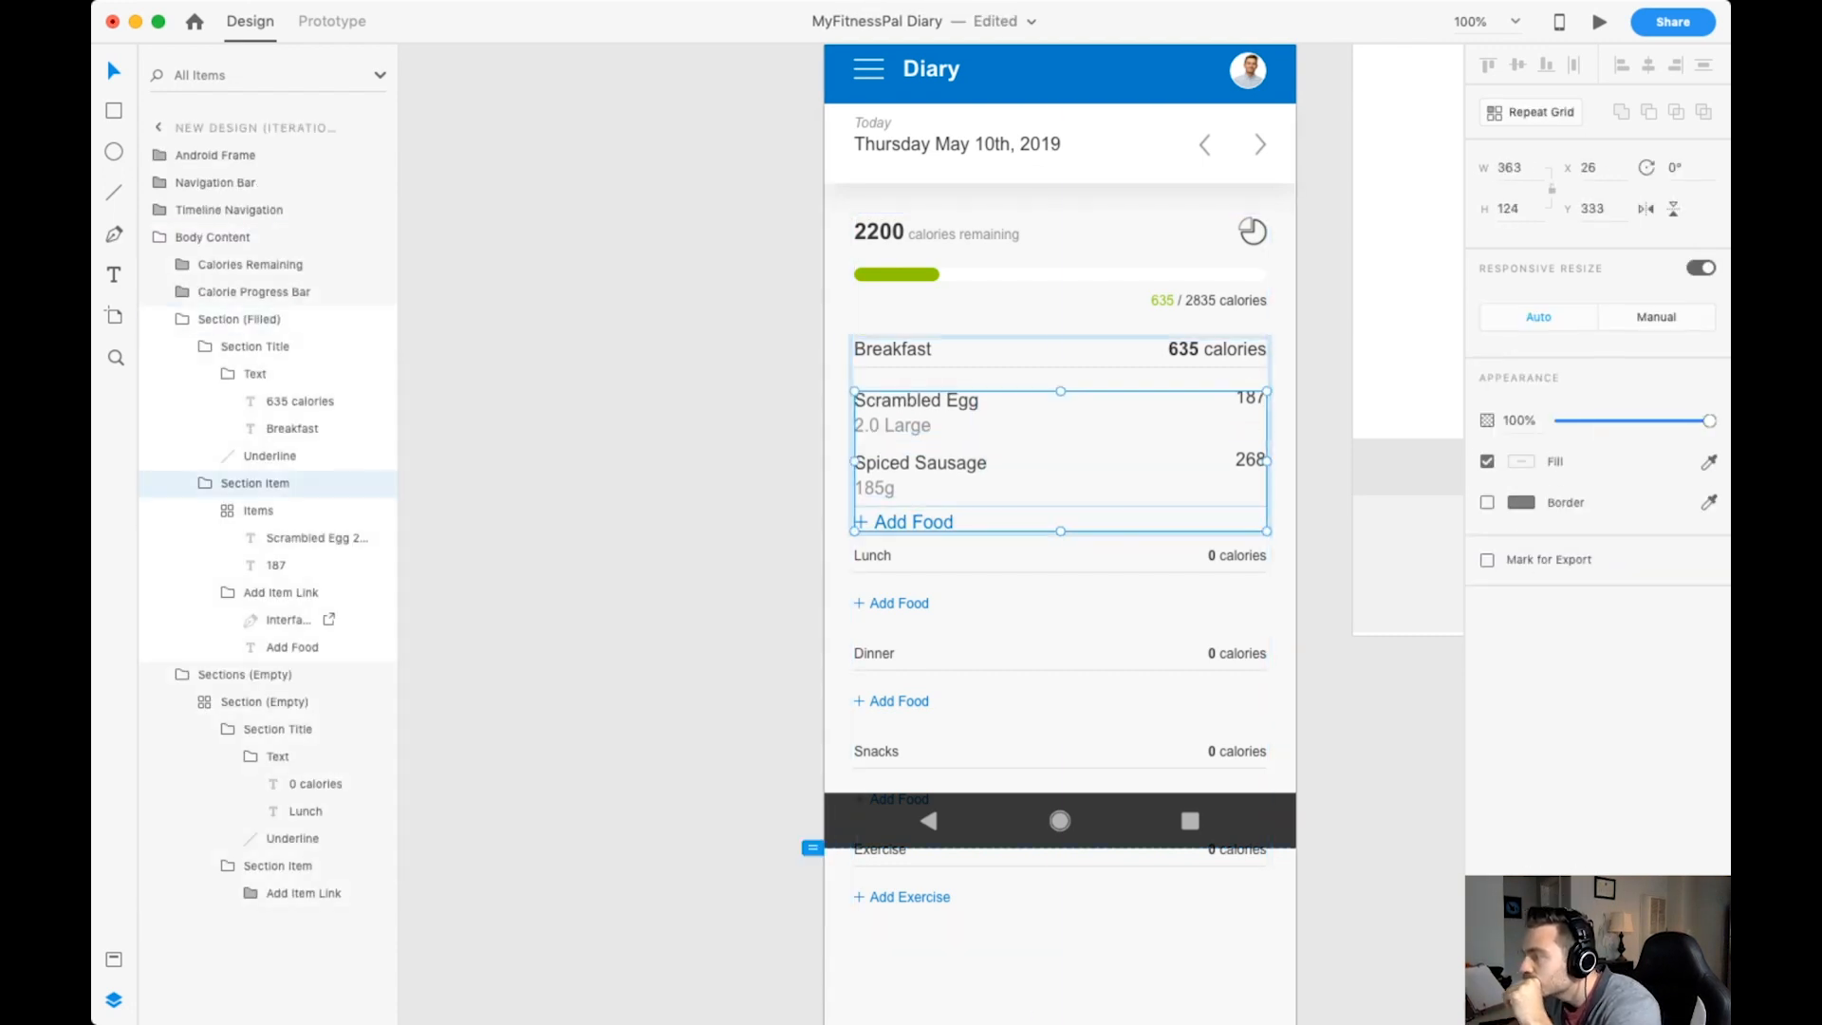
pyautogui.doubleClick(911, 522)
pyautogui.press('Escape')
pyautogui.press('Escape')
pyautogui.press('Escape')
pyautogui.press('Escape')
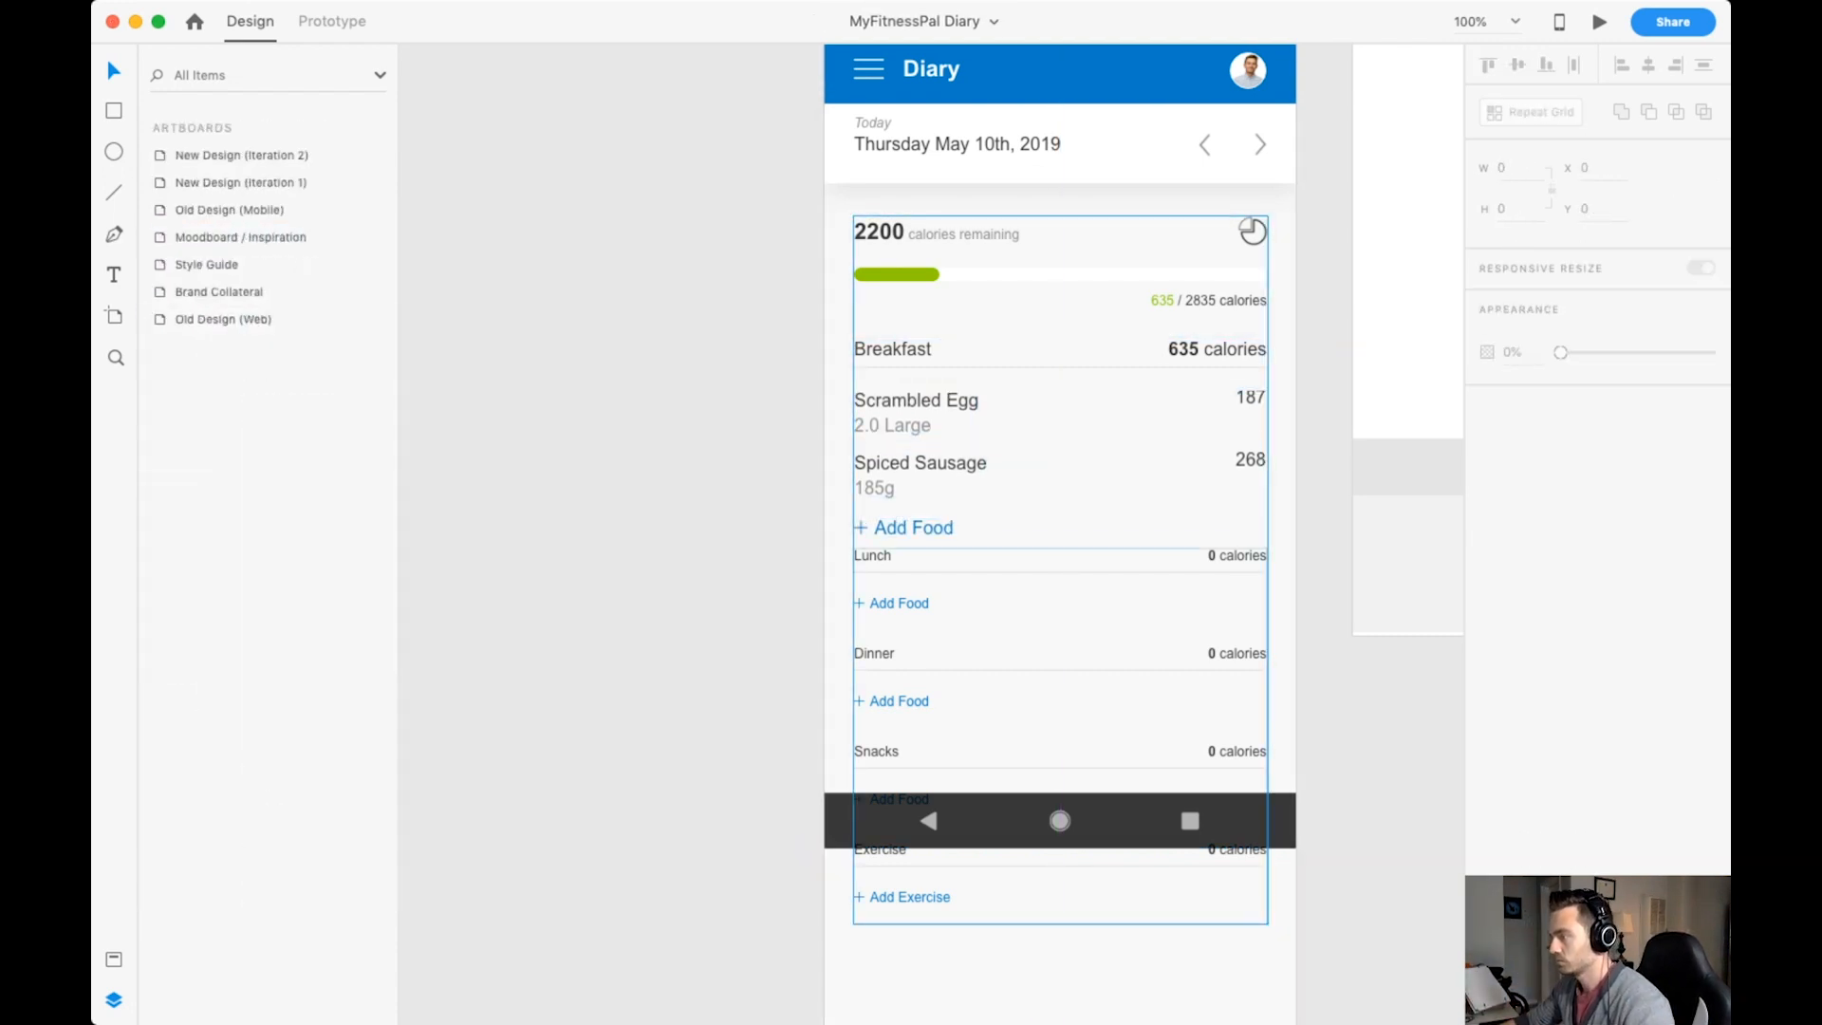
# Nudge the calorie values of the Breakfast items down to line up with the food names.
pyautogui.doubleClick(1250, 401)
pyautogui.doubleClick(1251, 400)
pyautogui.doubleClick(1250, 401)
pyautogui.doubleClick(1251, 401)
pyautogui.press('Down')
pyautogui.press('Down')
pyautogui.press('Down')
pyautogui.click(1250, 465)
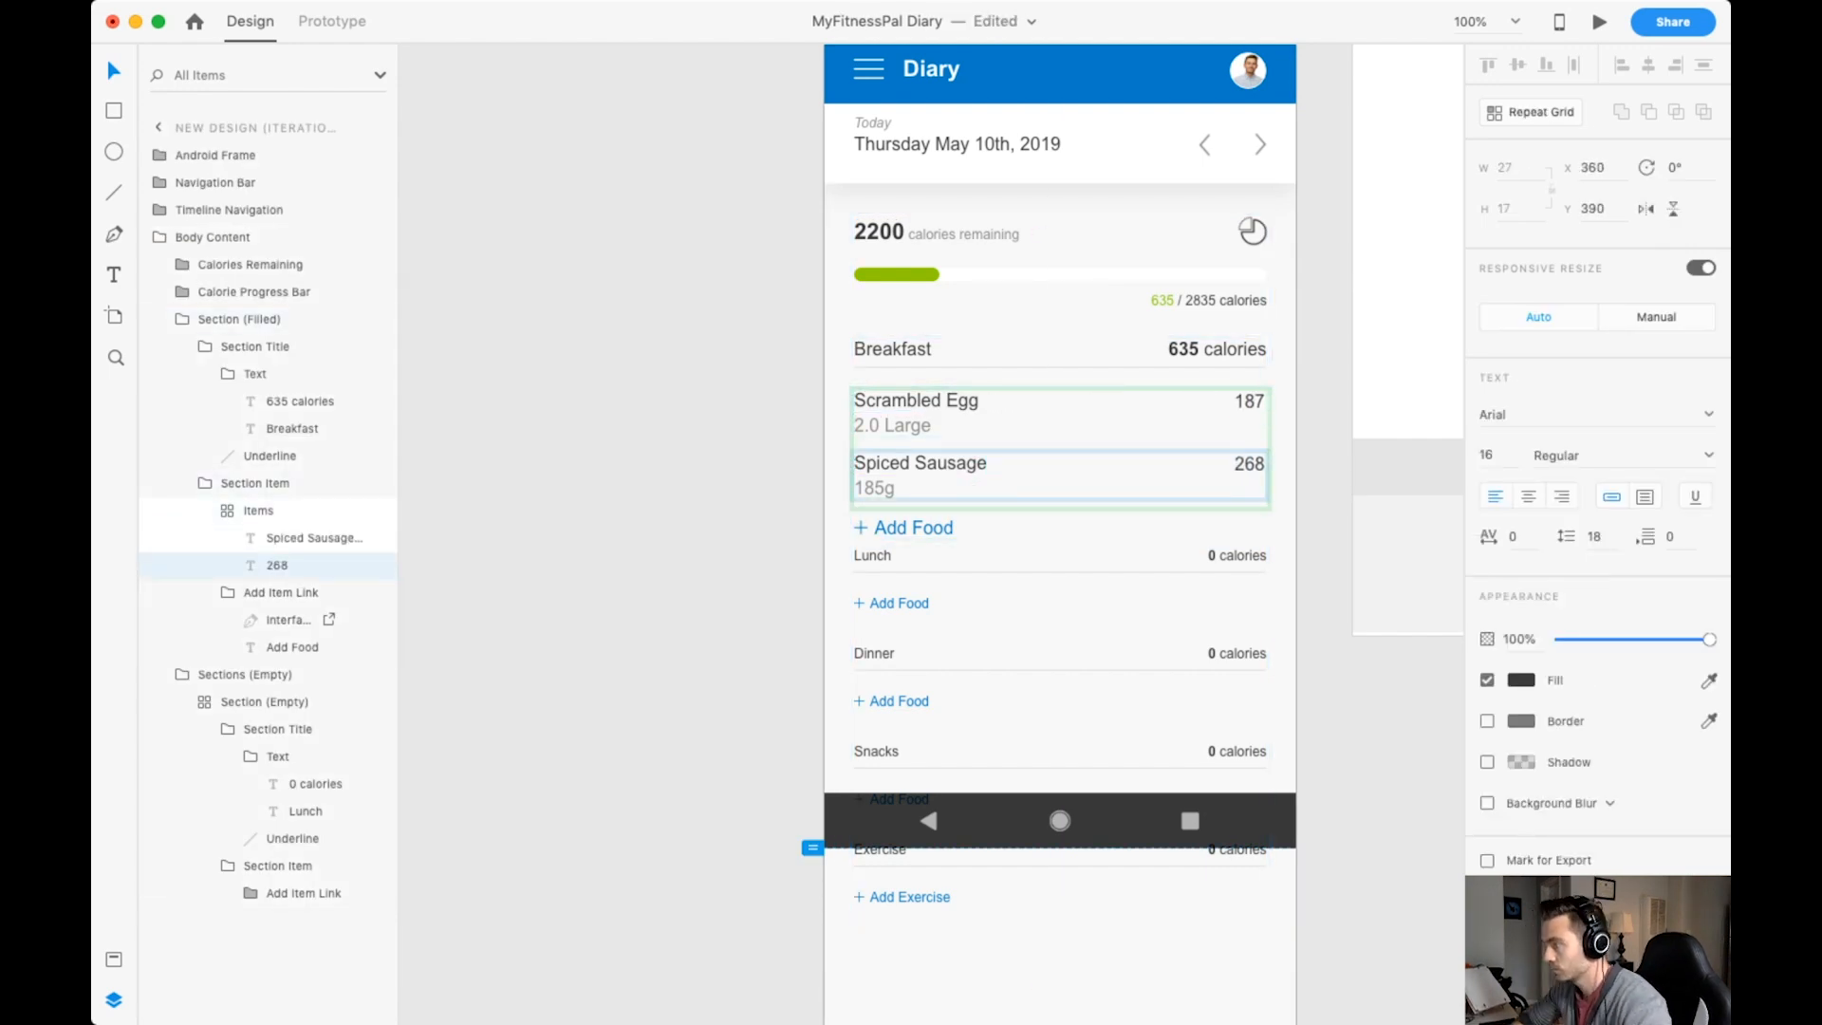
pyautogui.press('Escape')
pyautogui.press('Escape')
pyautogui.press('Escape')
pyautogui.press('Escape')
# Move the empty sections group down to leave a 30 px gap below the Breakfast section.
pyautogui.hscroll(1, 1060, 569)
pyautogui.doubleClick(873, 609)
pyautogui.moveTo(873, 609); pyautogui.dragTo(874, 630)
pyautogui.click(888, 533)
pyautogui.moveTo(888, 534); pyautogui.dragTo(889, 536)
pyautogui.moveTo(873, 630); pyautogui.dragTo(873, 637)
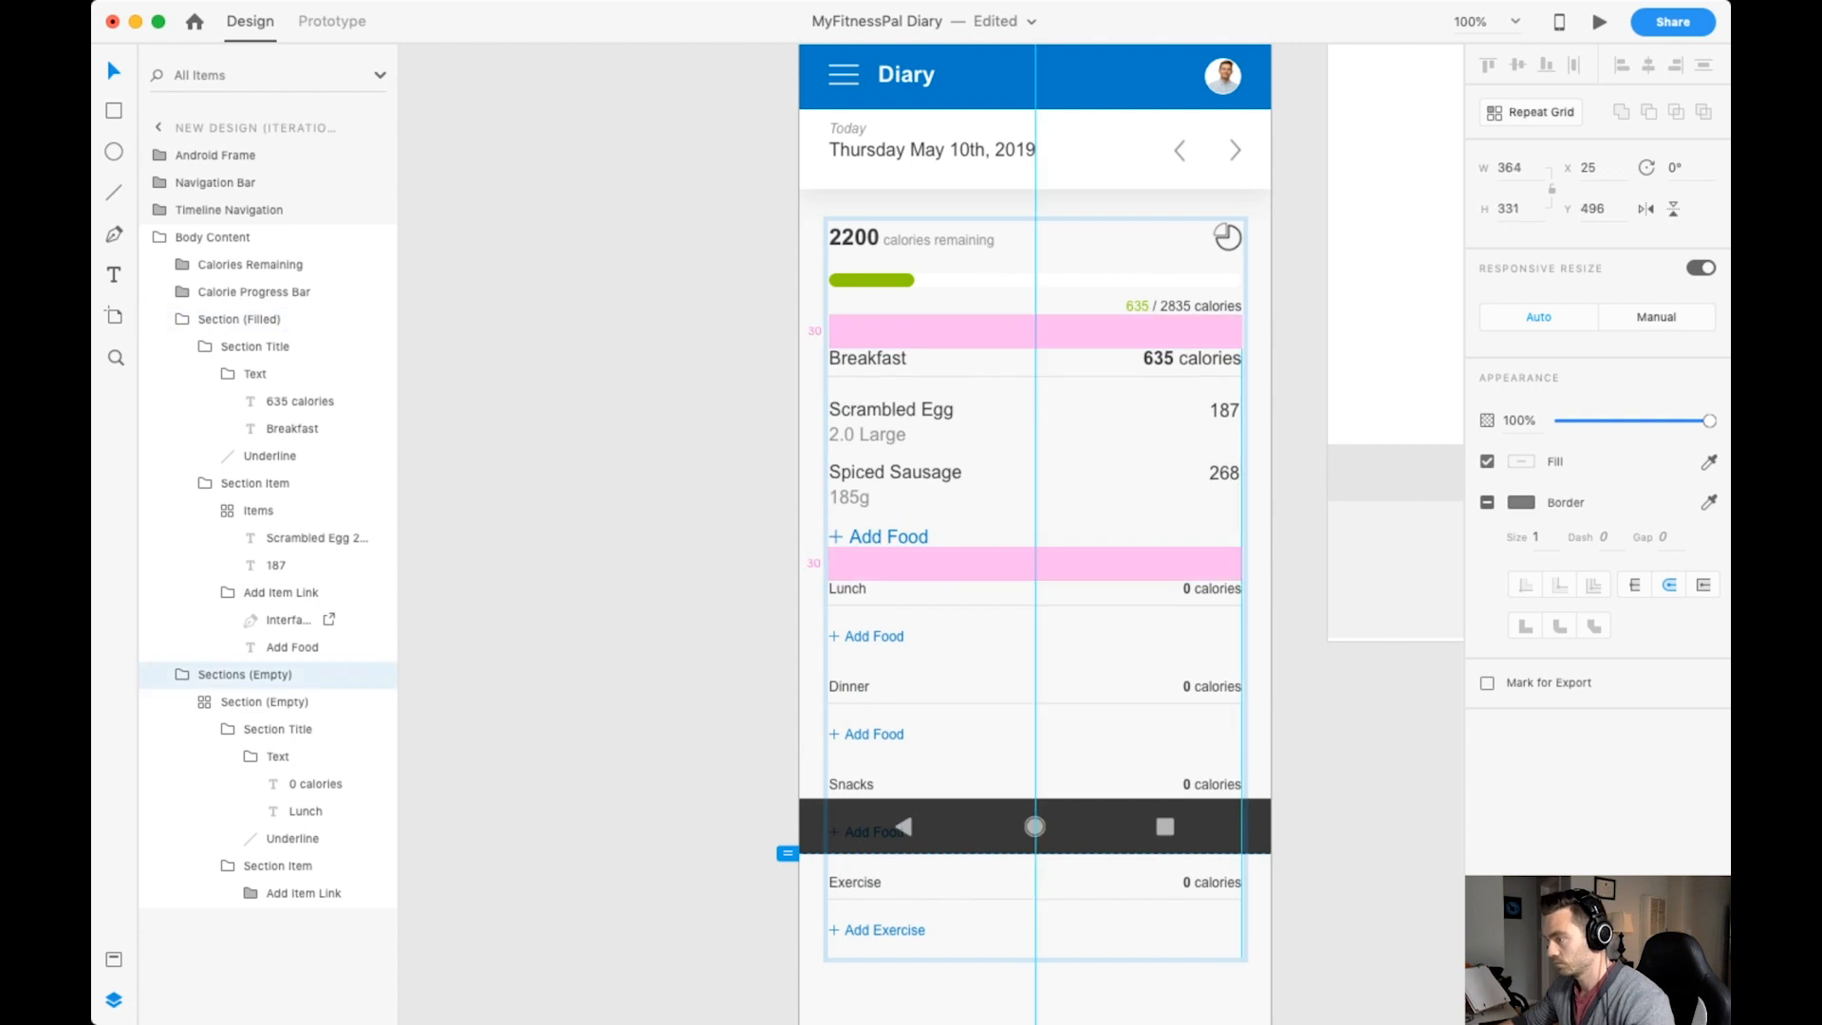
# Set the titles of the Lunch, Dinner, Snacks and Exercise sections to font size 16.
pyautogui.doubleClick(850, 589)
pyautogui.doubleClick(849, 588)
pyautogui.doubleClick(849, 588)
pyautogui.doubleClick(849, 589)
pyautogui.click(1487, 455)
pyautogui.write('16')
pyautogui.press('Return')
# Set the empty sections' calories text to size 16 and shift it left so the full text fits inside the section.
pyautogui.doubleClick(1213, 588)
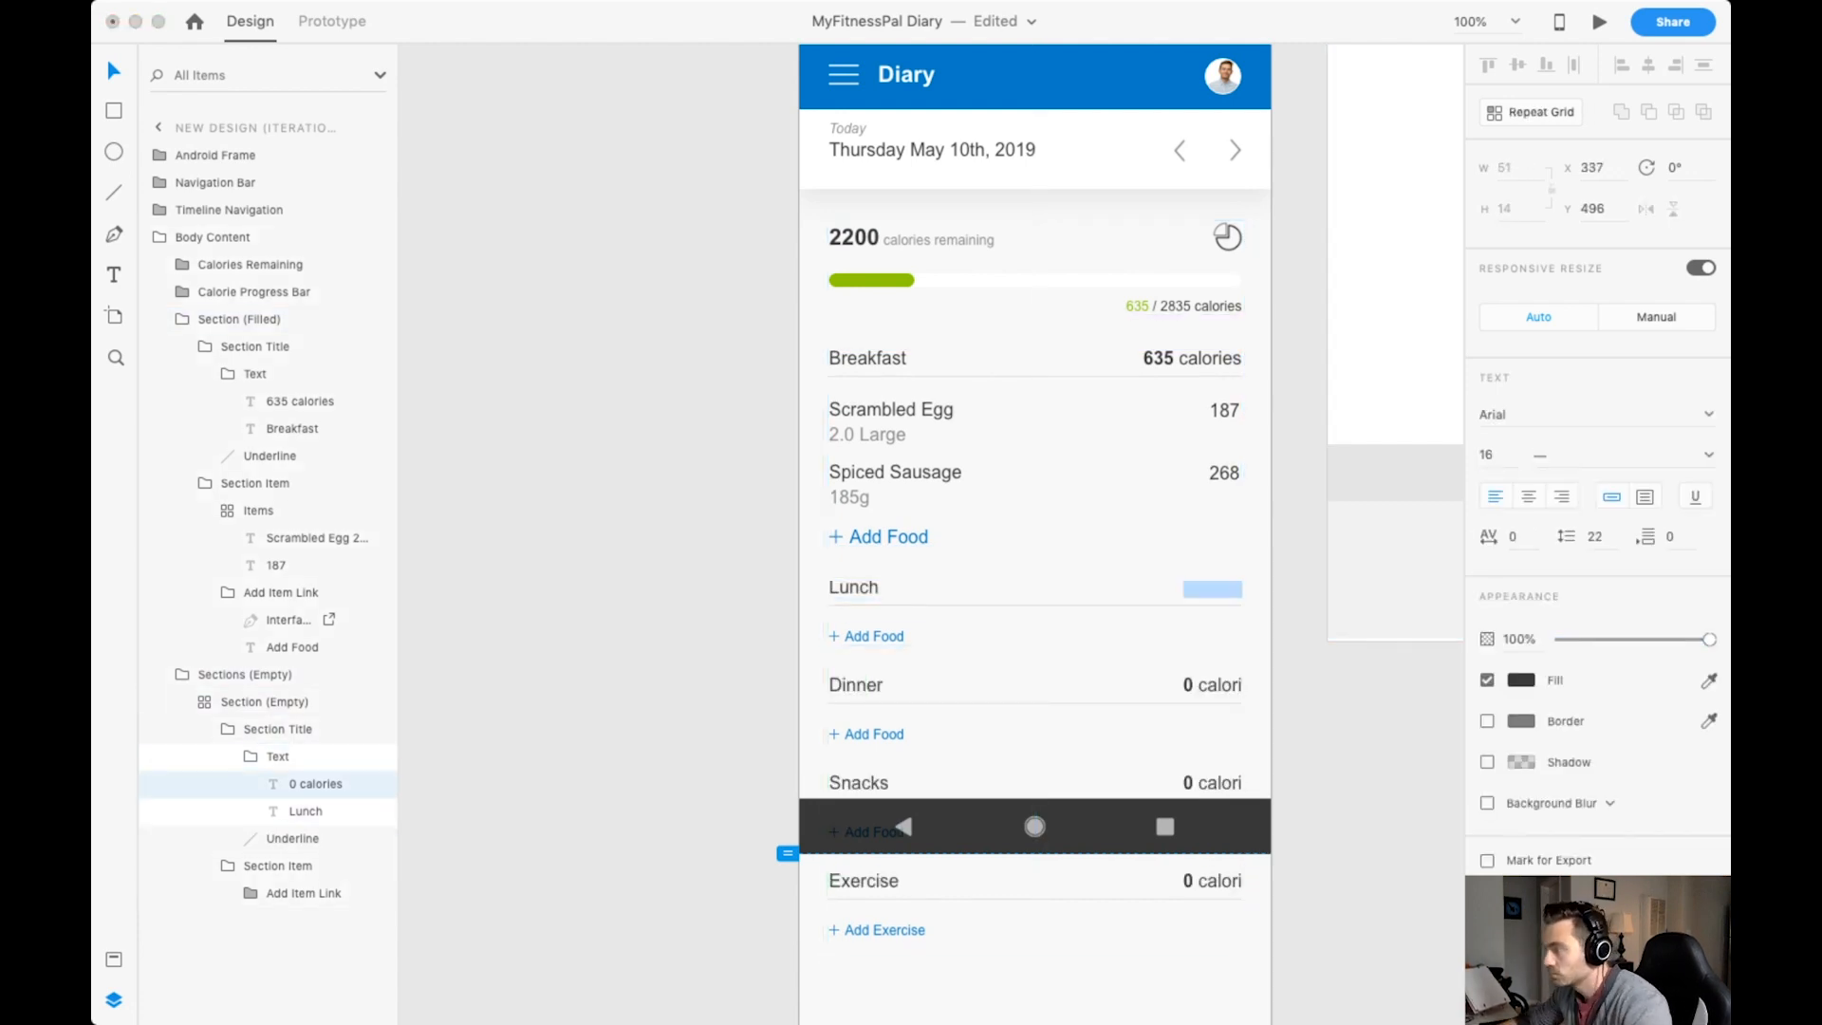
pyautogui.press('Escape')
pyautogui.moveTo(1212, 589); pyautogui.dragTo(1195, 588)
pyautogui.press('super+2')
pyautogui.hscroll(3, 1195, 588)
pyautogui.scroll(-2, 1194, 588)
# Show the layout grid and nudge the empty sections' calories text left to align with the last column's right edge.
pyautogui.press('Escape')
pyautogui.press('Escape')
pyautogui.press('Escape')
pyautogui.press('Escape')
pyautogui.press('Escape')
pyautogui.press('Escape')
pyautogui.doubleClick(1224, 465)
pyautogui.doubleClick(1224, 465)
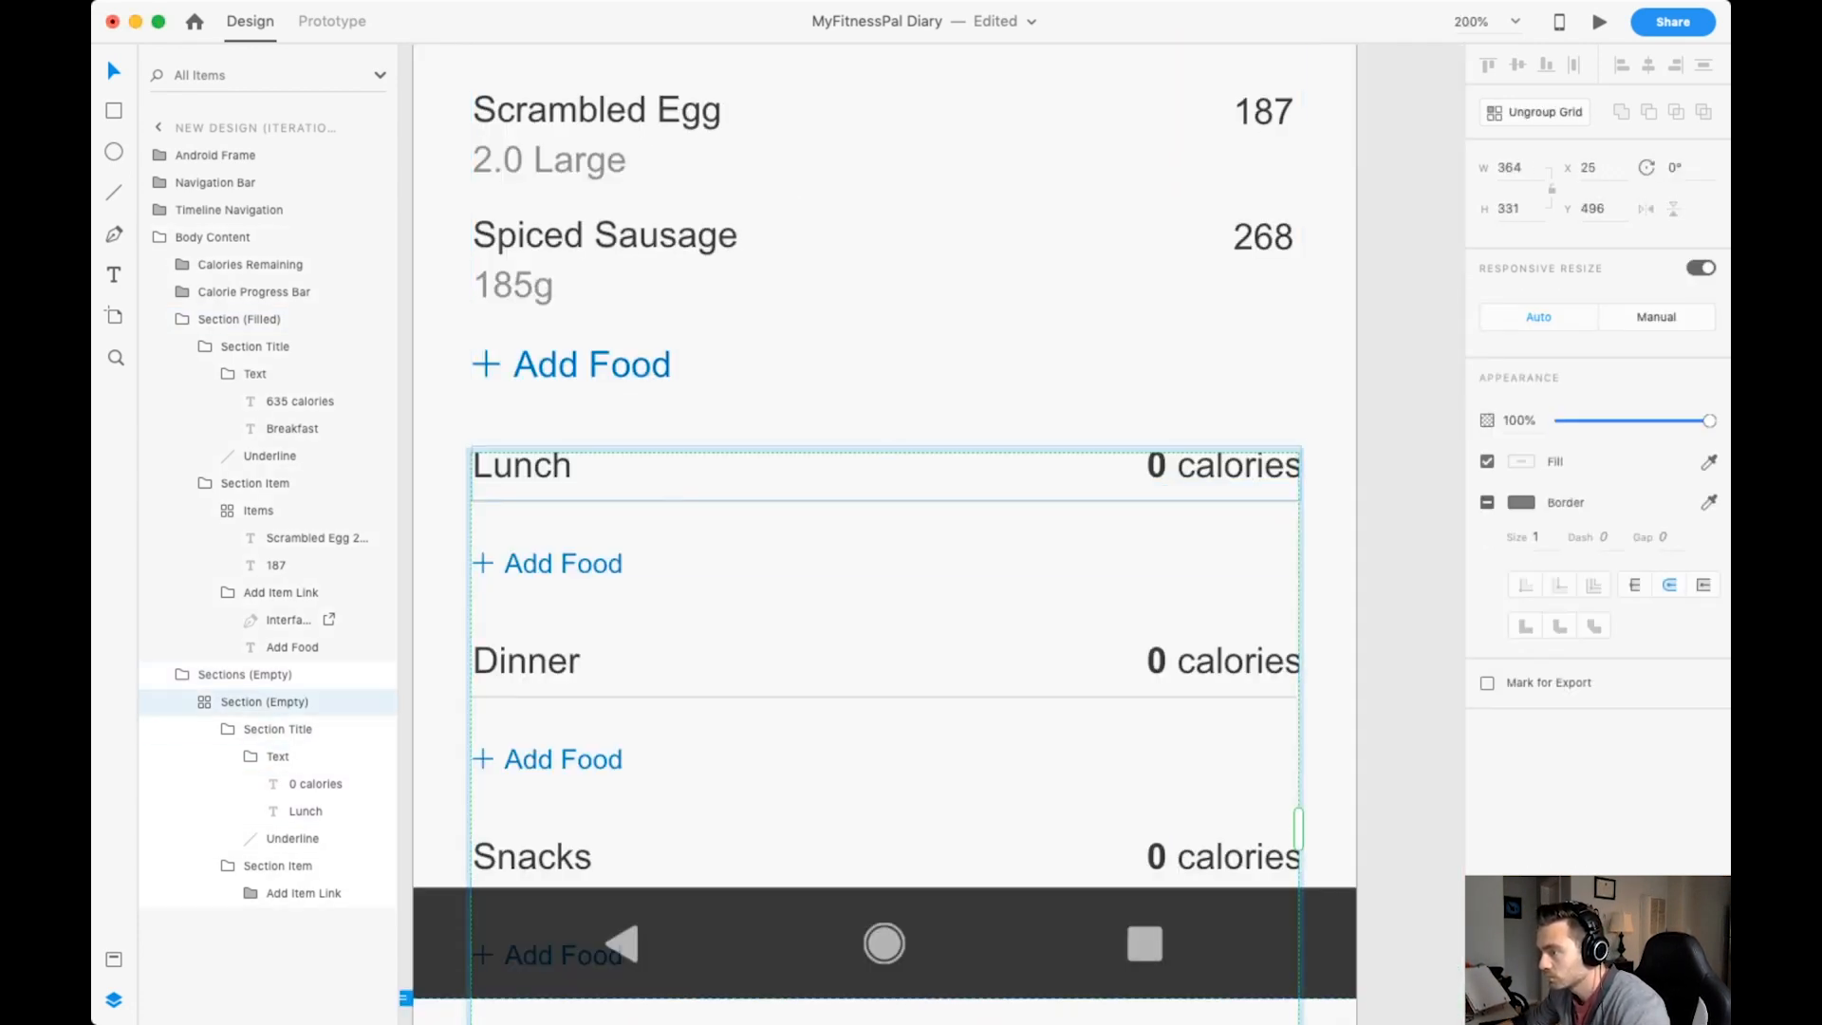
pyautogui.doubleClick(1224, 465)
pyautogui.doubleClick(1225, 465)
pyautogui.press('Escape')
pyautogui.press('shift+super+apostrophe')
pyautogui.press('super+plus')
pyautogui.hscroll(3, 1225, 465)
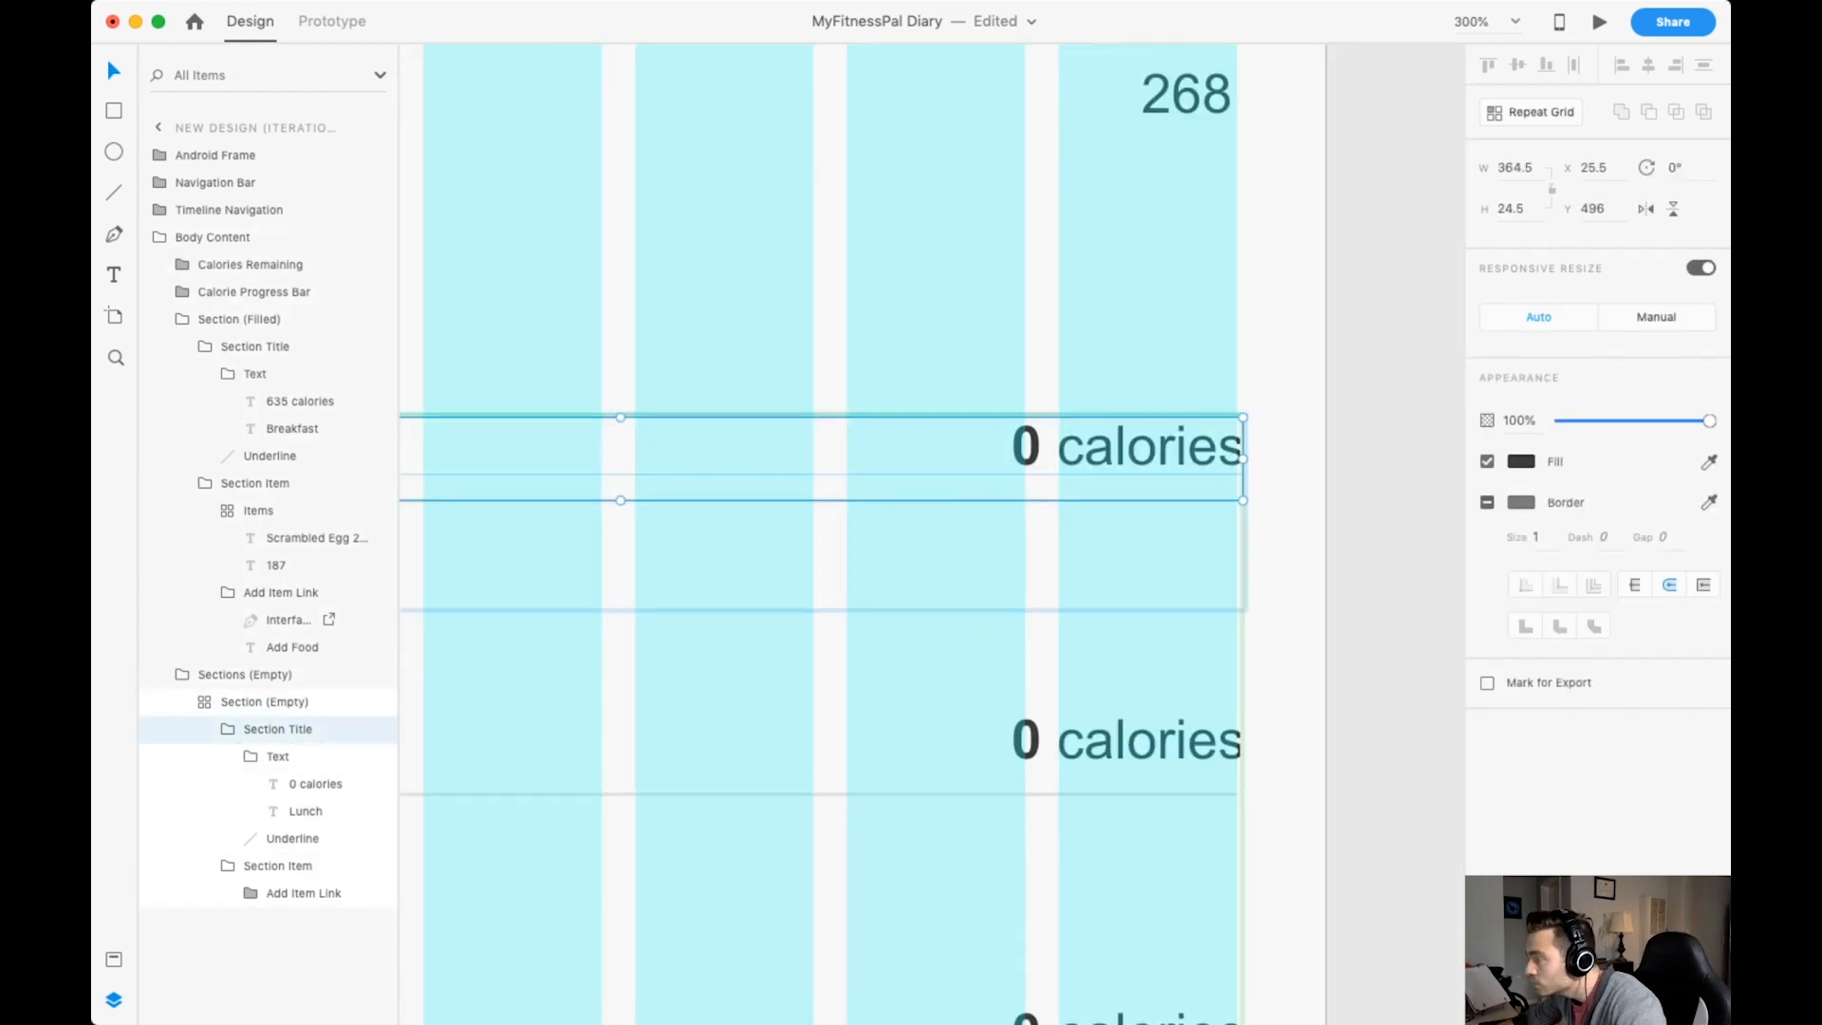
pyautogui.doubleClick(1138, 450)
pyautogui.doubleClick(1139, 450)
pyautogui.press('Left')
pyautogui.click(1366, 475)
# Set the Add Food link text in the empty sections to font size 16.
pyautogui.scroll(-3, 1049, 516)
pyautogui.scroll(2, 841, 562)
pyautogui.doubleClick(841, 562)
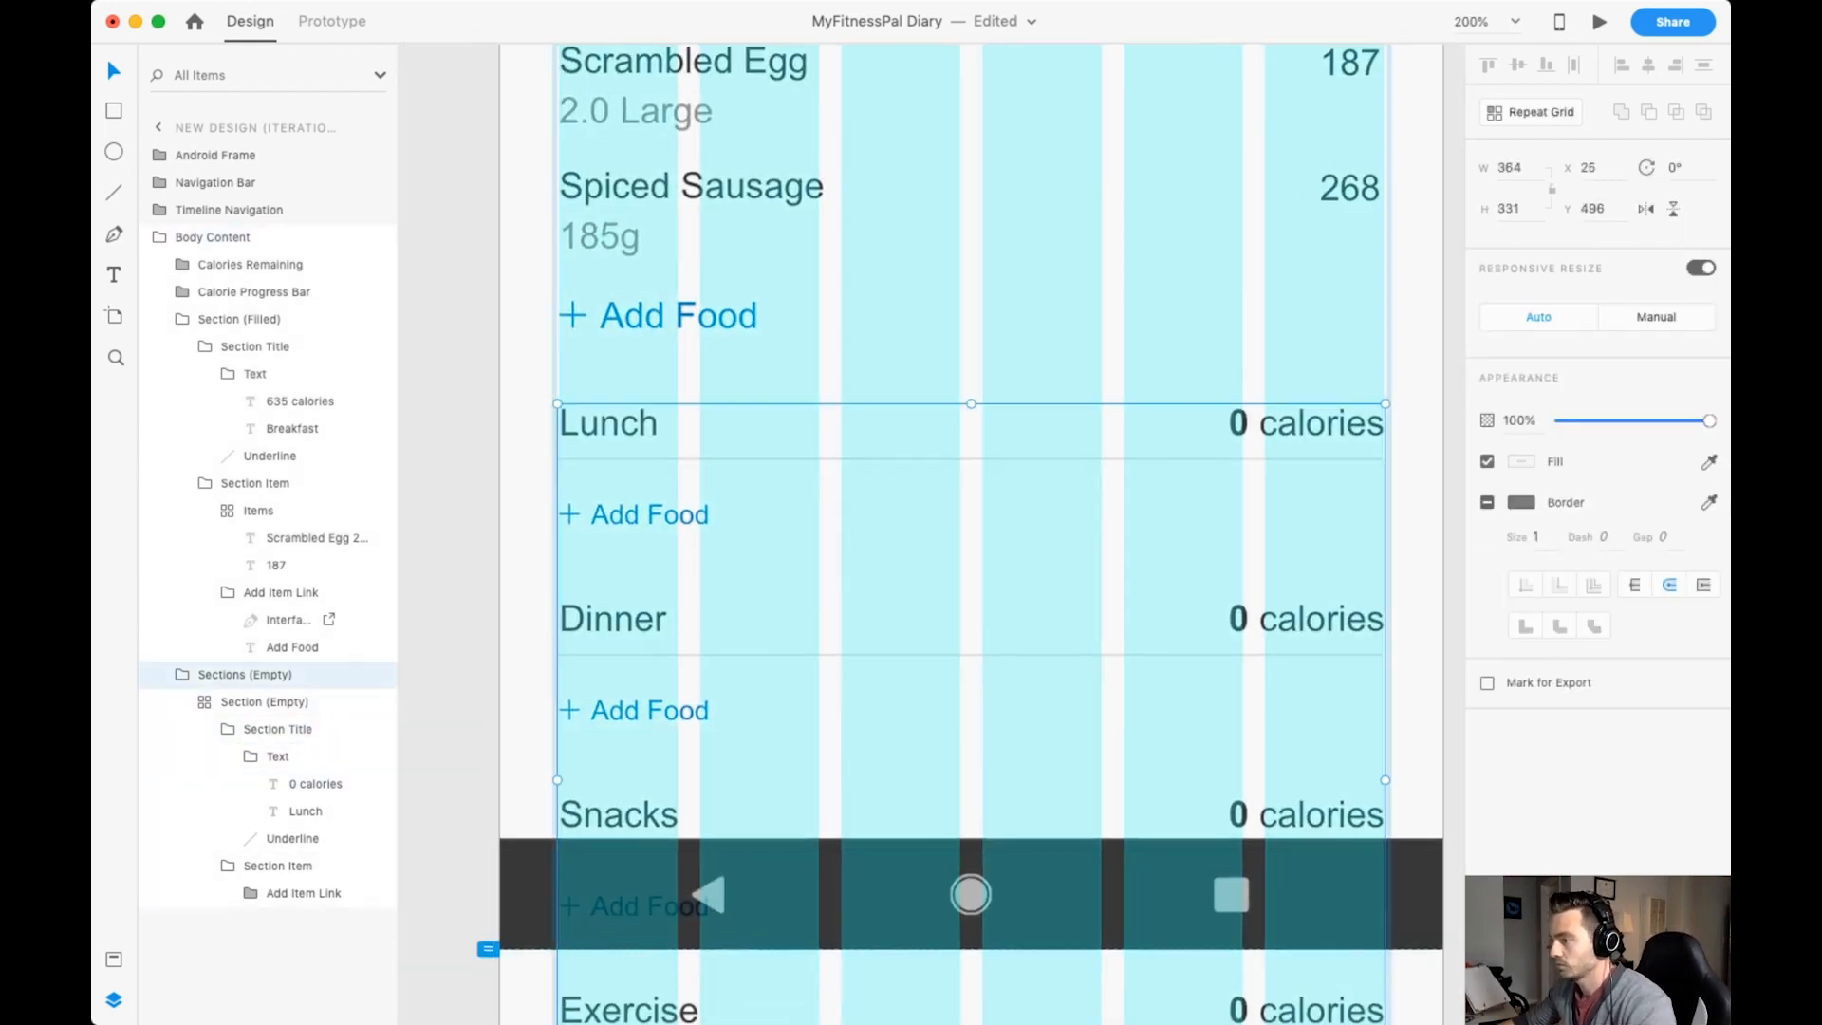
pyautogui.doubleClick(650, 515)
pyautogui.doubleClick(650, 515)
pyautogui.doubleClick(650, 514)
pyautogui.click(1491, 456)
pyautogui.write('16')
pyautogui.press('Return')
# Match the plus icons of the empty sections' add links to the Breakfast link's icon size and text spacing.
pyautogui.click(573, 315)
pyautogui.doubleClick(573, 315)
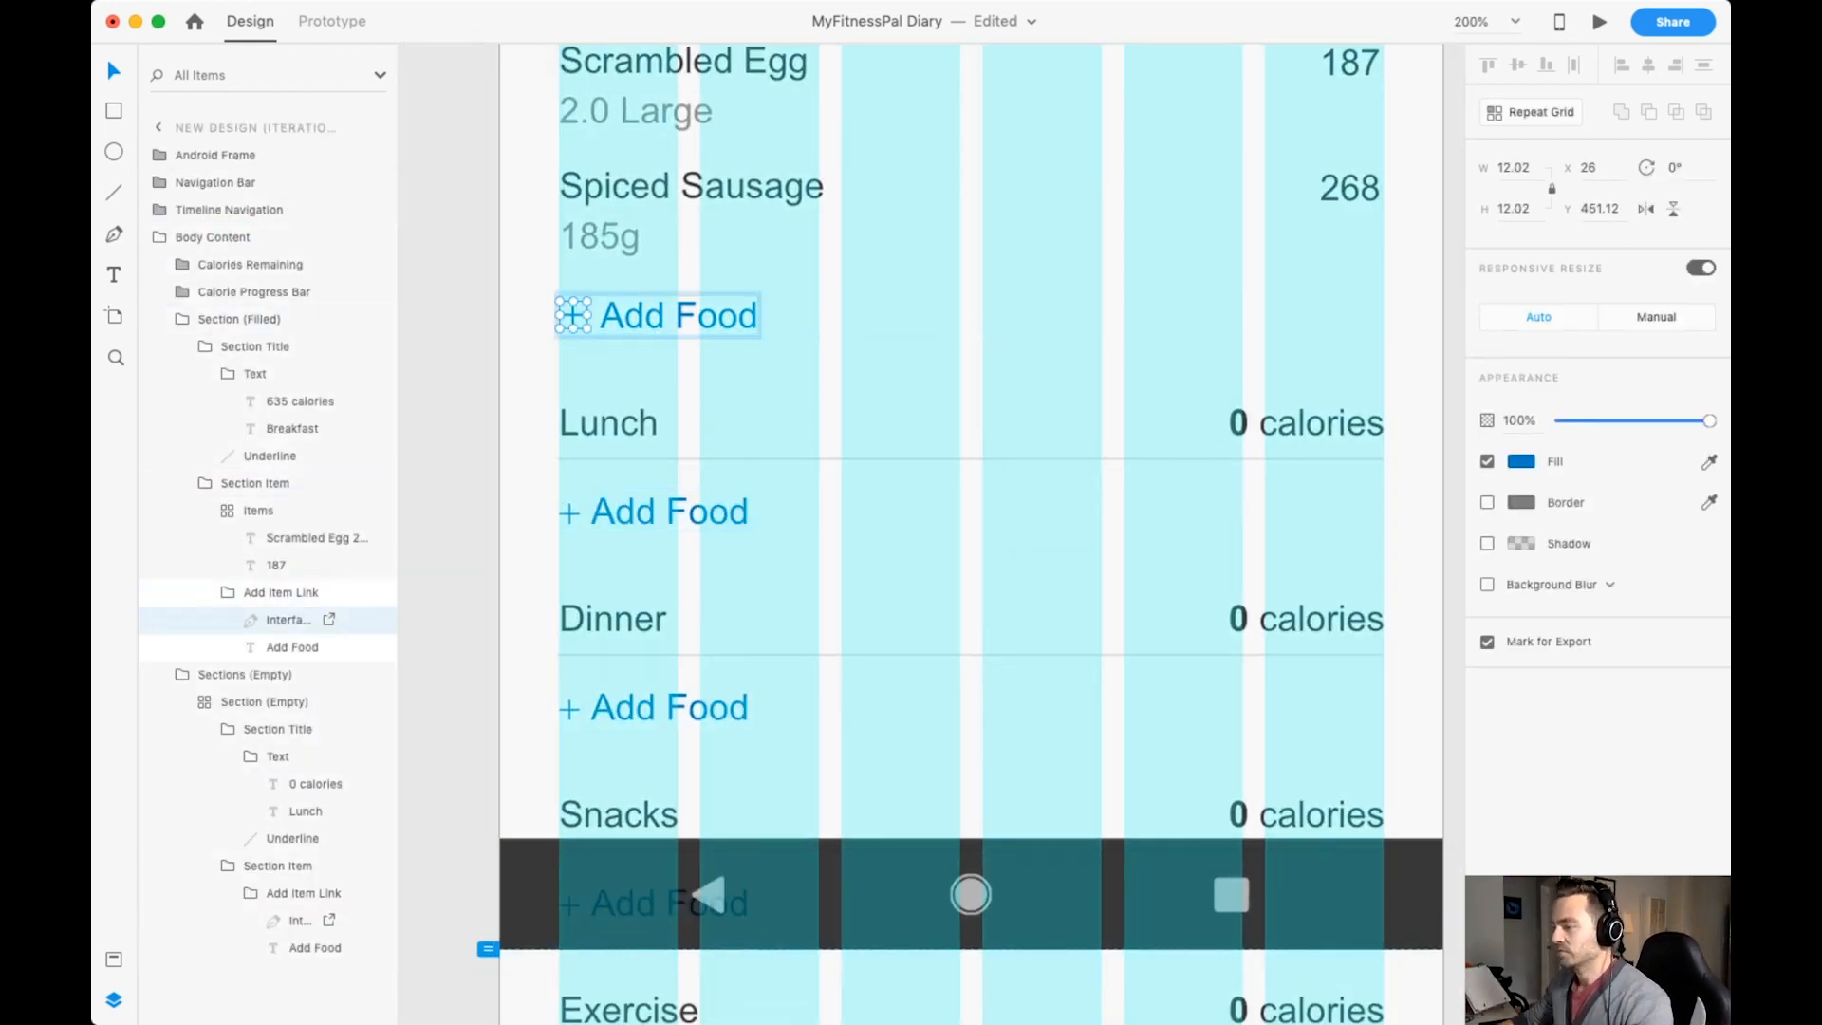
pyautogui.doubleClick(570, 514)
pyautogui.doubleClick(570, 513)
pyautogui.doubleClick(569, 513)
pyautogui.press('super+z')
pyautogui.press('super+z')
pyautogui.press('super+z')
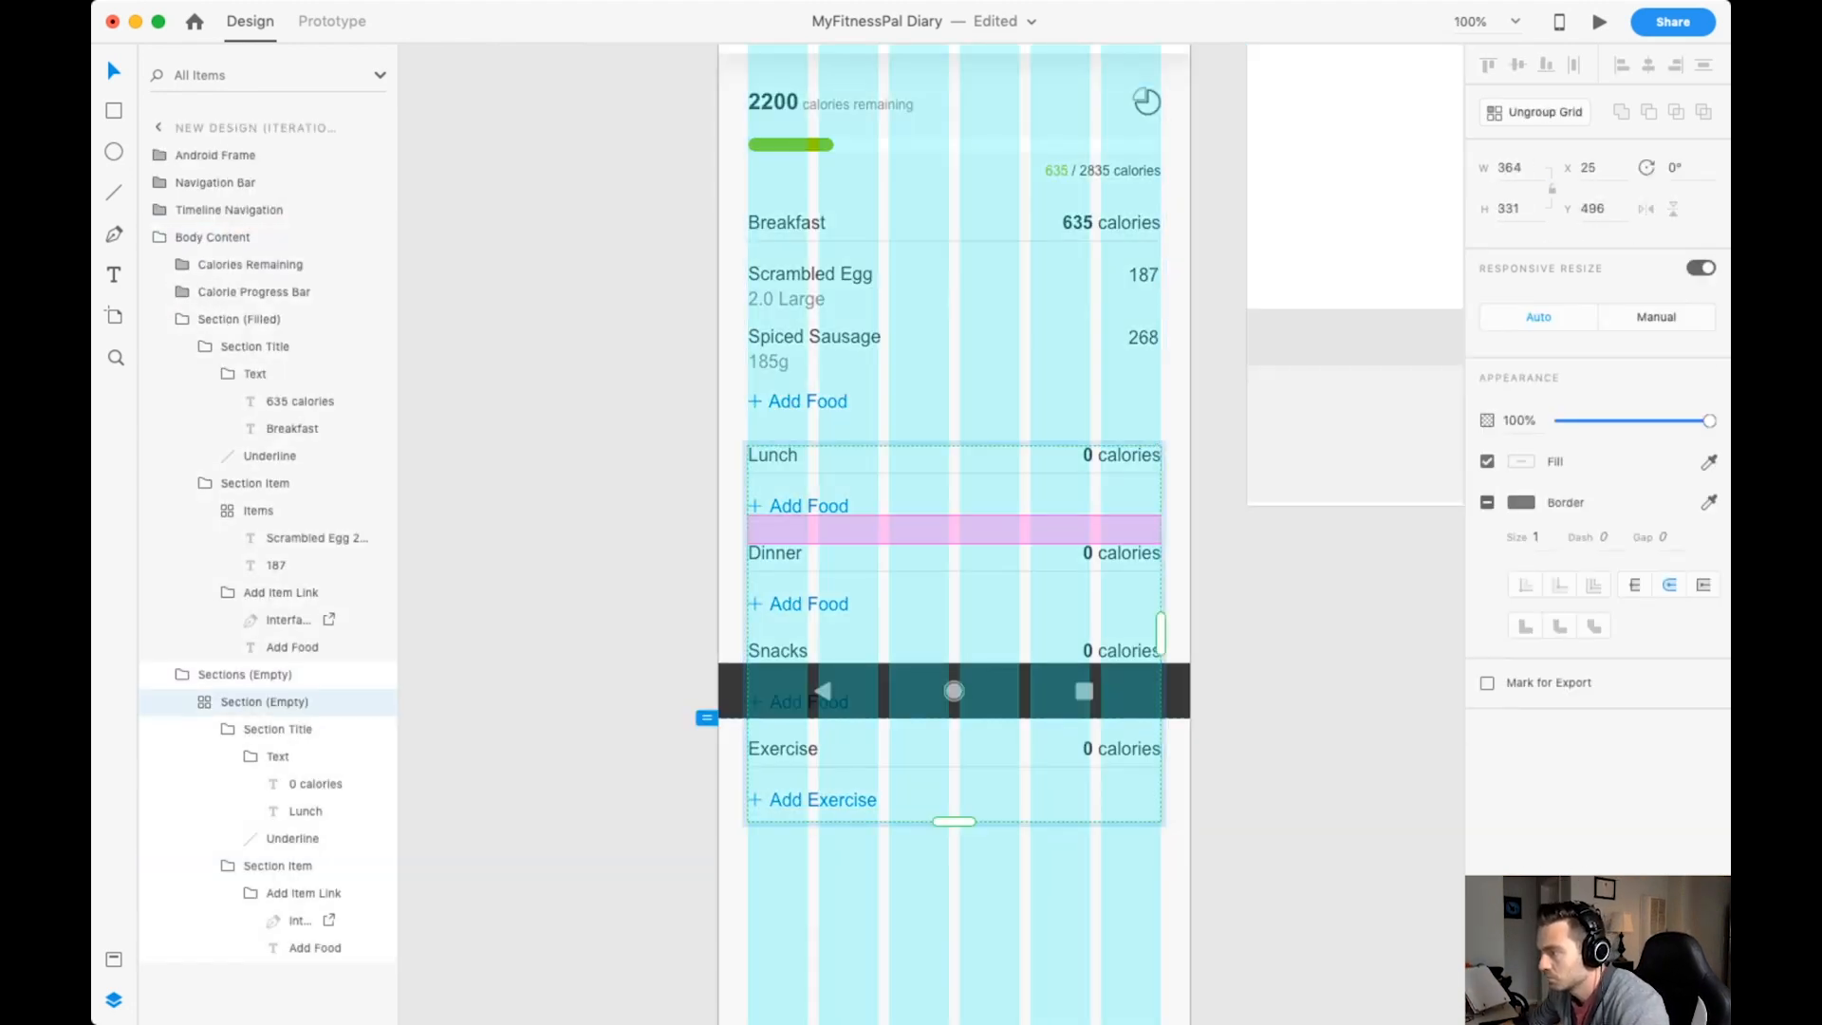
# Widen the vertical gap between the repeated empty sections and save the document.
pyautogui.press('Escape')
pyautogui.scroll(3, 953, 531)
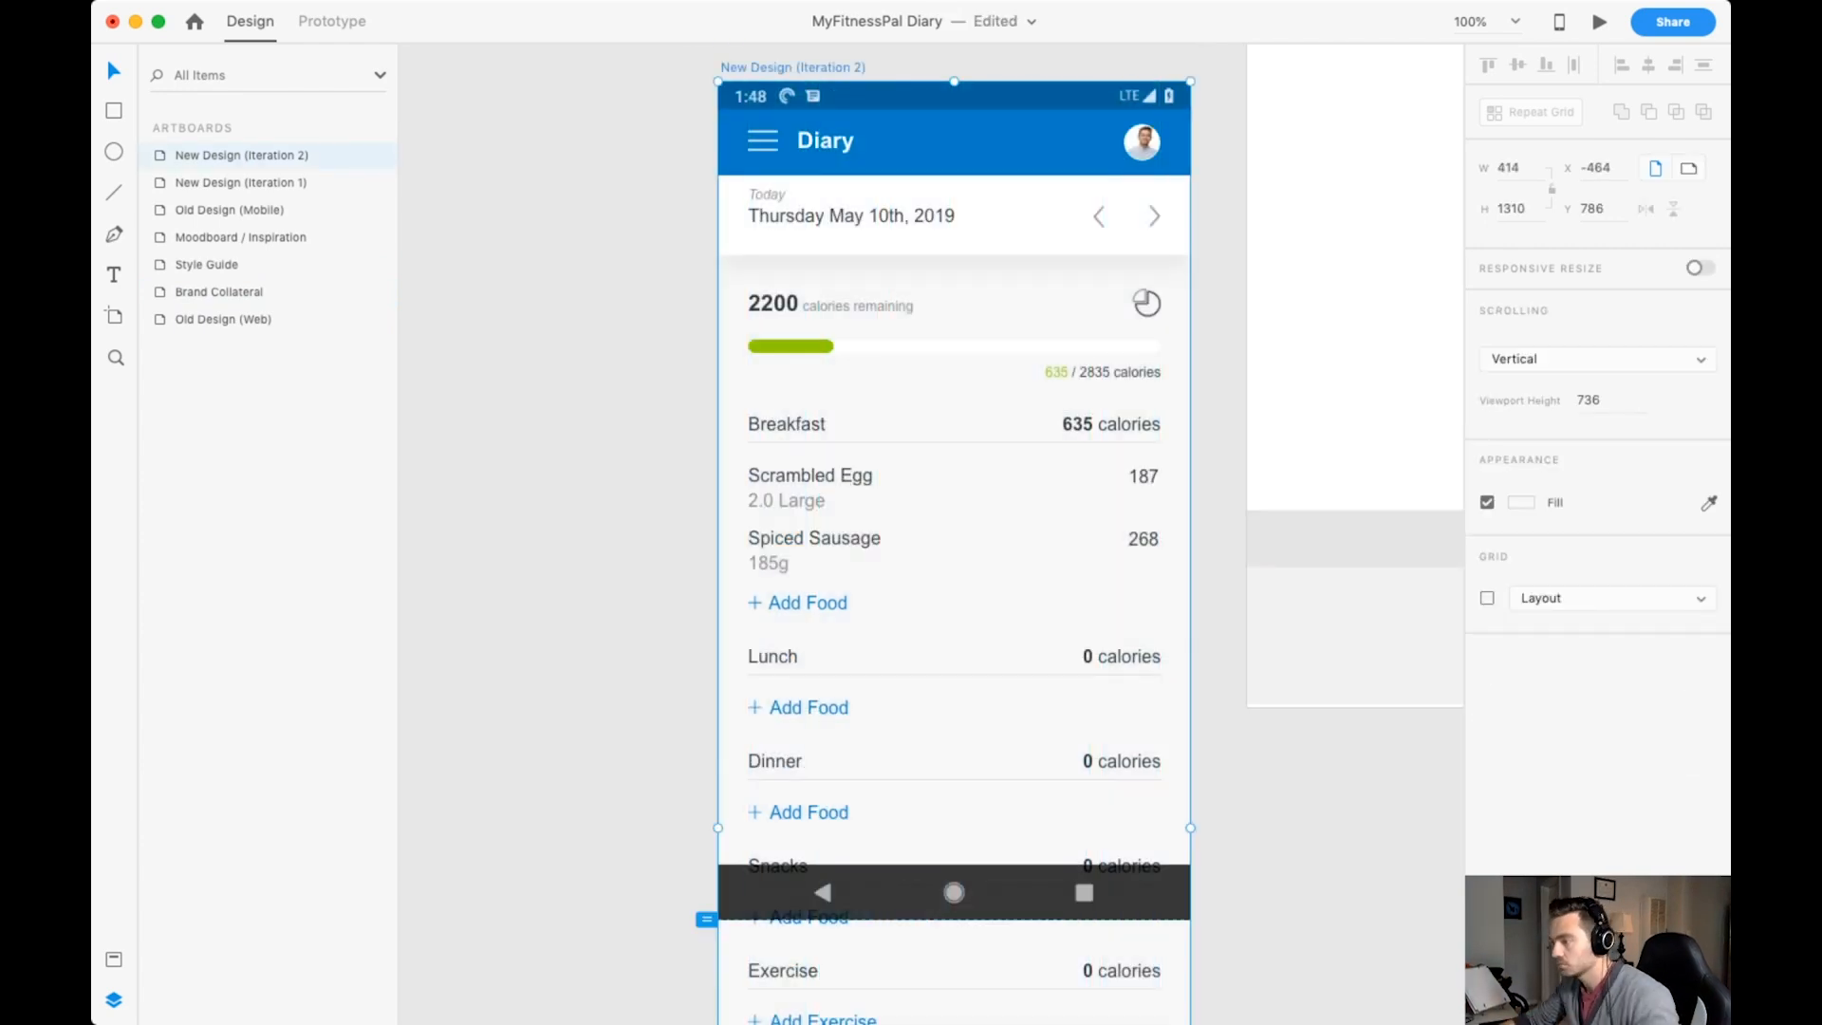
# Enlarge the calories tally below the progress bar to match the section text, realign it to the right margin, and hide the layout grid.
pyautogui.doubleClick(1122, 372)
pyautogui.doubleClick(1123, 372)
pyautogui.press('super+z')
pyautogui.scroll(5, 1077, 428)
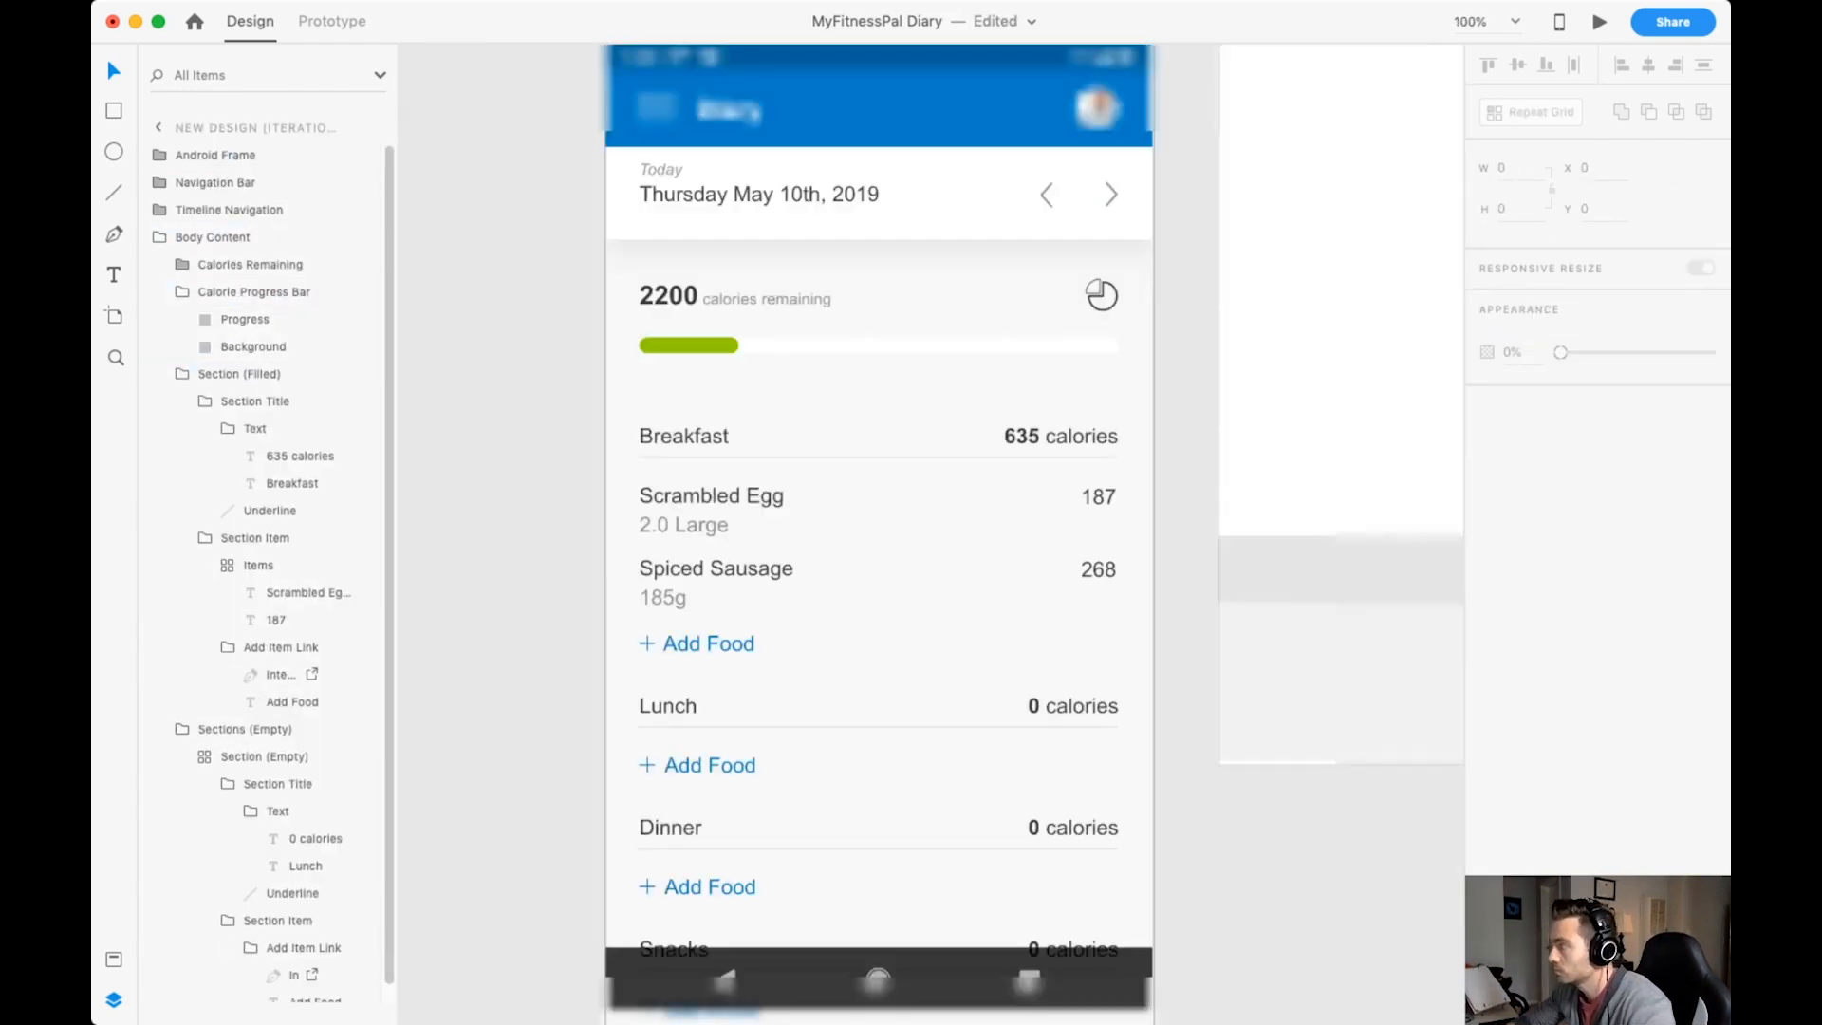
pyautogui.press('super+shift+z')
pyautogui.hotkey('shift', 'Left')
pyautogui.hotkey('shift', 'Left')
pyautogui.hotkey('shift', 'Left')
pyautogui.press('Left')
pyautogui.press('Left')
pyautogui.press('Left')
pyautogui.press('Left')
pyautogui.press('Down')
# Set the 2200 figure to size 24 and the "calories remaining" text to size 16, and save the document.
pyautogui.scroll(3, 849, 531)
pyautogui.doubleClick(698, 335)
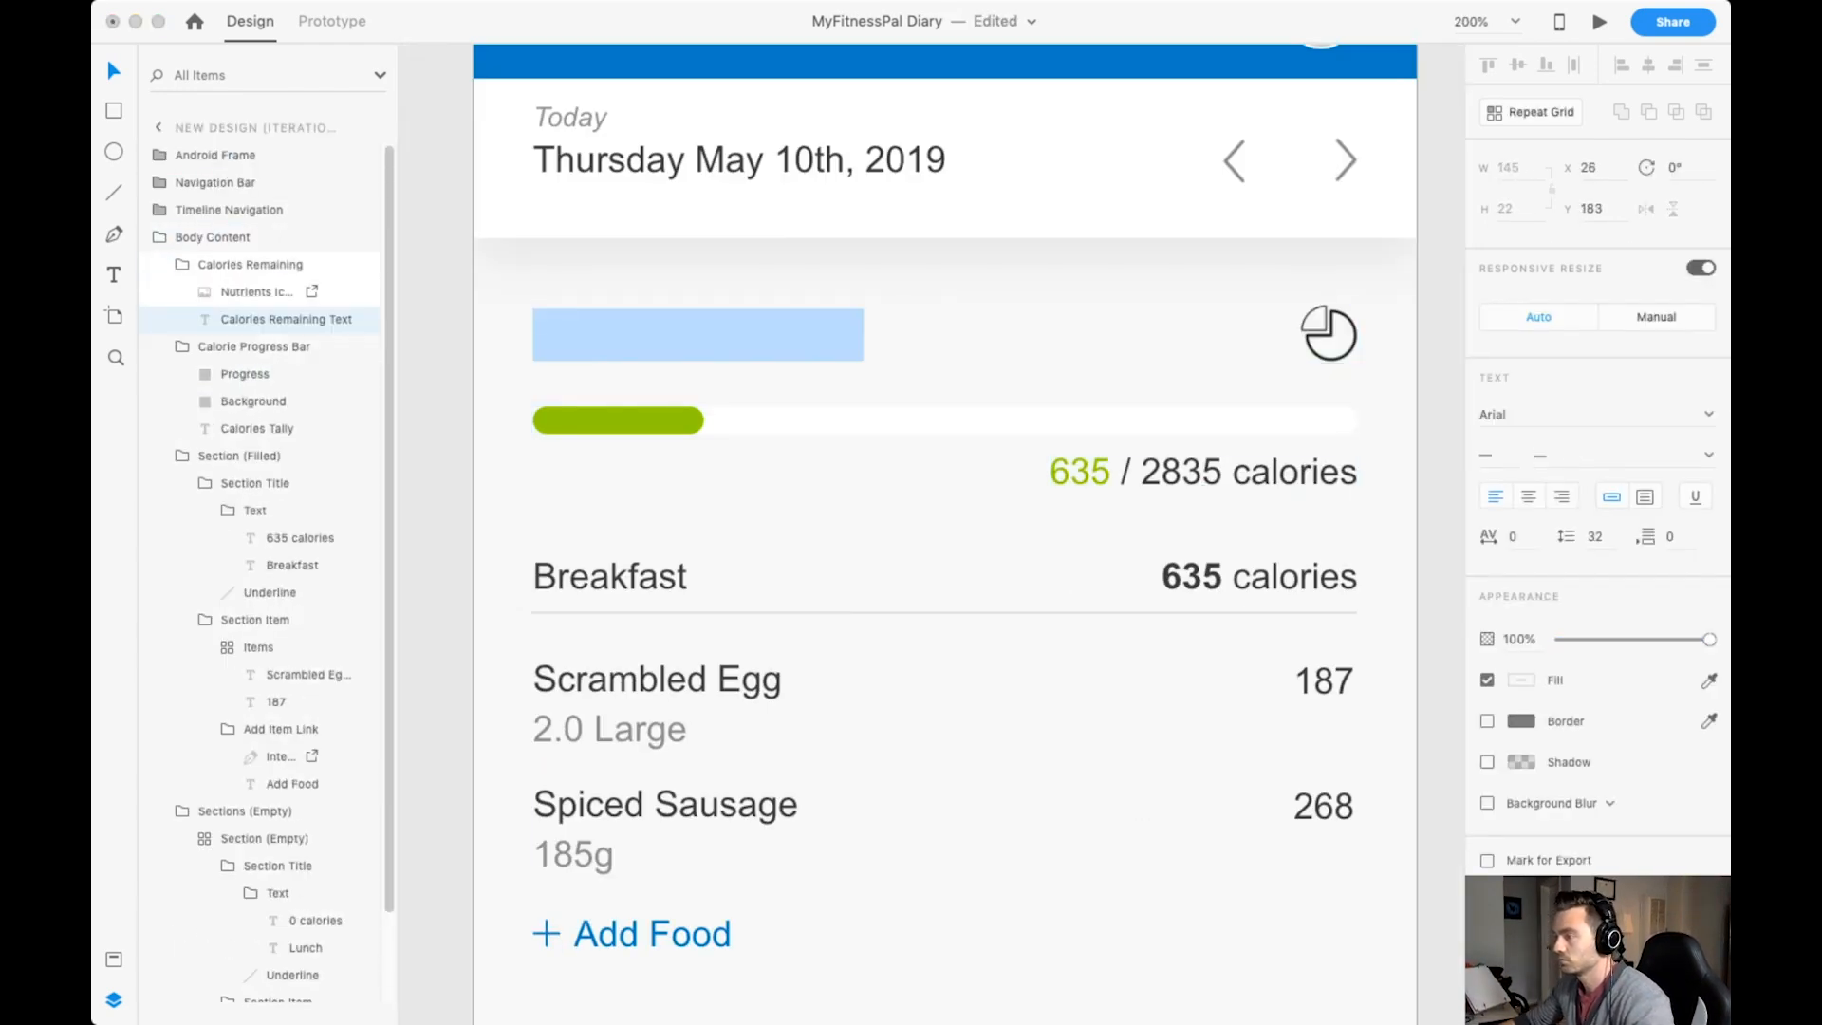
pyautogui.doubleClick(582, 335)
pyautogui.click(1489, 455)
pyautogui.write('24')
pyautogui.moveTo(662, 335); pyautogui.dragTo(883, 335)
pyautogui.click(1490, 455)
pyautogui.write('16')
pyautogui.press('Return')
pyautogui.press('Escape')
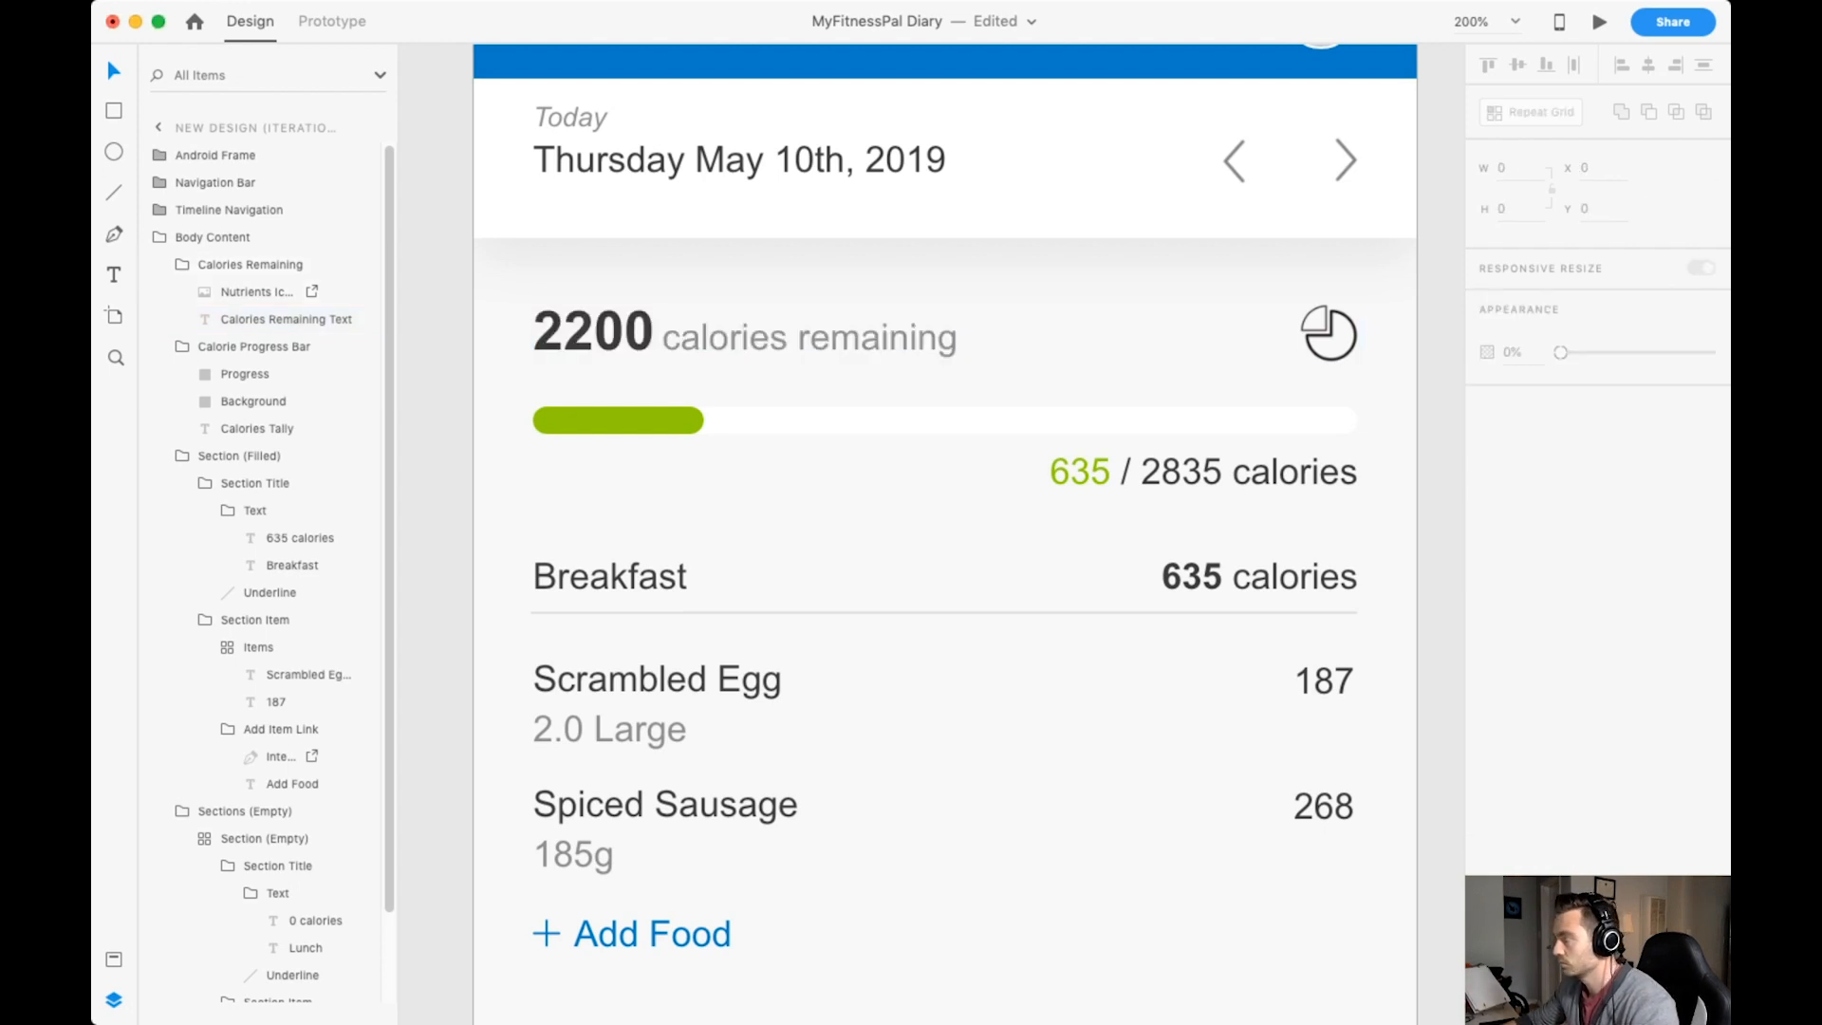
pyautogui.press('super+s')
pyautogui.press('super+minus')
pyautogui.press('super+minus')
pyautogui.doubleClick(835, 347)
pyautogui.doubleClick(835, 347)
pyautogui.click(750, 325)
pyautogui.click(608, 313)
pyautogui.doubleClick(816, 347)
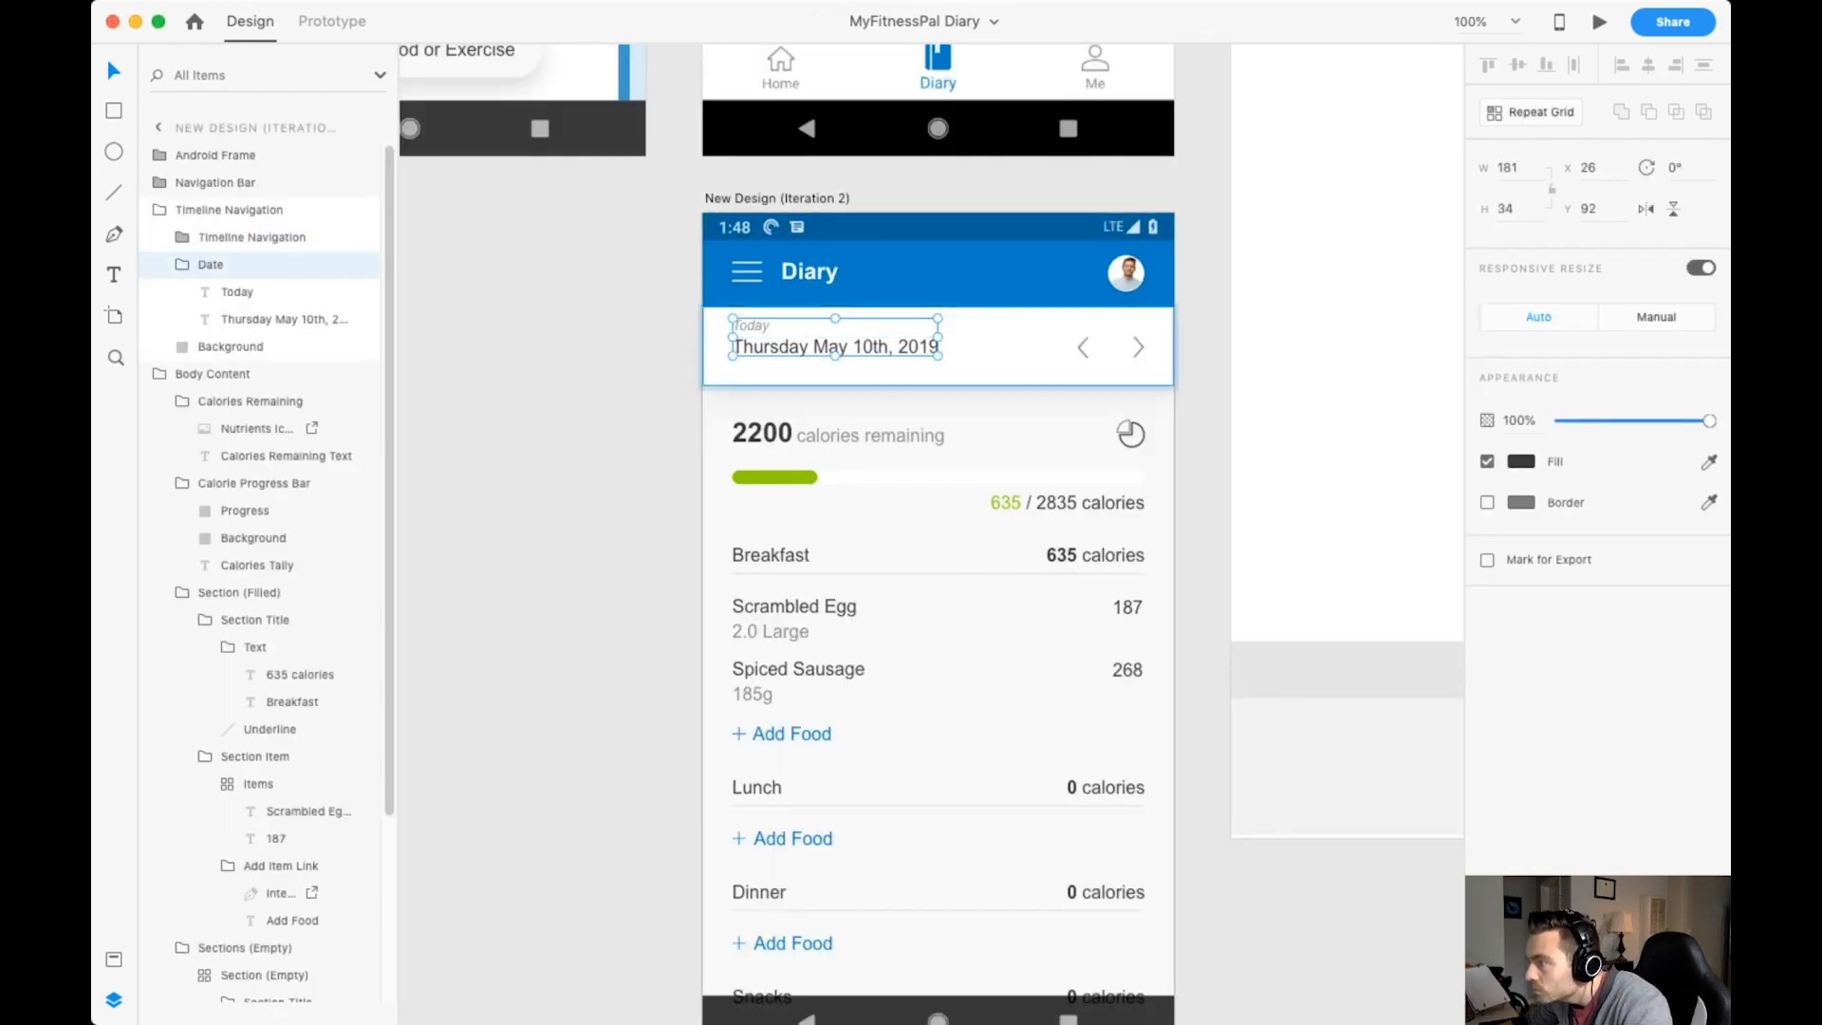
pyautogui.click(607, 314)
pyautogui.click(777, 198)
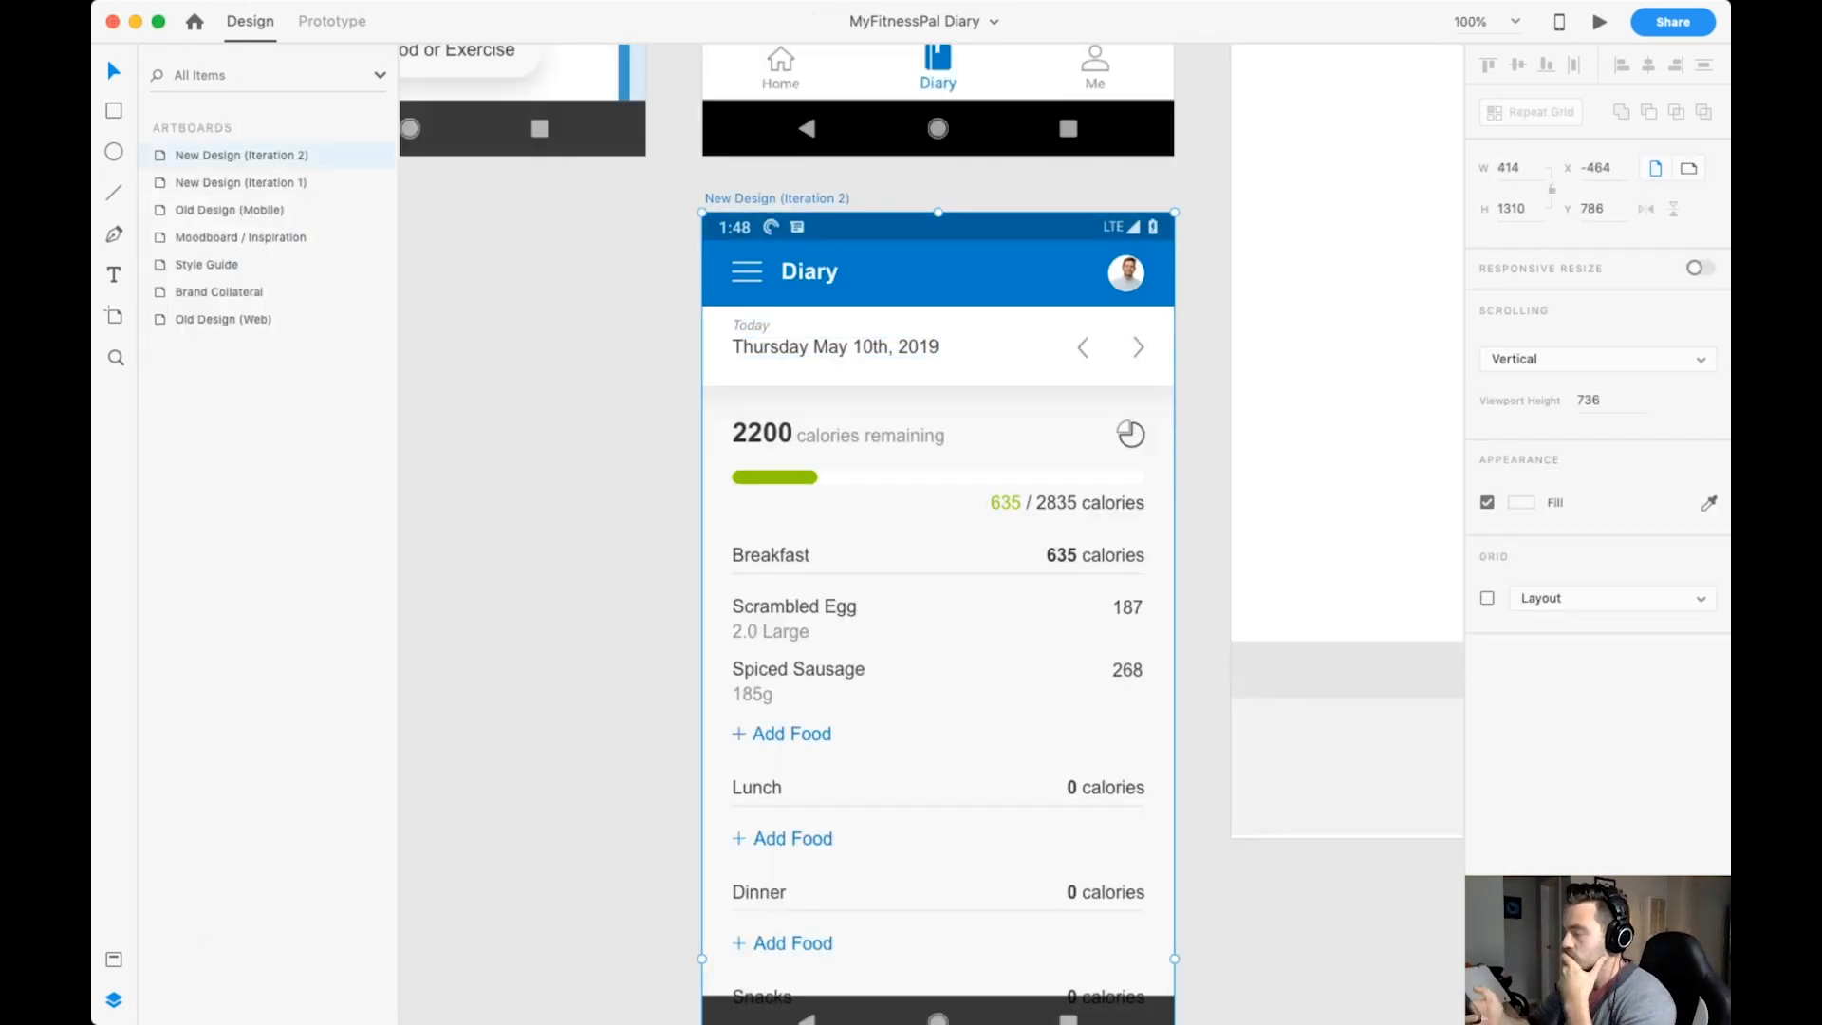
# Group the filled and empty meal sections as "Sections", move the group down to Y 303, and save the document.
pyautogui.click(797, 617)
pyautogui.doubleClick(797, 616)
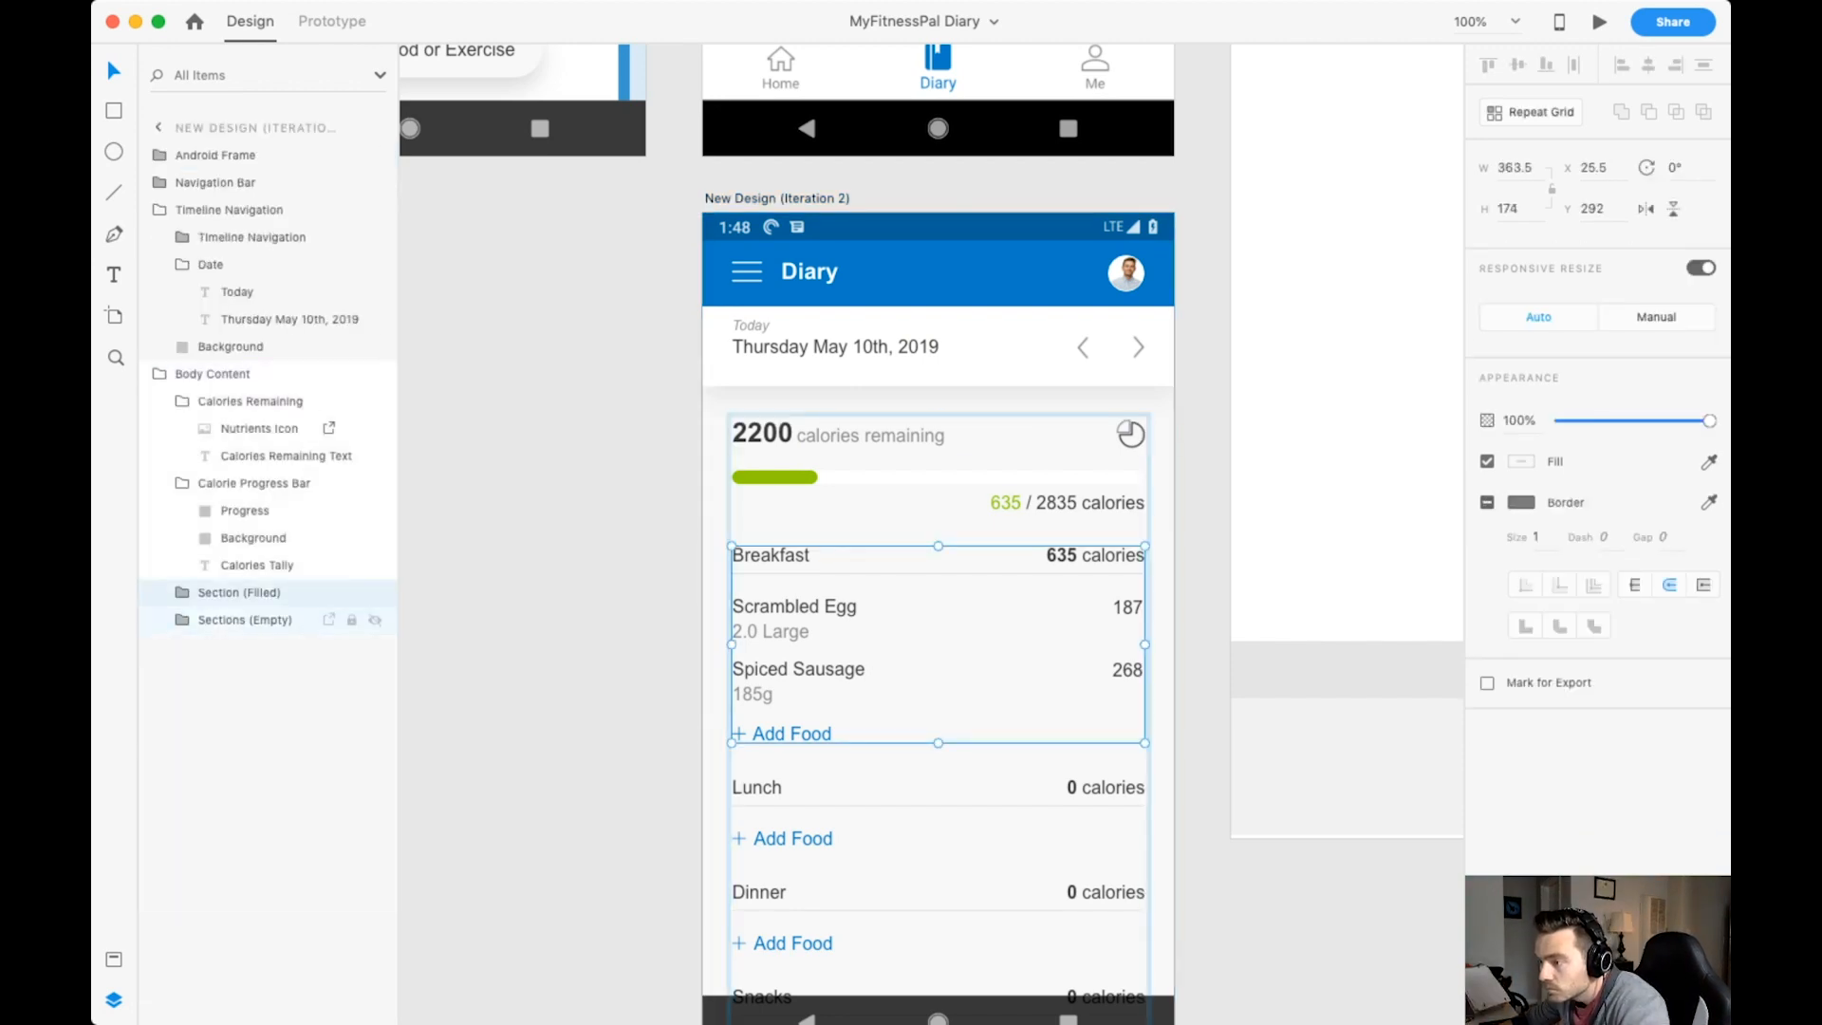
pyautogui.keyDown('shift'); pyautogui.click(233, 620); pyautogui.keyUp('shift')
pyautogui.press('super+g')
pyautogui.doubleClick(223, 592)
pyautogui.write('Sections')
pyautogui.press('Return')
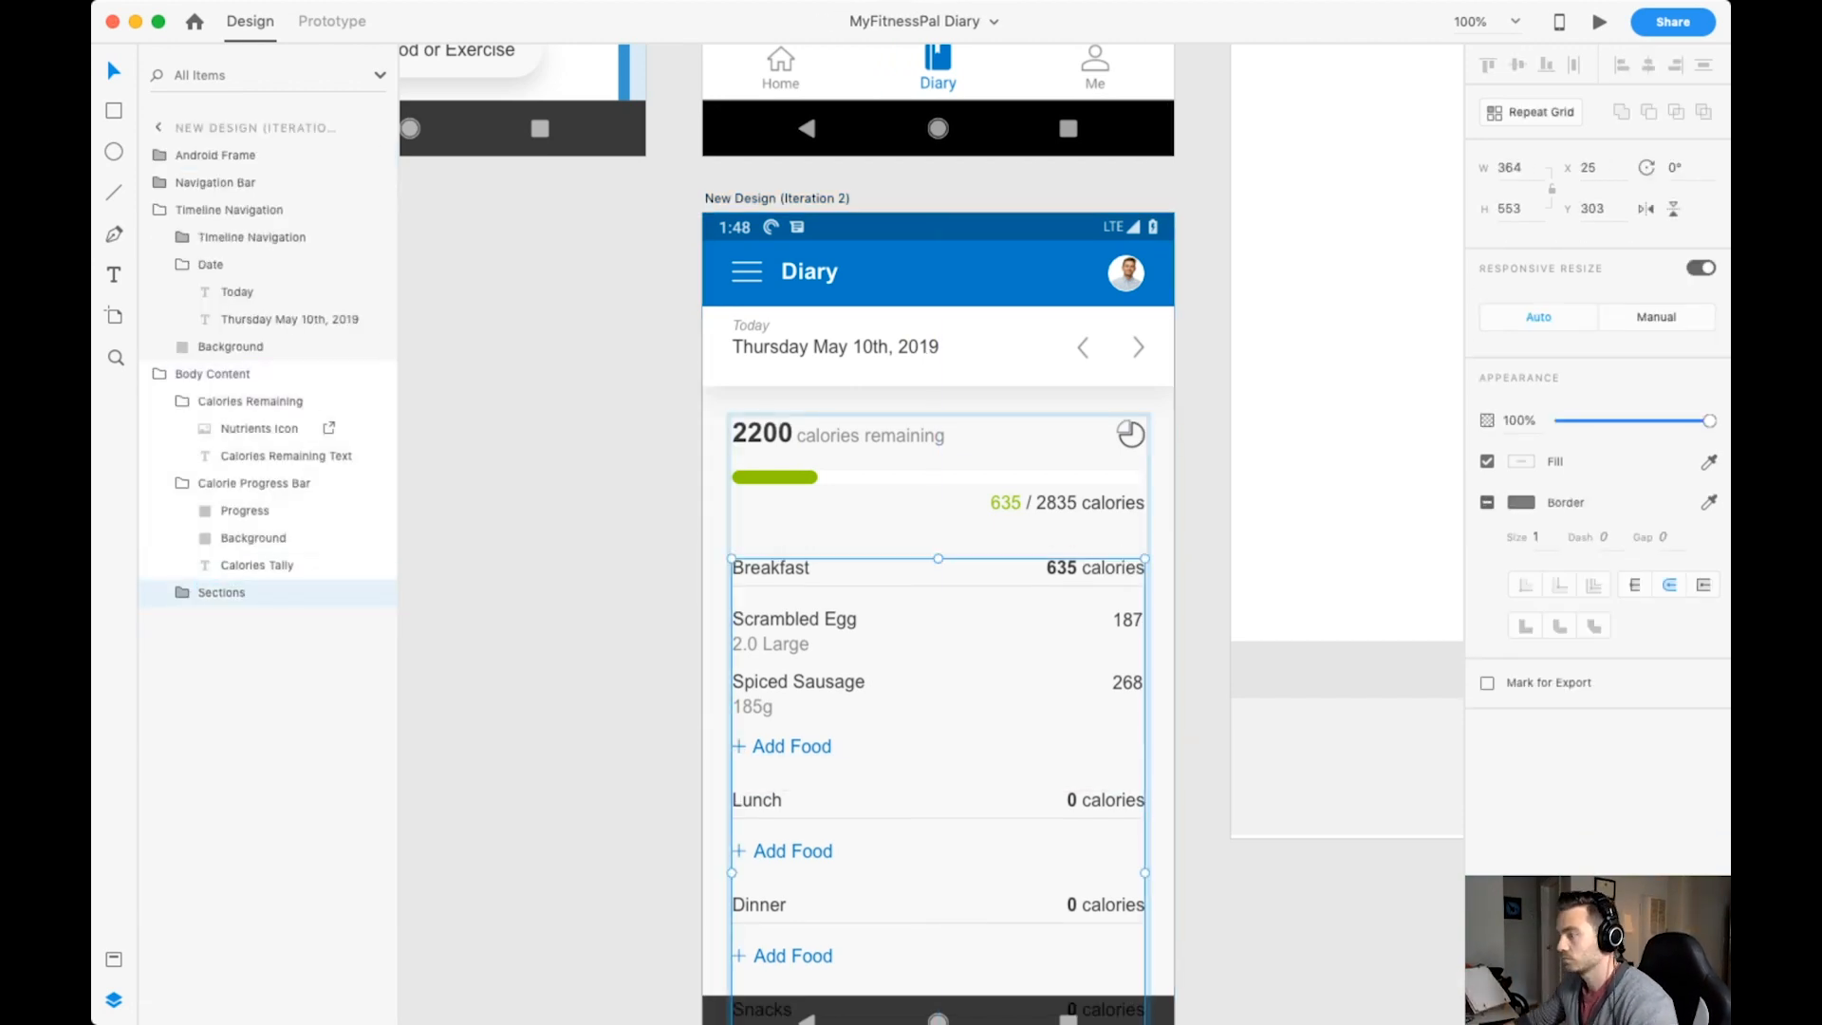
pyautogui.press('Escape')
pyautogui.press('super+s')
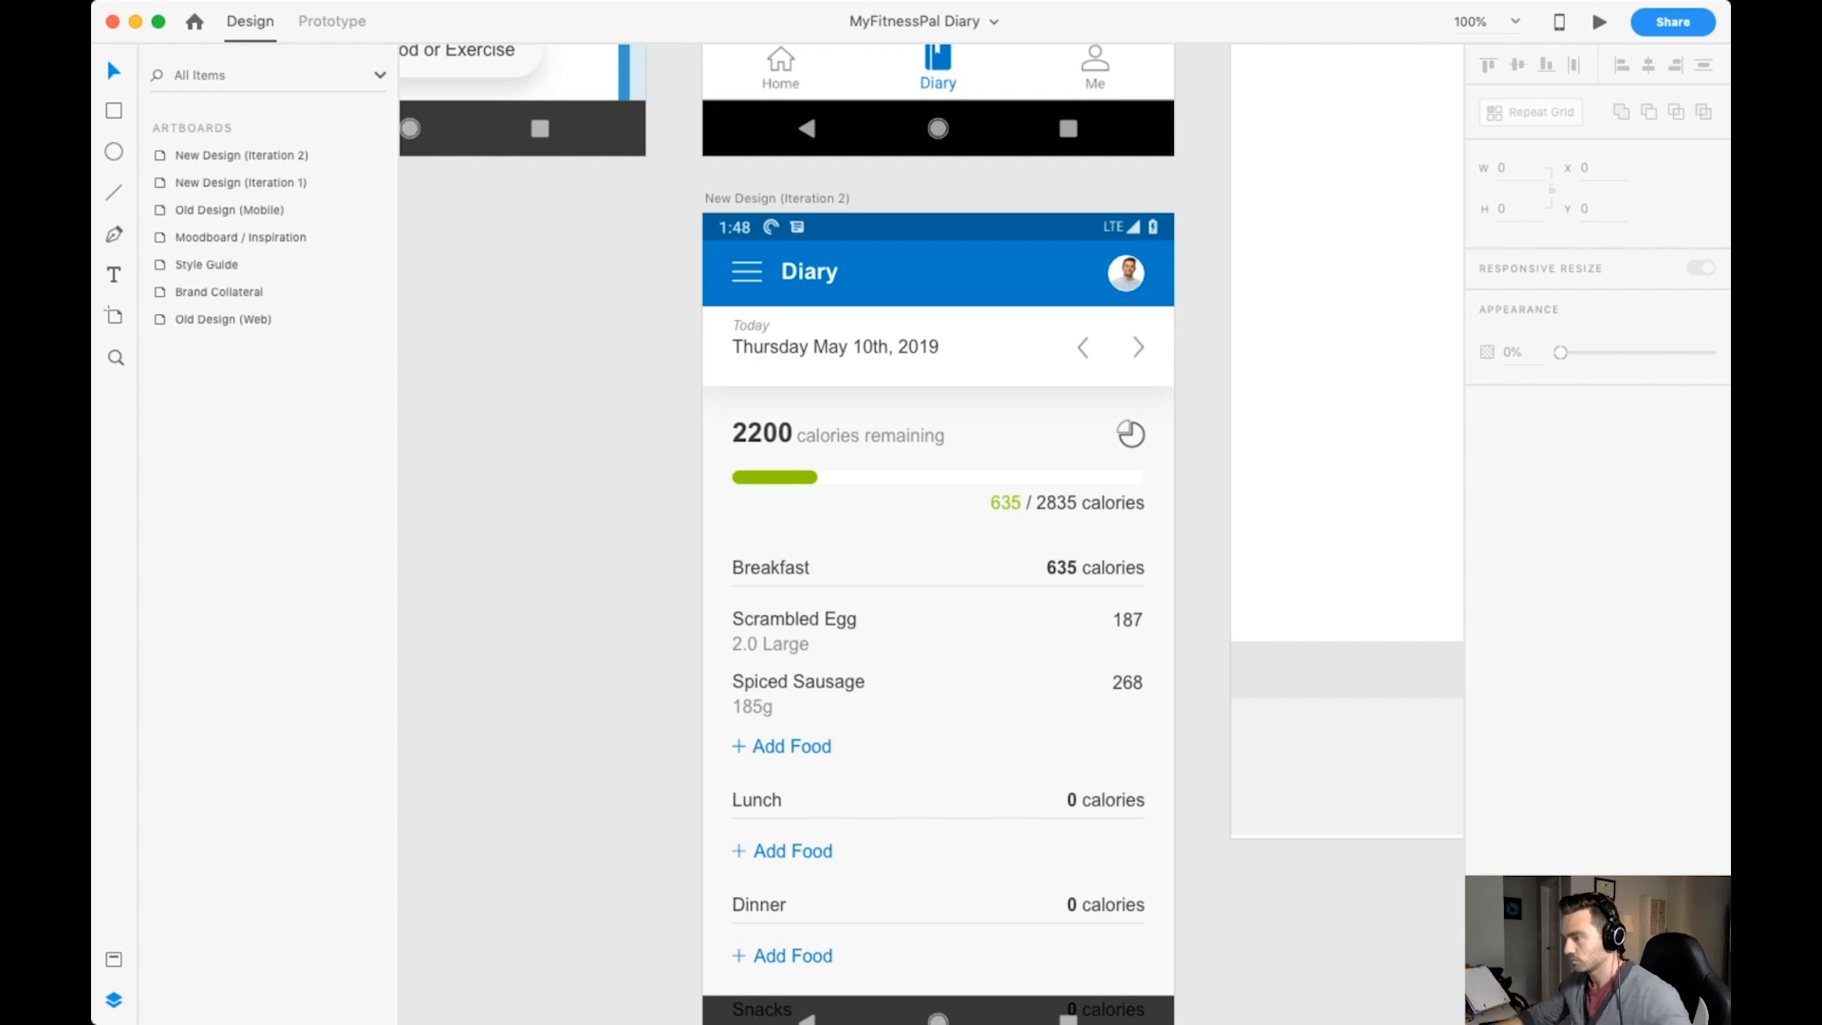
# Lower the underline beneath the Breakfast section title by 3 and save the document.
pyautogui.doubleClick(938, 585)
pyautogui.doubleClick(937, 585)
pyautogui.press('Down')
pyautogui.press('Down')
pyautogui.press('Down')
pyautogui.press('Down')
pyautogui.press('Down')
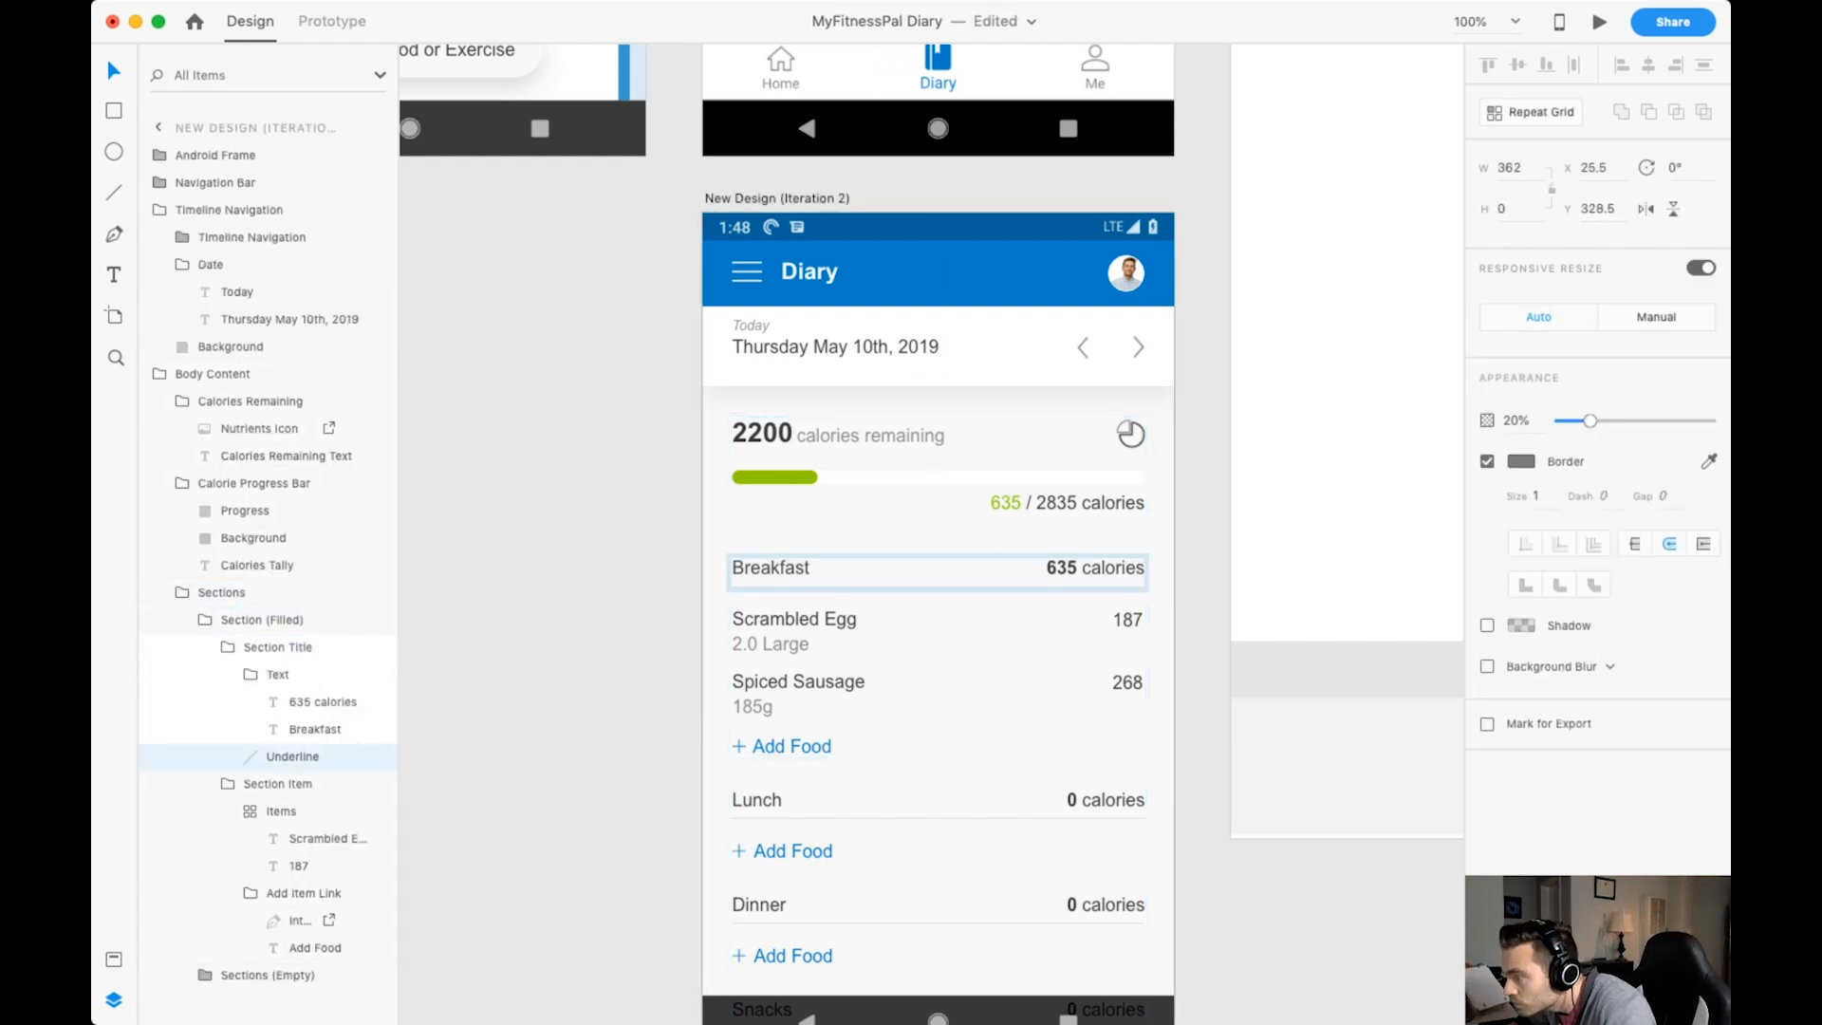
pyautogui.press('Escape')
pyautogui.press('super+s')
pyautogui.scroll(-2, 938, 585)
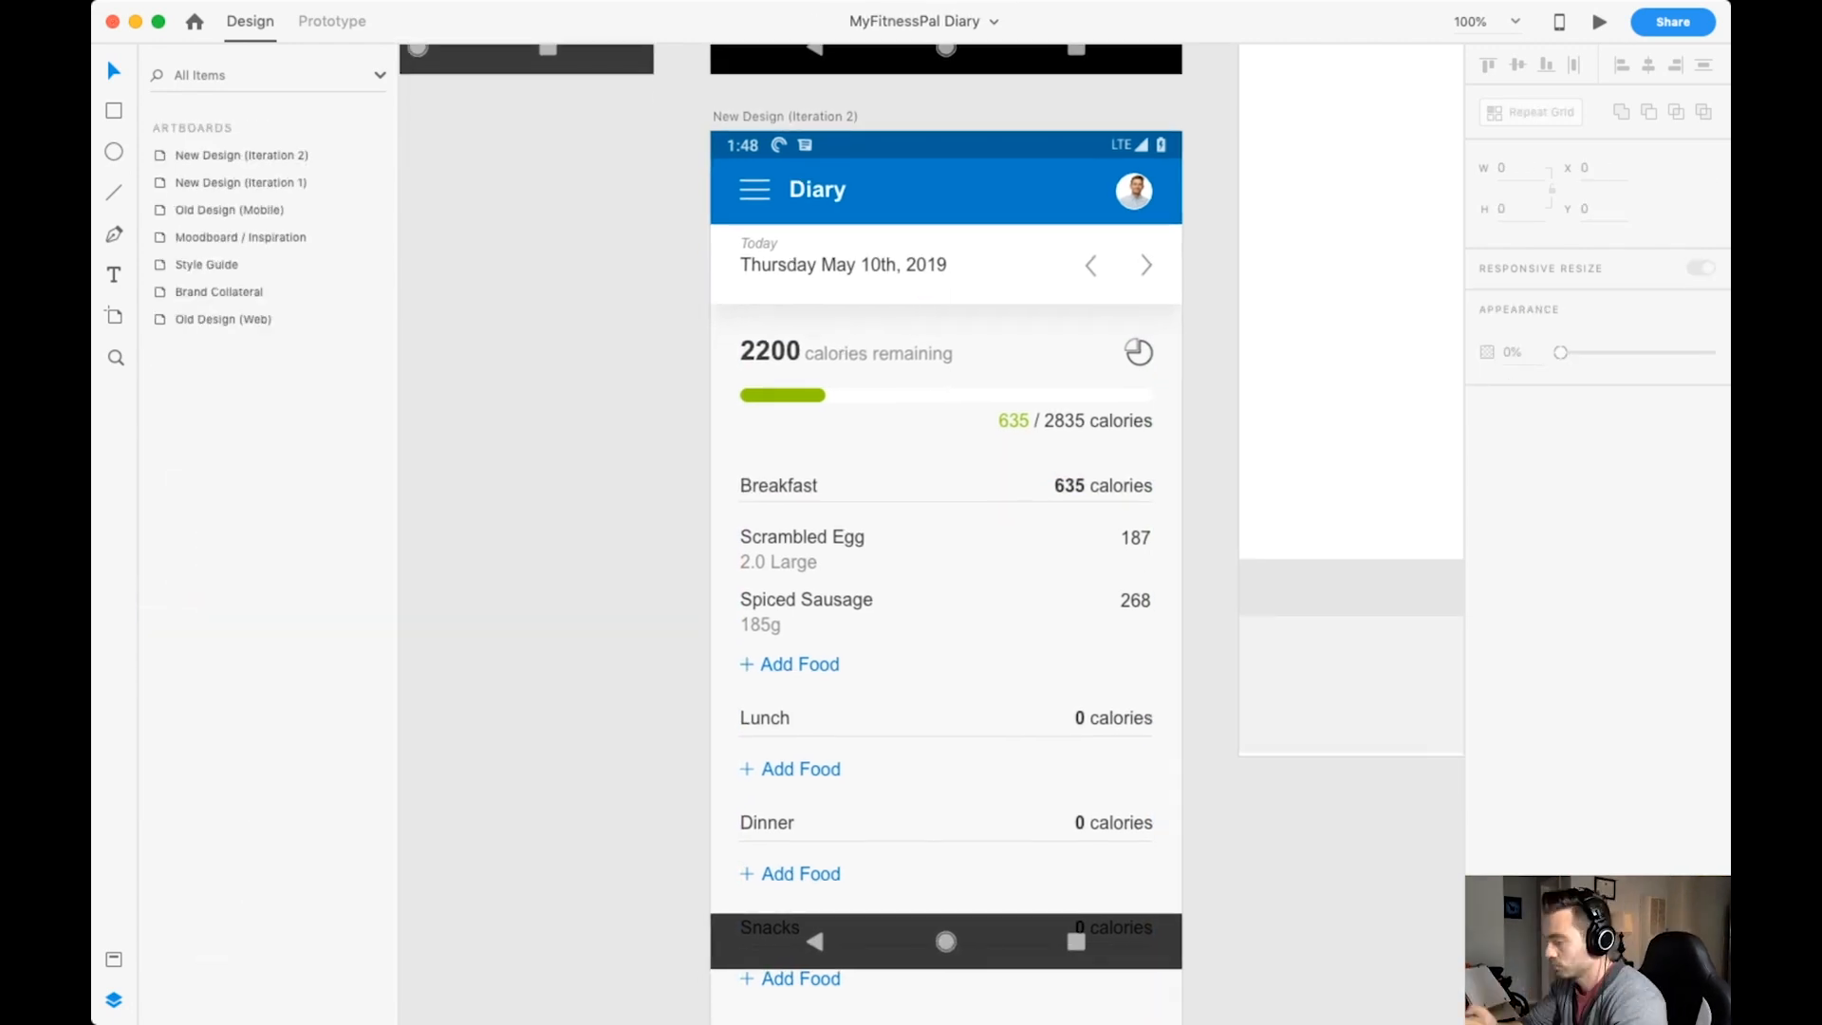
# Lower the title underline in the repeated empty sections by 3 to match Breakfast, and save the document.
pyautogui.doubleClick(938, 502)
pyautogui.doubleClick(937, 502)
pyautogui.doubleClick(938, 502)
pyautogui.doubleClick(938, 502)
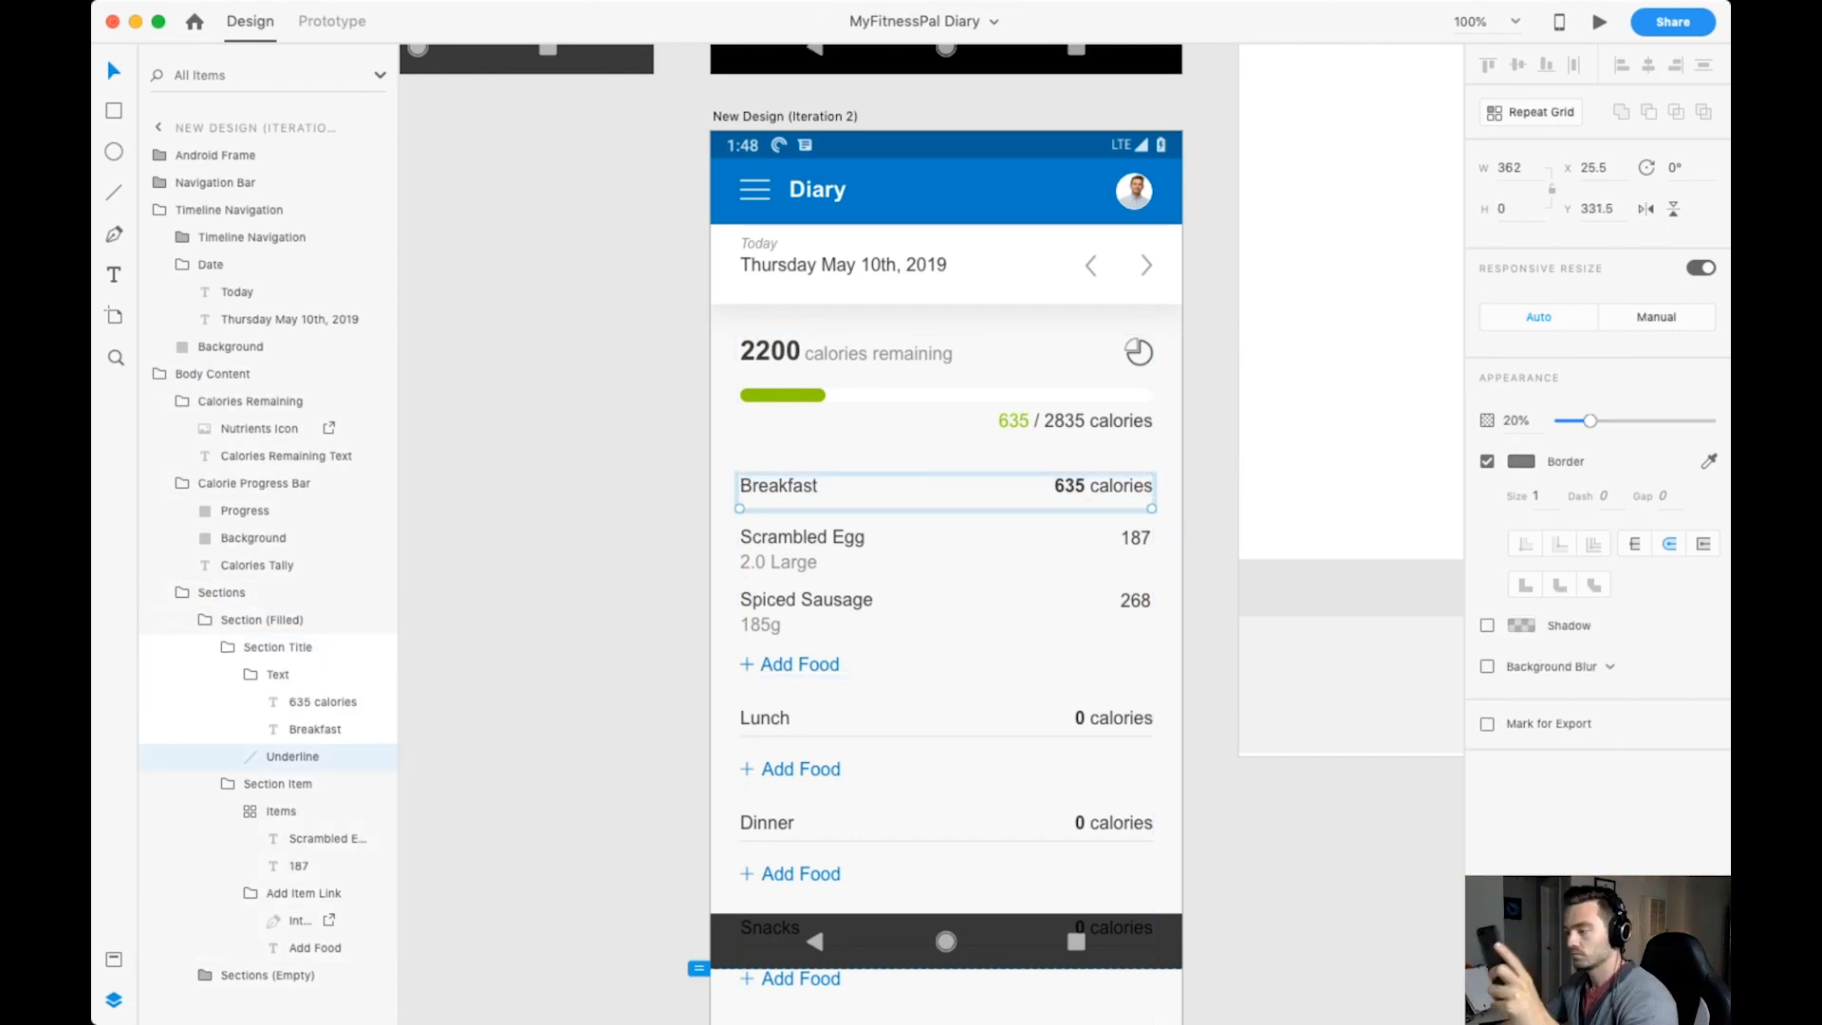
pyautogui.doubleClick(937, 735)
pyautogui.doubleClick(938, 736)
pyautogui.doubleClick(938, 735)
pyautogui.press('Down')
pyautogui.press('Down')
pyautogui.press('Down')
pyautogui.press('super+s')
pyautogui.press('Escape')
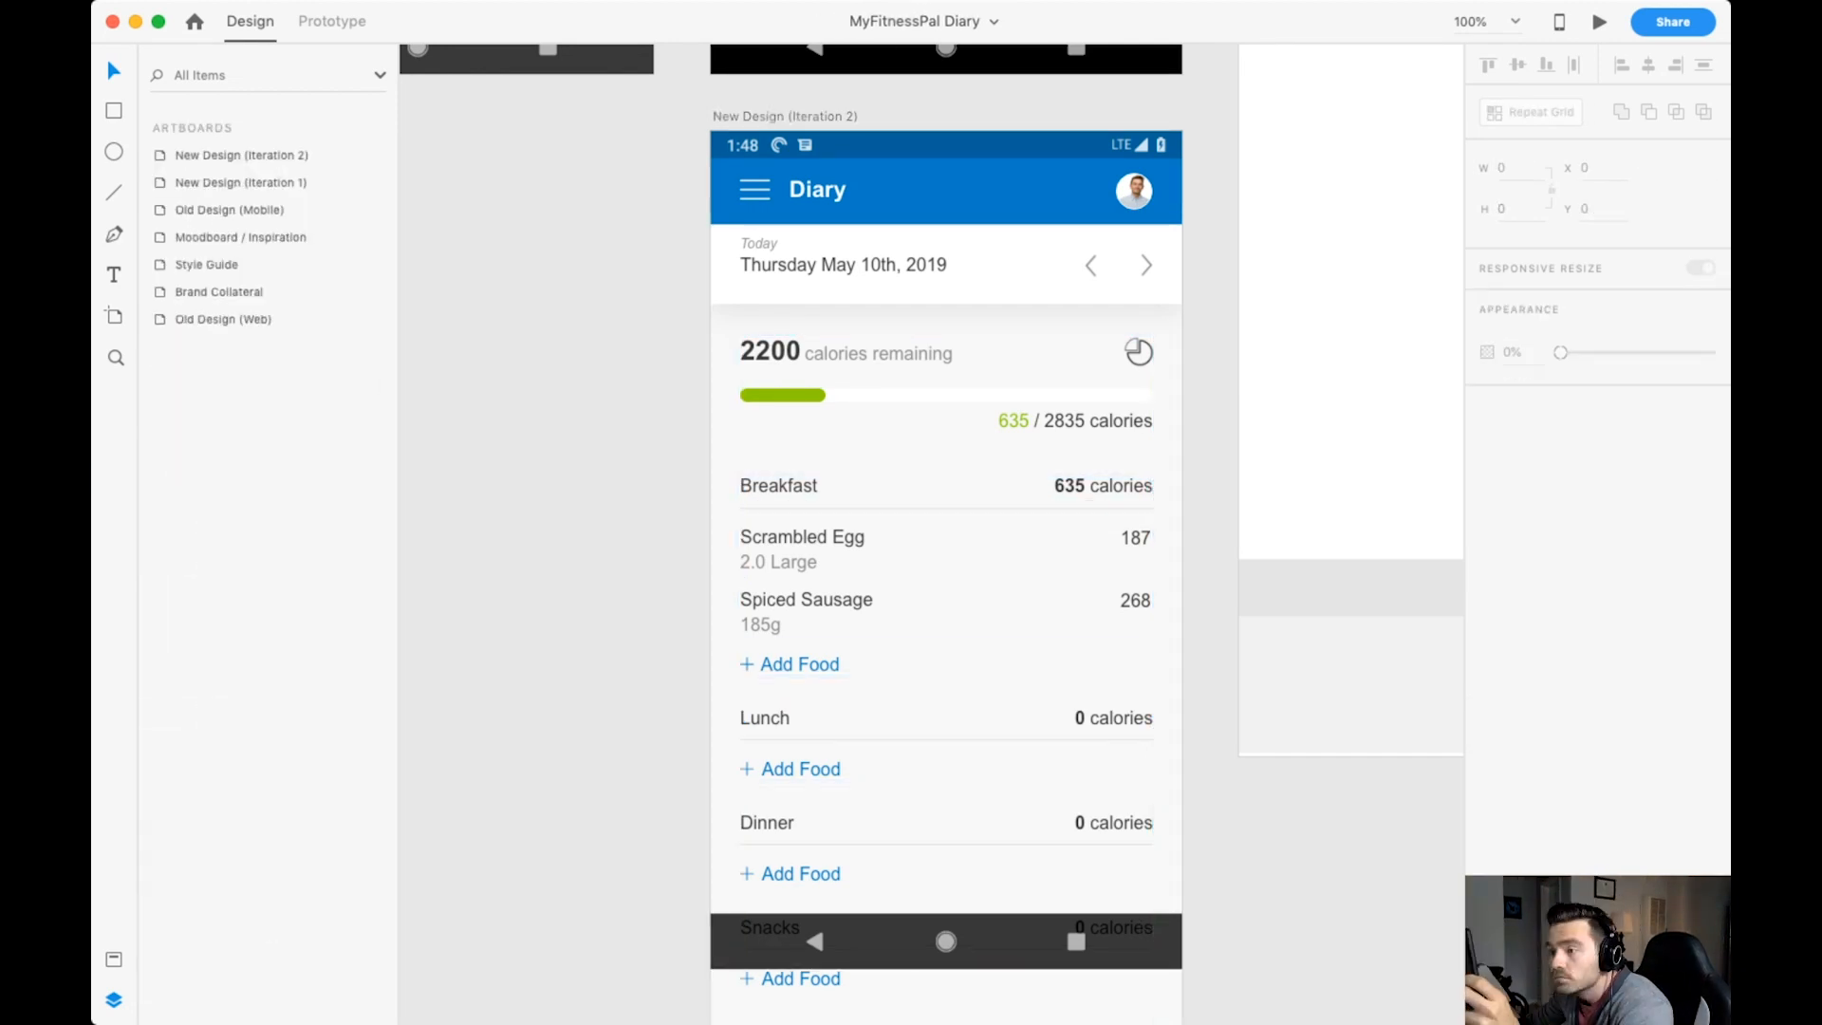
pyautogui.doubleClick(799, 664)
pyautogui.doubleClick(799, 664)
pyautogui.doubleClick(799, 664)
pyautogui.click(802, 549)
pyautogui.doubleClick(802, 549)
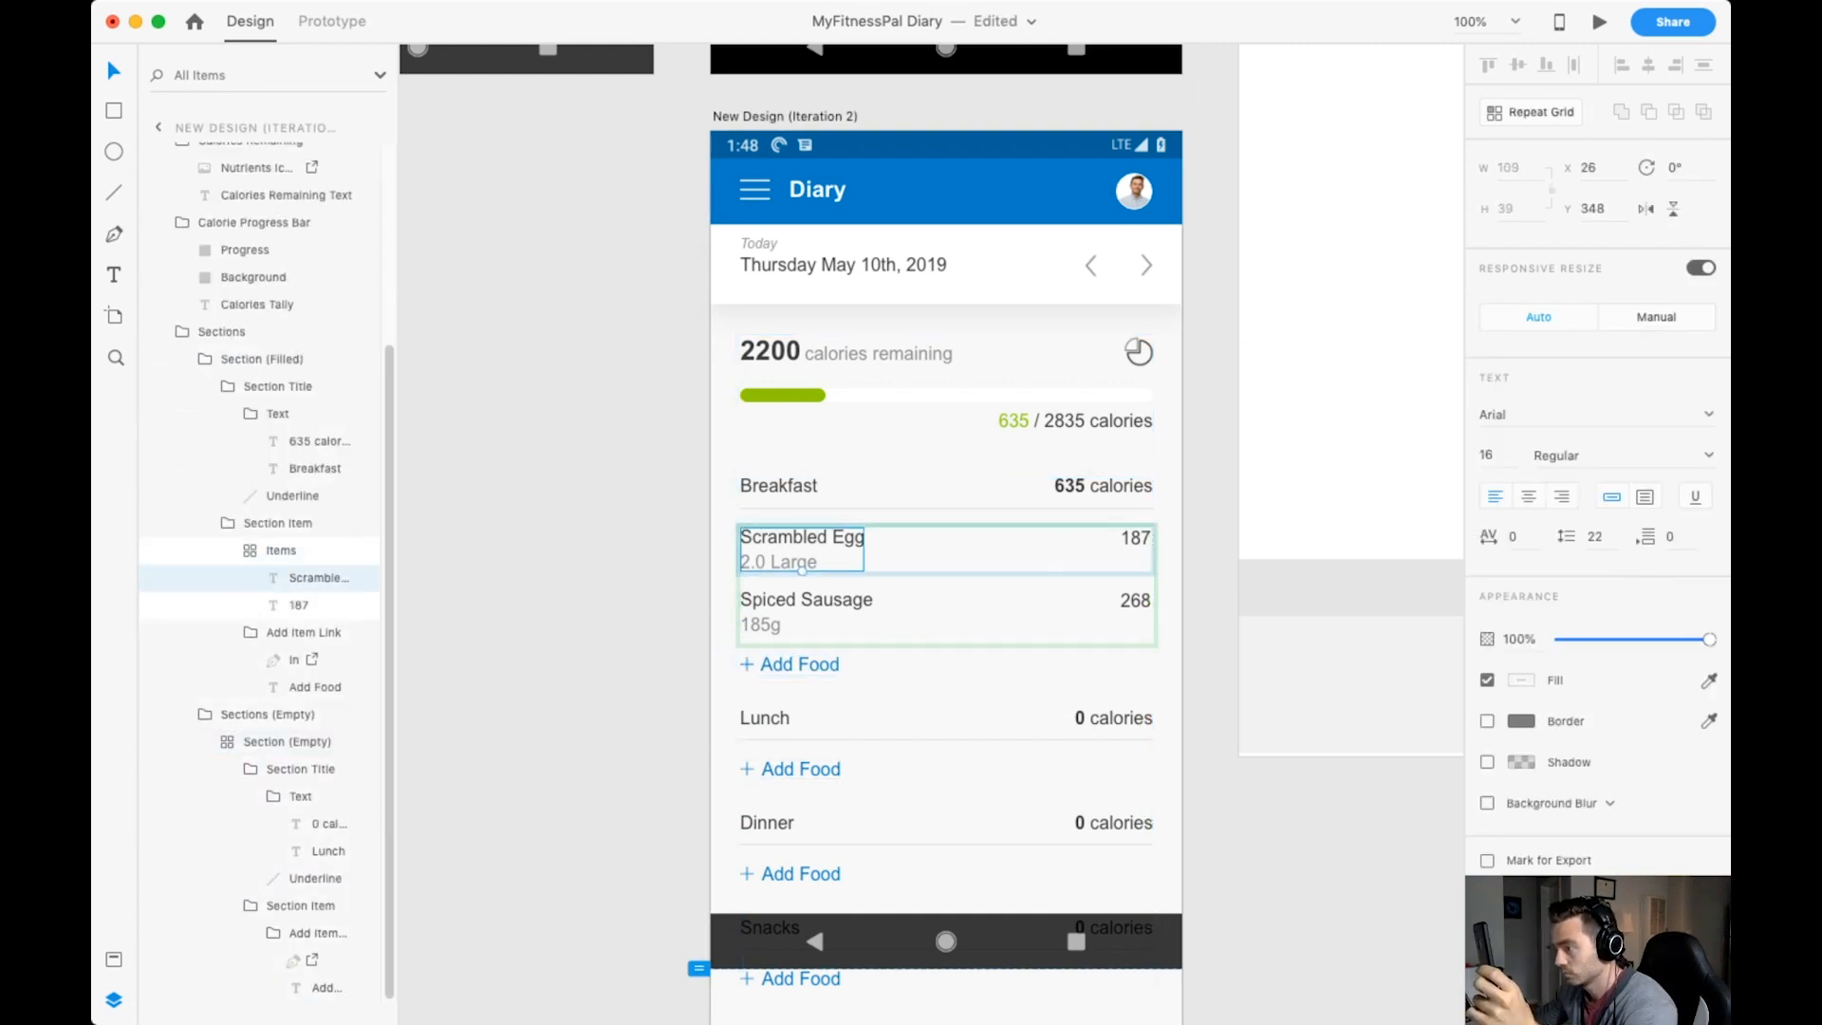
pyautogui.doubleClick(799, 769)
pyautogui.click(1006, 265)
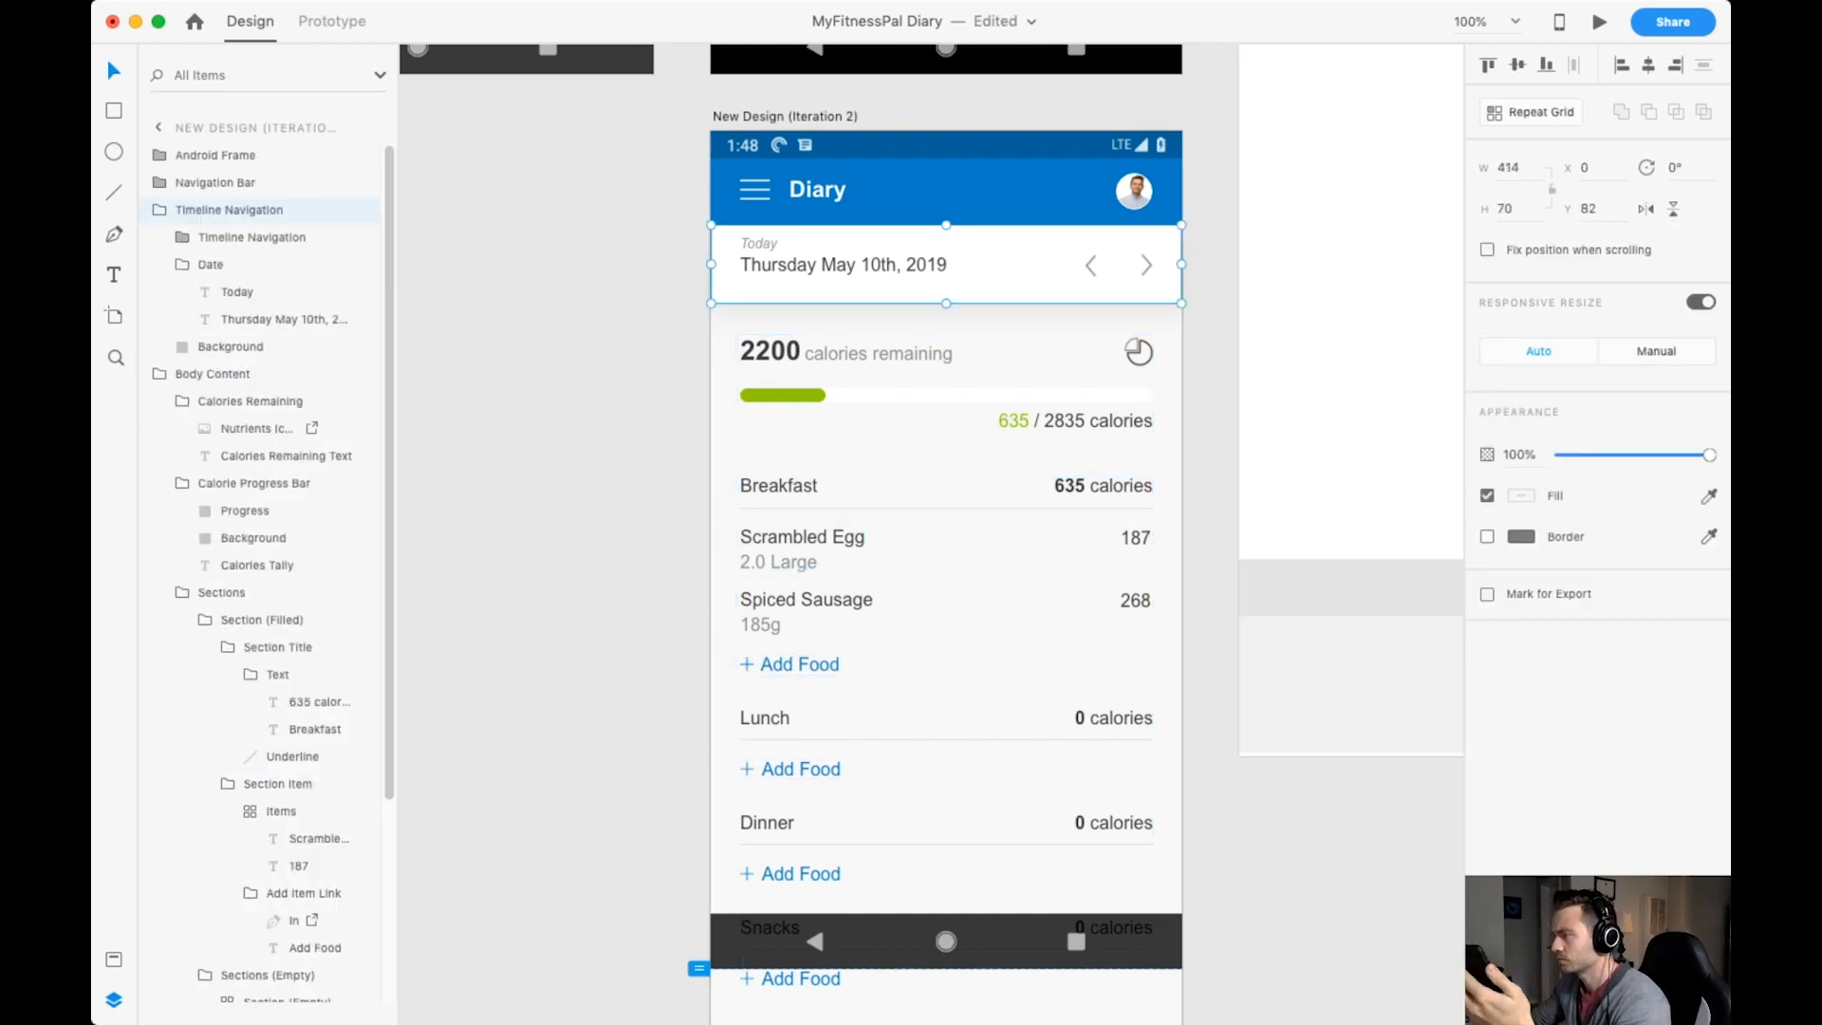
pyautogui.press('Escape')
# Shorten the New Design (Iteration 2) artboard to a height of 960 and save the document.
pyautogui.click(785, 116)
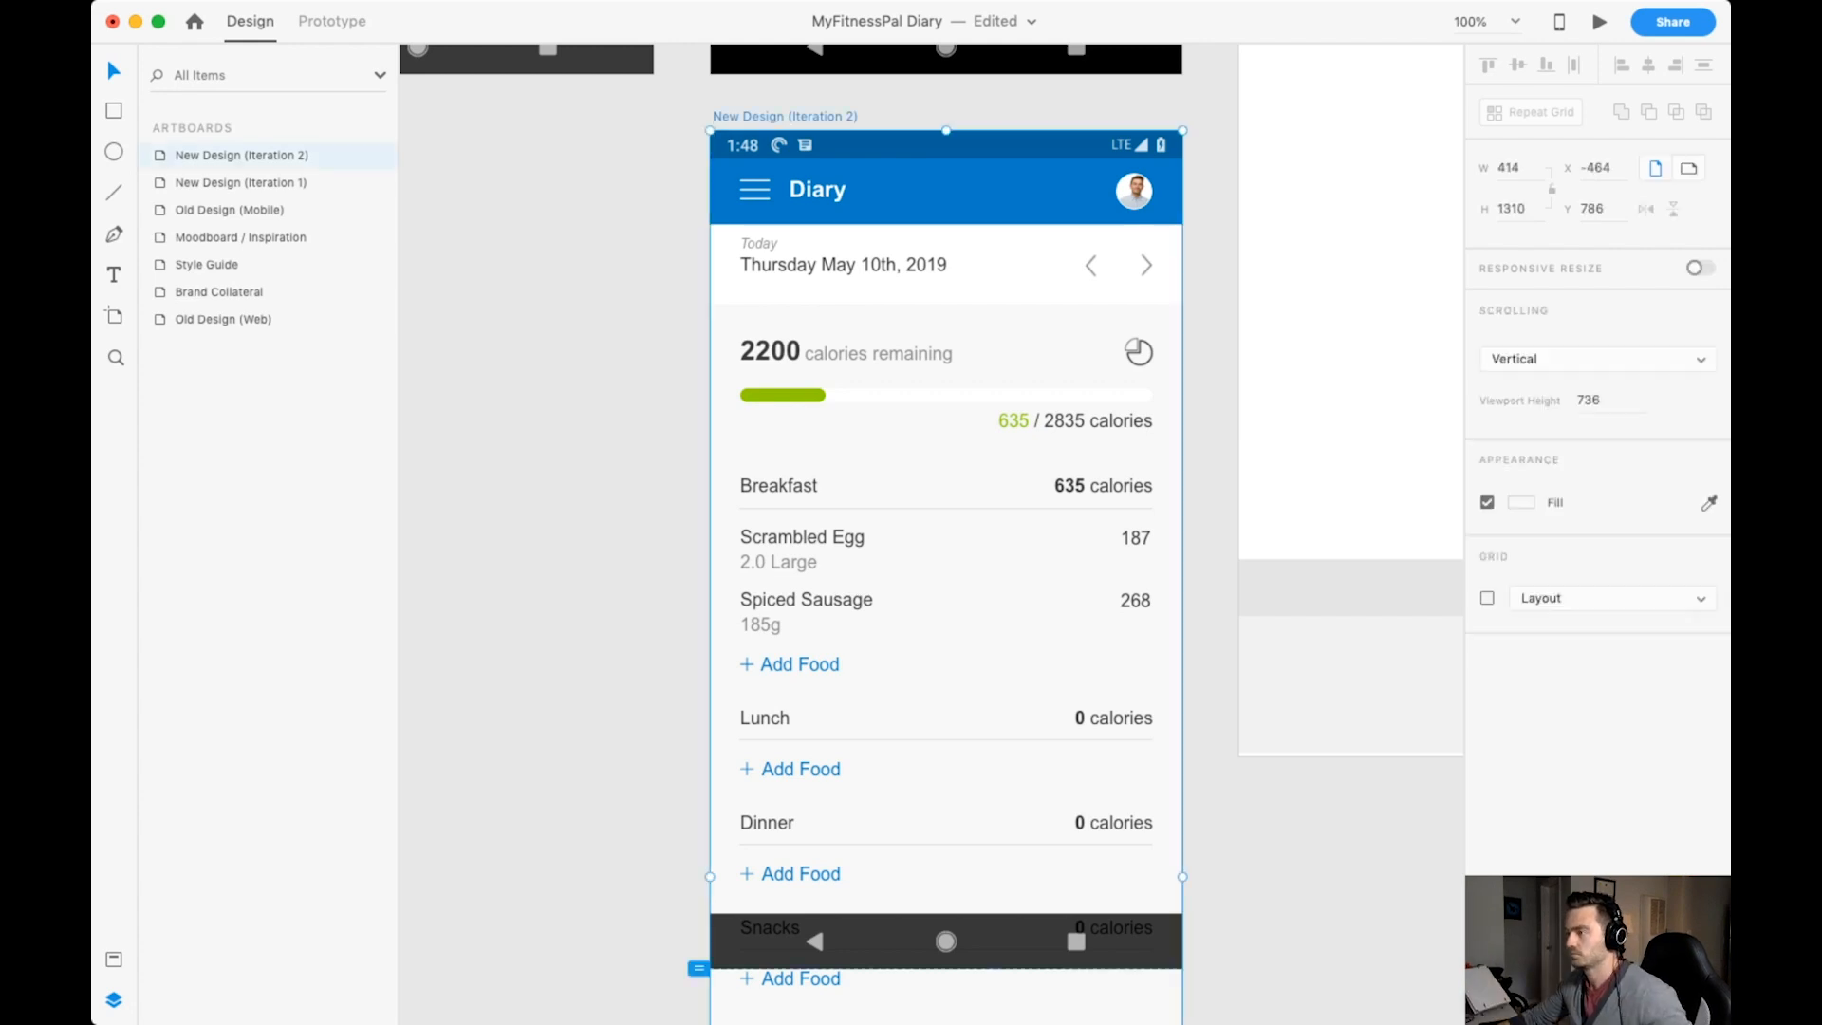
pyautogui.scroll(-9, 946, 664)
pyautogui.moveTo(946, 800); pyautogui.dragTo(946, 399)
pyautogui.press('super+s')
pyautogui.scroll(8, 946, 399)
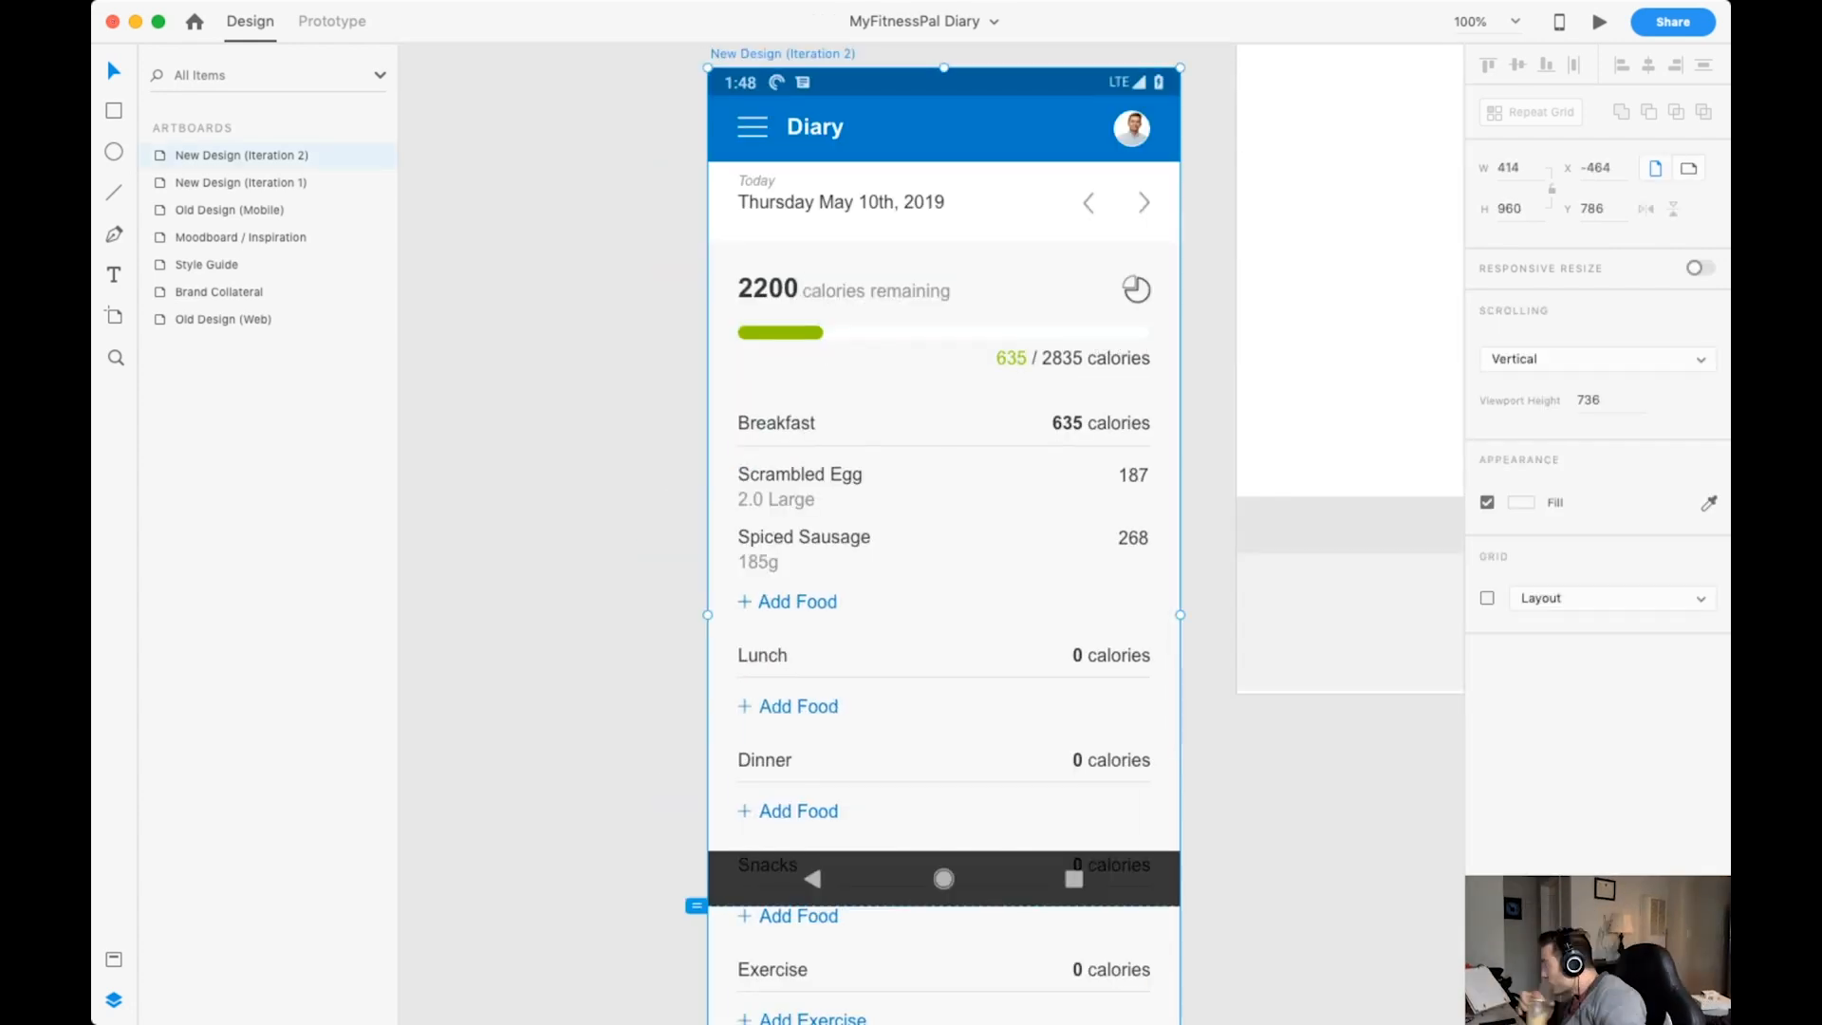
pyautogui.press('Escape')
pyautogui.scroll(1, 1139, 284)
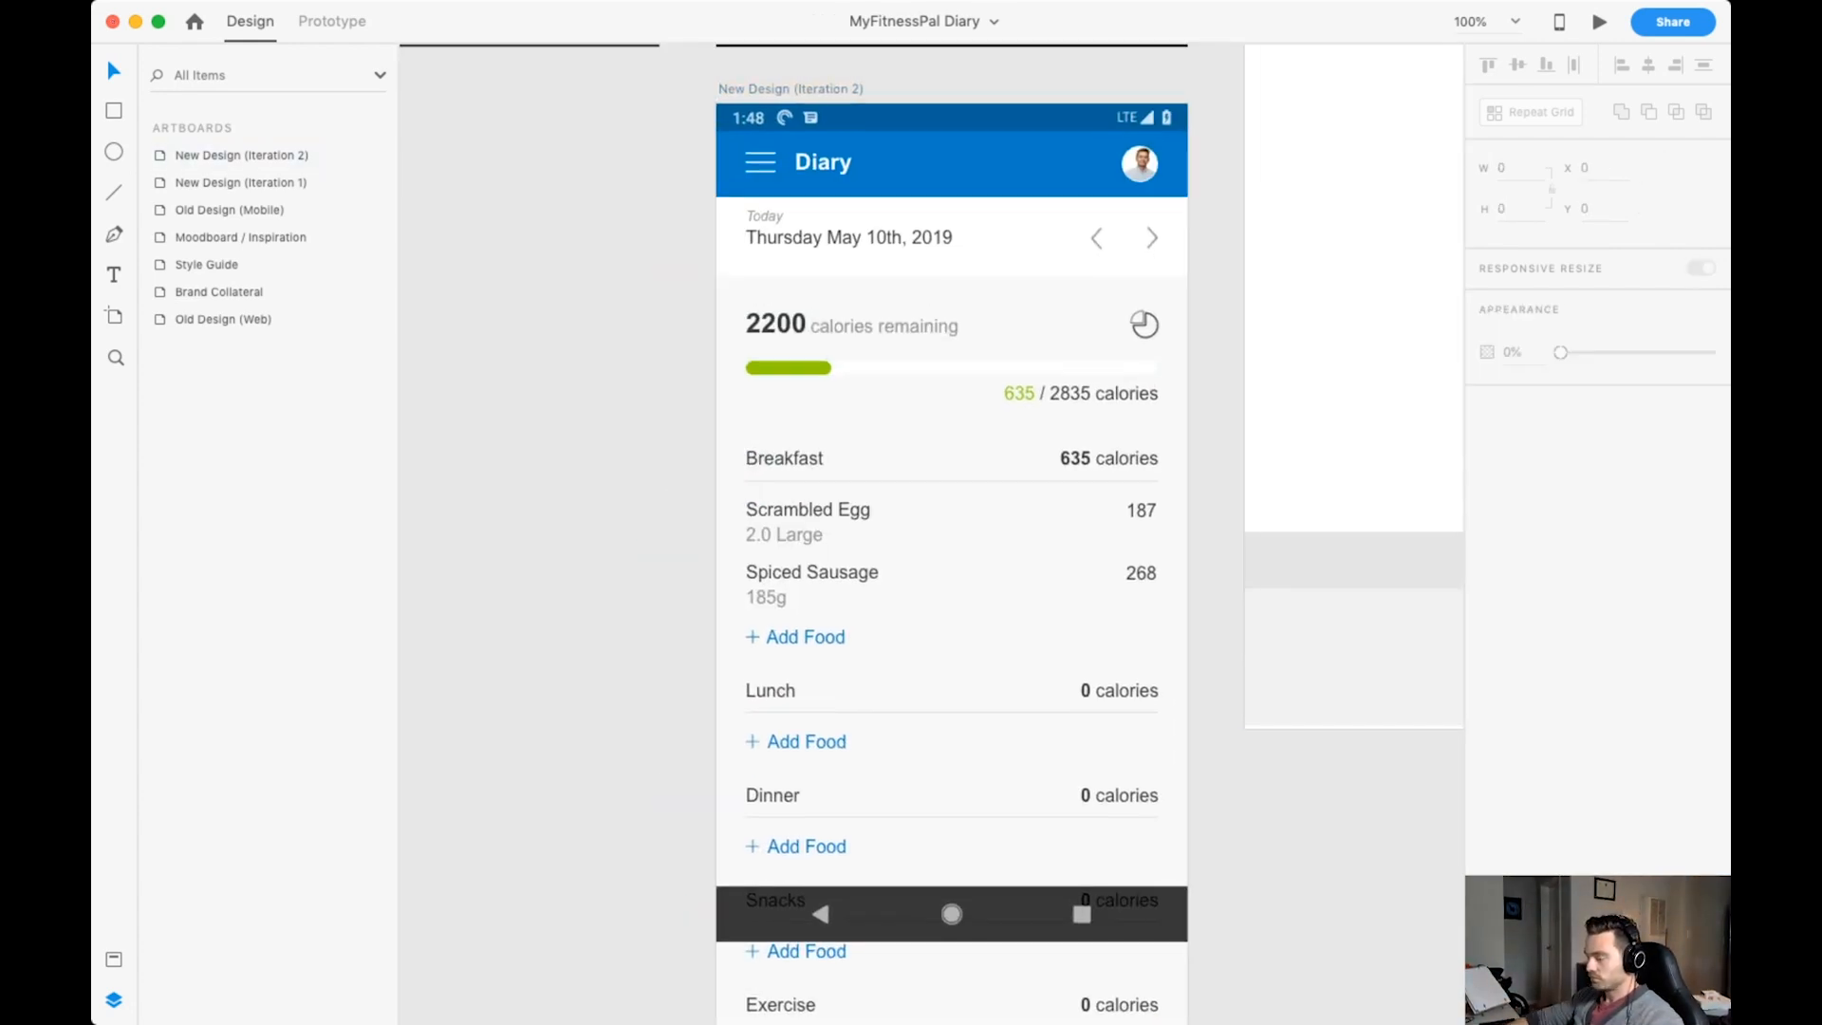
# Try hiding the detached wedge of the nutrients icon behind a borderless, background-coloured rectangle, and delete the rectangle.
pyautogui.scroll(10, 1139, 275)
pyautogui.scroll(-1, 949, 475)
pyautogui.press('r')
pyautogui.moveTo(882, 410); pyautogui.dragTo(991, 508)
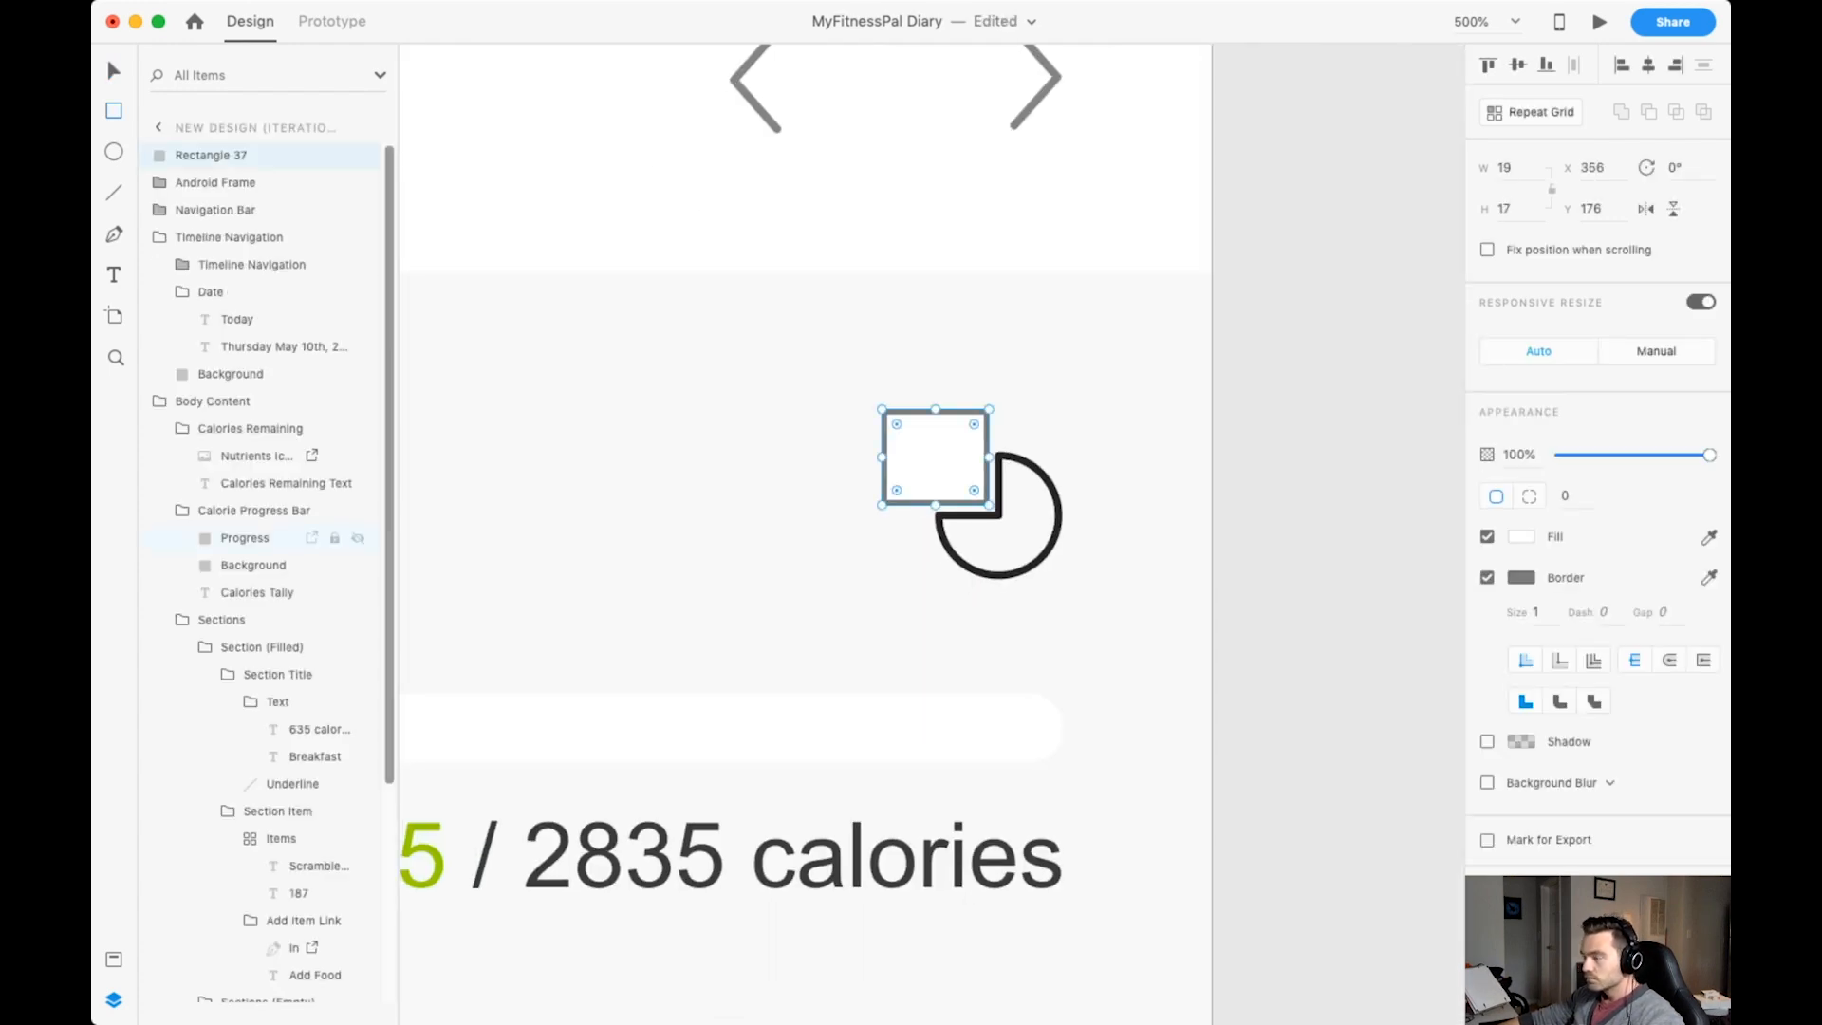
pyautogui.click(1488, 578)
pyautogui.press('super+2')
pyautogui.scroll(-2, 949, 531)
pyautogui.press('Escape')
pyautogui.scroll(6, 1136, 366)
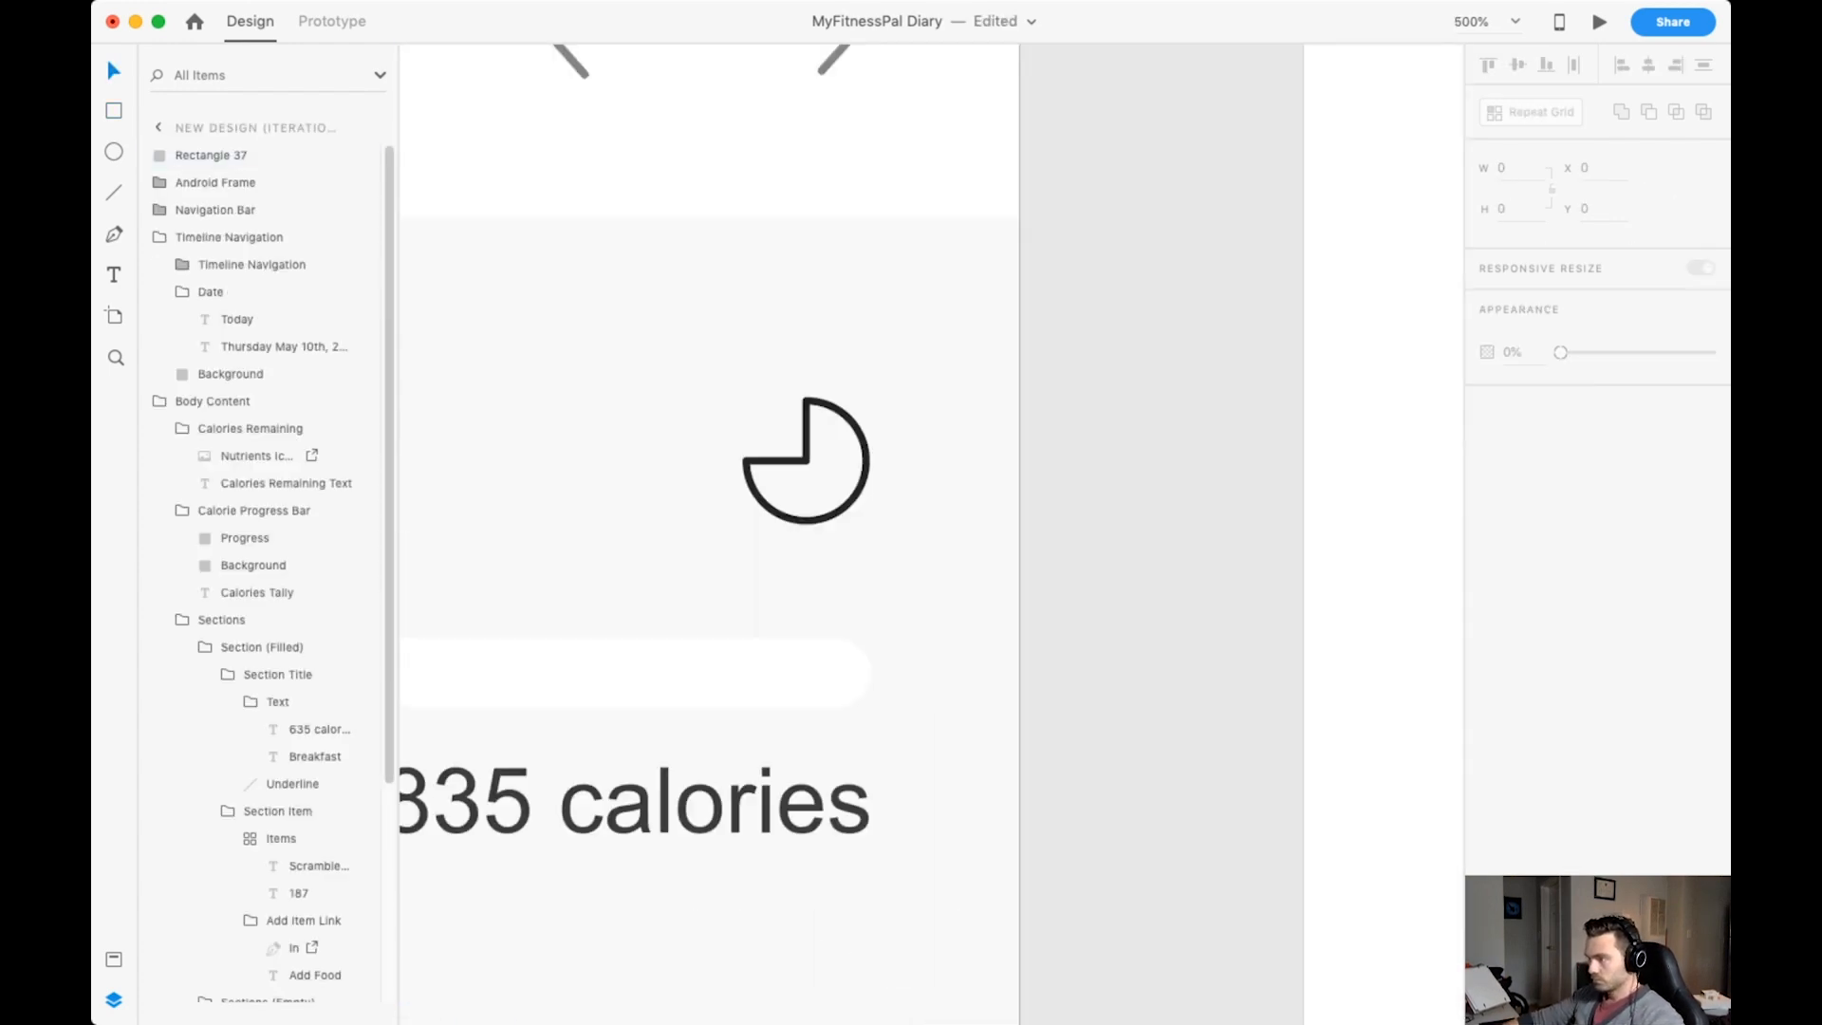
pyautogui.click(725, 418)
pyautogui.scroll(-4, 1129, 494)
pyautogui.click(1488, 578)
pyautogui.press('Delete')
pyautogui.scroll(4, 931, 535)
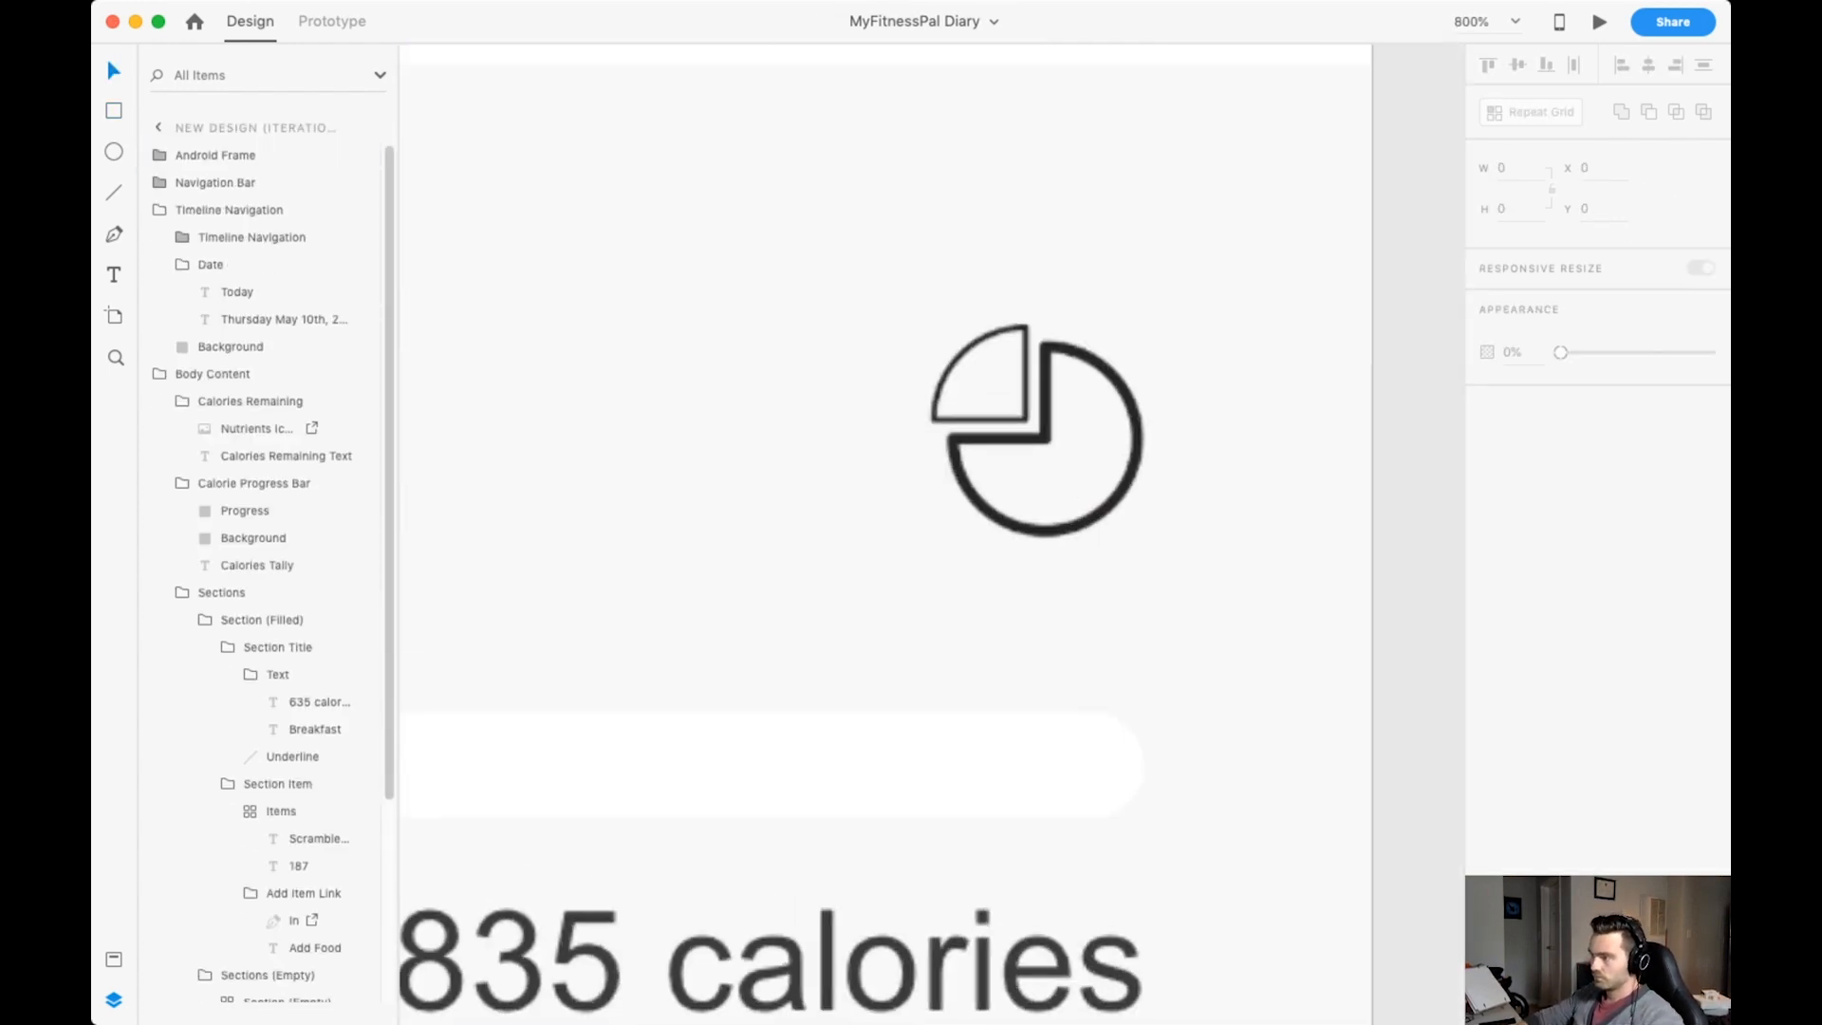
pyautogui.keyDown('super'); pyautogui.click(1058, 418); pyautogui.keyUp('super')
pyautogui.scroll(-10, 1058, 418)
pyautogui.scroll(2, 1058, 417)
pyautogui.scroll(-2, 1058, 417)
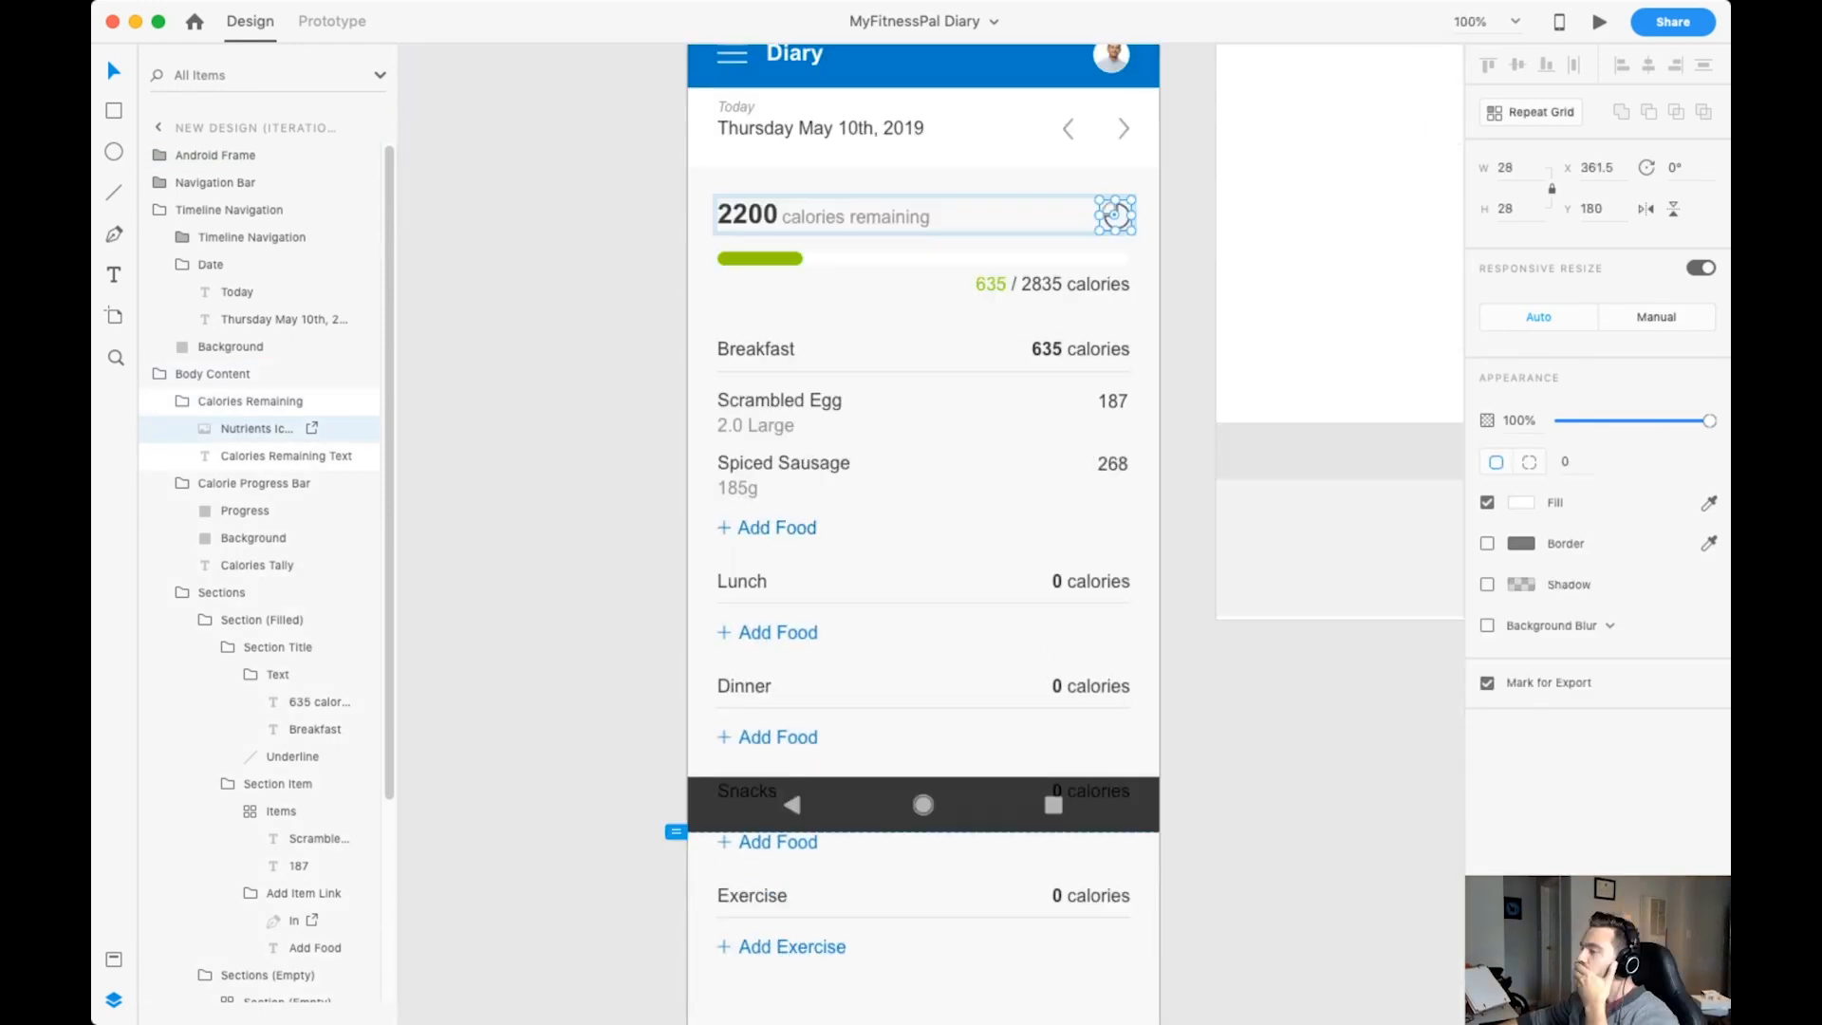
pyautogui.press('Escape')
pyautogui.scroll(4, 923, 427)
pyautogui.scroll(4, 907, 327)
# Set the height of the date bar's white background to 80.
pyautogui.click(907, 327)
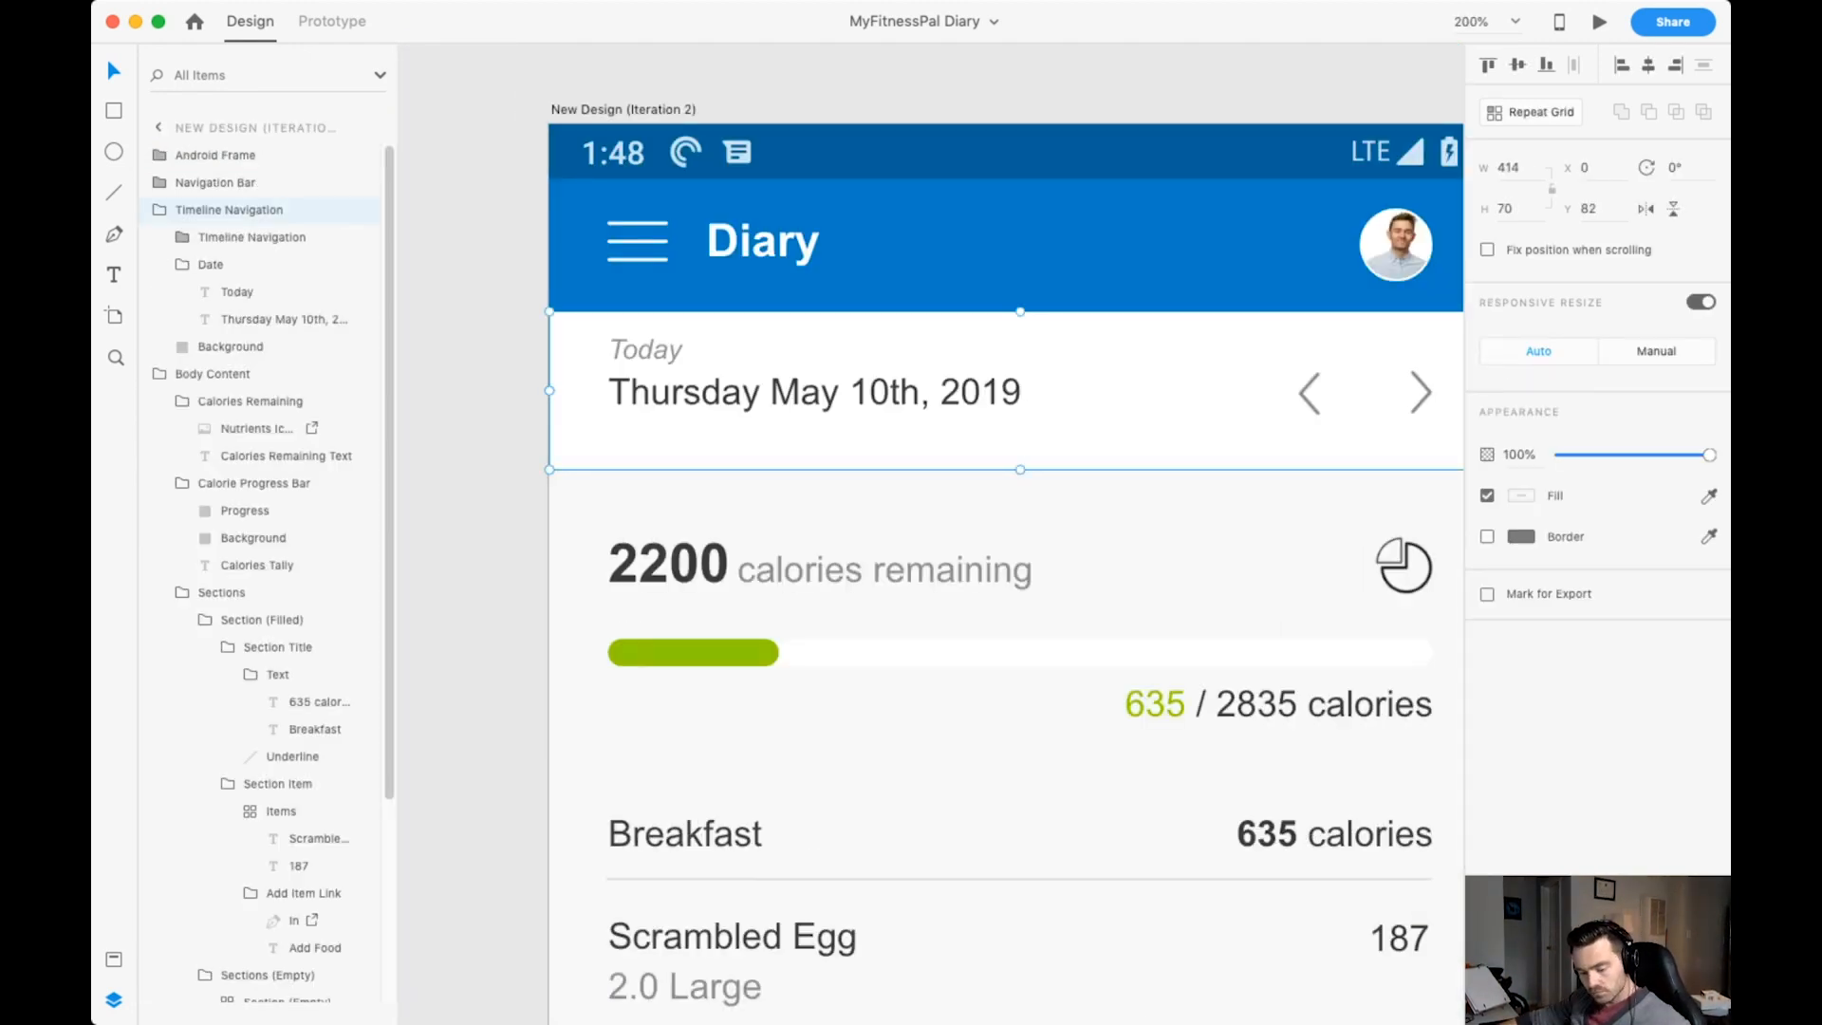
pyautogui.moveTo(1020, 470); pyautogui.dragTo(1020, 493)
pyautogui.press('super+z')
pyautogui.doubleClick(1139, 417)
pyautogui.click(1510, 208)
pyautogui.write('80')
pyautogui.press('Return')
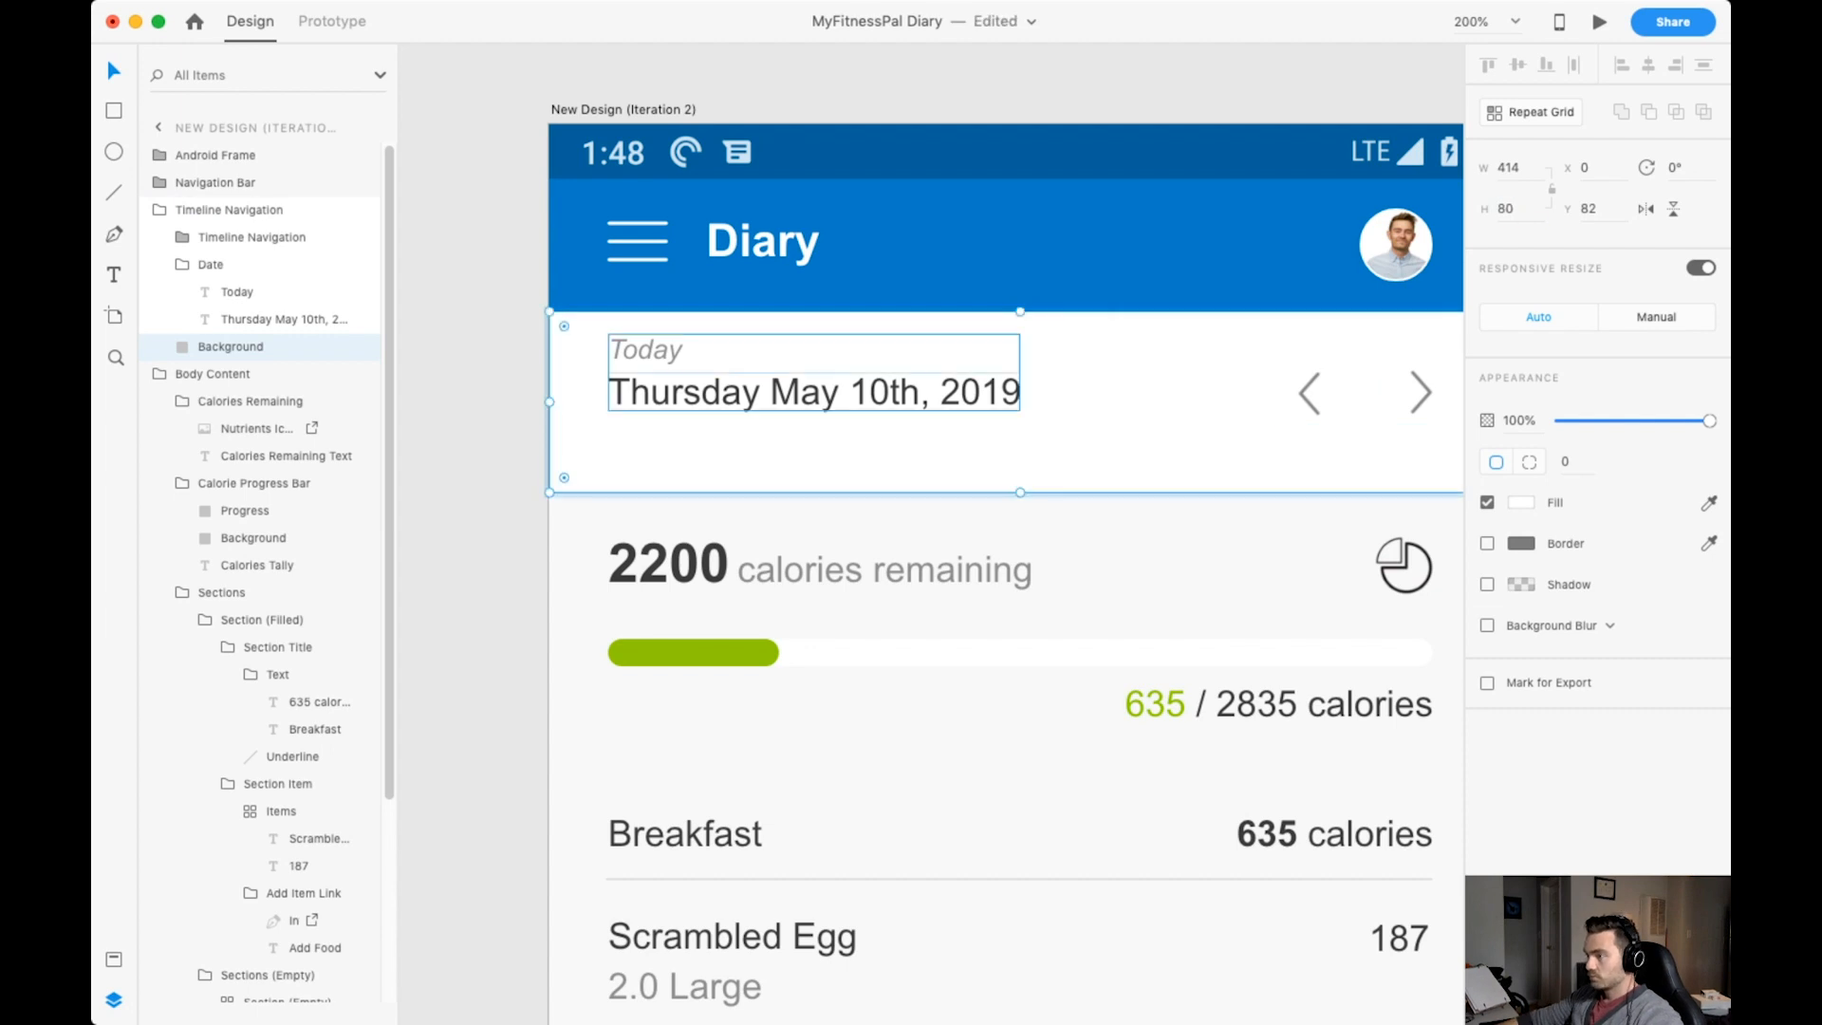
# Move the date text and the arrows down within the taller date bar.
pyautogui.moveTo(854, 391); pyautogui.dragTo(854, 421)
pyautogui.moveTo(1312, 393); pyautogui.dragTo(1309, 402)
pyautogui.click(855, 421)
pyautogui.moveTo(854, 422); pyautogui.dragTo(854, 405)
pyautogui.hscroll(2, 854, 408)
# Draw a horizontal guide line about 402 wide across the date and arrows, colour it Error red, and delete it.
pyautogui.press('l')
pyautogui.moveTo(479, 408); pyautogui.dragTo(1395, 408)
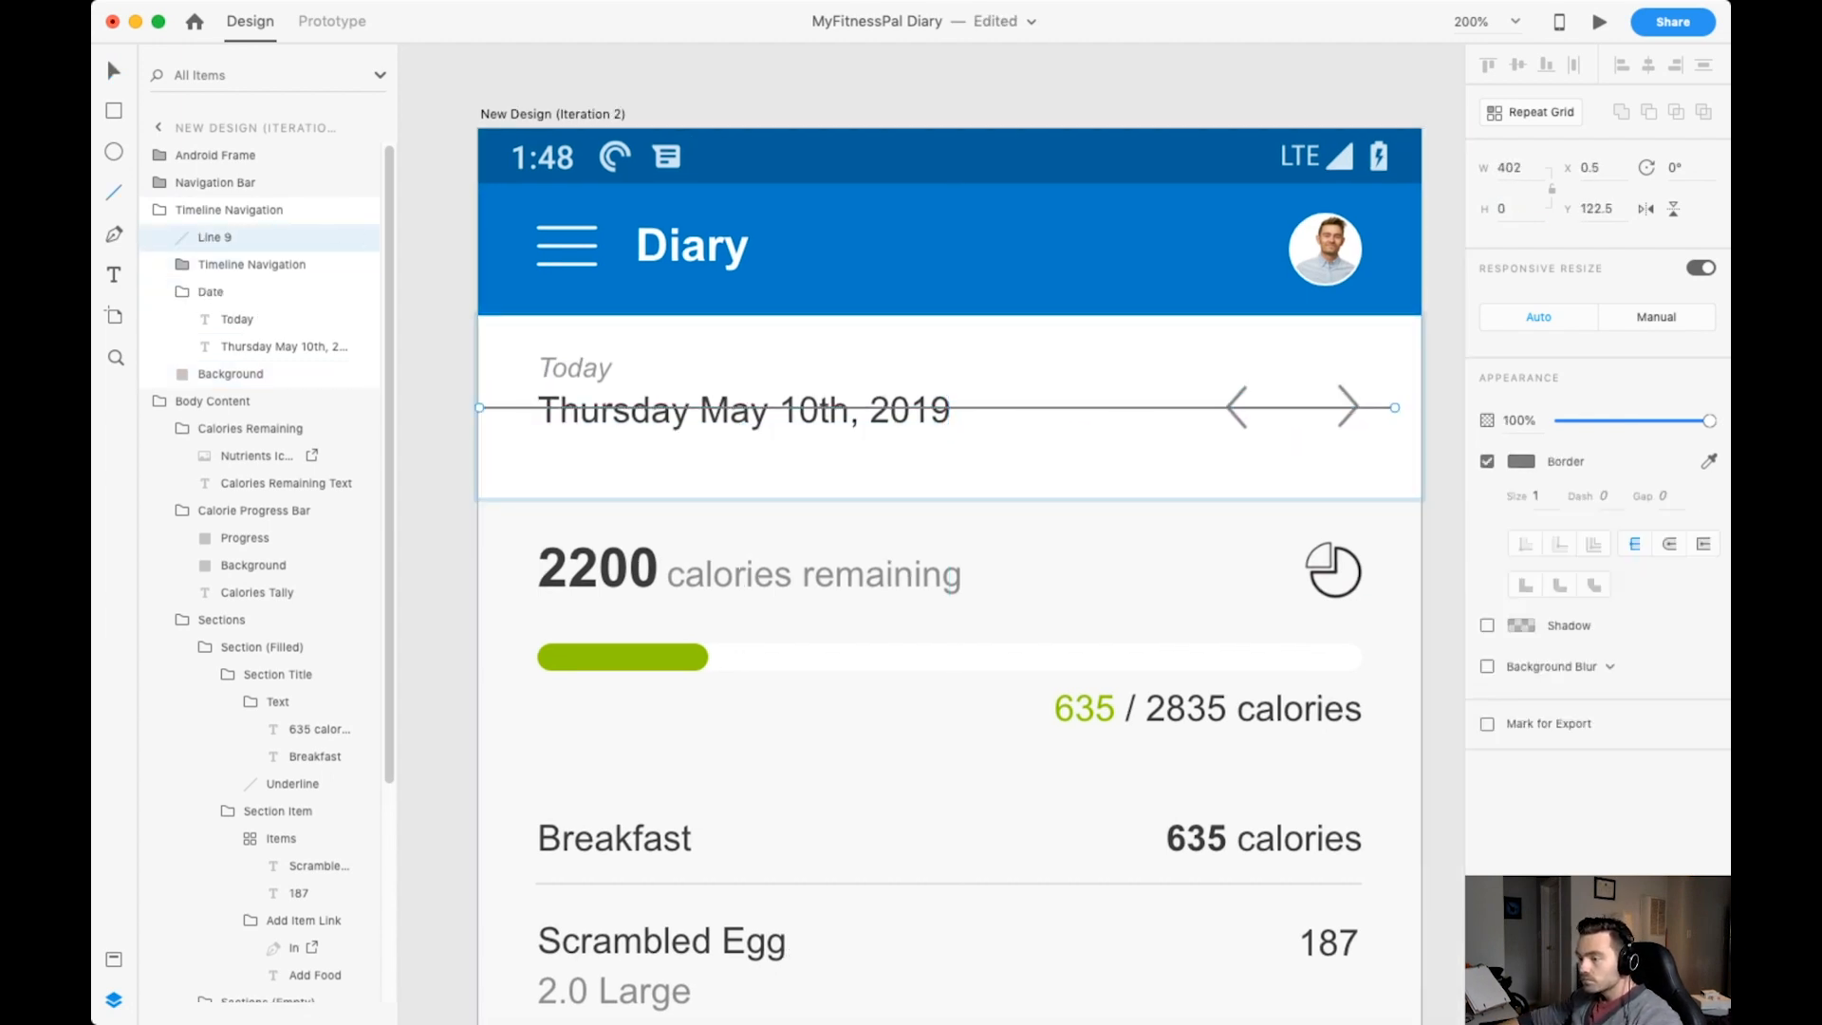
pyautogui.press('v')
pyautogui.press('super+shift+y')
pyautogui.click(206, 471)
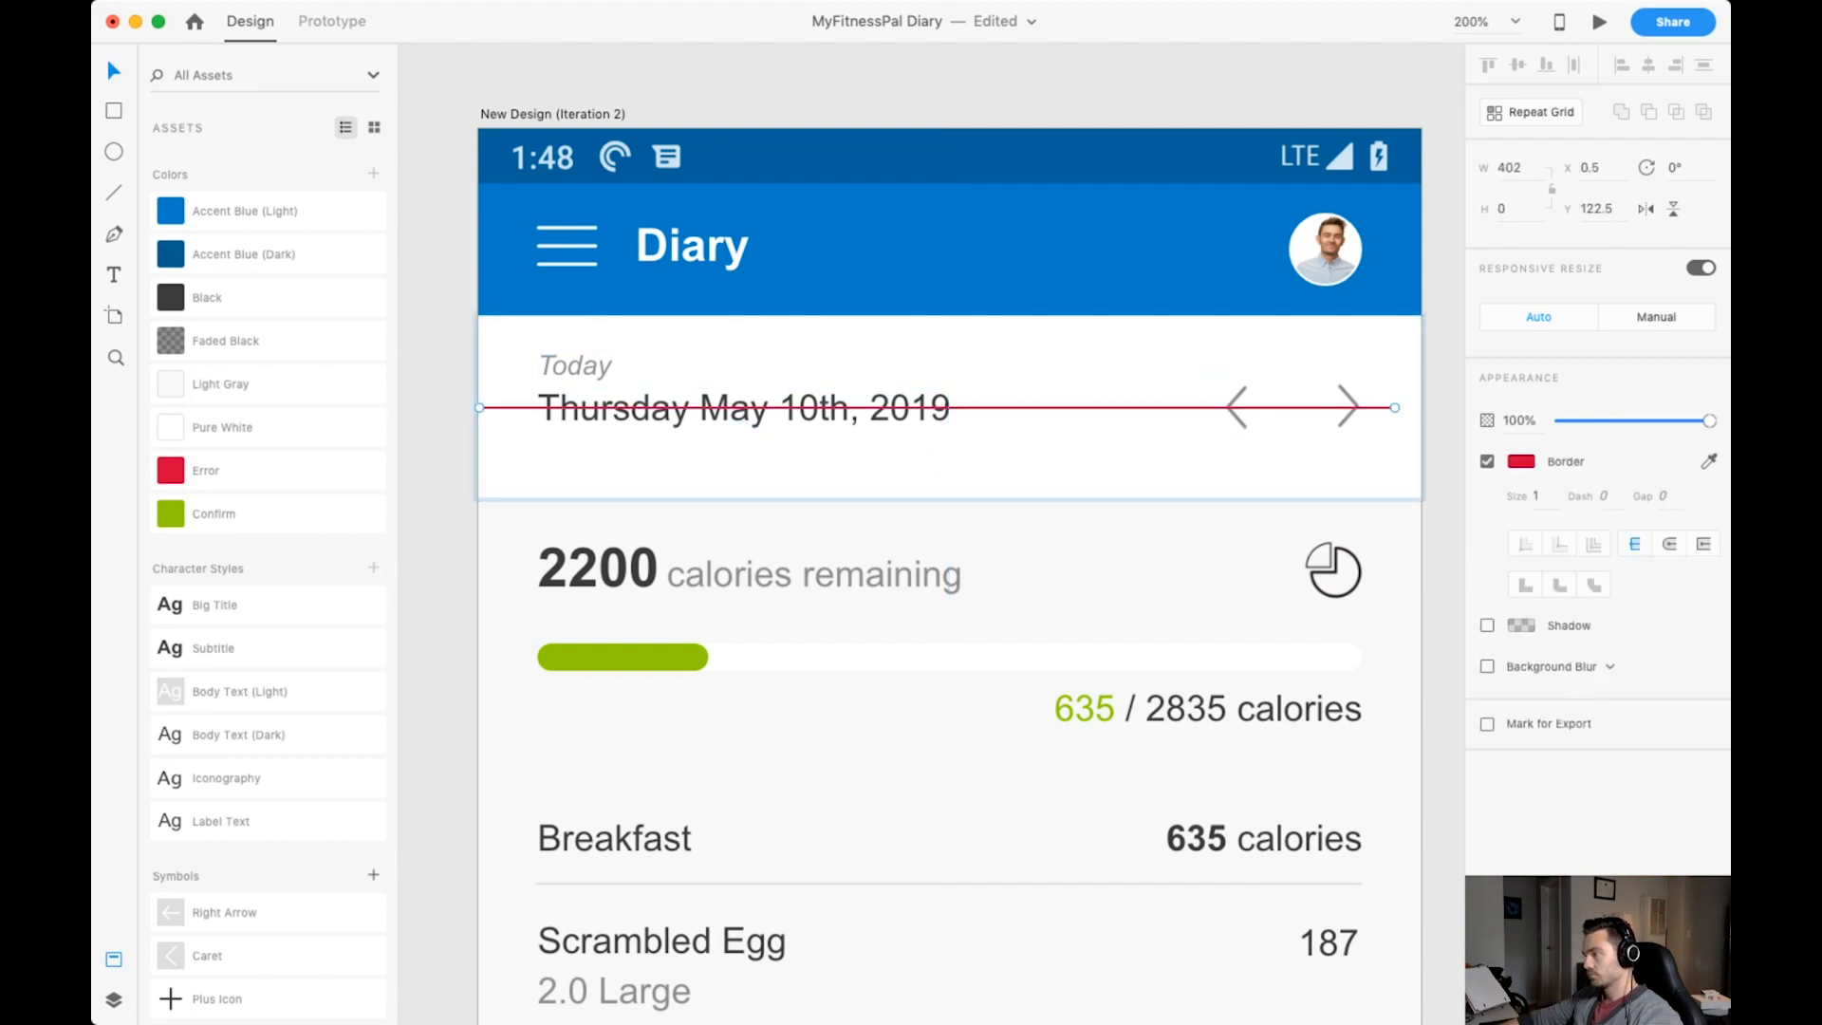
pyautogui.press('Delete')
# Nudge the date text and arrows slightly down so they line up in the date bar, and save the document.
pyautogui.moveTo(854, 408); pyautogui.dragTo(855, 412)
pyautogui.click(1348, 407)
pyautogui.moveTo(1347, 407); pyautogui.dragTo(1348, 410)
pyautogui.click(1443, 475)
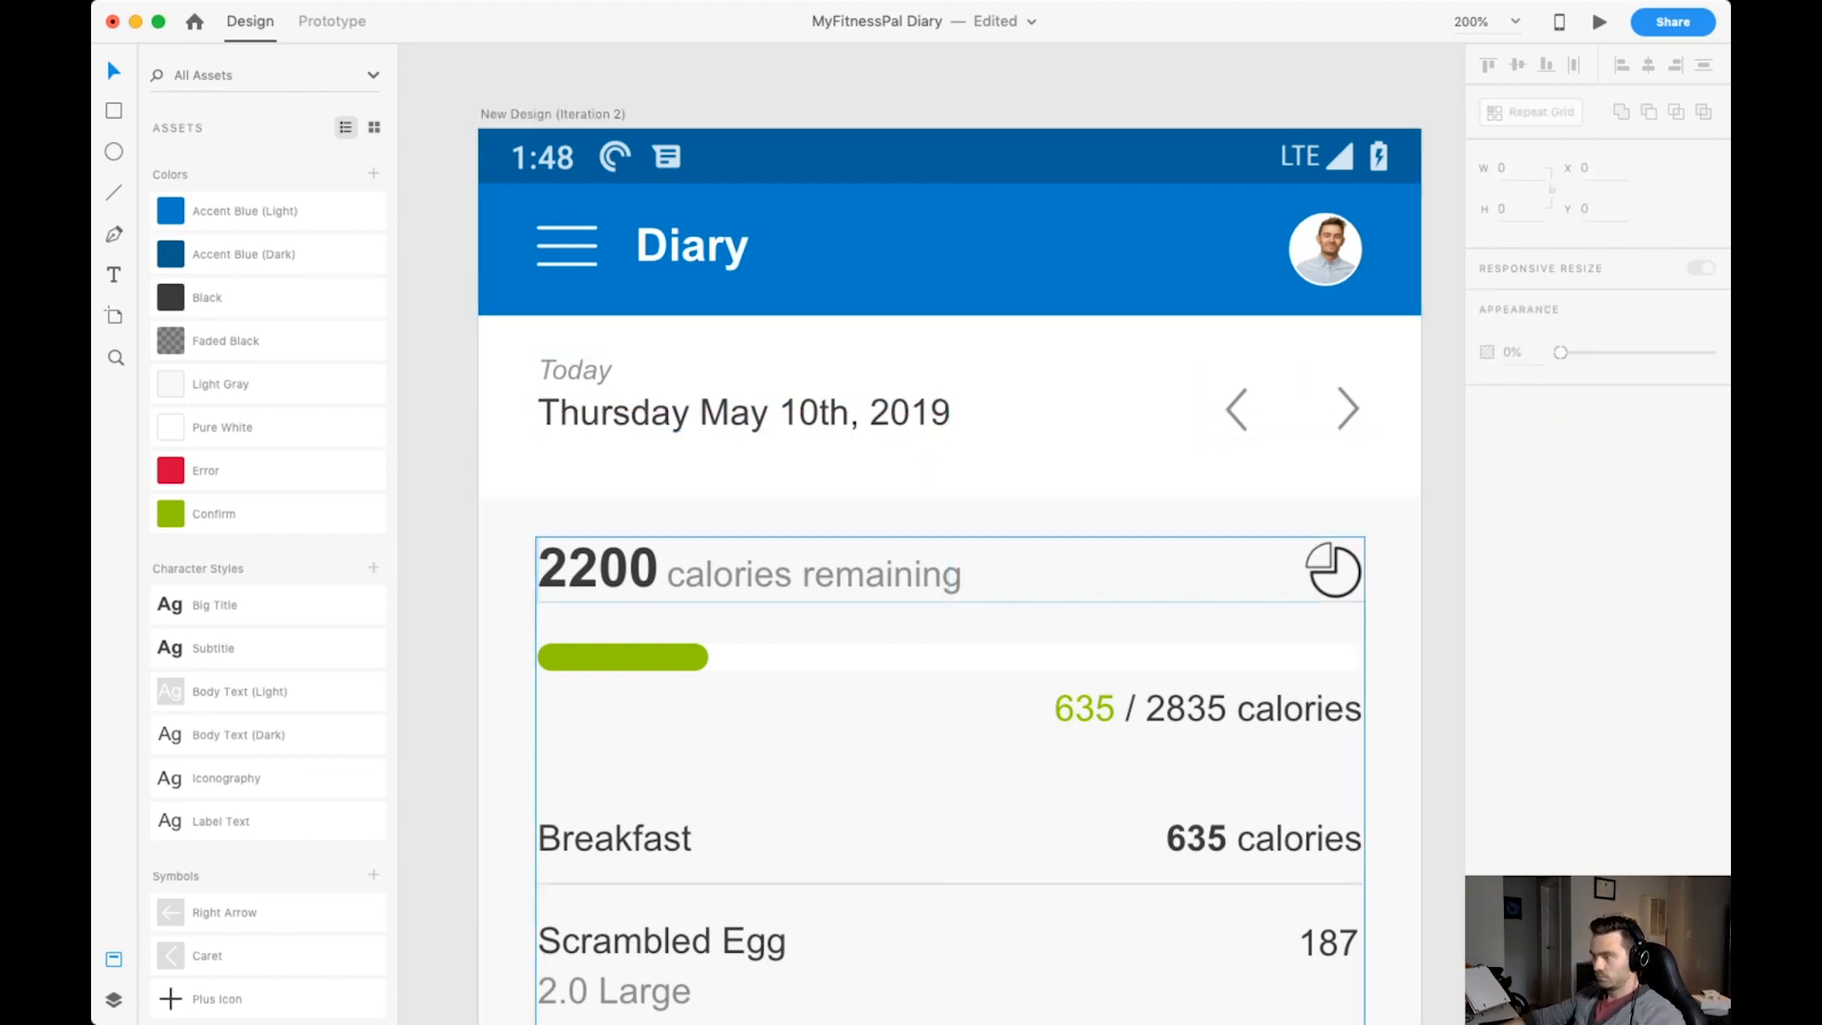
pyautogui.press('super+s')
pyautogui.click(740, 408)
# Draw a 50 by 50 white circle over the Dinner section with no border and a shadow of Y 10 and blur 20.
pyautogui.scroll(-5, 949, 569)
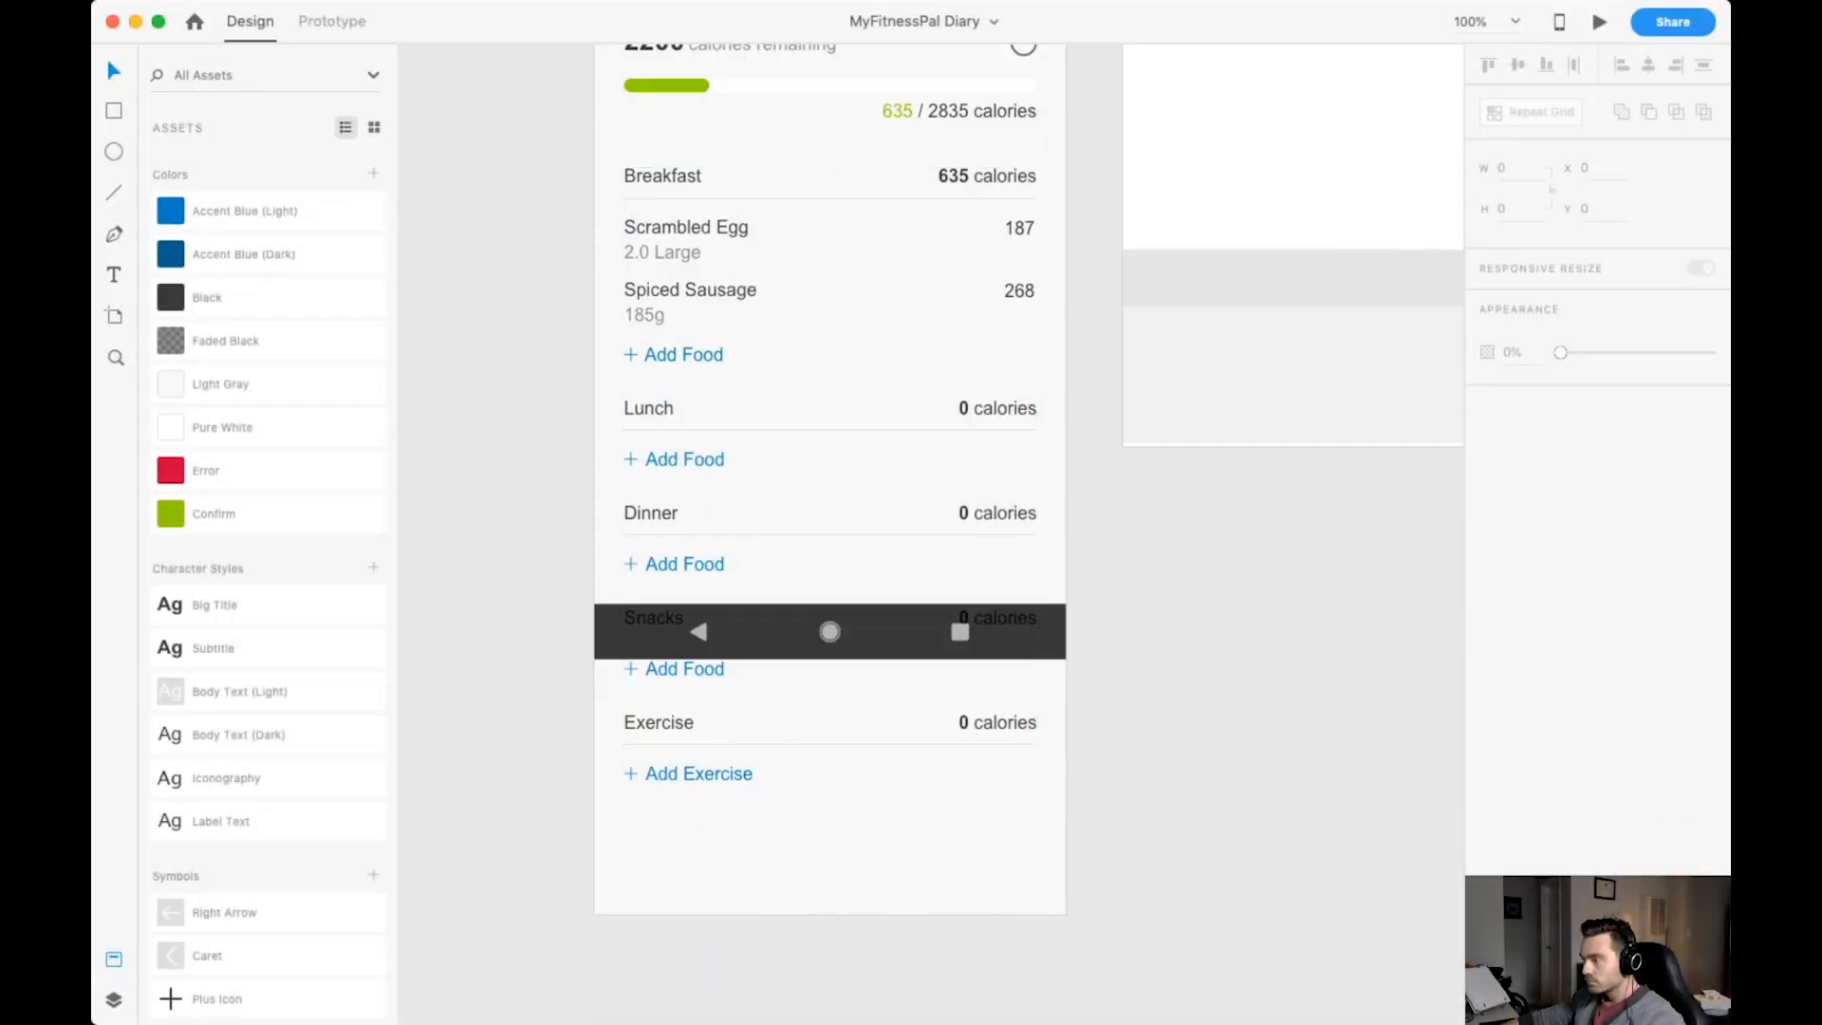
pyautogui.moveTo(954, 543); pyautogui.dragTo(1034, 622)
pyautogui.click(1519, 167)
pyautogui.write('50')
pyautogui.click(1487, 537)
pyautogui.click(1487, 578)
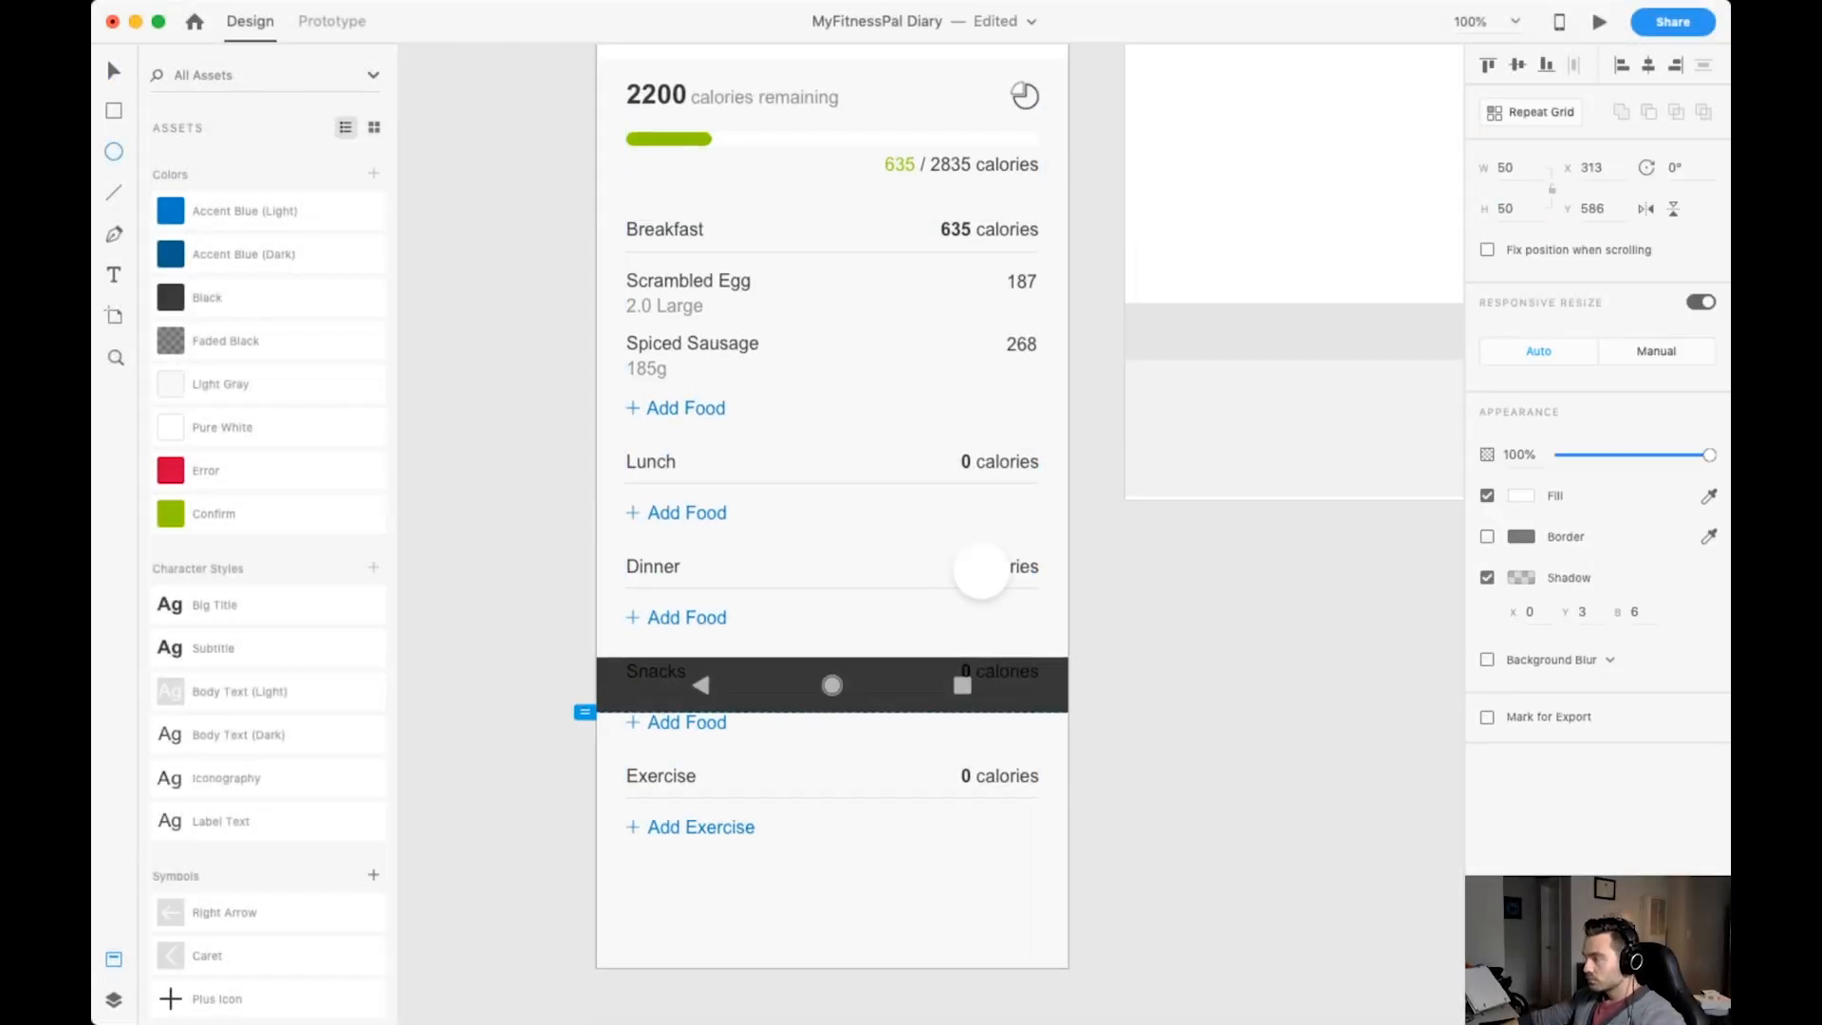
pyautogui.click(1487, 537)
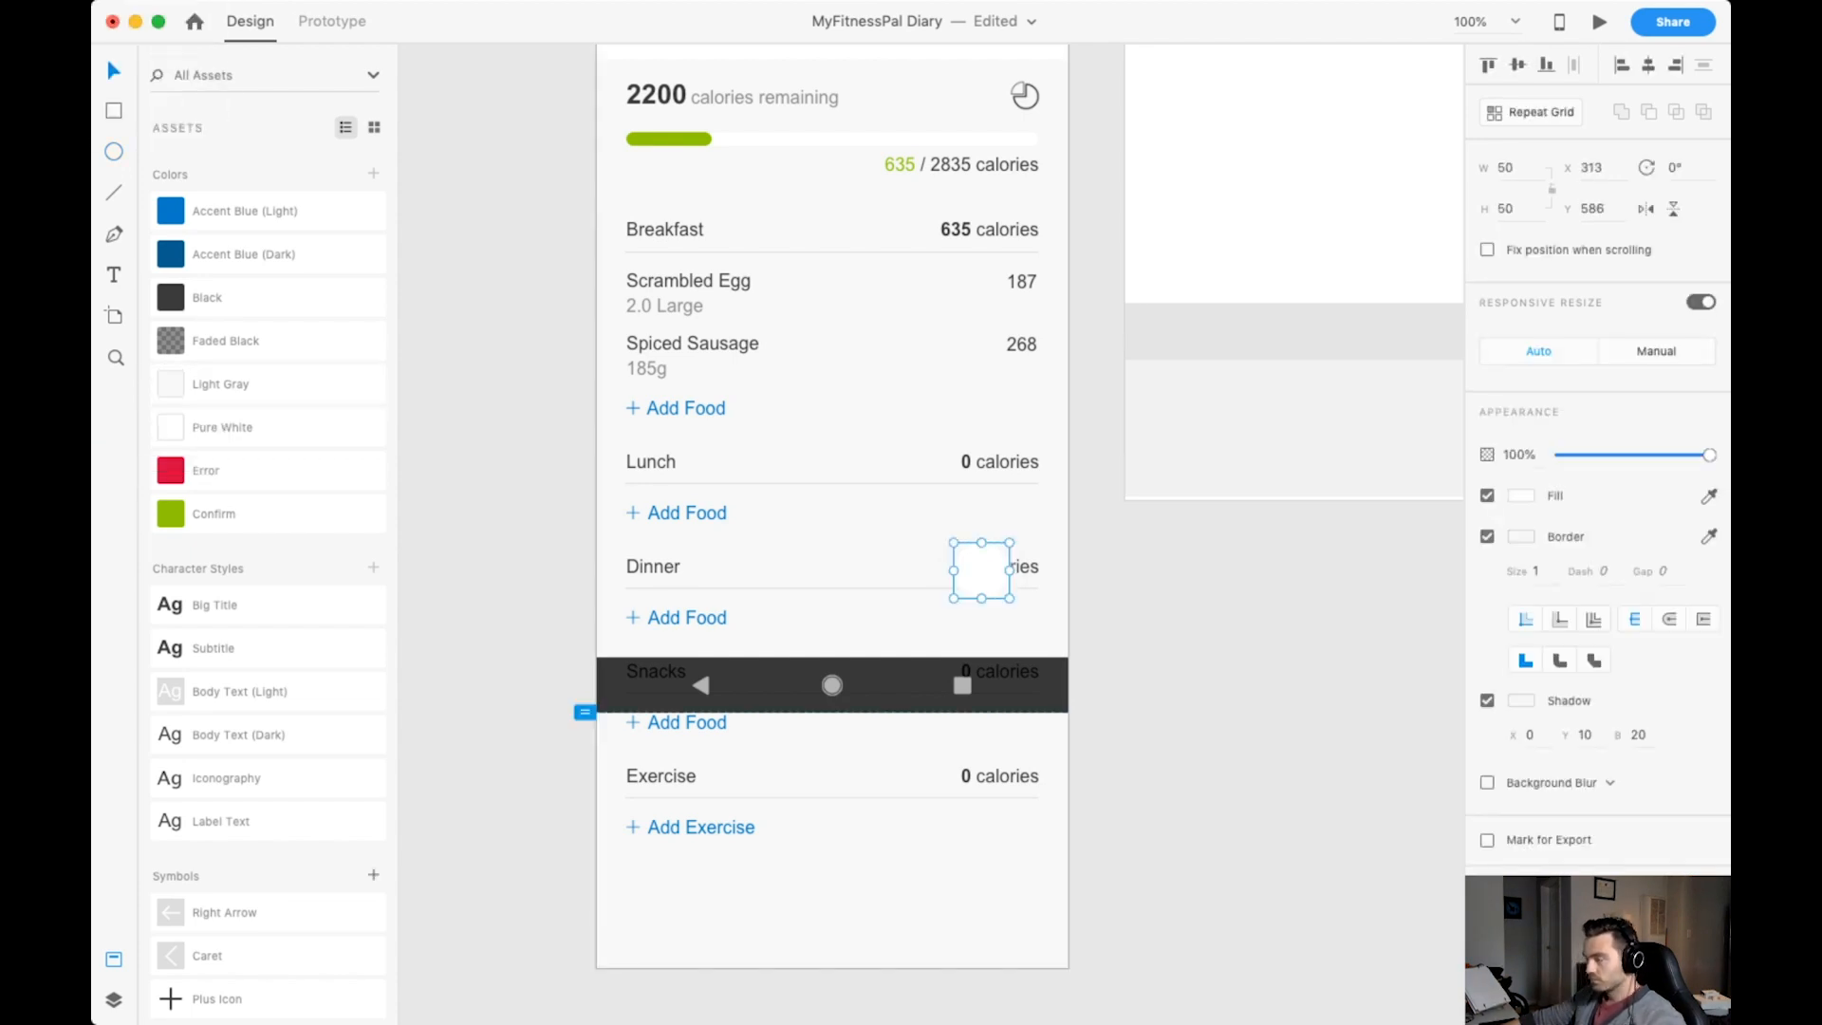
pyautogui.click(1487, 537)
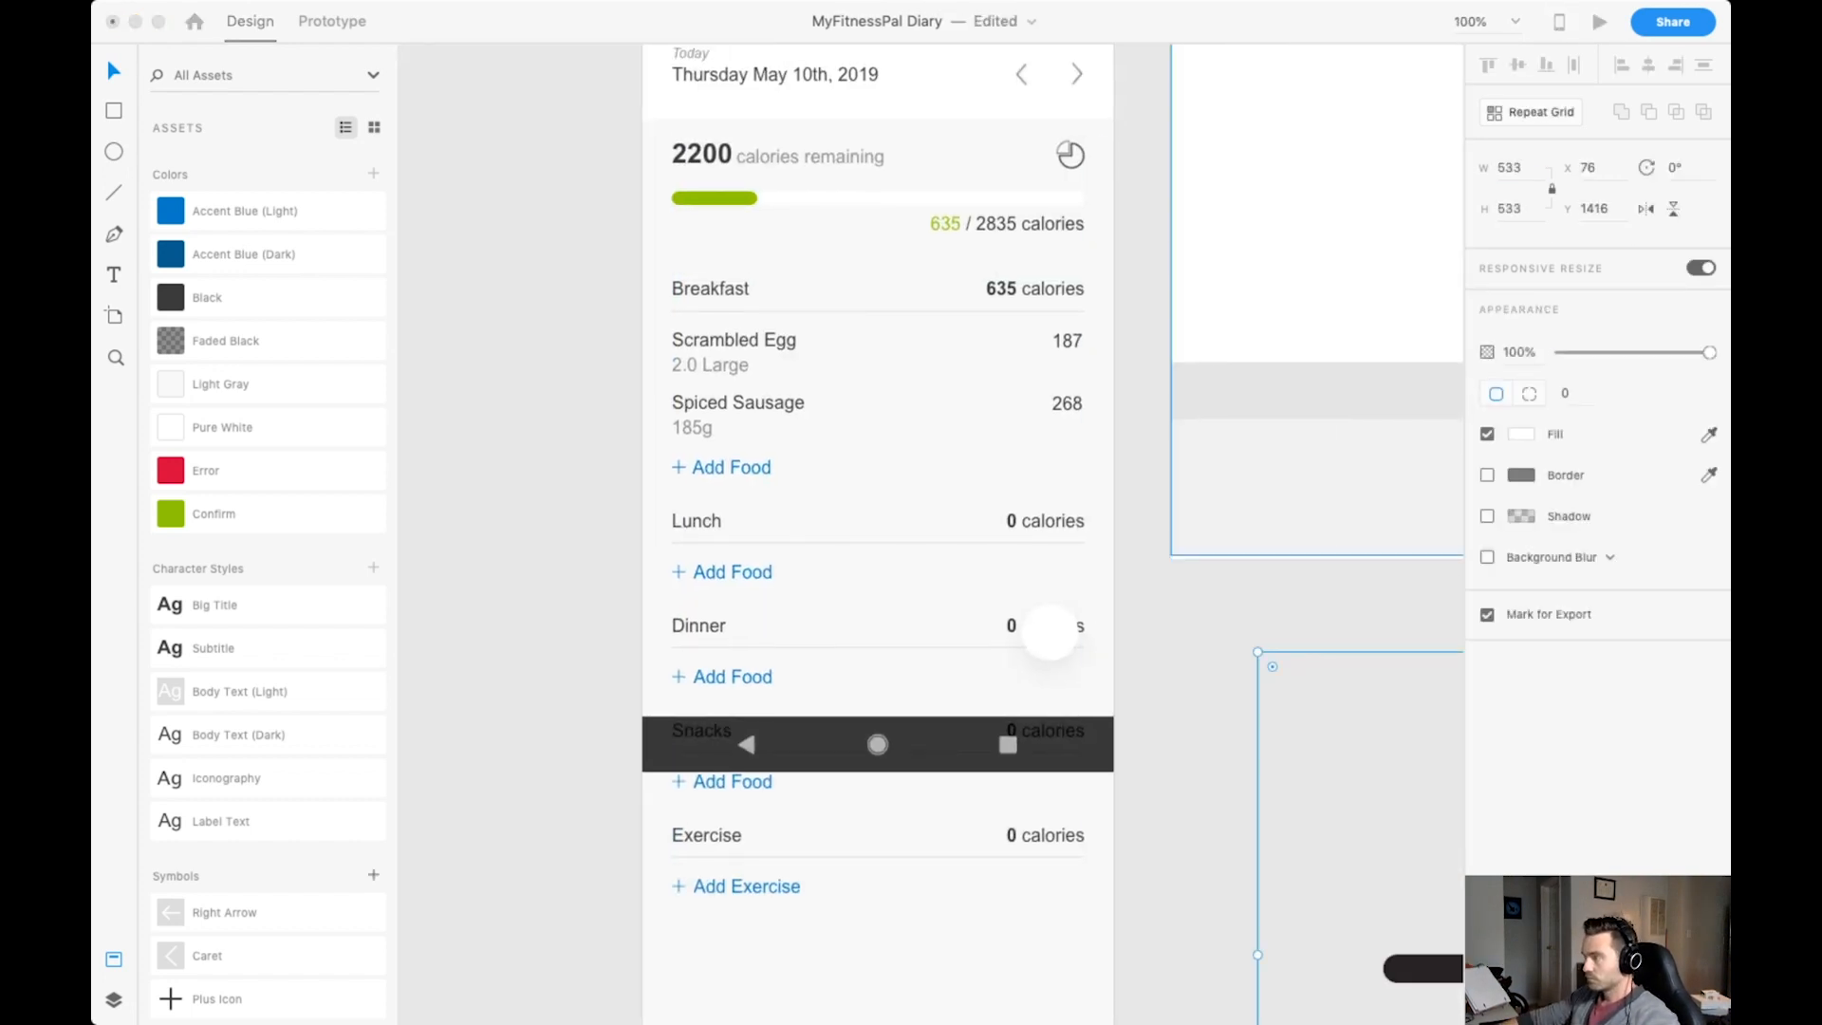
# Centre a 30 by 30 plus icon on the circle, group both as "Hover Button", and rename the icon layer "Icon".
pyautogui.click(1050, 630)
pyautogui.press('super+y')
pyautogui.press('super+g')
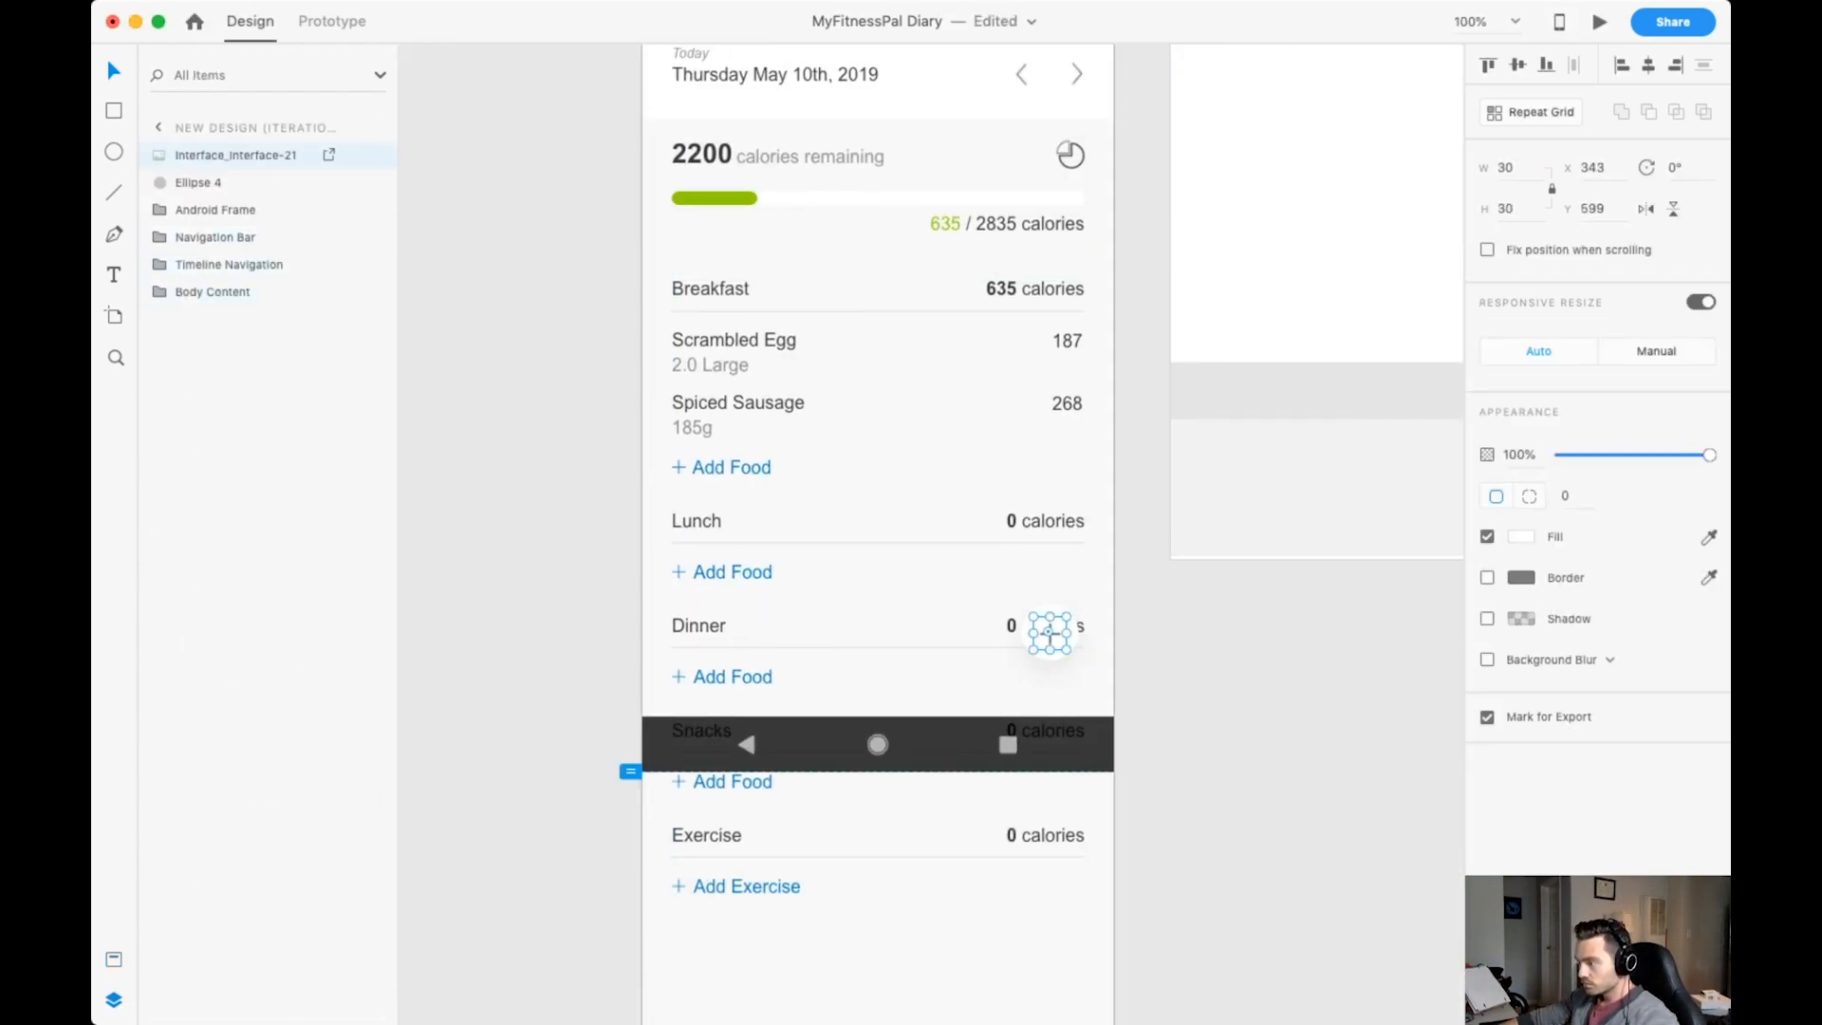
pyautogui.press('super+equal')
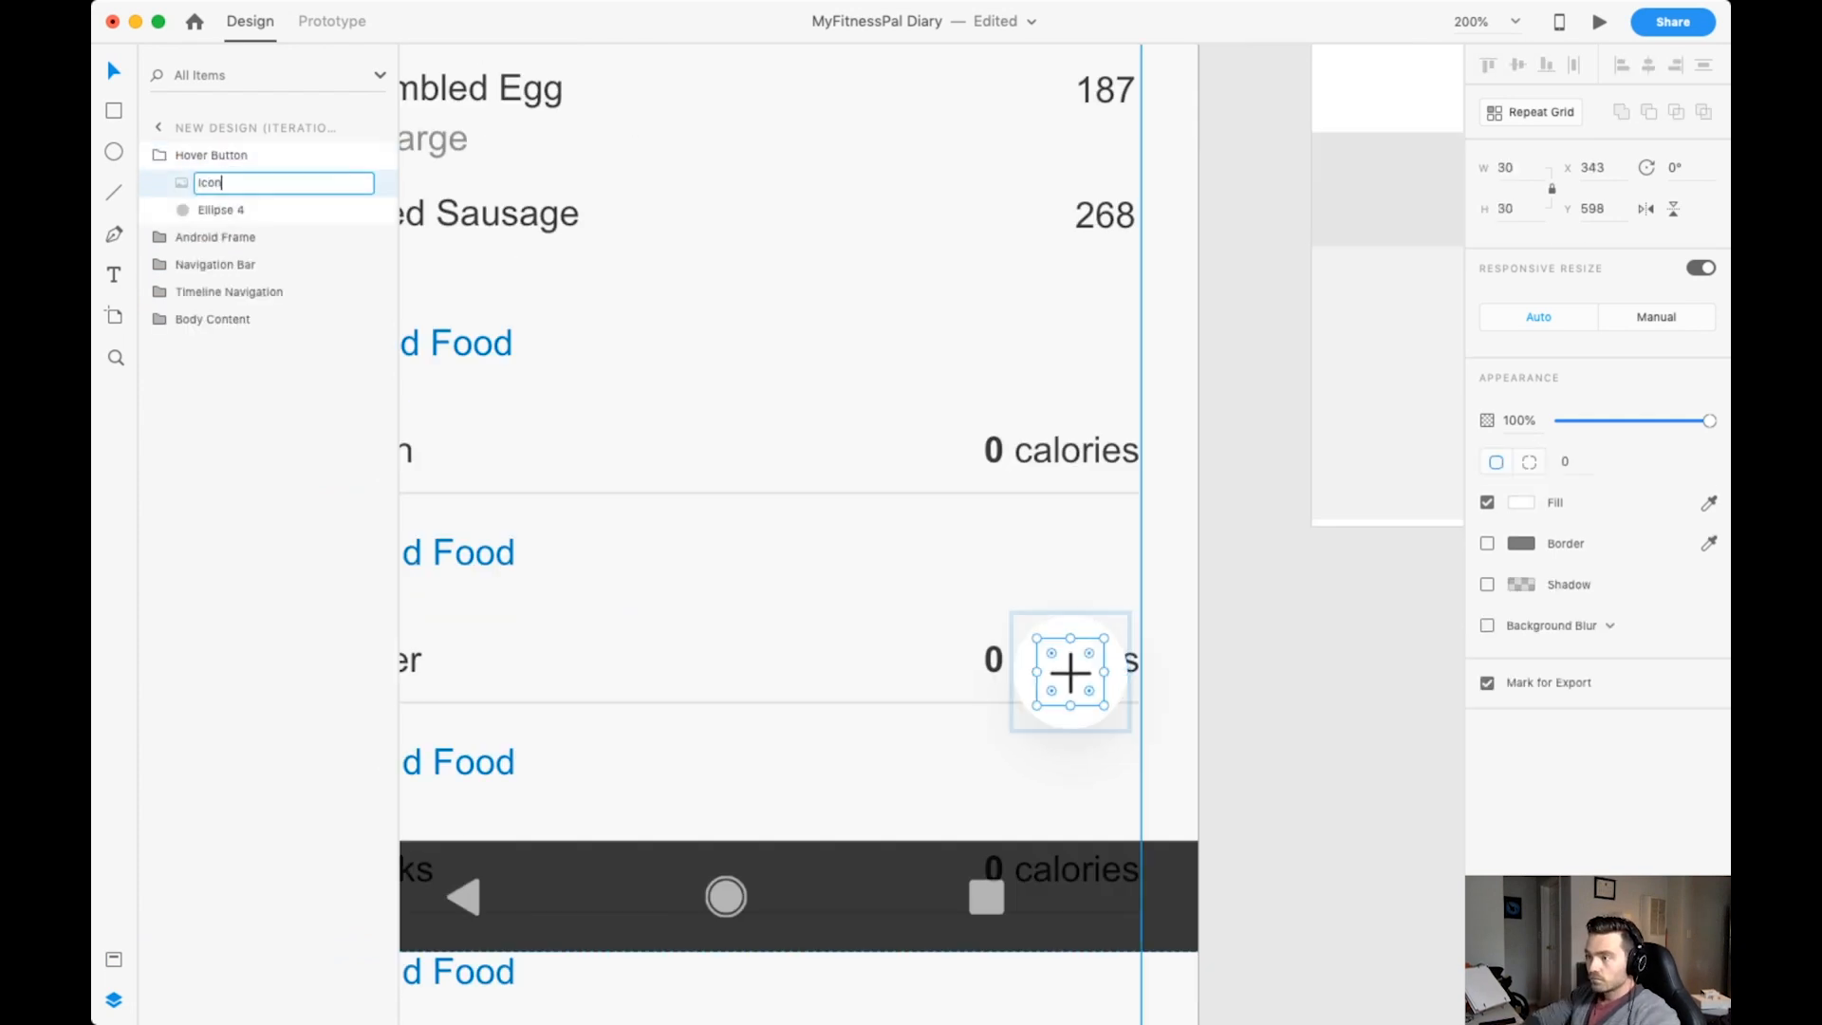
pyautogui.press('Escape')
# Rename the Hover Button's circle "Background" and set its size to 60 by 60.
pyautogui.press('super+equal')
pyautogui.doubleClick(902, 678)
pyautogui.click(1507, 168)
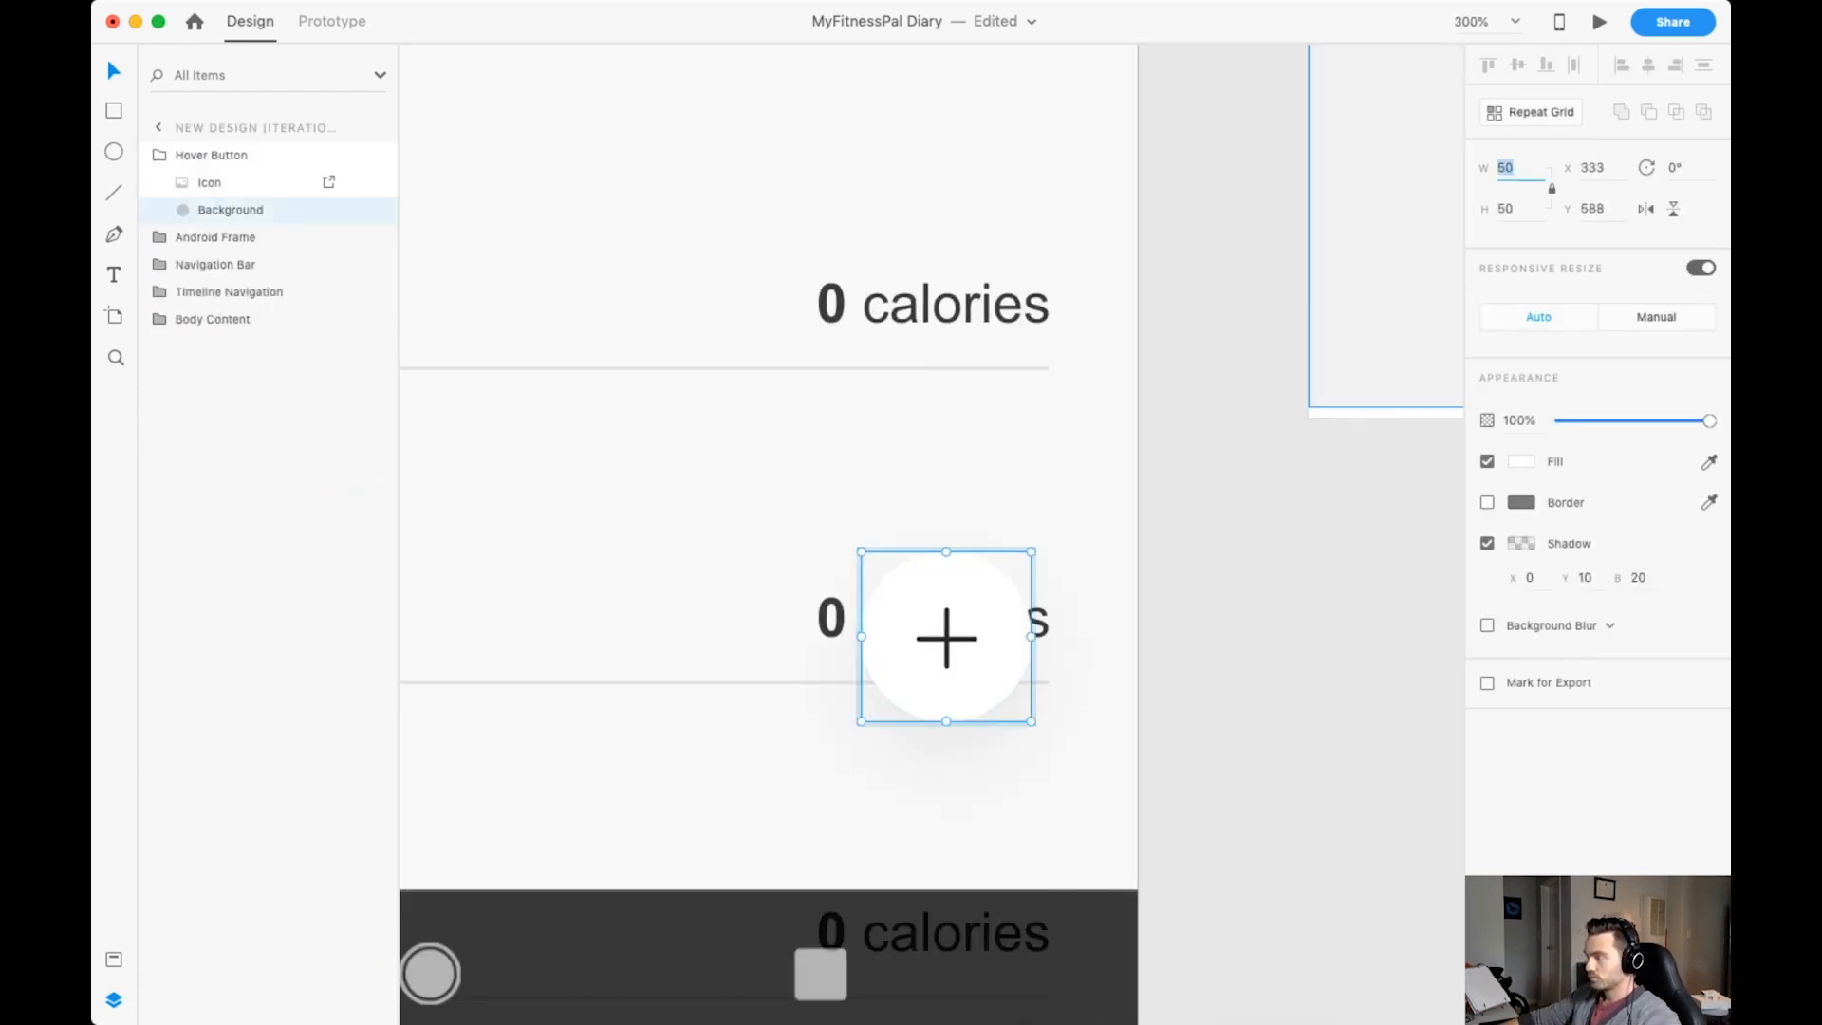
pyautogui.write('60')
pyautogui.press('Return')
# Using the layout grid, position the Hover Button at the right margin above the Android navigation bar and enlarge its plus icon to 40.
pyautogui.press('super+shift+apostrophe')
pyautogui.moveTo(947, 638)
pyautogui.mouseDown()
pyautogui.moveTo(963, 655)
pyautogui.moveTo(946, 652)
pyautogui.mouseUp()
pyautogui.press('Escape')
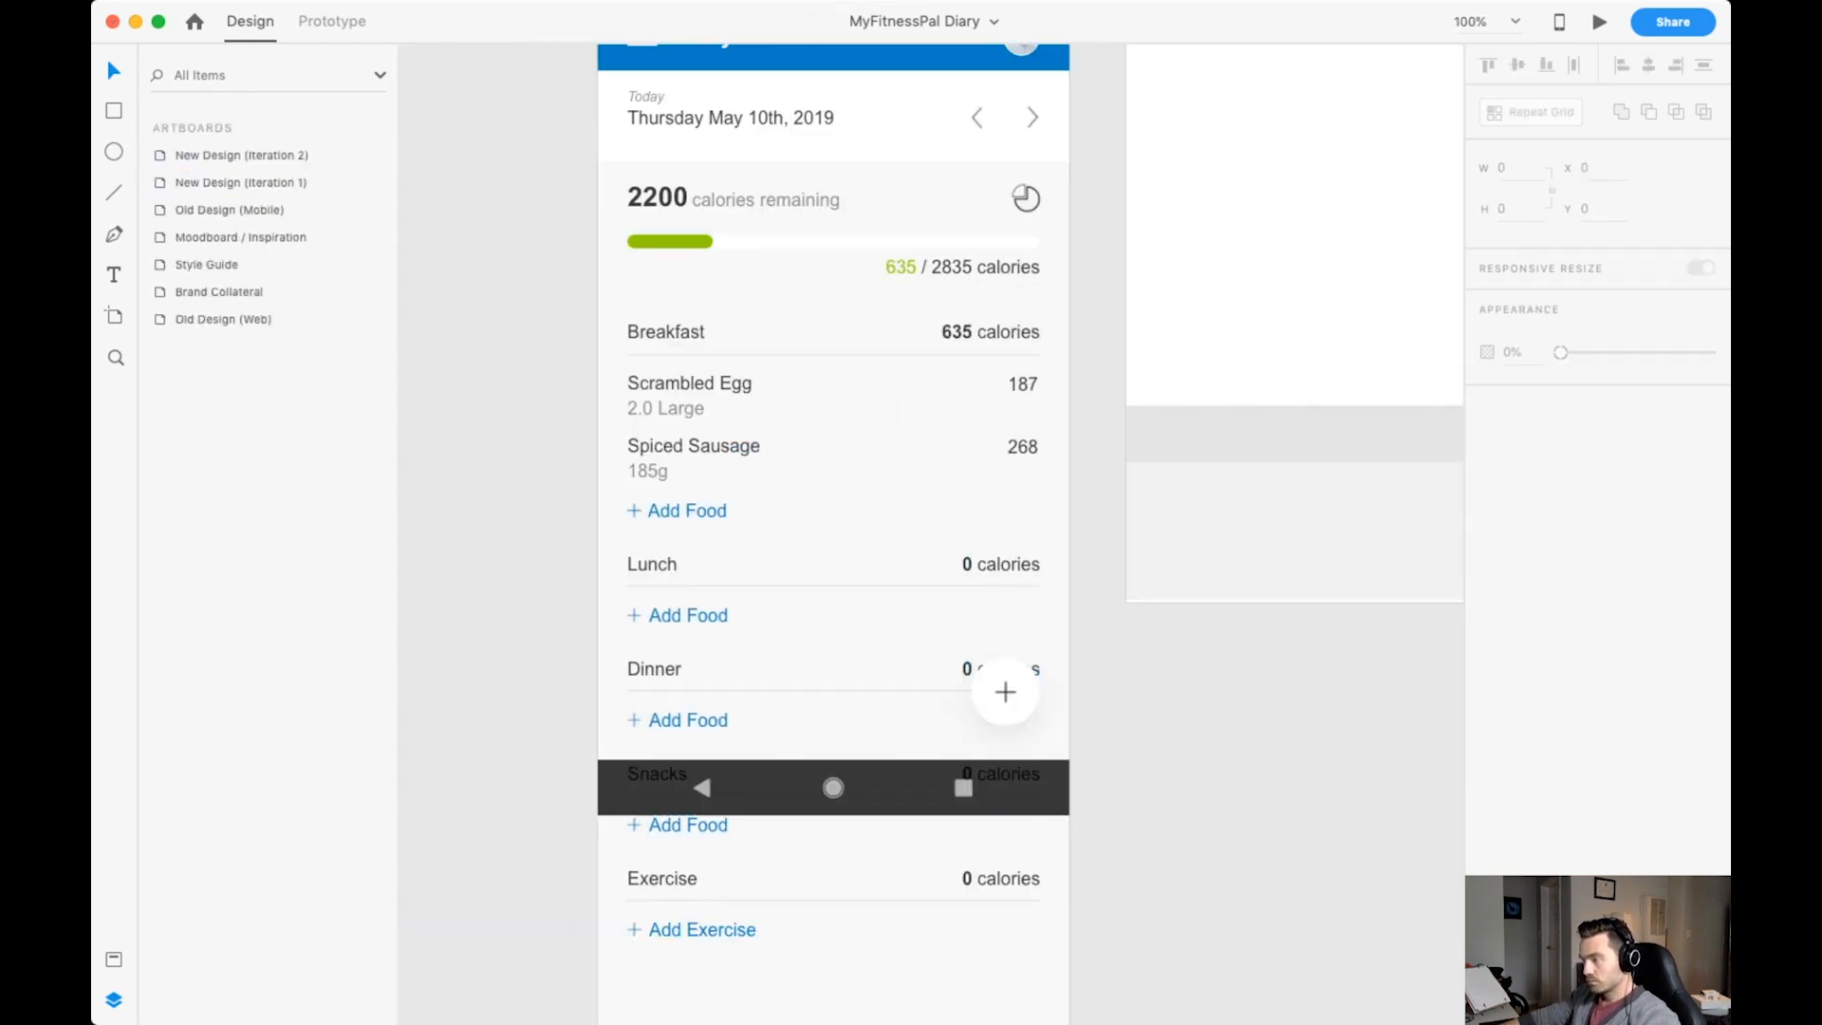
pyautogui.doubleClick(1004, 691)
pyautogui.scroll(-3, 1004, 691)
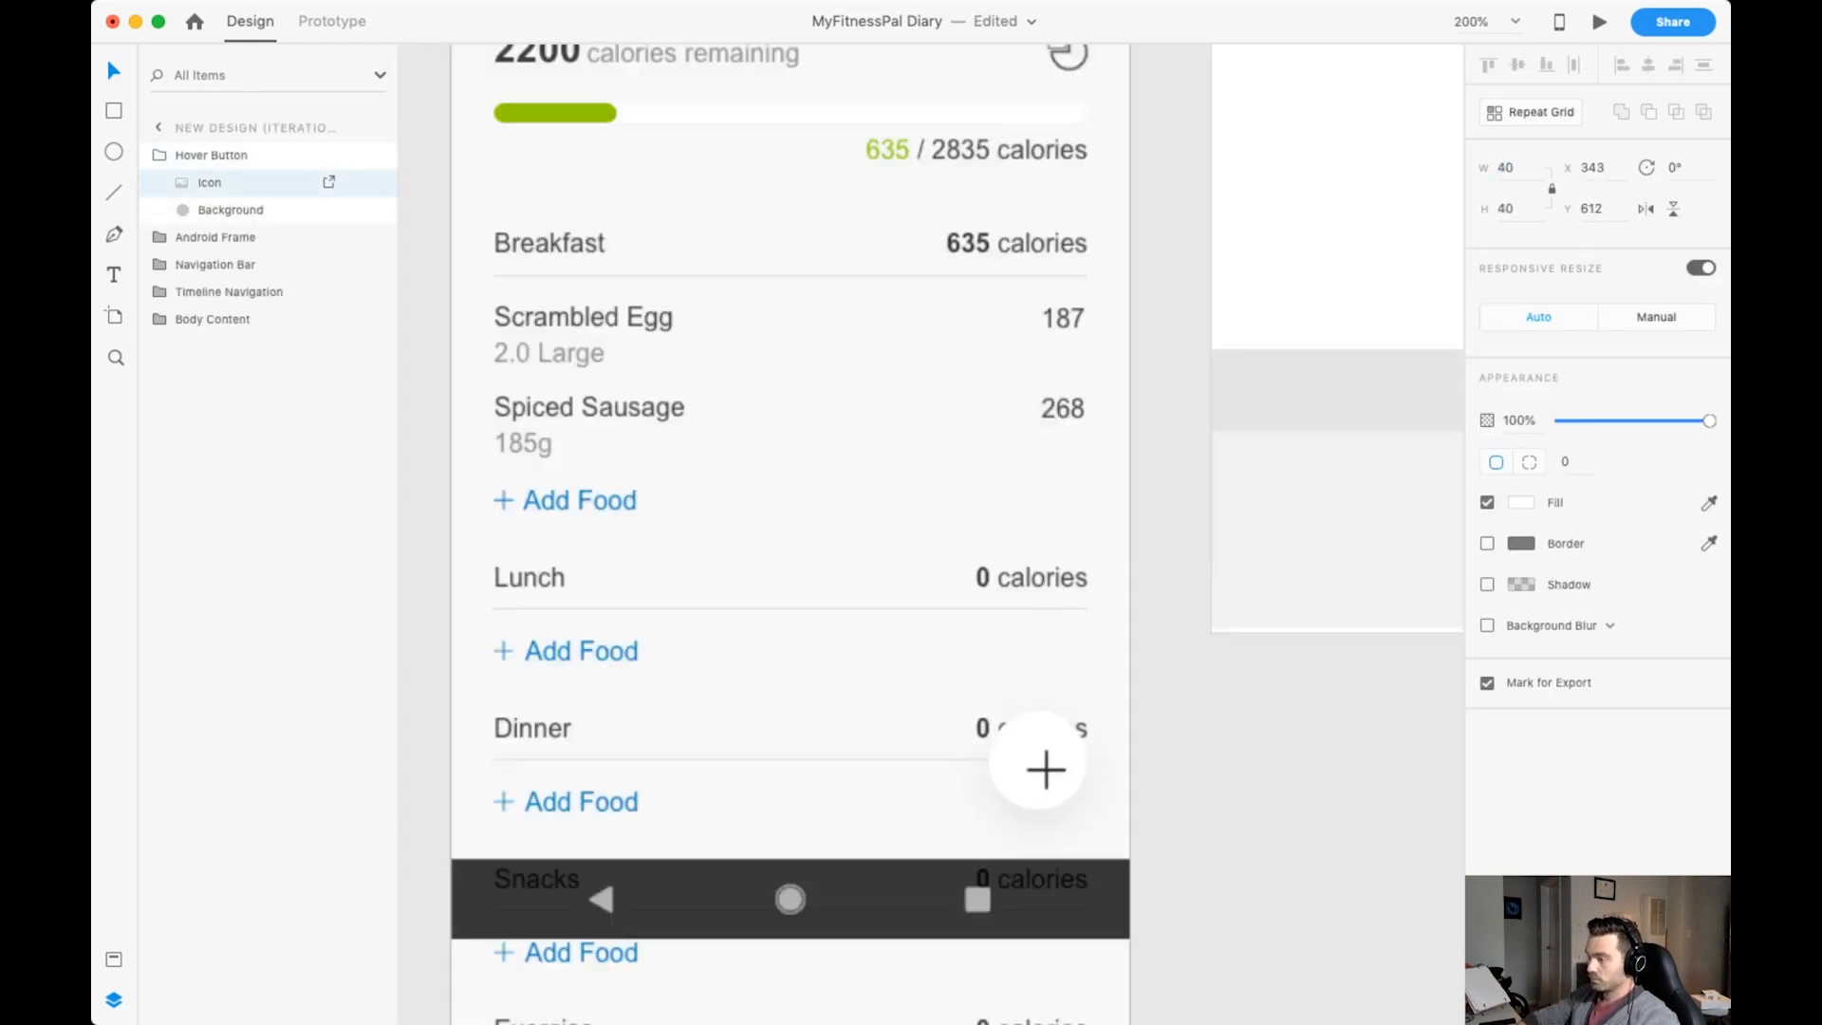
pyautogui.scroll(5, 1038, 765)
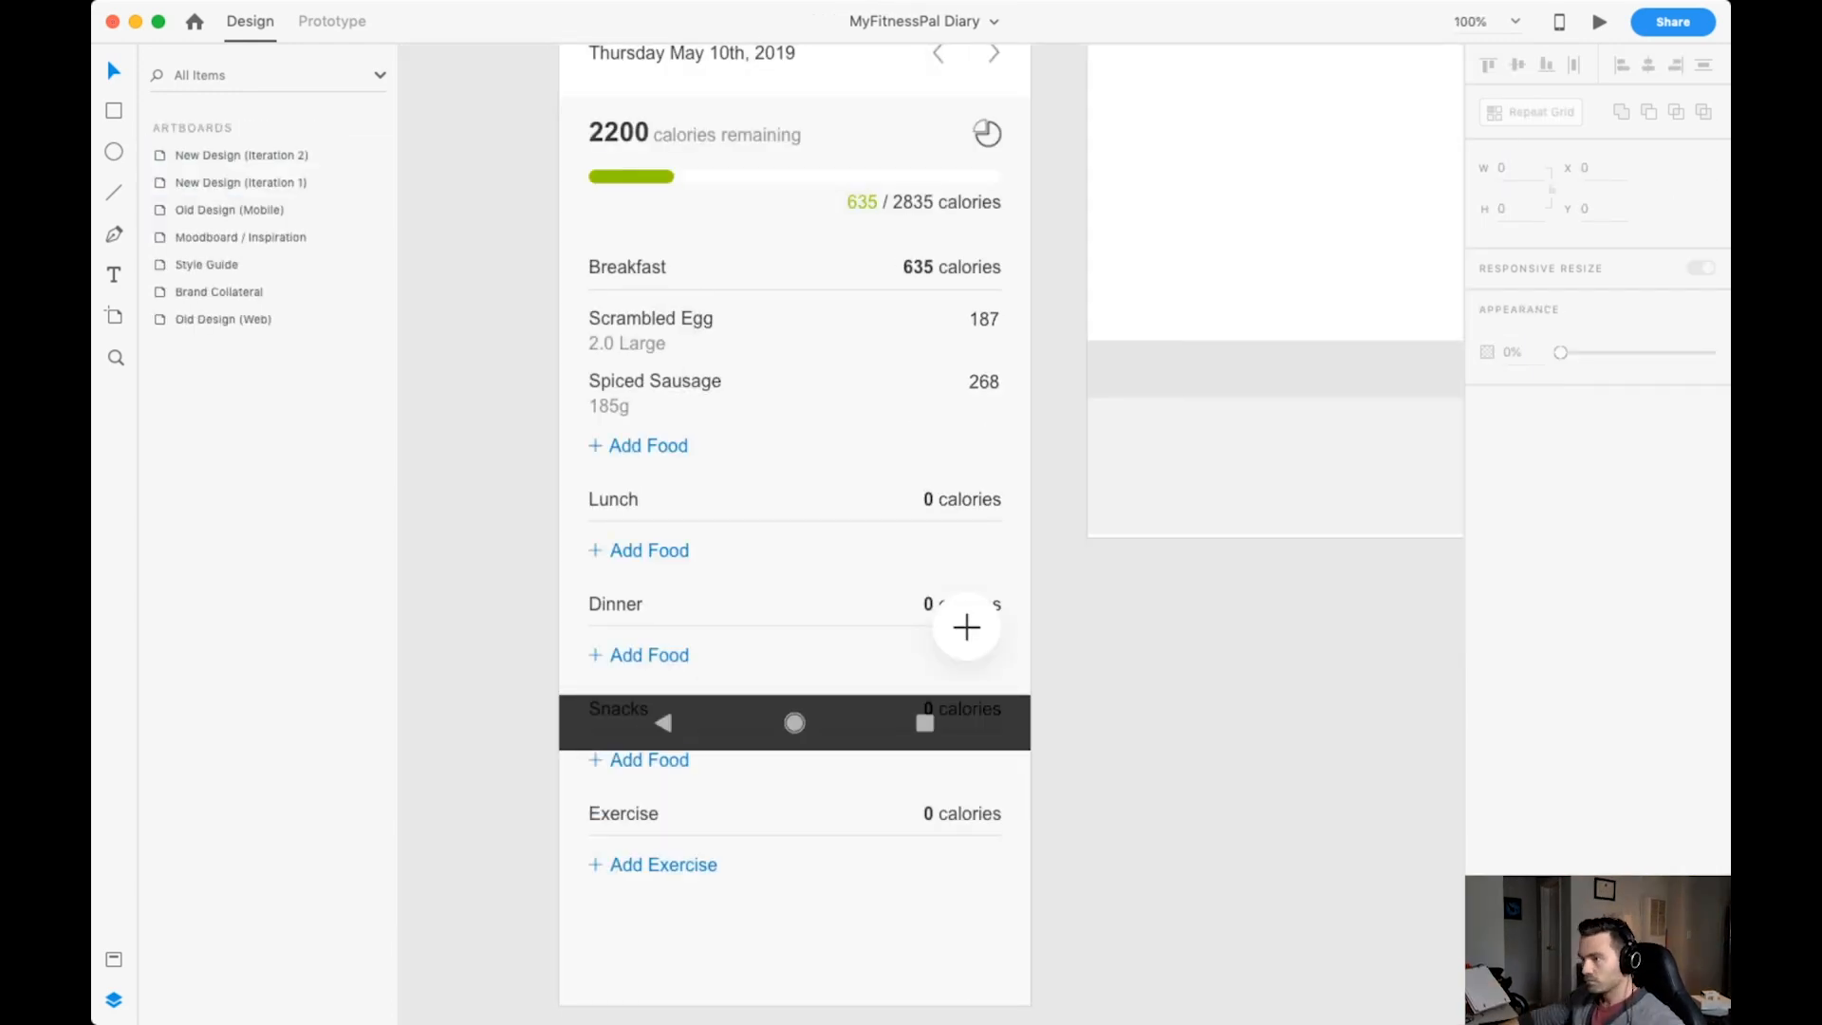
# Fix the Hover Button's position when scrolling and move the Android Frame and Navigation Bar layers above it.
pyautogui.click(966, 628)
pyautogui.click(1487, 250)
pyautogui.click(215, 210)
pyautogui.keyDown('shift'); pyautogui.click(216, 182); pyautogui.keyUp('shift')
pyautogui.moveTo(216, 182); pyautogui.dragTo(215, 143)
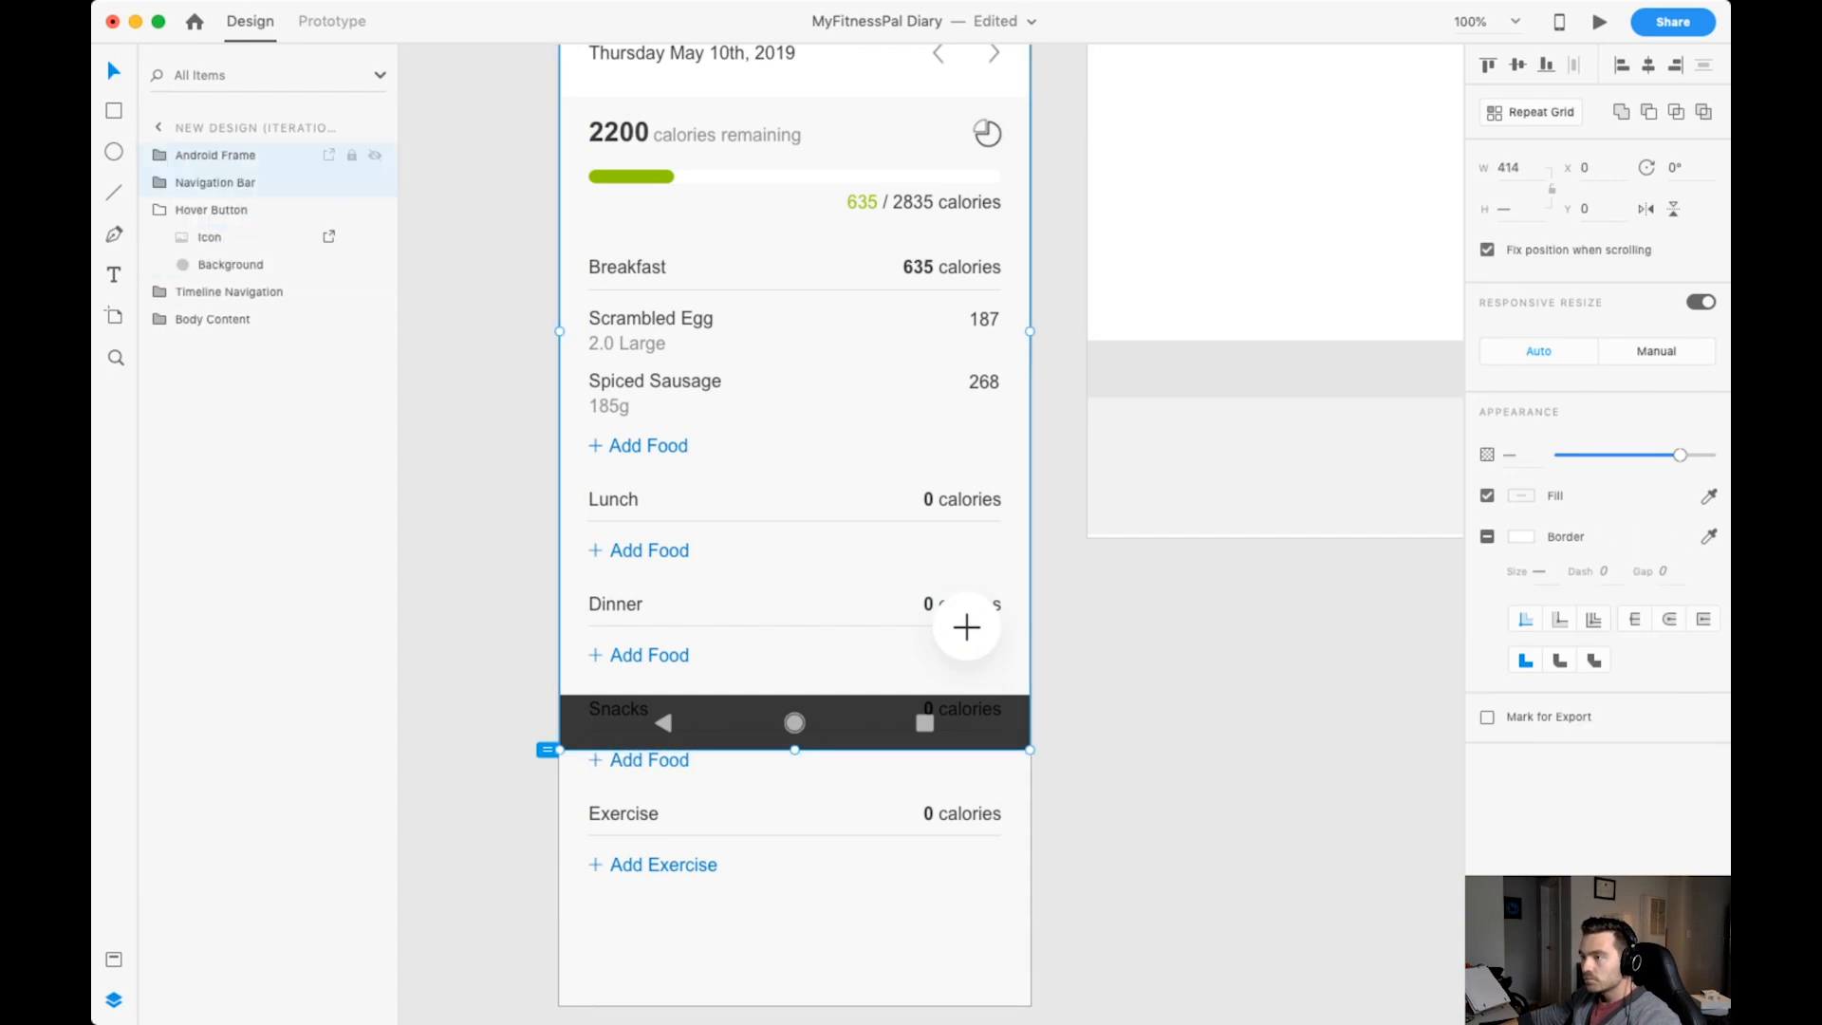
pyautogui.click(212, 210)
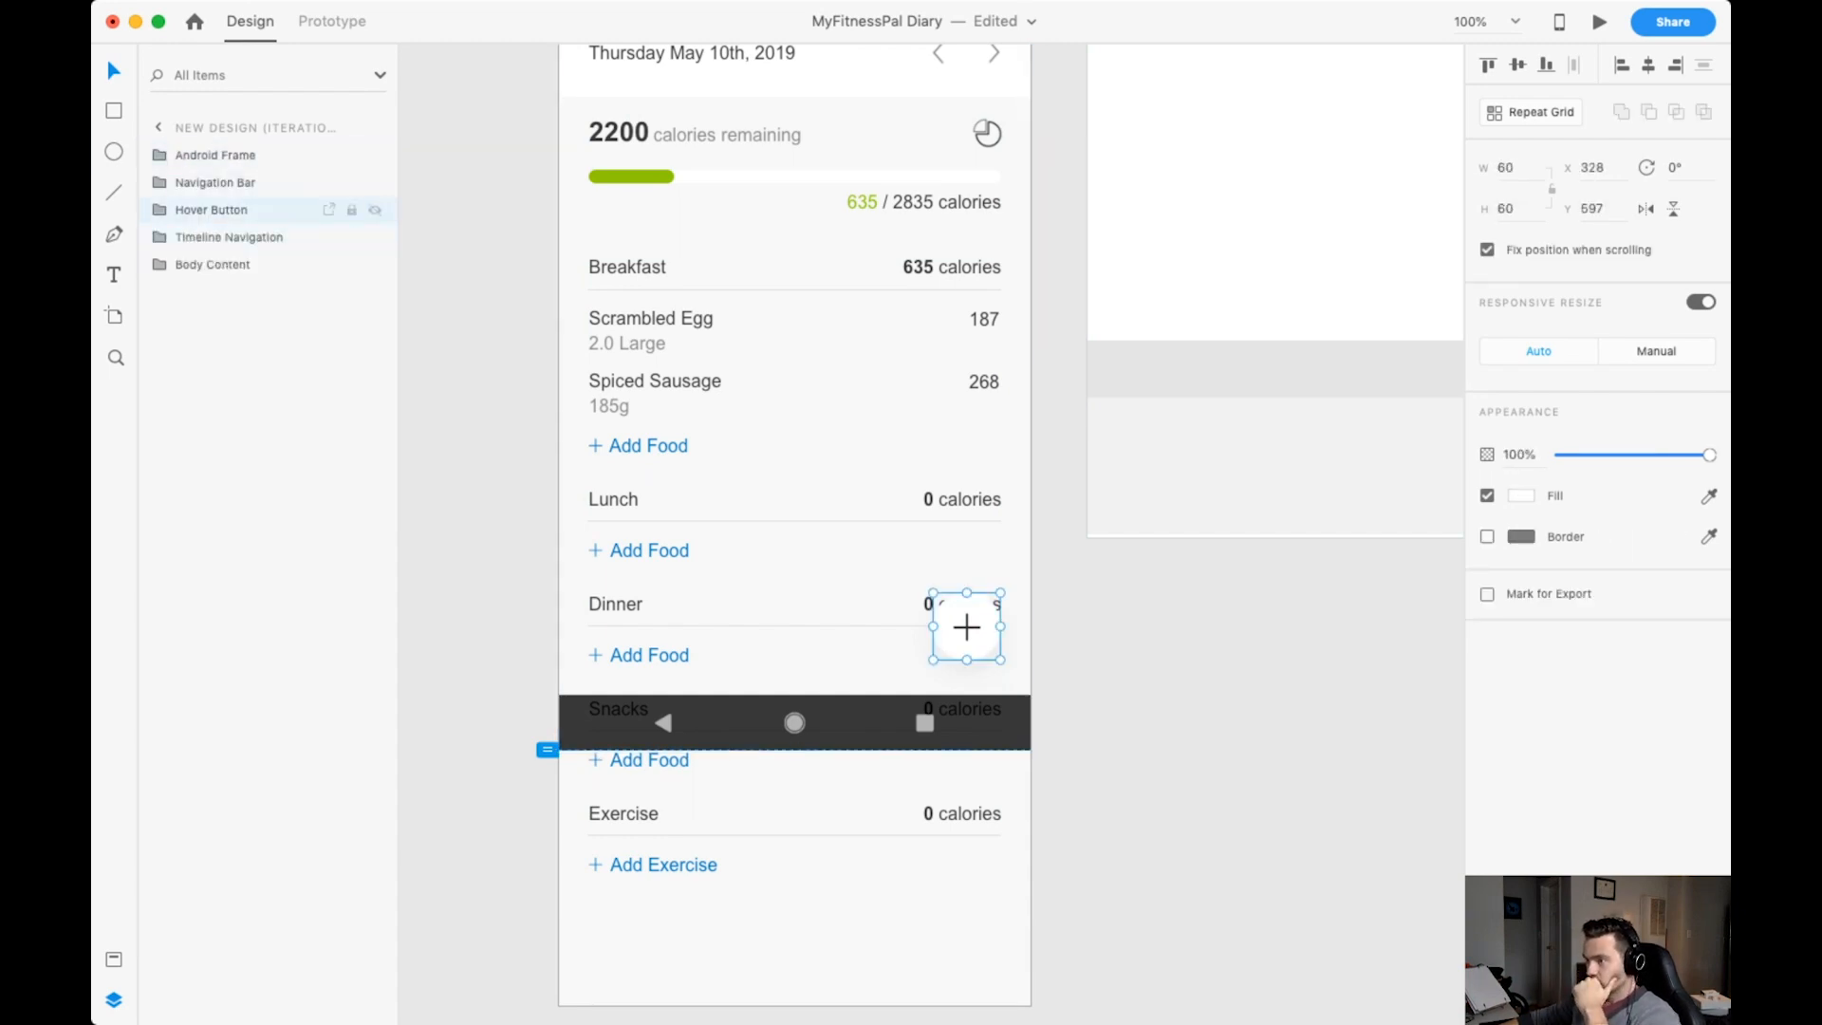
# Fill the Hover Button's circle with Accent Blue (Light) and its plus icon with Pure White.
pyautogui.click(159, 210)
pyautogui.click(229, 265)
pyautogui.click(114, 959)
pyautogui.click(170, 211)
pyautogui.click(966, 628)
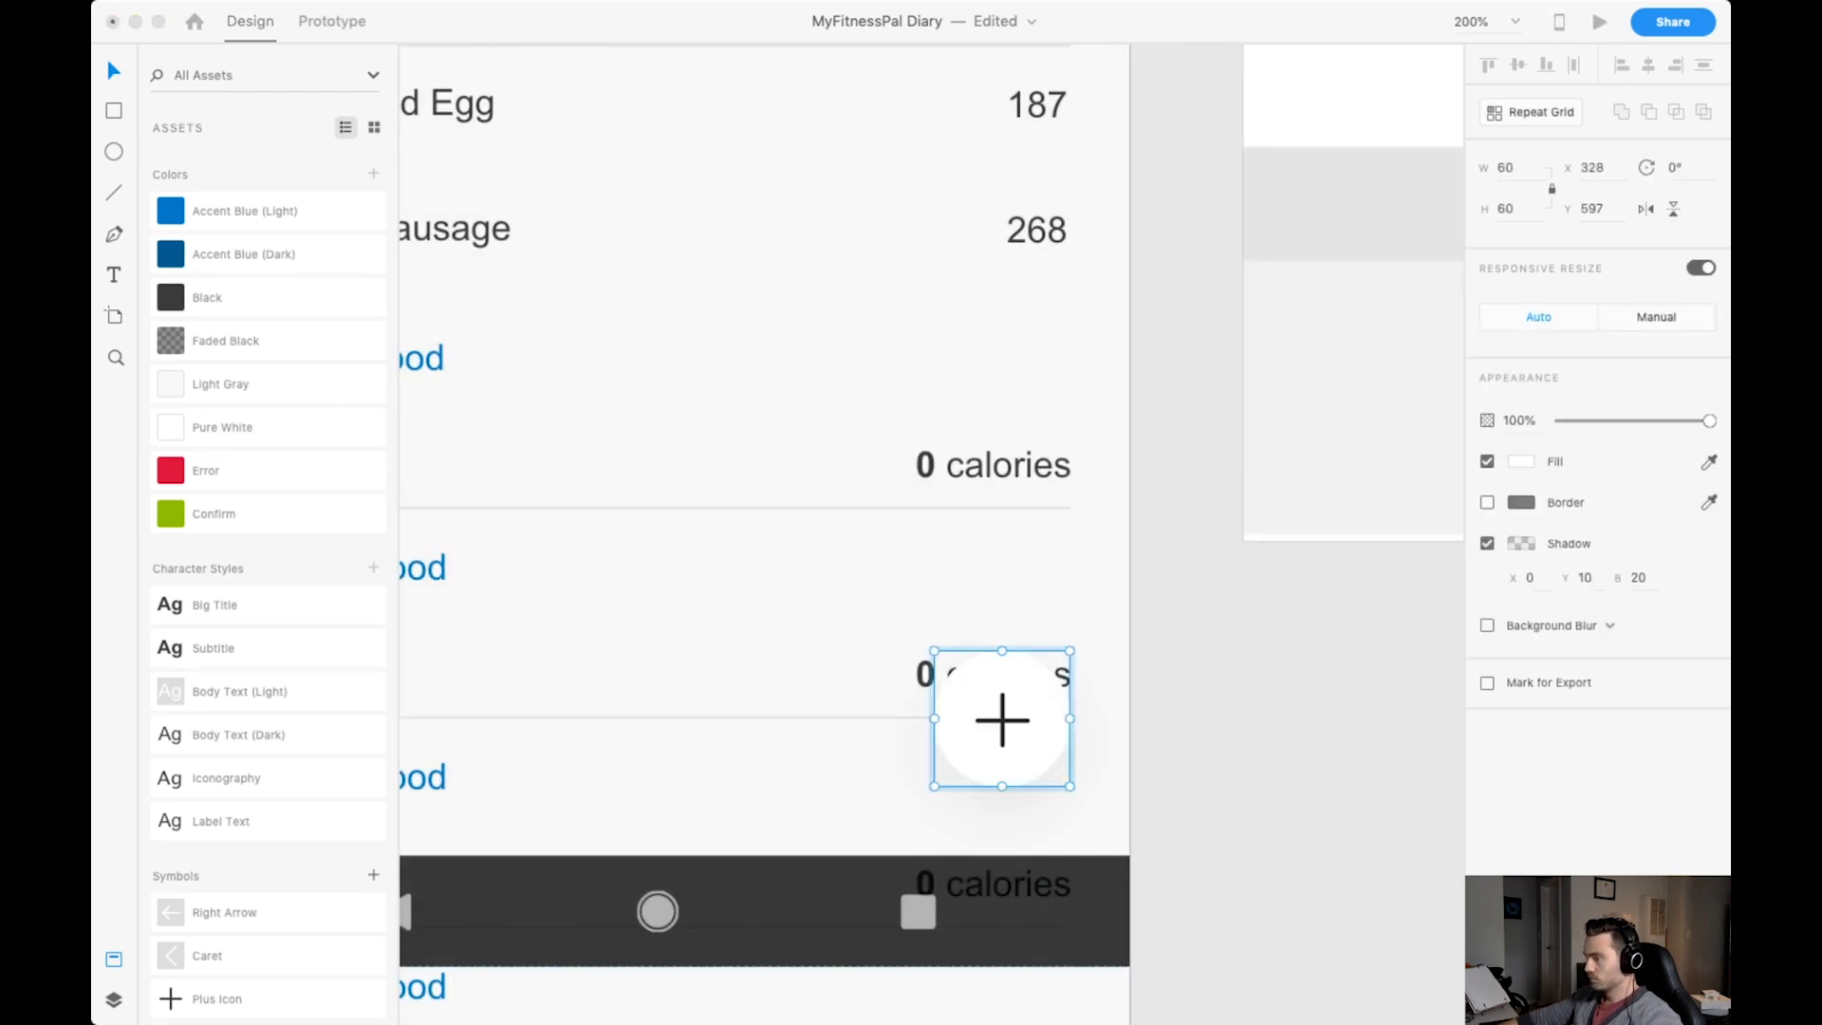
# Replace the Hover Button's plus with a pasted icon of size 25, centred and filled Pure White on an Accent Blue (Light) circle.
pyautogui.press('super+v')
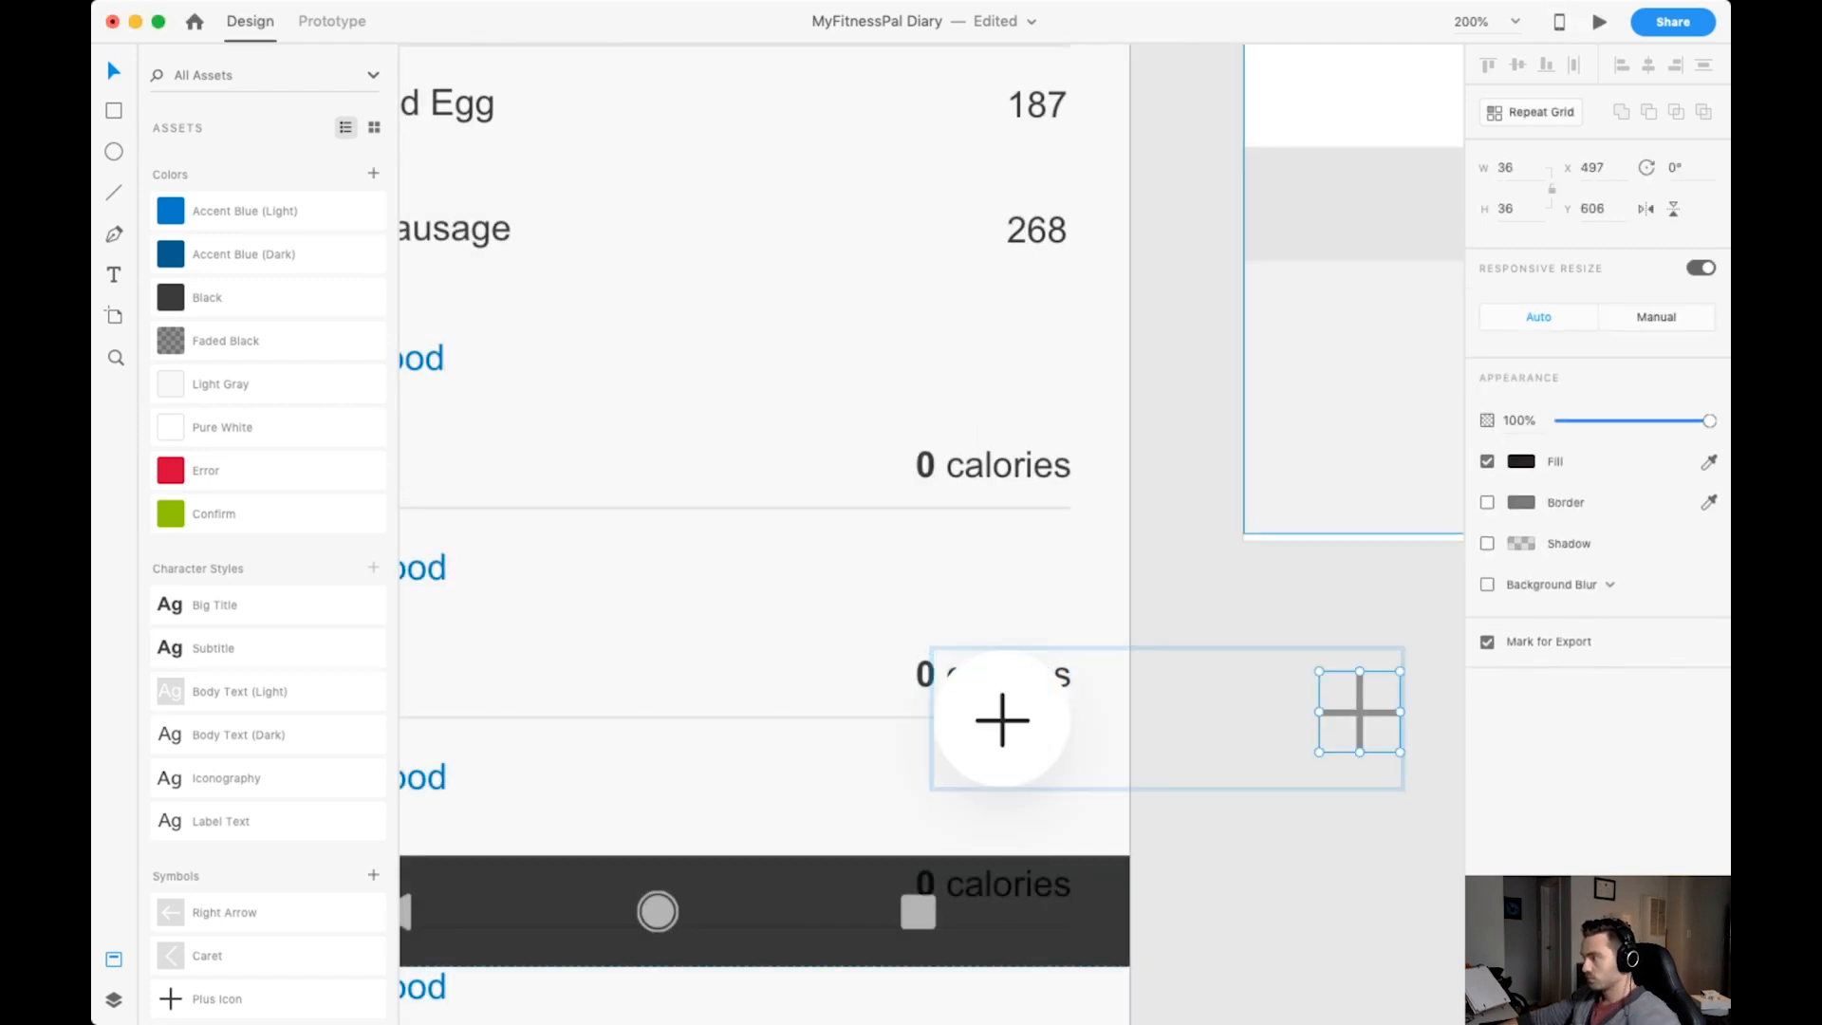
pyautogui.moveTo(1360, 712); pyautogui.dragTo(1003, 720)
pyautogui.click(1507, 168)
pyautogui.write('25')
pyautogui.press('Return')
pyautogui.click(1010, 713)
pyautogui.click(222, 427)
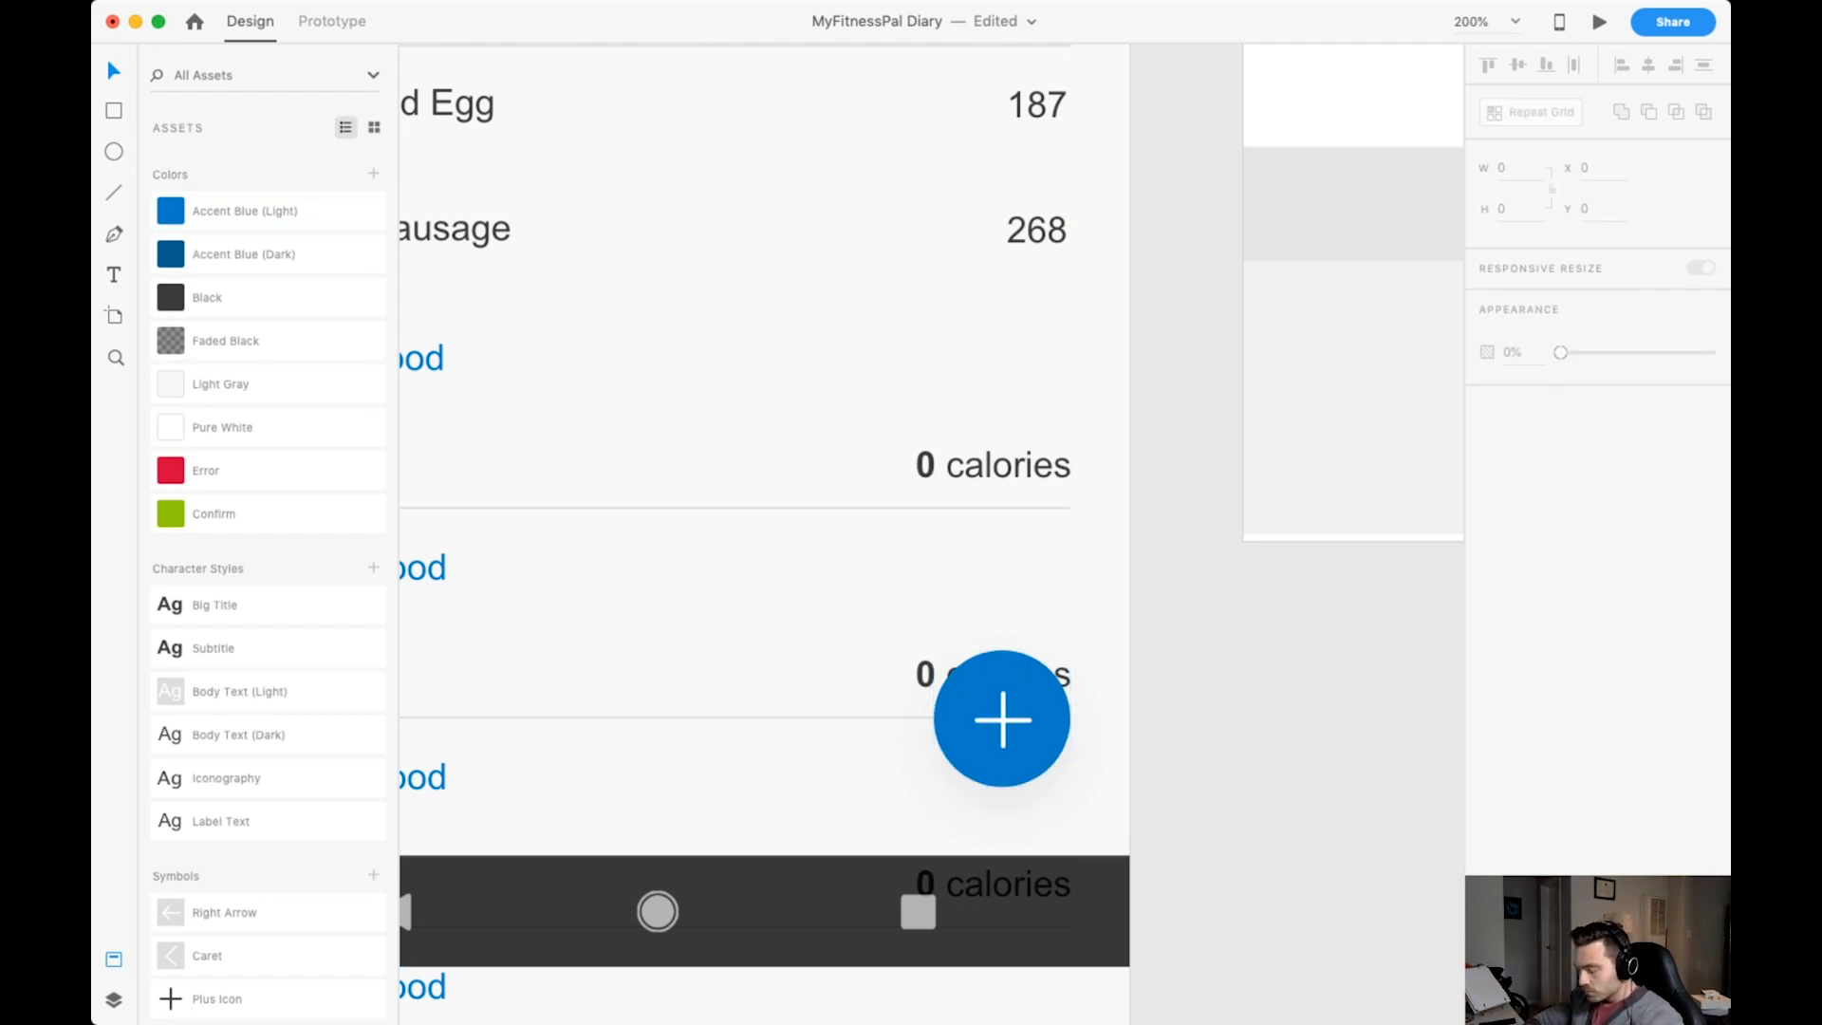
pyautogui.press('super+1')
pyautogui.scroll(3, 931, 534)
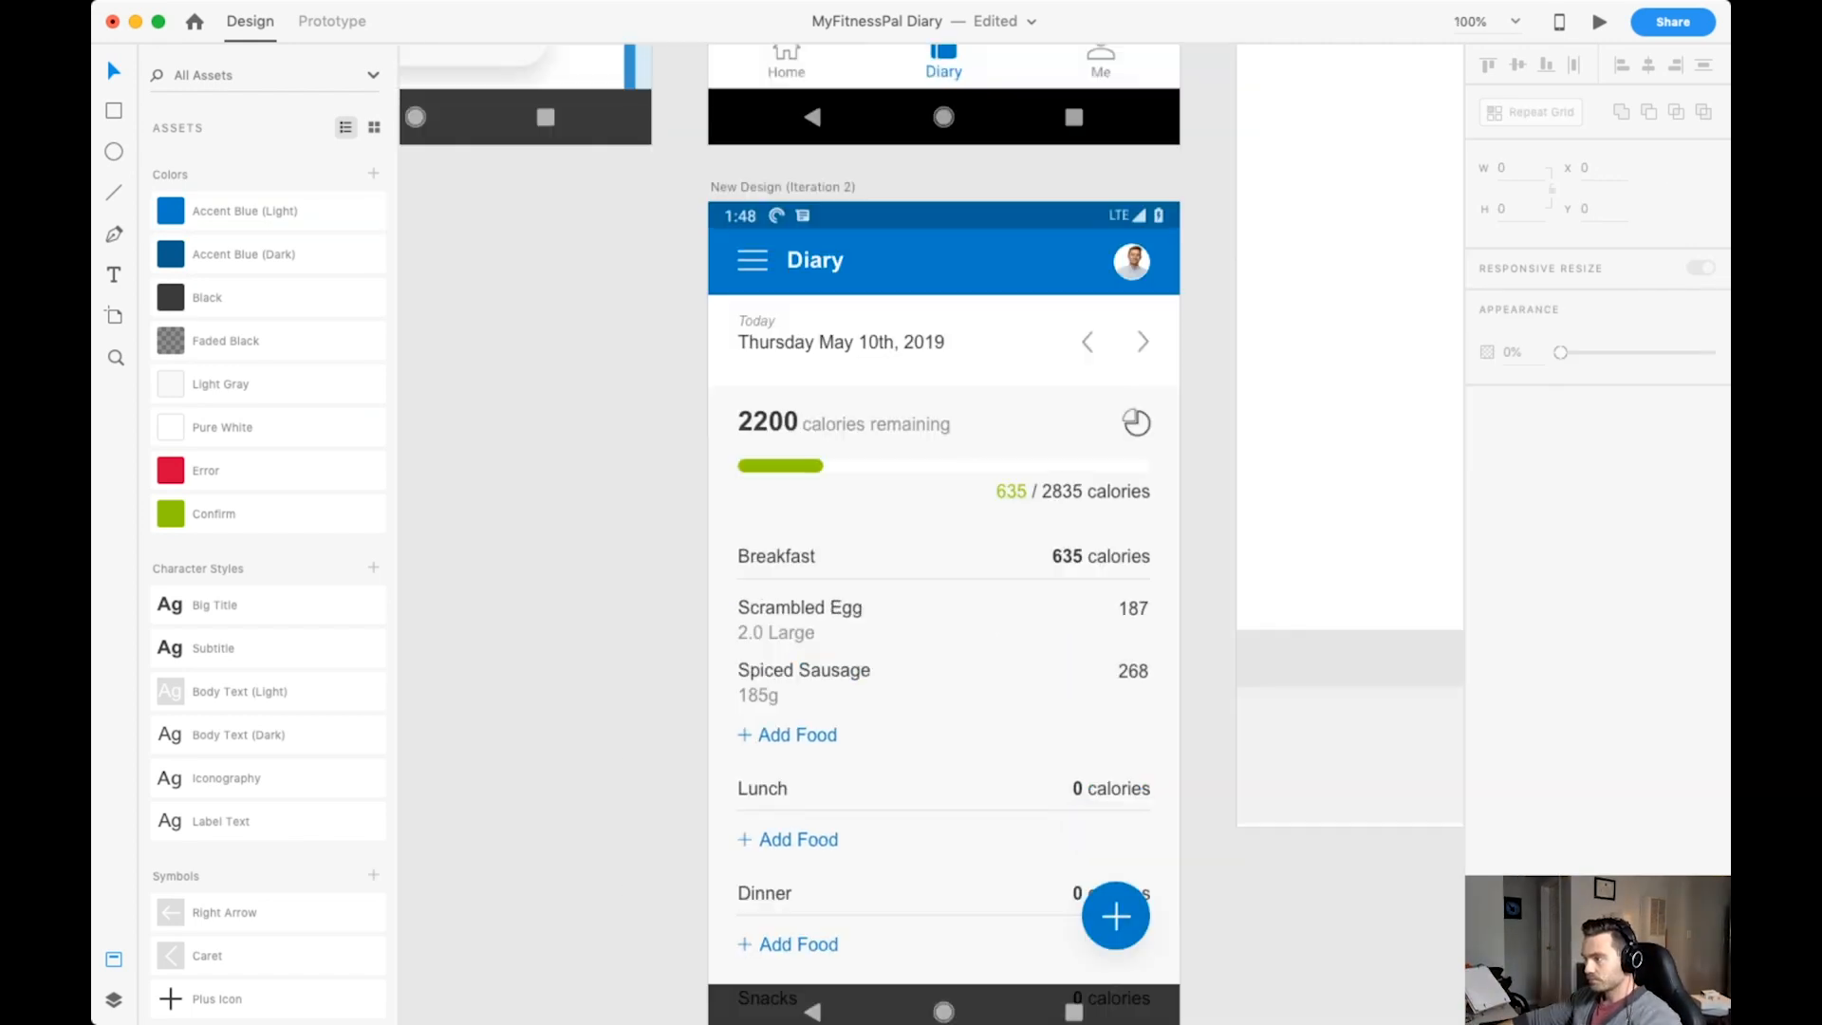
# Move the New Design (Iteration 2) artboard below the desktop page, aligned to its edge, and duplicate the artboard alongside.
pyautogui.scroll(-3, 931, 533)
pyautogui.scroll(3, 1021, 609)
pyautogui.click(1069, 516)
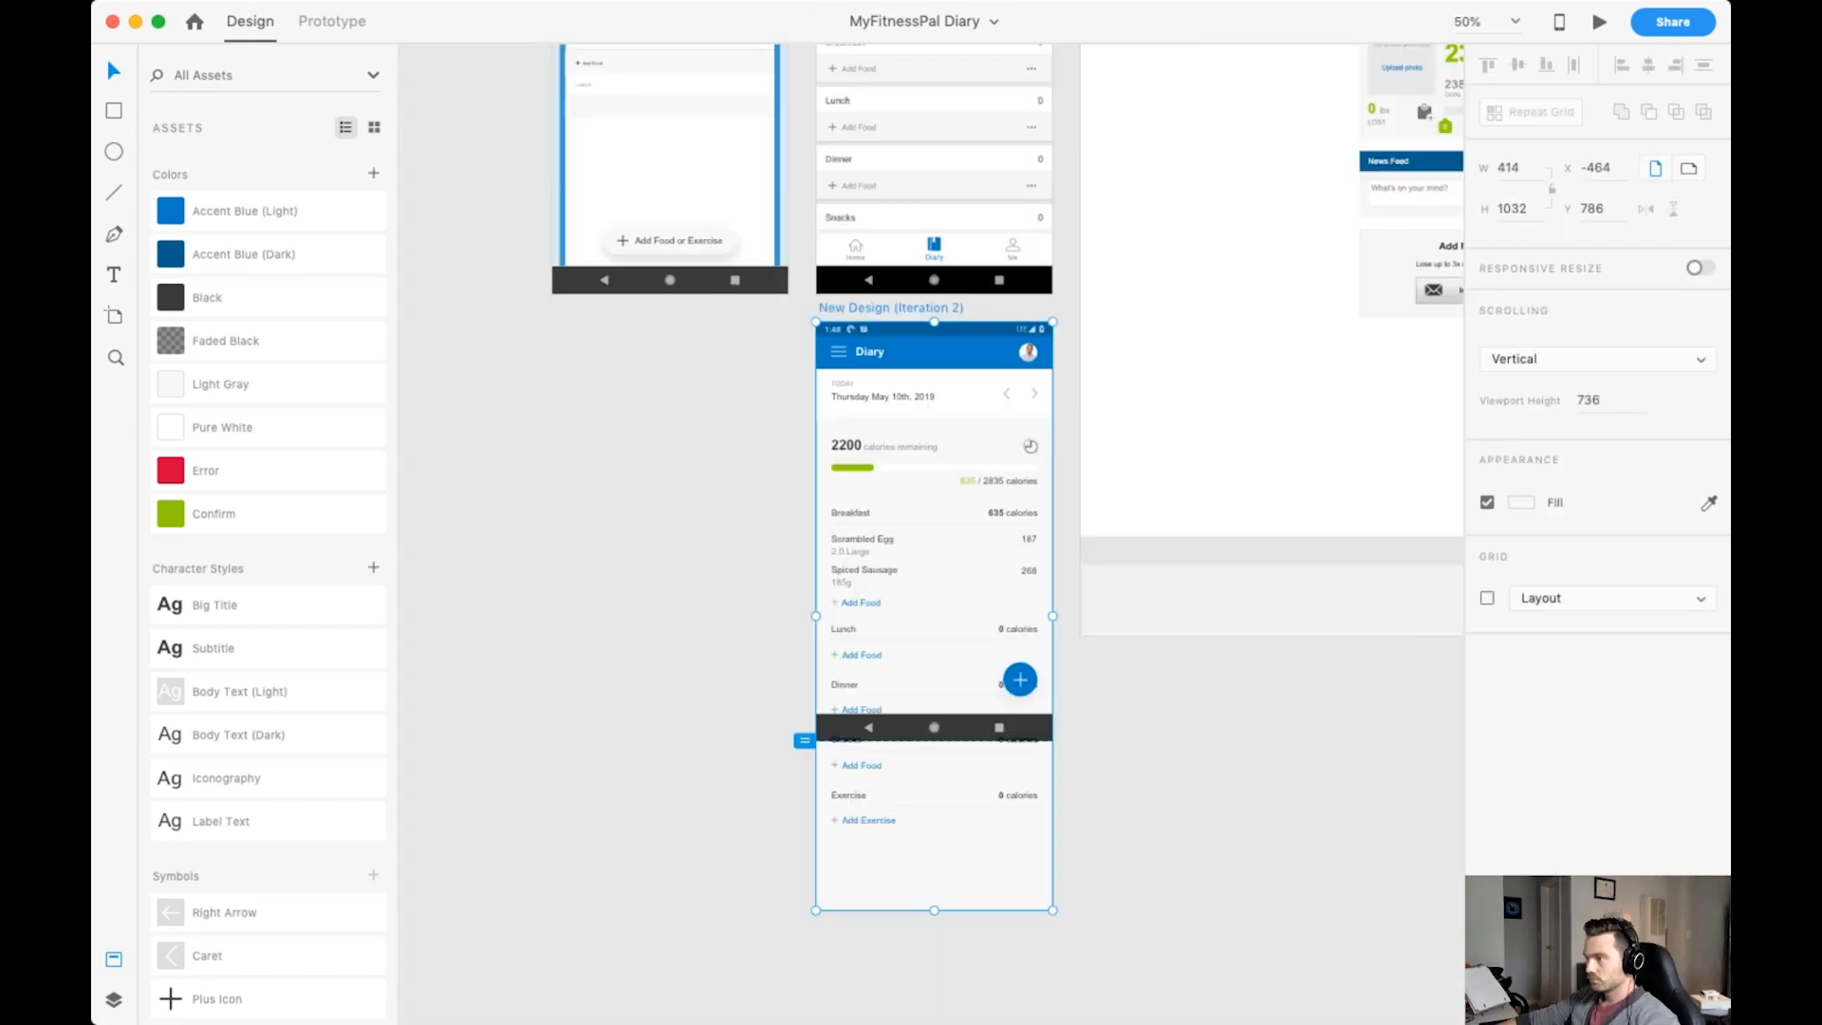
pyautogui.scroll(5, 911, 531)
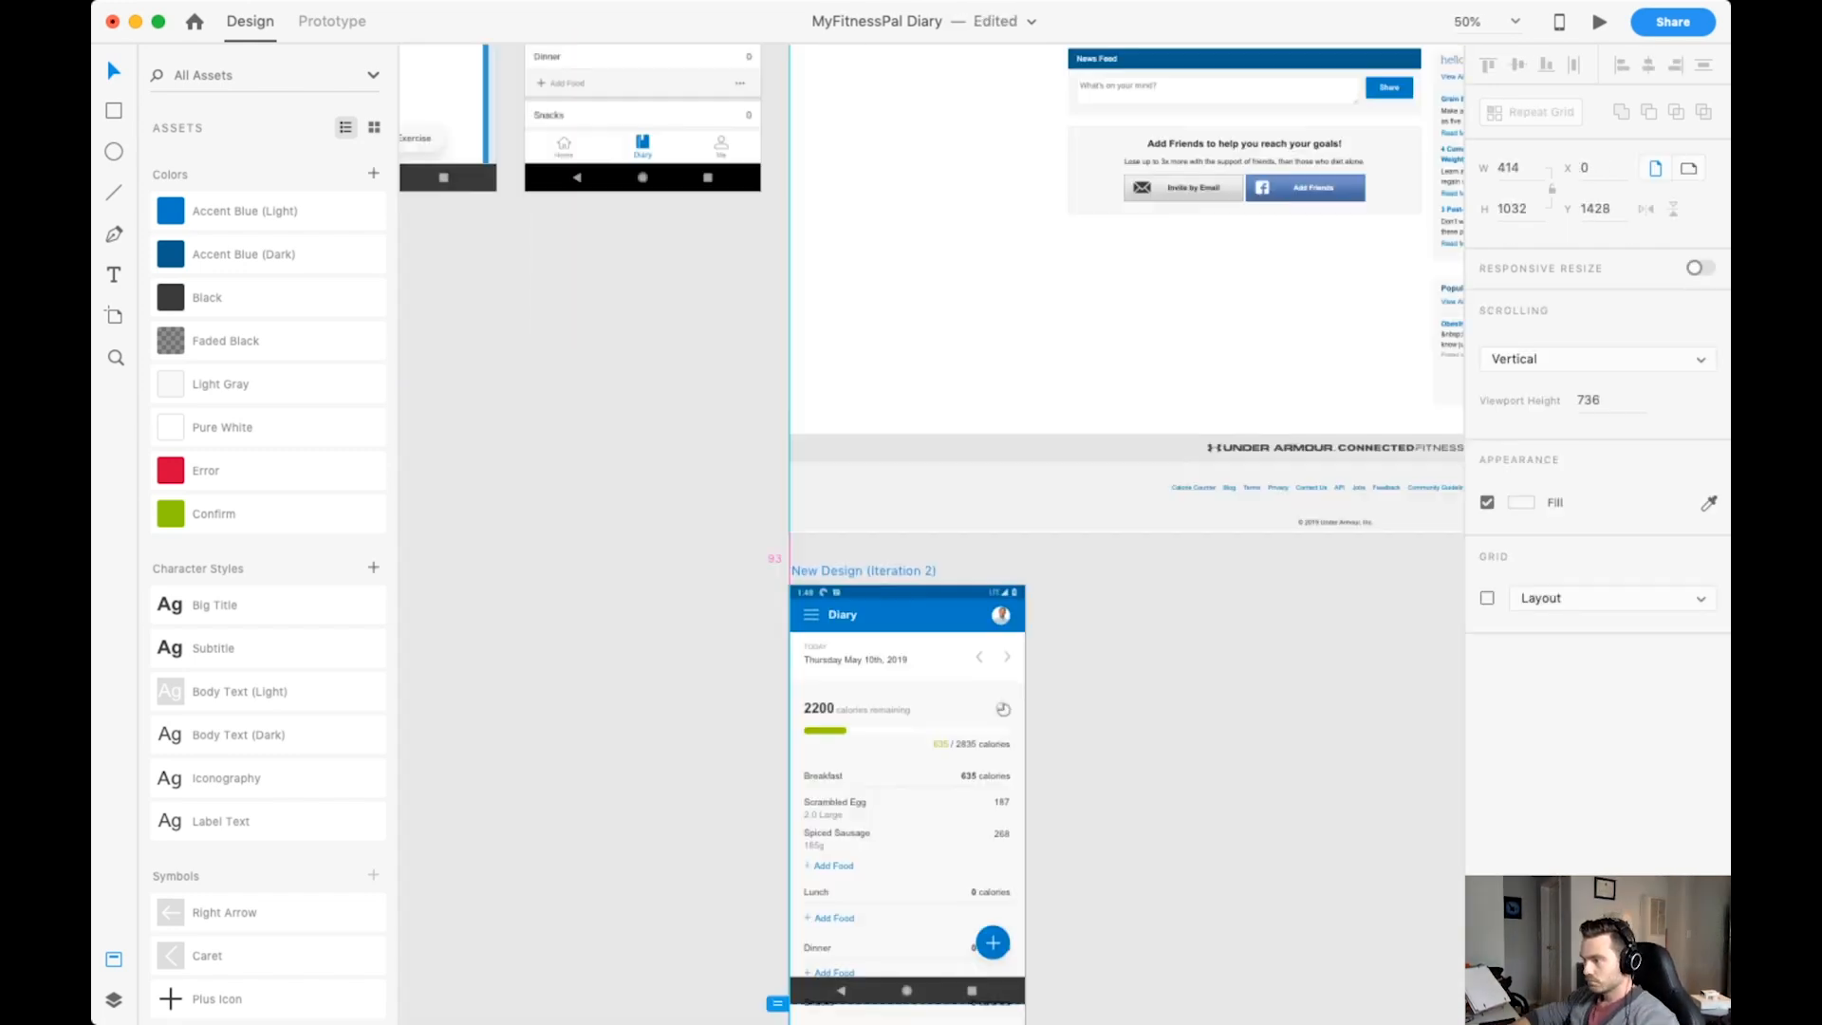
pyautogui.hscroll(-5, 911, 532)
pyautogui.scroll(3, 911, 532)
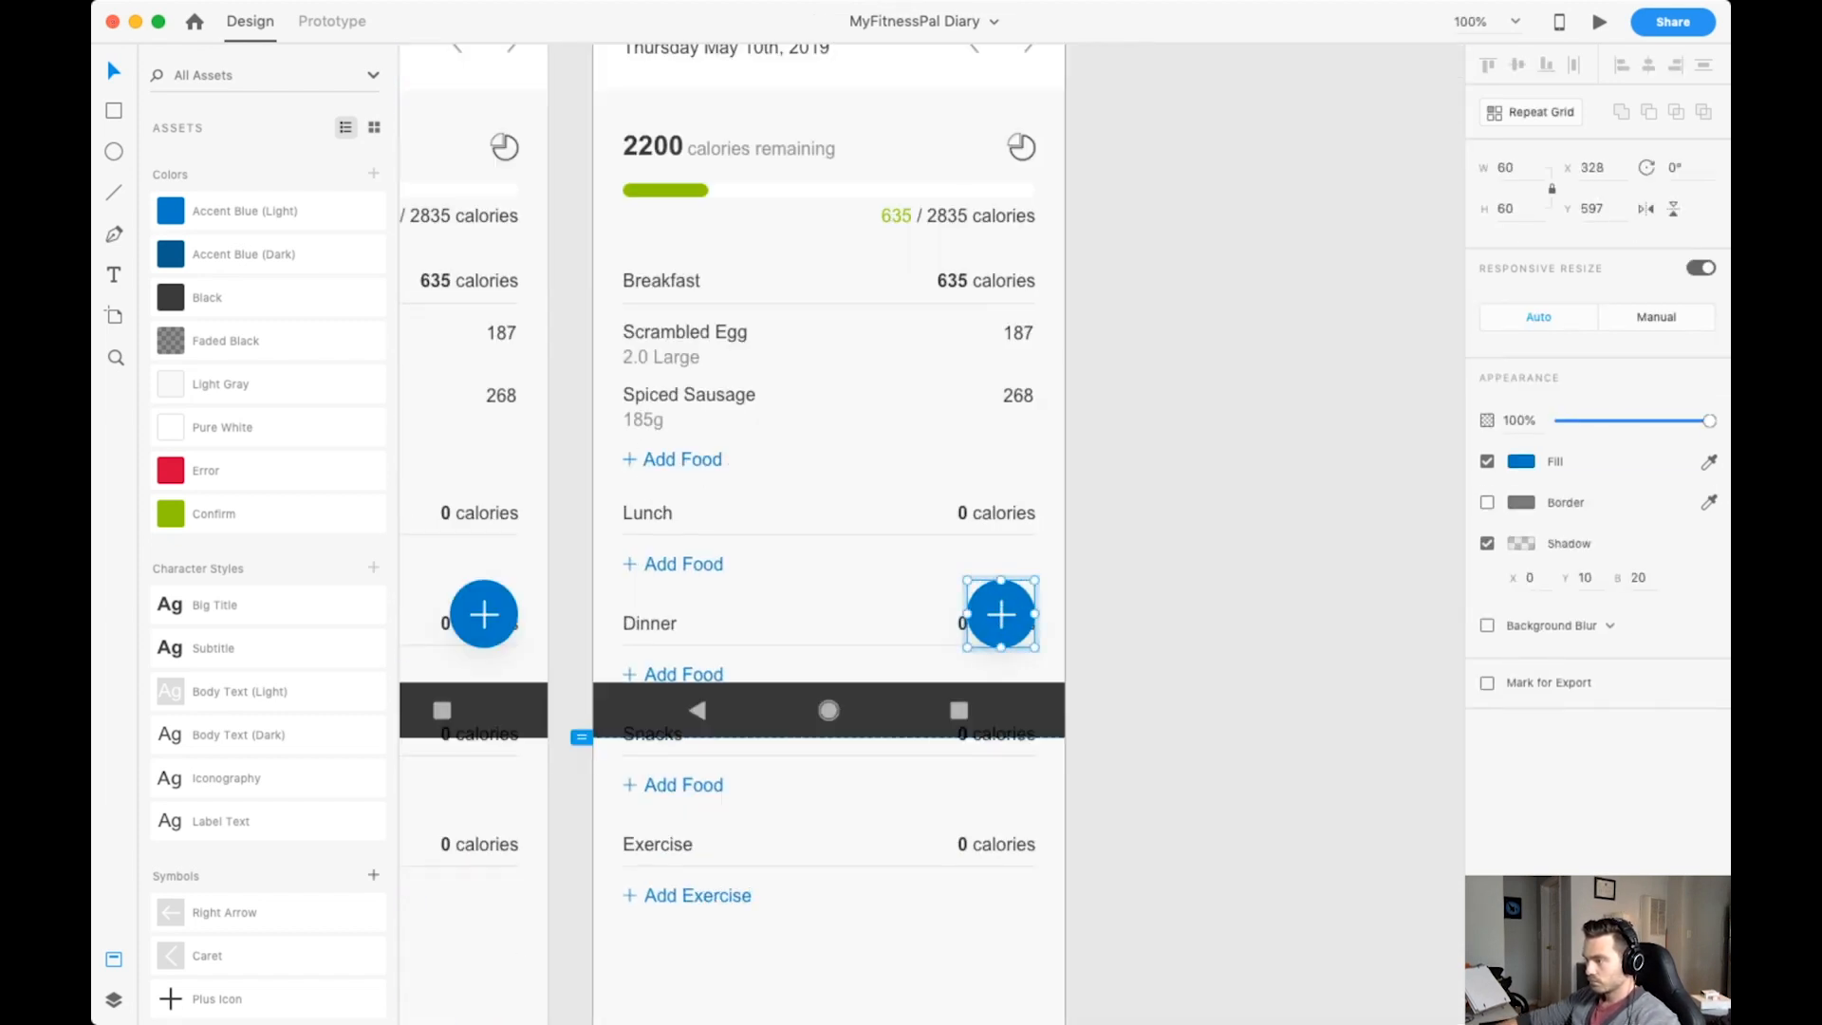
# In the duplicate artboard, turn the Hover Button's plus into a cross and fill its circle with Black.
pyautogui.click(1001, 614)
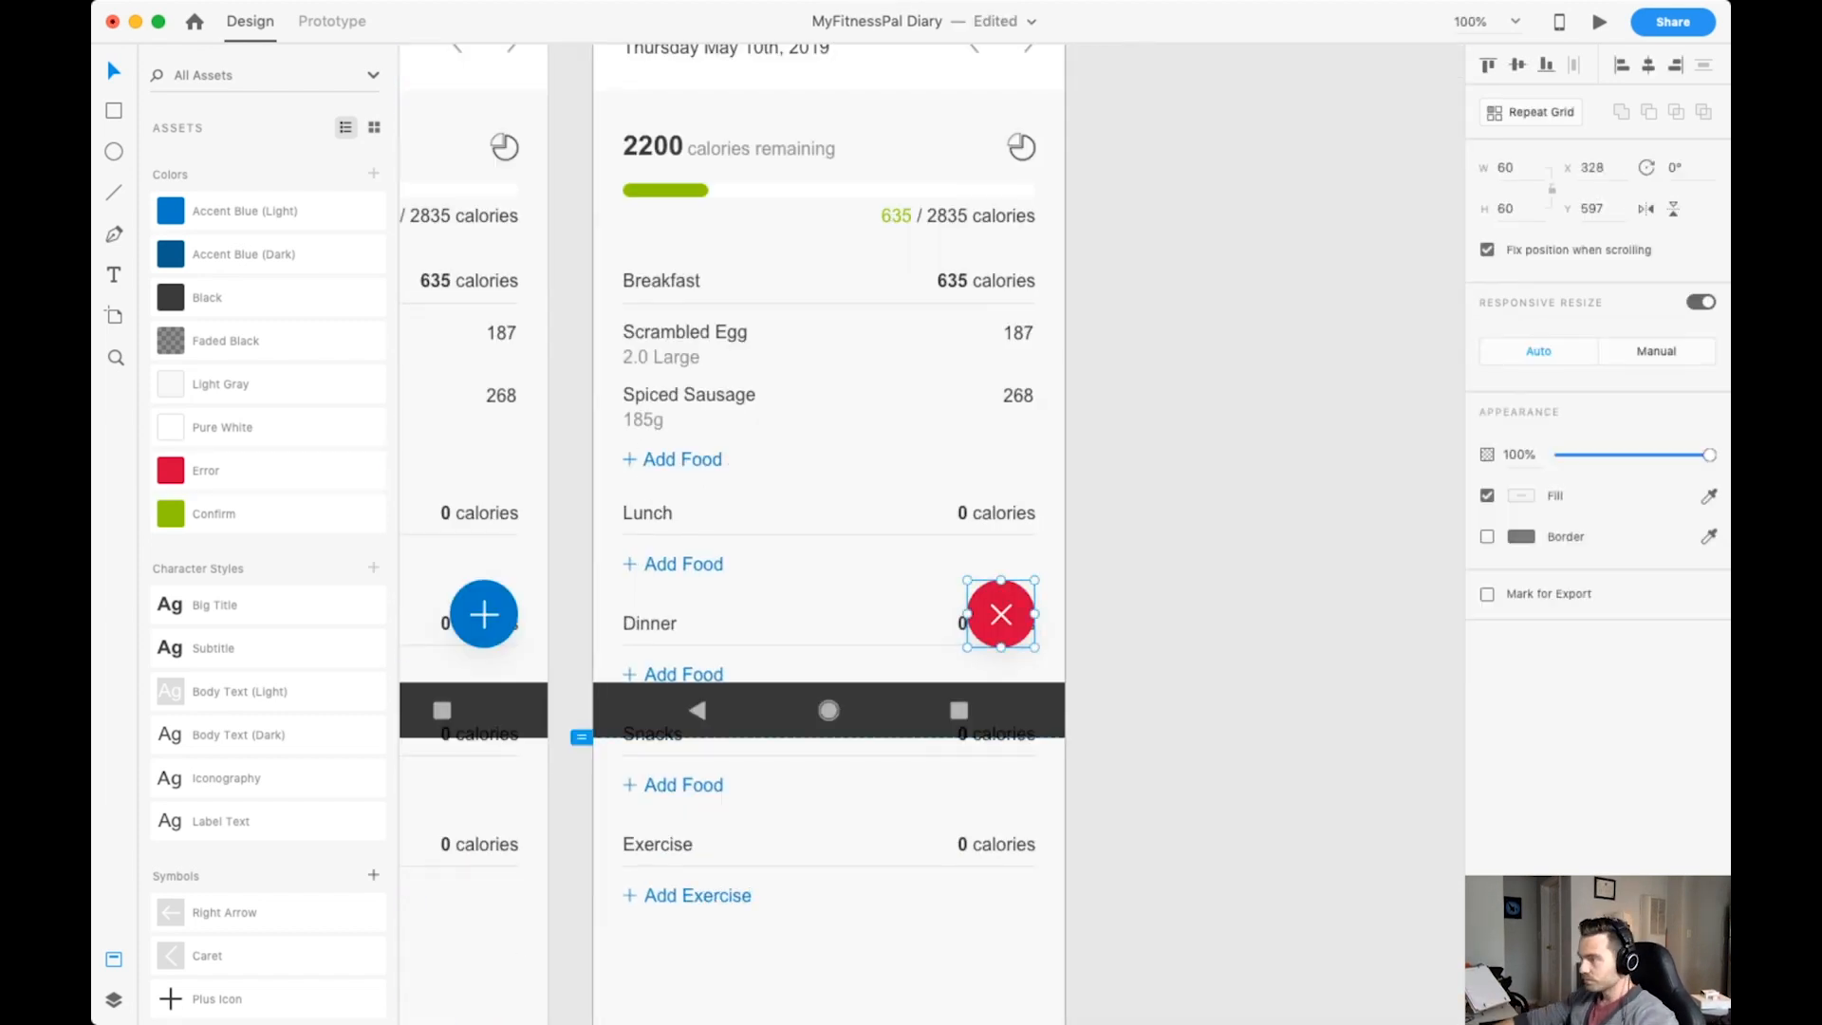
pyautogui.press('Escape')
pyautogui.click(1001, 614)
pyautogui.click(207, 298)
pyautogui.press('super+z')
pyautogui.doubleClick(1001, 636)
pyautogui.click(207, 298)
pyautogui.press('Escape')
pyautogui.hscroll(-4, 932, 532)
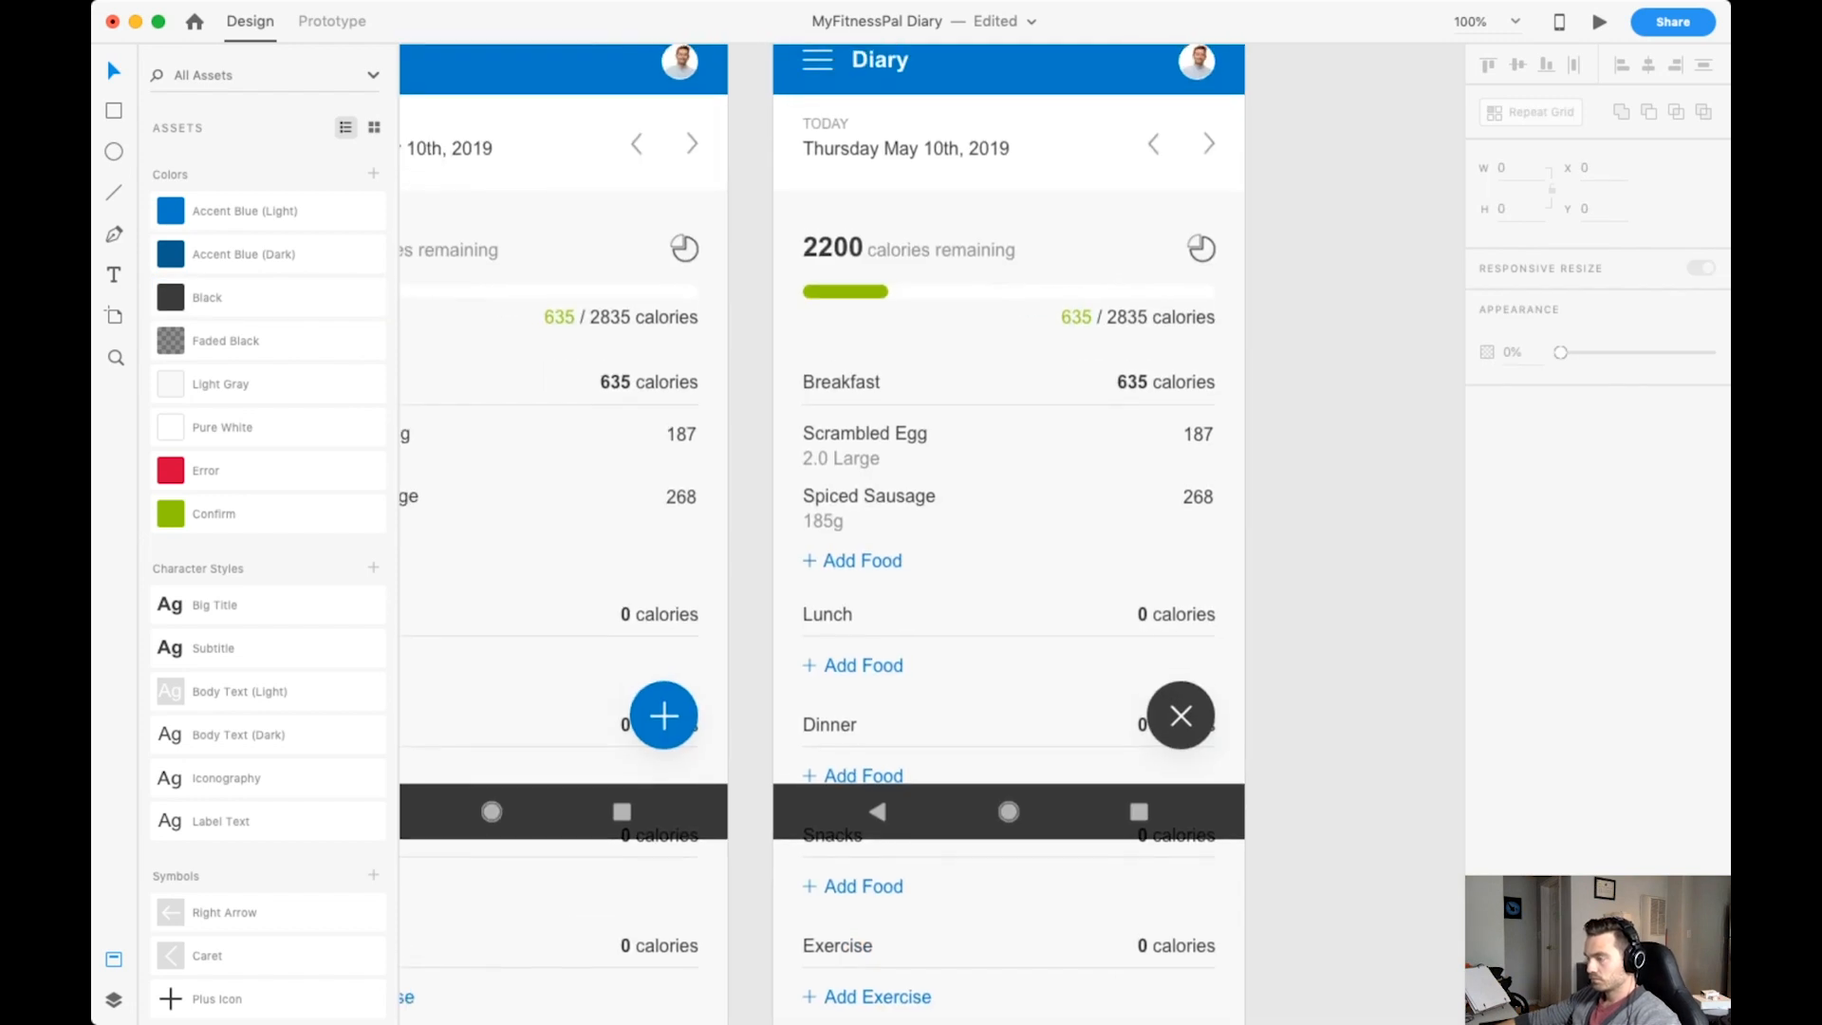
# Copy the blue plus button into the duplicate artboard, place it 20 px above the black close button, and save.
pyautogui.hscroll(1, 665, 683)
pyautogui.click(613, 680)
pyautogui.press('super+c')
pyautogui.click(997, 664)
pyautogui.press('super+v')
pyautogui.moveTo(1129, 680); pyautogui.dragTo(1129, 623)
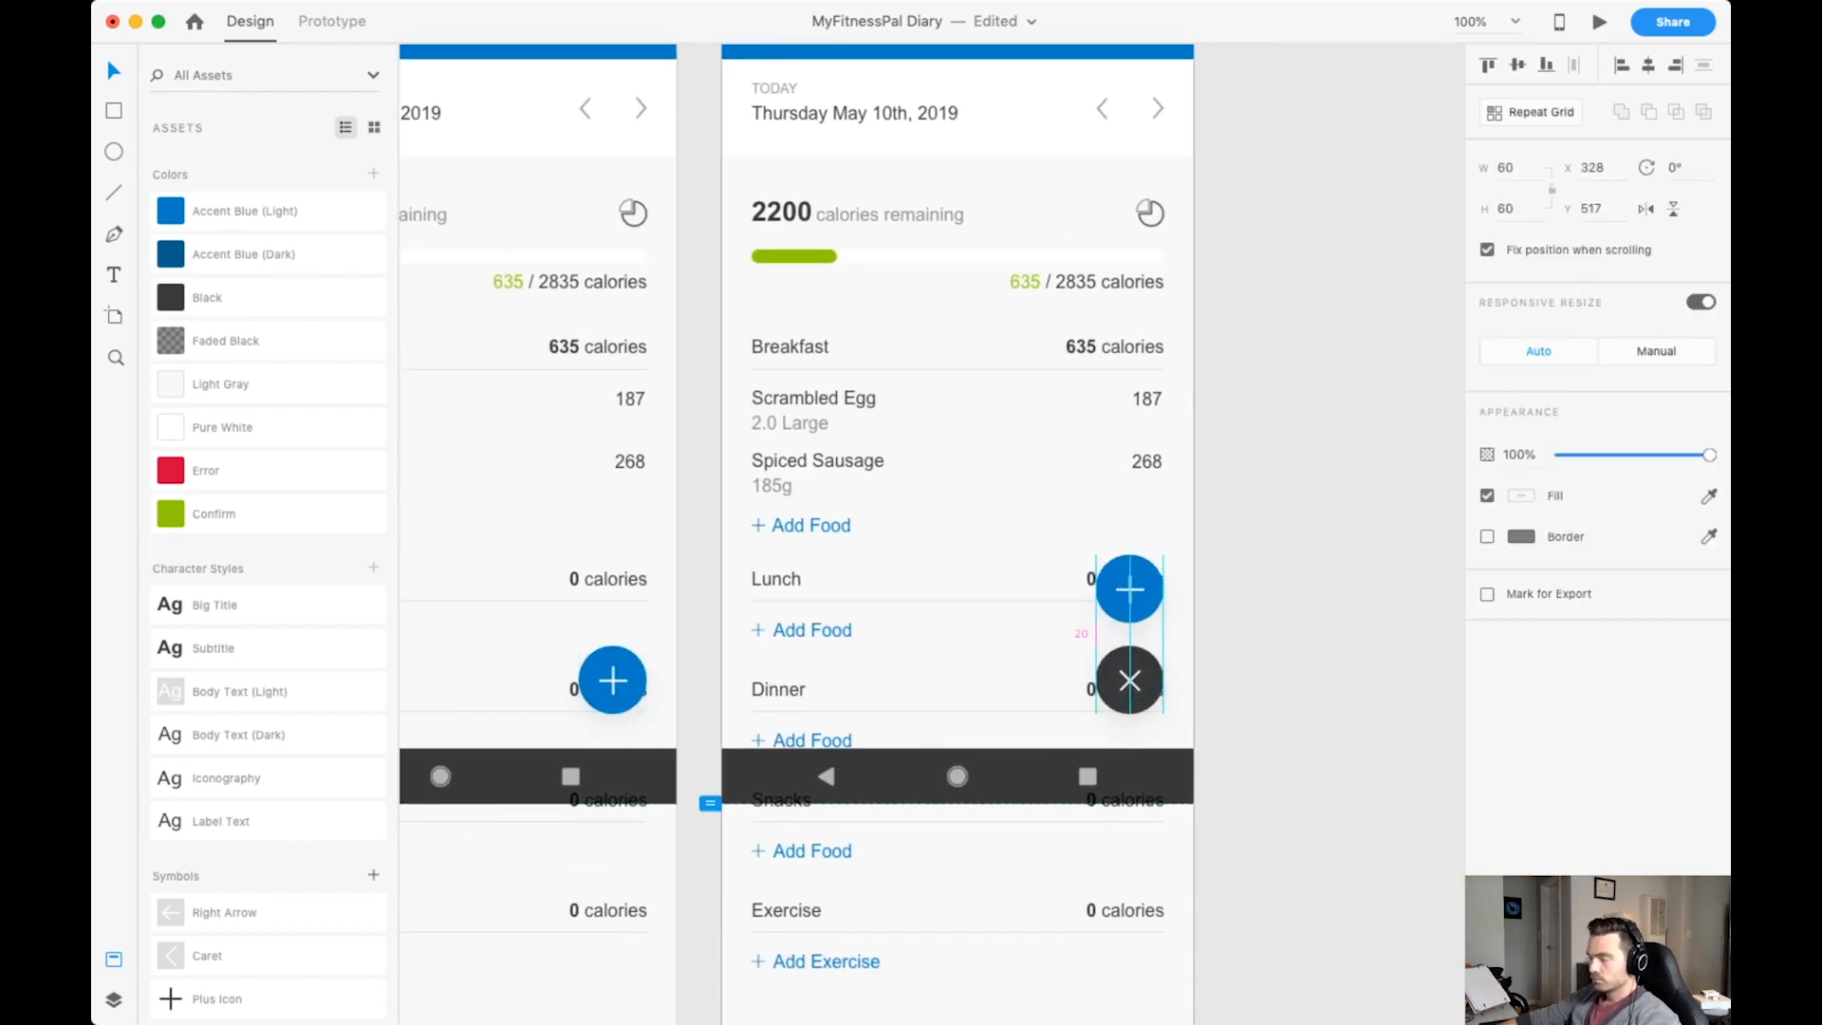
pyautogui.press('super+s')
# Bring the drumstick icon onto the empty canvas beside the duplicate artboard.
pyautogui.press('super+equal')
pyautogui.press('super+equal')
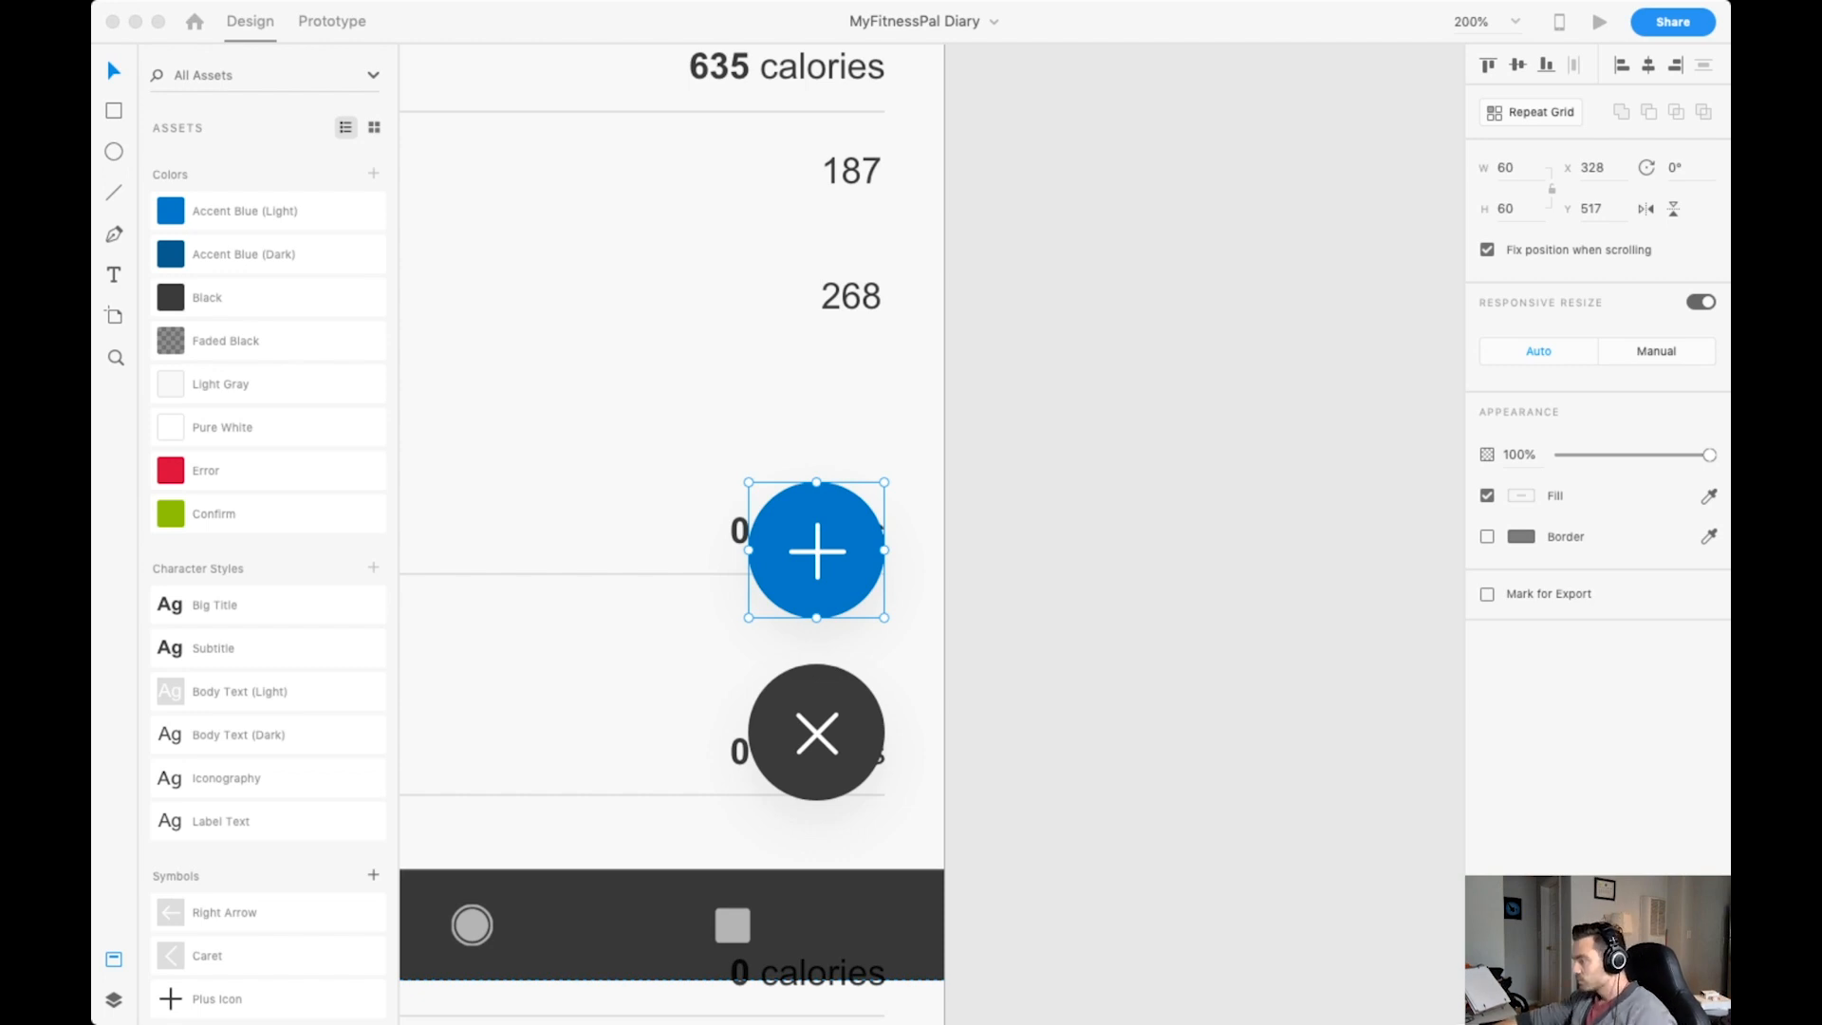
pyautogui.moveTo(1424, 456); pyautogui.dragTo(1080, 575)
pyautogui.click(1186, 475)
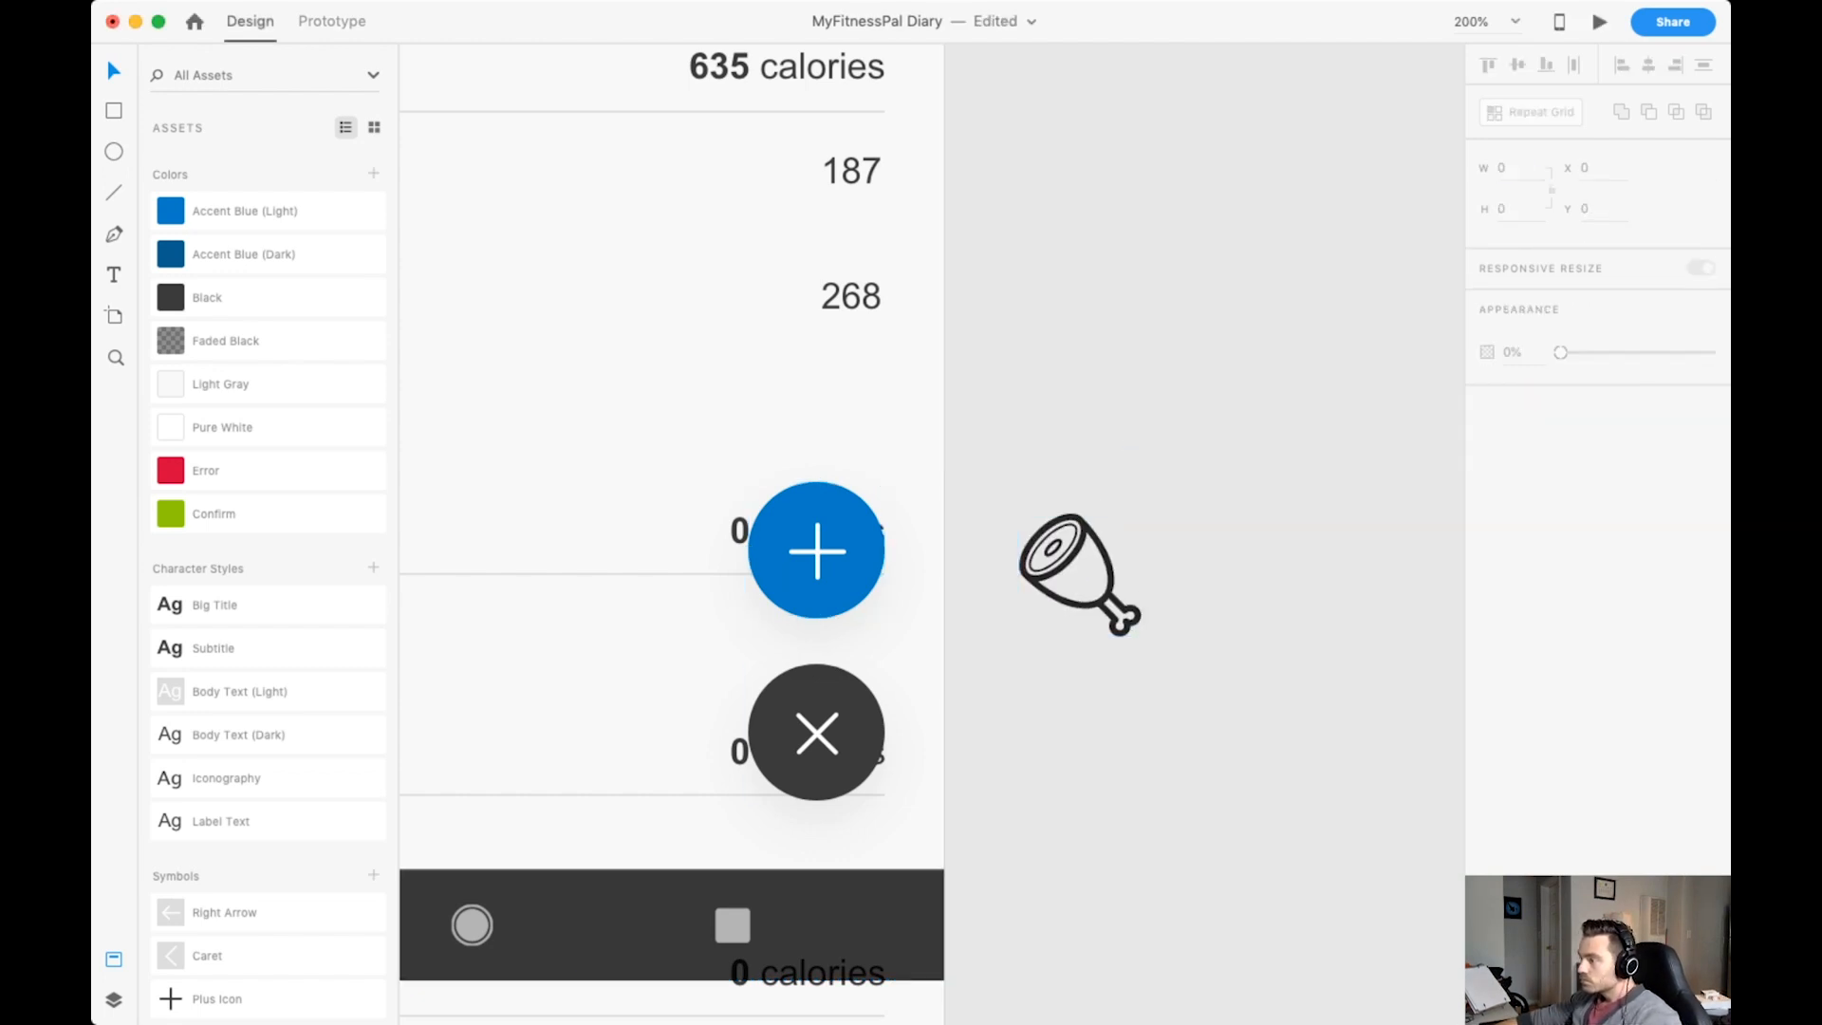
# Replace the blue button's plus with the drumstick icon, sized about 23 by 24, coloured white and nudged into the circle's centre.
pyautogui.click(1072, 570)
pyautogui.moveTo(1141, 514); pyautogui.dragTo(831, 529)
pyautogui.doubleClick(817, 550)
pyautogui.click(1091, 475)
pyautogui.press('Delete')
pyautogui.press('Left')
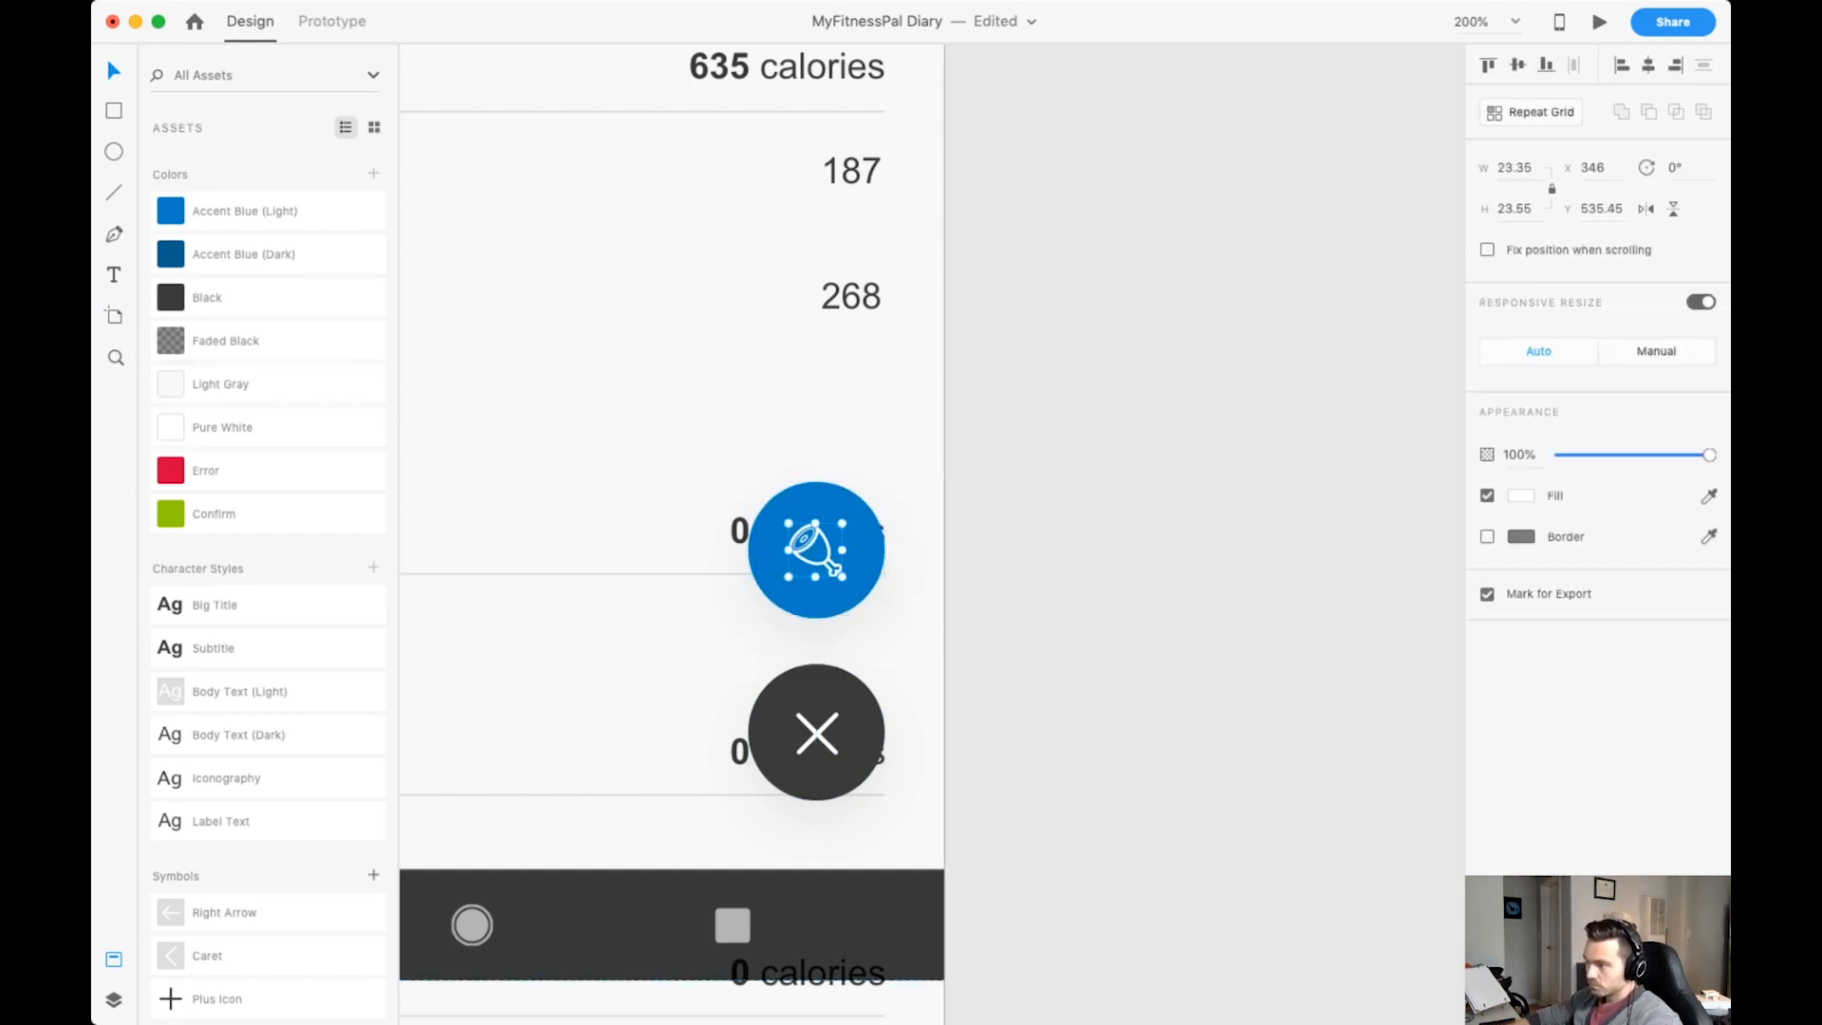
pyautogui.press('Up')
# Delete Path 3, the inner detail line of the drumstick icon, and save the document.
pyautogui.press('super+equal')
pyautogui.press('super+equal')
pyautogui.press('super+equal')
pyautogui.press('super+equal')
pyautogui.hscroll(-4, 885, 607)
pyautogui.doubleClick(839, 617)
pyautogui.press('Delete')
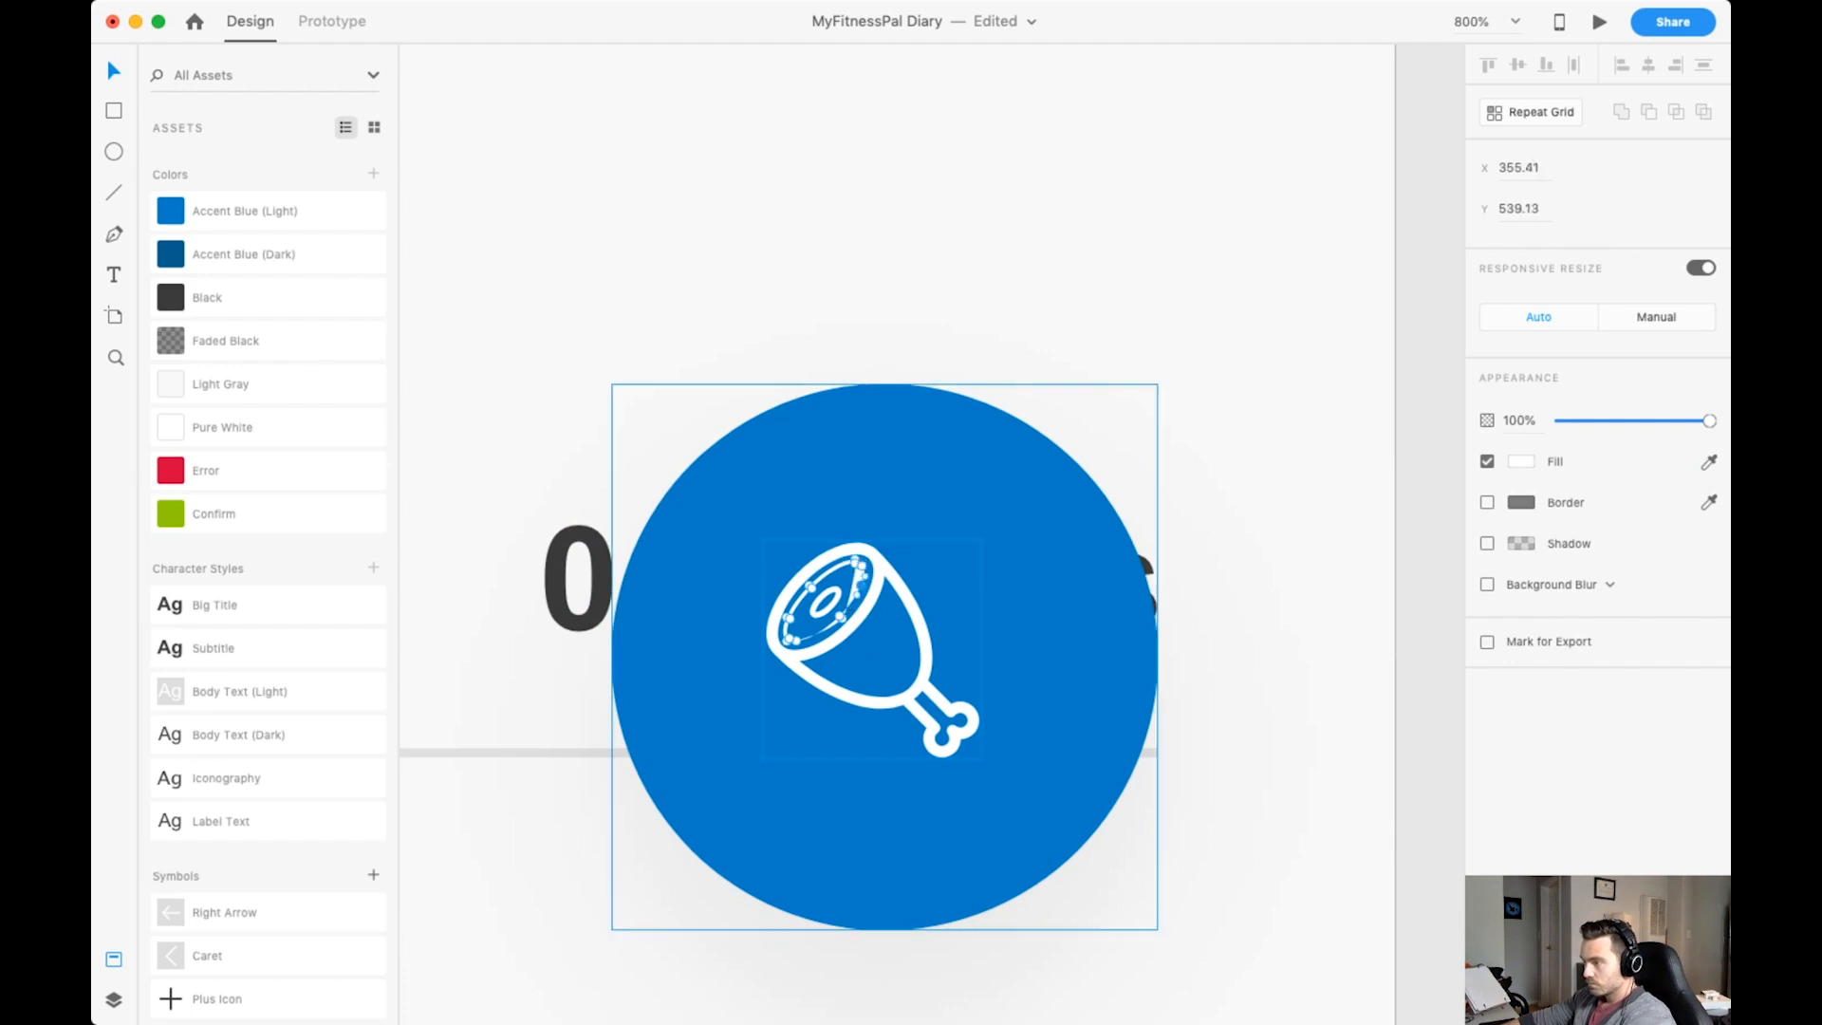
pyautogui.press('Delete')
pyautogui.press('Escape')
pyautogui.press('super+y')
pyautogui.press('super+z')
pyautogui.press('Escape')
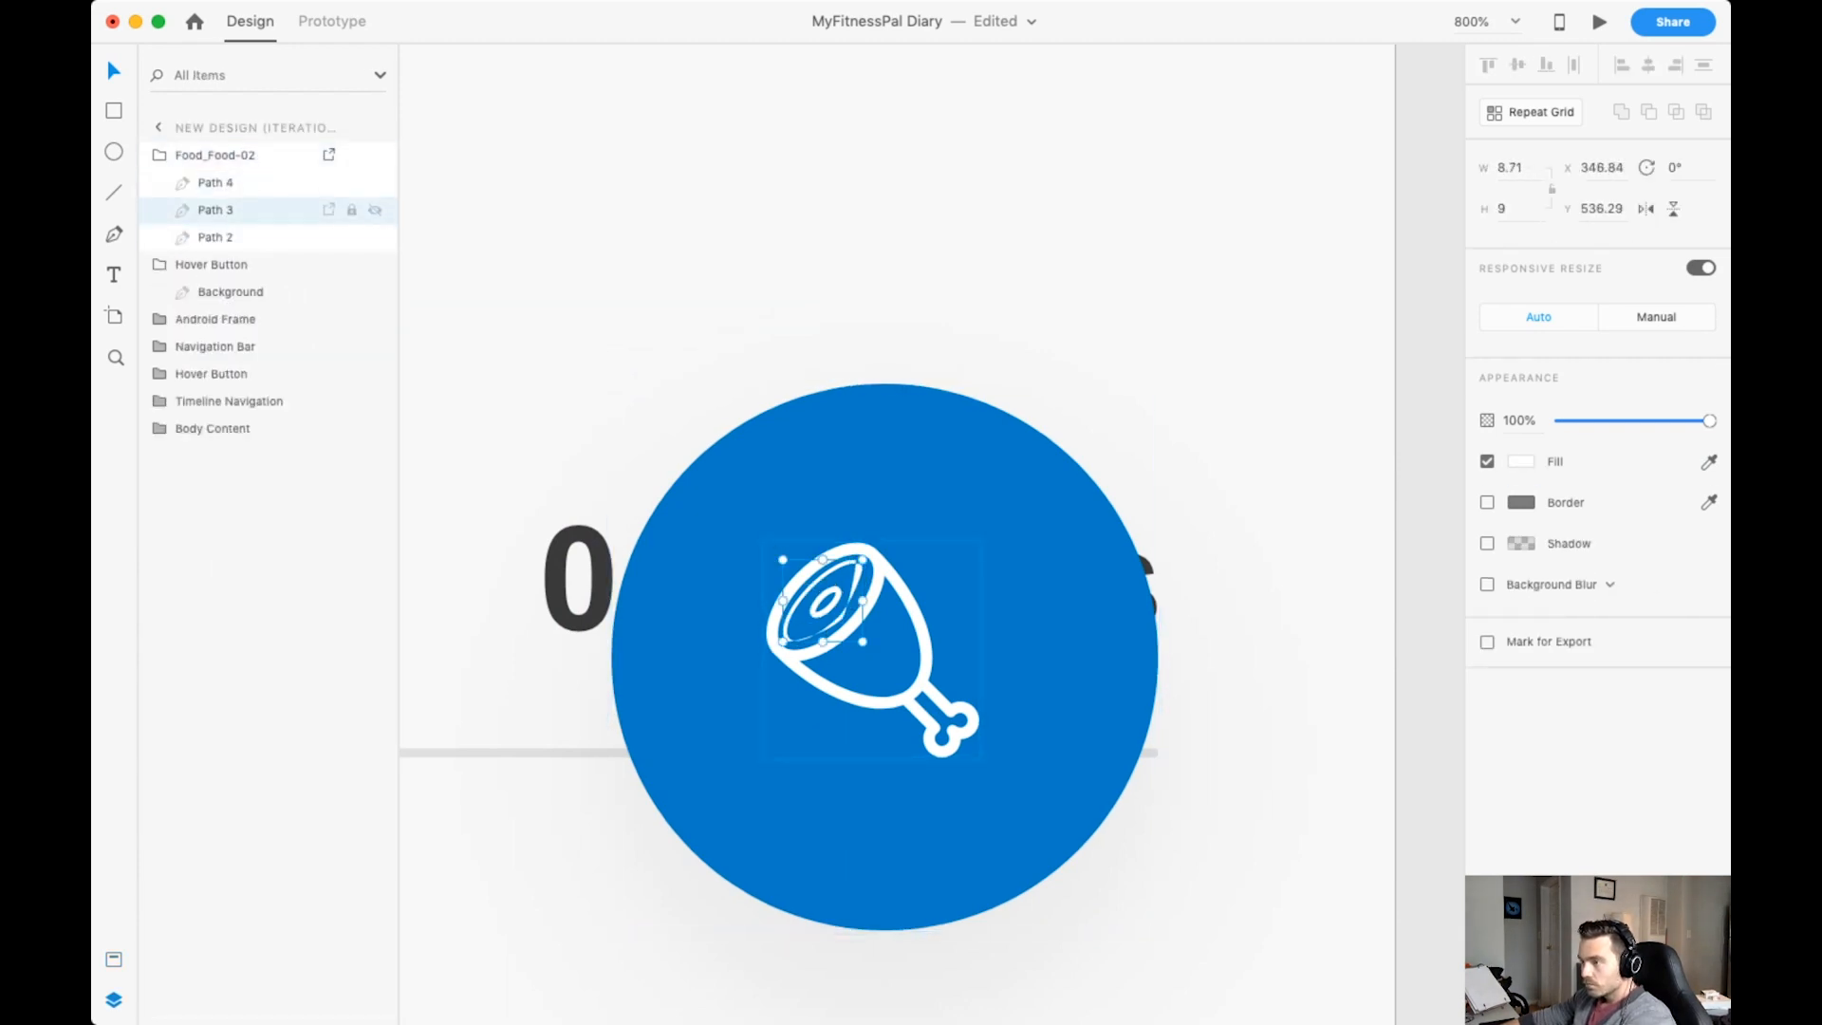
pyautogui.press('Delete')
pyautogui.press('super+minus')
pyautogui.press('super+minus')
pyautogui.press('super+minus')
pyautogui.press('super+s')
pyautogui.press('super+minus')
pyautogui.press('super+minus')
pyautogui.press('super+minus')
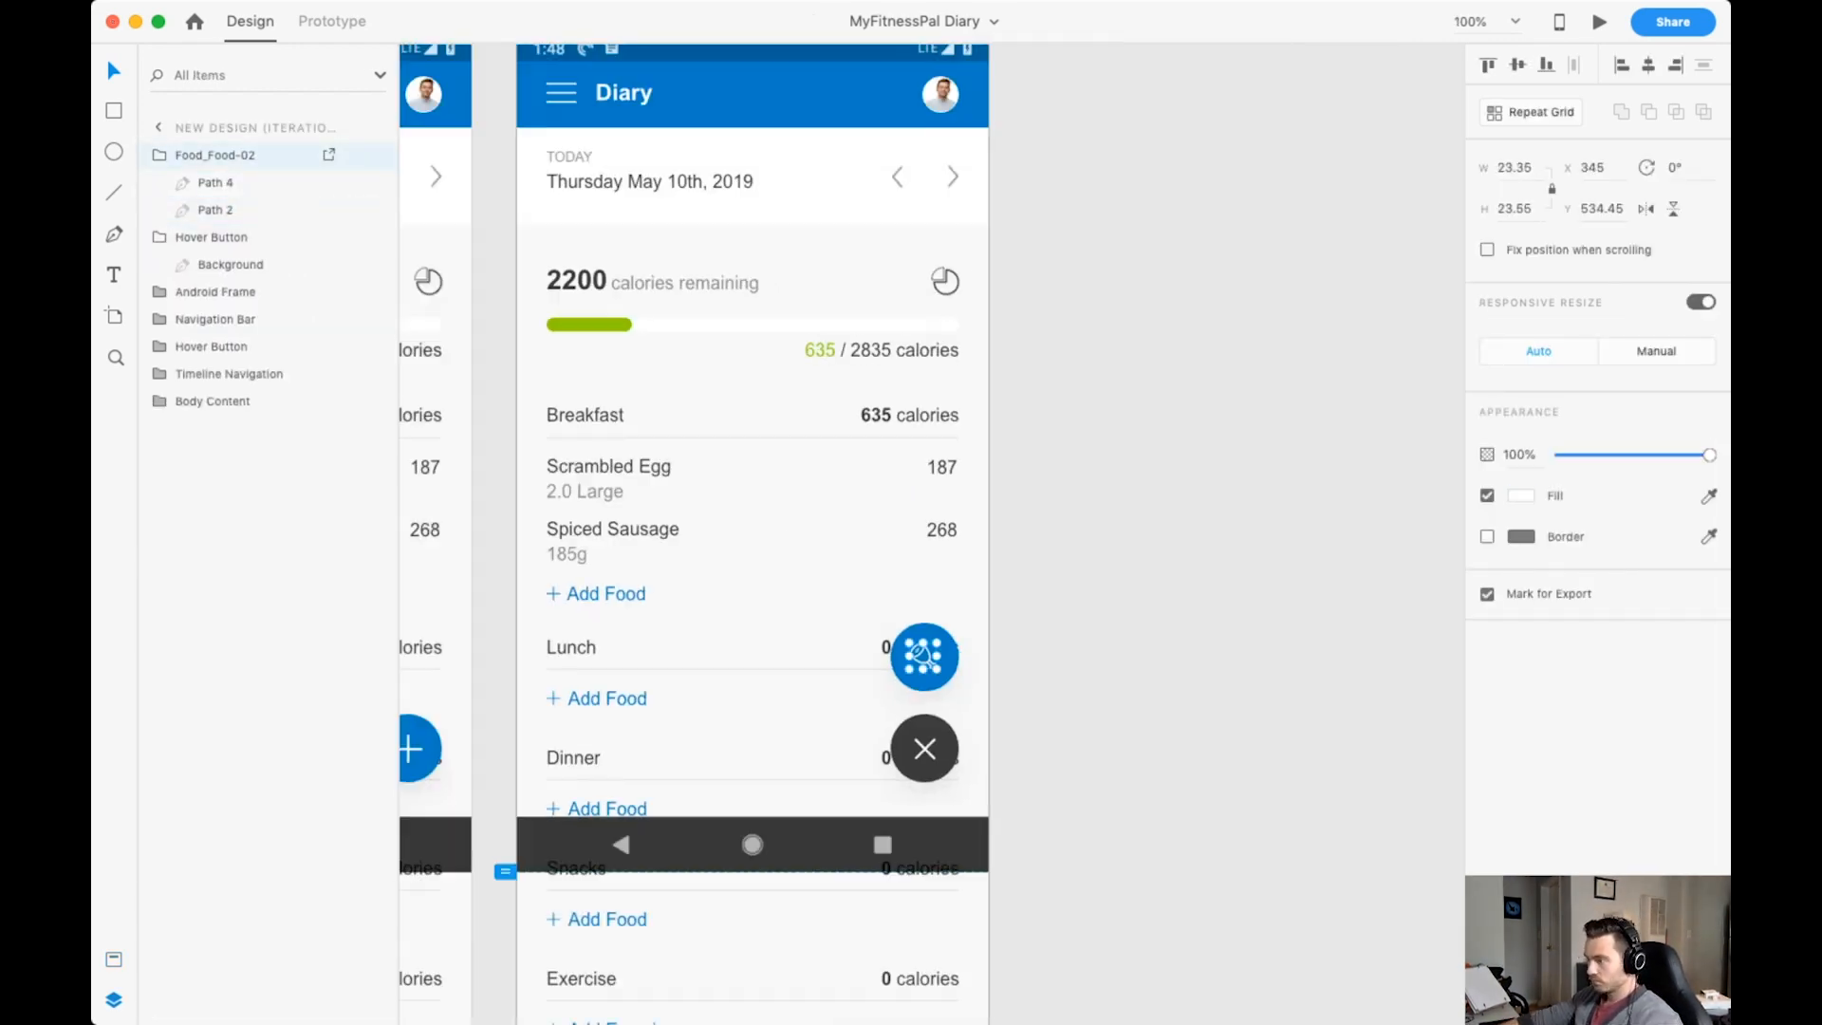
pyautogui.press('super+equal')
pyautogui.press('super+equal')
pyautogui.press('super+equal')
pyautogui.press('super+equal')
pyautogui.click(211, 237)
pyautogui.press('super+minus')
pyautogui.press('super+d')
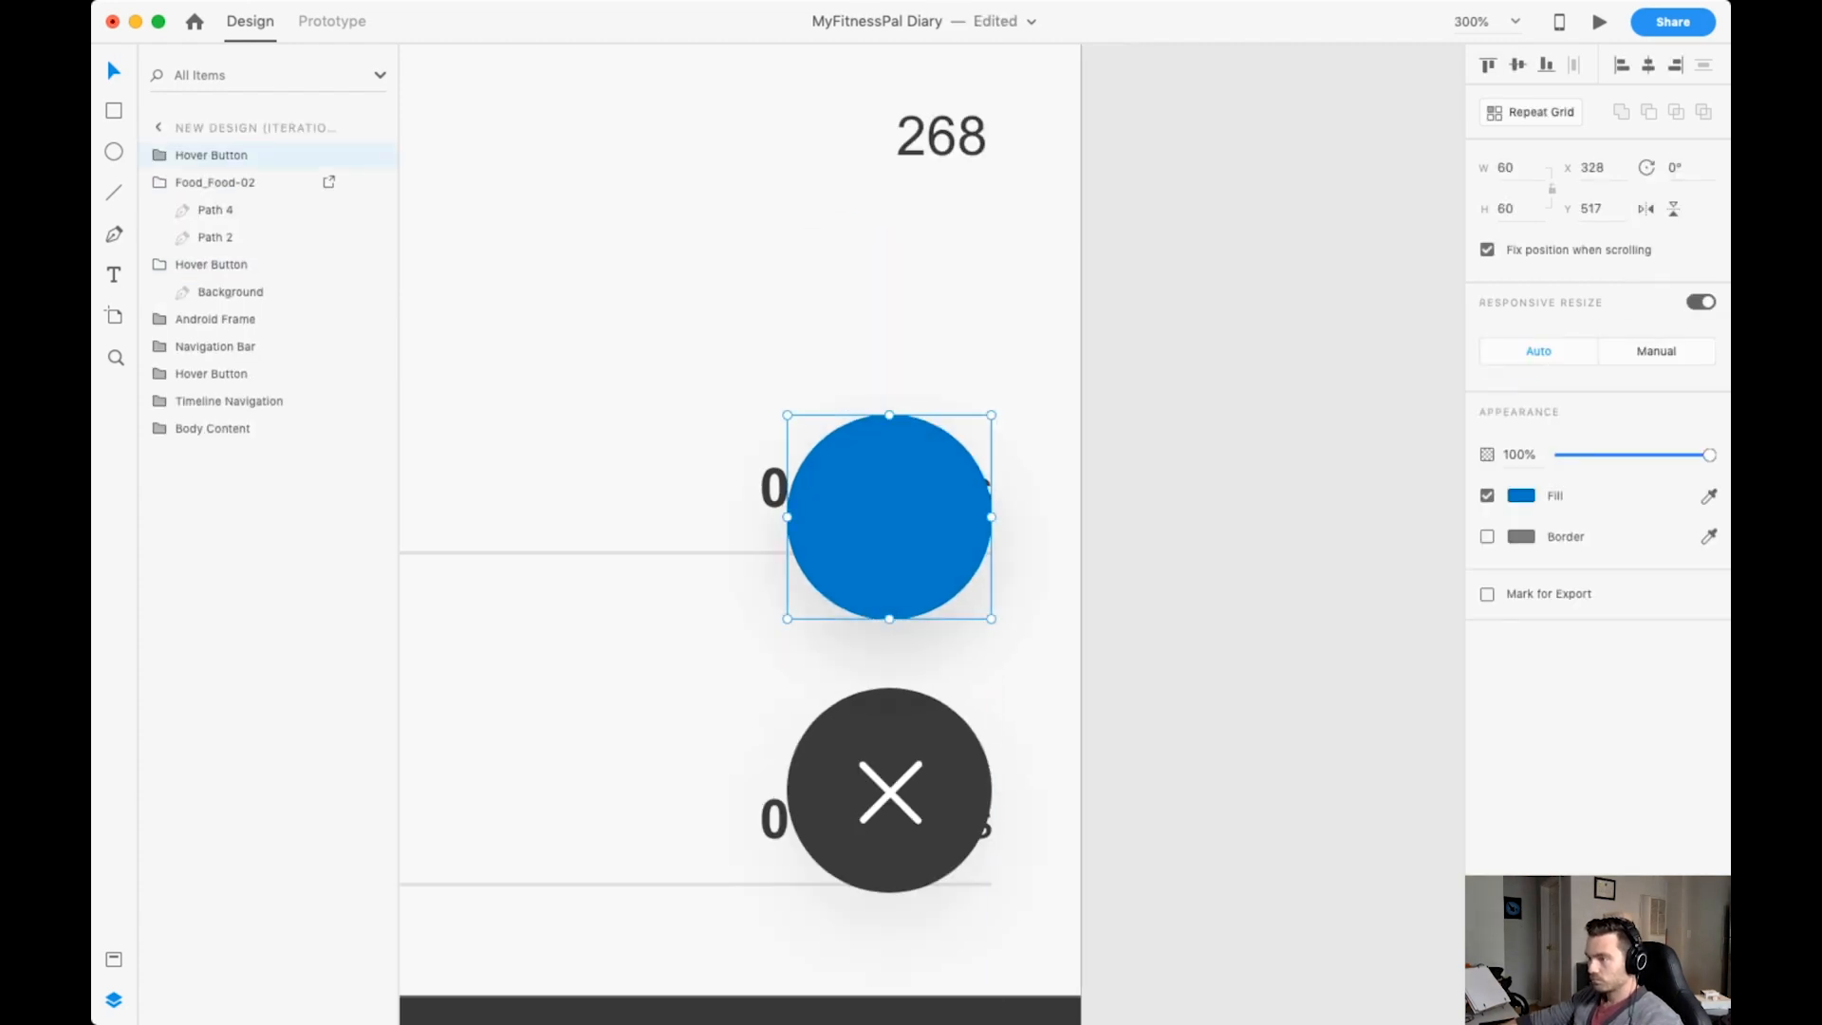
pyautogui.press('super+z')
# Move the drumstick icon's layer into the blue button's group and rename it "Food Icon".
pyautogui.click(210, 237)
pyautogui.click(159, 155)
pyautogui.moveTo(215, 155); pyautogui.dragTo(216, 195)
pyautogui.doubleClick(215, 182)
pyautogui.write('Food Icon')
# Rename the drumstick button's group "Food Button" and move it below the Navigation Bar layer.
pyautogui.click(211, 155)
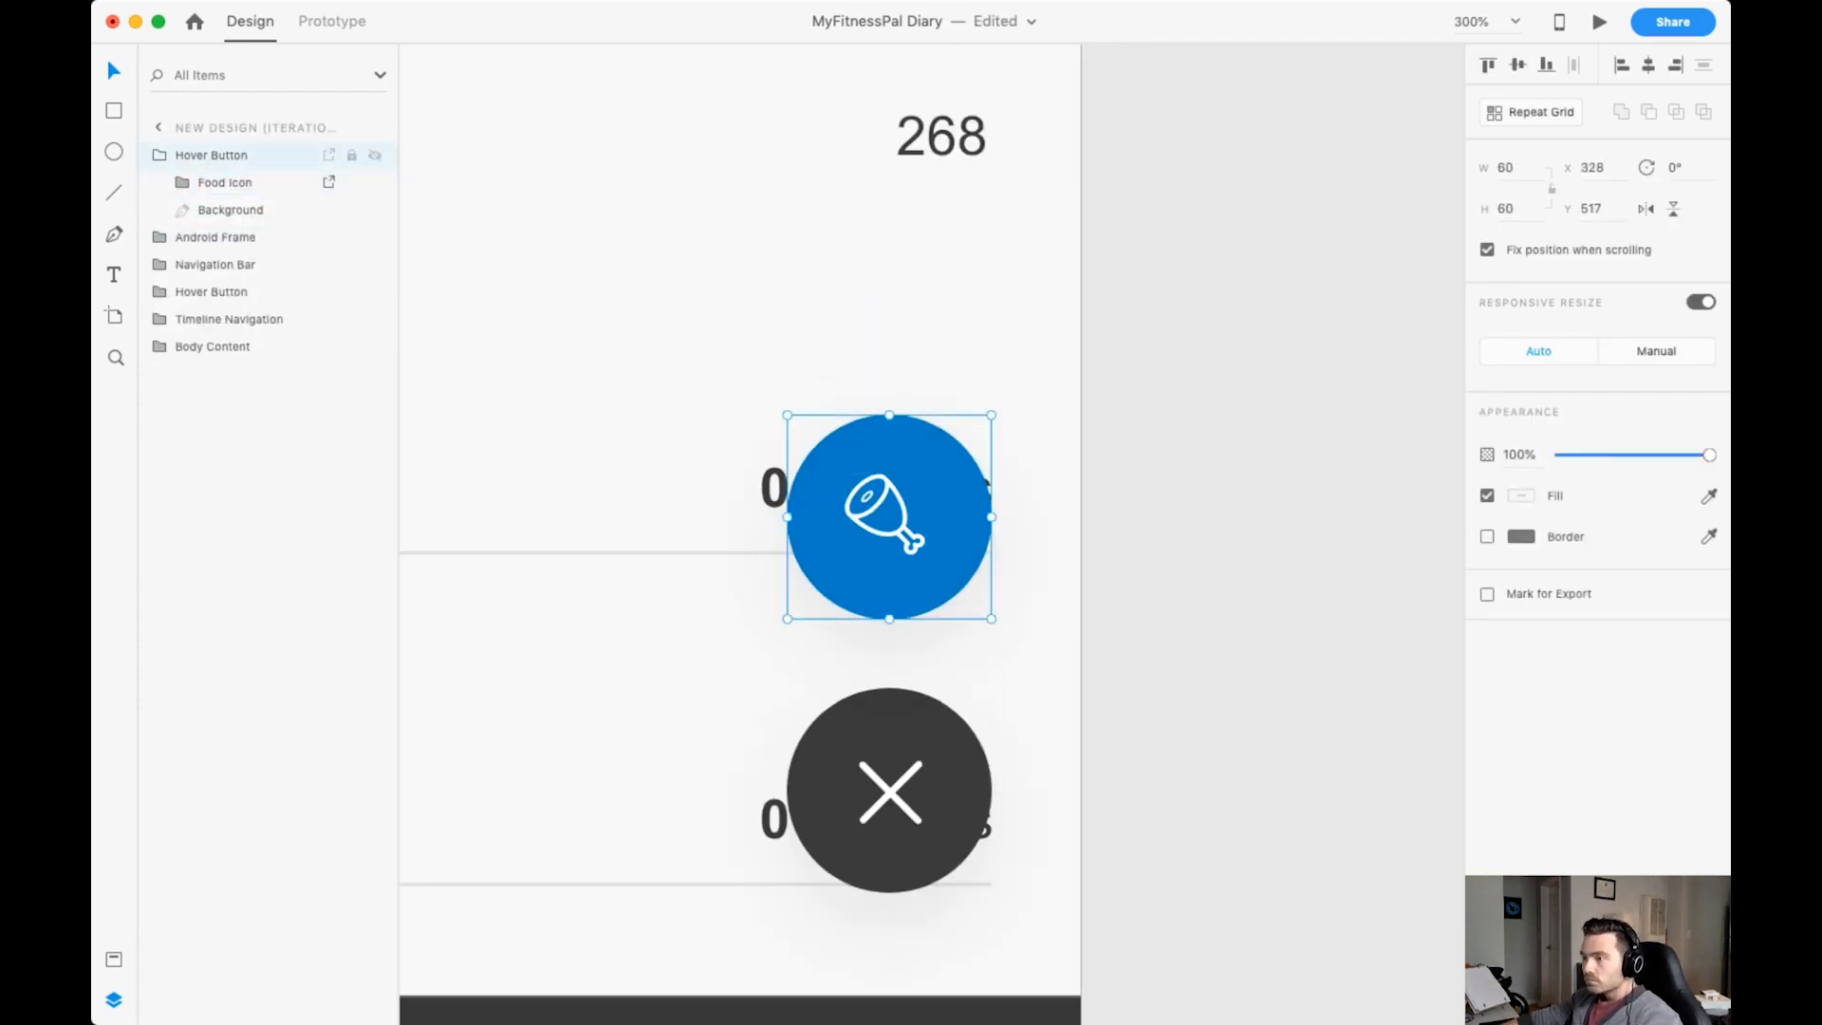
pyautogui.click(159, 155)
pyautogui.doubleClick(211, 155)
pyautogui.write('Food BVutton')
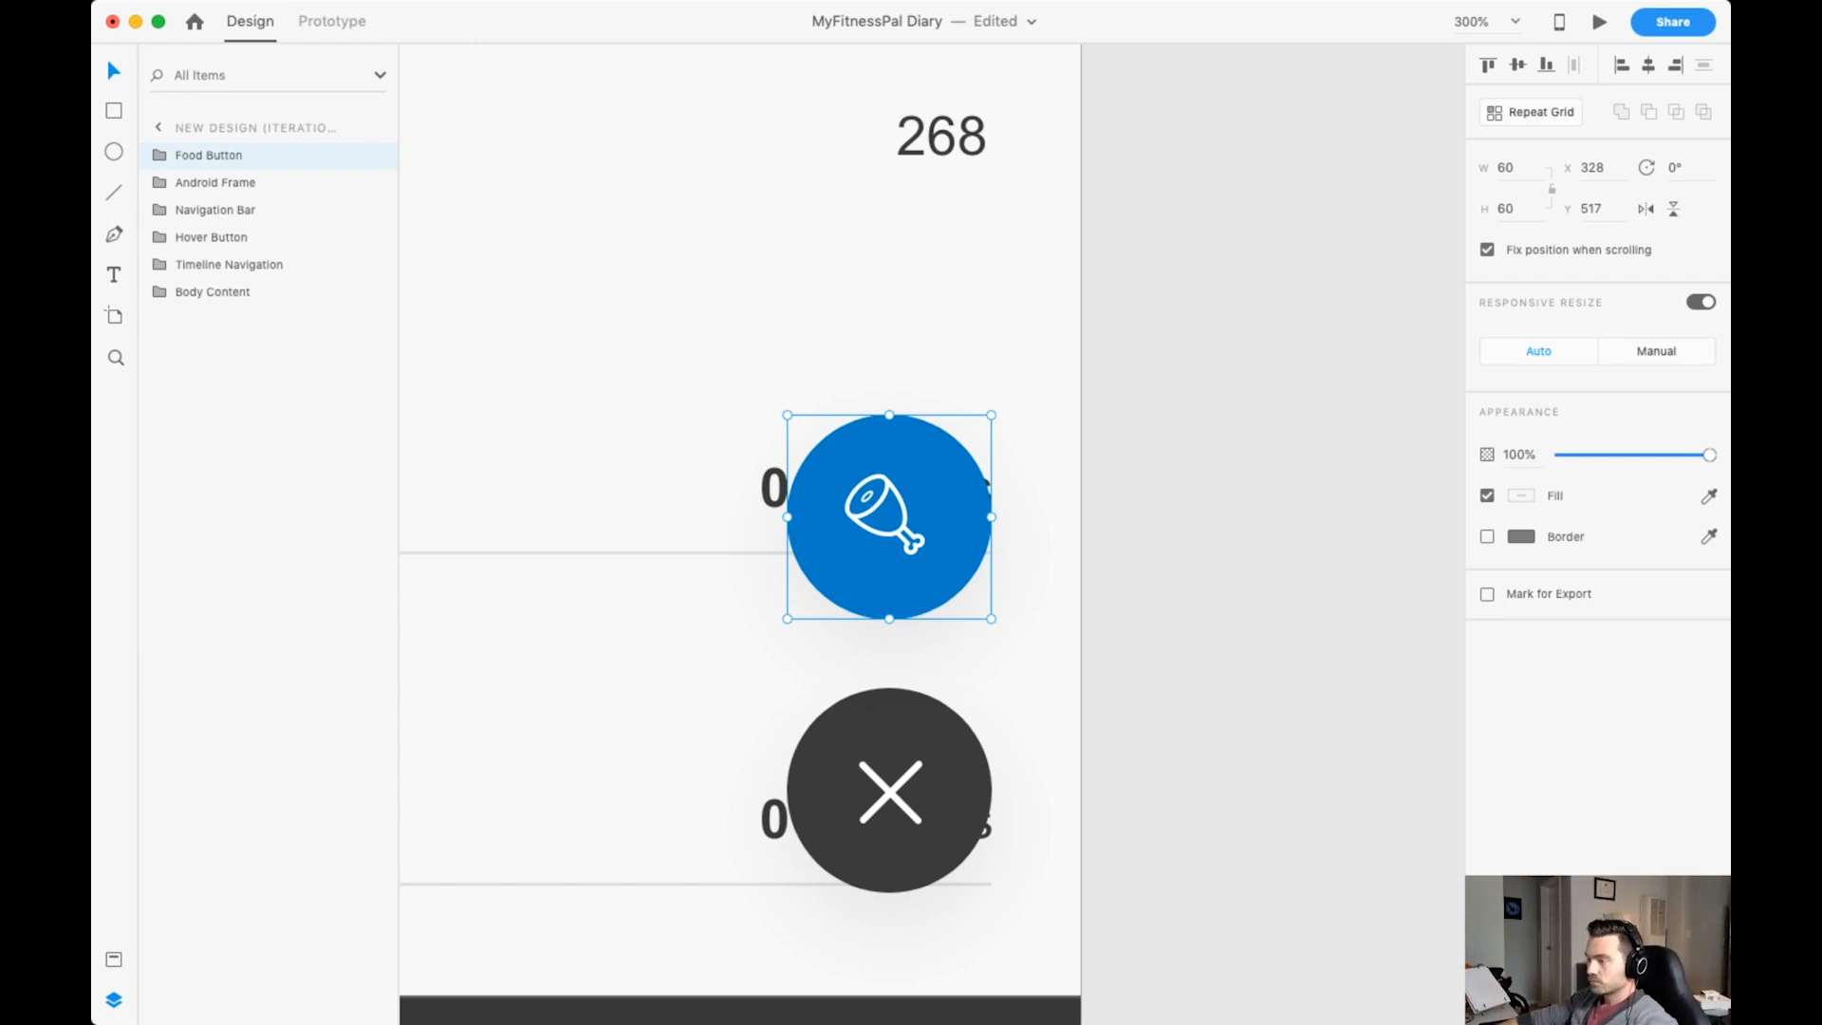
pyautogui.press('super+minus')
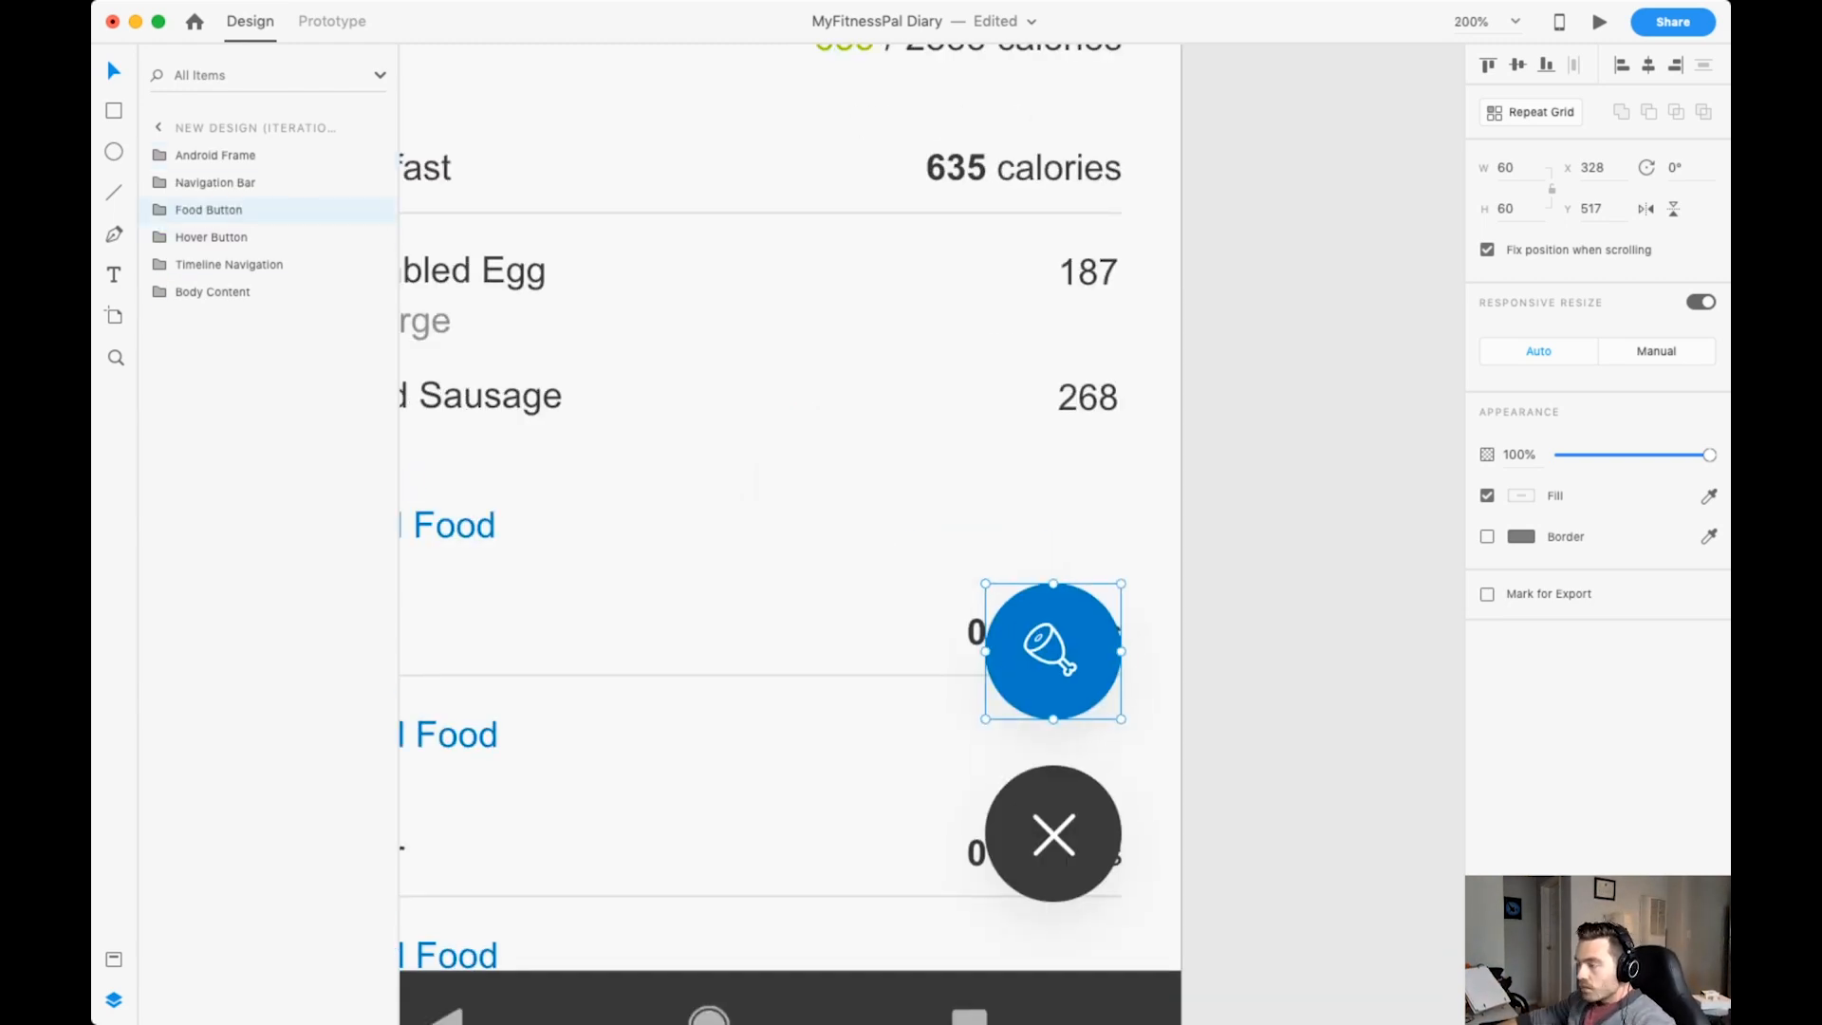
# Group the Food Button and Hover Button and name the group "Hover Menu Buttons".
pyautogui.keyDown('shift'); pyautogui.click(210, 237); pyautogui.keyUp('shift')
pyautogui.press('super+g')
pyautogui.doubleClick(209, 210)
pyautogui.write('Hover Menu Buttons')
pyautogui.press('Return')
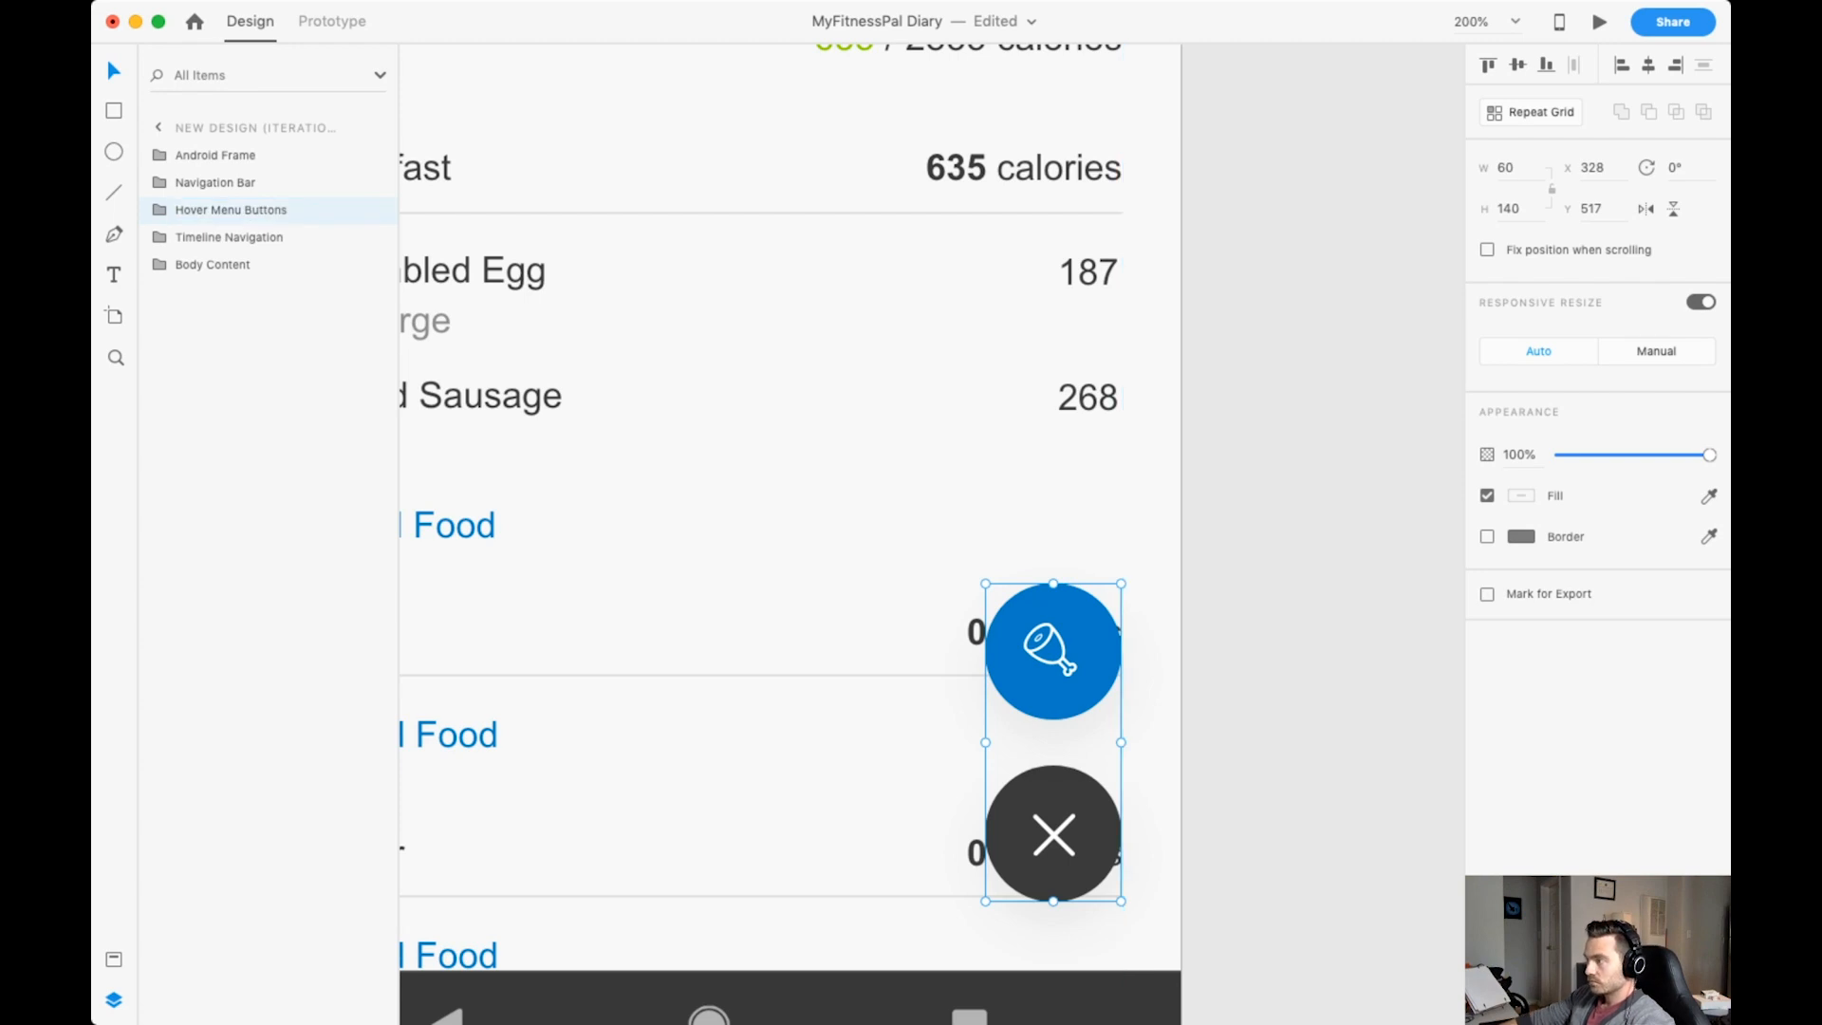
# Duplicate the Food Button, place the copy 20 px above the original, and rename it "Water Button".
pyautogui.doubleClick(1053, 834)
pyautogui.click(231, 237)
pyautogui.press('super+d')
pyautogui.moveTo(1053, 651); pyautogui.dragTo(1053, 469)
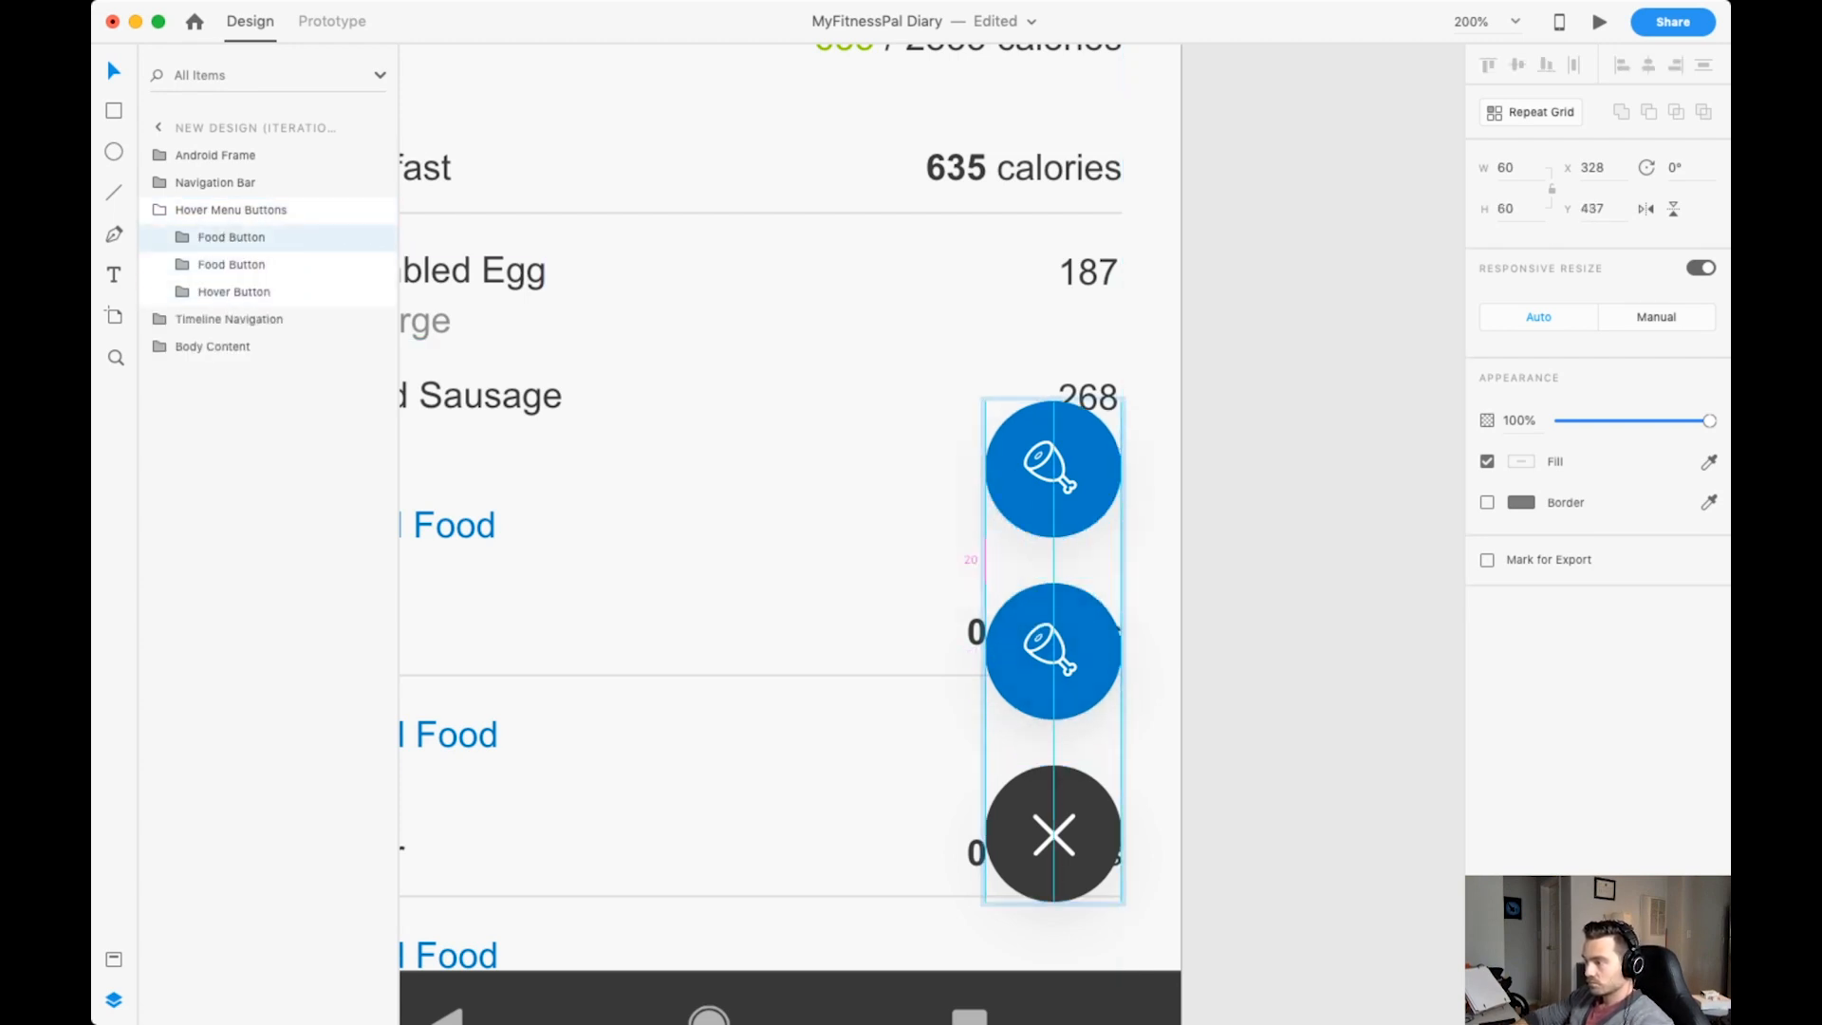
pyautogui.doubleClick(231, 237)
pyautogui.write('Water Button')
pyautogui.press('Return')
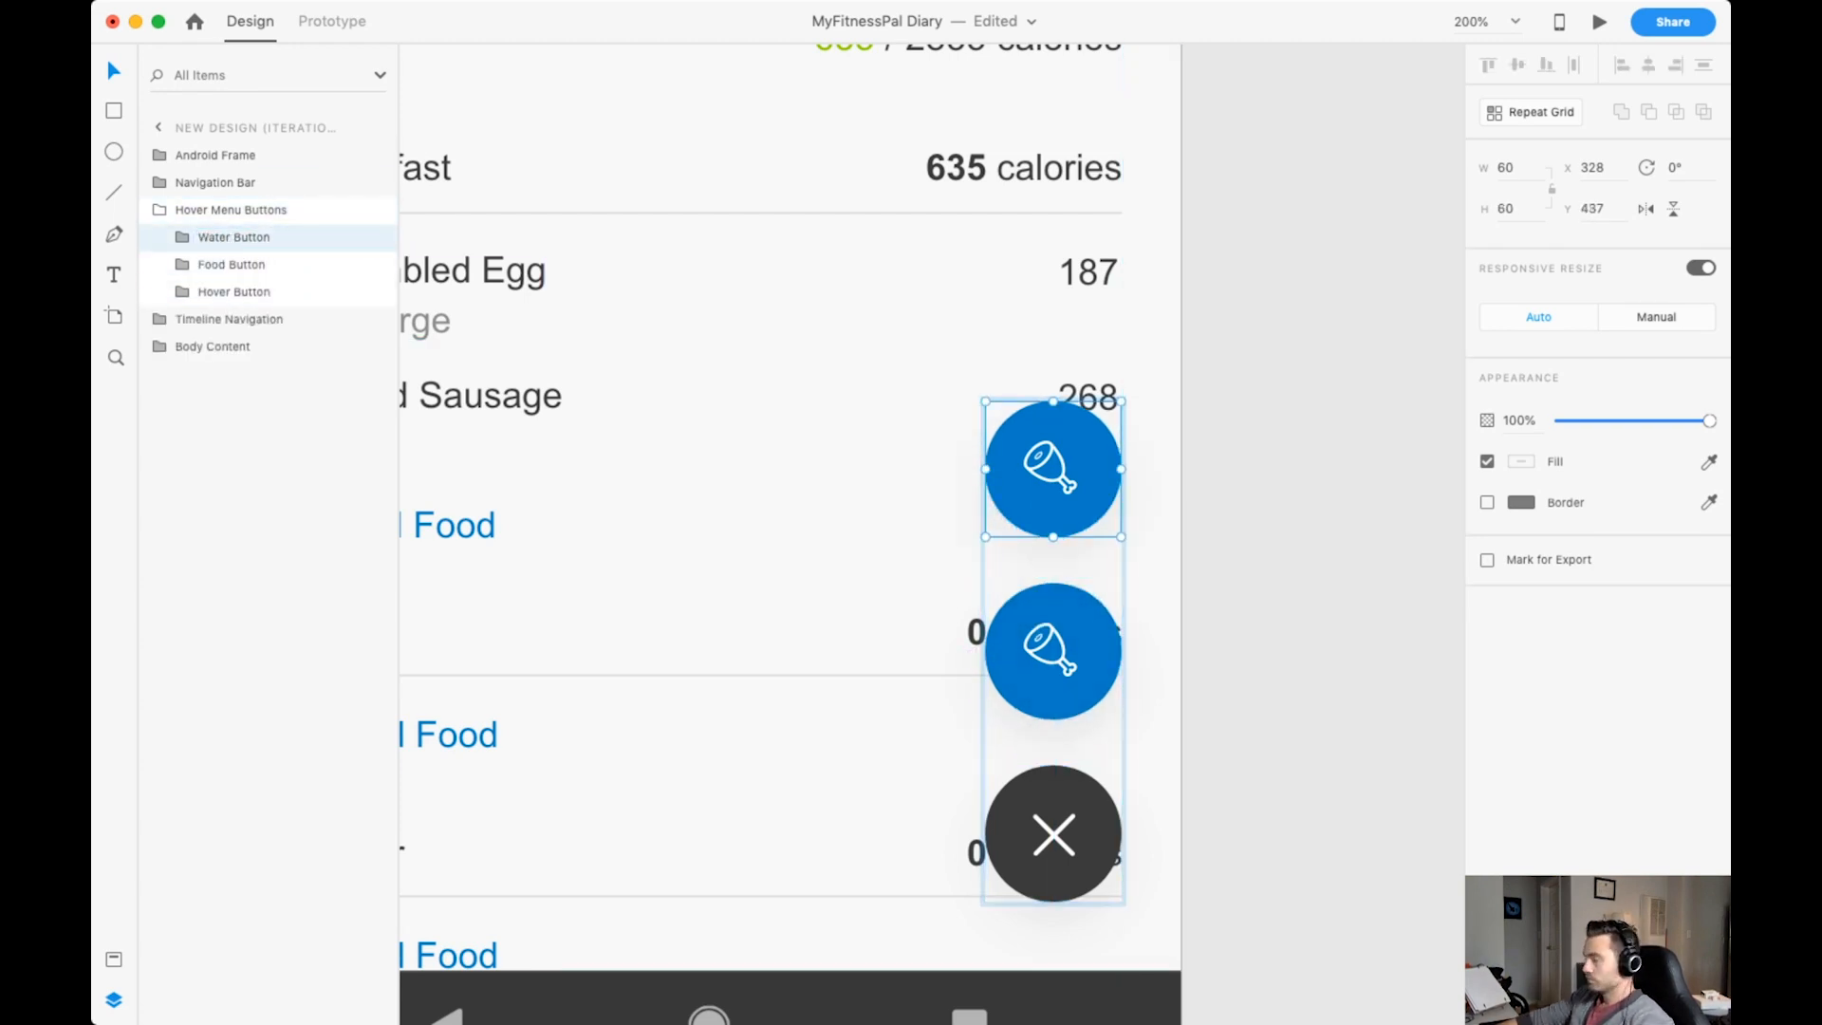
# Bring in the water-drops icon at about 16 by 20 and place it inside the Water Button group.
pyautogui.moveTo(1784, 498); pyautogui.dragTo(1321, 498)
pyautogui.moveTo(1370, 440); pyautogui.dragTo(1315, 509)
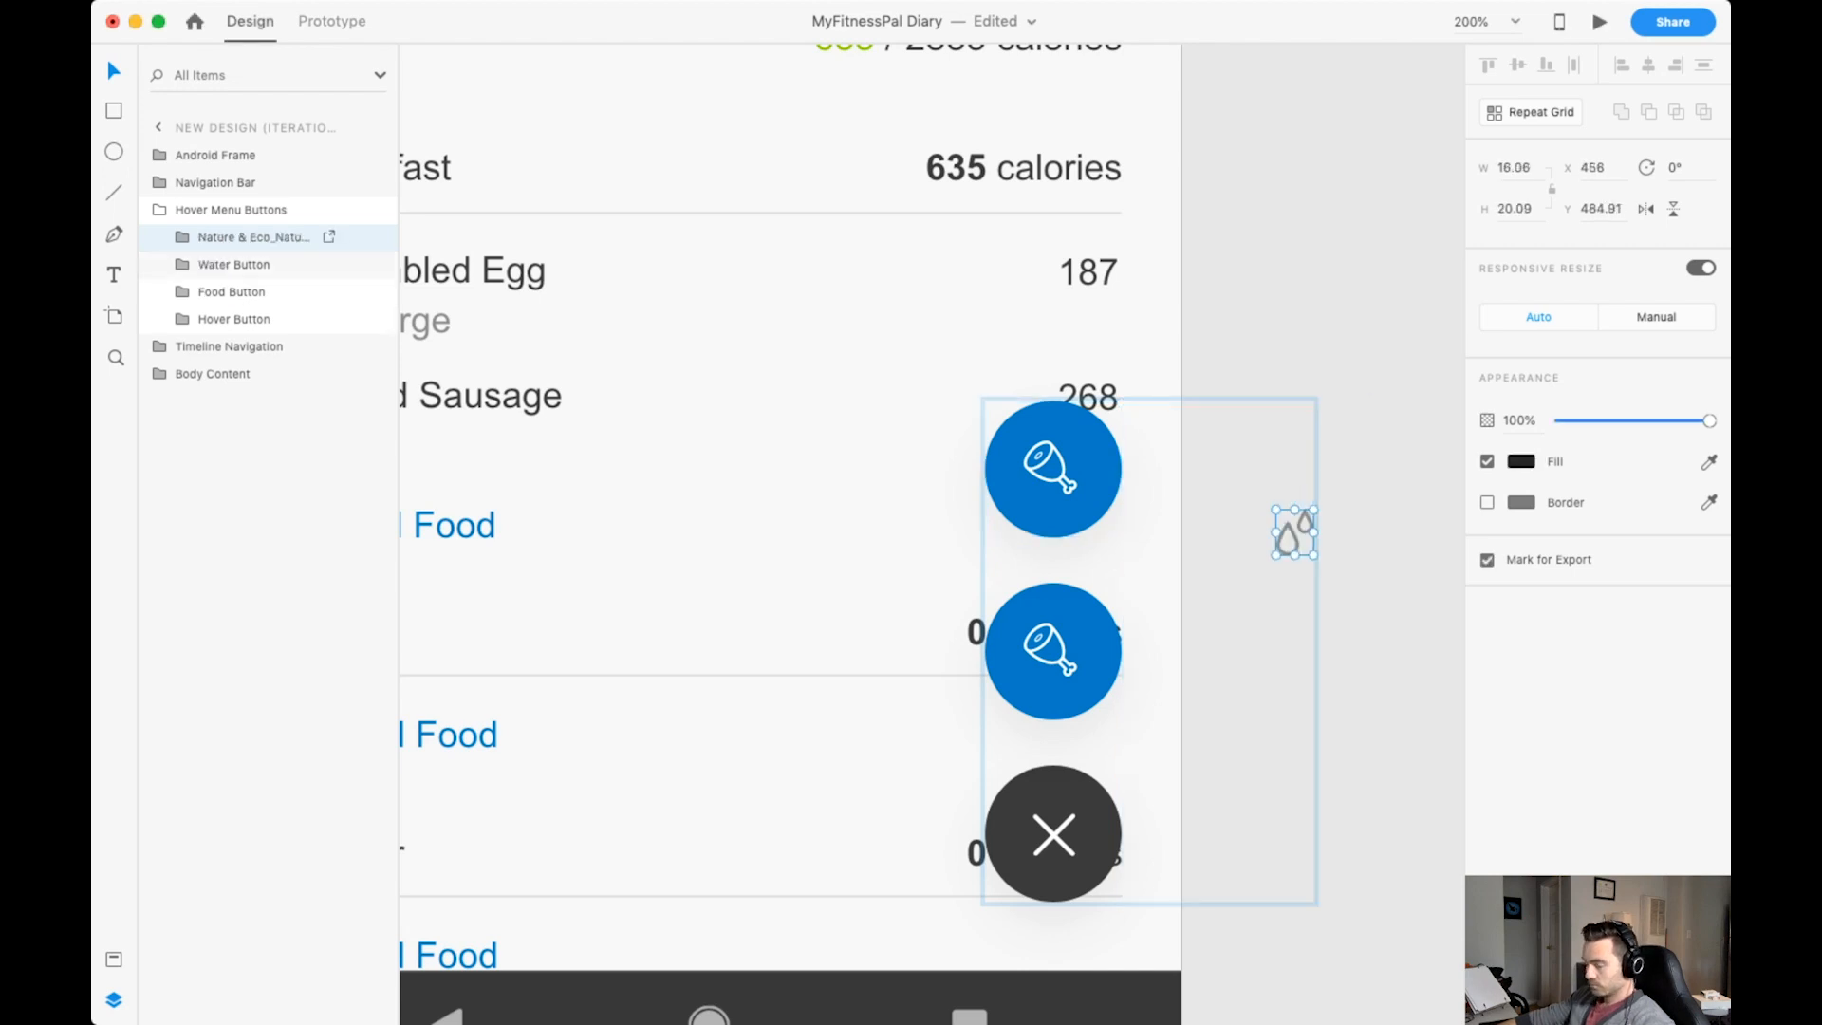
pyautogui.click(182, 265)
pyautogui.click(234, 265)
pyautogui.press('super+v')
pyautogui.moveTo(253, 237); pyautogui.dragTo(253, 307)
pyautogui.click(253, 237)
pyautogui.press('Delete')
# Delete the Food Icon from the Water Button, centre the water drops on its circle, and fill them with Pure White.
pyautogui.click(247, 292)
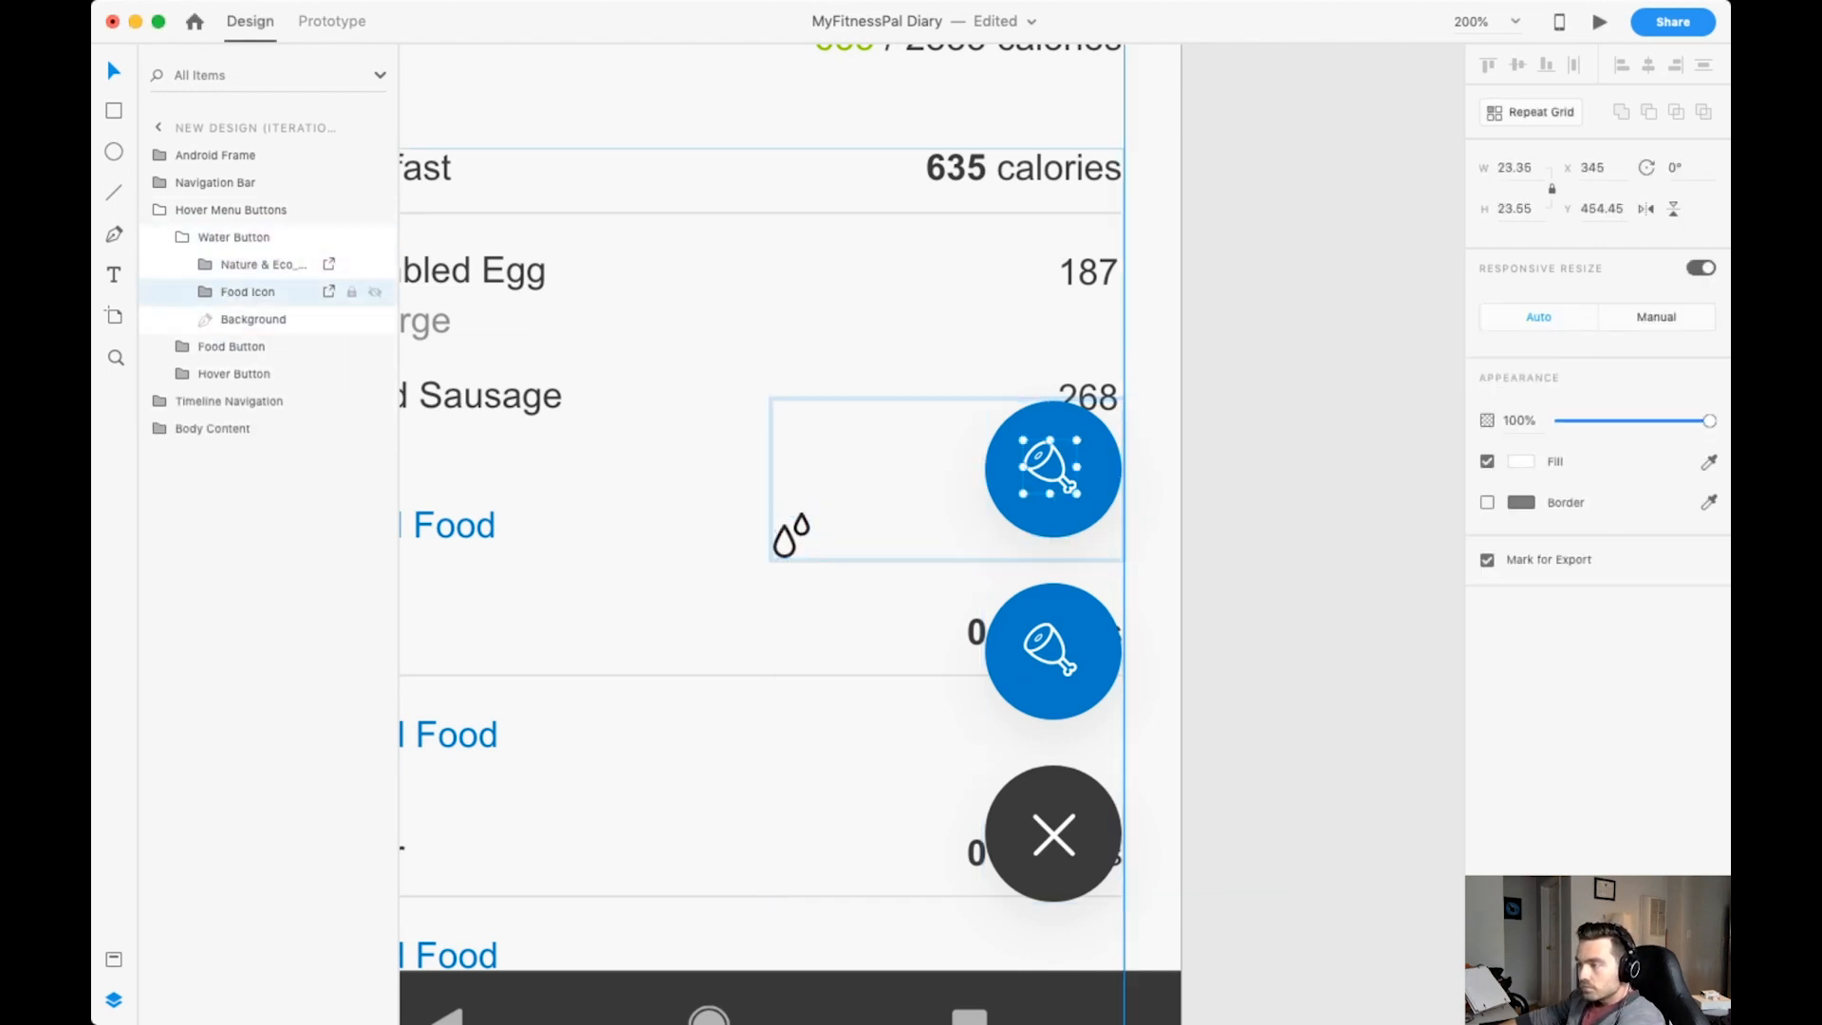
pyautogui.click(254, 265)
pyautogui.click(247, 293)
pyautogui.press('Delete')
pyautogui.moveTo(791, 535); pyautogui.dragTo(1054, 469)
pyautogui.press('shift+super+y')
pyautogui.click(227, 427)
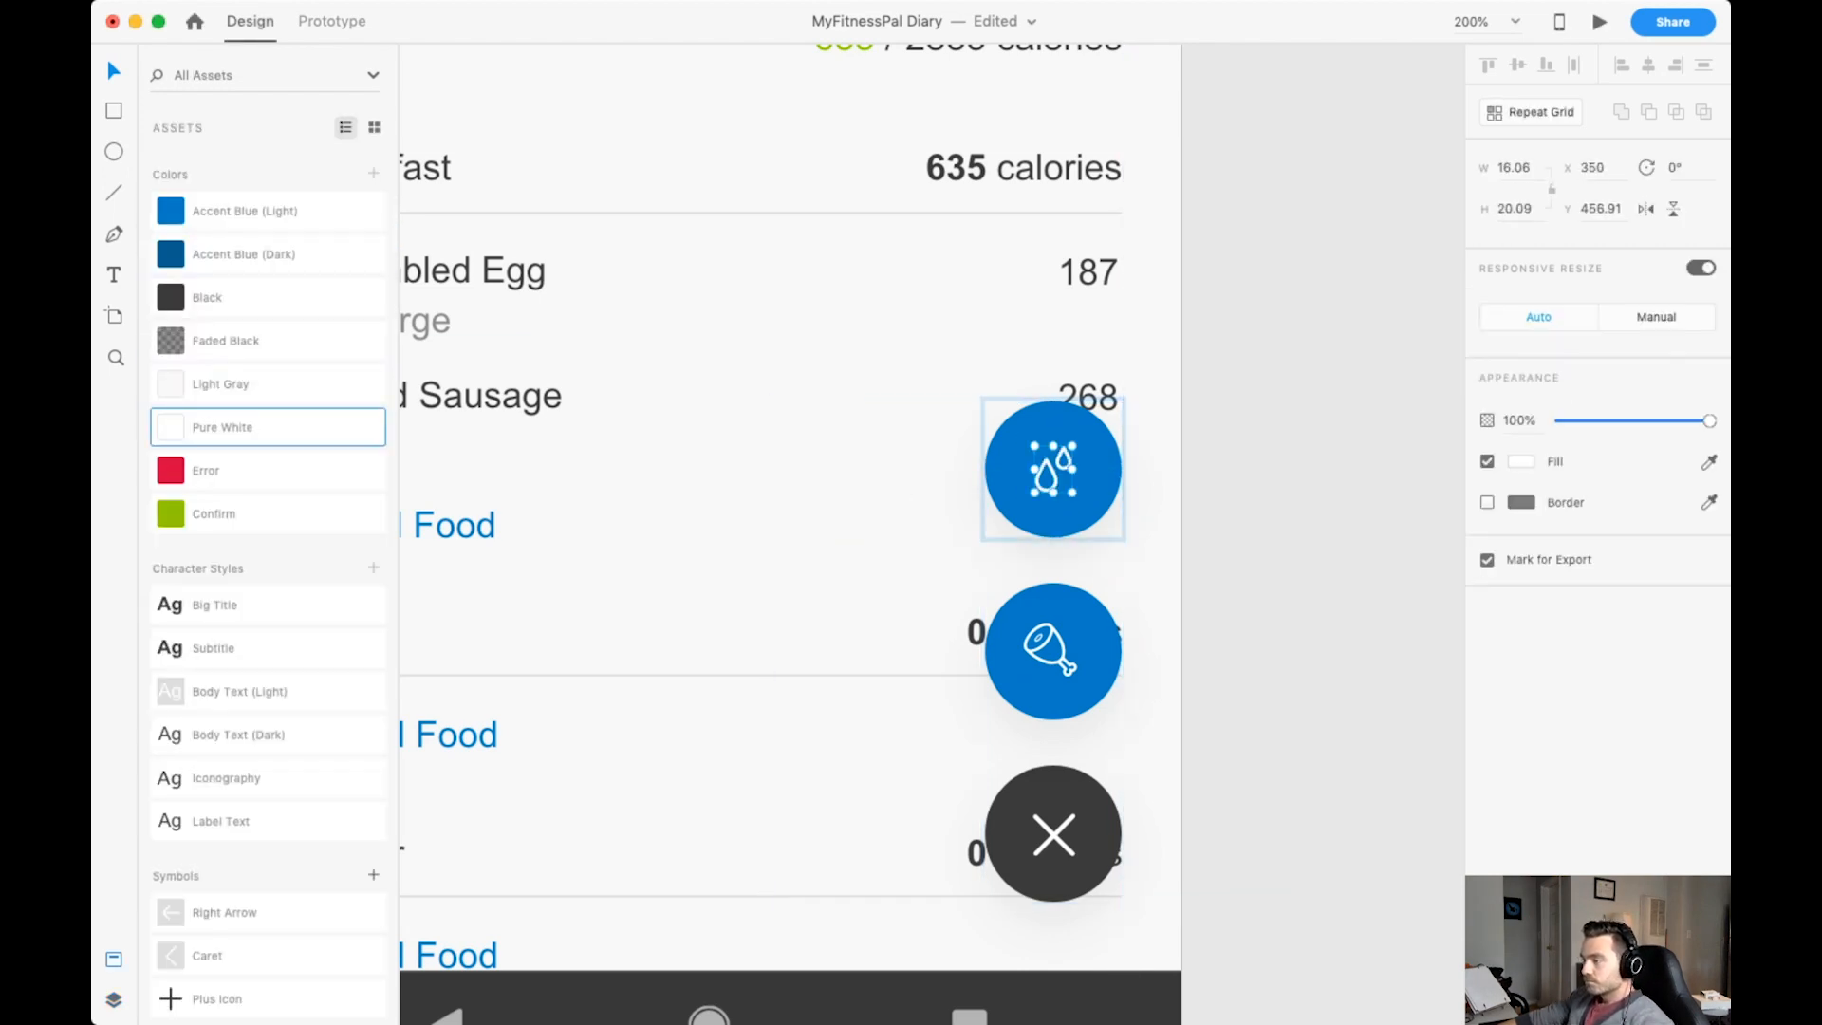
# Examine the layers inside the Water Button group and its water-drops icon.
pyautogui.click(1053, 469)
pyautogui.press('super+y')
pyautogui.click(253, 292)
pyautogui.click(233, 237)
pyautogui.click(205, 264)
pyautogui.click(263, 264)
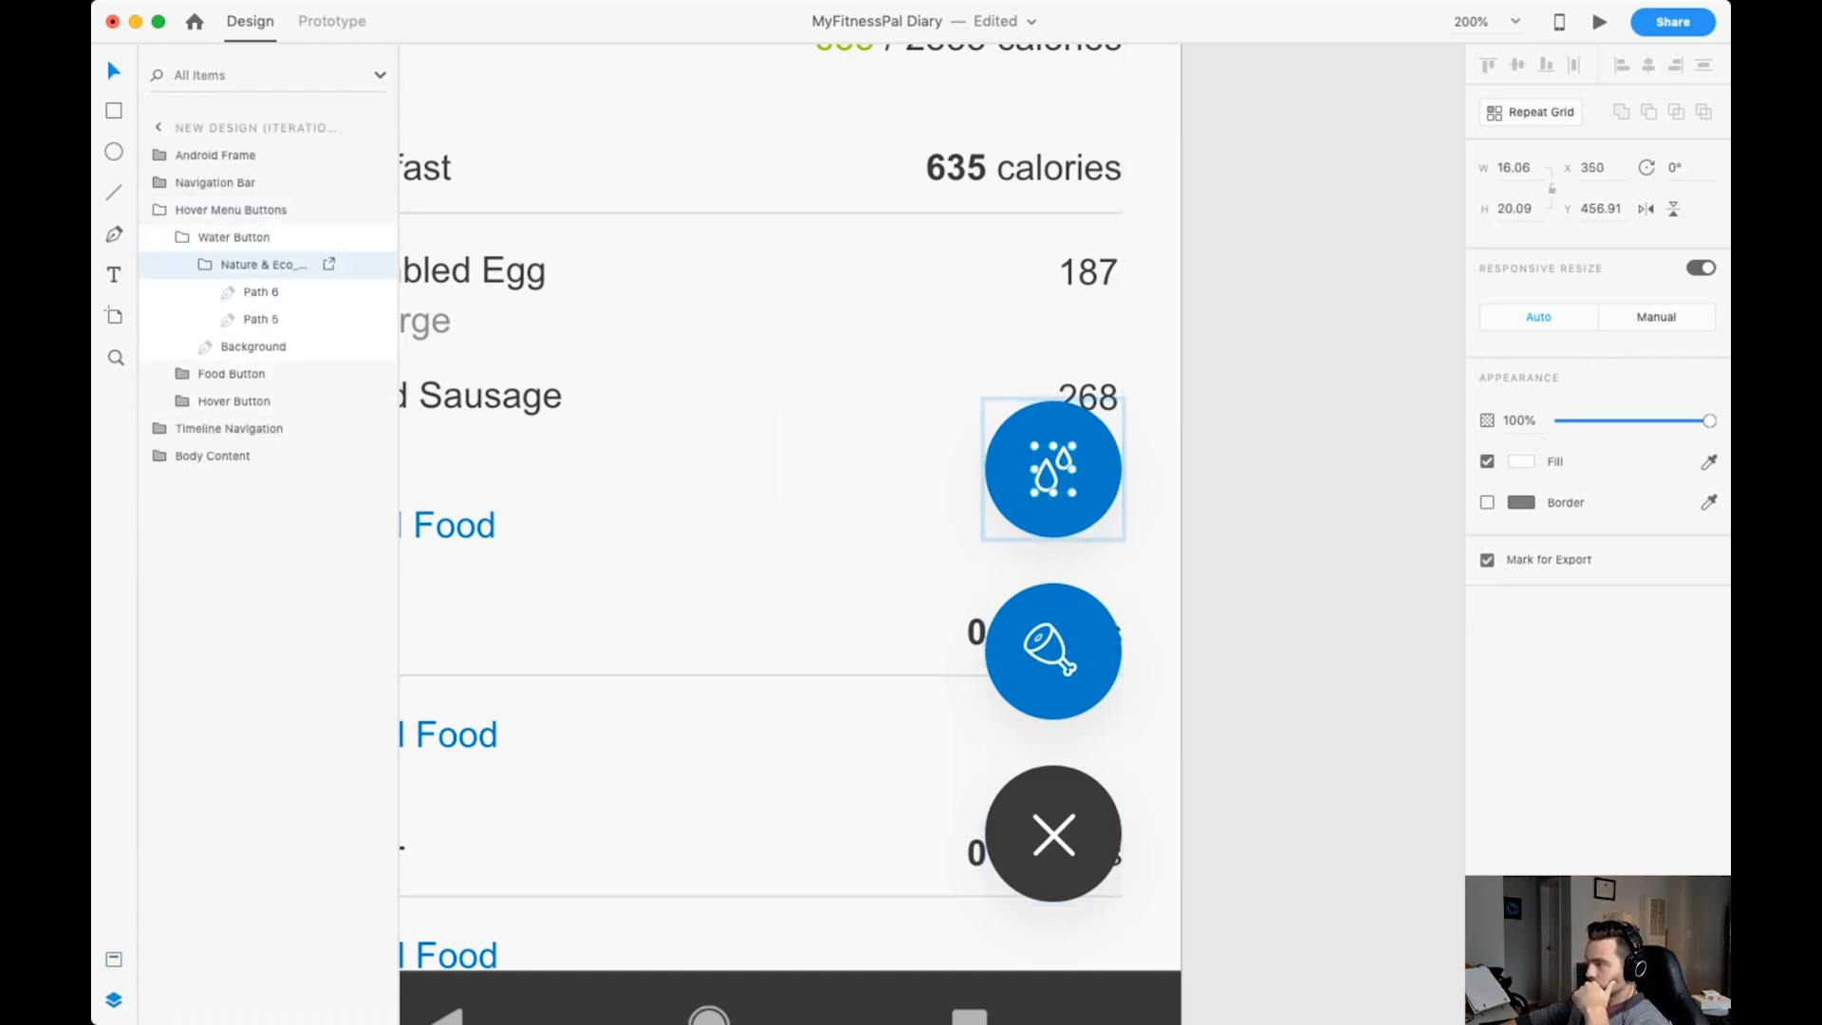
pyautogui.click(1310, 474)
# Duplicate the Water Button, rename the copy "Exercise Button", and place it directly above with the same spacing.
pyautogui.doubleClick(1053, 469)
pyautogui.press('super+d')
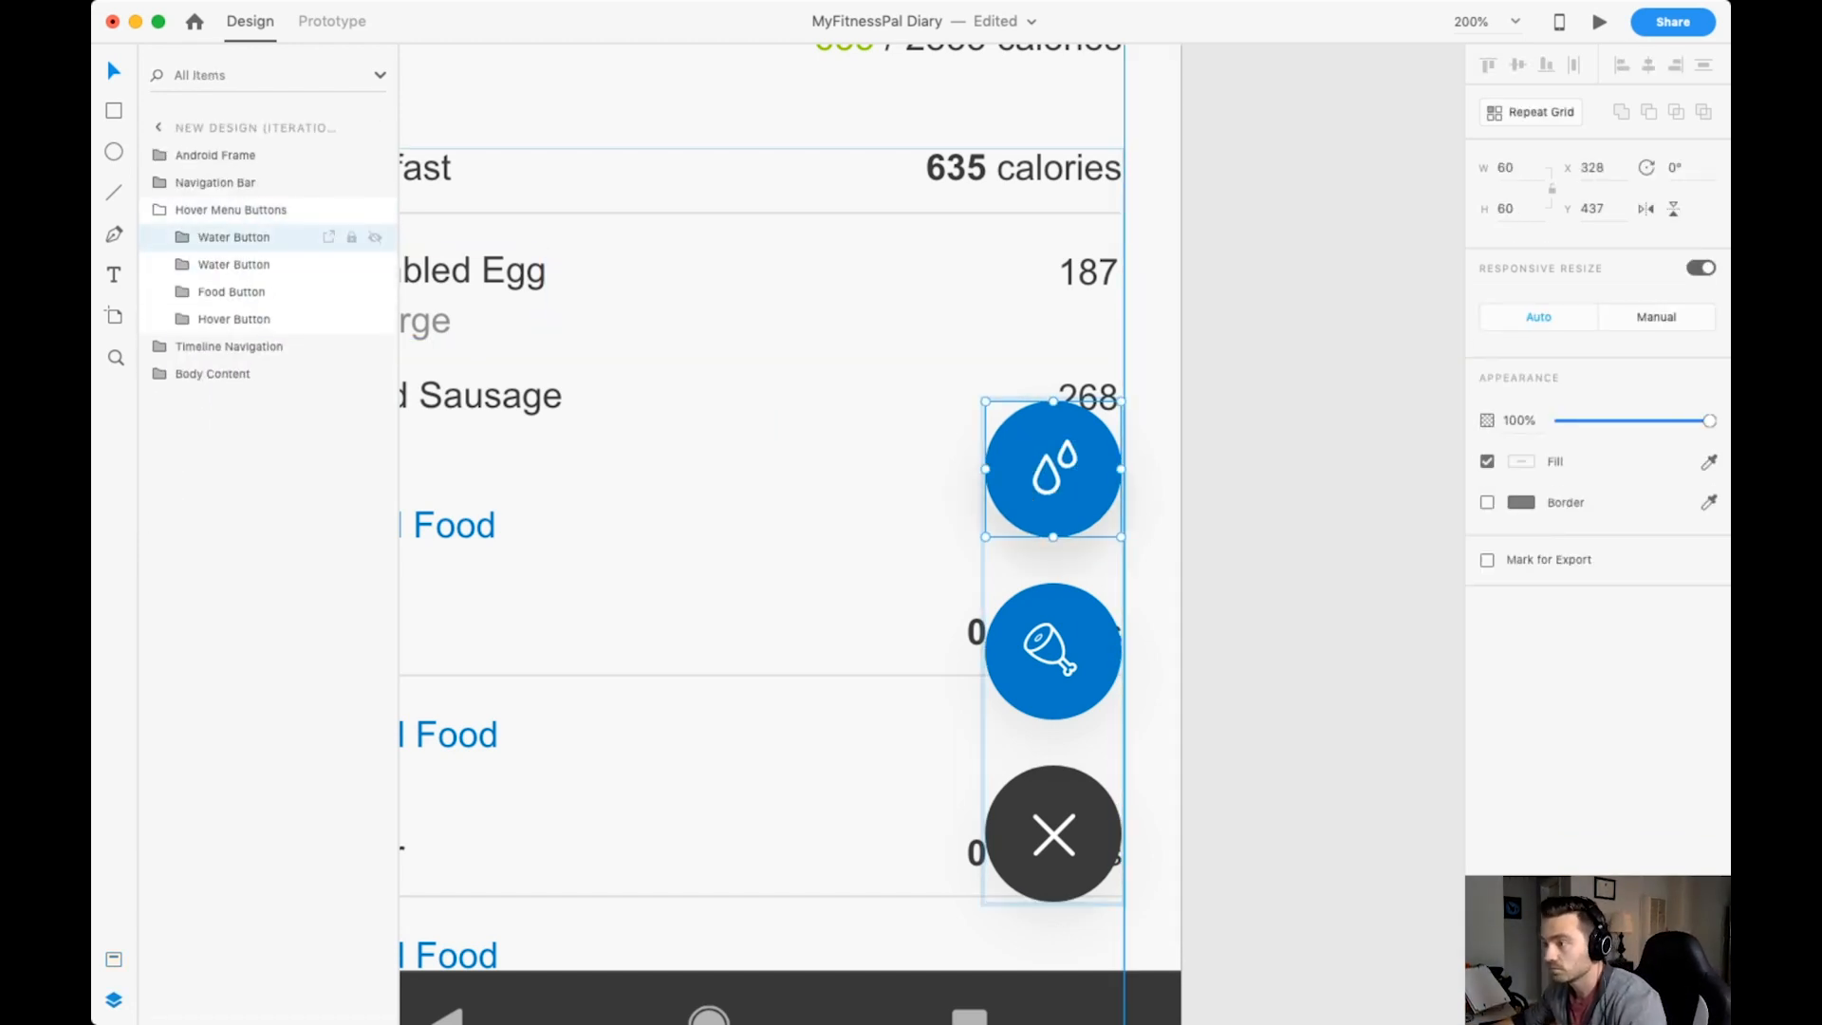
pyautogui.doubleClick(216, 237)
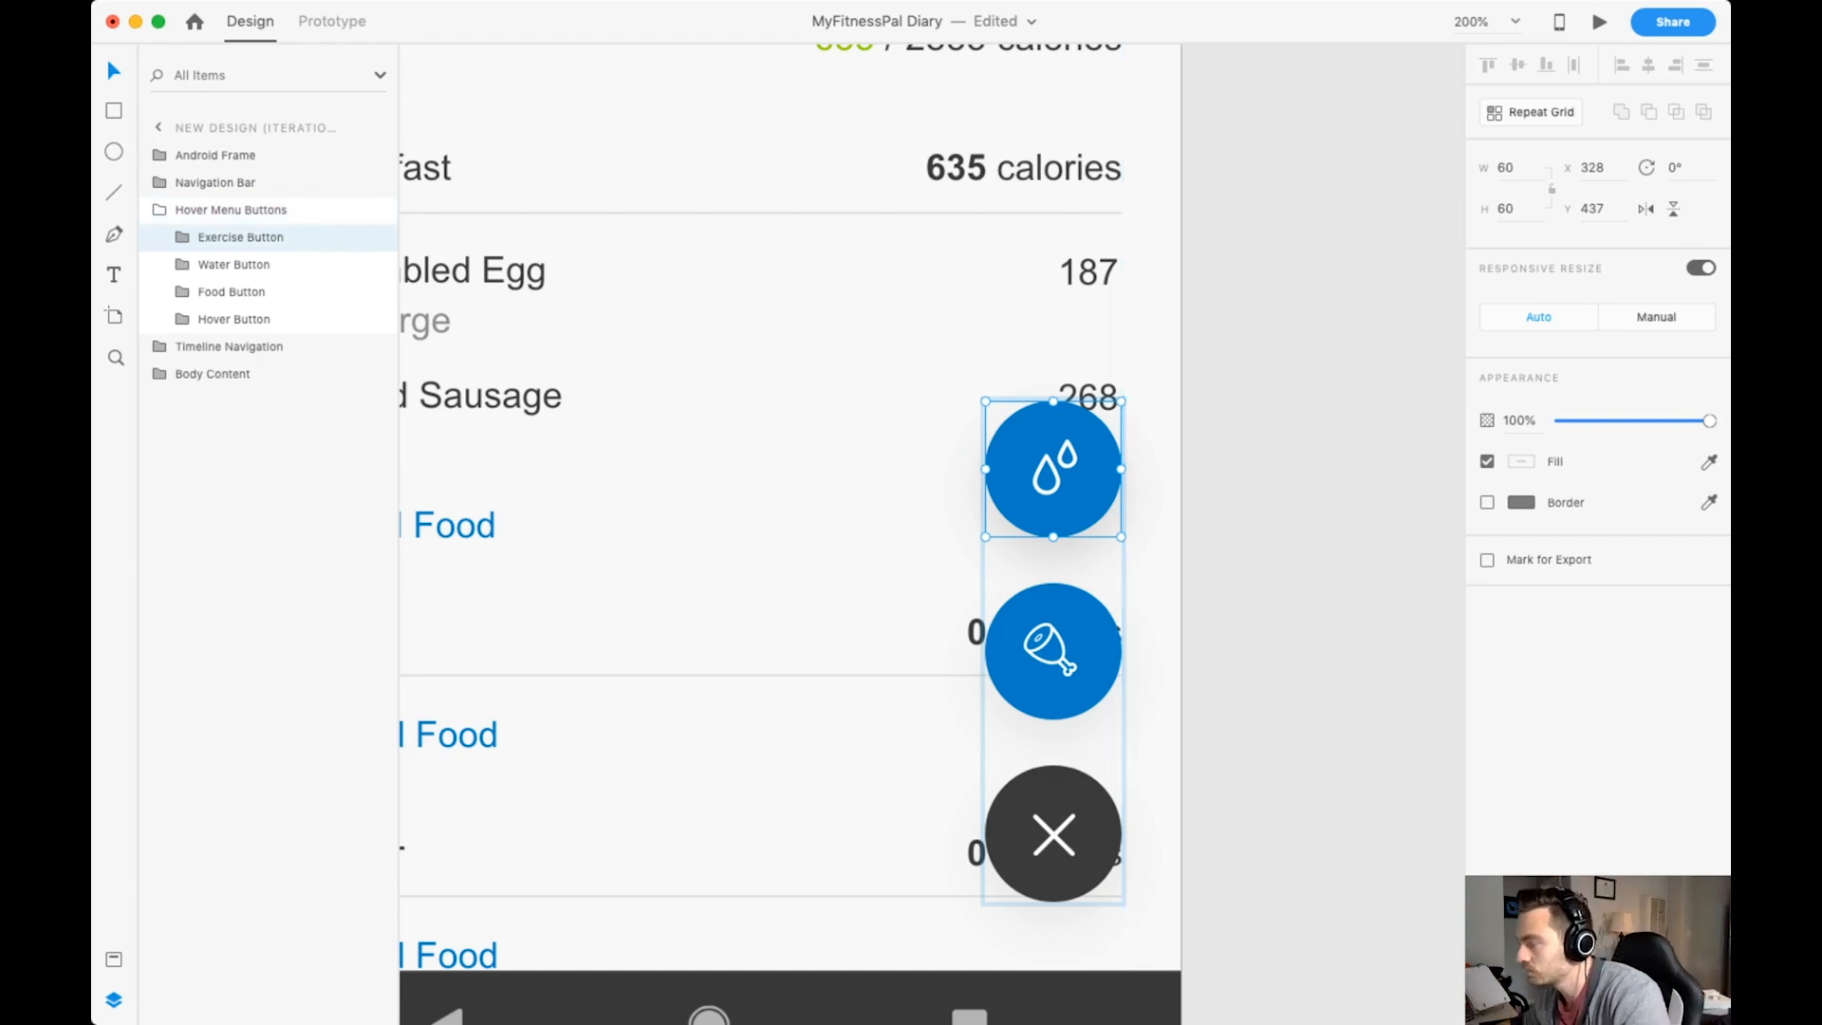
pyautogui.moveTo(1039, 489); pyautogui.dragTo(1039, 307)
pyautogui.press('super+minus')
pyautogui.press('super+minus')
pyautogui.press('super+minus')
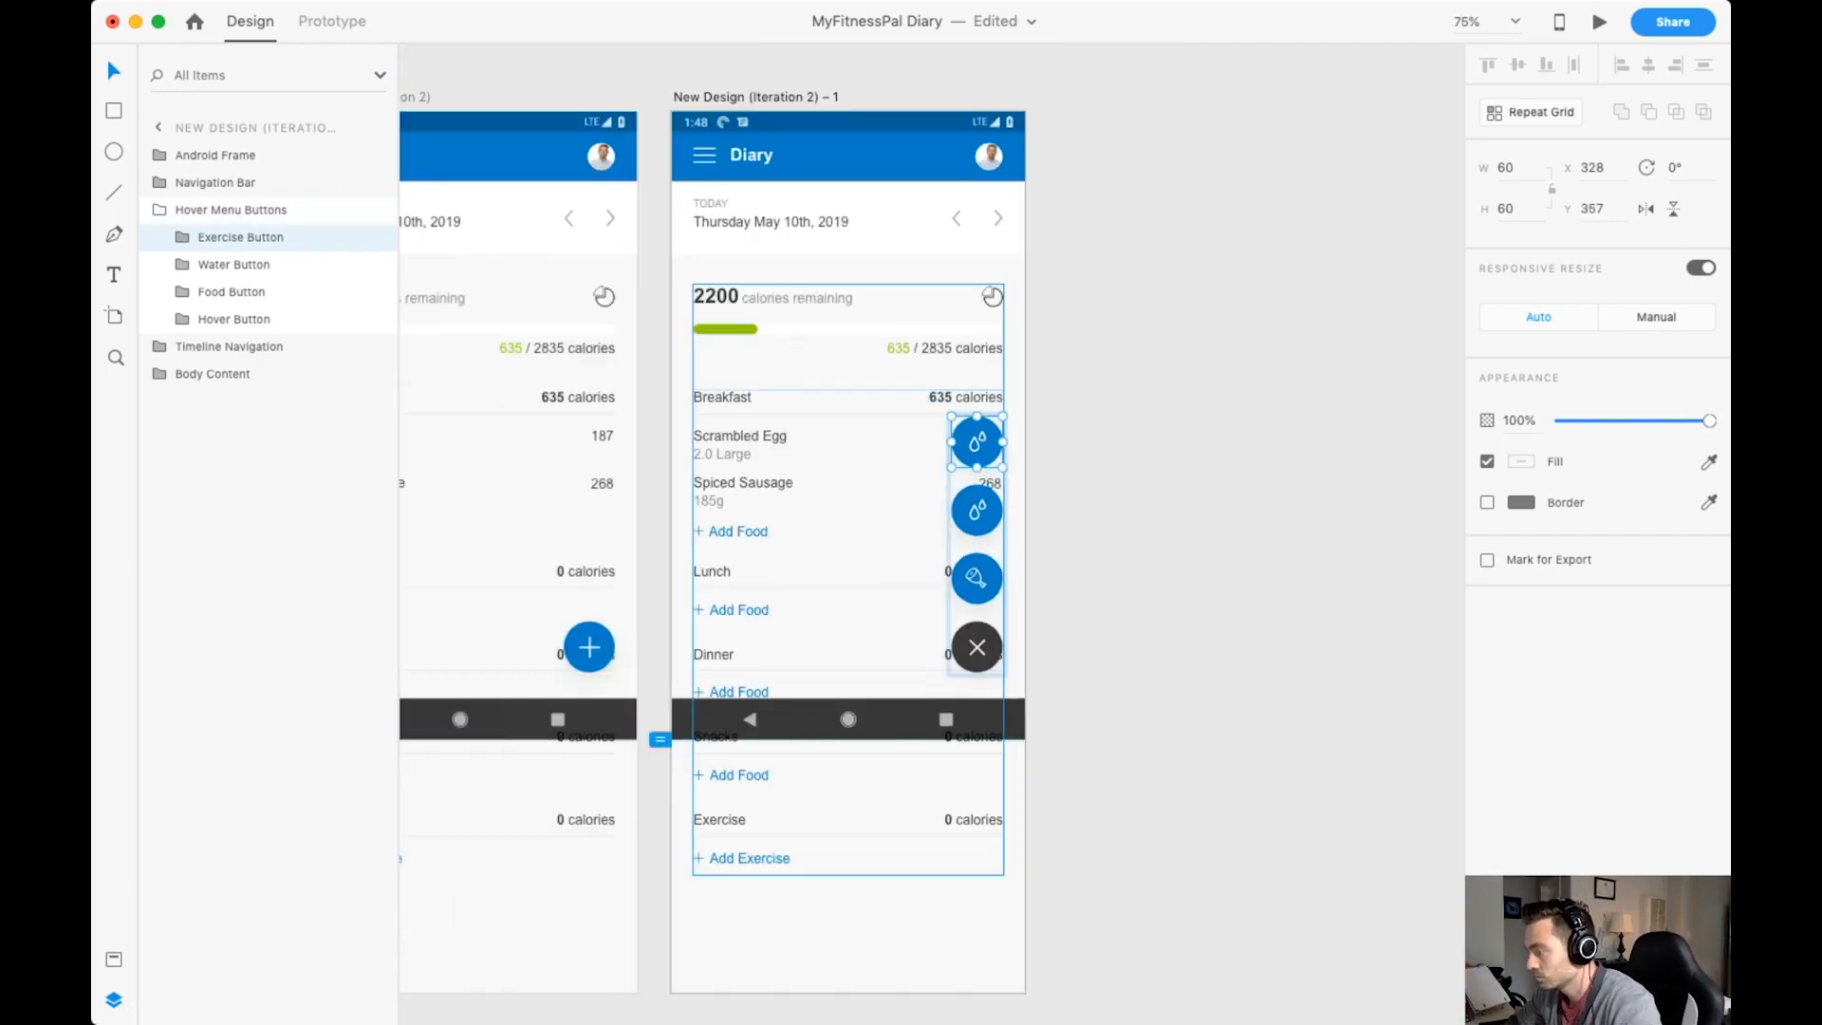
# Paste the dumbbell icon into the Exercise Button group and delete the group's water-drops icon.
pyautogui.press('super+plus')
pyautogui.press('super+plus')
pyautogui.press('super+plus')
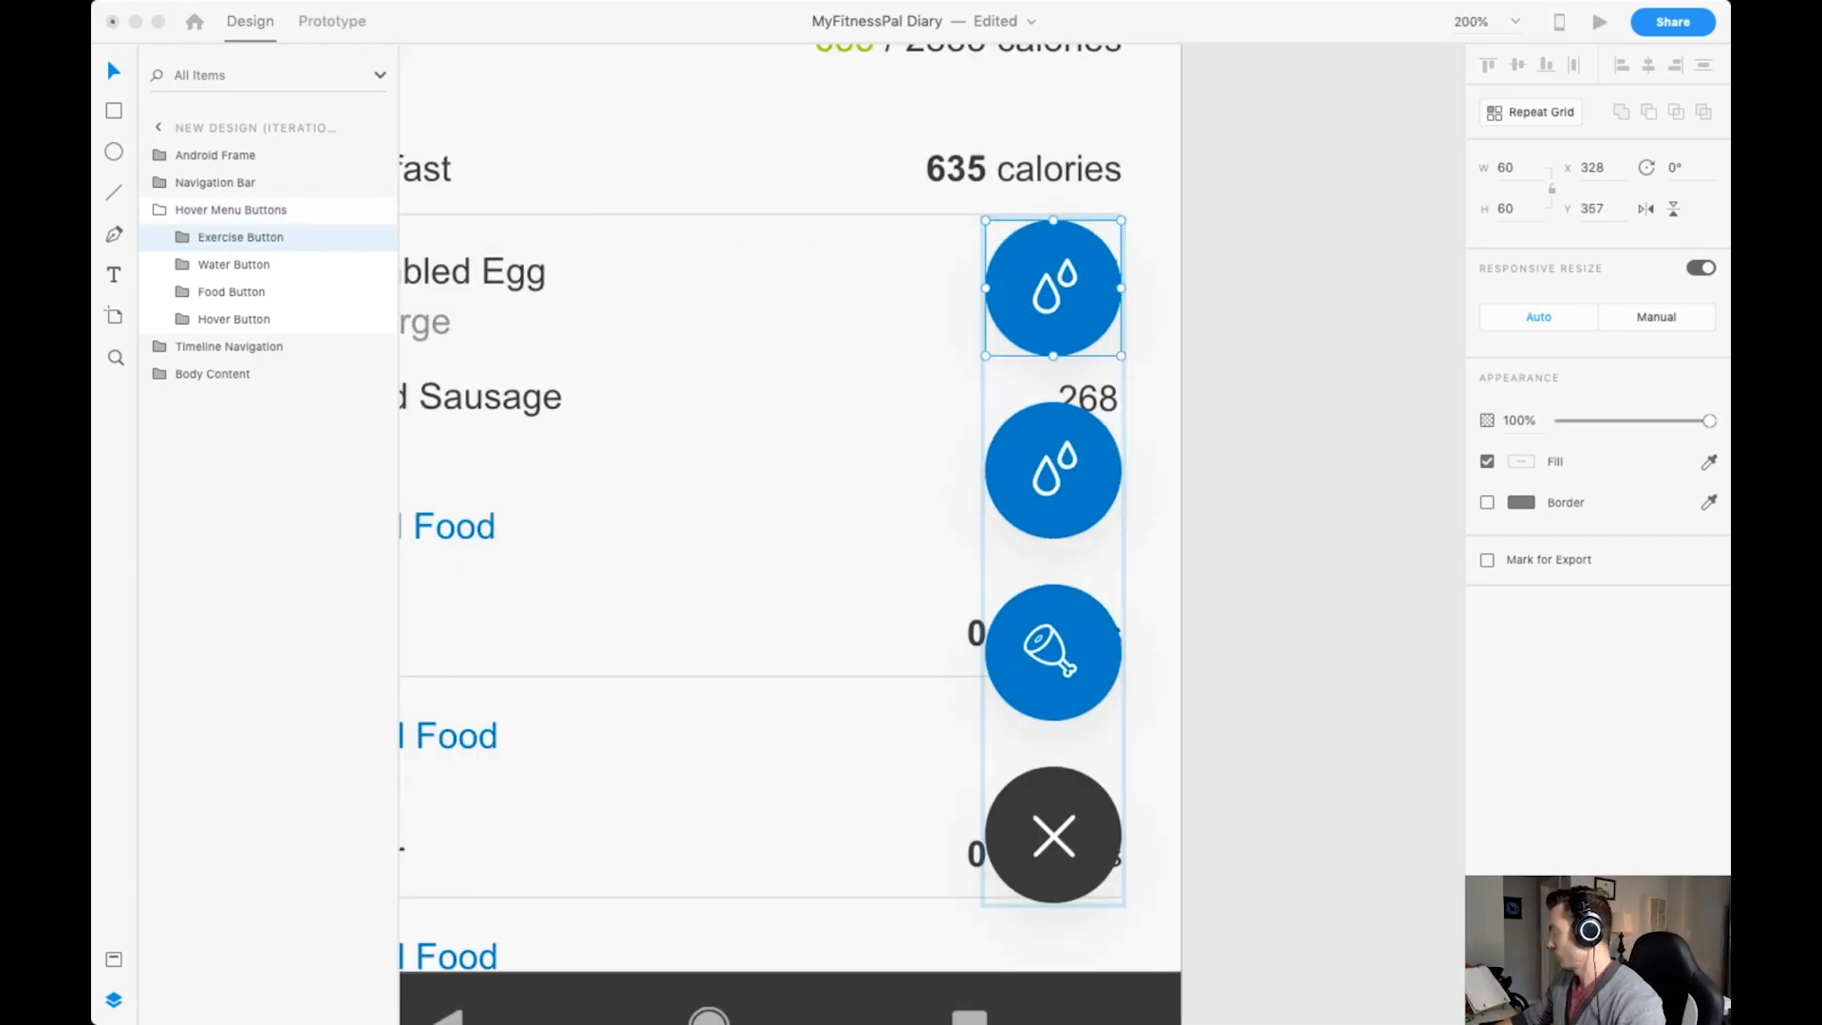
pyautogui.press('super+v')
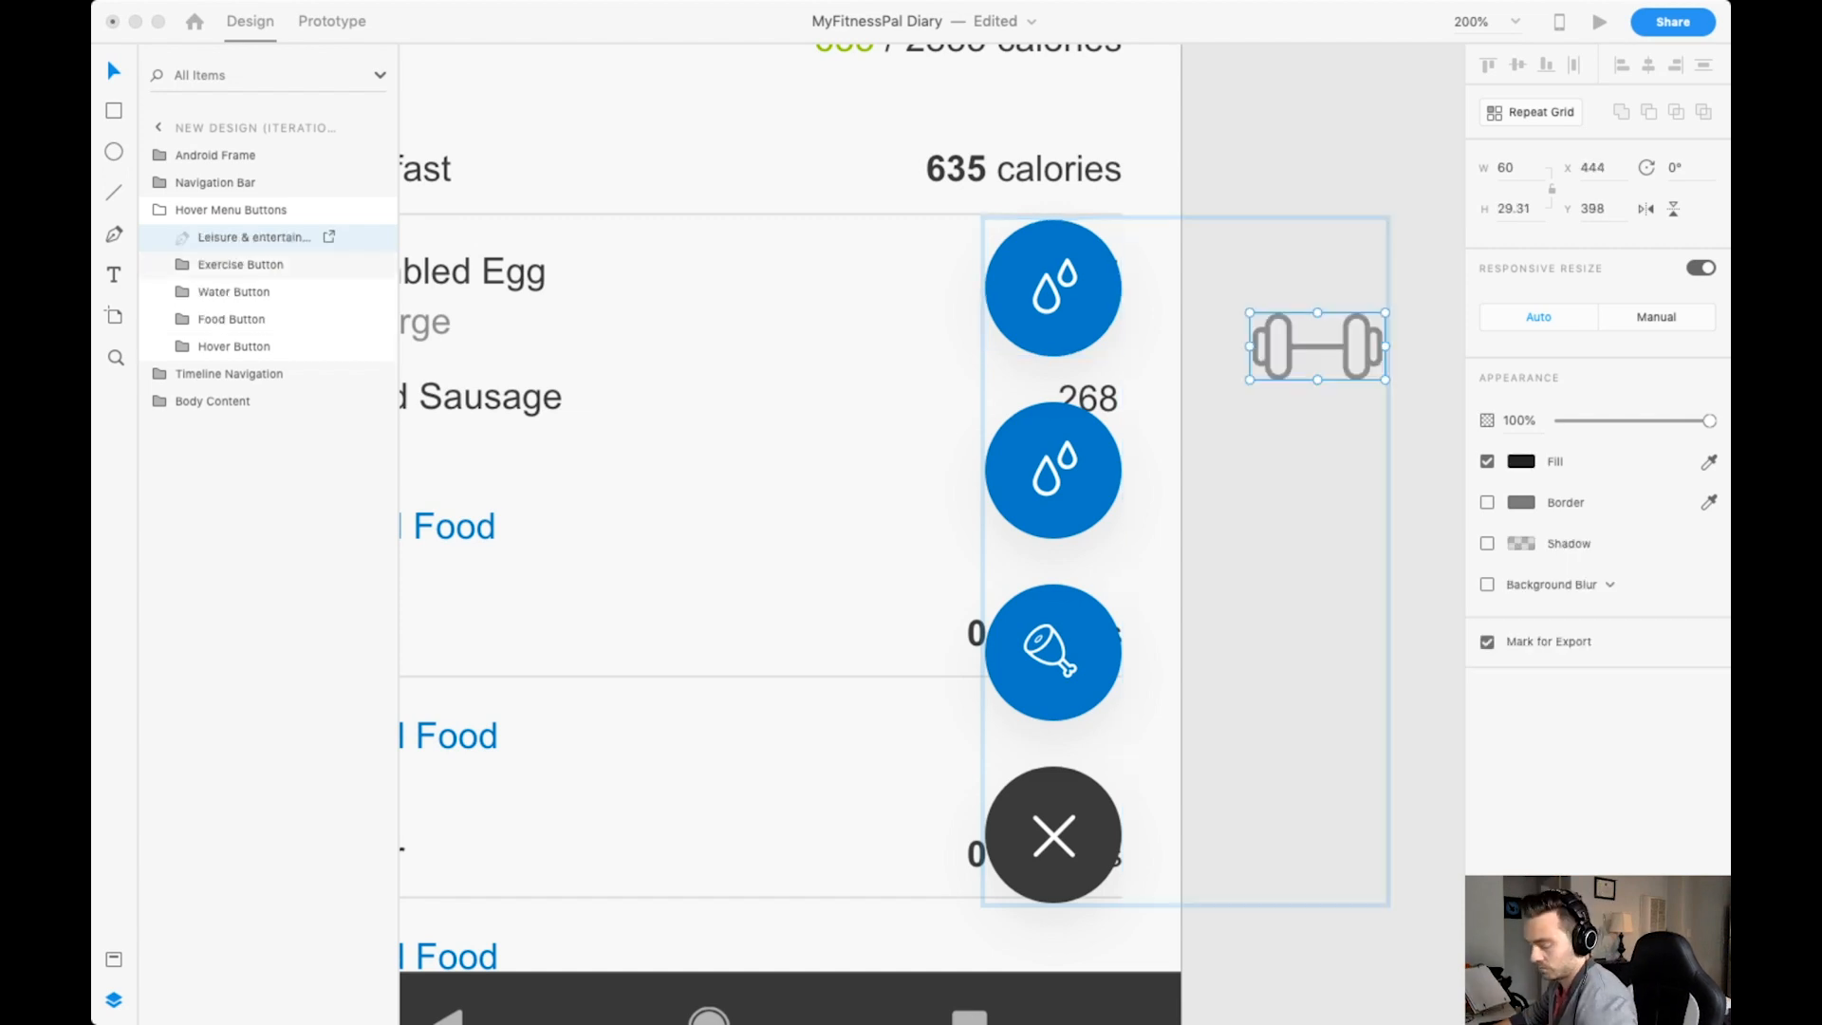
pyautogui.click(1317, 349)
pyautogui.doubleClick(1318, 349)
pyautogui.press('super+x')
pyautogui.doubleClick(1054, 288)
pyautogui.press('super+v')
pyautogui.click(1047, 294)
pyautogui.press('Delete')
# Shrink and centre the dumbbell icon on the Exercise Button's circle, fill it with Pure White, and save.
pyautogui.moveTo(791, 536); pyautogui.dragTo(1061, 281)
pyautogui.moveTo(1130, 248); pyautogui.dragTo(1085, 273)
pyautogui.click(1054, 332)
pyautogui.click(1053, 289)
pyautogui.click(114, 960)
pyautogui.click(171, 428)
pyautogui.scroll(2, 932, 533)
pyautogui.press('super+minus')
pyautogui.press('super+minus')
pyautogui.press('super+s')
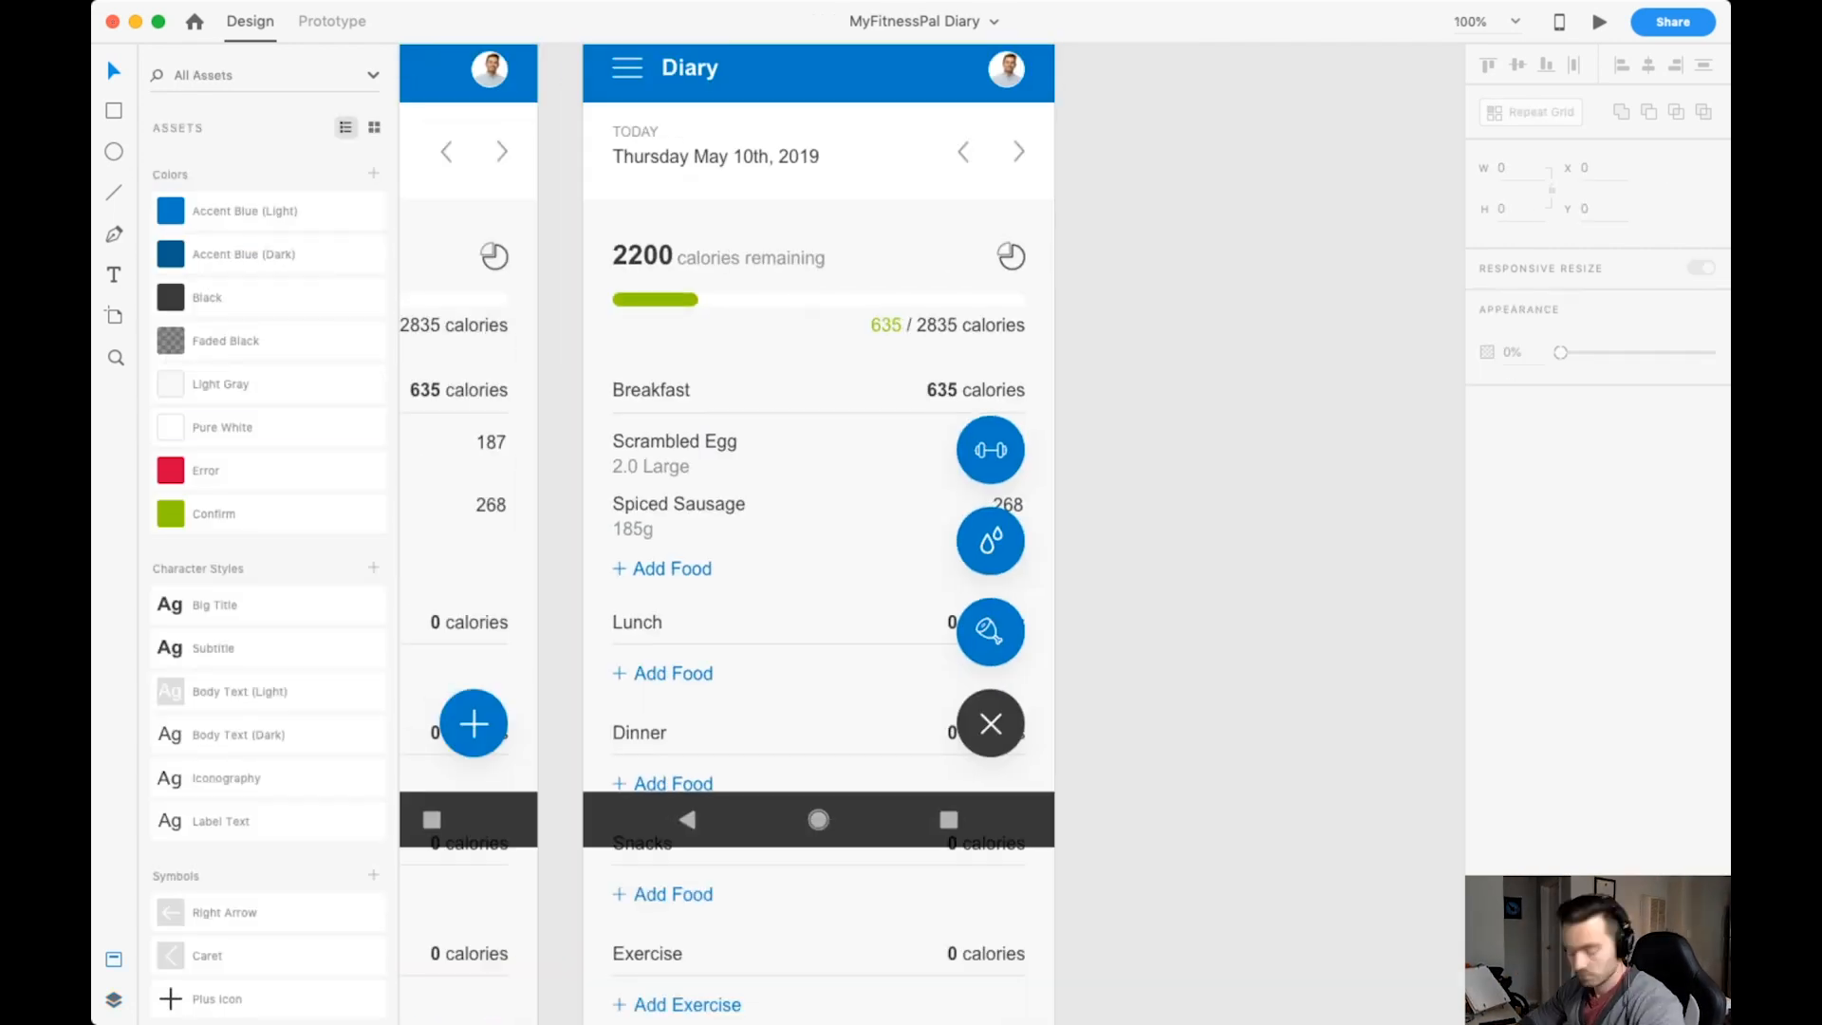
pyautogui.doubleClick(991, 450)
pyautogui.press('super+d')
pyautogui.moveTo(991, 450); pyautogui.dragTo(991, 358)
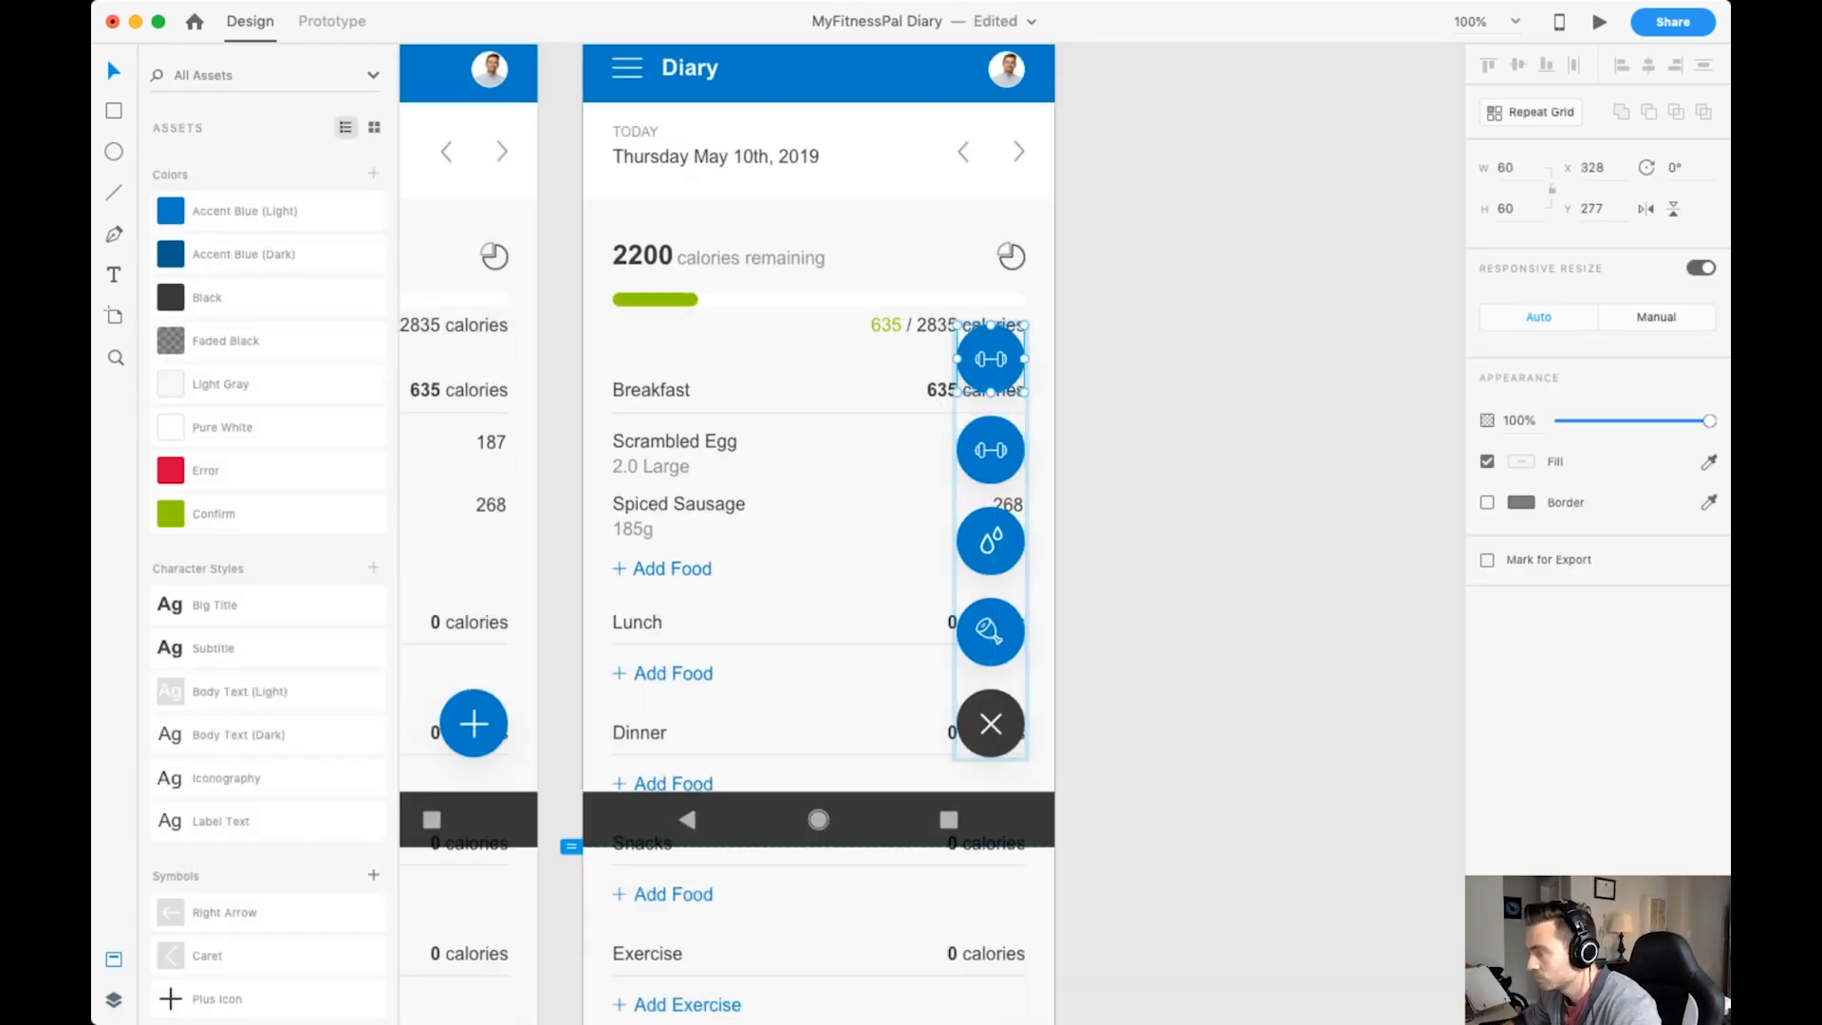
pyautogui.press('Delete')
# Save the document with the three-option hover menu.
pyautogui.press('super+s')
pyautogui.press('super+plus')
pyautogui.scroll(5, 932, 533)
pyautogui.press('super+minus')
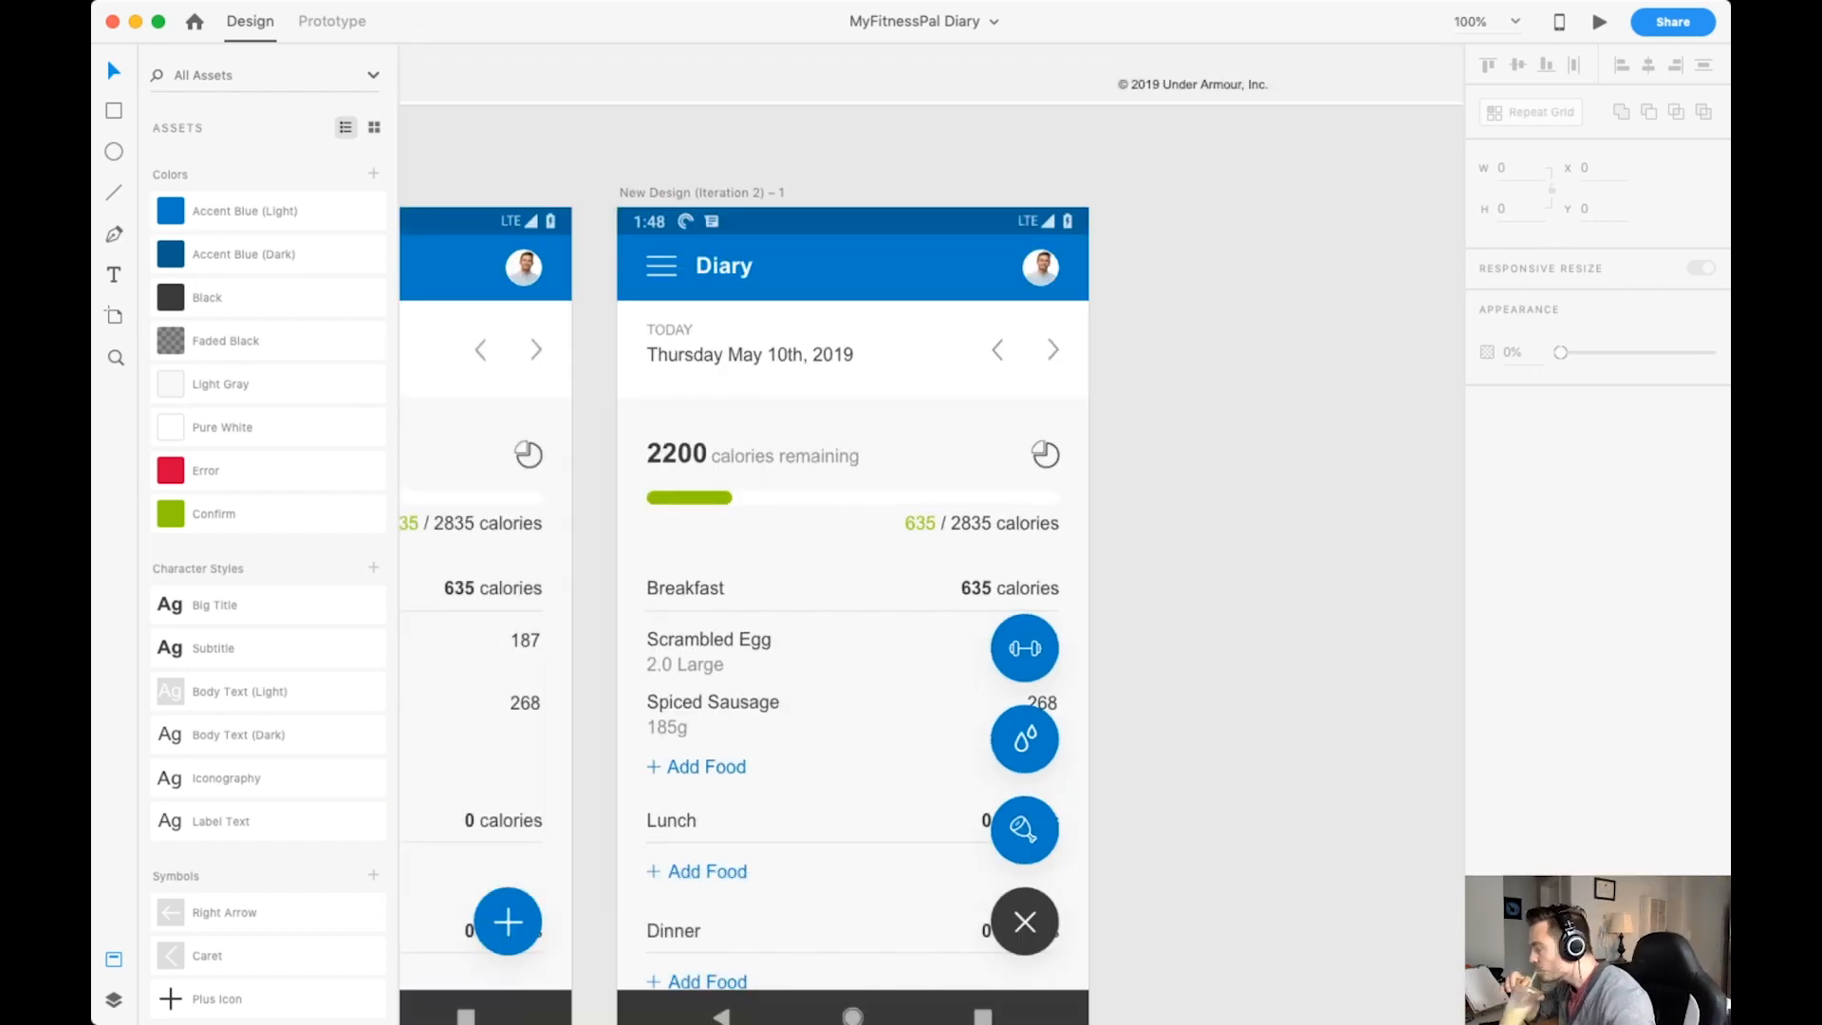
# Paste the notes icon beside the nutrients icon, set its width to 30, and remove it from the canvas.
pyautogui.press('super+plus')
pyautogui.scroll(1, 824, 533)
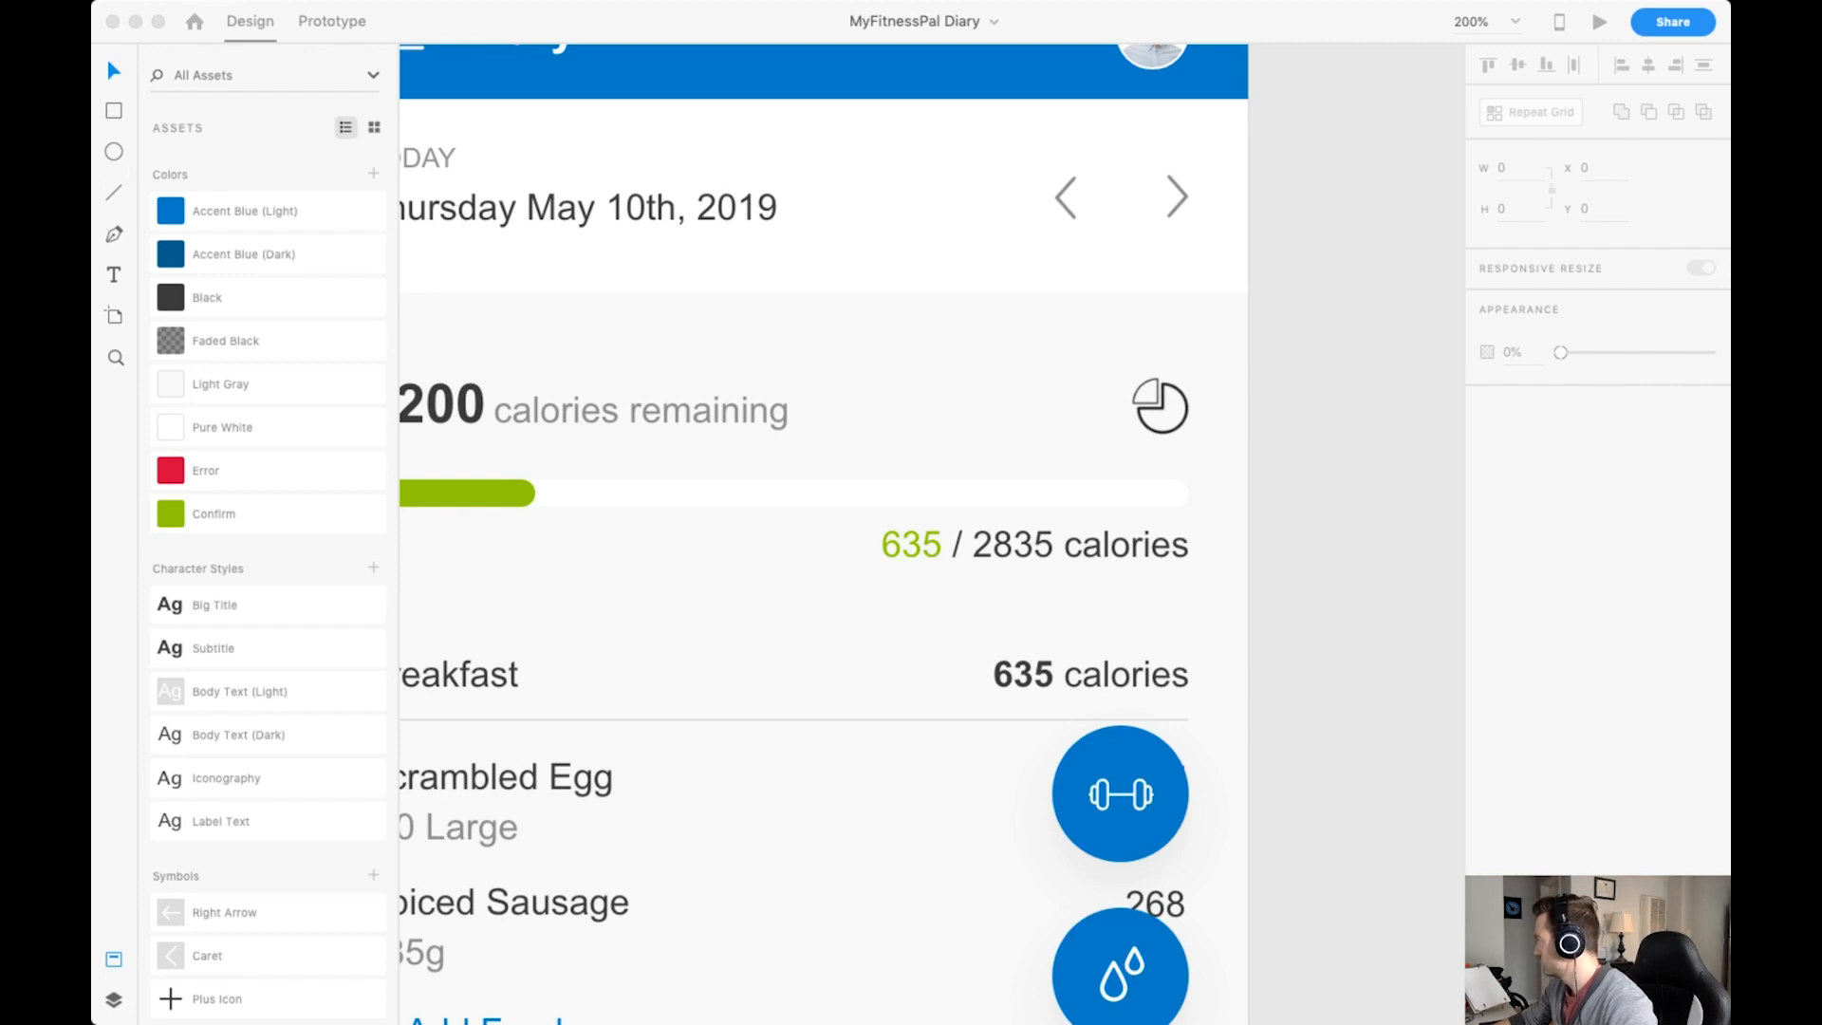
pyautogui.press('super+v')
pyautogui.click(1516, 168)
pyautogui.write('30')
pyautogui.press('Return')
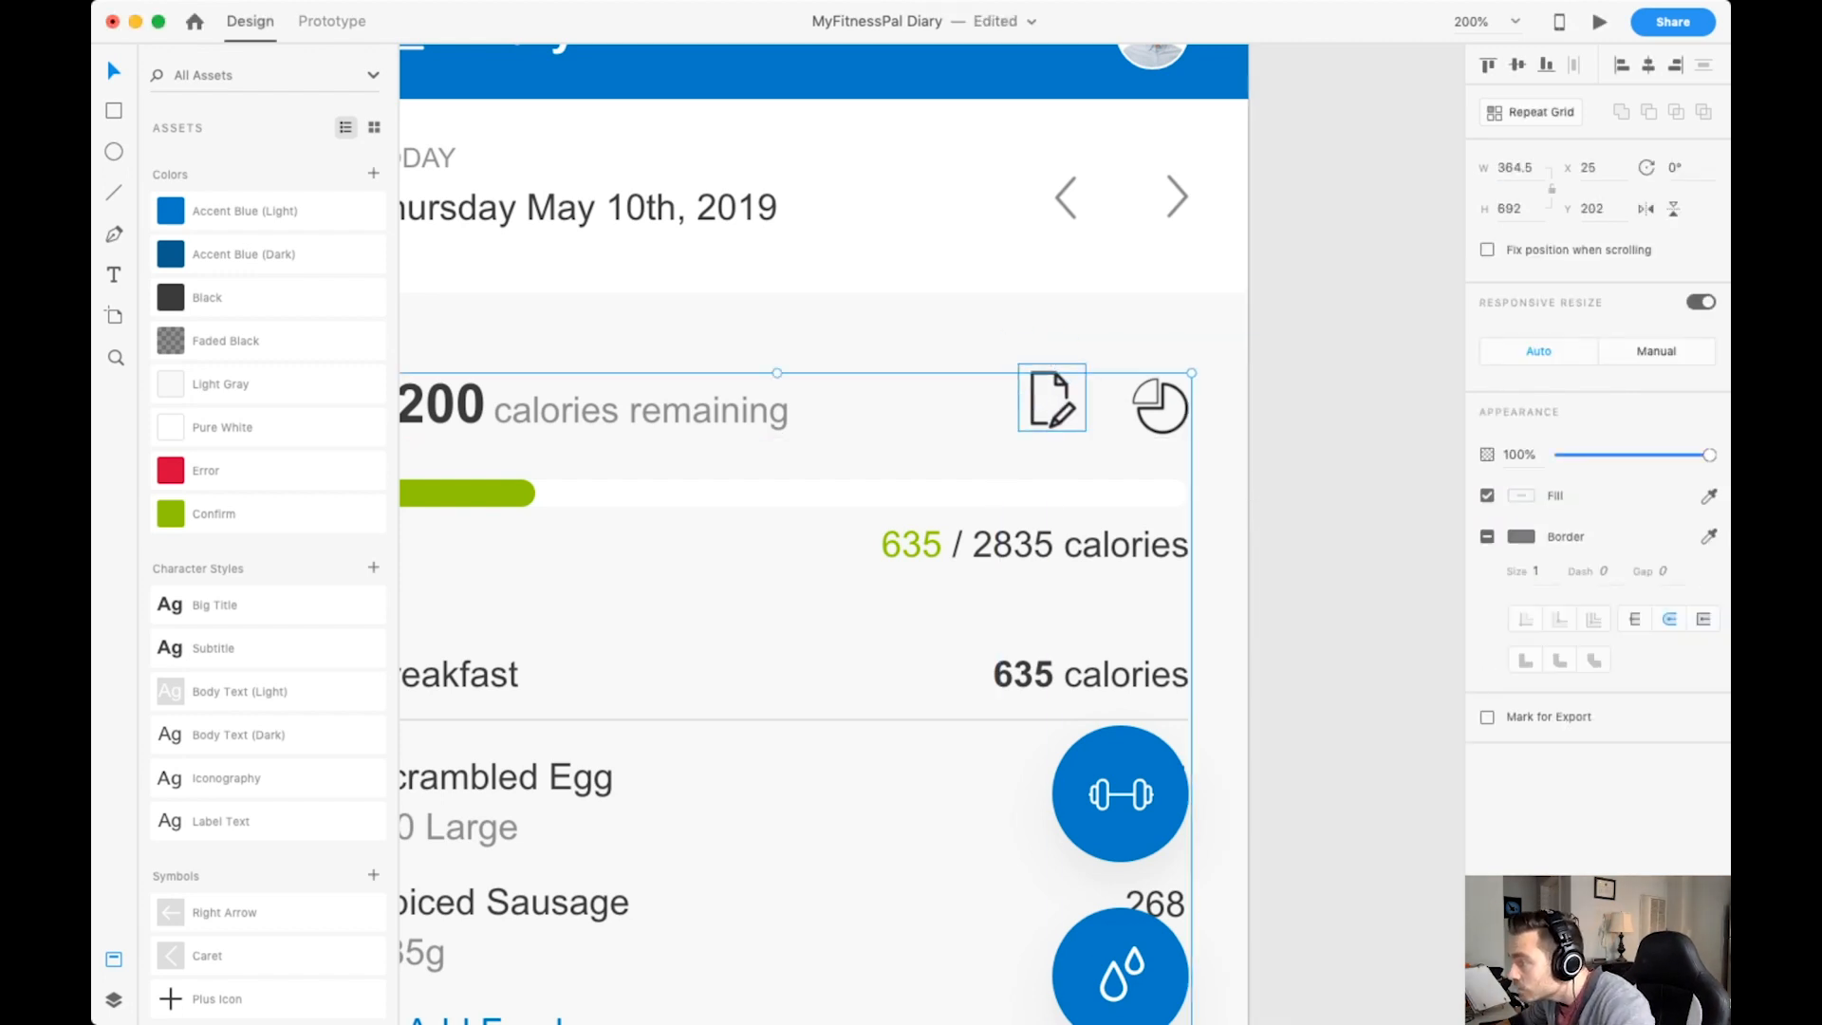
pyautogui.press('Delete')
# Move the Hover Menu Buttons group below the Timeline Navigation group in the artboard's layer order.
pyautogui.click(114, 999)
pyautogui.click(159, 183)
pyautogui.click(159, 182)
pyautogui.click(159, 210)
pyautogui.click(160, 237)
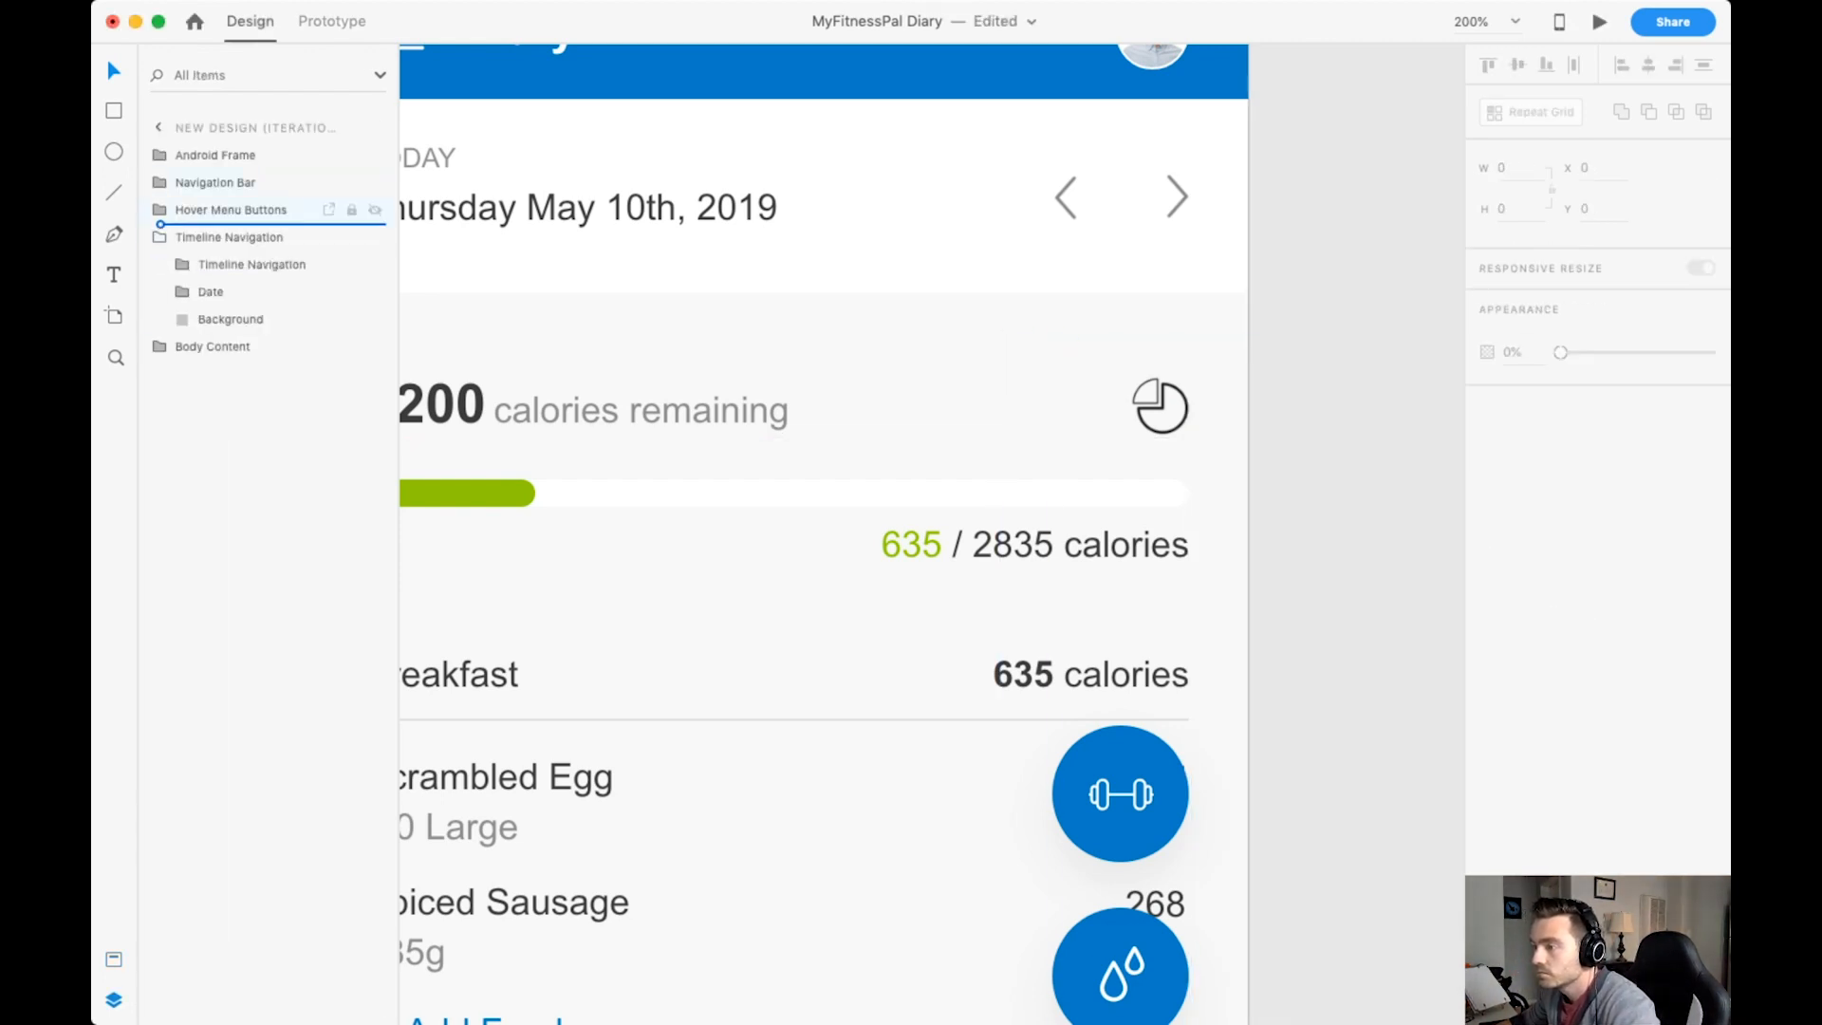
pyautogui.moveTo(230, 210); pyautogui.dragTo(231, 333)
# Paste the notes icon into the Body Content's Calories Remaining group and rename it "Notes Icon".
pyautogui.click(229, 210)
pyautogui.click(159, 210)
pyautogui.click(160, 265)
pyautogui.click(251, 292)
pyautogui.click(182, 292)
pyautogui.press('super+v')
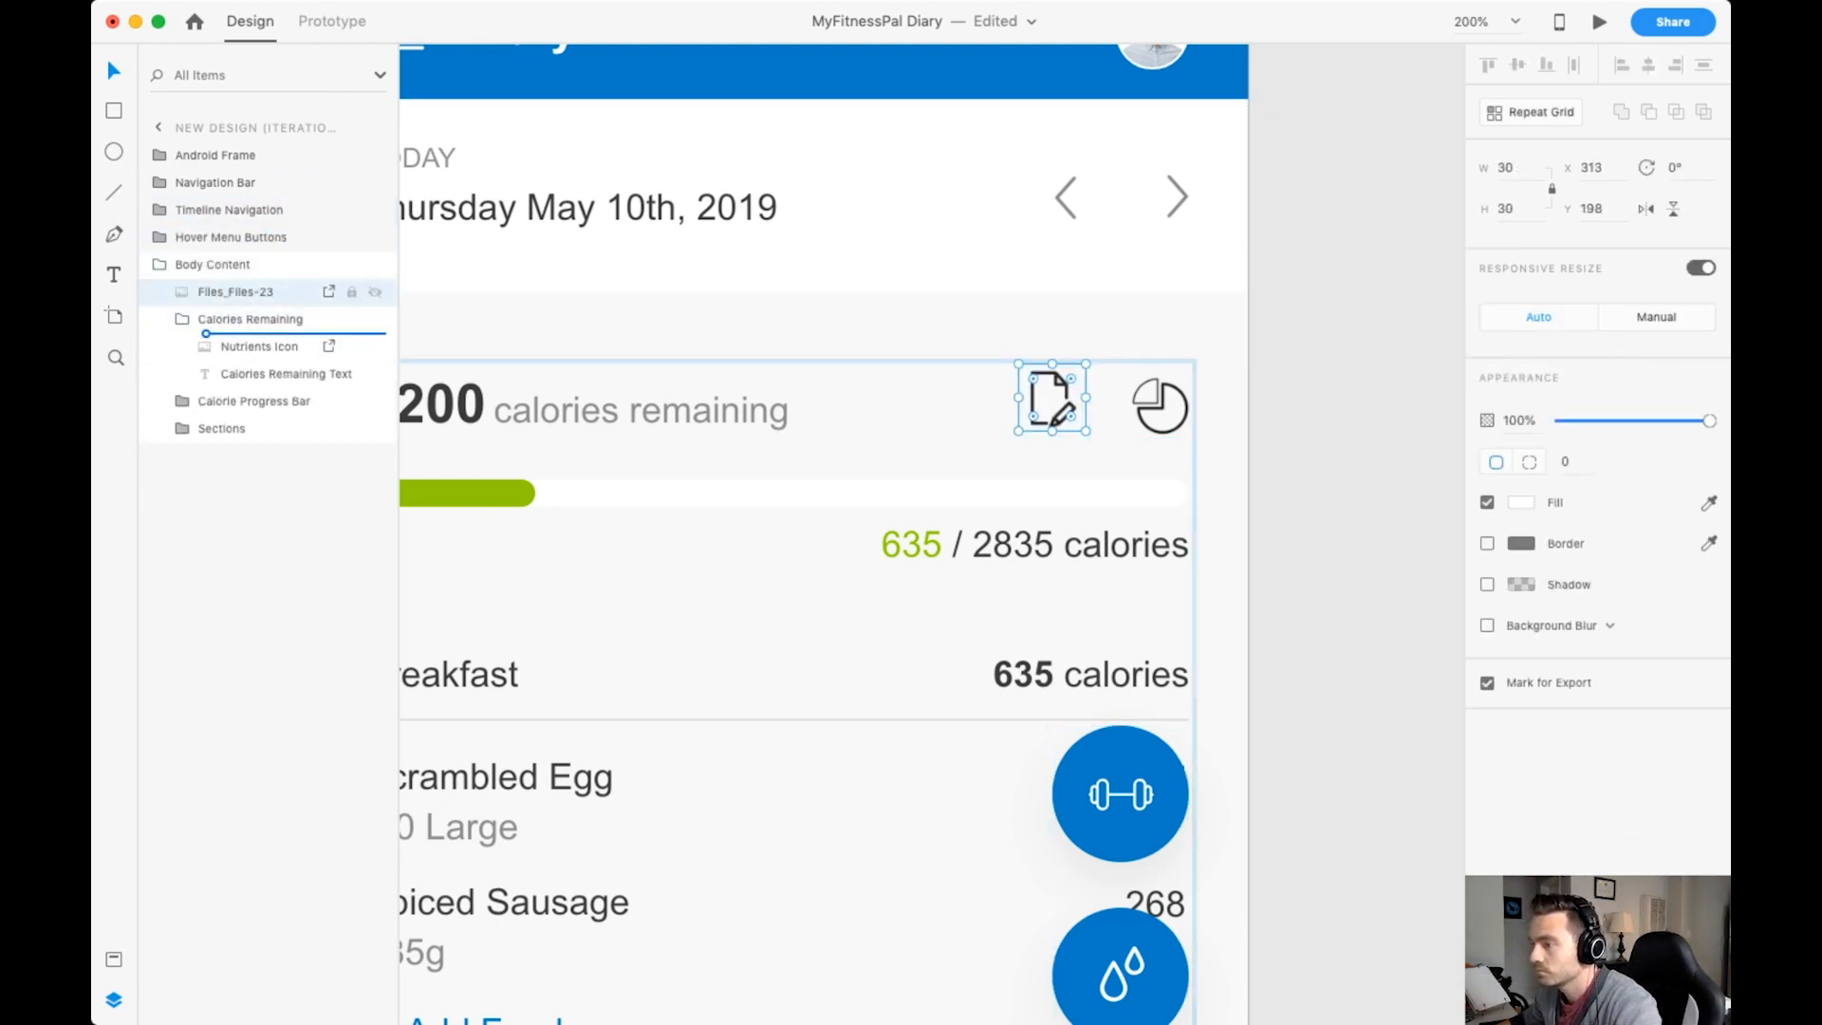
pyautogui.write('Notes Icon')
# Move the Notes Icon closer to the nutrients icon, at X 320 and Y 201.
pyautogui.moveTo(1054, 401); pyautogui.dragTo(1065, 406)
pyautogui.press('super+minus')
pyautogui.press('super+minus')
pyautogui.press('super+plus')
pyautogui.press('super+plus')
pyautogui.press('super+plus')
pyautogui.press('super+plus')
pyautogui.press('super+plus')
pyautogui.hscroll(3, 932, 534)
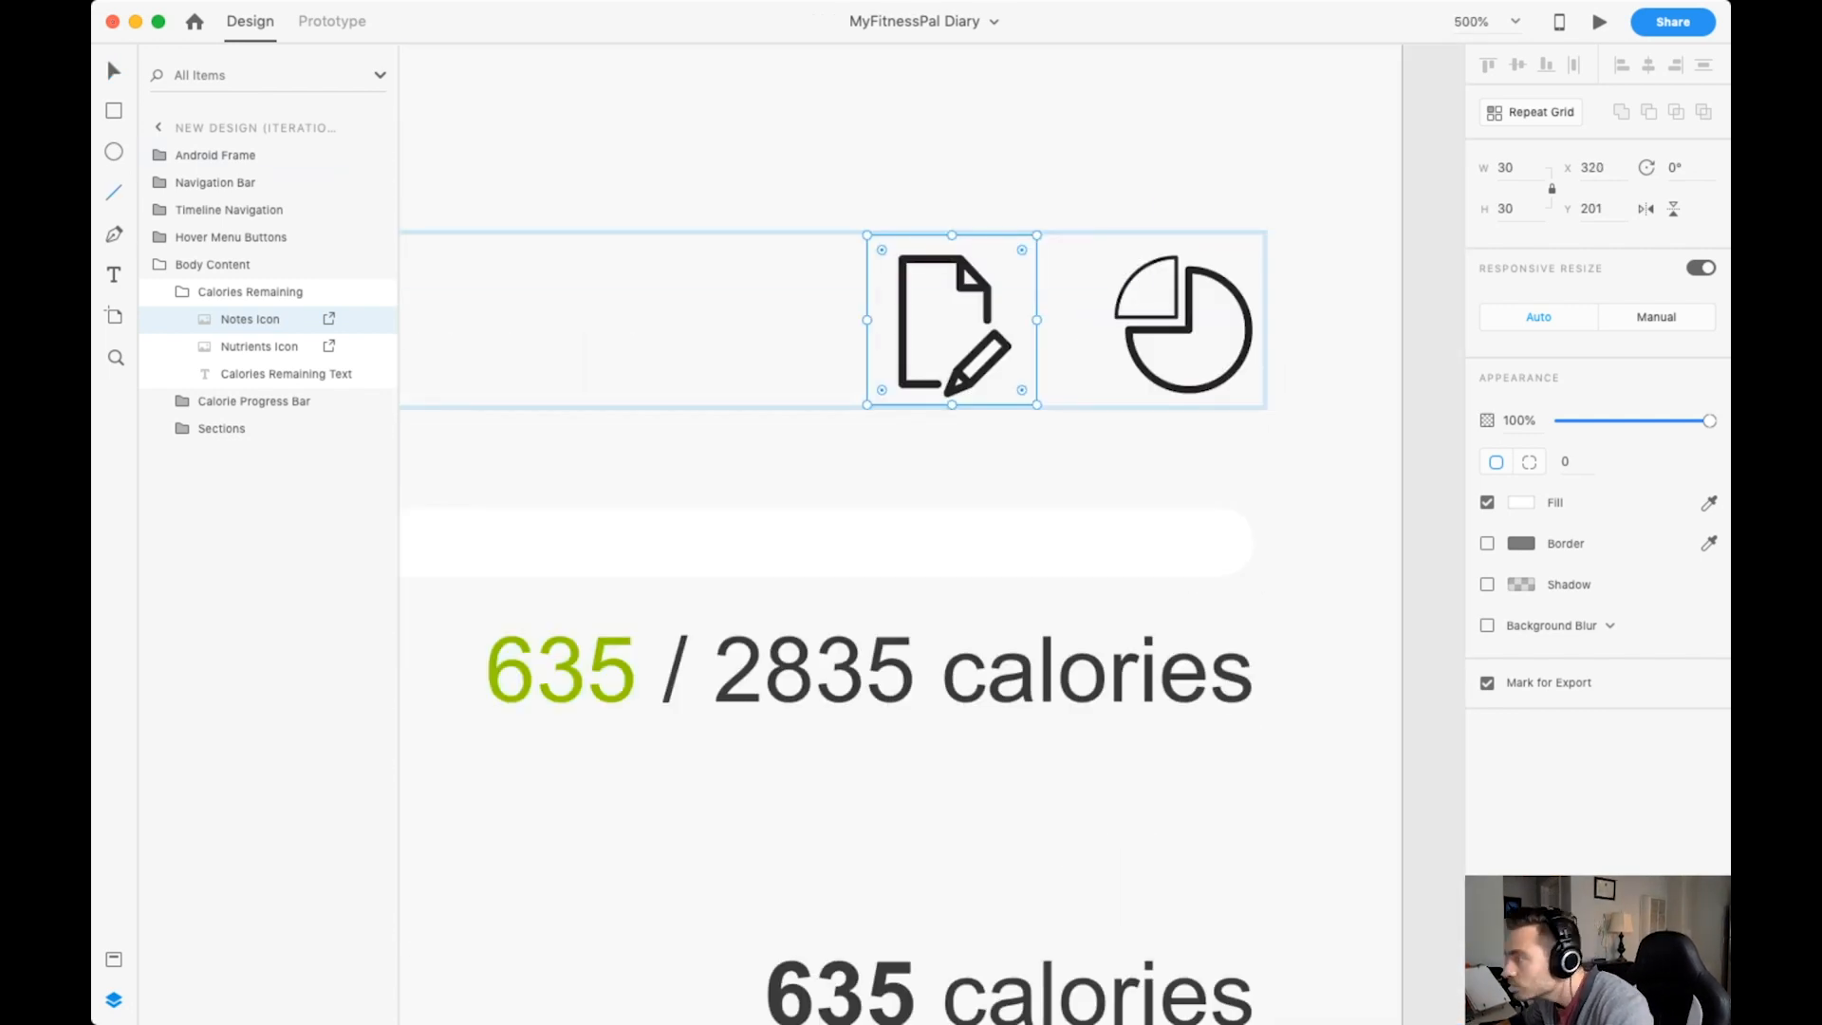
# Check the alignment of the notes and nutrients icons with a temporary line across their tops, and delete the line.
pyautogui.press('l')
pyautogui.moveTo(886, 254); pyautogui.dragTo(1205, 255)
pyautogui.press('v')
pyautogui.press('Delete')
pyautogui.press('super+1')
pyautogui.scroll(-1, 932, 533)
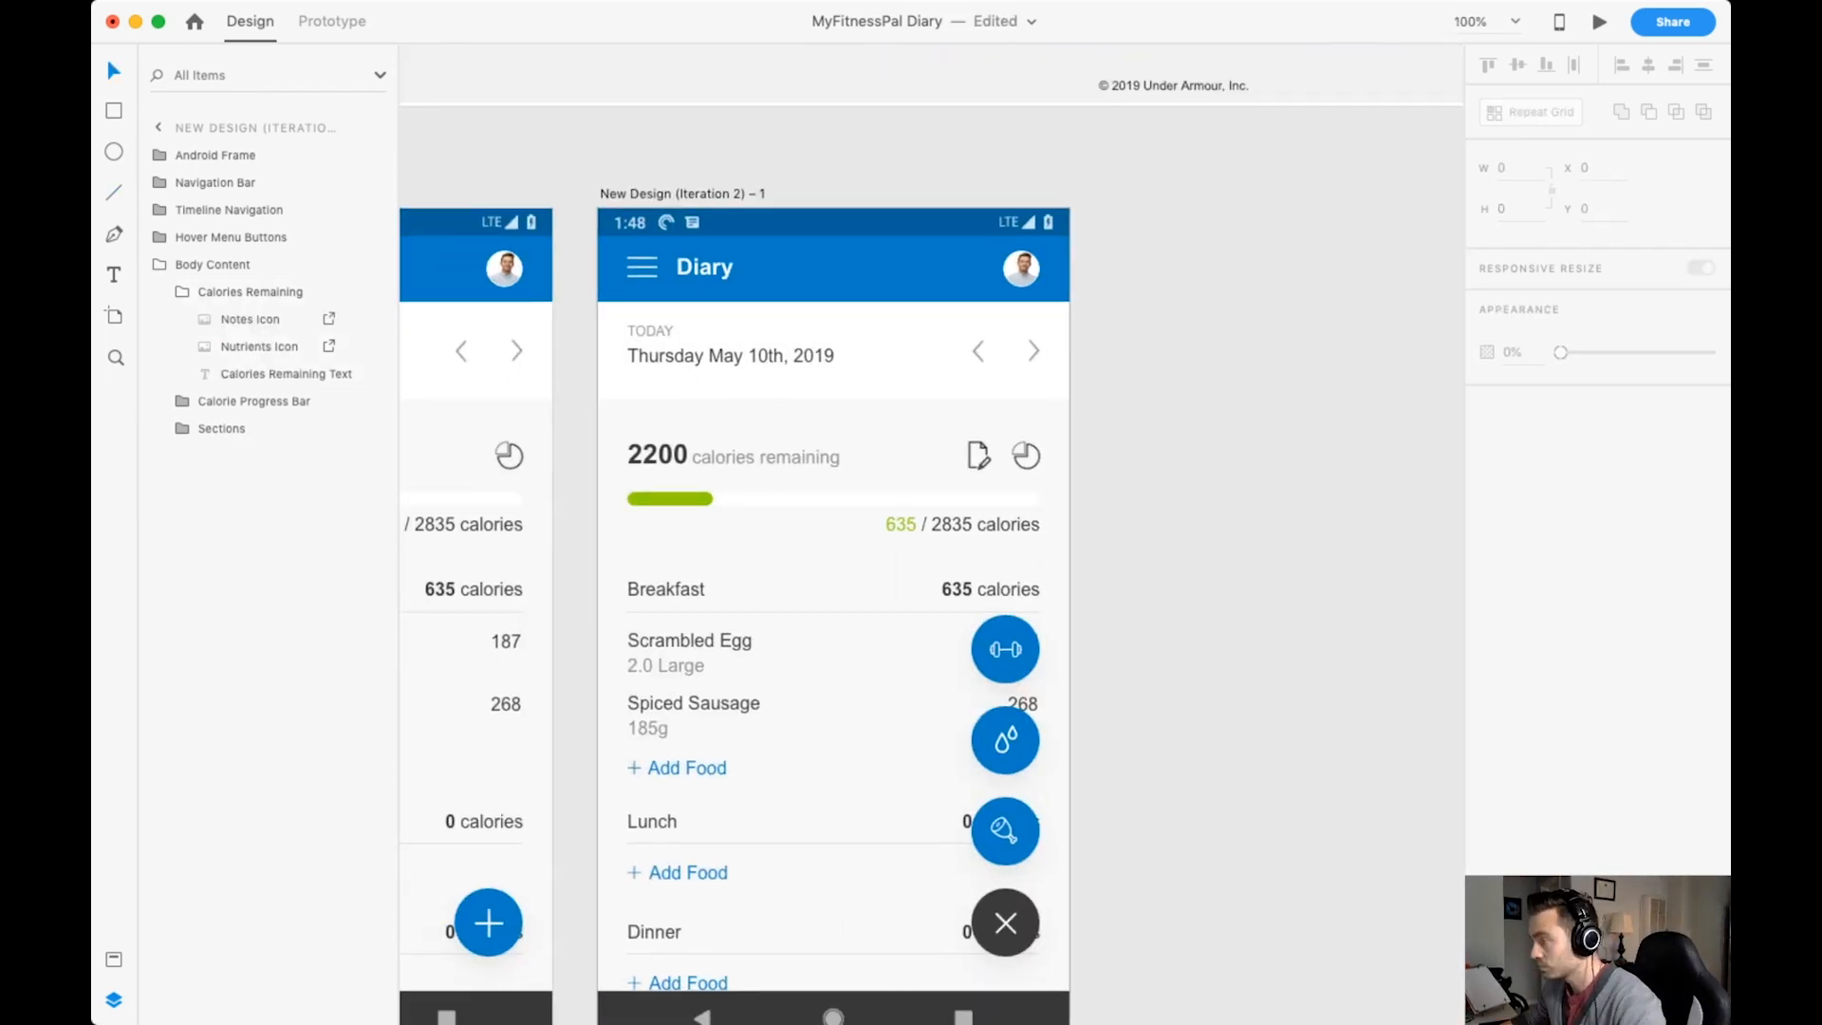
# Group the notes and nutrients icons and rename the group "Extras".
pyautogui.doubleClick(978, 455)
pyautogui.doubleClick(979, 455)
pyautogui.keyDown('shift'); pyautogui.click(1026, 456); pyautogui.keyUp('shift')
pyautogui.press('super+g')
pyautogui.doubleClick(237, 319)
pyautogui.write('Icons')
pyautogui.press('Return')
pyautogui.doubleClick(236, 320)
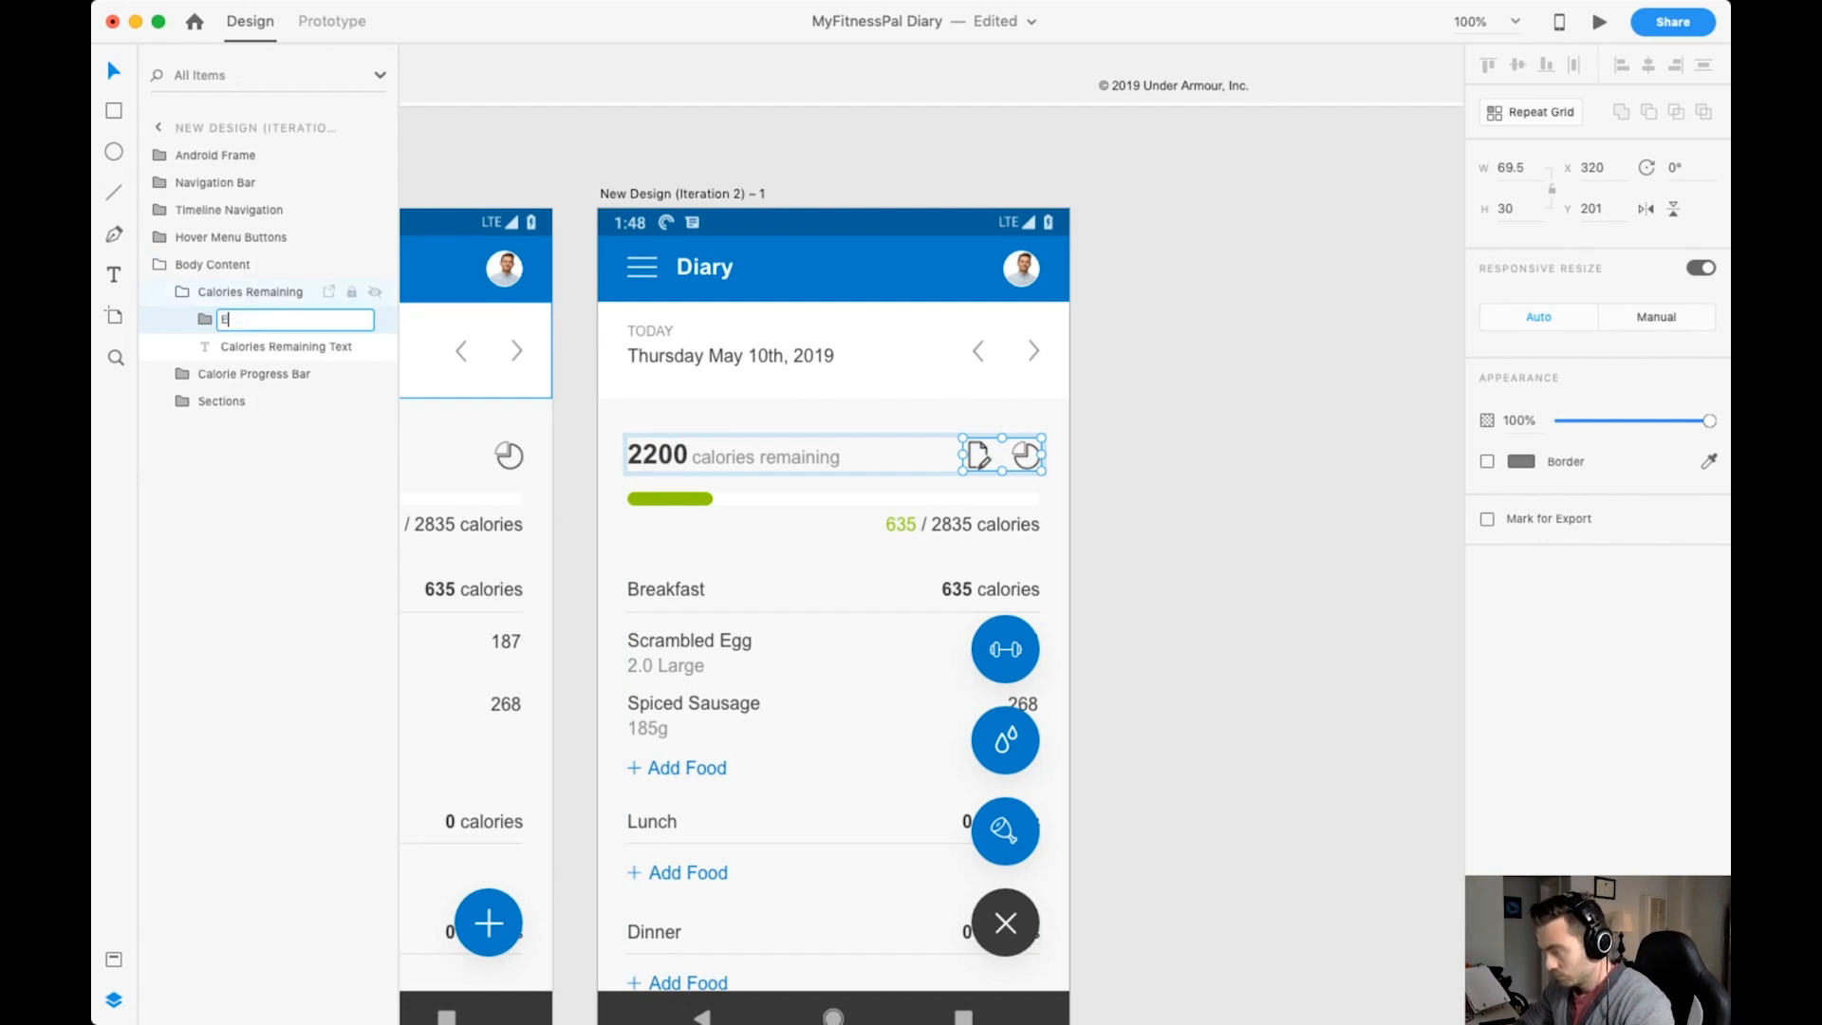
pyautogui.press('Escape')
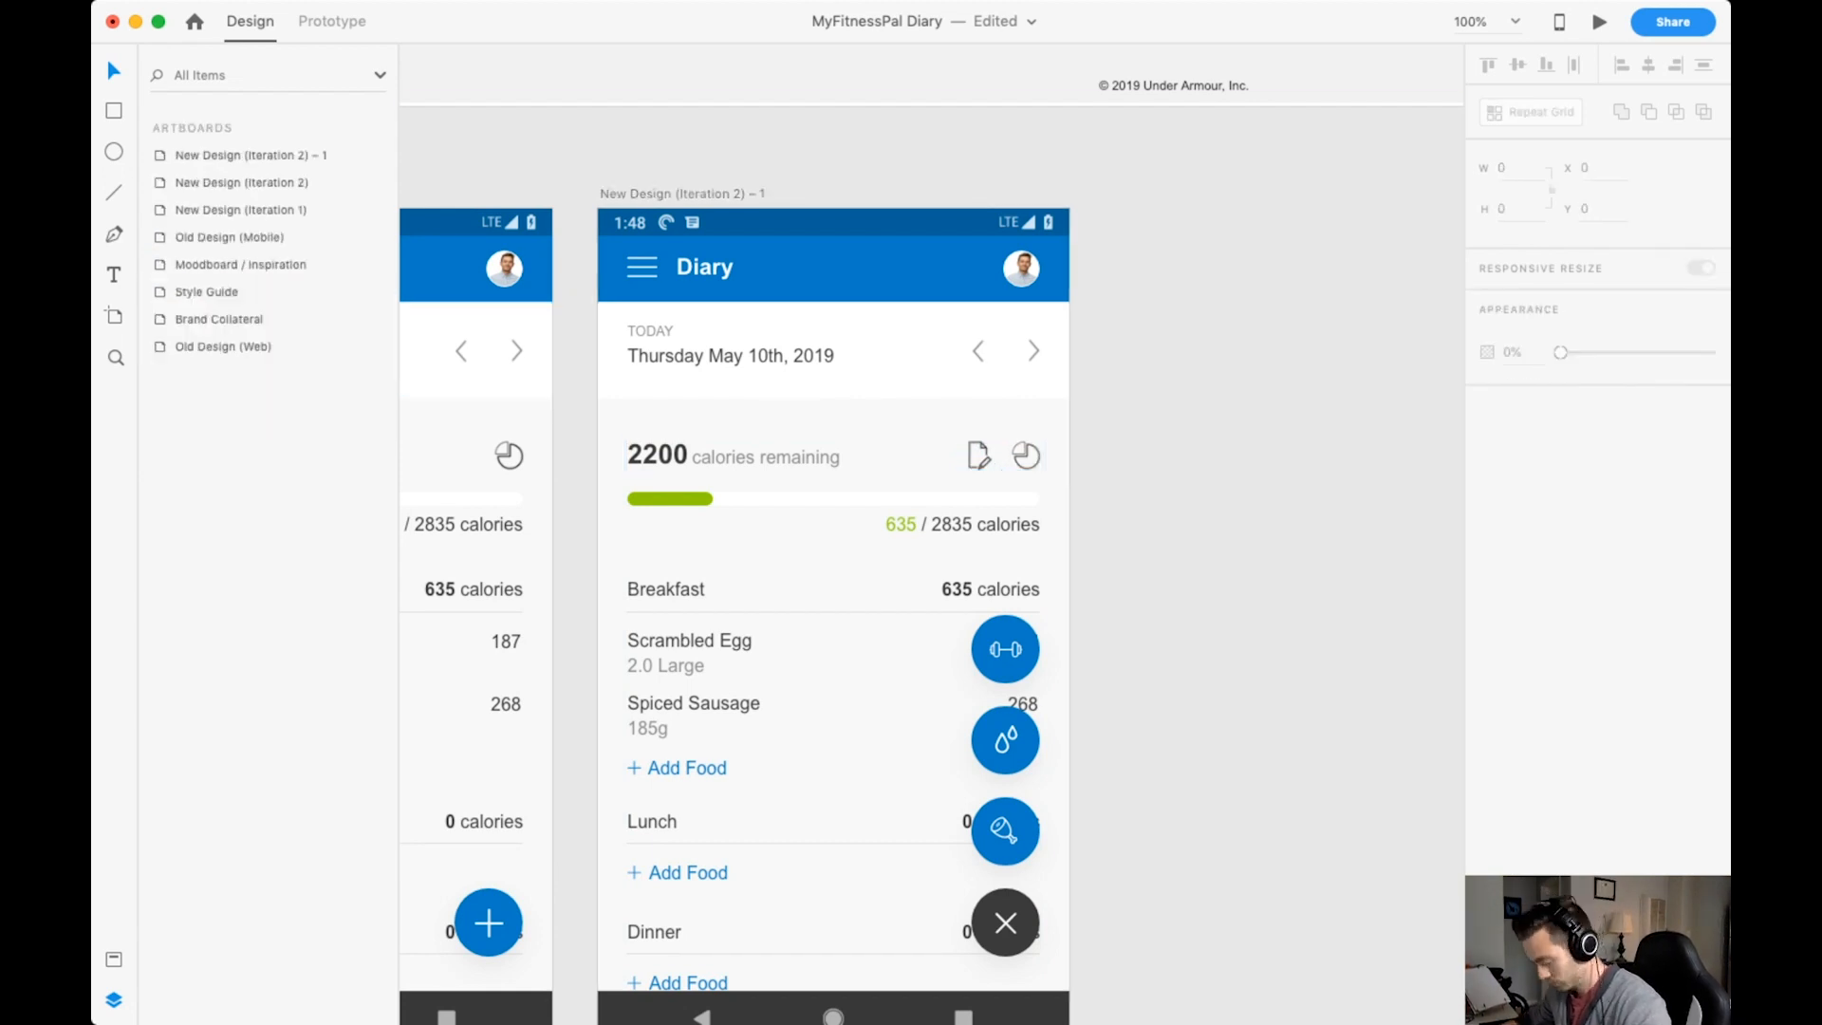
# Set the Extras icon group's opacity to 60% and save.
pyautogui.doubleClick(978, 455)
pyautogui.doubleClick(979, 456)
pyautogui.press('Escape')
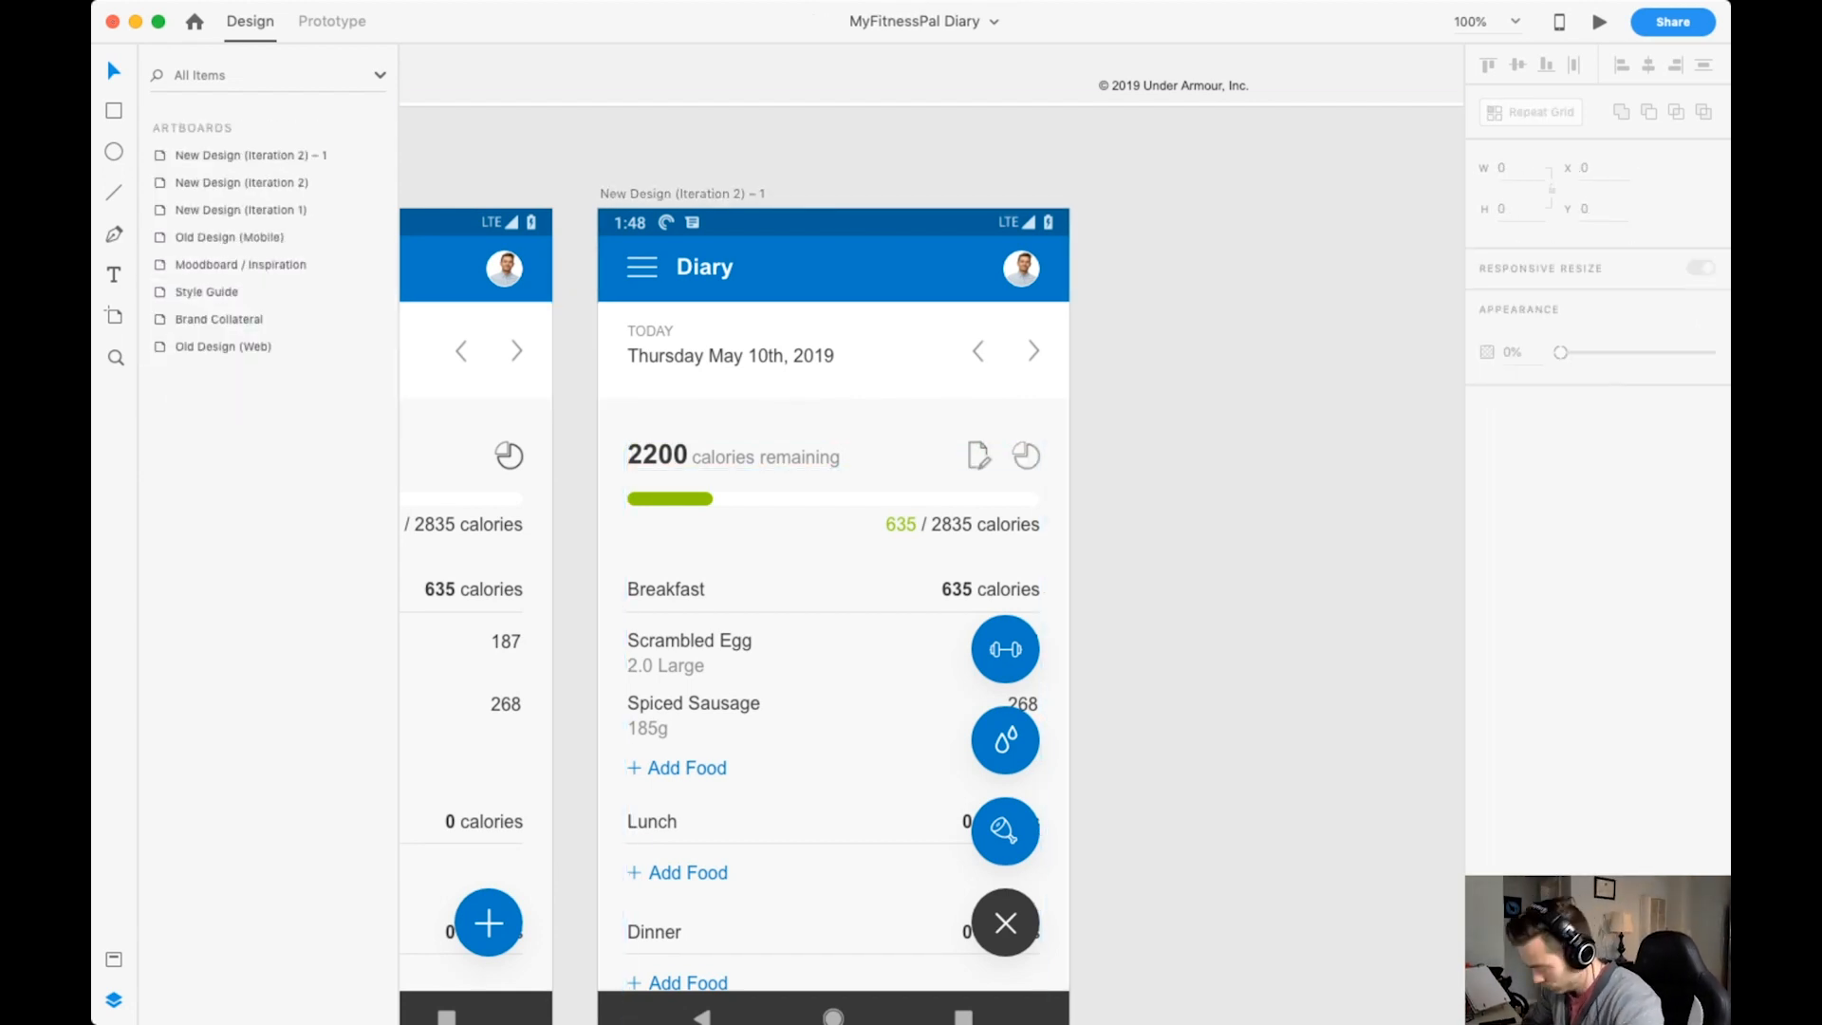
# Replace the plus button on the New Design (Iteration 2) artboard with a copy of the Hover Menu Buttons group.
pyautogui.scroll(-3, 932, 534)
pyautogui.press('super+minus')
pyautogui.hscroll(-1, 1081, 631)
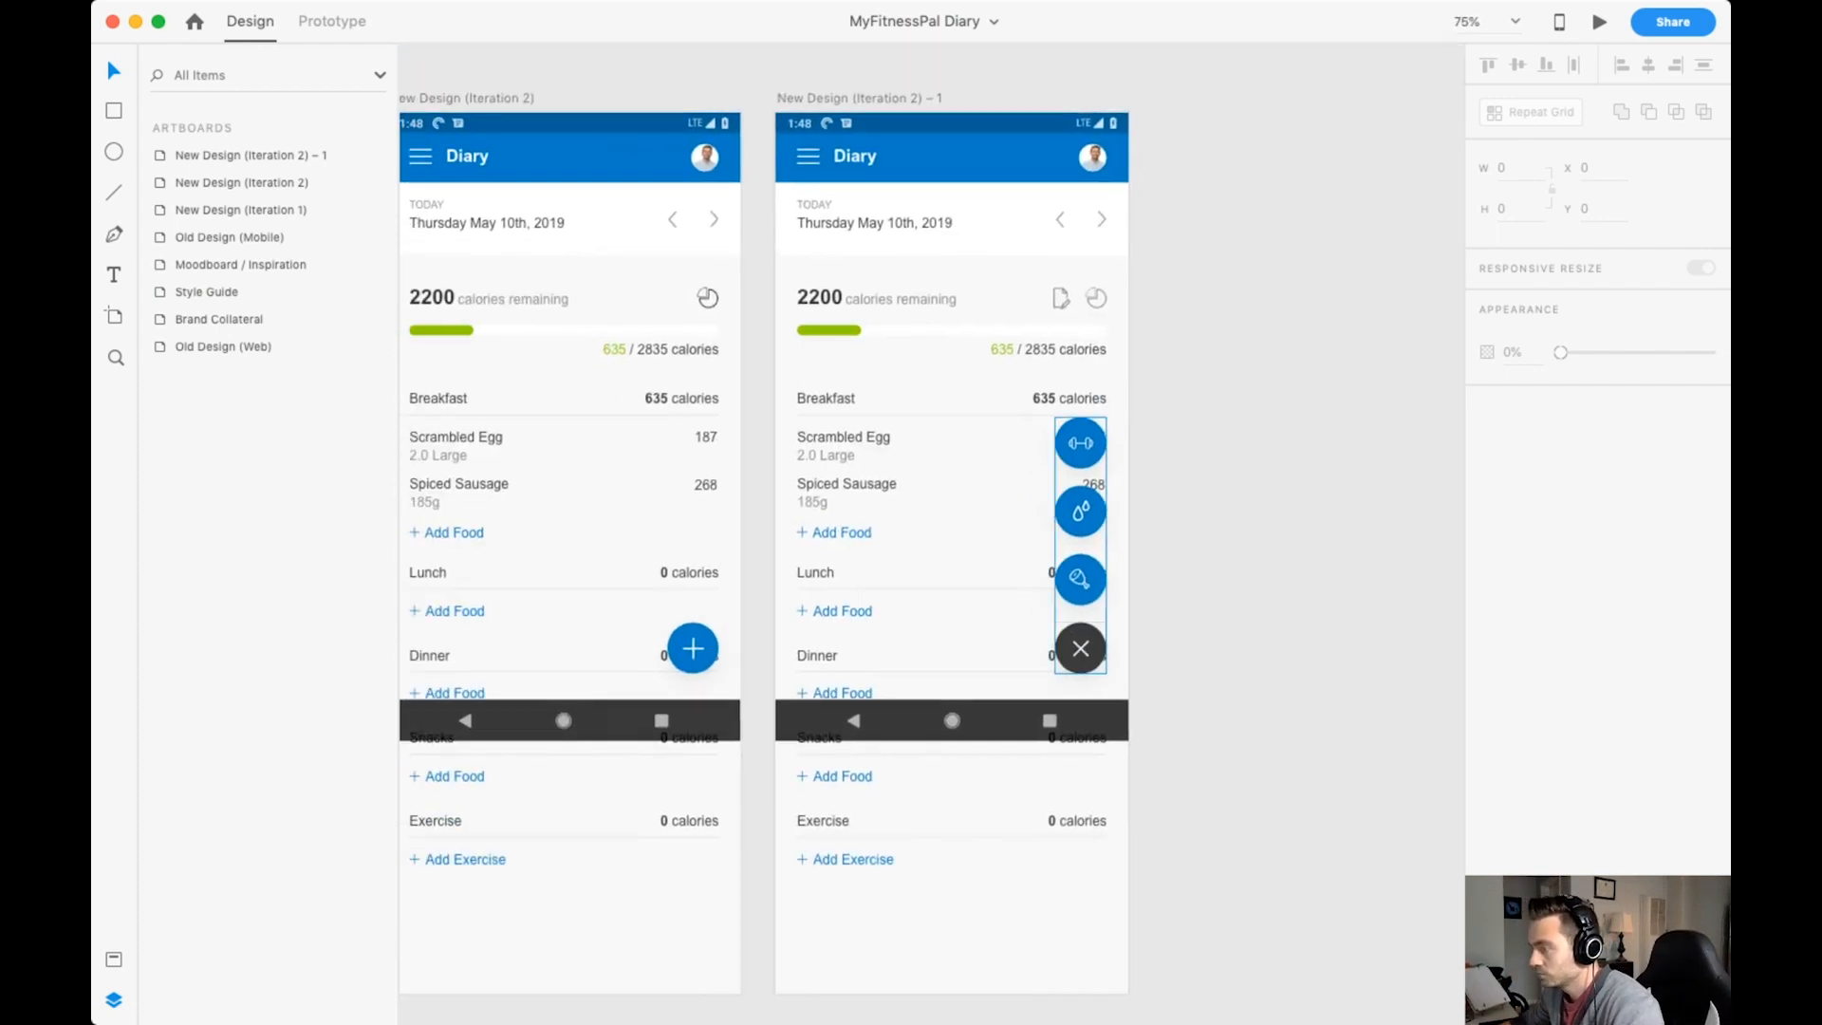
pyautogui.click(1081, 631)
pyautogui.click(159, 237)
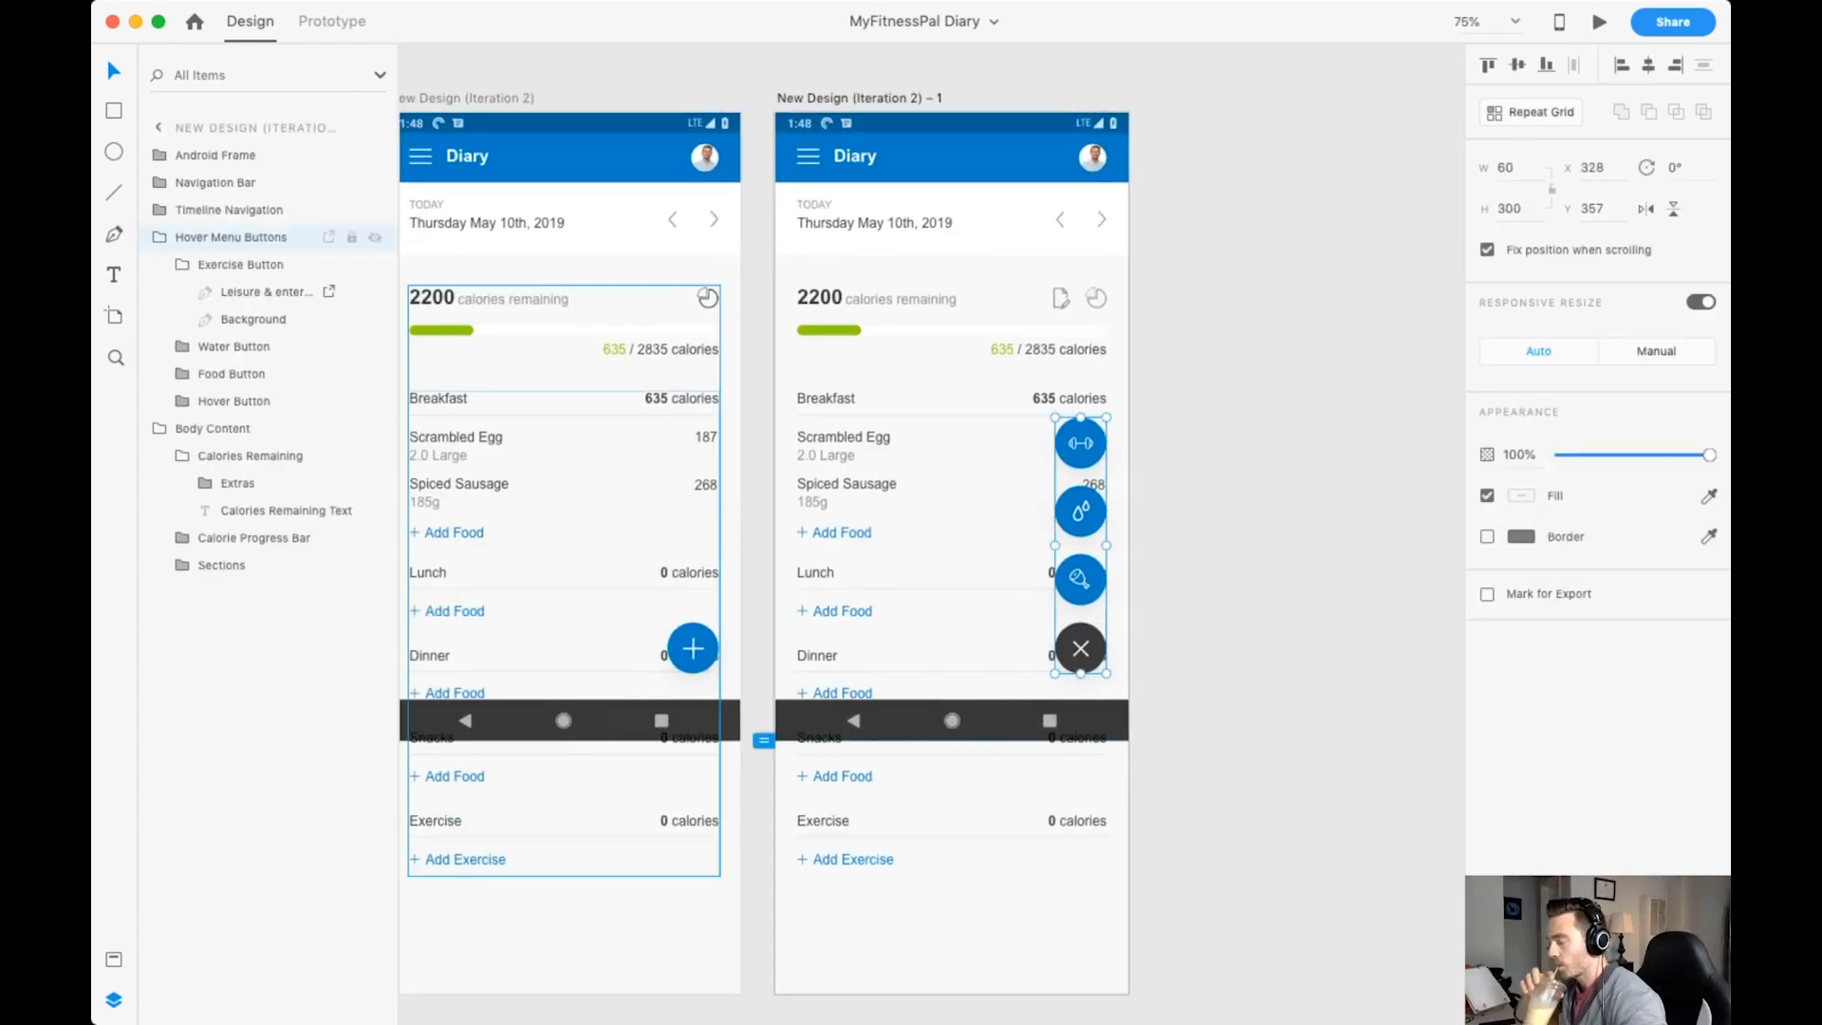
pyautogui.click(693, 648)
pyautogui.press('Delete')
pyautogui.click(467, 99)
pyautogui.press('super+v')
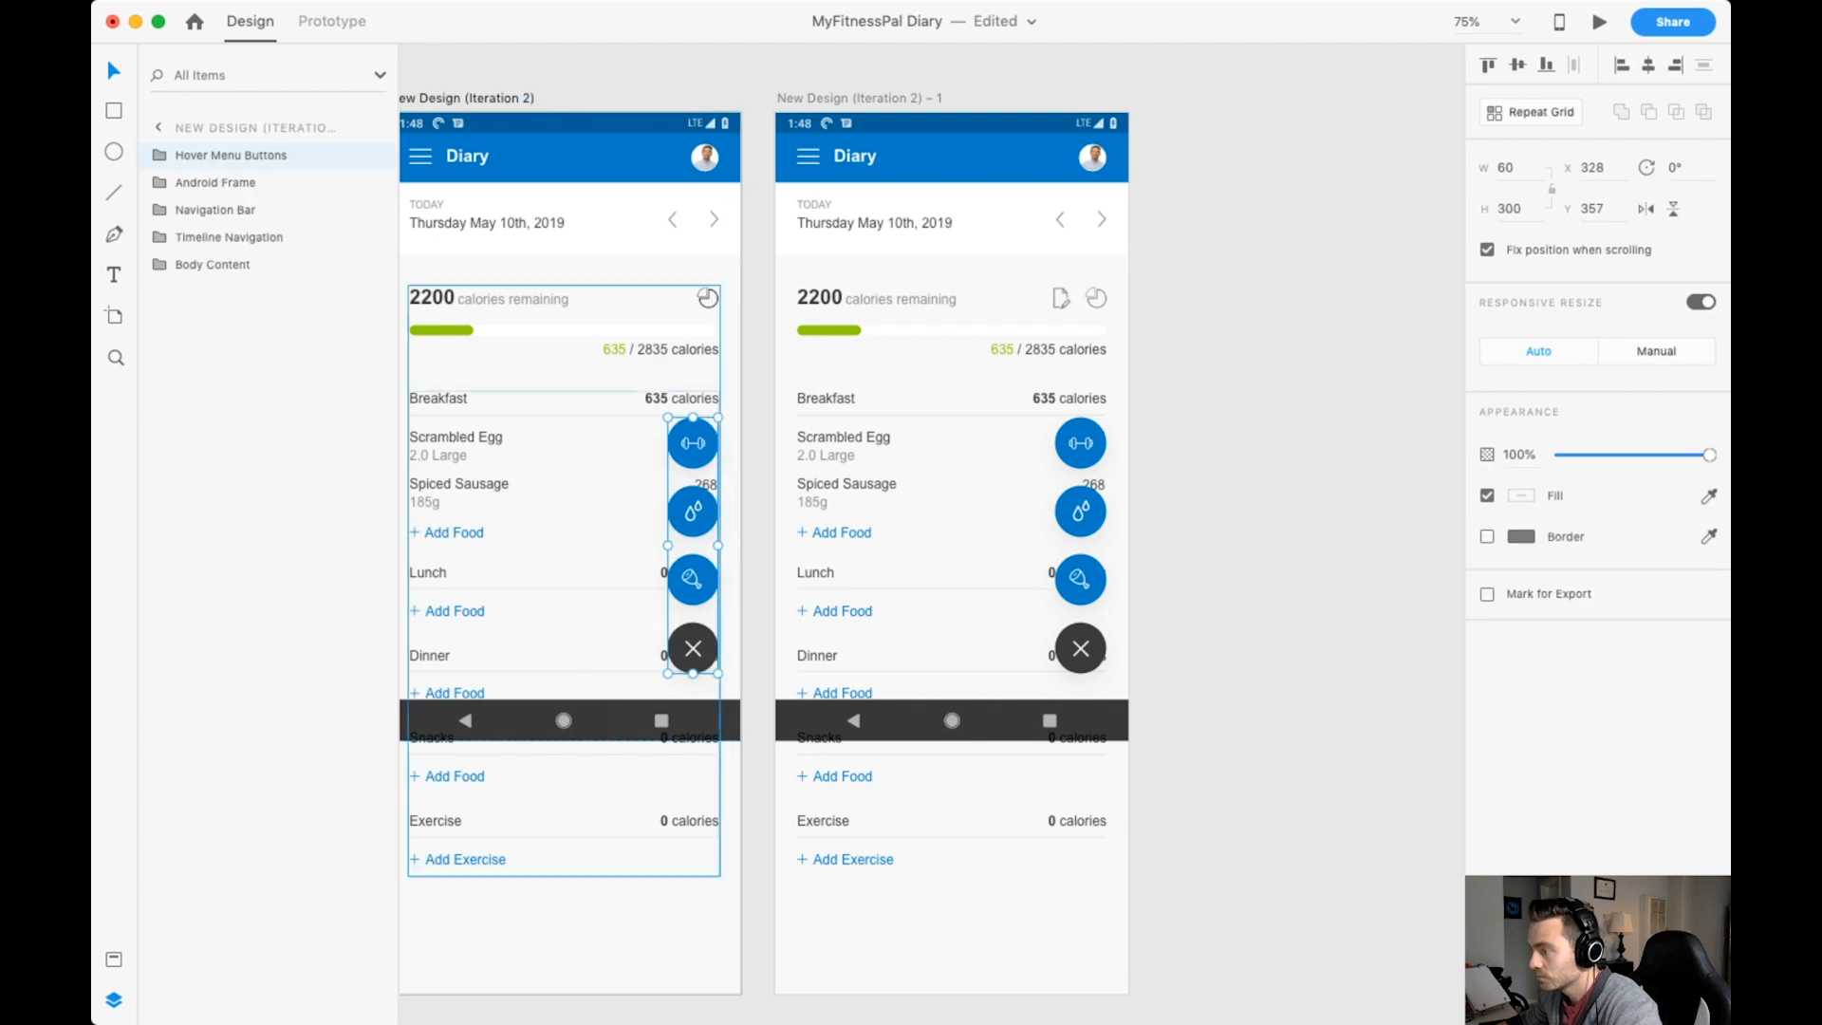
# Bring the Hover Button to the front of the pasted Hover Menu Buttons group and cut the group.
pyautogui.doubleClick(693, 580)
pyautogui.click(234, 265)
pyautogui.moveTo(233, 265); pyautogui.dragTo(233, 171)
pyautogui.click(231, 155)
pyautogui.press('super+x')
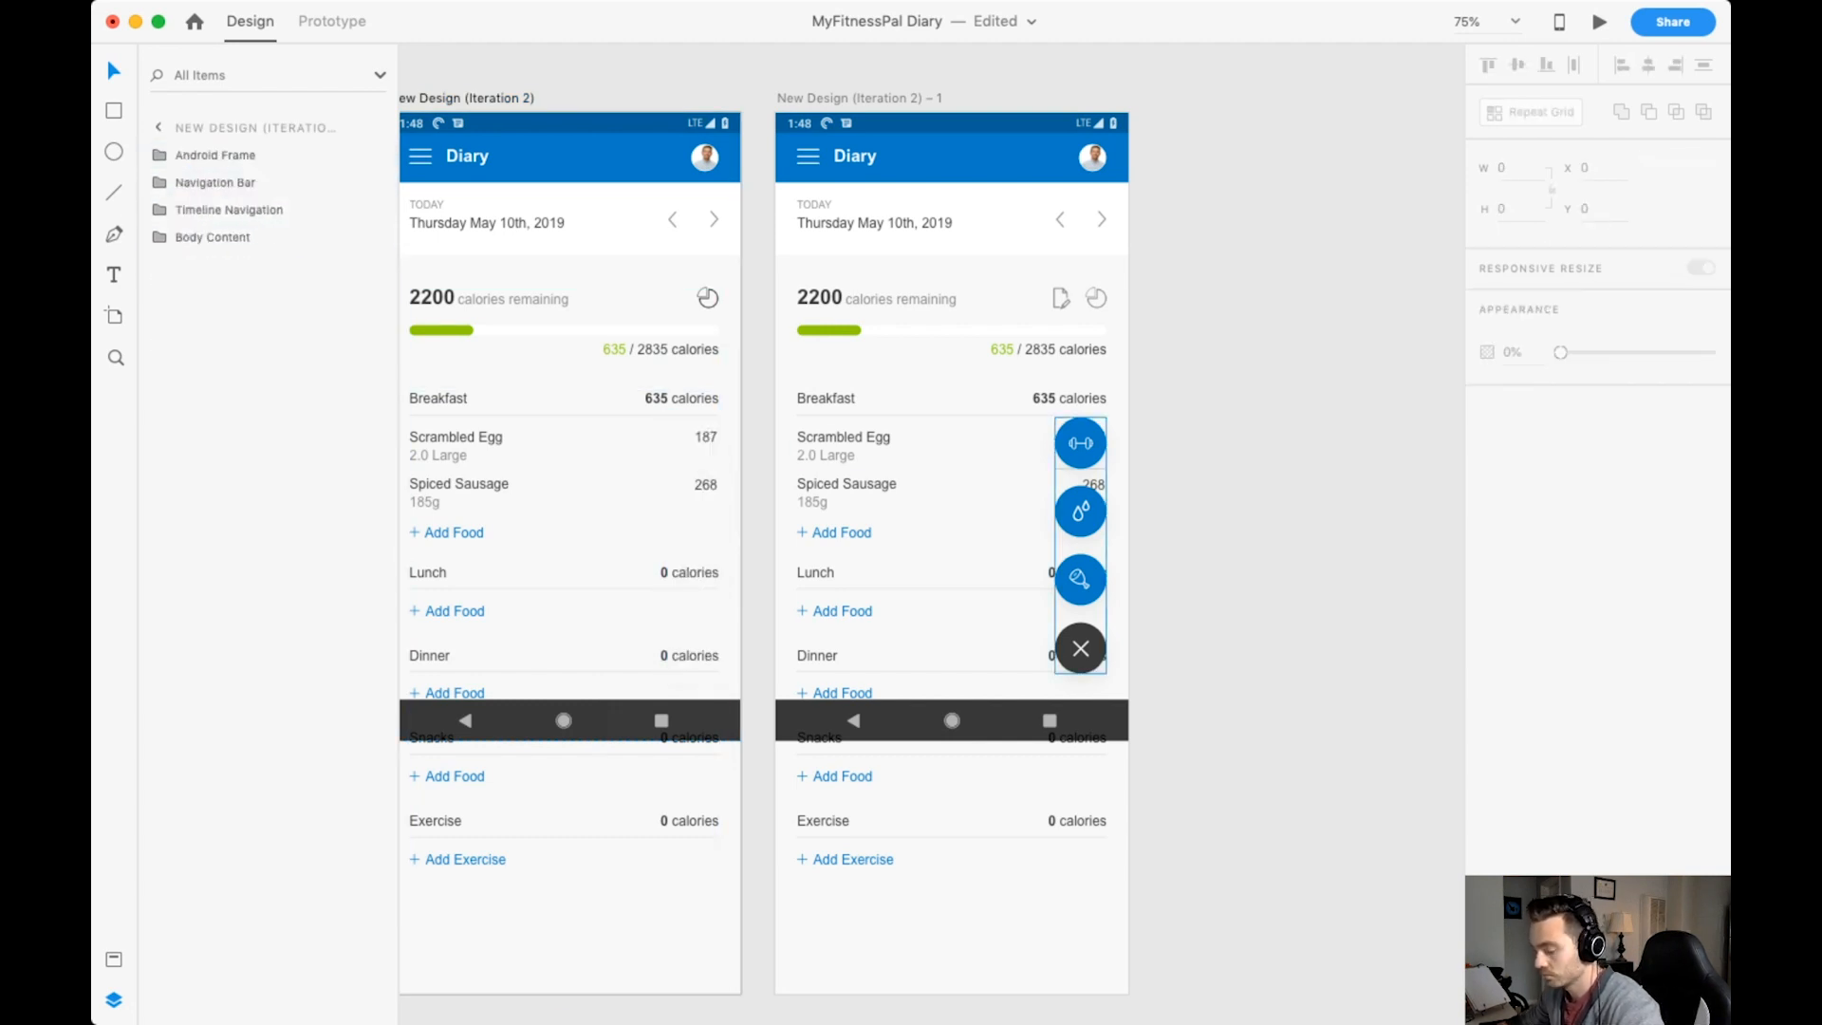
# Paste the reordered Hover Menu Buttons group into both Iteration 2 artboards, replacing the old menu on the expanded one.
pyautogui.press('super+v')
pyautogui.click(1092, 439)
pyautogui.press('Delete')
pyautogui.press('super+v')
pyautogui.click(693, 648)
pyautogui.click(1272, 475)
# Stack the Food, Water and Exercise buttons directly behind the Hover Button on the New Design (Iteration 2) artboard.
pyautogui.hscroll(-2, 1271, 475)
pyautogui.click(881, 572)
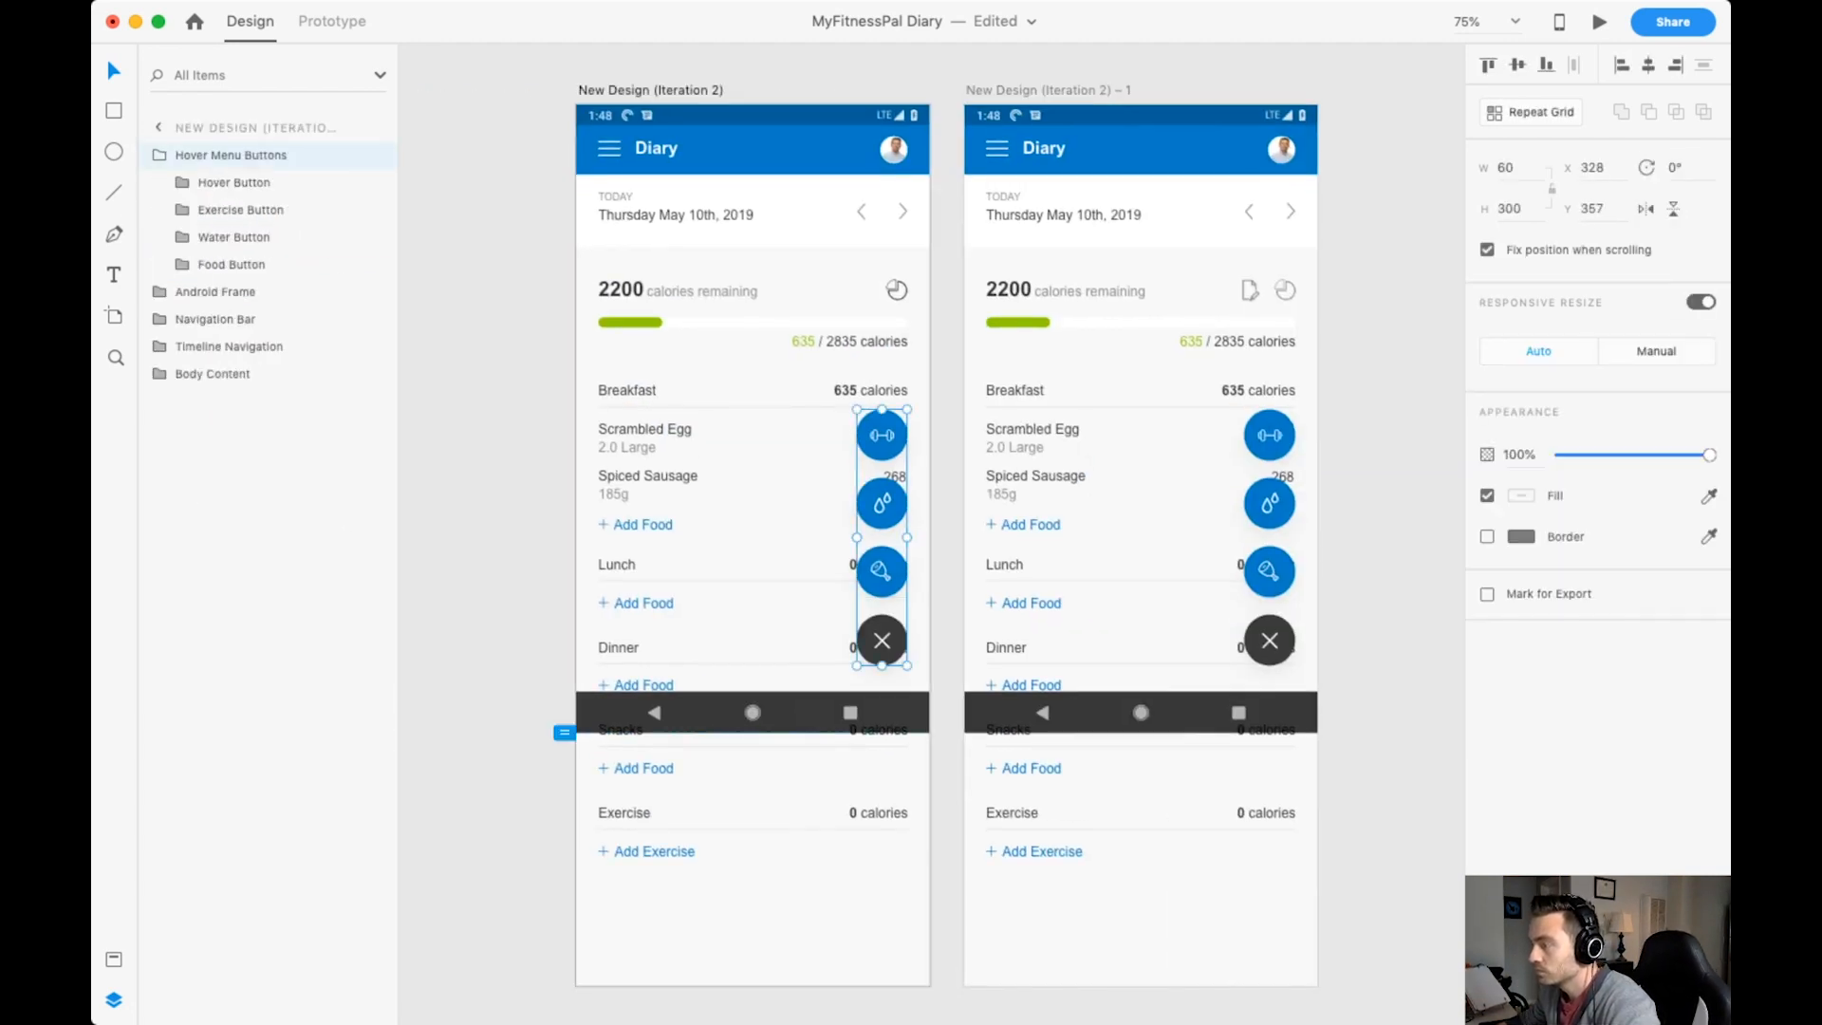
pyautogui.click(240, 210)
pyautogui.keyDown('shift'); pyautogui.click(232, 265); pyautogui.keyUp('shift')
pyautogui.click(881, 572)
pyautogui.moveTo(882, 571); pyautogui.dragTo(882, 640)
pyautogui.moveTo(881, 502); pyautogui.dragTo(882, 632)
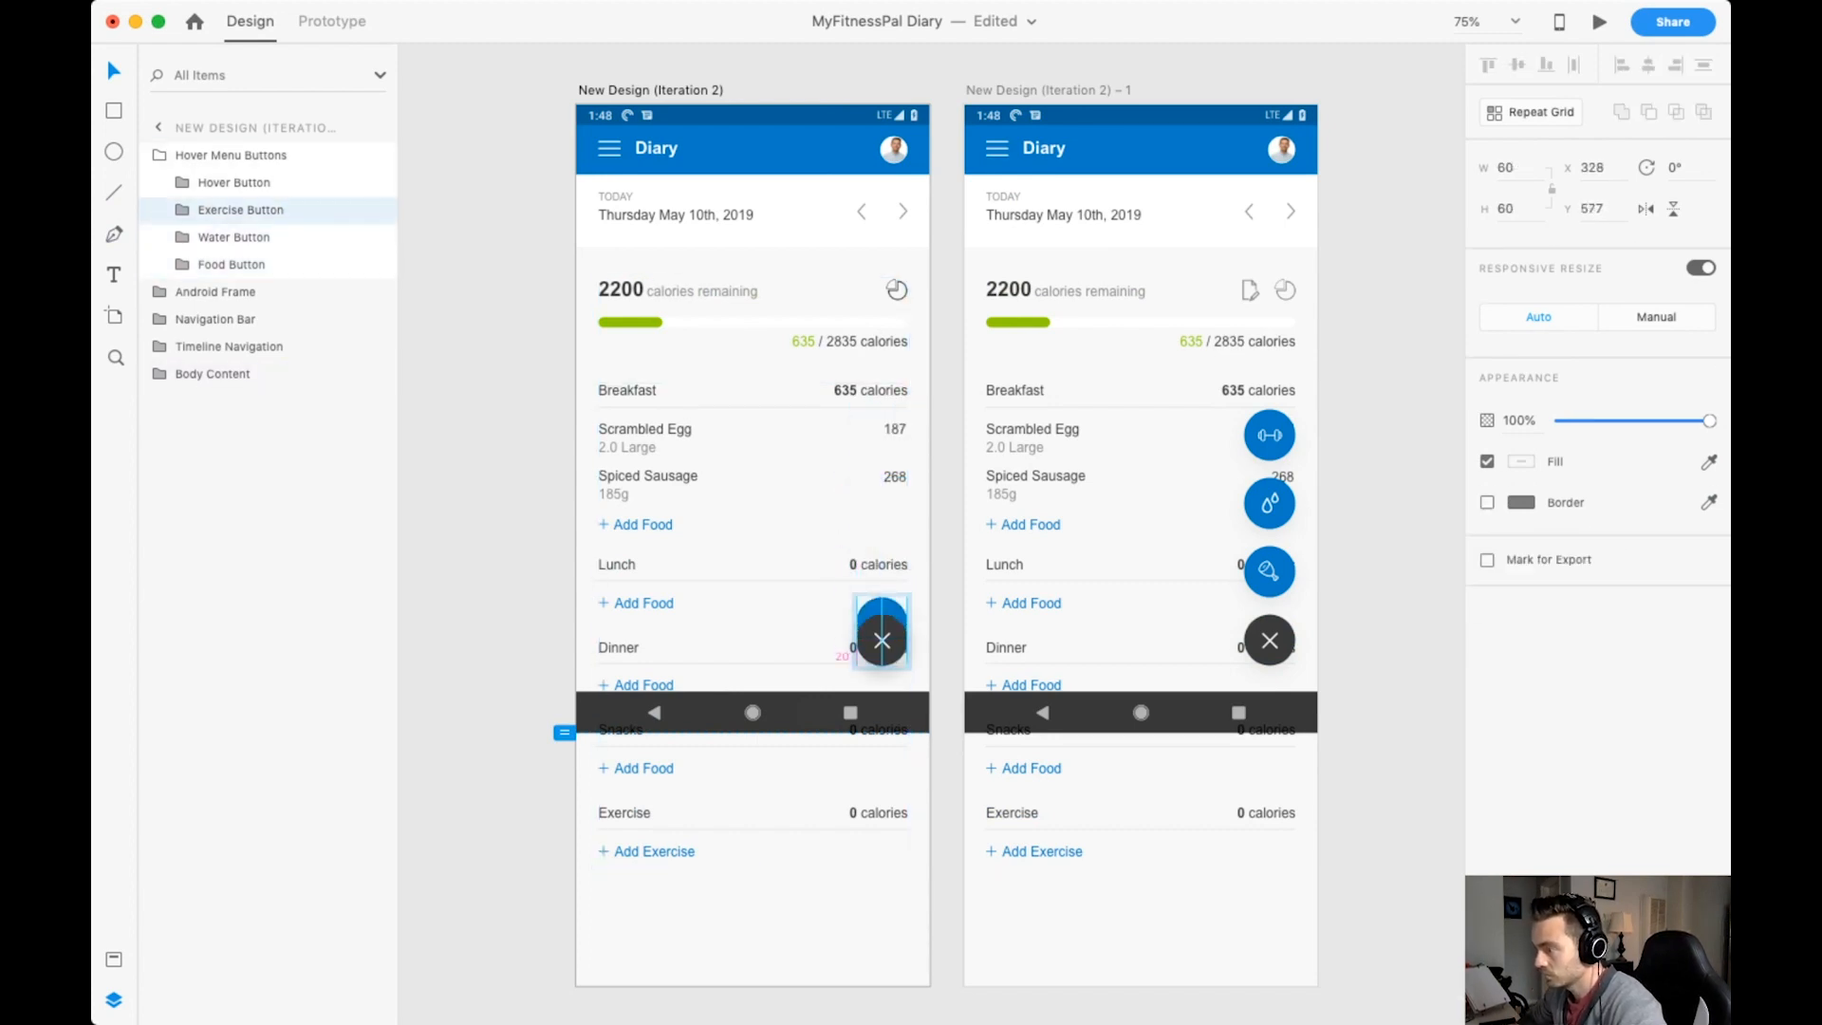
# Rotate the Hover Button's X into a plus sign, fill its circle with Accent Blue (Light), and save.
pyautogui.click(882, 640)
pyautogui.moveTo(882, 623)
pyautogui.mouseDown()
pyautogui.moveTo(882, 640)
pyautogui.moveTo(898, 625)
pyautogui.mouseUp()
pyautogui.doubleClick(882, 641)
pyautogui.click(868, 653)
pyautogui.click(114, 960)
pyautogui.click(171, 210)
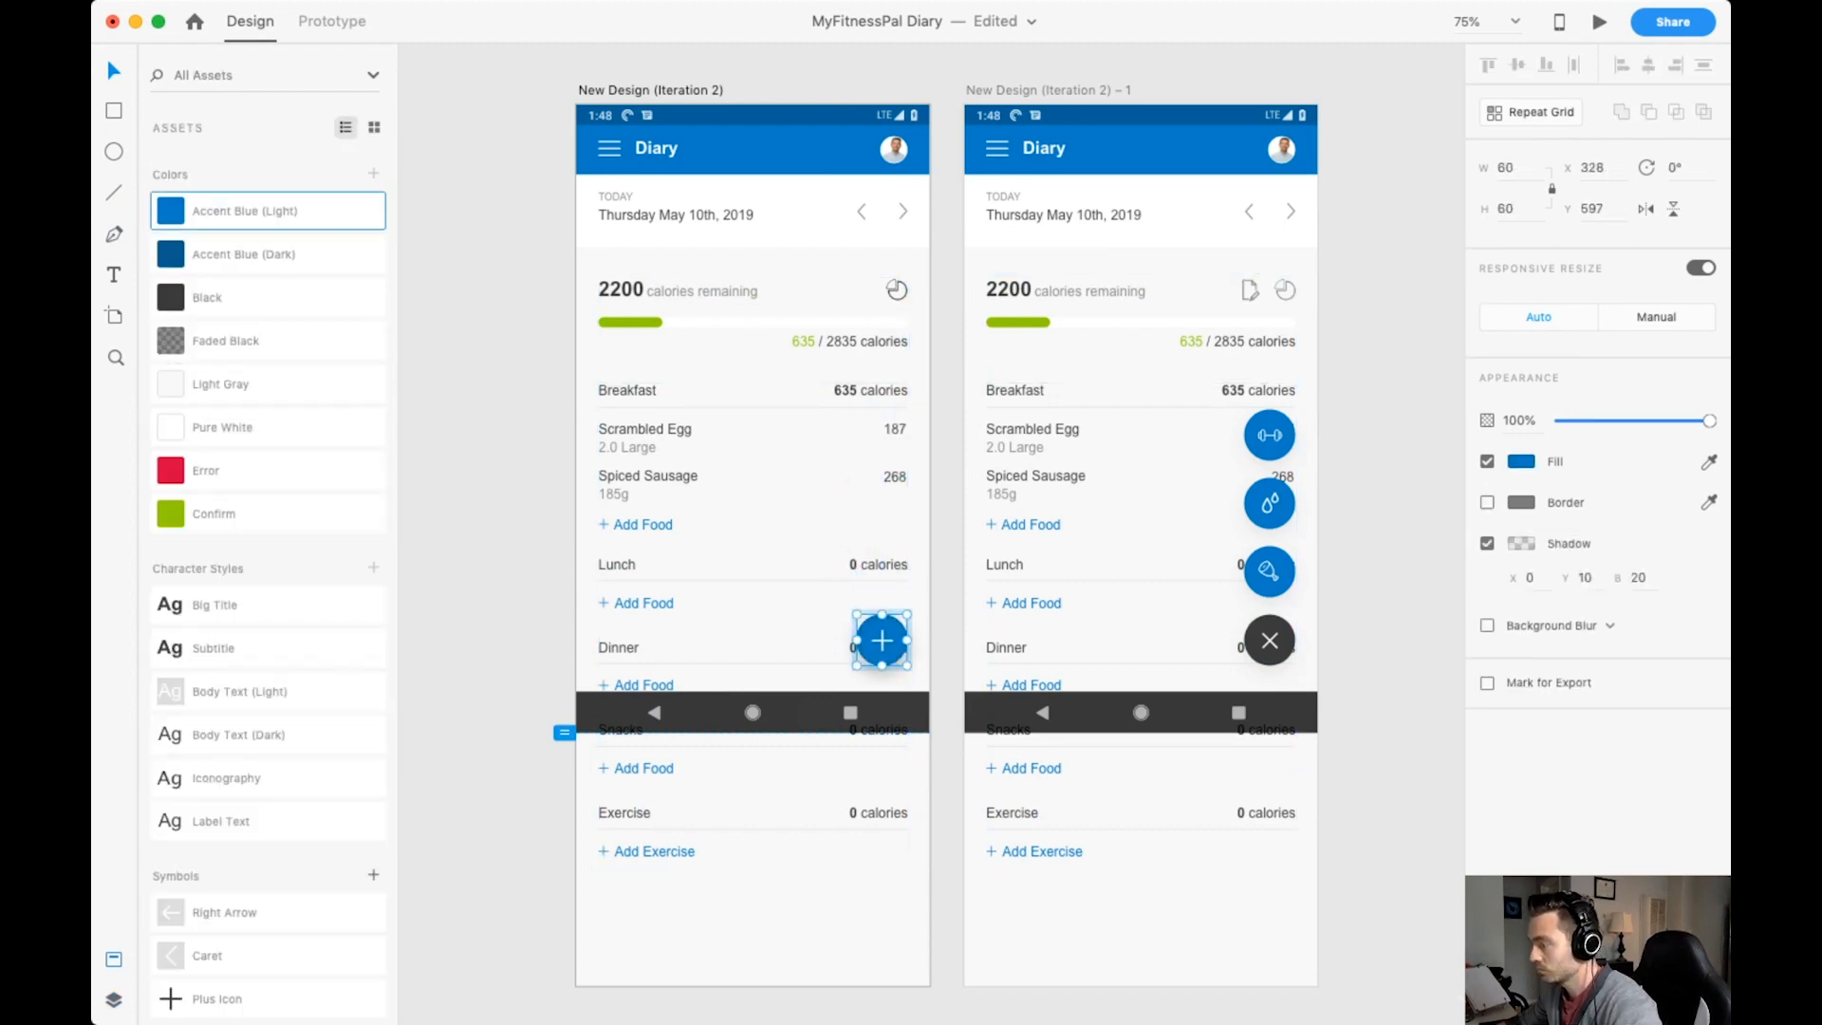
pyautogui.click(484, 474)
pyautogui.press('super+s')
# Set the opacity of the stacked Exercise, Water and Food buttons to 0%.
pyautogui.click(882, 641)
pyautogui.doubleClick(881, 641)
pyautogui.click(114, 999)
pyautogui.click(240, 209)
pyautogui.keyDown('shift'); pyautogui.click(232, 265); pyautogui.keyUp('shift')
pyautogui.click(1518, 421)
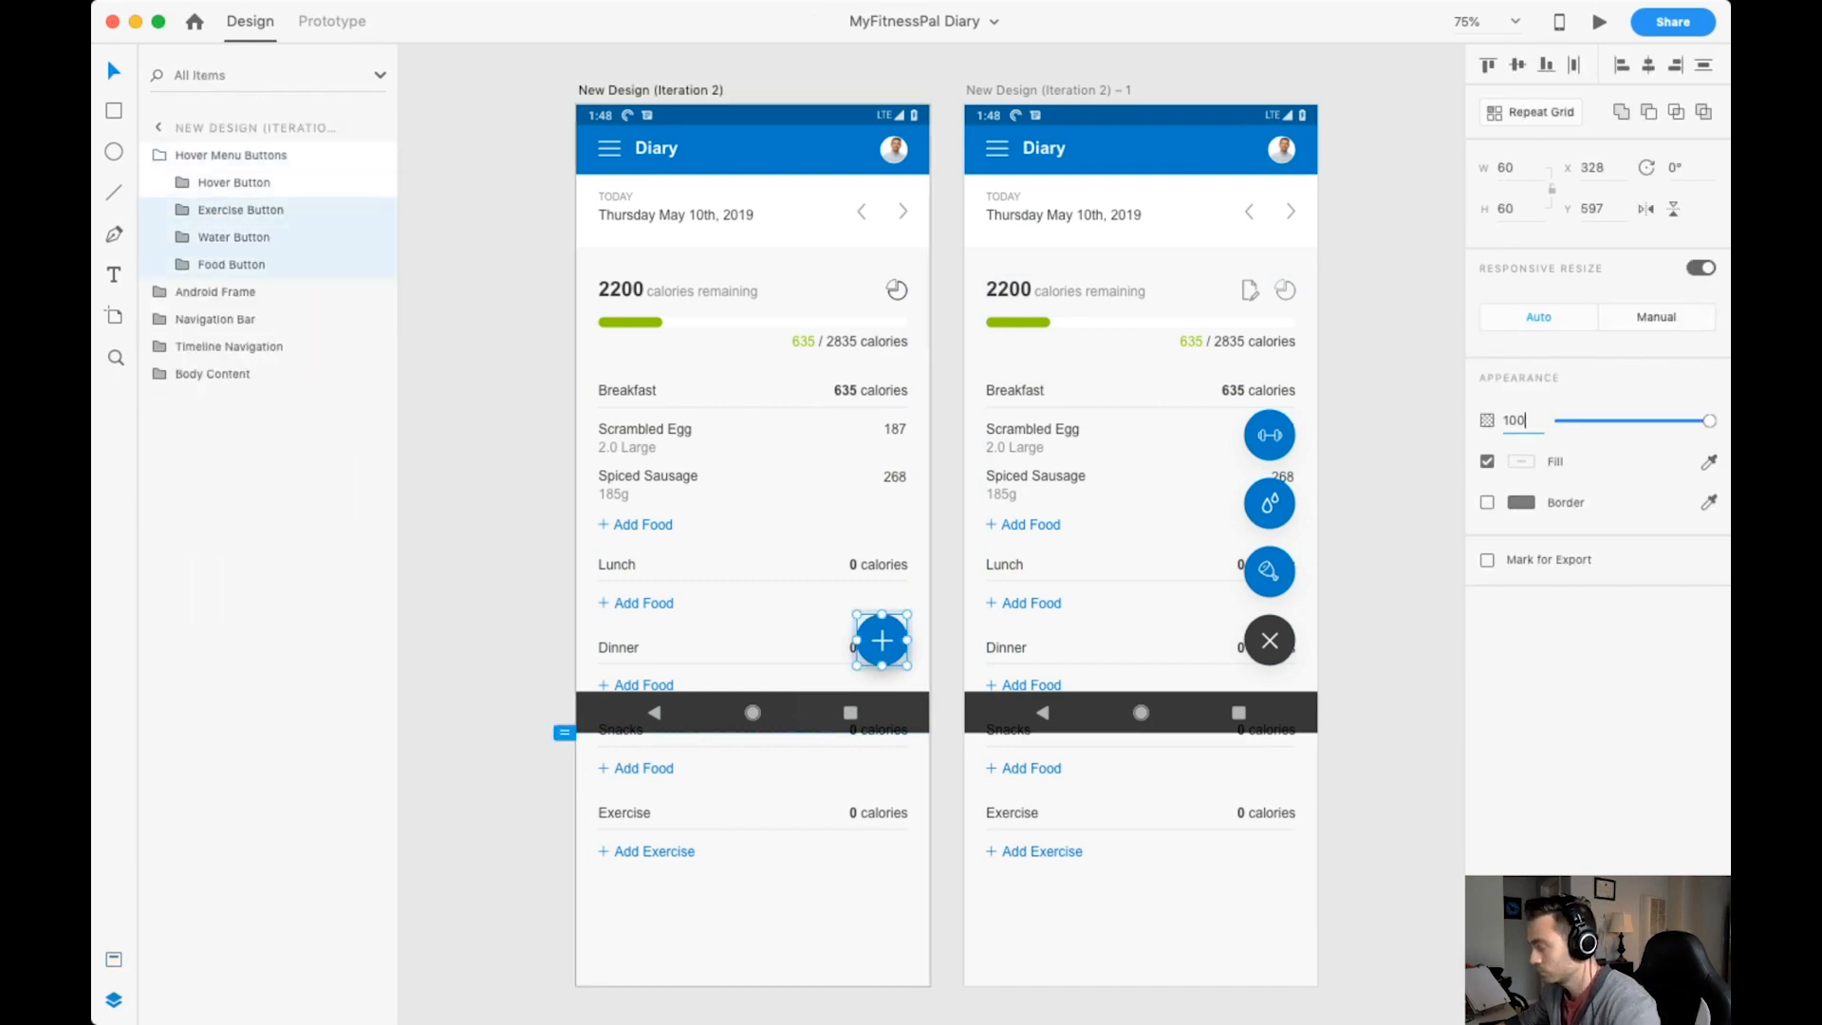
pyautogui.press('BackSpace')
pyautogui.press('BackSpace')
pyautogui.press('BackSpace')
pyautogui.write('0')
pyautogui.press('Return')
pyautogui.click(484, 474)
# Link the plus button to the expanded-menu artboard in the prototype and link its X button back to New Design (Iteration 2).
pyautogui.click(882, 640)
pyautogui.click(333, 21)
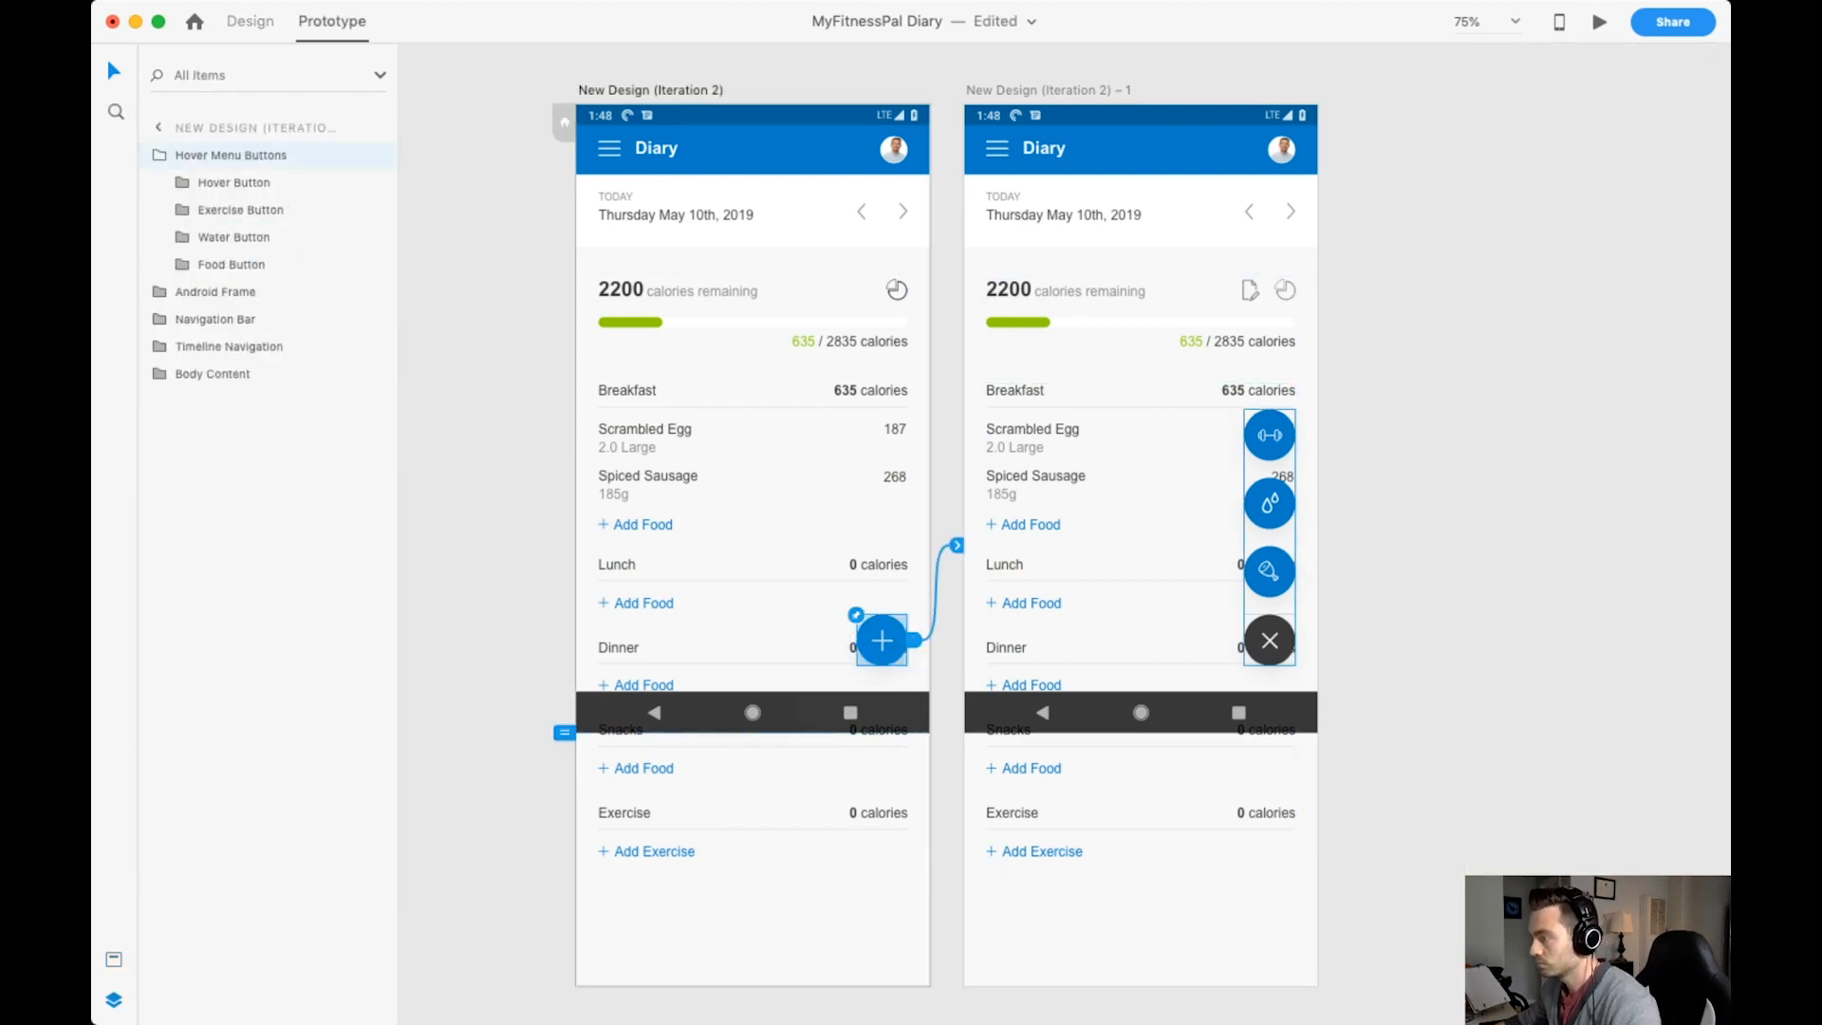
pyautogui.doubleClick(1270, 641)
pyautogui.moveTo(1302, 641); pyautogui.dragTo(816, 551)
pyautogui.click(484, 475)
pyautogui.click(650, 90)
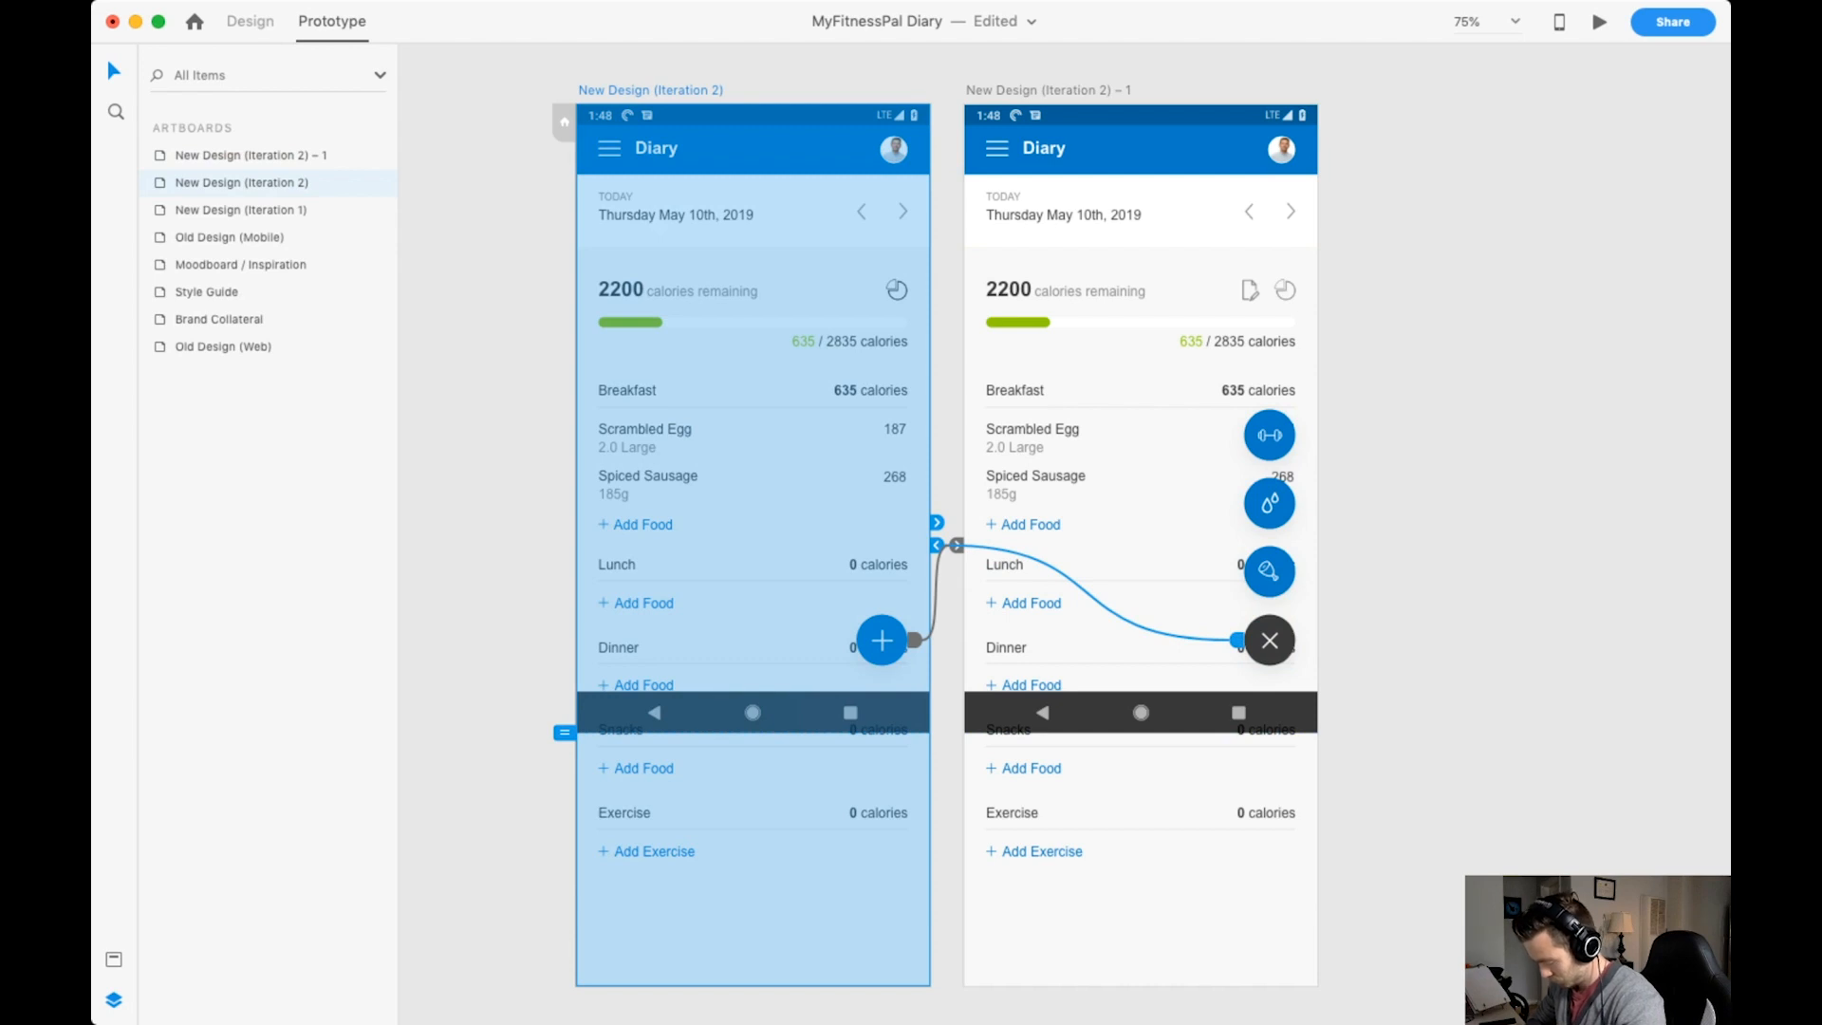
pyautogui.press('Escape')
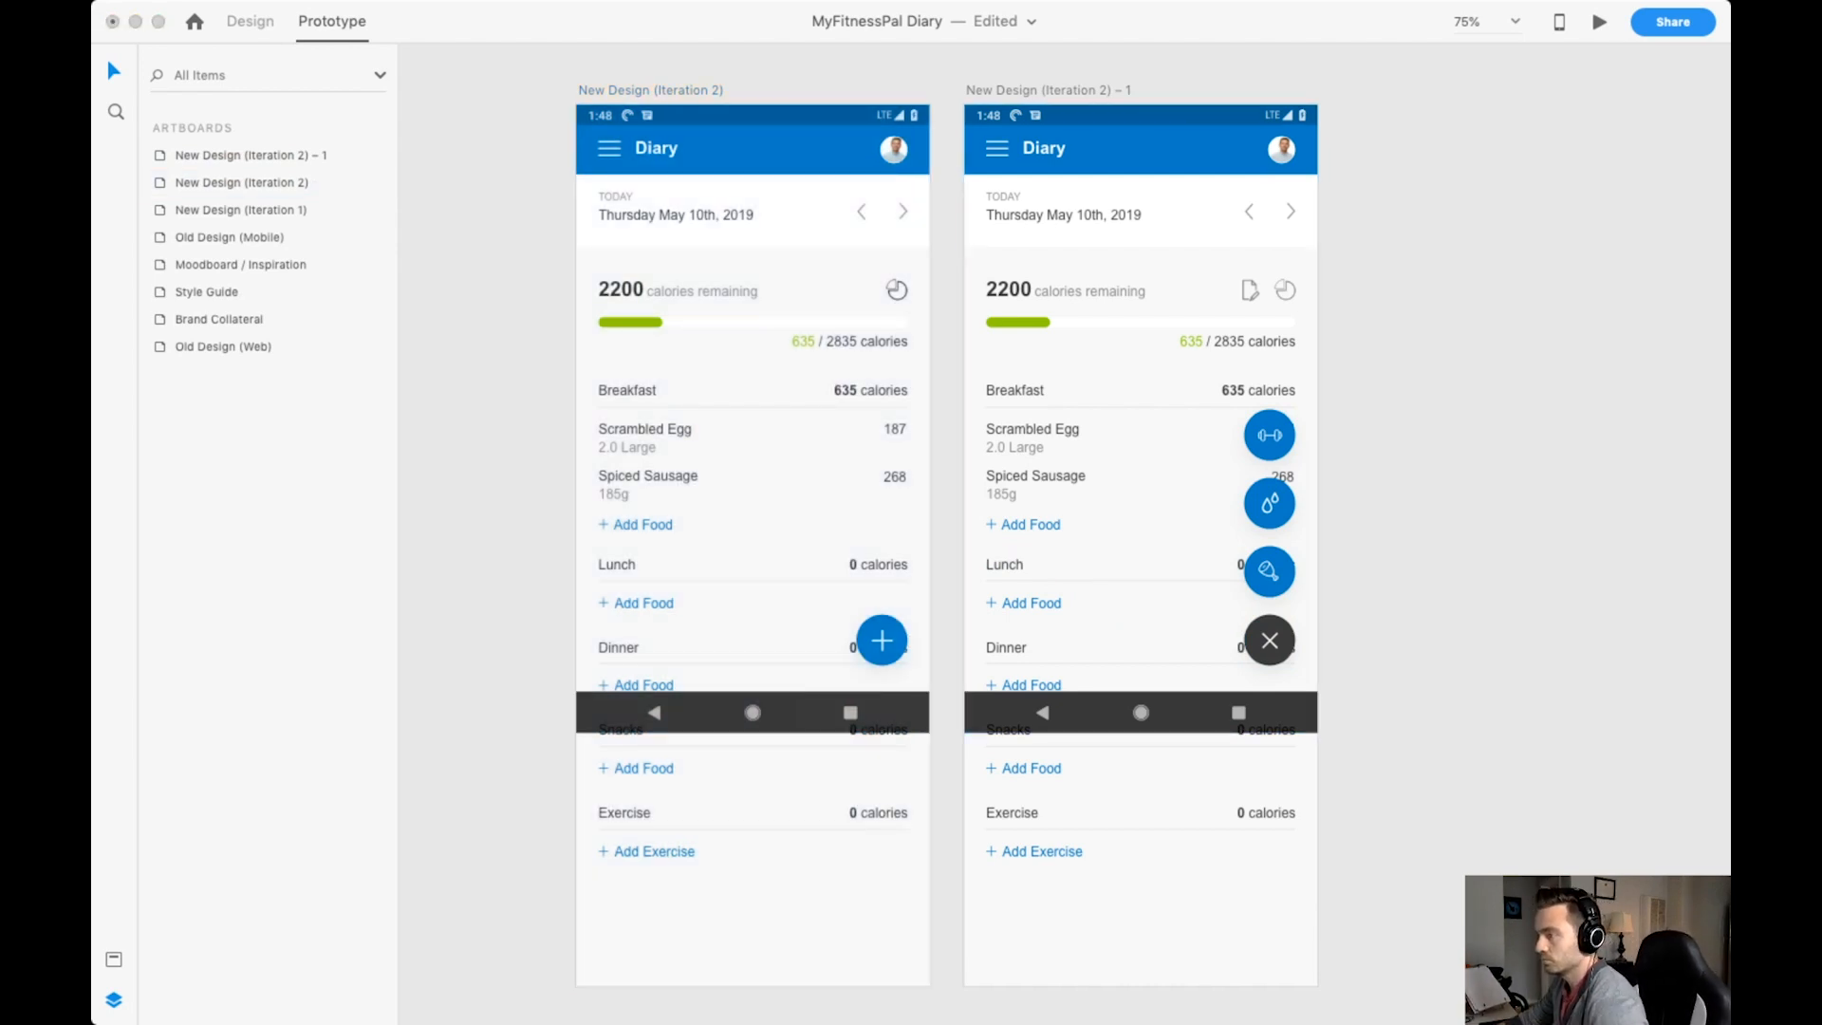
pyautogui.click(650, 90)
pyautogui.click(1385, 456)
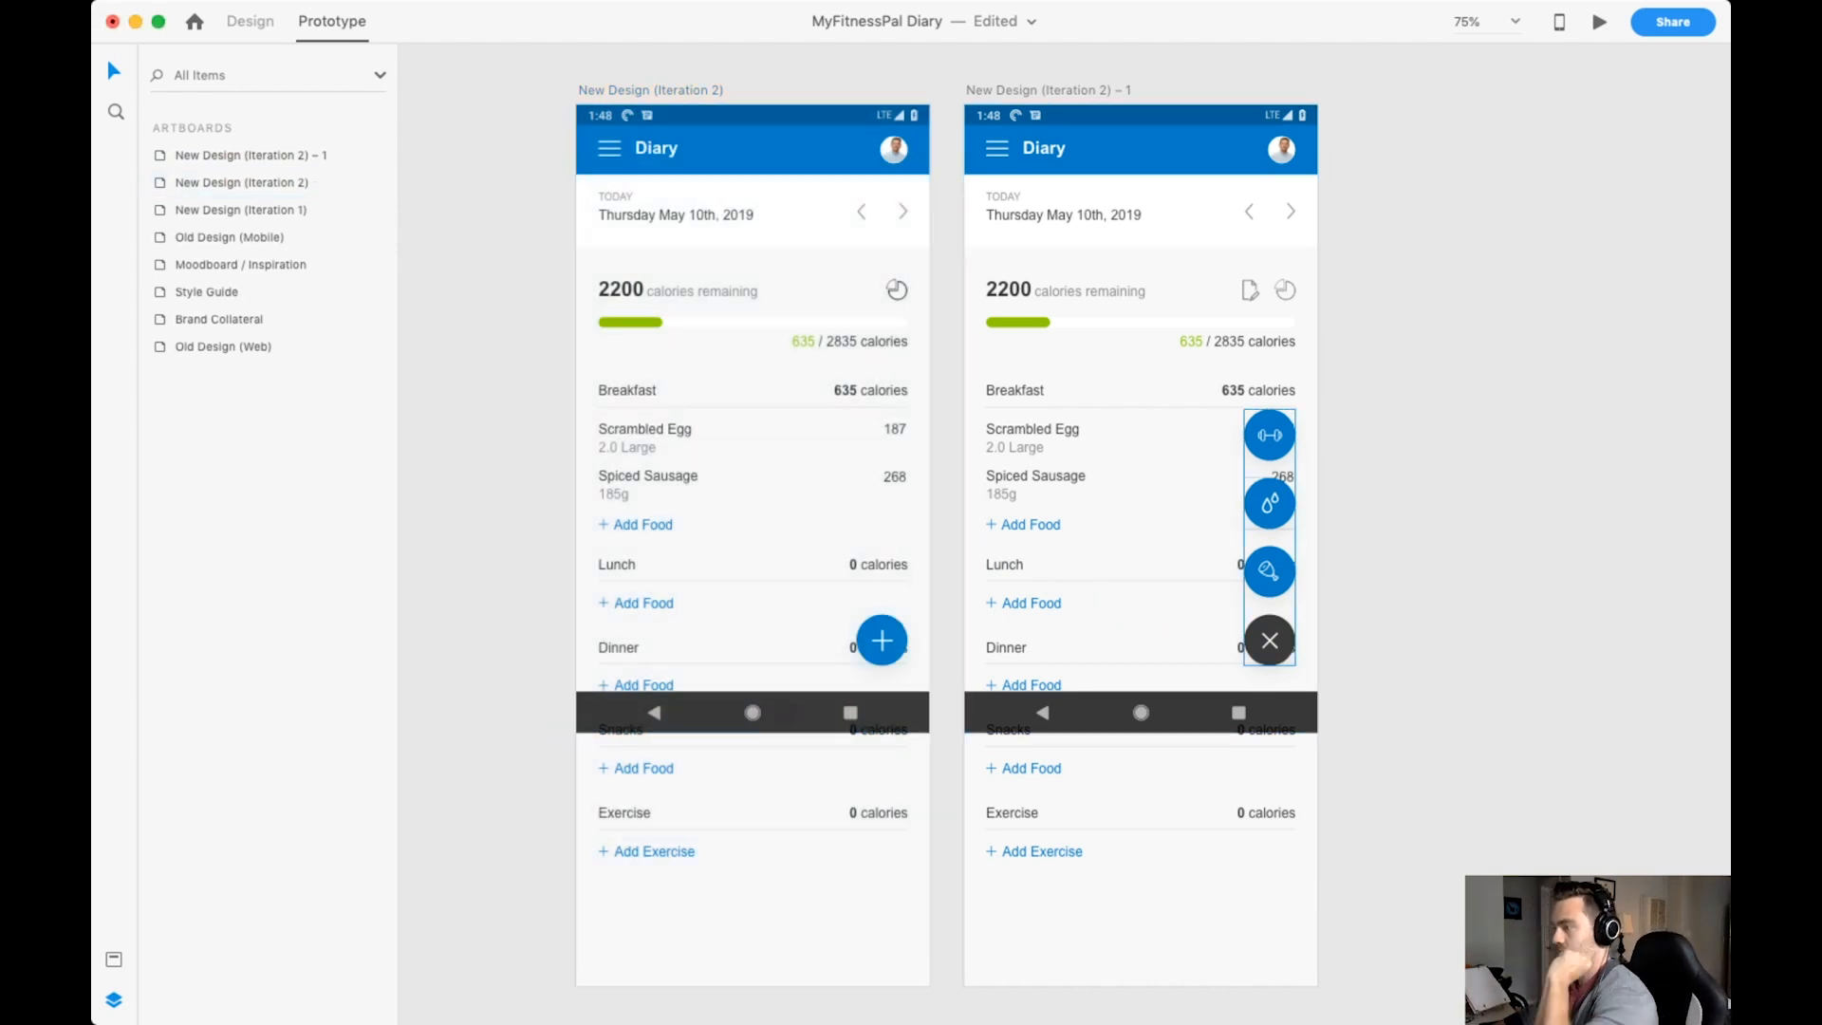
# Copy the Extras icon group from the expanded artboard to New Design (Iteration 2), replacing its single nutrients icon.
pyautogui.doubleClick(1270, 290)
pyautogui.hotkey('ctrl', 'Tab')
pyautogui.doubleClick(1270, 290)
pyautogui.press('Escape')
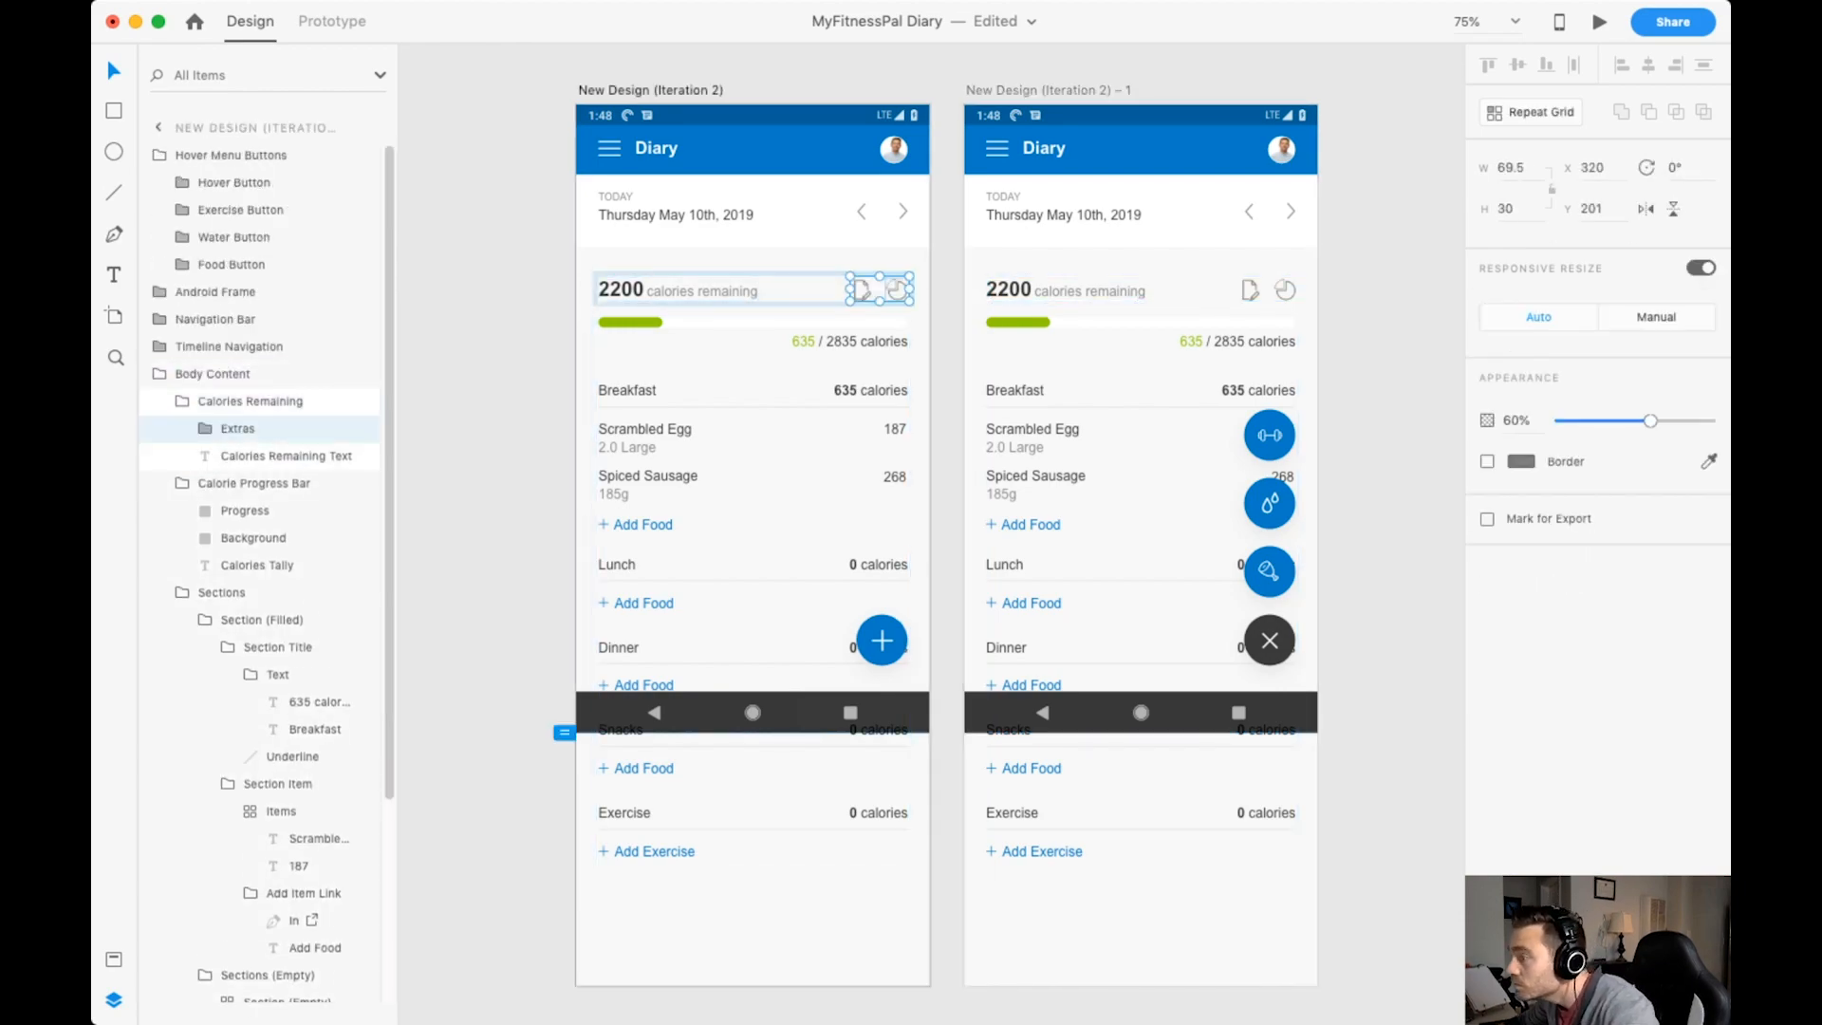
pyautogui.press('Escape')
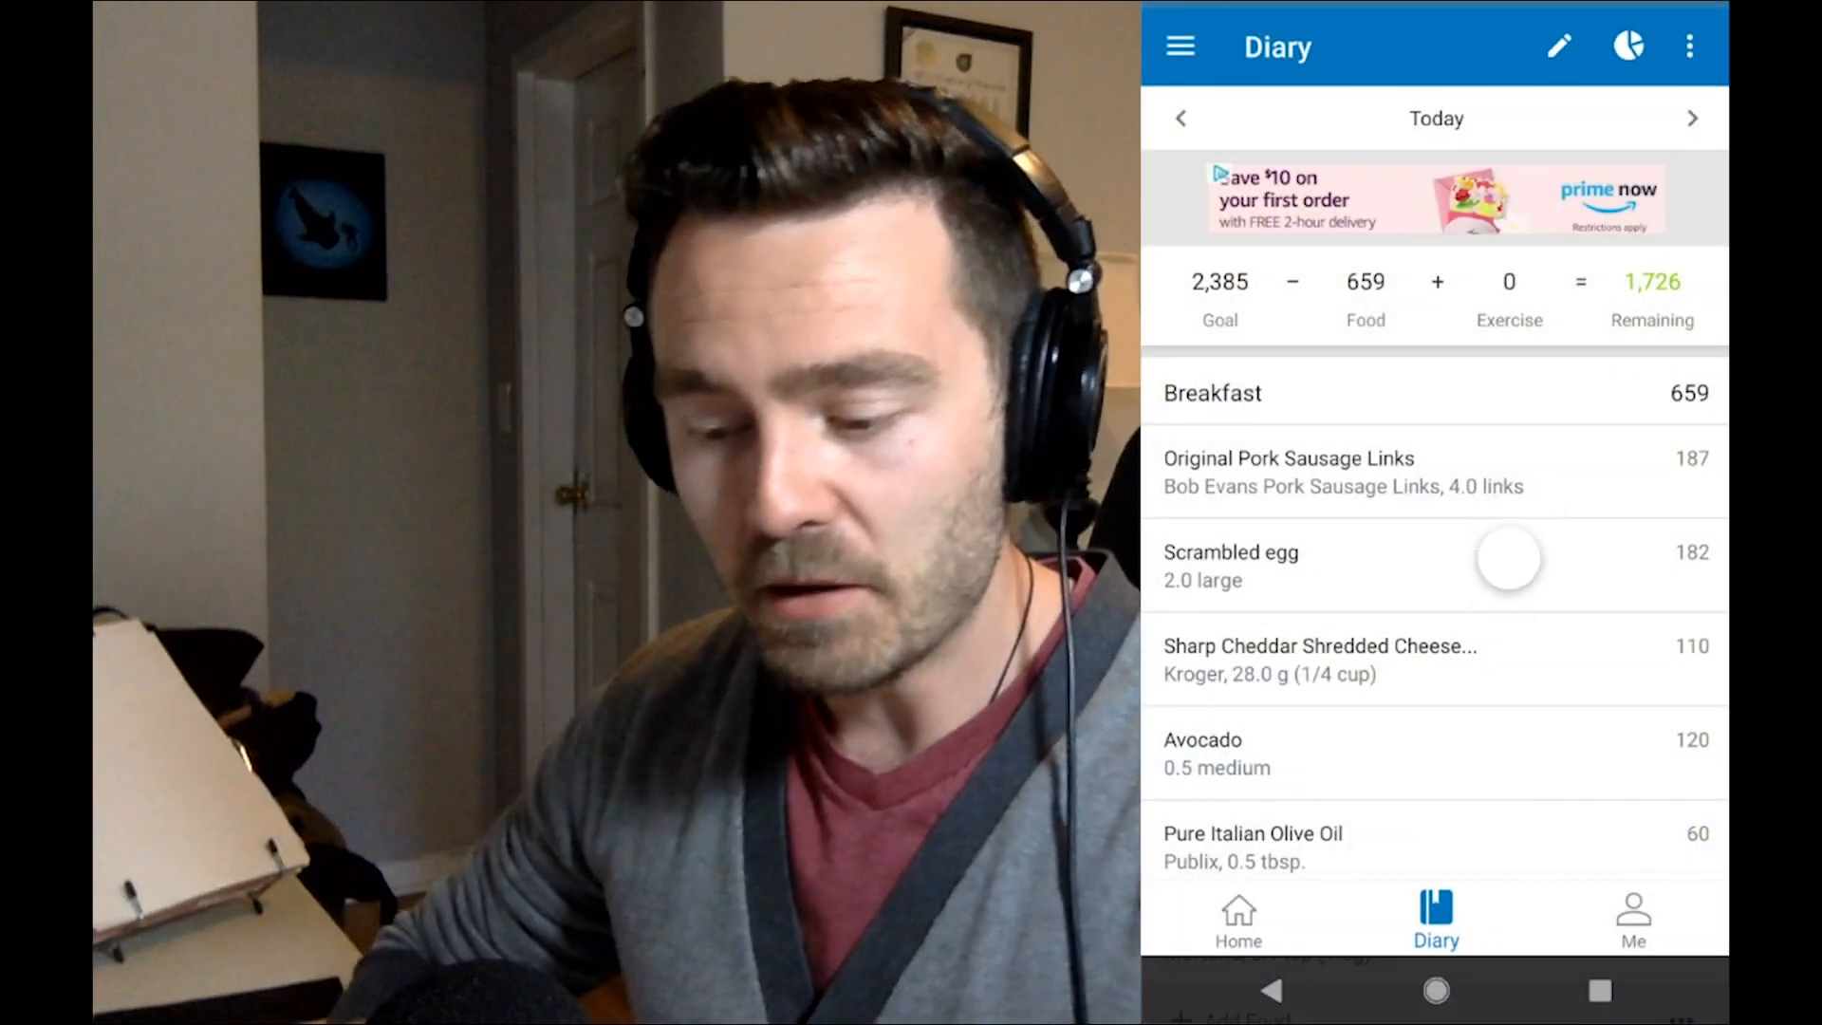
# Switch to the original MyFitnessPal Diary on the phone and scroll through its meal sections for comparison.
pyautogui.moveTo(1478, 686); pyautogui.dragTo(1477, 684)
pyautogui.scroll(-5, 1477, 685)
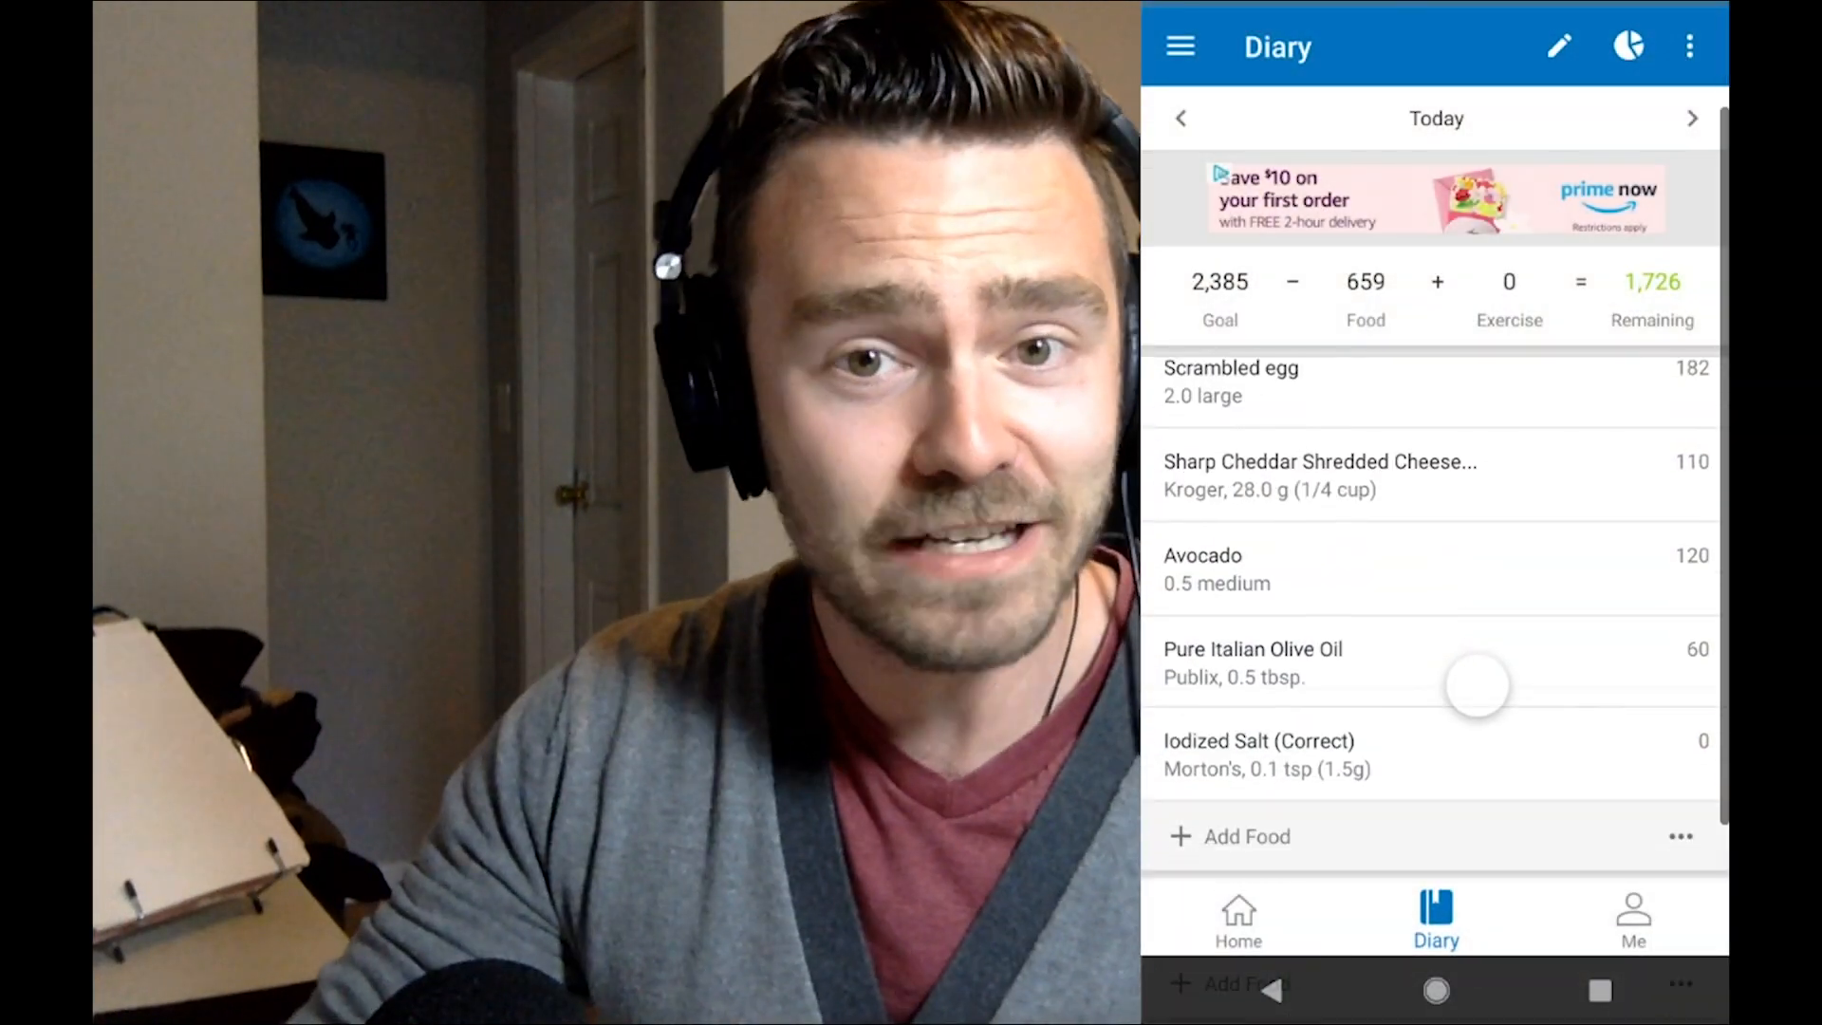
pyautogui.scroll(1, 1479, 686)
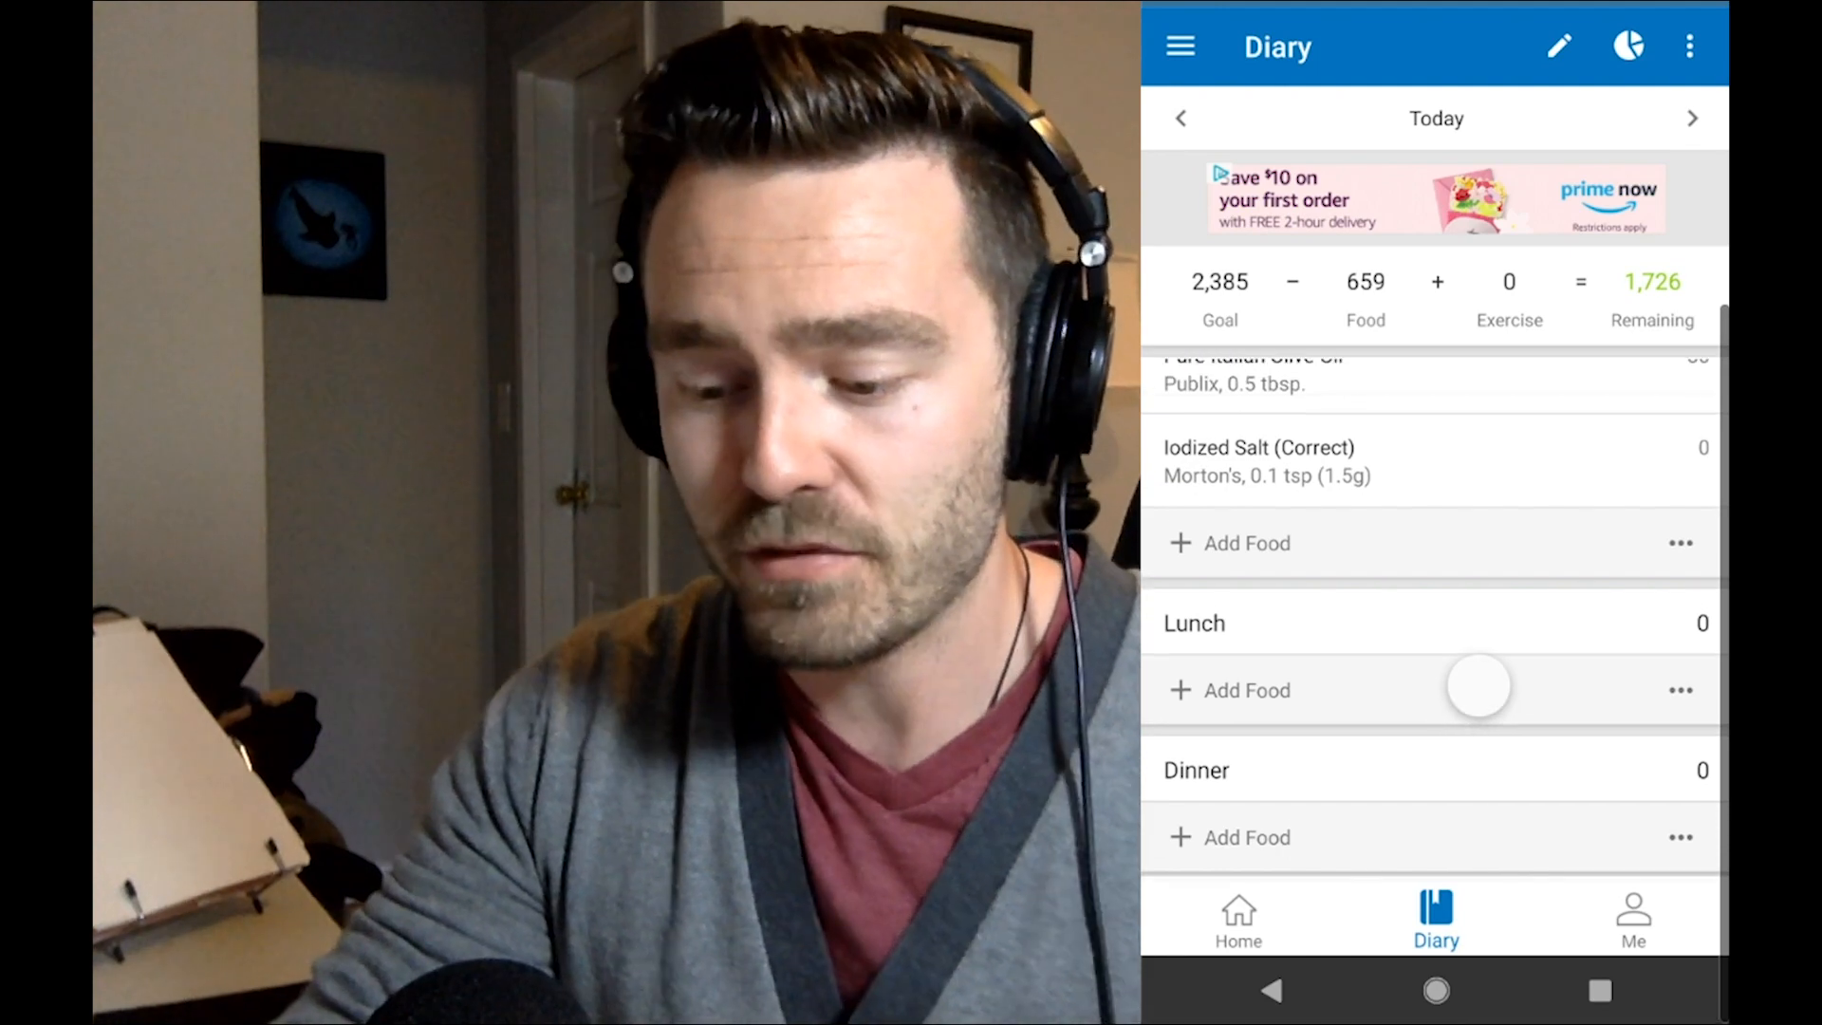
pyautogui.scroll(5, 1478, 686)
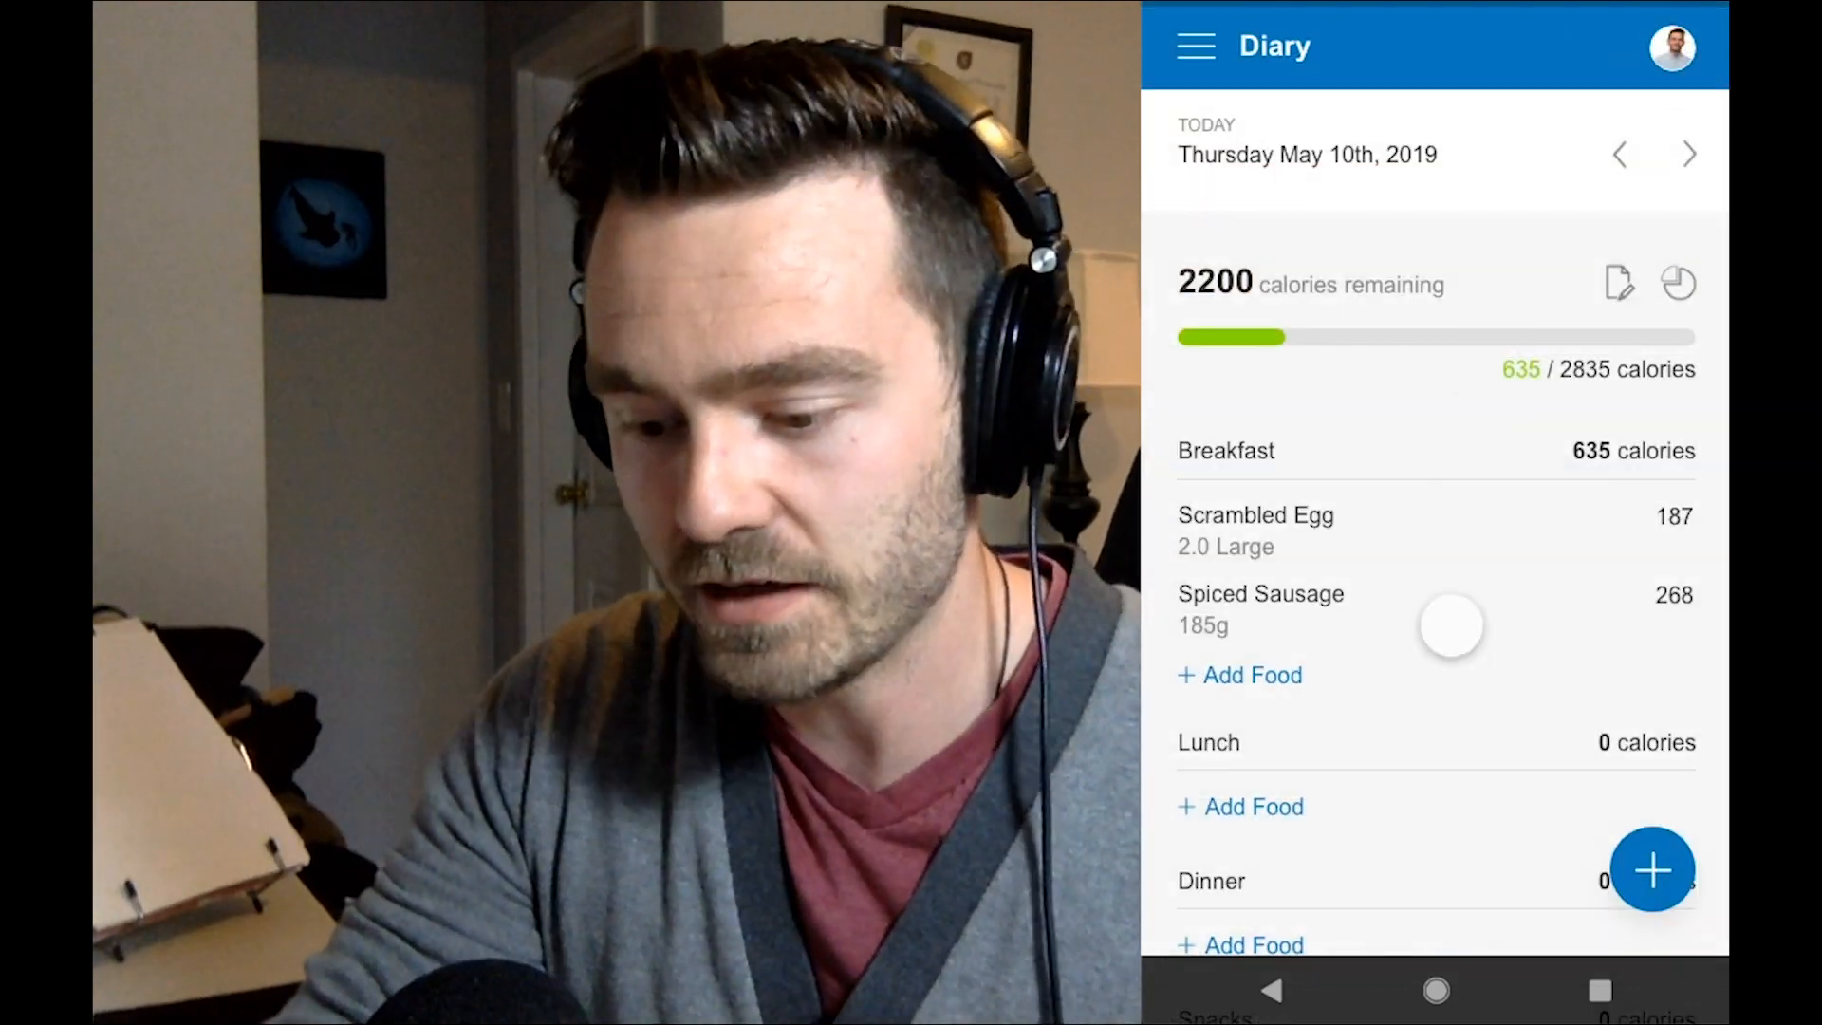
# Preview the redesigned Diary prototype on the phone by scrolling its sections and expanding and collapsing the floating add menu.
pyautogui.moveTo(1451, 626); pyautogui.dragTo(1455, 541)
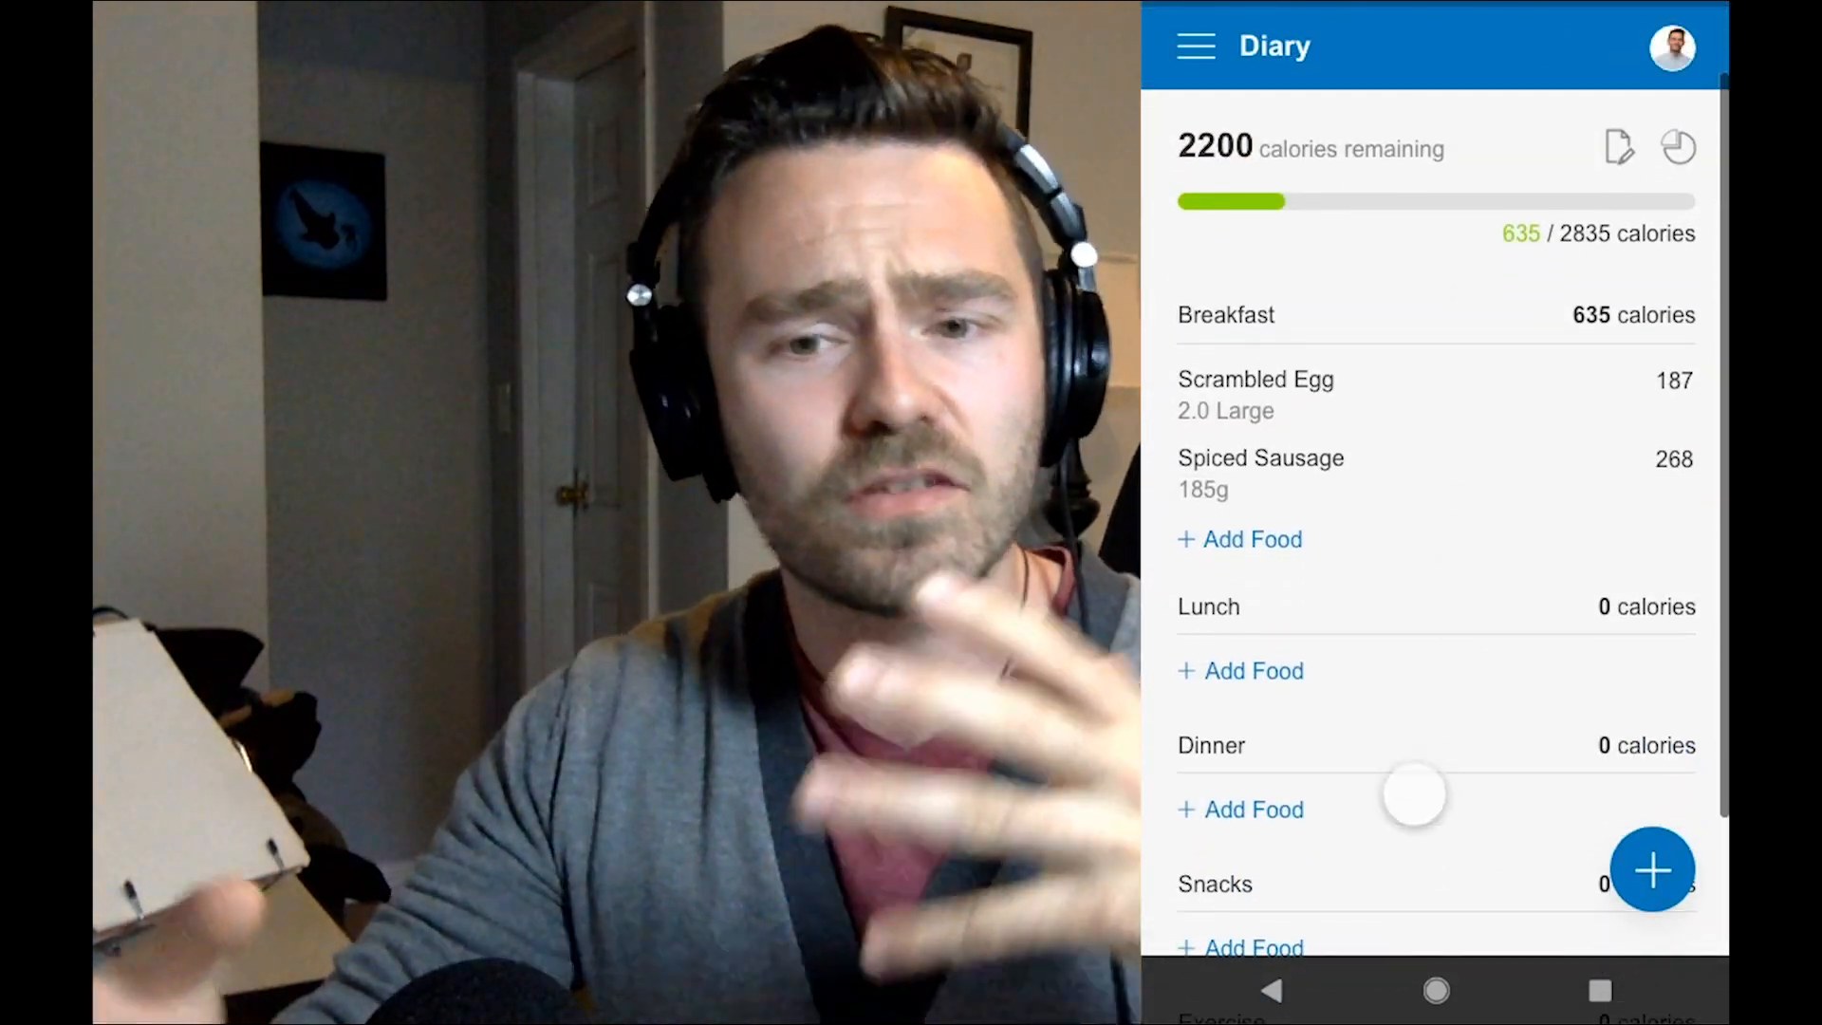
pyautogui.moveTo(1414, 793); pyautogui.dragTo(1428, 627)
pyautogui.scroll(5, 1426, 594)
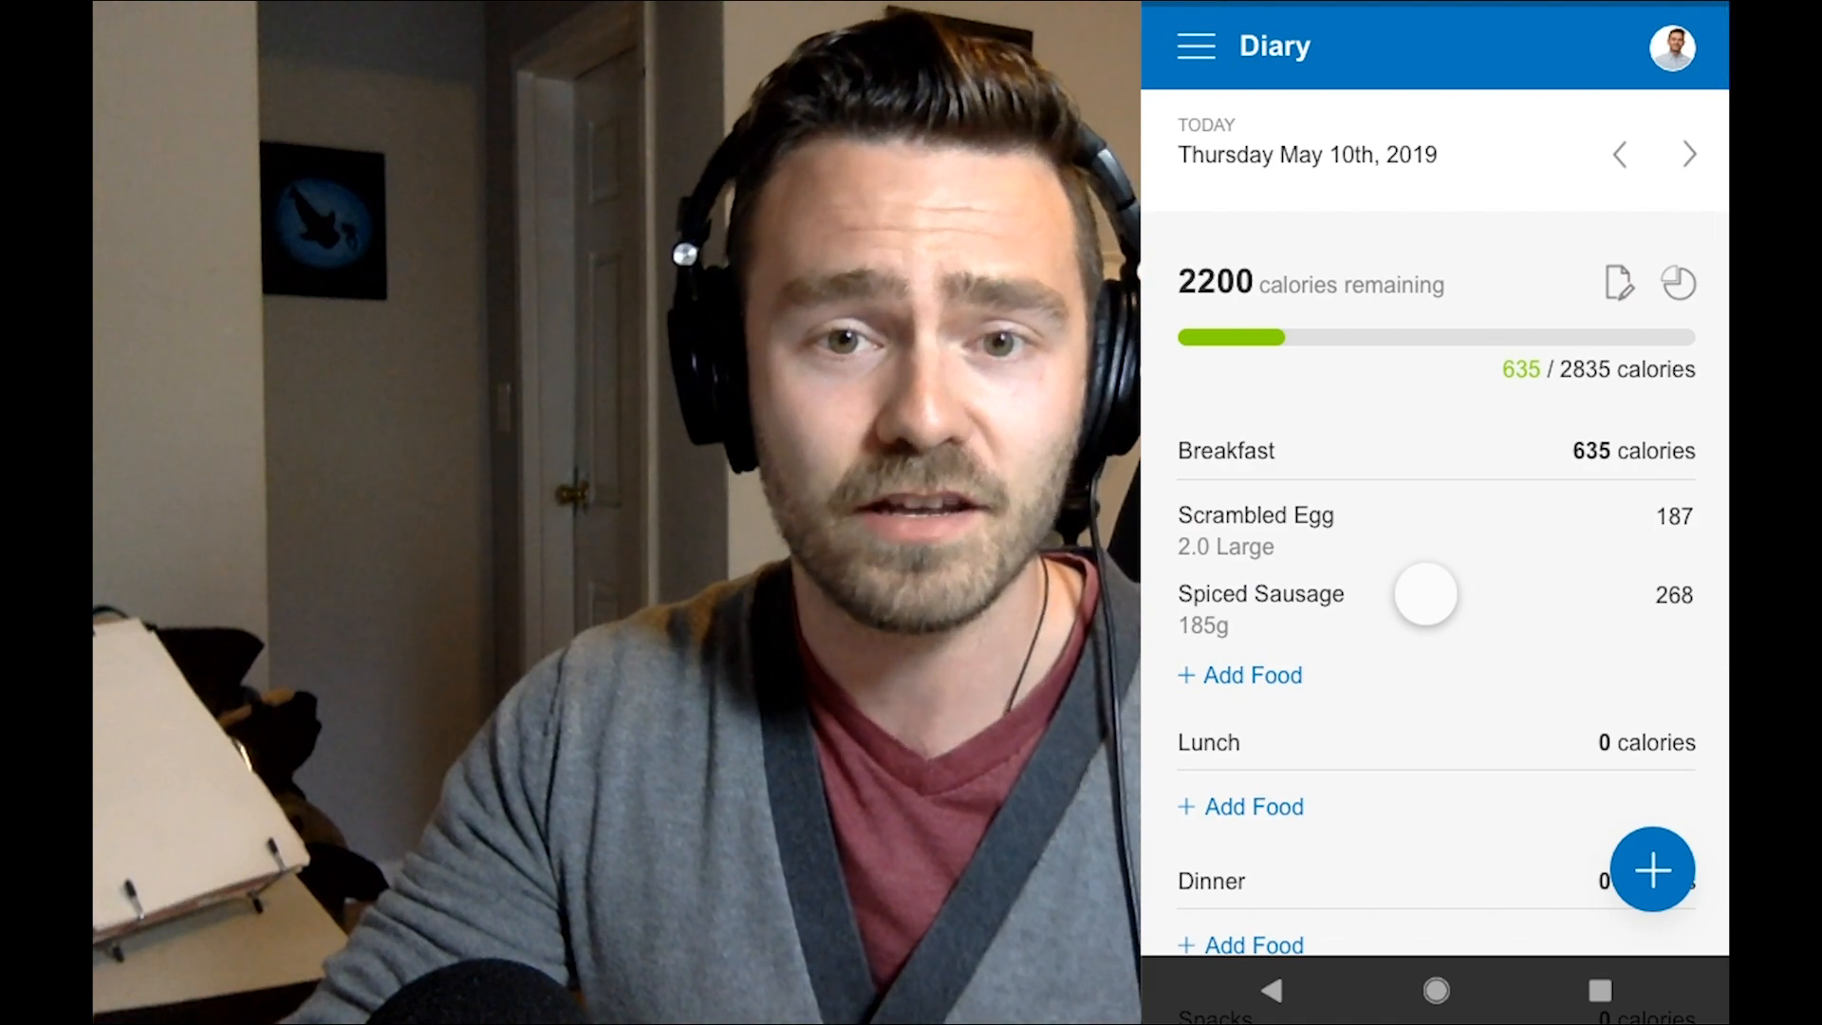
pyautogui.click(1652, 869)
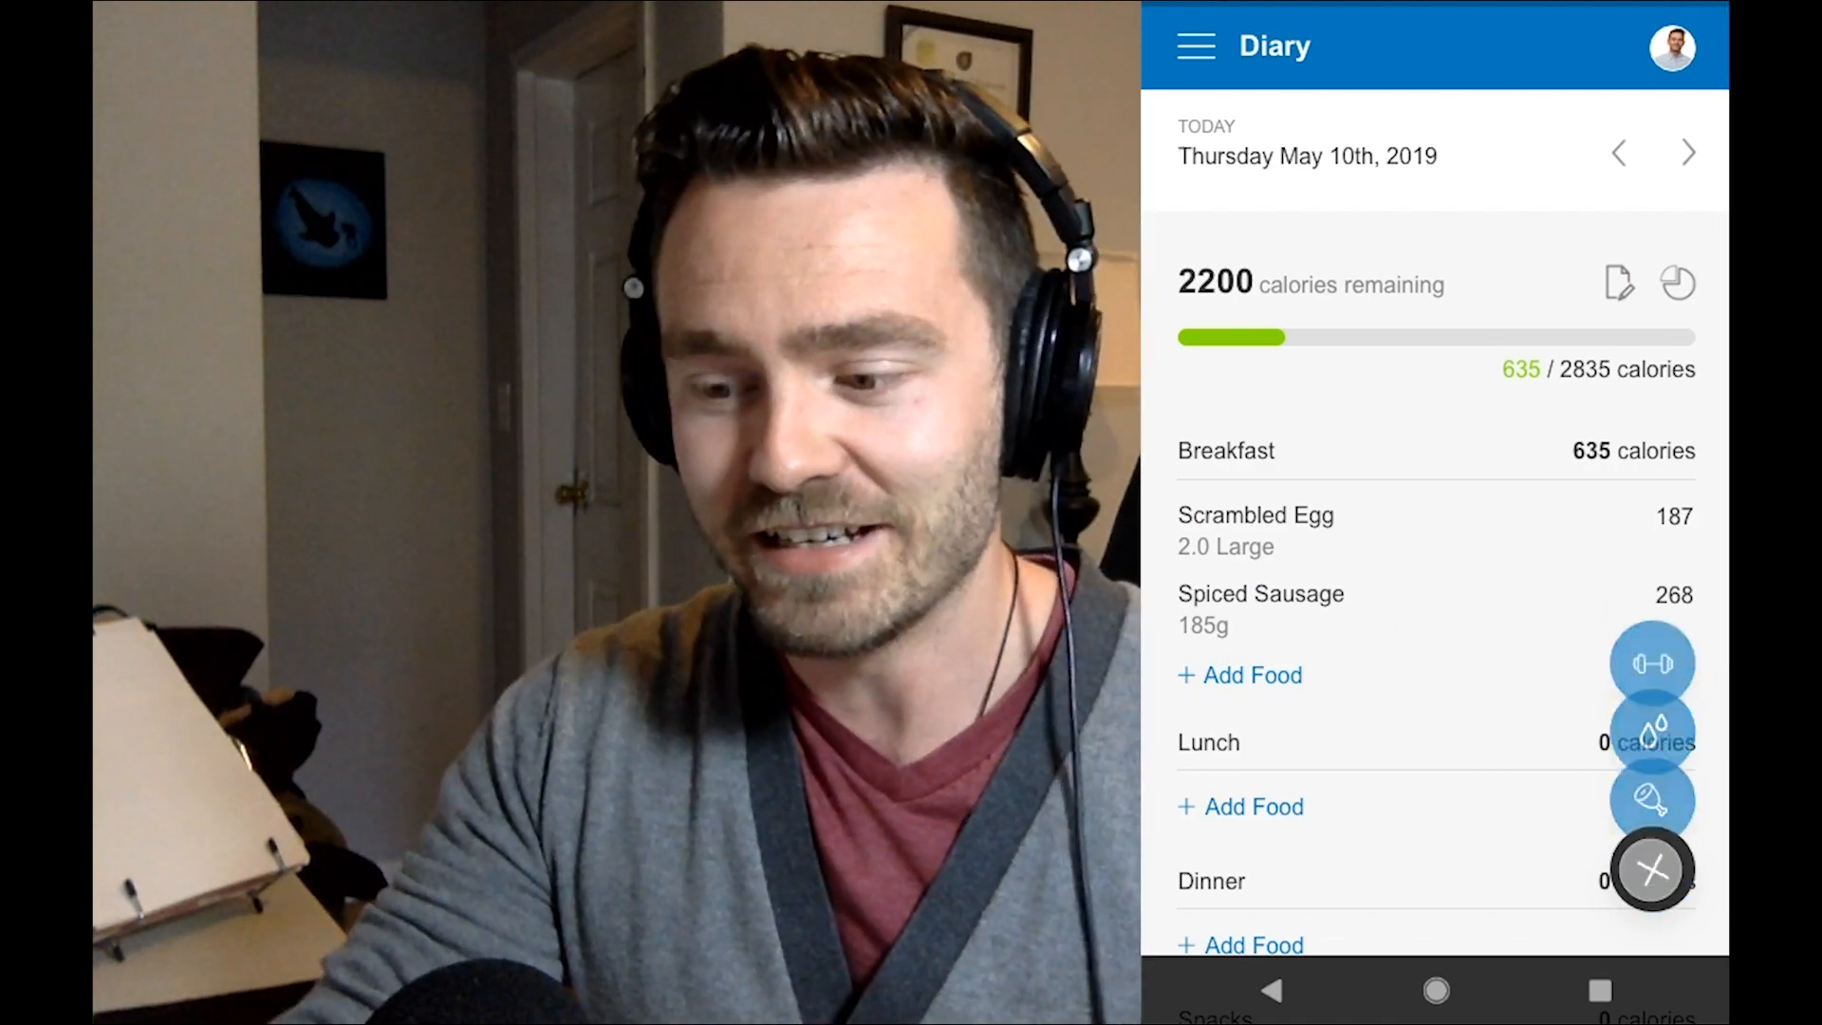
pyautogui.click(1650, 870)
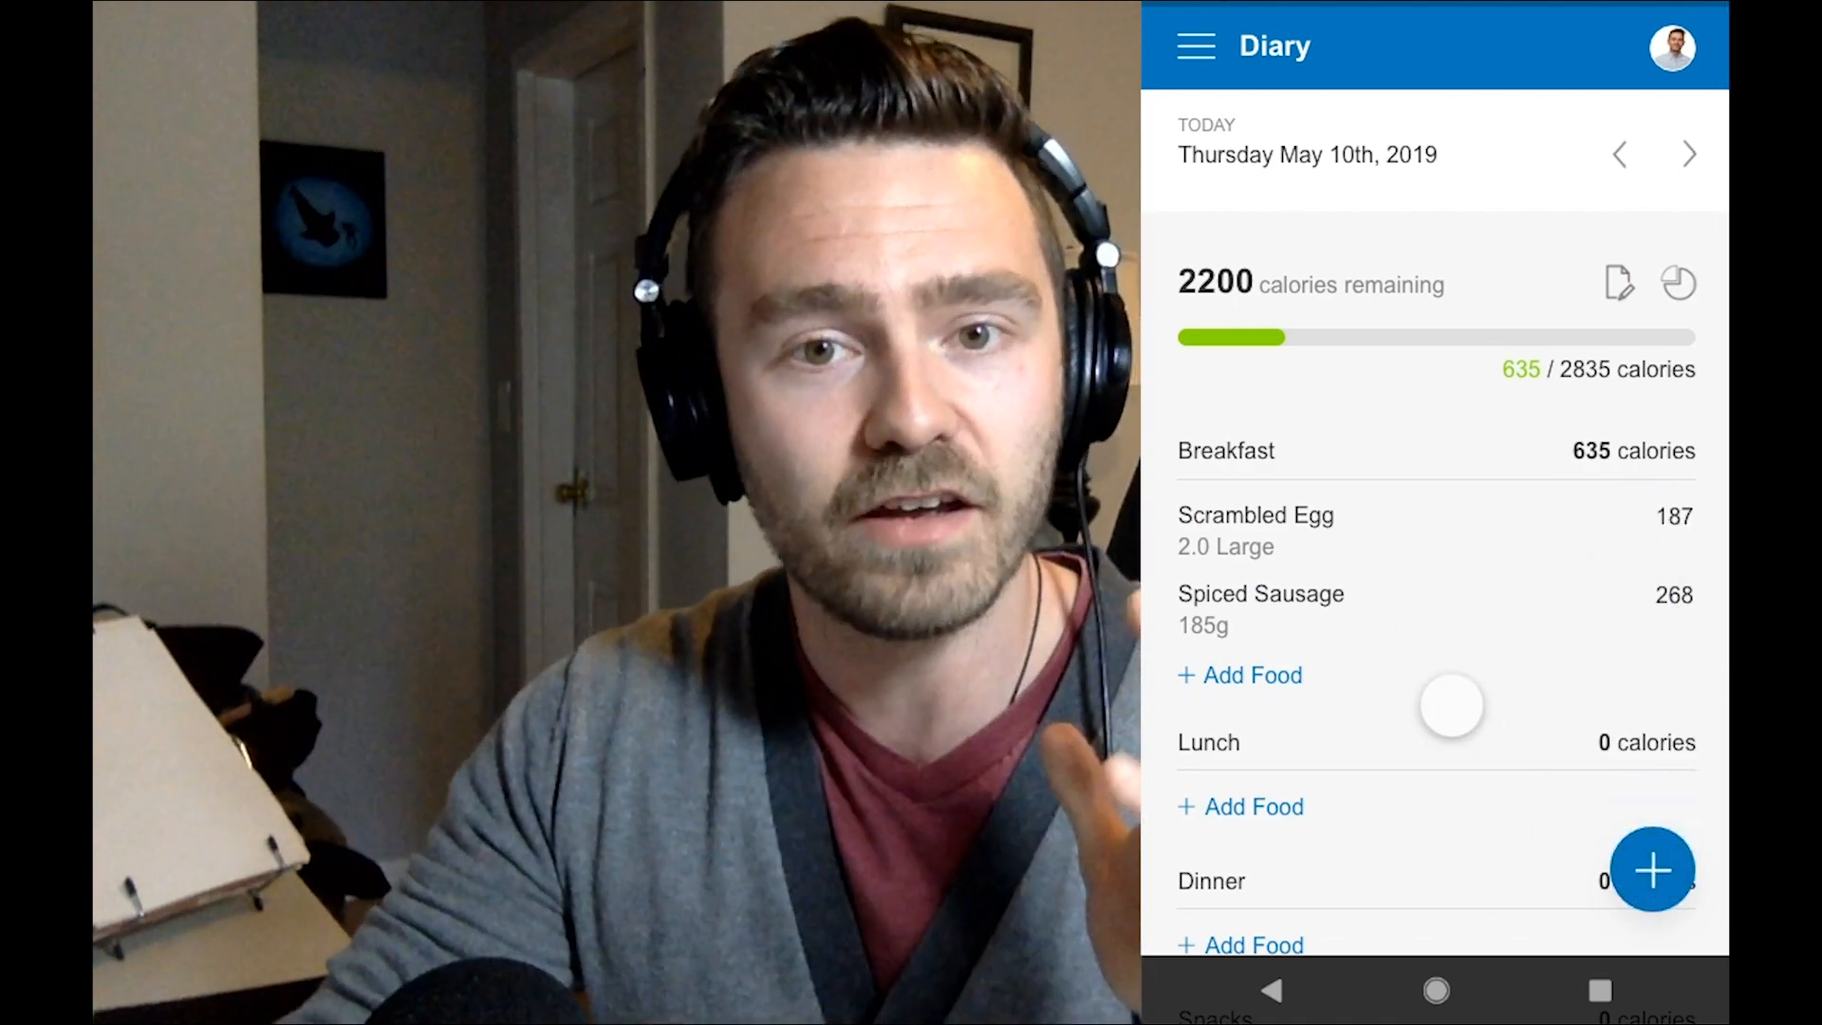
pyautogui.scroll(-5, 1452, 706)
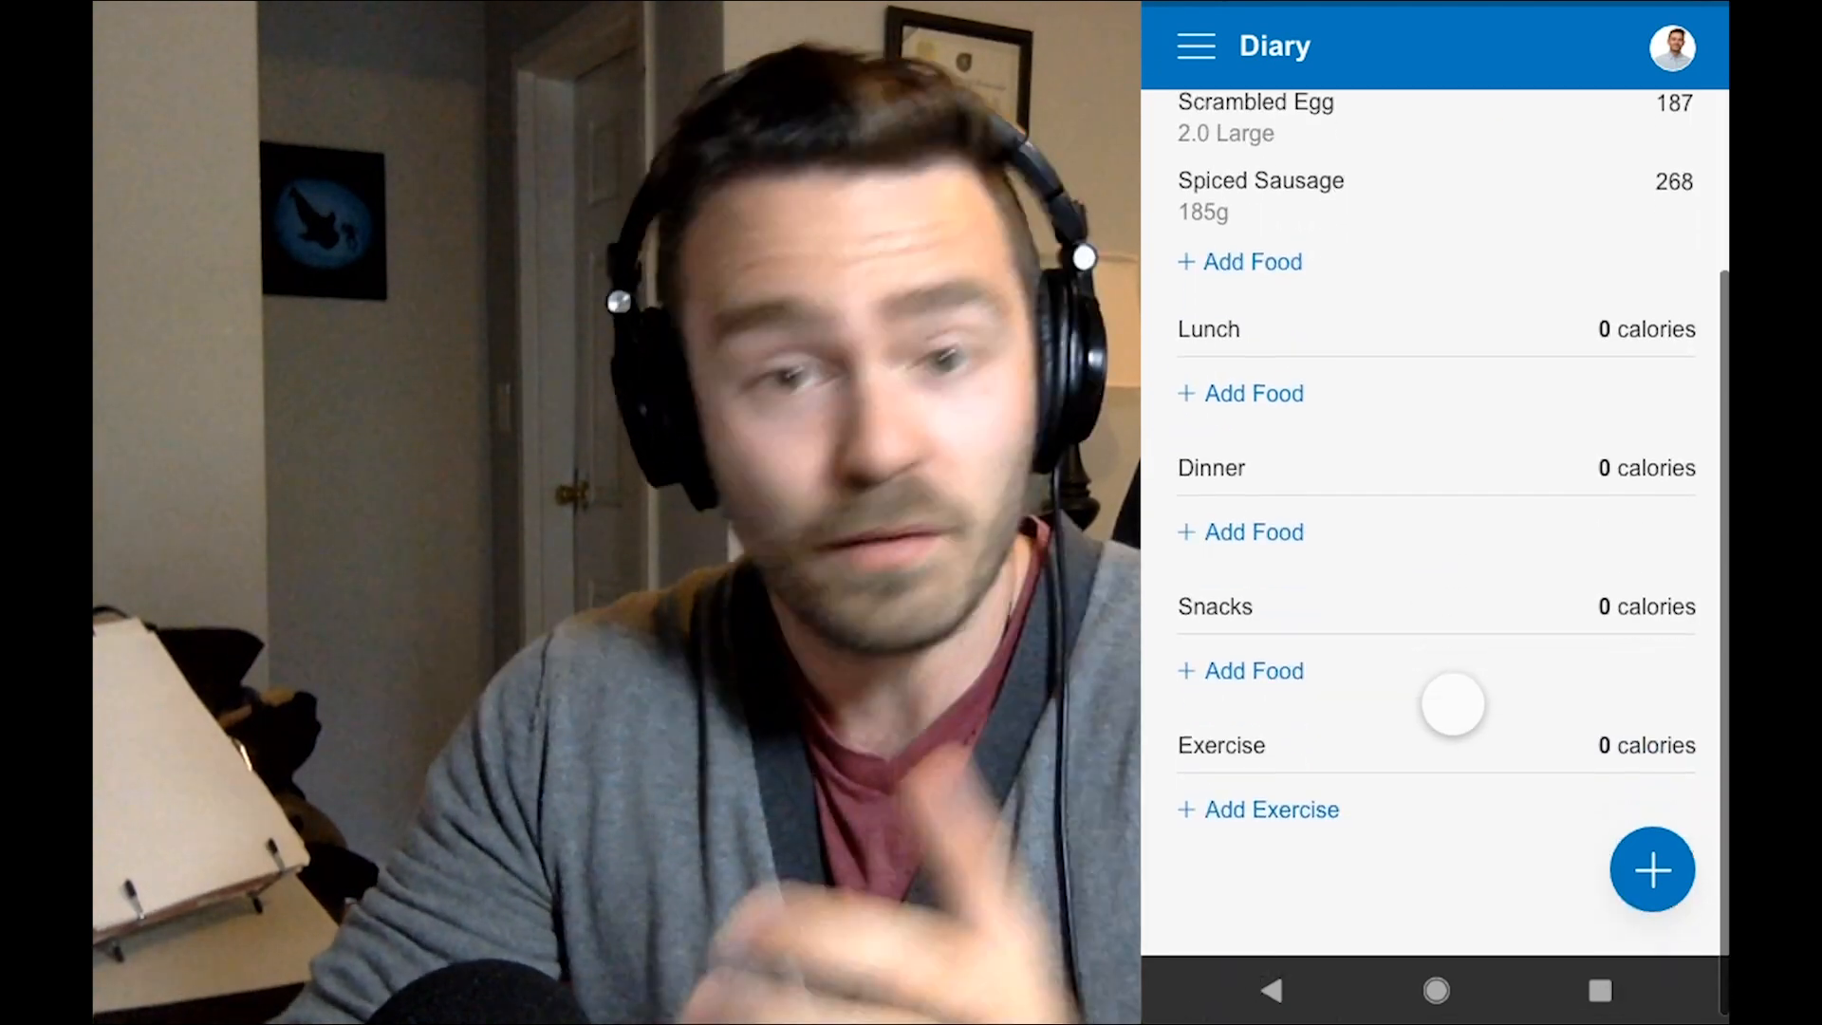
pyautogui.scroll(5, 1452, 768)
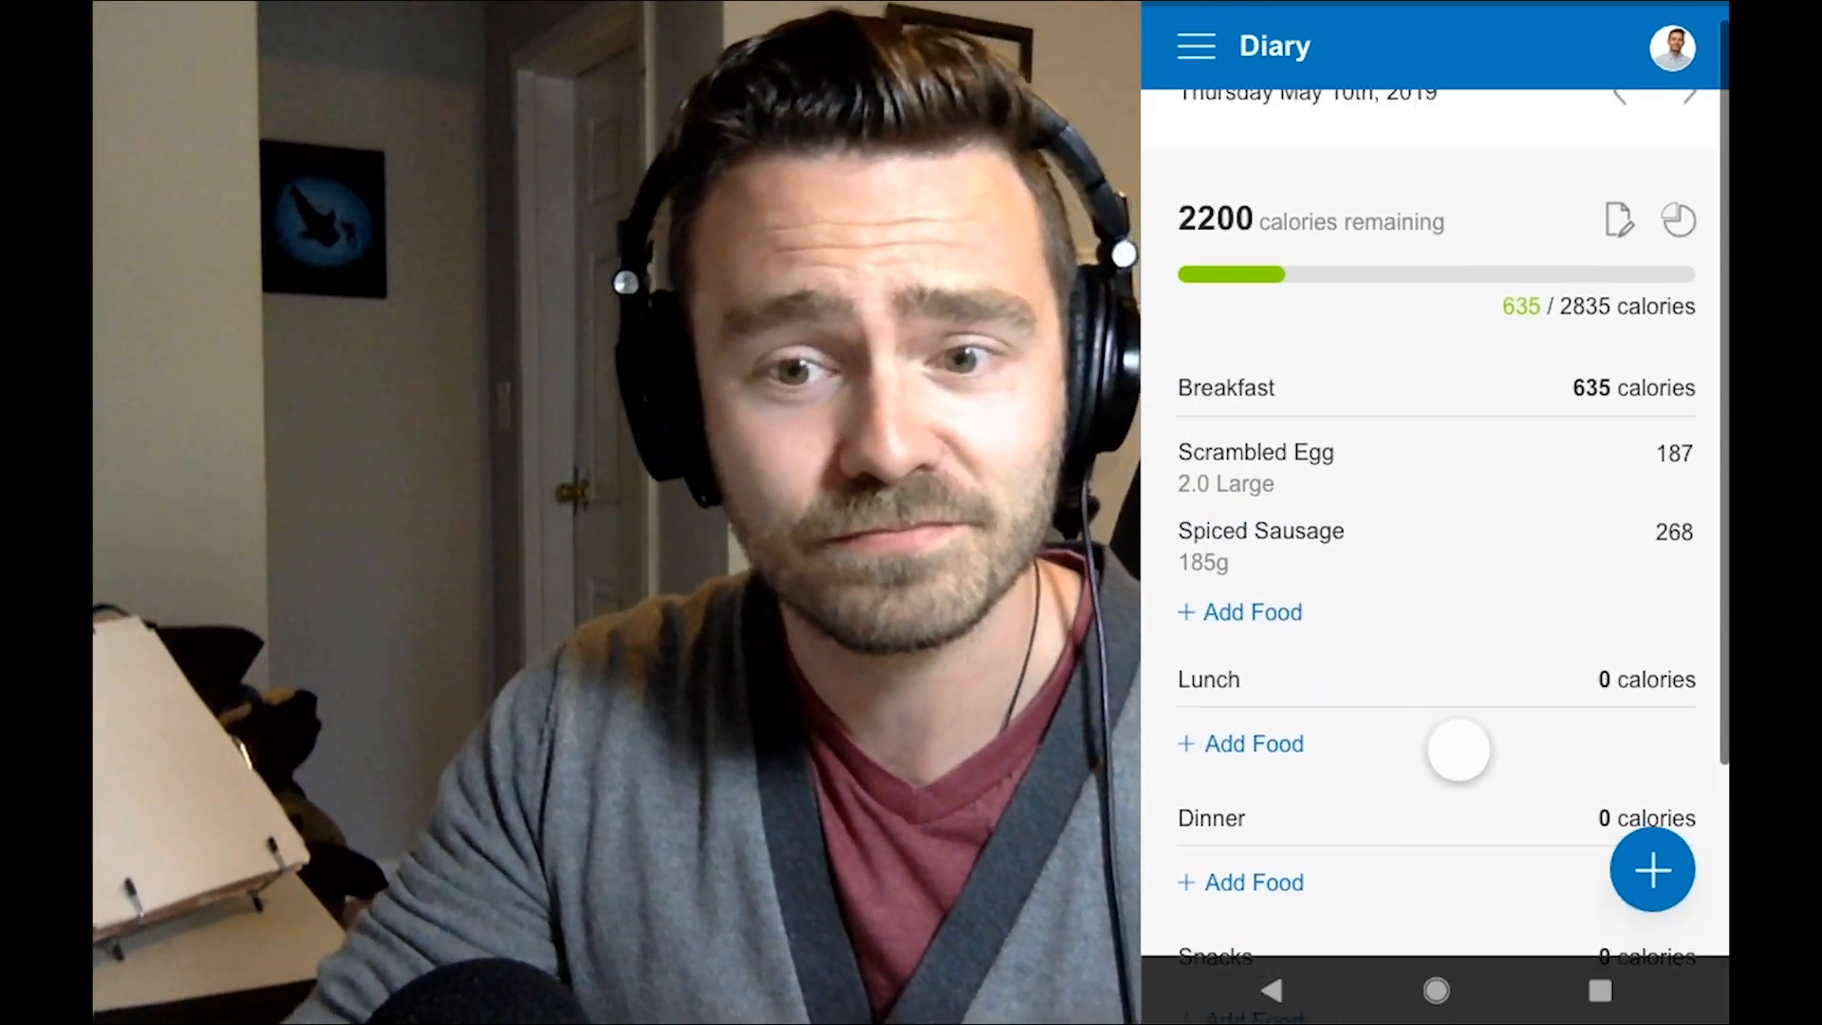